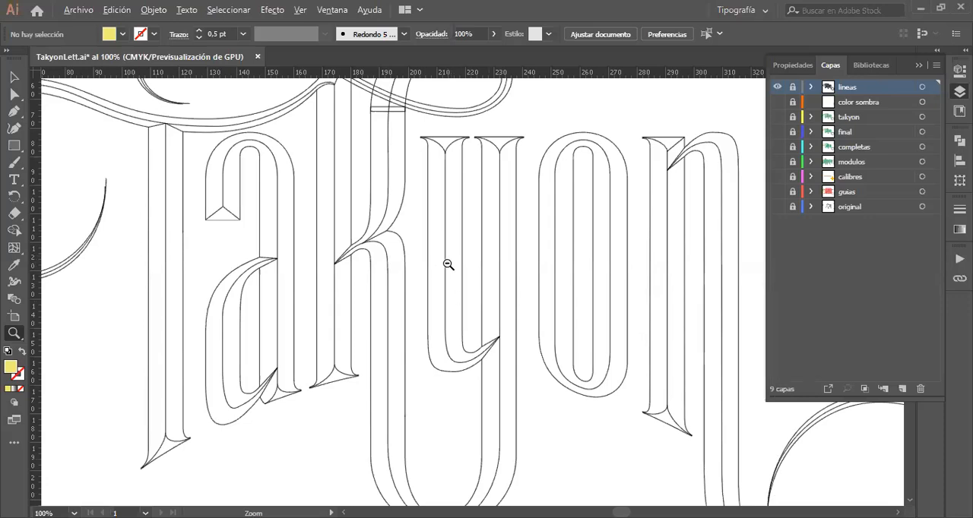
Step: Hide the "lineas" layer and show the "original" layer holding the hand-drawn Takyon sketch
{"action": "left_click", "coordinate": [448, 264], "text": "alt"}
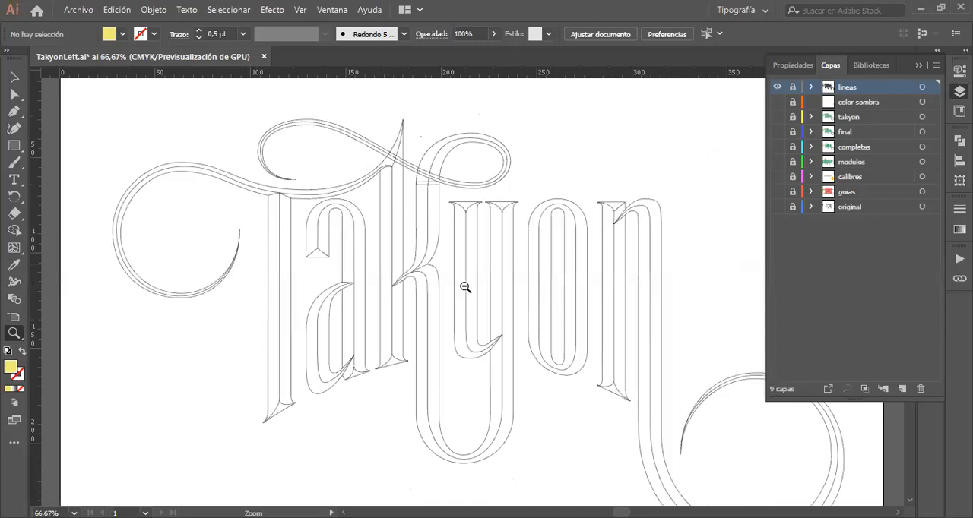
{"action": "left_click", "coordinate": [466, 291], "text": "alt"}
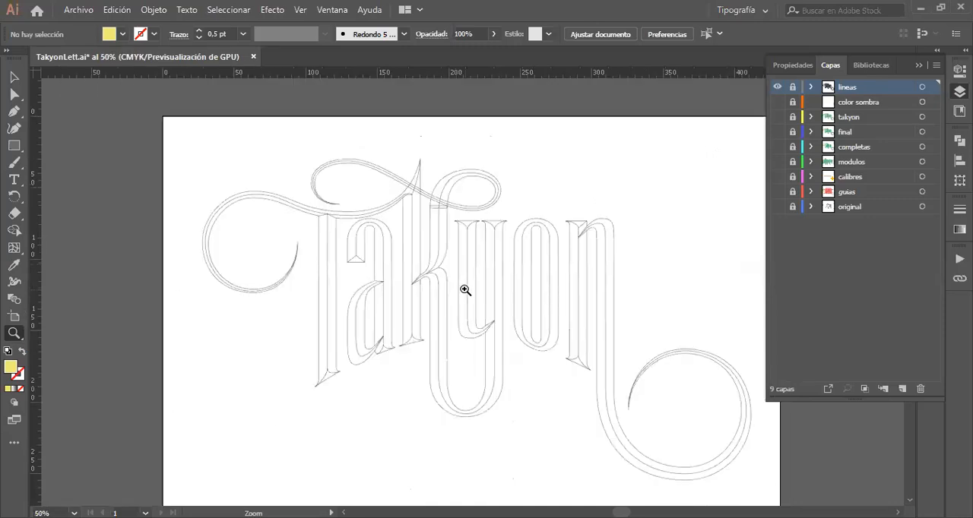
{"action": "scroll", "coordinate": [466, 291], "scroll_direction": "down", "scroll_amount": 1}
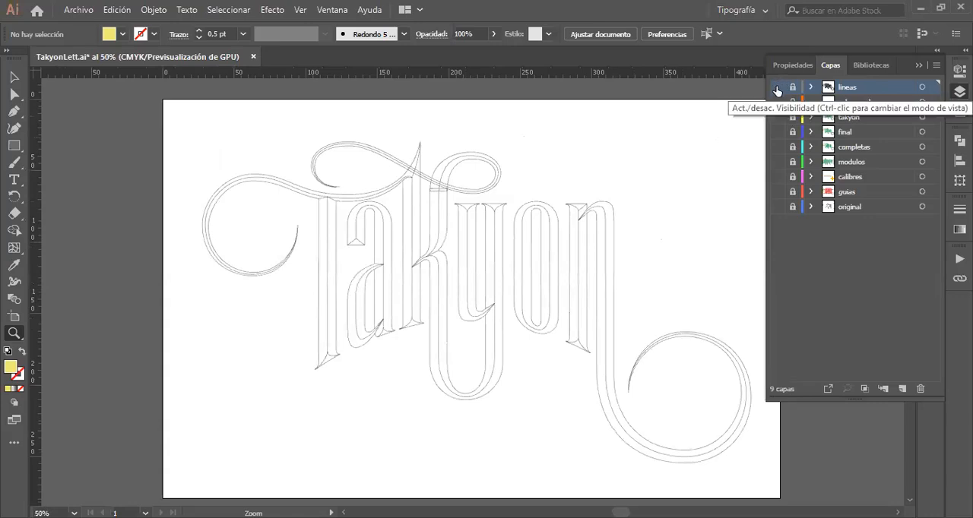
{"action": "key", "text": "ctrl+y"}
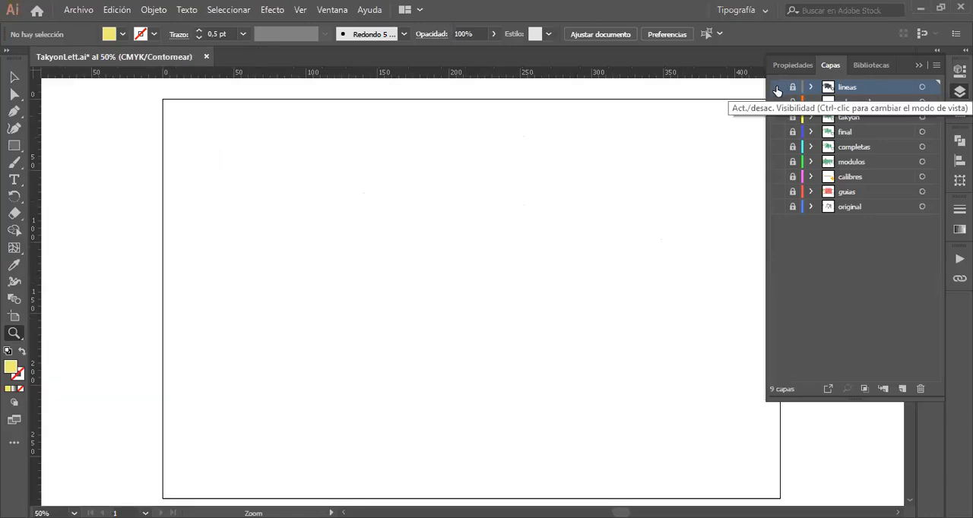
{"action": "key", "text": "ctrl+0"}
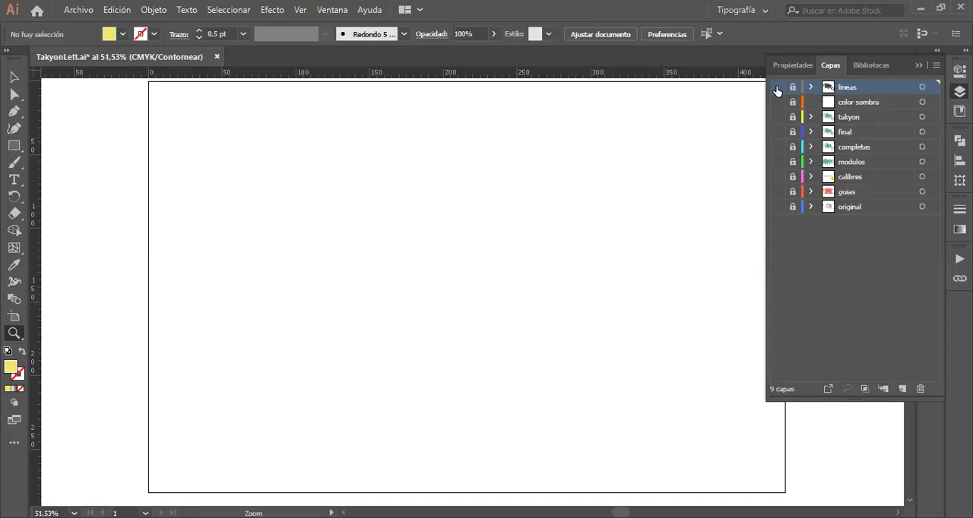
{"action": "left_click", "coordinate": [777, 207]}
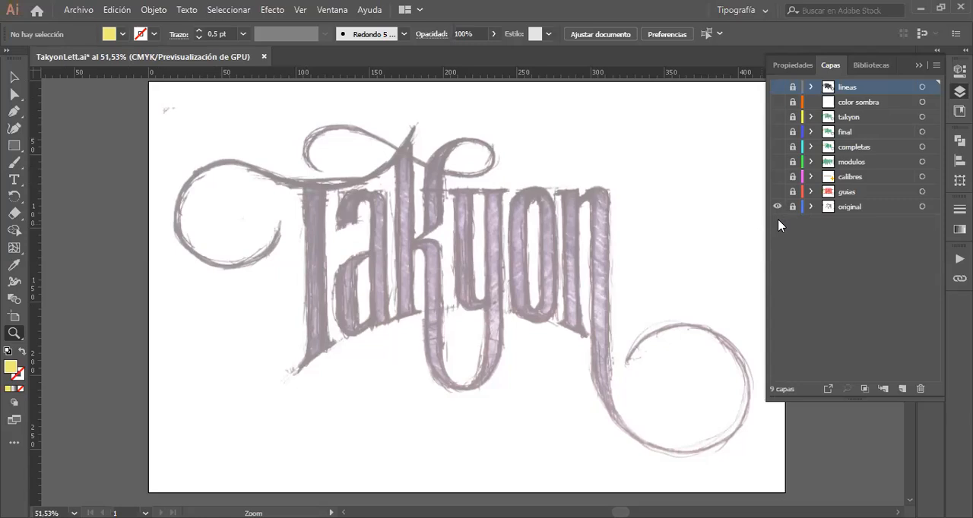
Step: Show the "guias" layer over the sketch and examine how the construction guides fit the lettering
{"action": "left_click", "coordinate": [778, 193]}
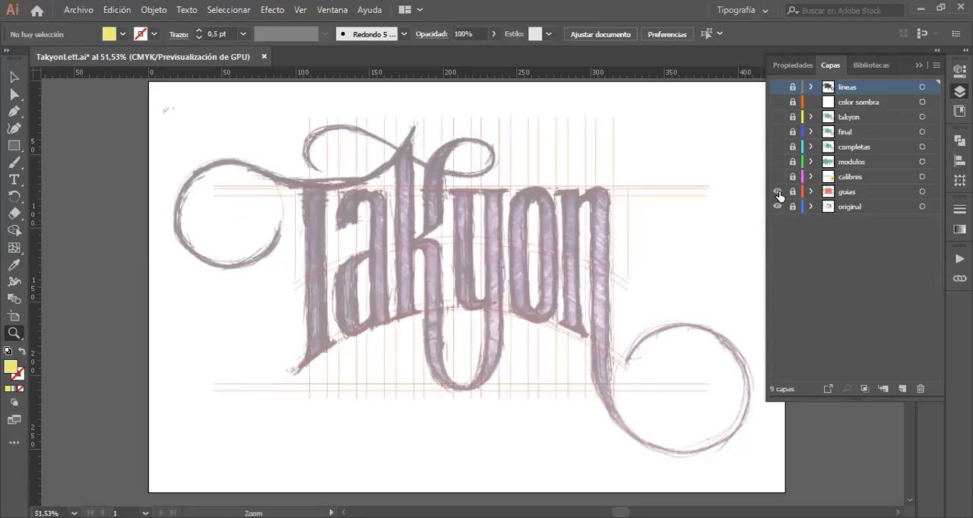
{"action": "left_click", "coordinate": [465, 257]}
{"action": "scroll", "coordinate": [465, 257], "scroll_direction": "down", "scroll_amount": 2}
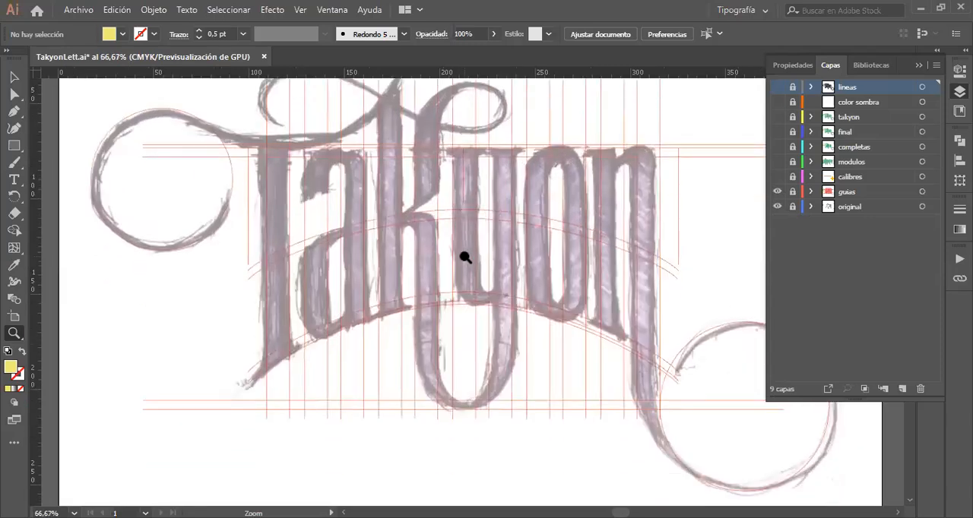
{"action": "scroll", "coordinate": [464, 257], "scroll_direction": "up", "scroll_amount": 1}
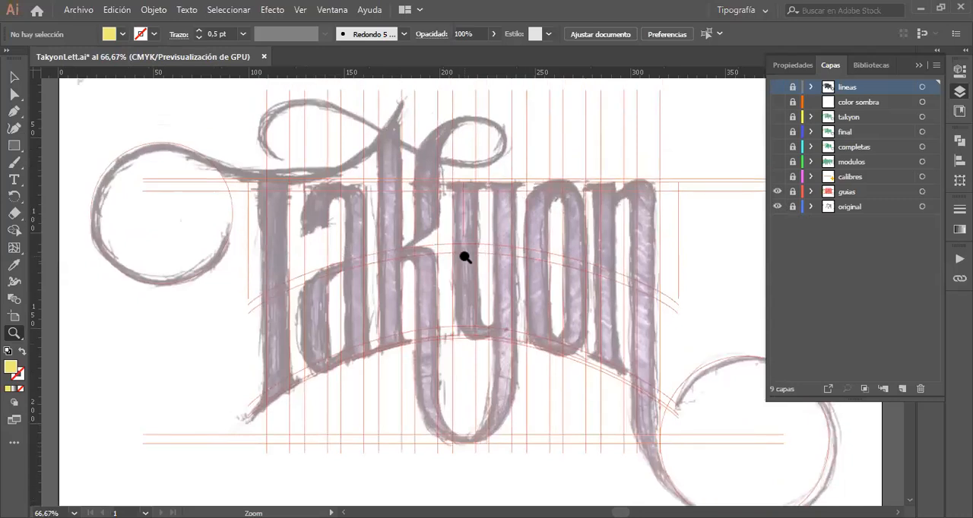
Step: Compare the guides with and without the sketch by switching the "original" layer's visibility, leaving it hidden
{"action": "left_click", "coordinate": [777, 207]}
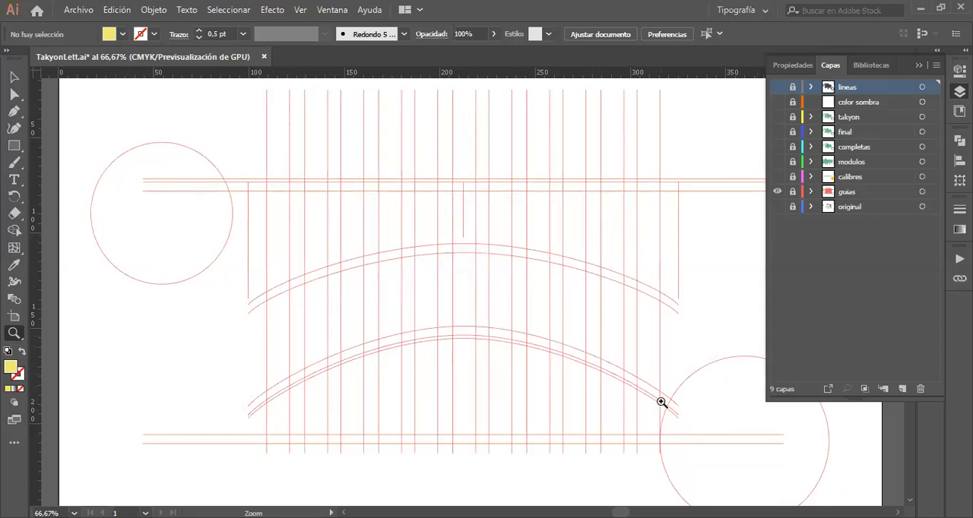
{"action": "left_click", "coordinate": [777, 206]}
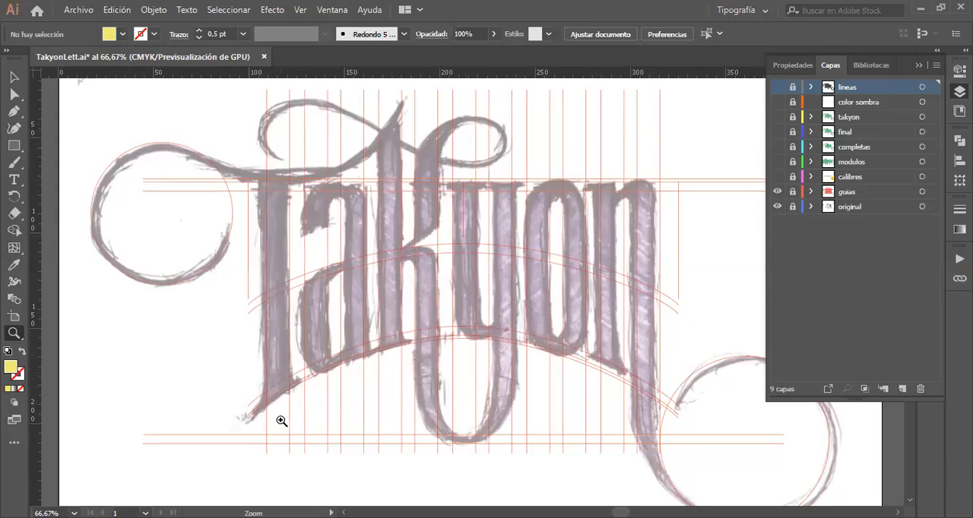
{"action": "left_click", "coordinate": [777, 196], "text": "alt"}
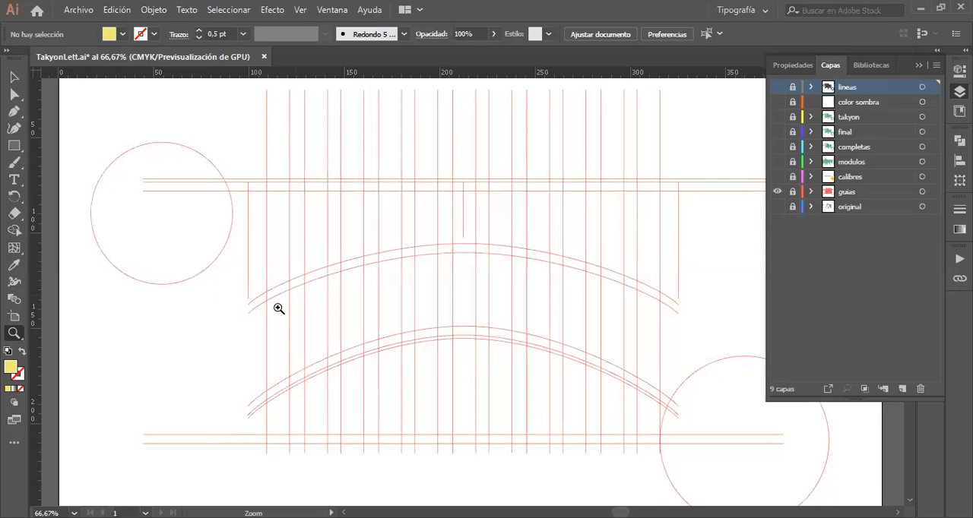
Step: Show the "calibres" layer and compare its spacing circles with the sketch by switching the "original" layer off and on
{"action": "left_click", "coordinate": [778, 177]}
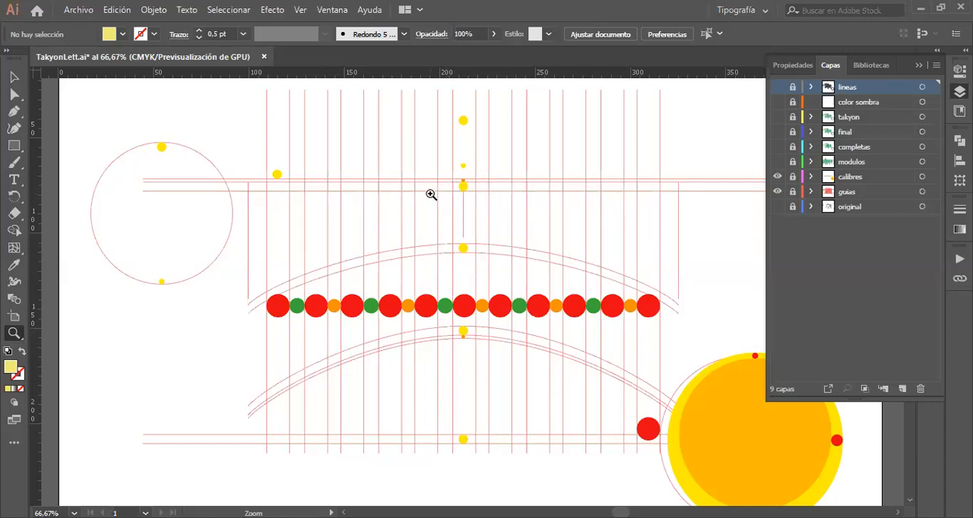
{"action": "left_click", "coordinate": [777, 206]}
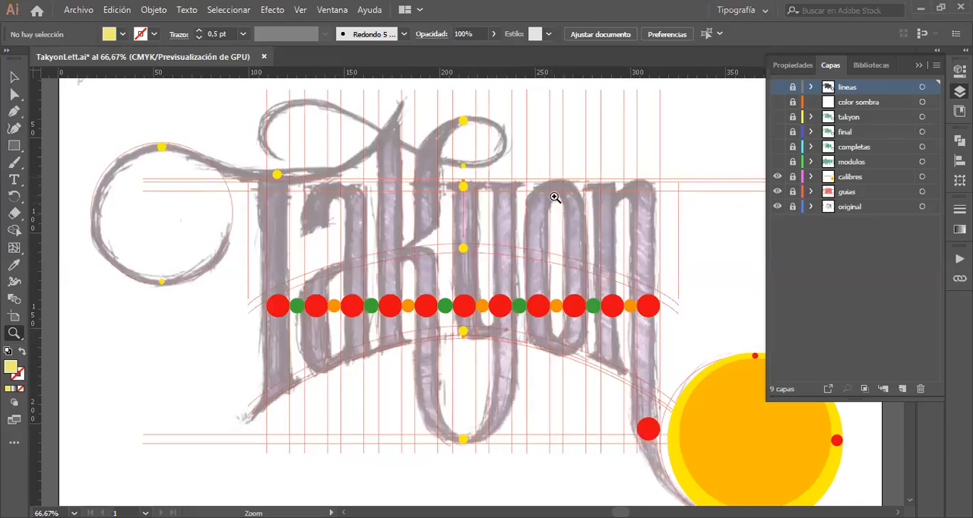
{"action": "left_click", "coordinate": [793, 207]}
{"action": "left_click", "coordinate": [791, 207]}
{"action": "left_click", "coordinate": [777, 207]}
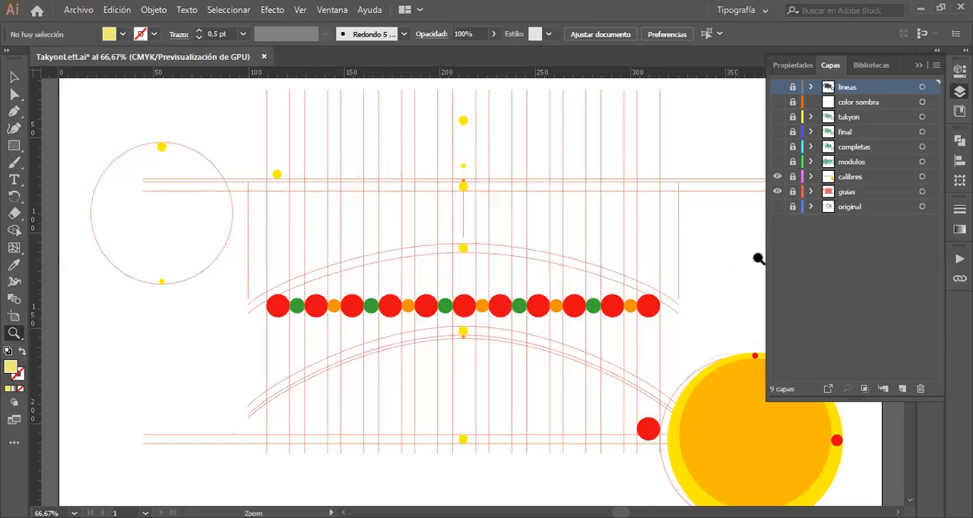
{"action": "left_click", "coordinate": [776, 208]}
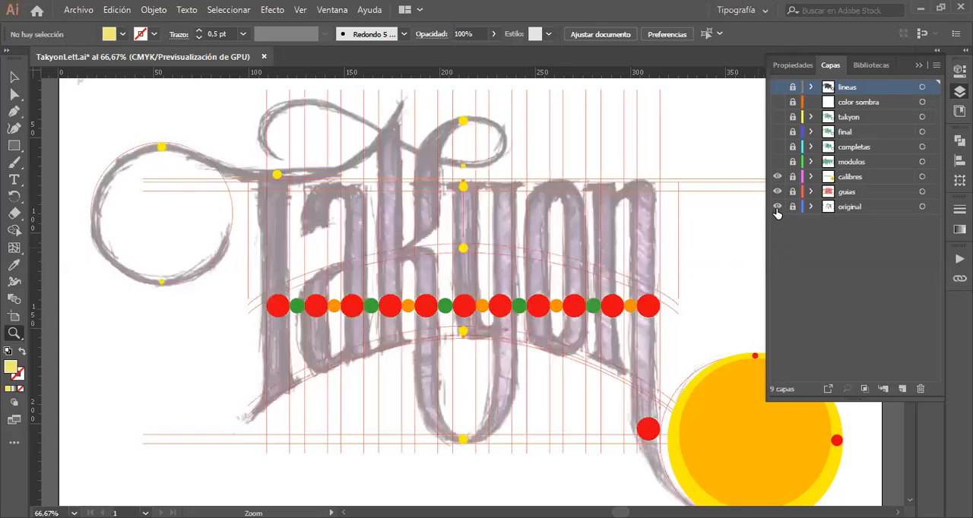
{"action": "left_click", "coordinate": [777, 208]}
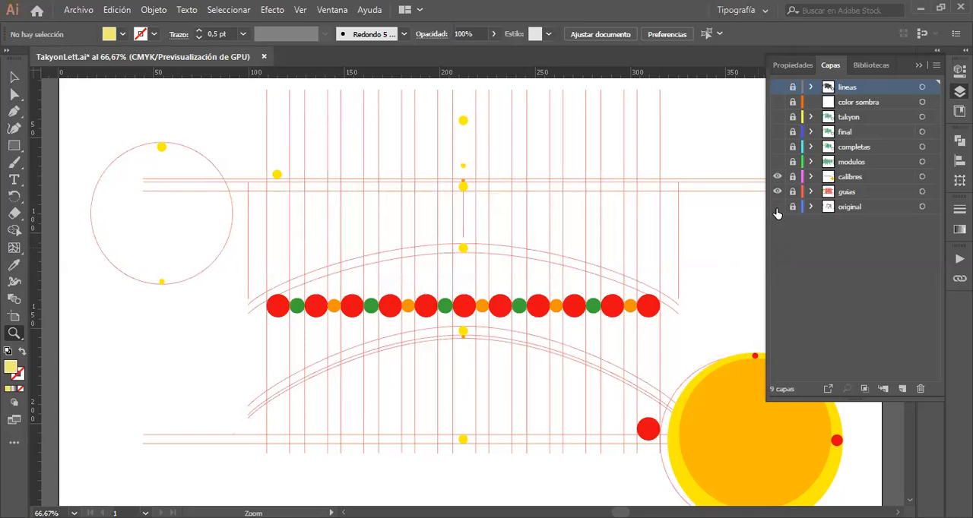
{"action": "left_click", "coordinate": [777, 209]}
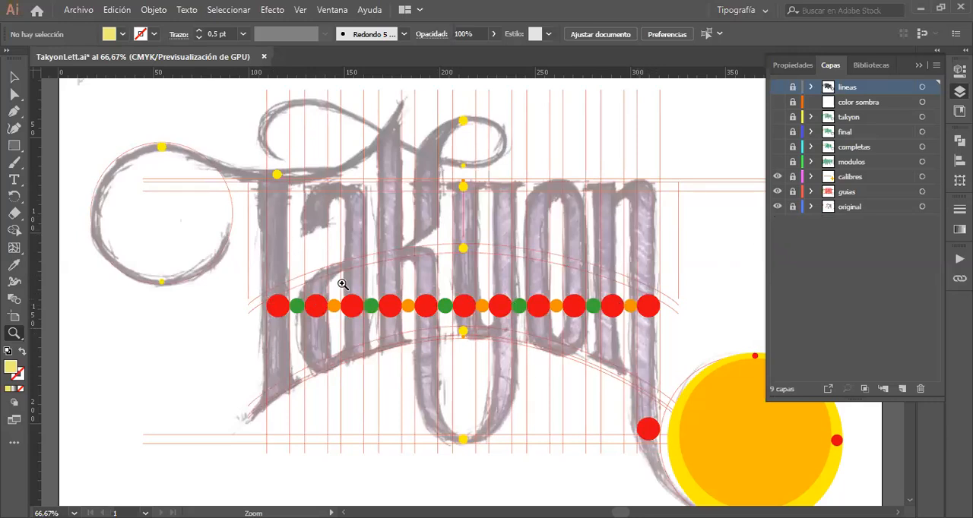
Step: Show the "modulos" layer on its own by hiding the "calibres", "original" and "guias" layers
{"action": "left_click", "coordinate": [777, 177]}
{"action": "left_click", "coordinate": [778, 162]}
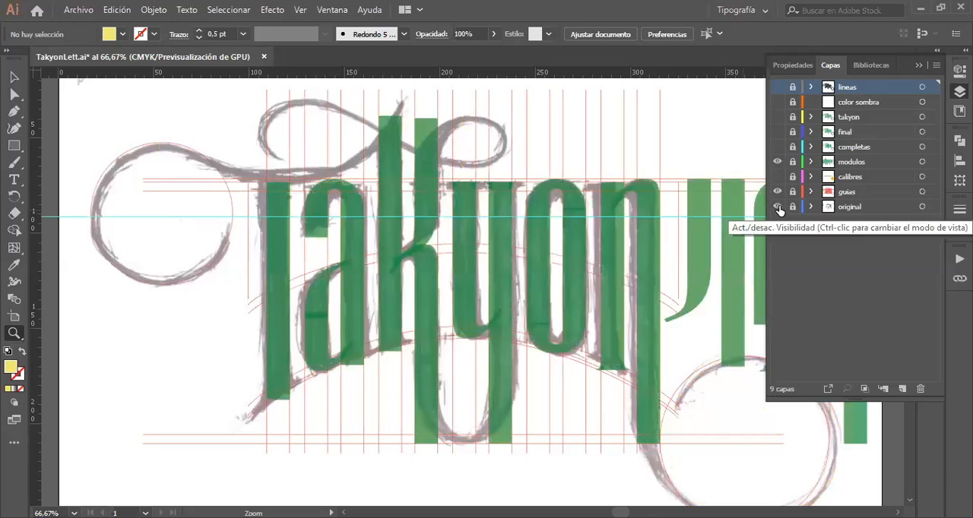
{"action": "left_click", "coordinate": [777, 207]}
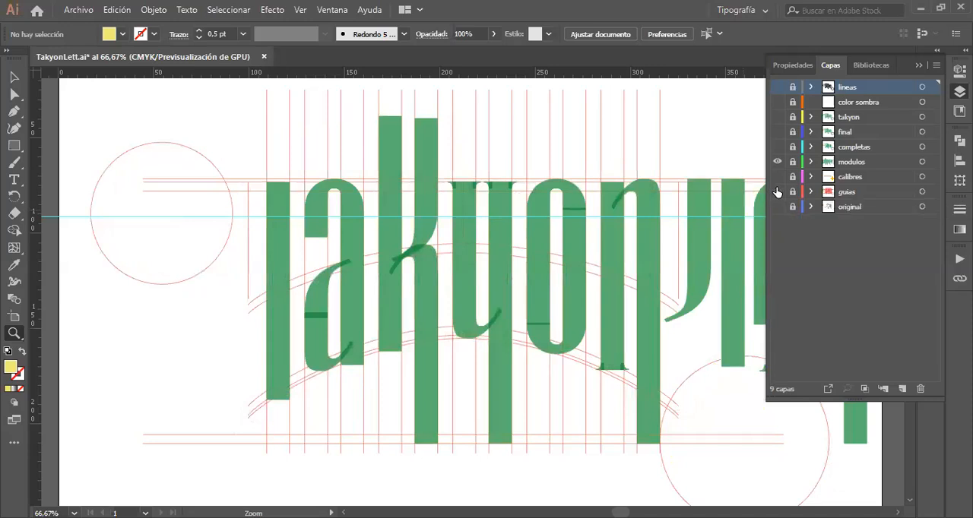
{"action": "left_click", "coordinate": [777, 192]}
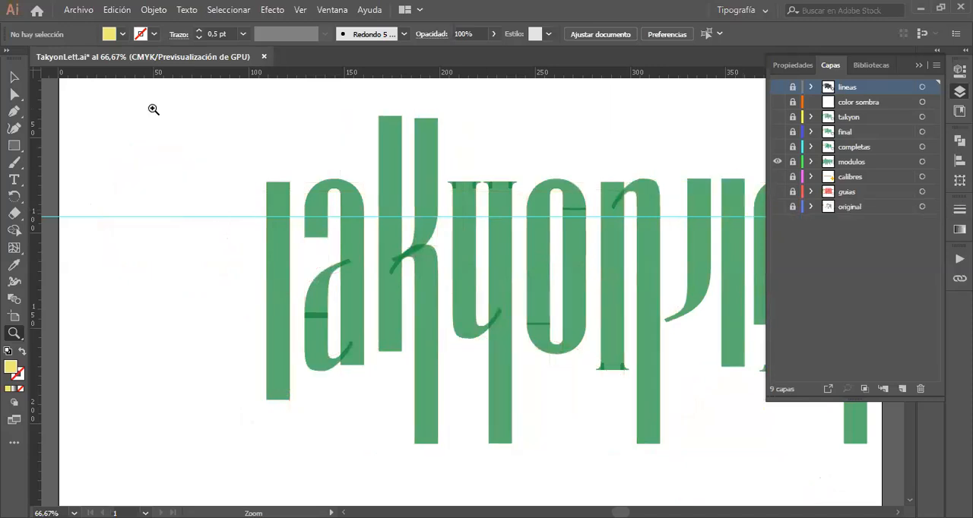
Step: Unlock the "modulos" layer and select the loose base modules beside the lettering as a group, ending with nothing selected
{"action": "left_click", "coordinate": [14, 77]}
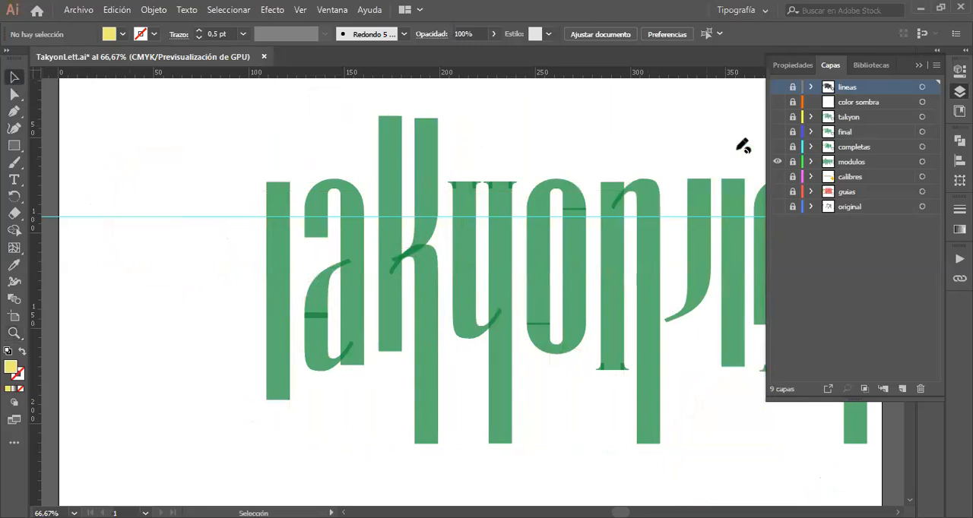
{"action": "left_click", "coordinate": [794, 162]}
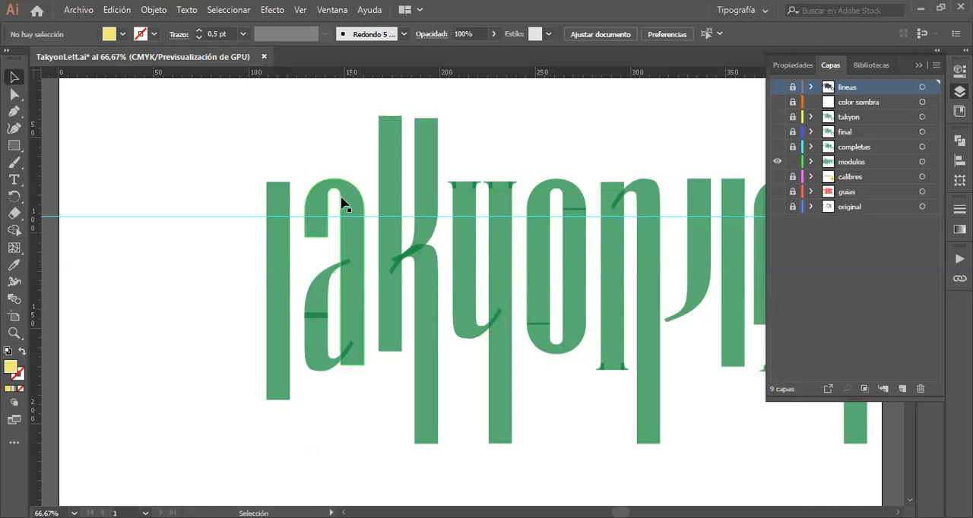
{"action": "scroll", "coordinate": [514, 368], "scroll_direction": "right", "scroll_amount": 5}
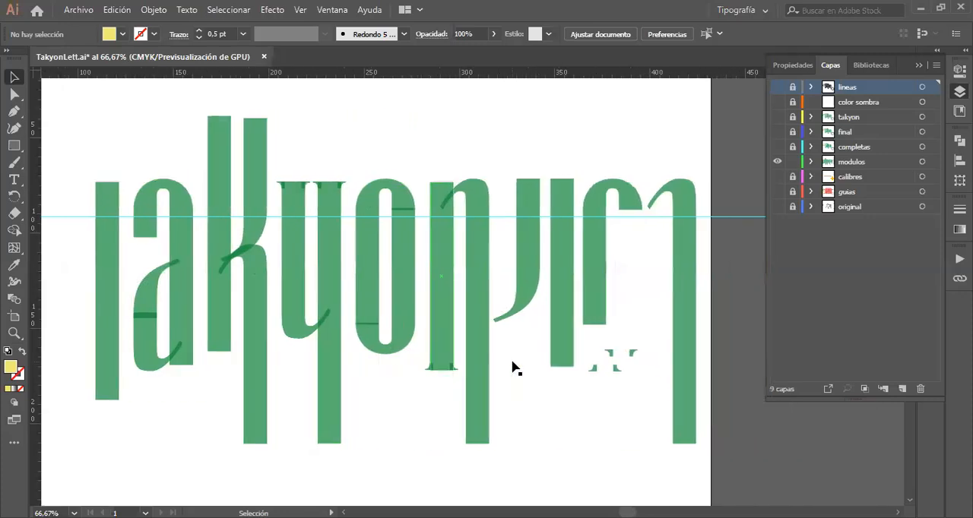
{"action": "scroll", "coordinate": [514, 369], "scroll_direction": "right", "scroll_amount": 3}
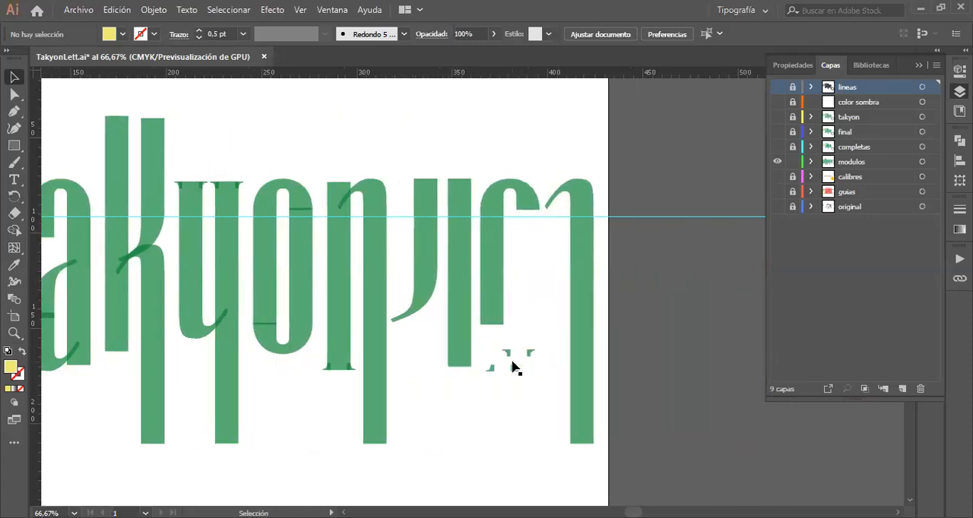
{"action": "left_click", "coordinate": [423, 258]}
{"action": "left_click_drag", "start_coordinate": [591, 466], "coordinate": [411, 141]}
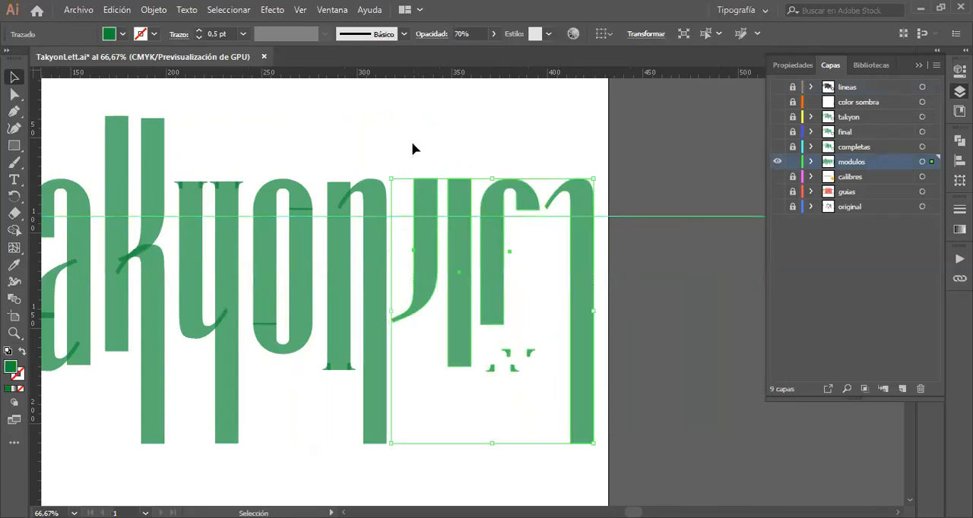
{"action": "left_click", "coordinate": [431, 280]}
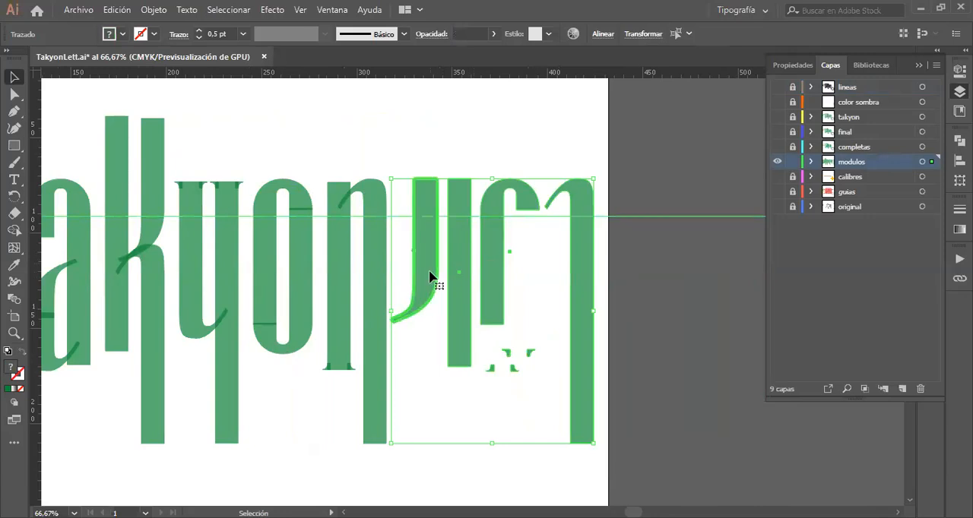
{"action": "left_click", "coordinate": [449, 141]}
Step: Inspect the loose base modules one by one, selecting the short arch, the straight stem, the long arched stem and the curved tail
{"action": "left_click", "coordinate": [499, 254]}
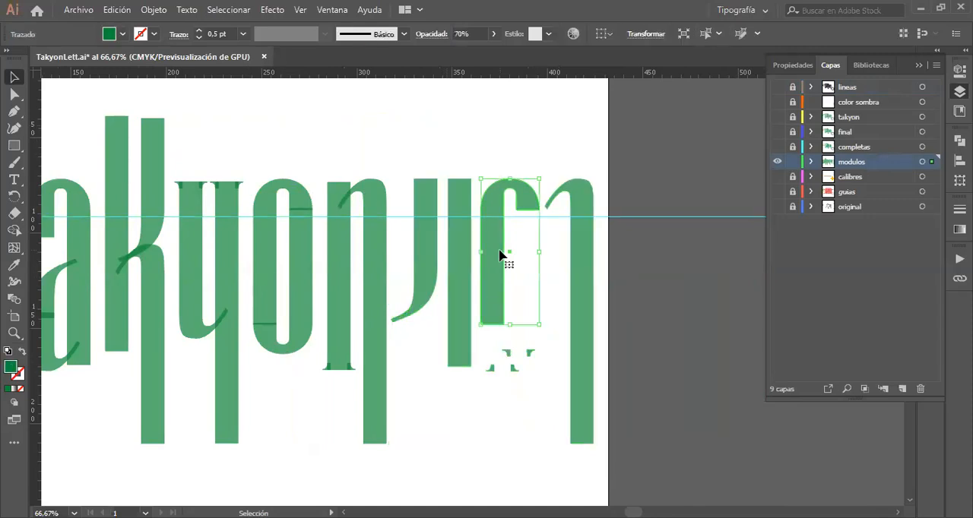
{"action": "left_click", "coordinate": [459, 263]}
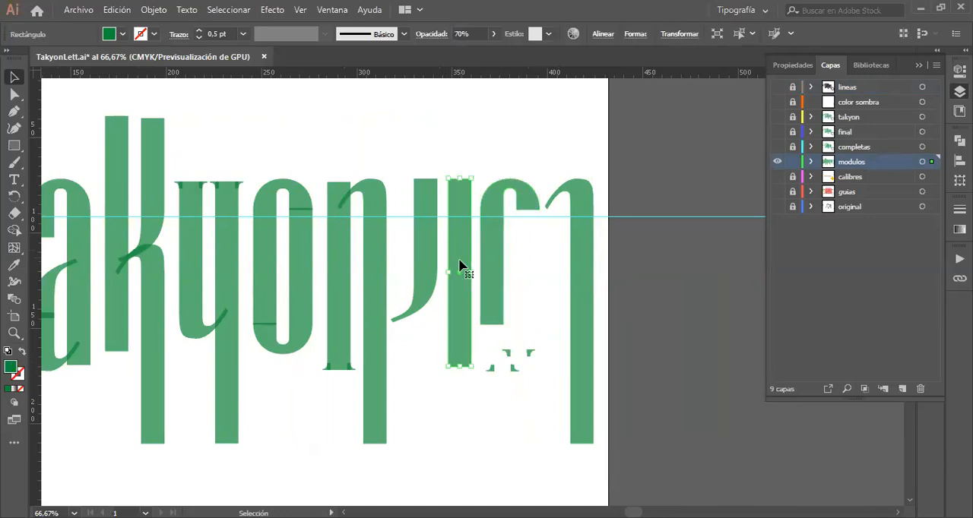
{"action": "left_click", "coordinate": [586, 290]}
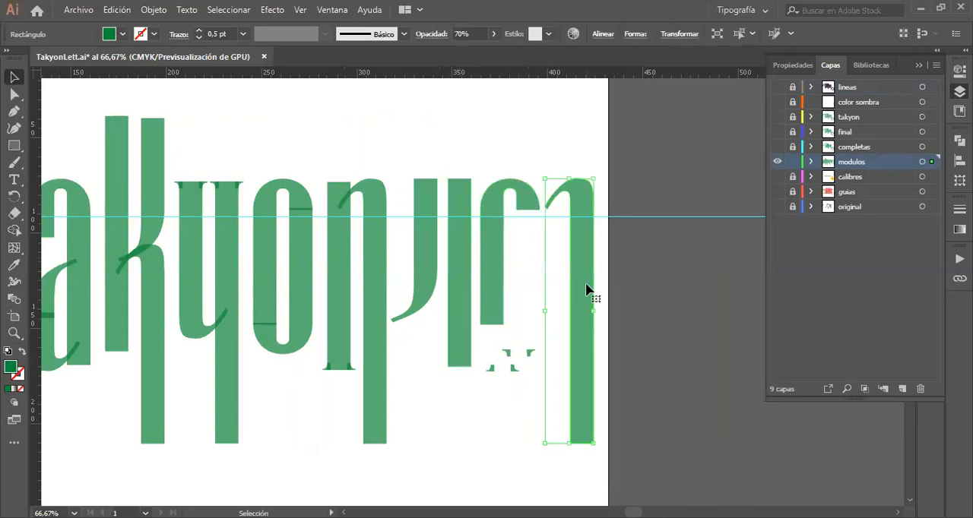
{"action": "left_click", "coordinate": [431, 281]}
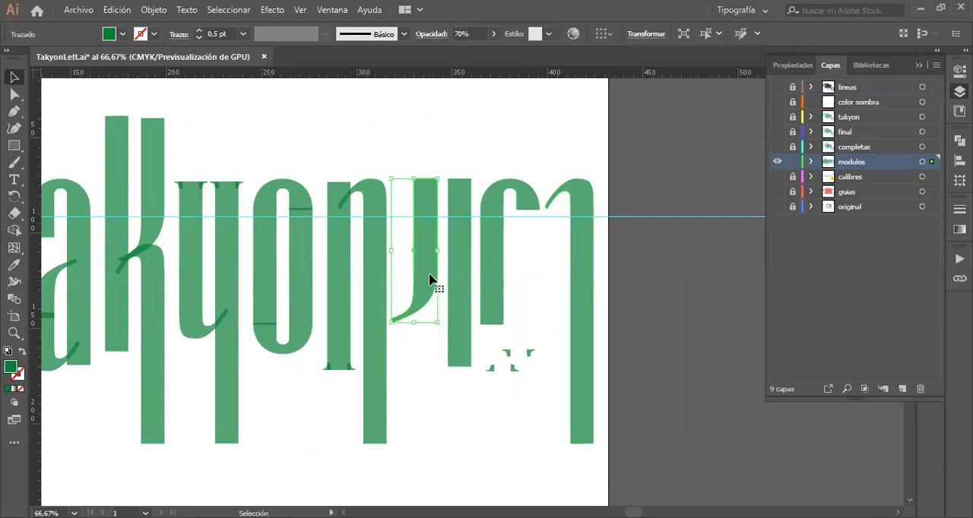
{"action": "left_click", "coordinate": [582, 273]}
{"action": "scroll", "coordinate": [582, 273], "scroll_direction": "left", "scroll_amount": 4}
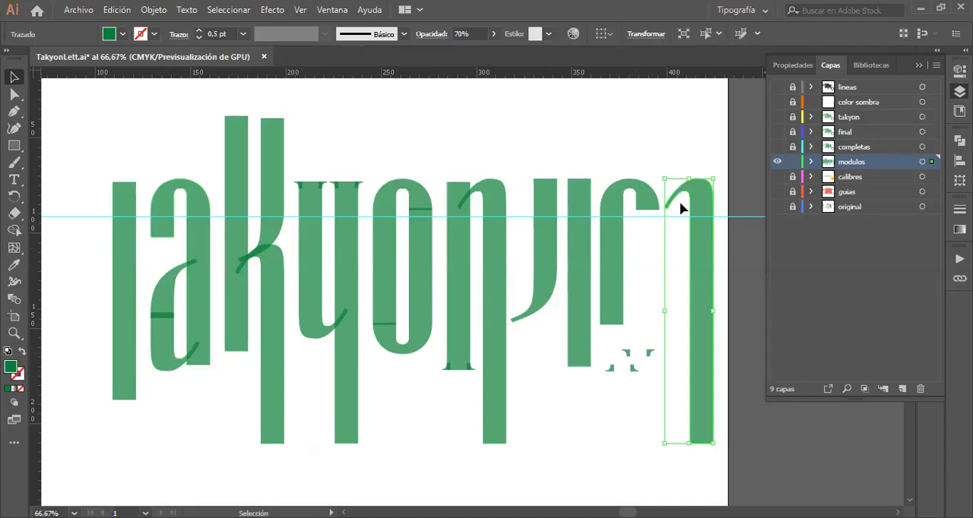
Step: Lock the "modulos" layer and display it in colour preview together with the "completas", "calibres", "guias" and "original" layers
{"action": "left_click", "coordinate": [777, 162]}
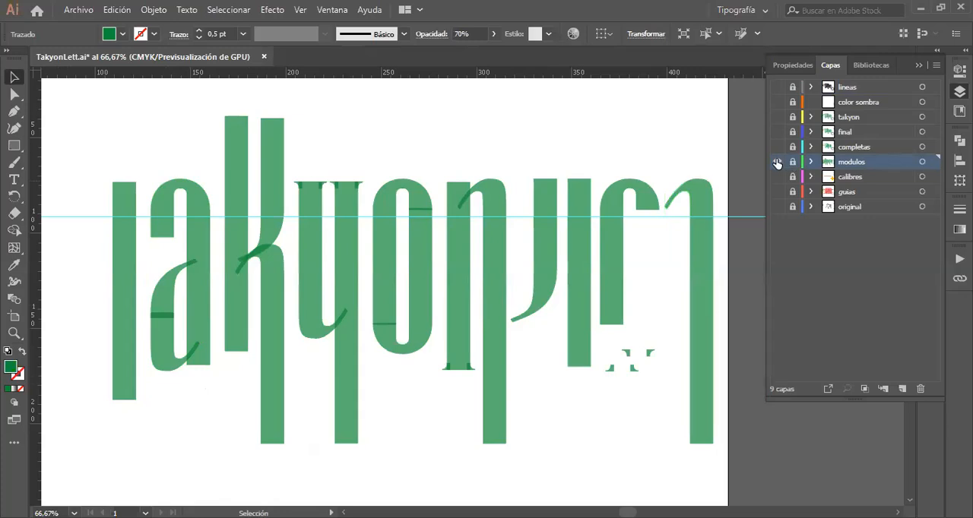
{"action": "left_click_drag", "start_coordinate": [778, 148], "coordinate": [763, 233]}
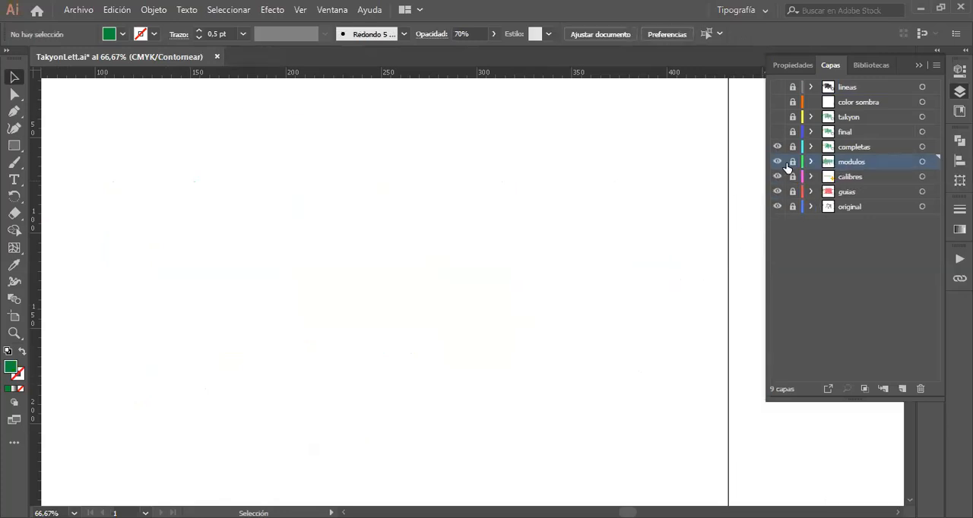
{"action": "key", "text": "ctrl+y"}
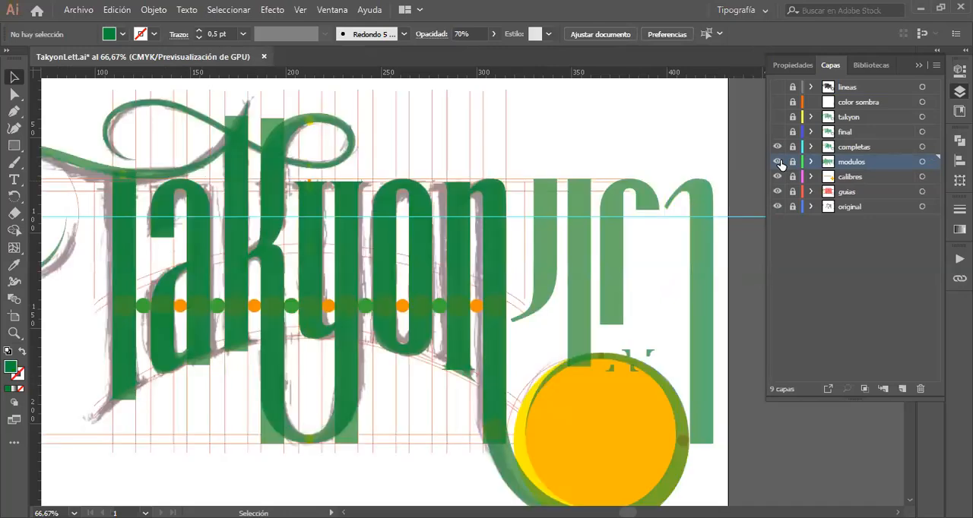
Step: Show the "completas" layer on its own by hiding the "modulos", "calibres", "guias" and "original" layers
{"action": "left_click_drag", "start_coordinate": [778, 163], "coordinate": [779, 213]}
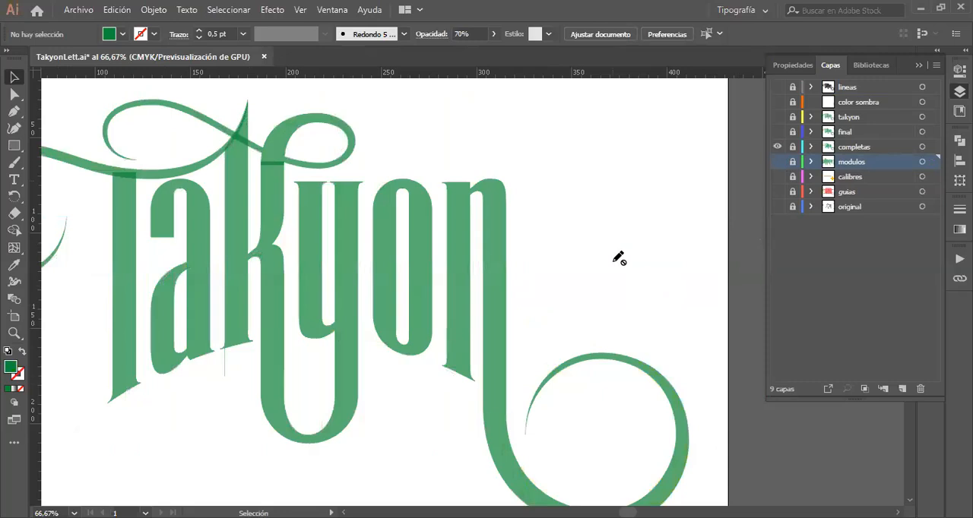
{"action": "scroll", "coordinate": [619, 259], "scroll_direction": "left", "scroll_amount": 3}
{"action": "scroll", "coordinate": [619, 259], "scroll_direction": "right", "scroll_amount": 1}
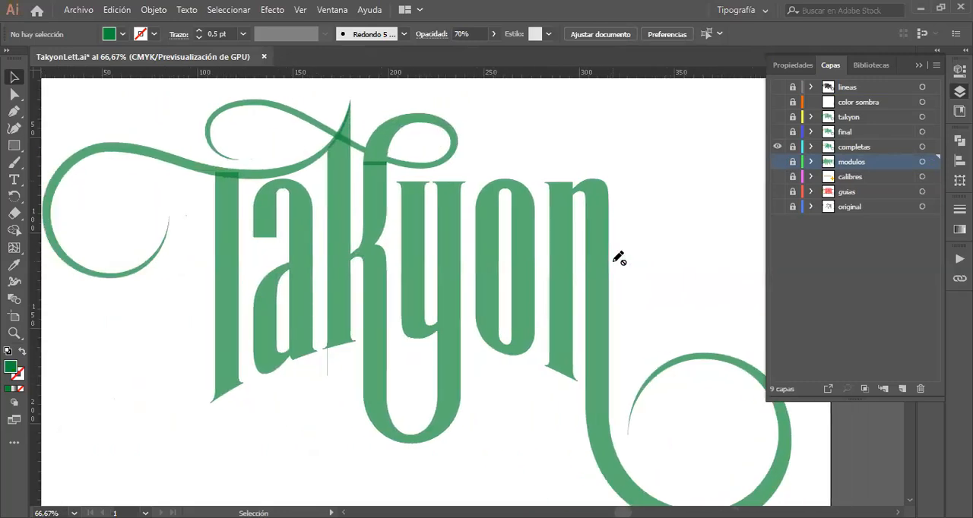
Step: Compare the base modules with the finished letters by toggling the "modulos" and "completas" layers, ending with only "completas" visible
{"action": "left_click", "coordinate": [778, 163]}
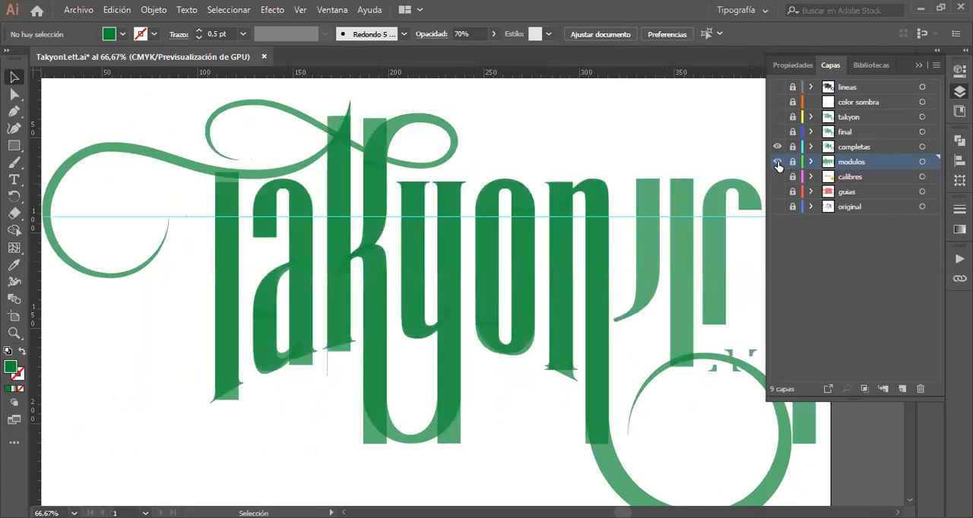
{"action": "left_click", "coordinate": [778, 162]}
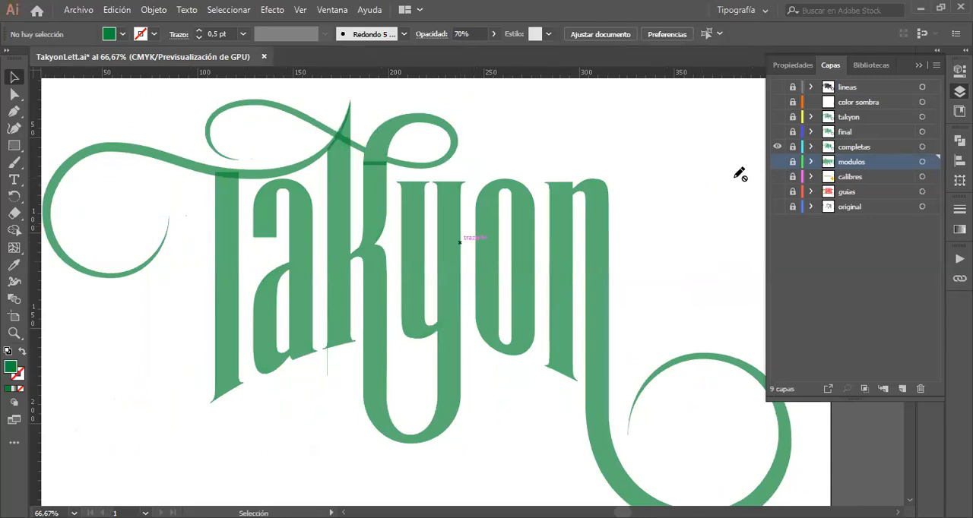
{"action": "left_click", "coordinate": [778, 162]}
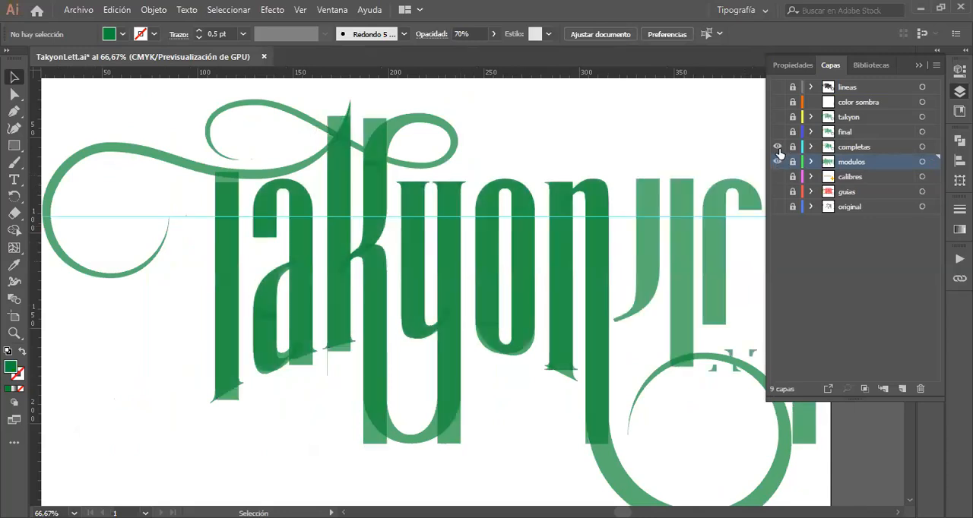
{"action": "left_click", "coordinate": [777, 147]}
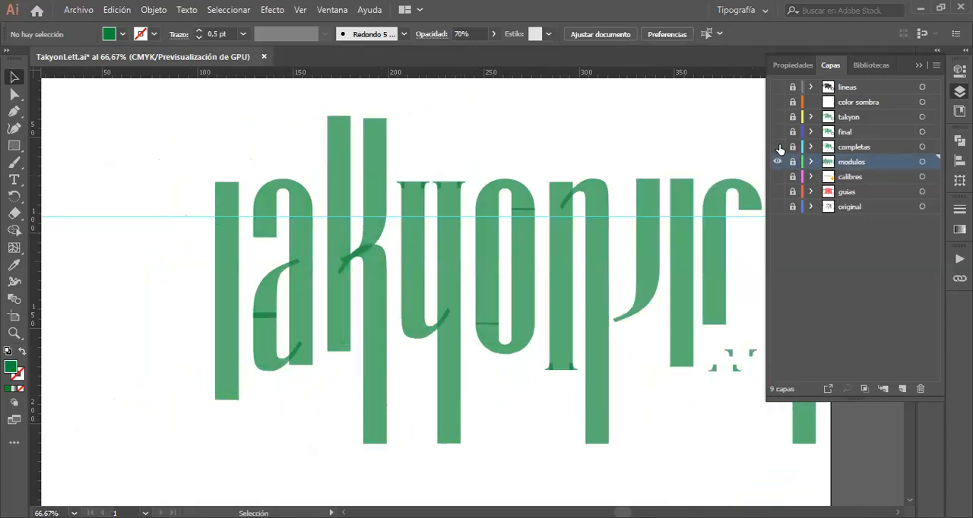
{"action": "left_click", "coordinate": [778, 147]}
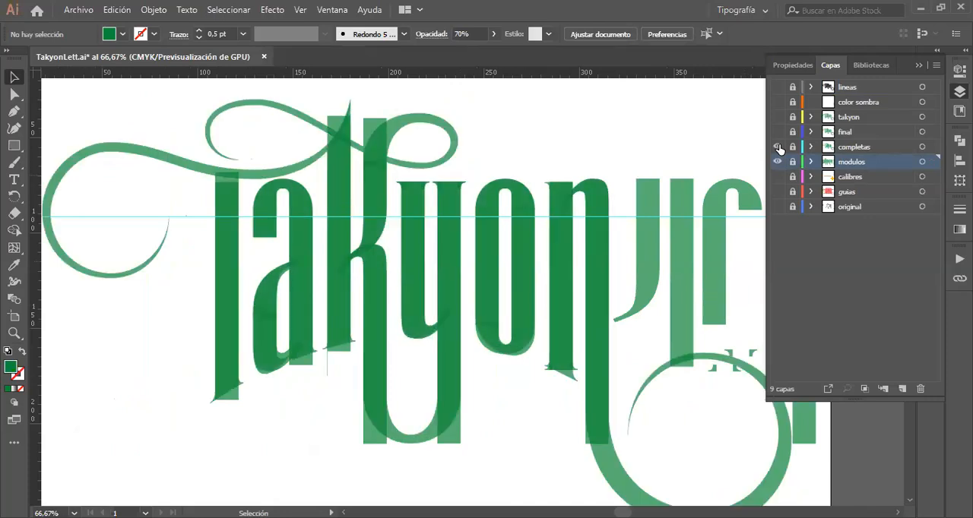
{"action": "left_click", "coordinate": [777, 147]}
{"action": "left_click", "coordinate": [777, 147]}
{"action": "left_click", "coordinate": [778, 148]}
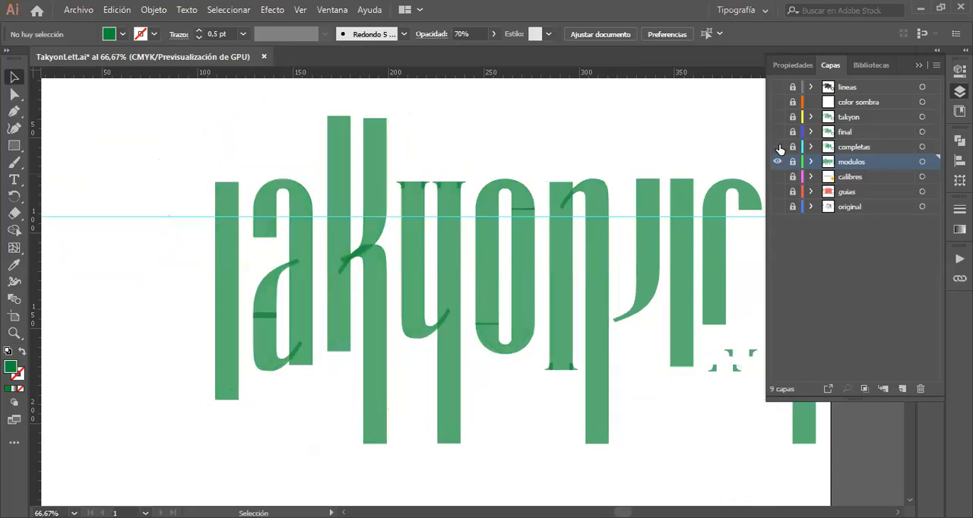
{"action": "left_click", "coordinate": [778, 148]}
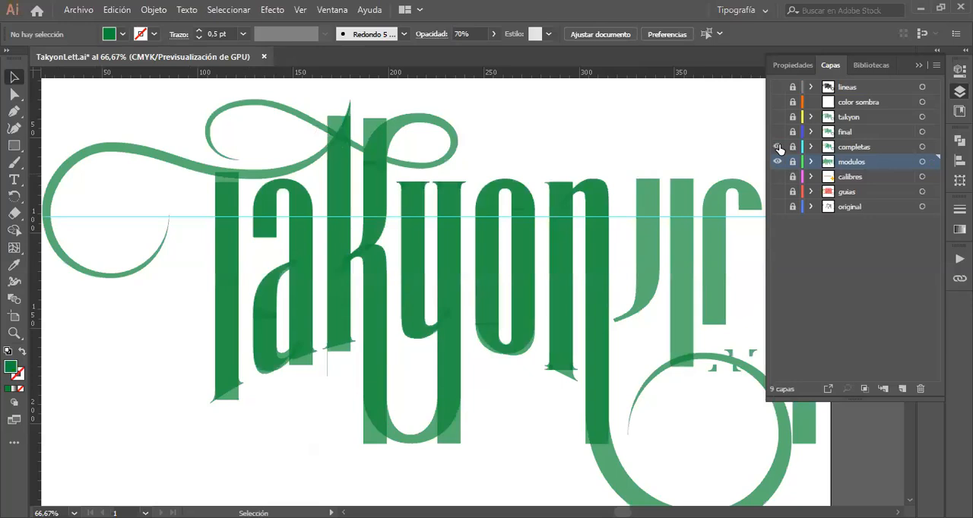
{"action": "left_click", "coordinate": [778, 148]}
{"action": "left_click", "coordinate": [778, 147]}
{"action": "left_click", "coordinate": [776, 162]}
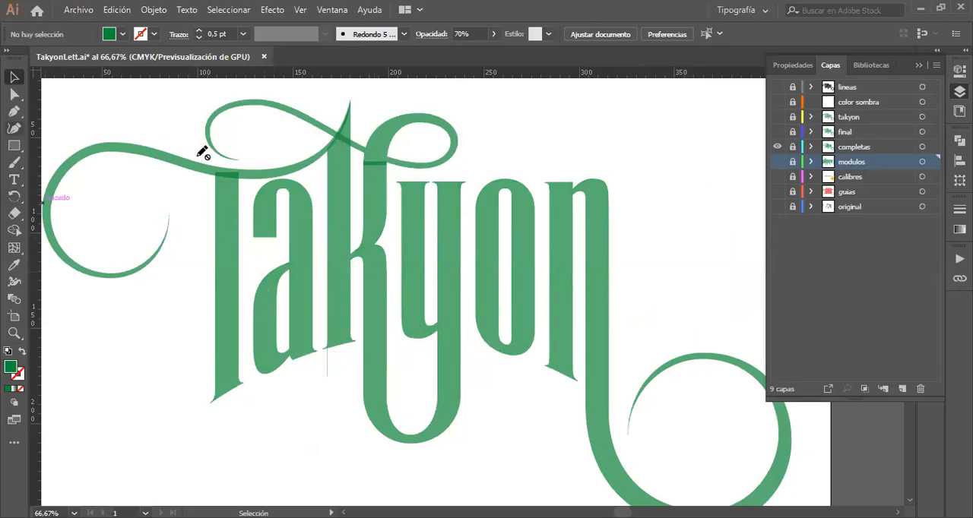
Step: Unlock the "completas" layer and make it the active layer
{"action": "left_click", "coordinate": [790, 147]}
{"action": "left_click", "coordinate": [871, 149]}
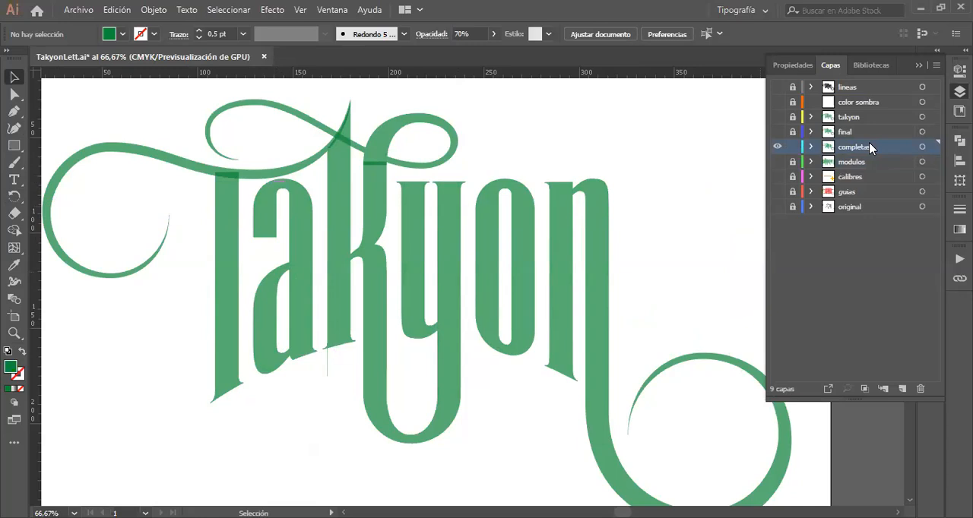
Step: Draw a vertical and a horizontal rectangle overlapping in the empty area beside the lettering and unite them into one path
{"action": "left_click", "coordinate": [14, 147]}
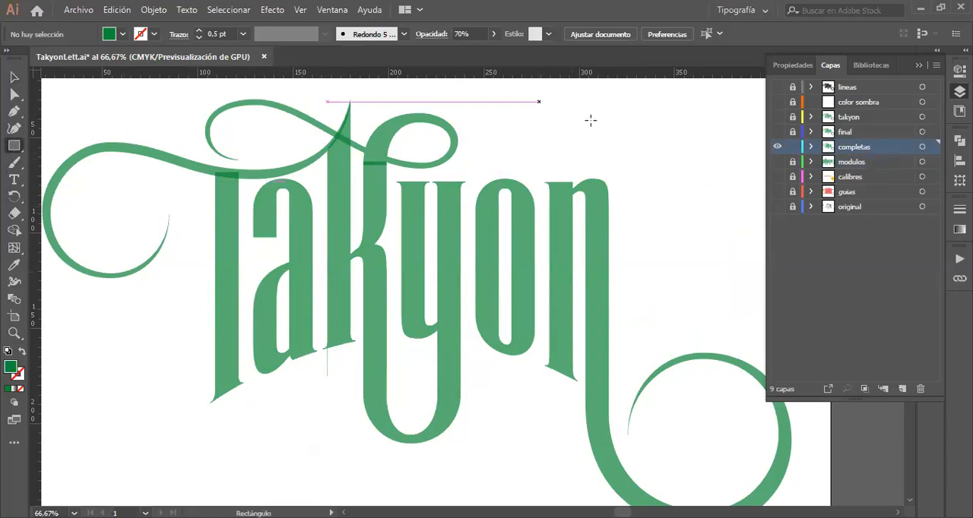
{"action": "left_click_drag", "start_coordinate": [672, 110], "coordinate": [698, 187]}
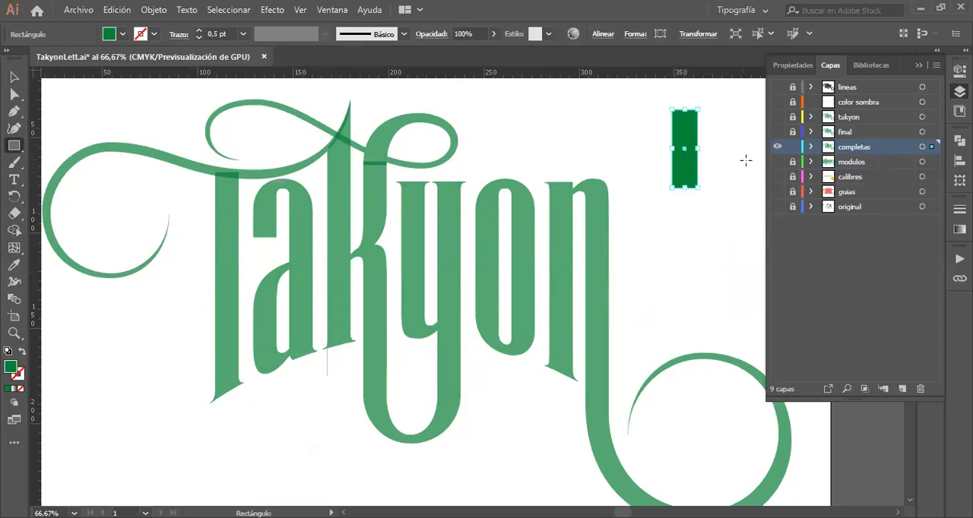
{"action": "left_click_drag", "start_coordinate": [749, 162], "coordinate": [684, 179]}
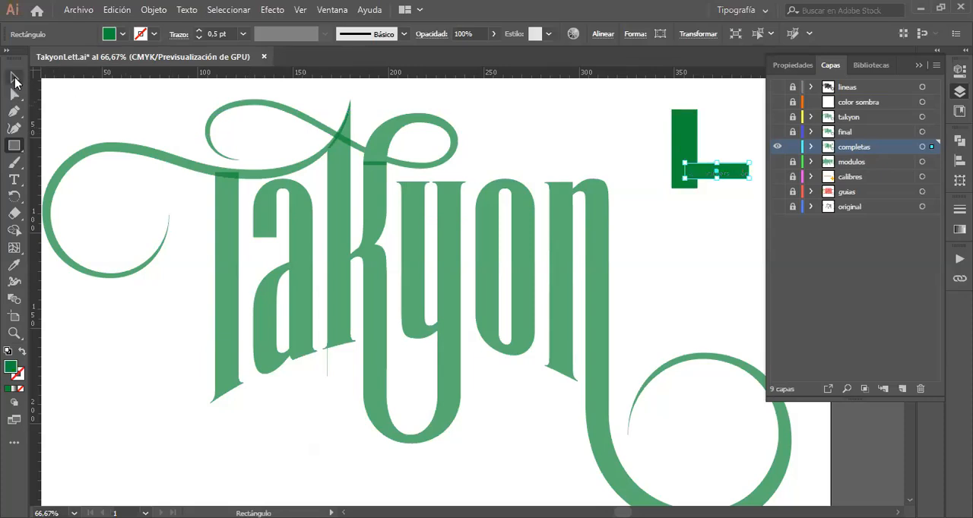
{"action": "left_click", "coordinate": [15, 76]}
{"action": "left_click_drag", "start_coordinate": [720, 195], "coordinate": [661, 134]}
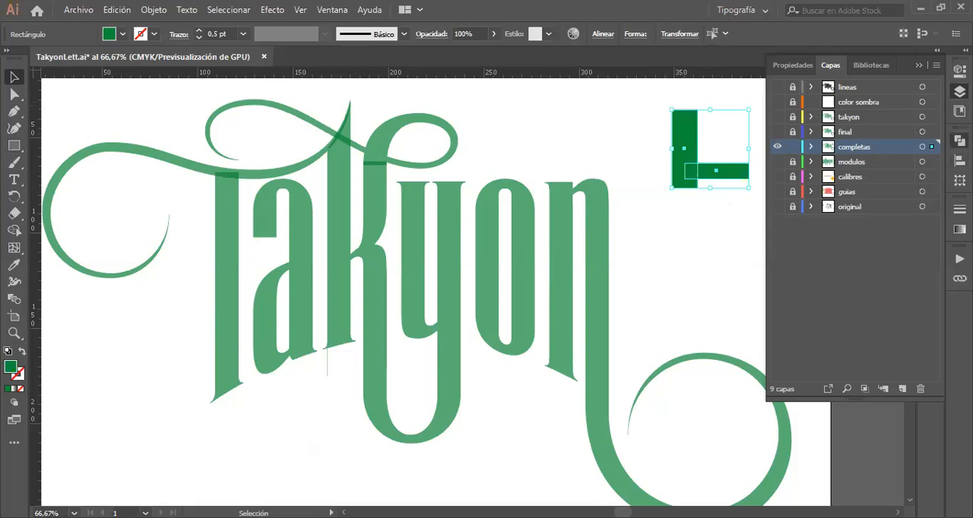
{"action": "left_click", "coordinate": [959, 141]}
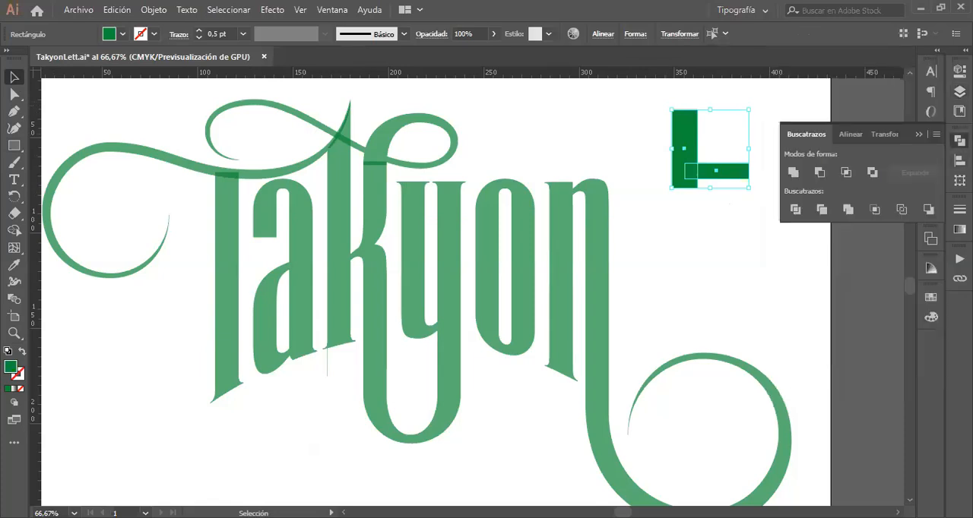
{"action": "left_click", "coordinate": [792, 173]}
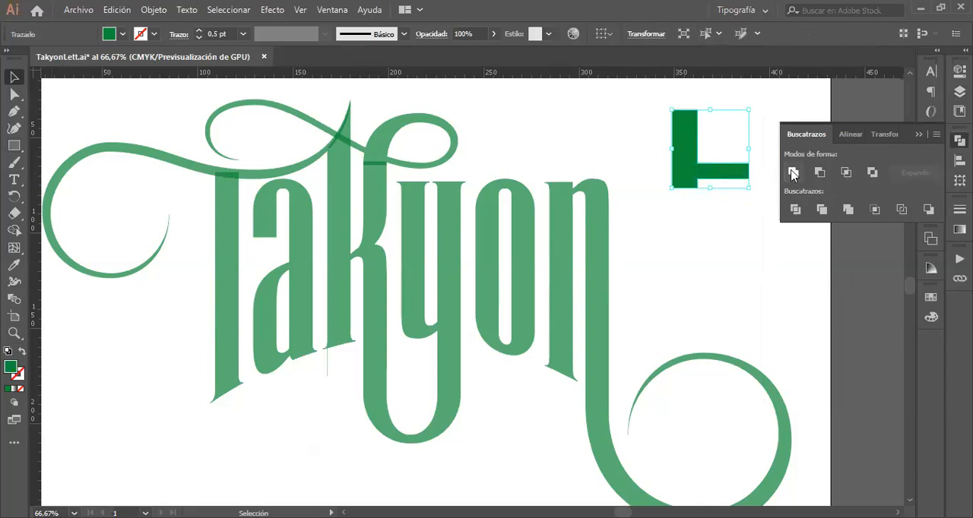
Step: Move the united shape slightly down and inward, and check its contour in outline view before returning to colour preview
{"action": "left_click", "coordinate": [708, 200]}
{"action": "left_click_drag", "start_coordinate": [711, 180], "coordinate": [694, 195]}
{"action": "key", "text": "a"}
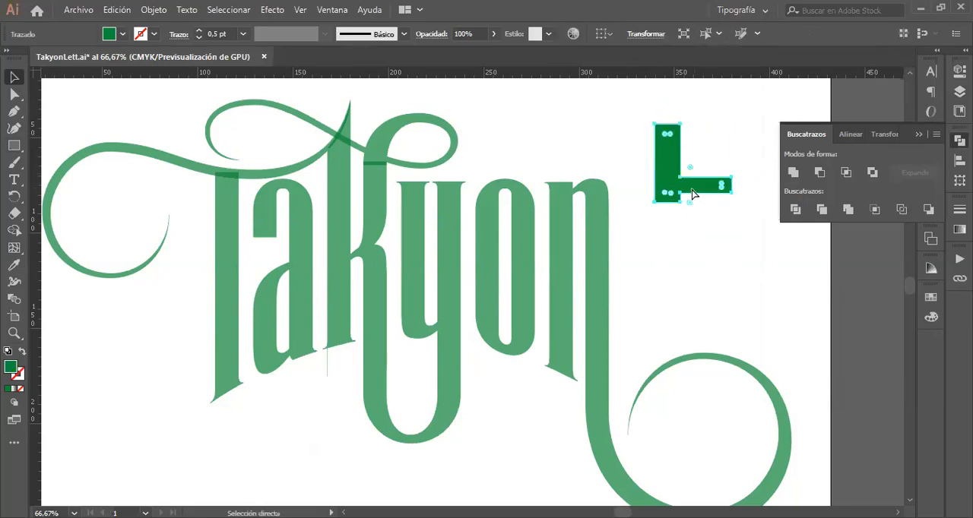
{"action": "key", "text": "ctrl+y"}
{"action": "key", "text": "v"}
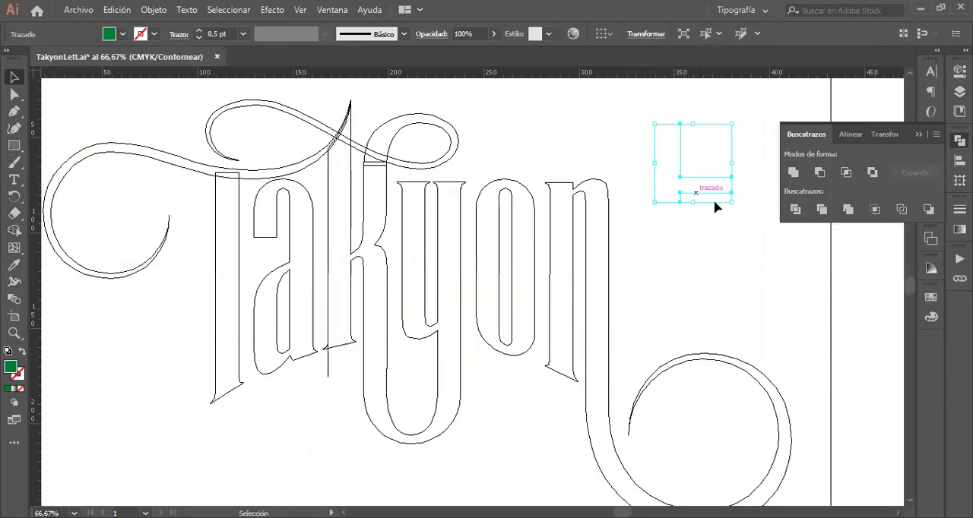
{"action": "left_click_drag", "start_coordinate": [690, 196], "coordinate": [656, 182]}
{"action": "key", "text": "ctrl+y"}
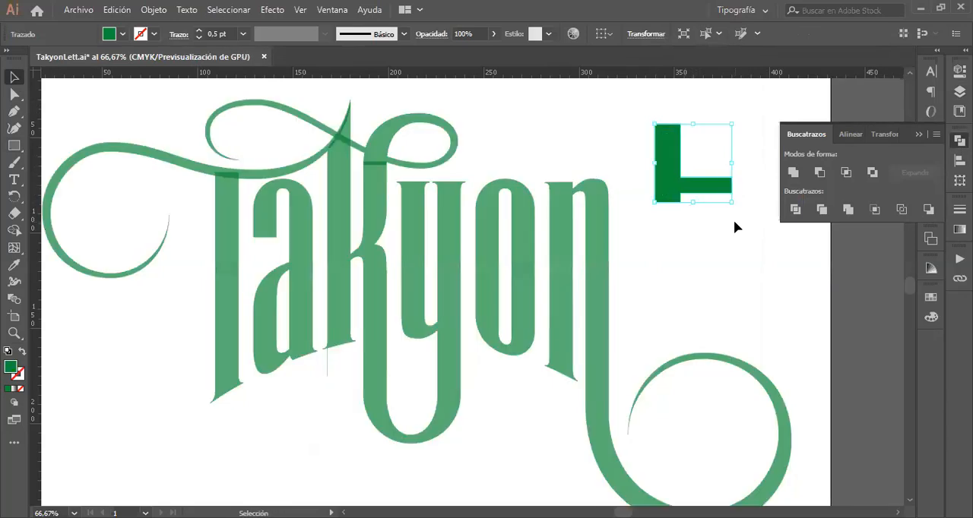
Step: Delete the united example shape beside the lettering
{"action": "left_click", "coordinate": [733, 219]}
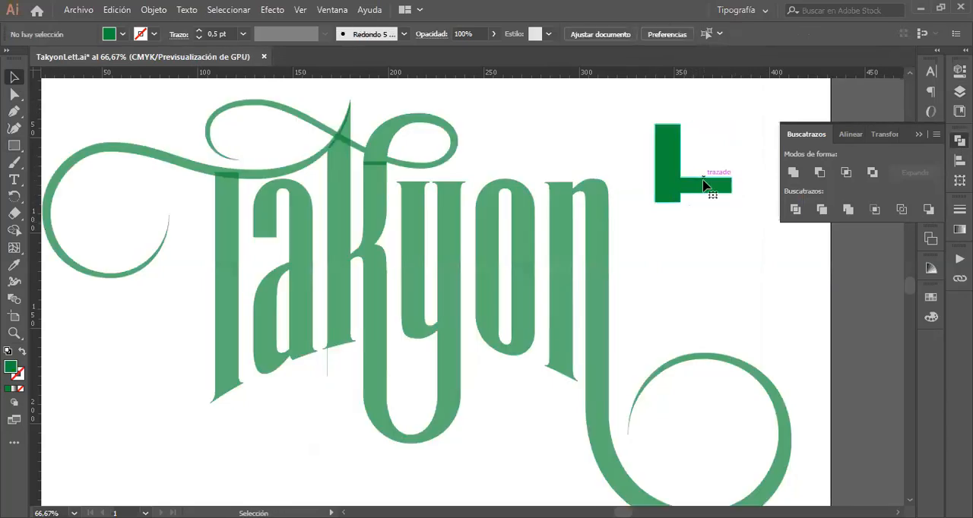
{"action": "left_click", "coordinate": [704, 185]}
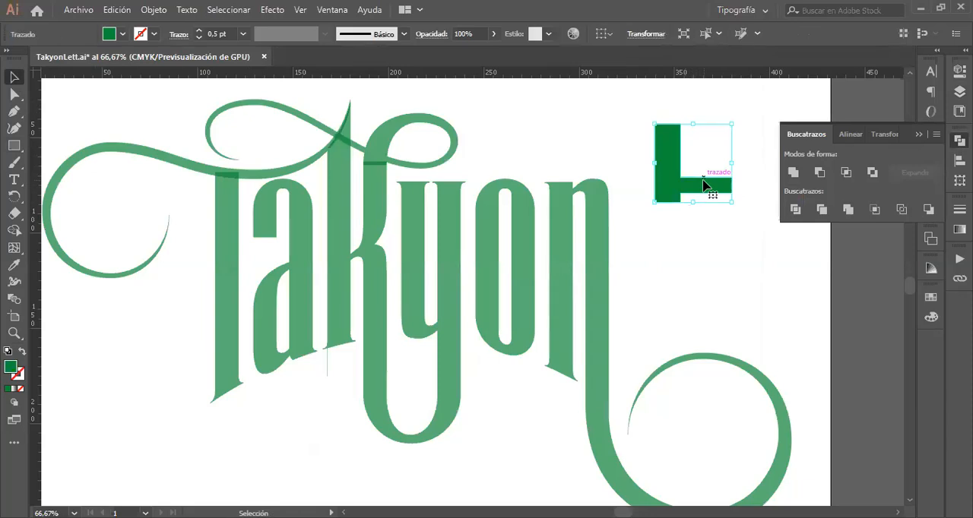
{"action": "key", "text": "Delete"}
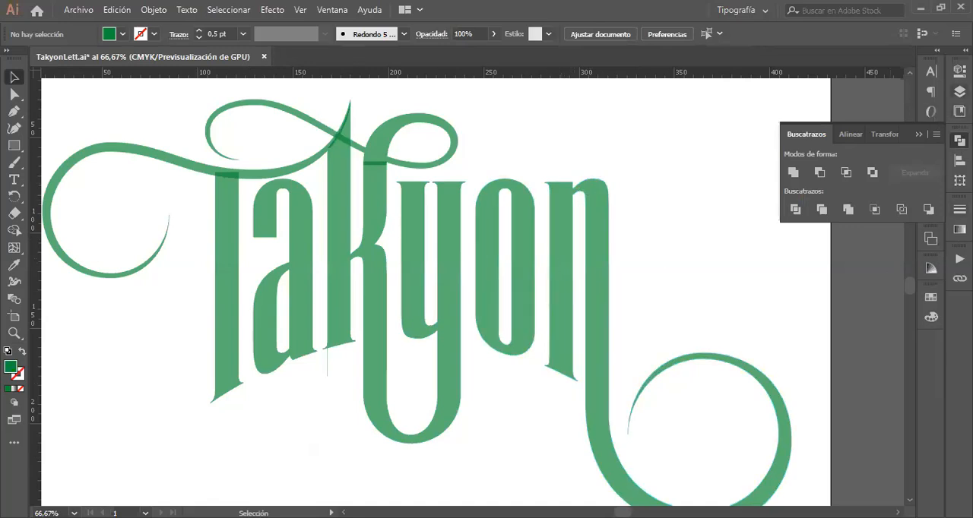
Step: Compare the "modulos" and "completas" layers again by switching each one's visibility, leaving just the complete letters displayed
{"action": "left_click", "coordinate": [960, 91]}
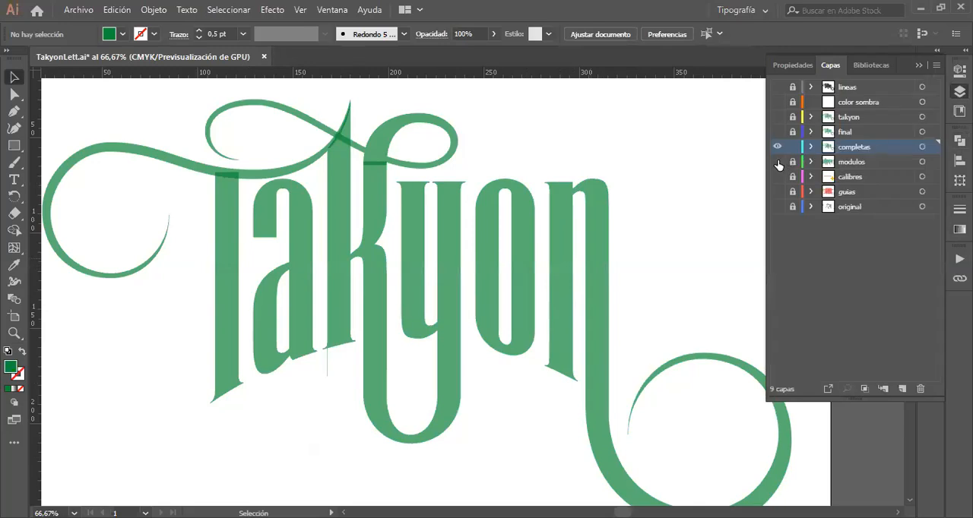
{"action": "left_click", "coordinate": [777, 161]}
{"action": "left_click", "coordinate": [777, 148]}
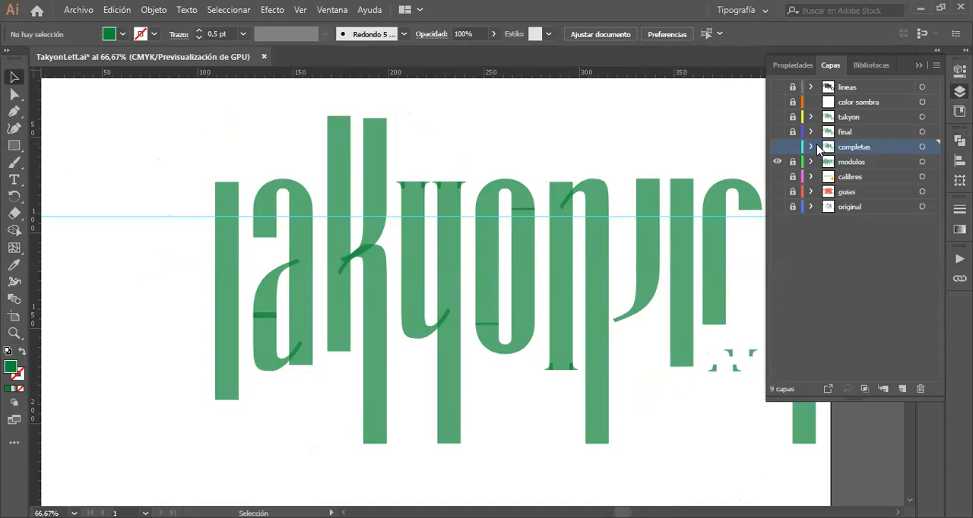
{"action": "left_click", "coordinate": [776, 148]}
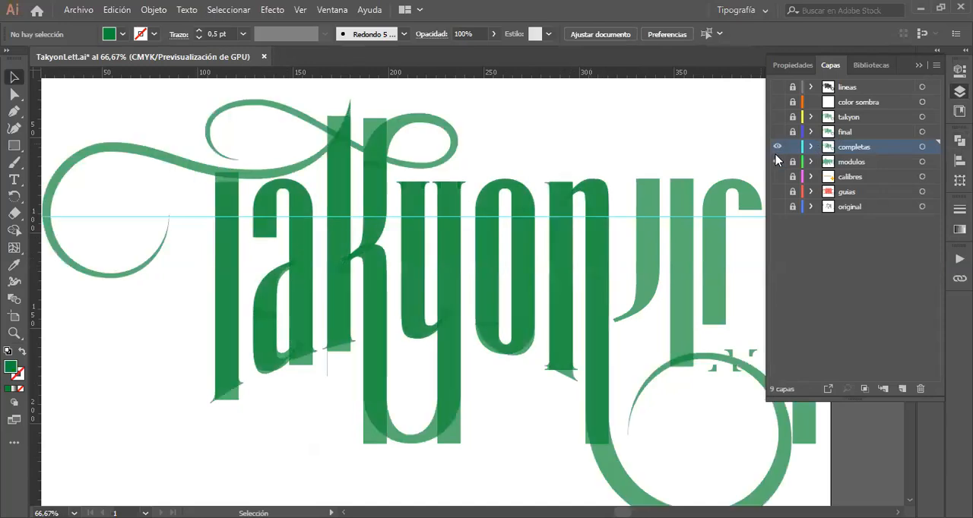
{"action": "left_click", "coordinate": [774, 164]}
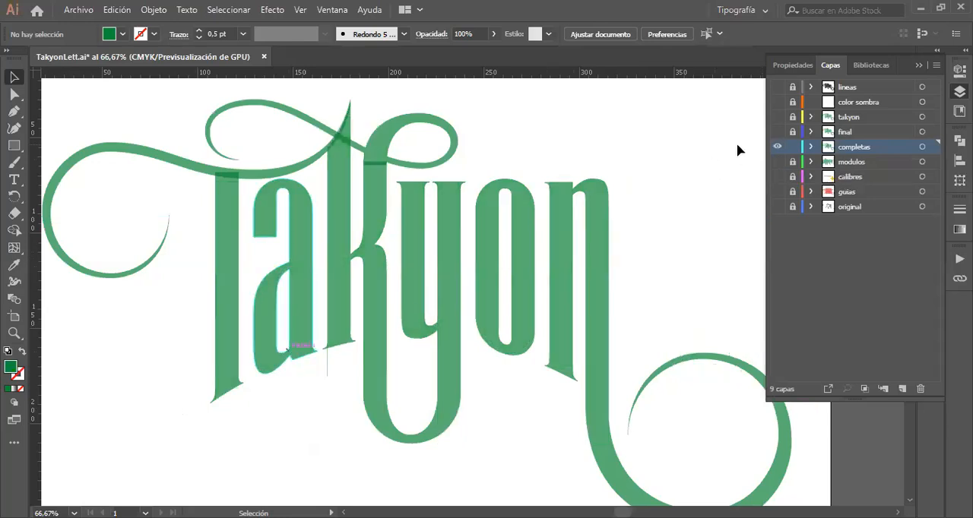
{"action": "left_click", "coordinate": [776, 161]}
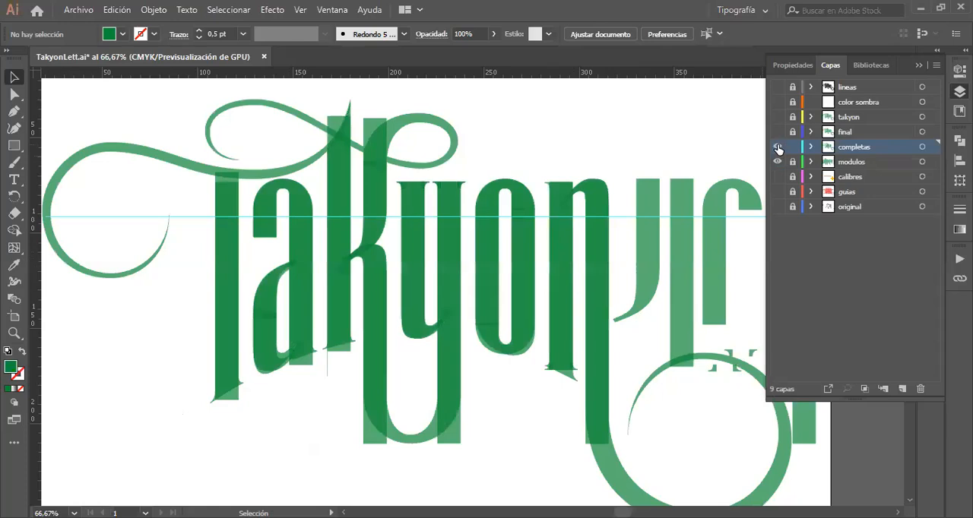
{"action": "left_click", "coordinate": [777, 148]}
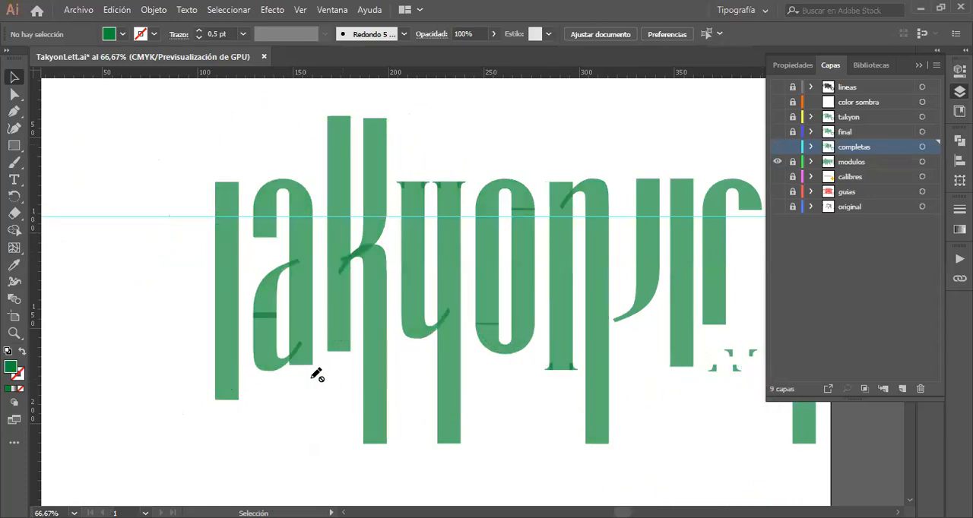
{"action": "left_click", "coordinate": [779, 148]}
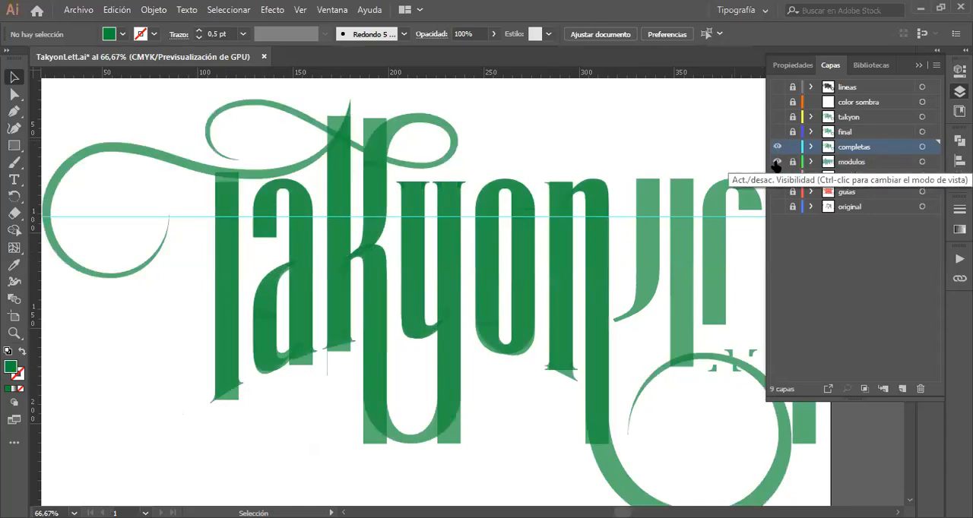
{"action": "left_click", "coordinate": [777, 162]}
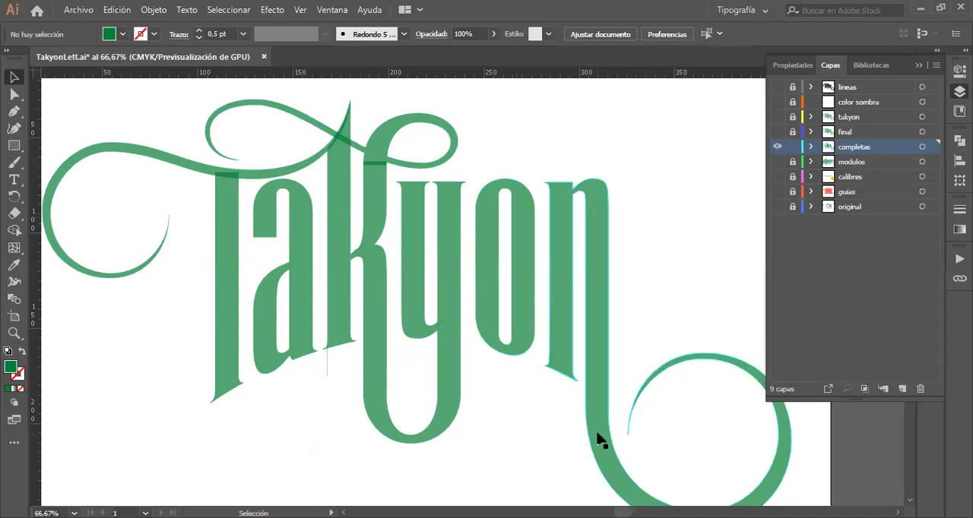
Step: Select the letter n and examine the anchor points and handles along its curled tail with Direct Selection
{"action": "scroll", "coordinate": [645, 410], "scroll_direction": "down", "scroll_amount": 3}
{"action": "scroll", "coordinate": [645, 410], "scroll_direction": "right", "scroll_amount": 5}
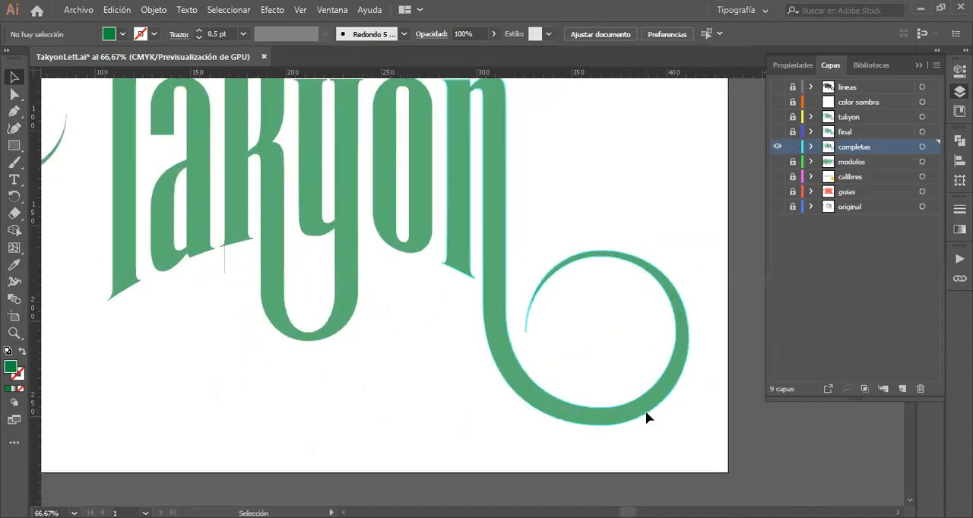
{"action": "left_click", "coordinate": [603, 394]}
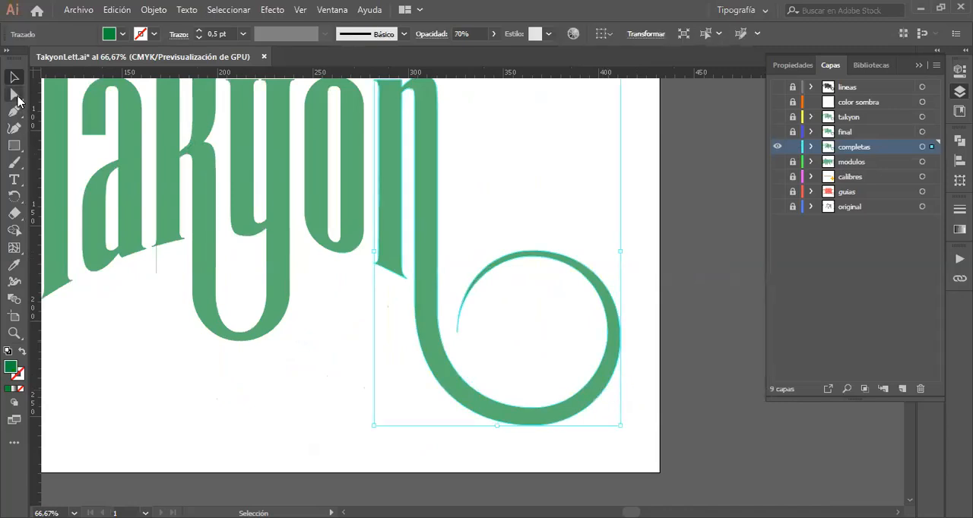
{"action": "left_click", "coordinate": [16, 95]}
{"action": "left_click_drag", "start_coordinate": [643, 234], "coordinate": [459, 460]}
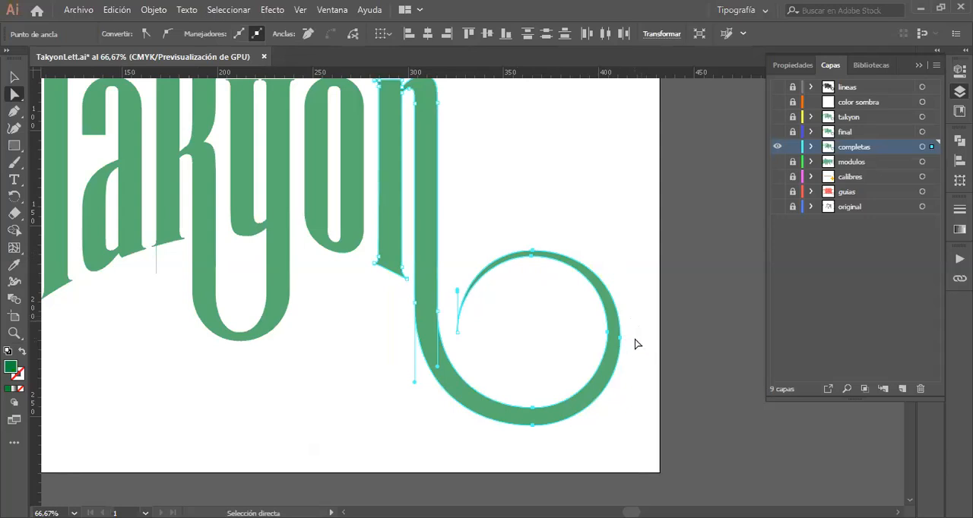
{"action": "scroll", "coordinate": [475, 281], "scroll_direction": "left", "scroll_amount": 5}
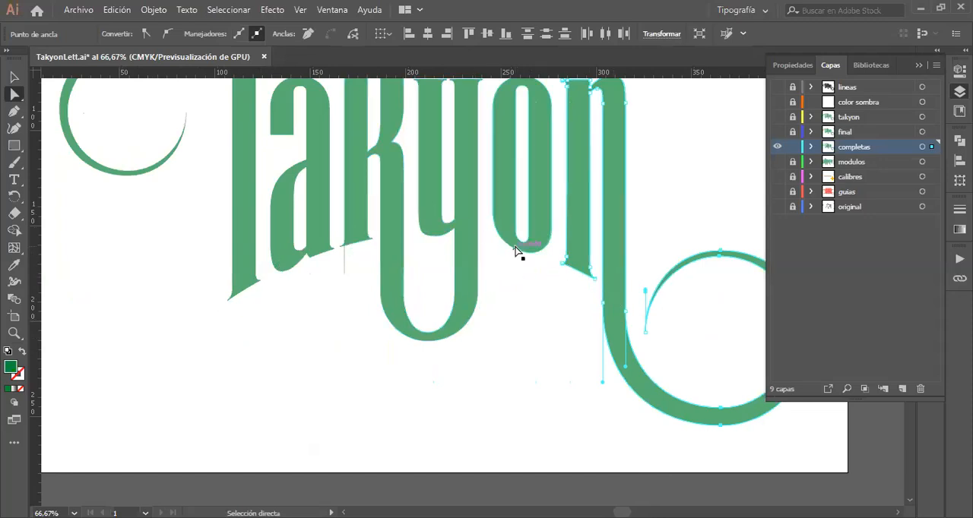
Step: Hide and lock the "completas" layer and display the "final" layer of the lettering in its place
{"action": "scroll", "coordinate": [515, 250], "scroll_direction": "up", "scroll_amount": 3}
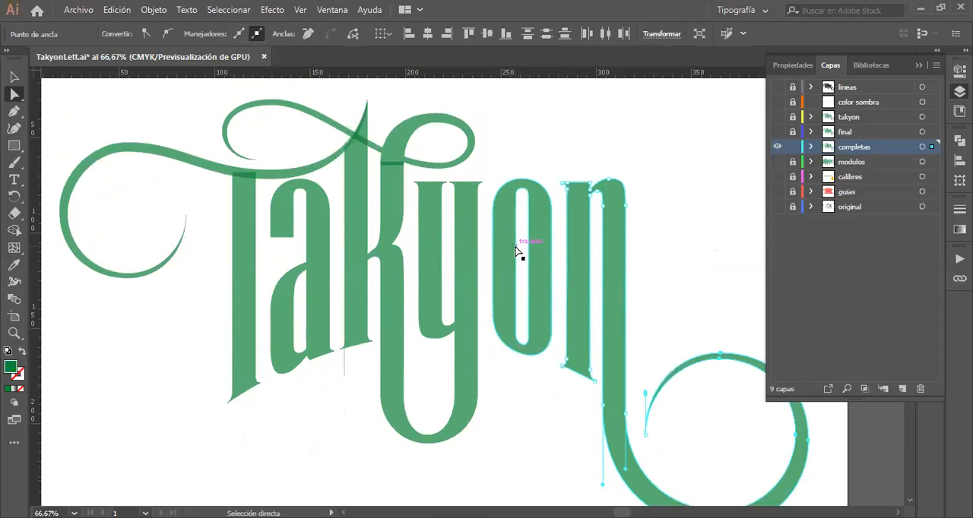
{"action": "left_click", "coordinate": [781, 147]}
{"action": "left_click", "coordinate": [792, 147]}
{"action": "key", "text": "ctrl+y"}
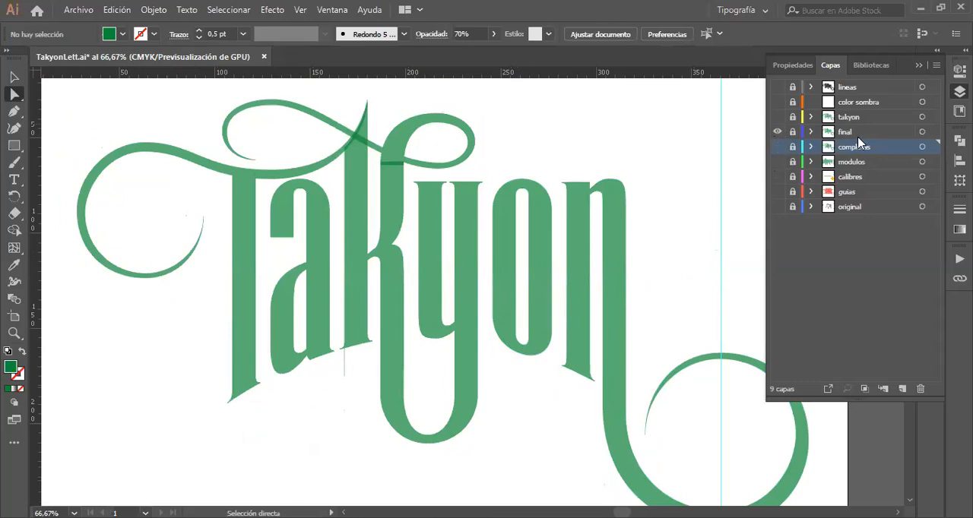
Step: Compare the "takyon" and "final" layers by switching their visibility, leaving only "takyon" displayed in colour preview
{"action": "left_click", "coordinate": [777, 117]}
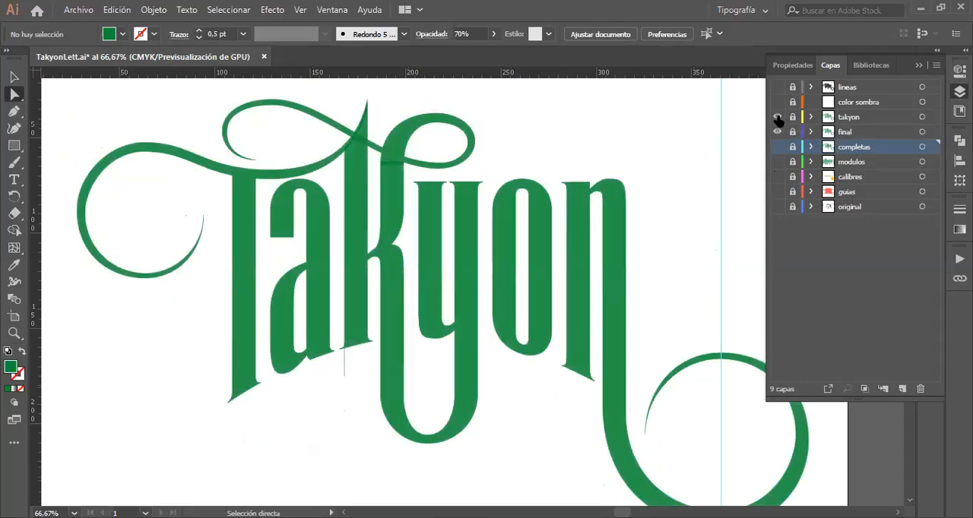
{"action": "left_click", "coordinate": [777, 118]}
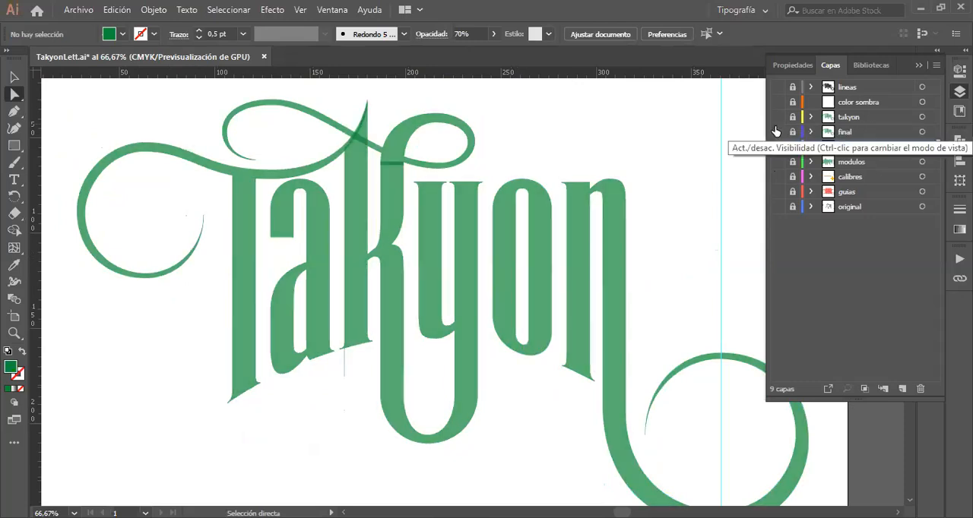
{"action": "key", "text": "ctrl+y"}
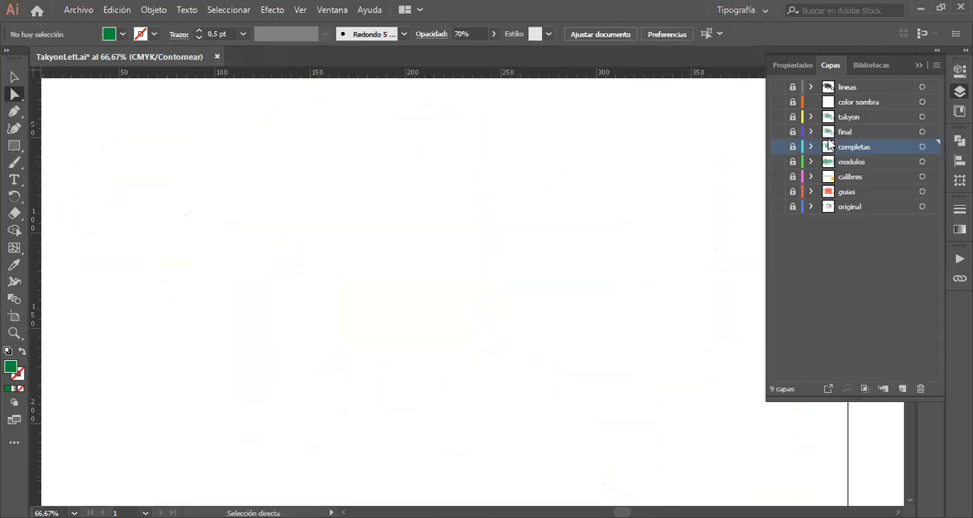
{"action": "key", "text": "ctrl+y"}
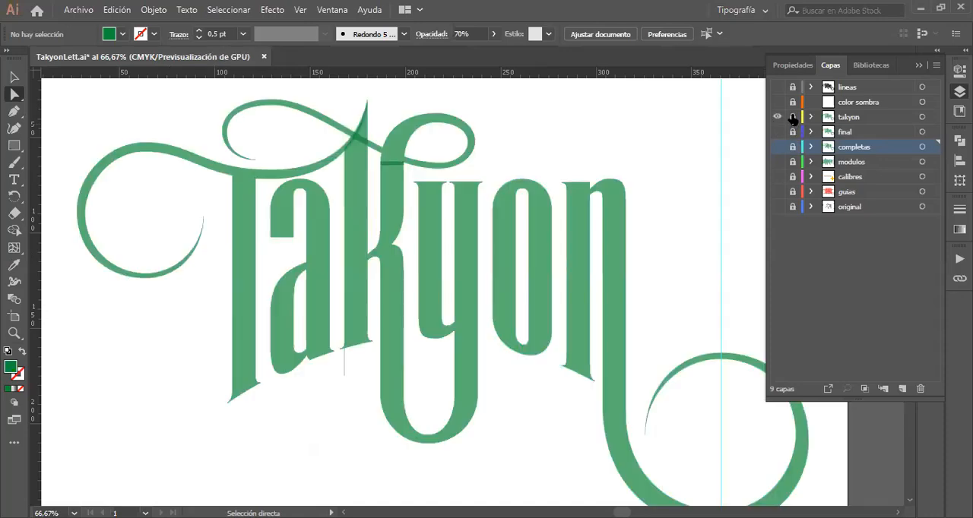
Step: Check the "color sombra" layer without the lettering, hide it again, and leave only the "lineas" layer displayed
{"action": "left_click", "coordinate": [777, 104]}
{"action": "left_click", "coordinate": [777, 116]}
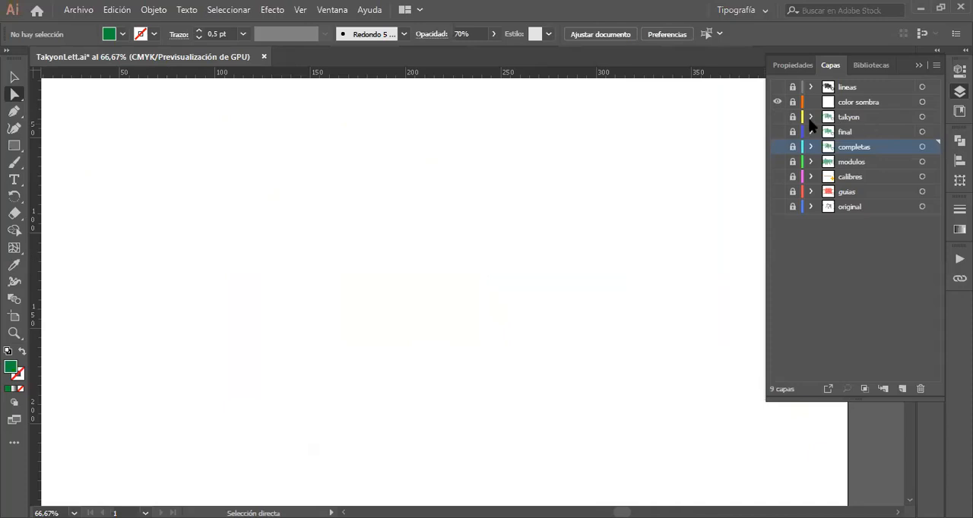
{"action": "left_click", "coordinate": [777, 116]}
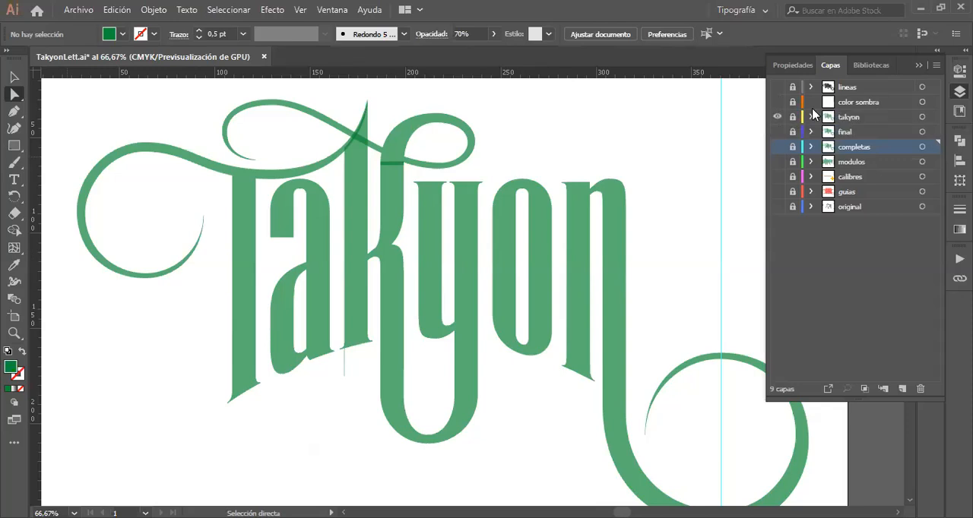
{"action": "left_click", "coordinate": [776, 88]}
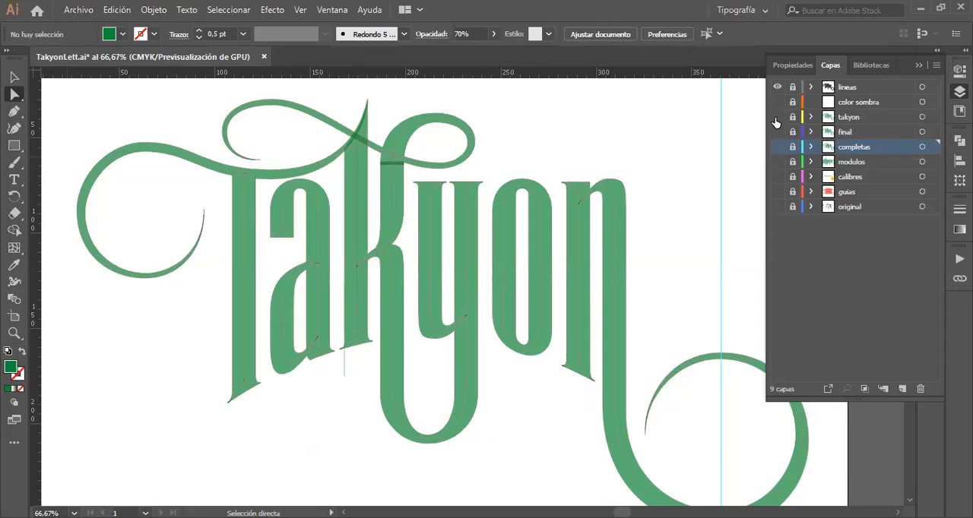
{"action": "left_click", "coordinate": [776, 117]}
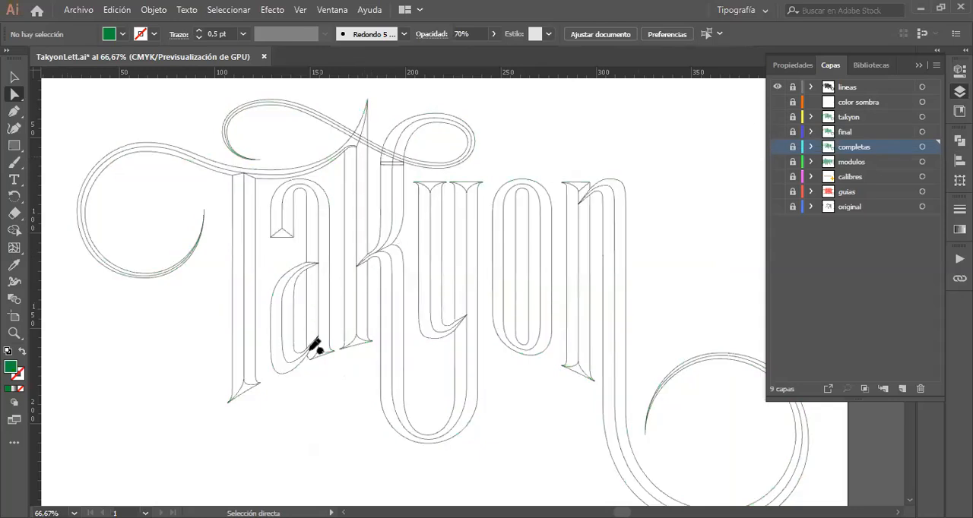
Step: Examine the inner bevel lines, serifs and stroke joins of the letters a, k, y and o on the "lineas" layer up close
{"action": "key", "text": "z"}
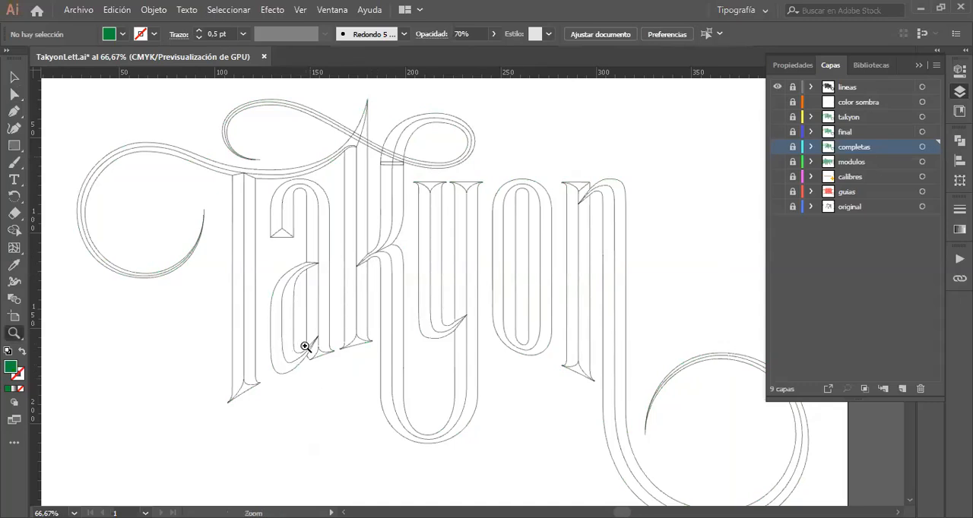
{"action": "left_click_drag", "start_coordinate": [331, 346], "coordinate": [529, 380]}
{"action": "scroll", "coordinate": [530, 380], "scroll_direction": "up", "scroll_amount": 8}
{"action": "scroll", "coordinate": [529, 379], "scroll_direction": "down", "scroll_amount": 3}
{"action": "scroll", "coordinate": [530, 379], "scroll_direction": "right", "scroll_amount": 5}
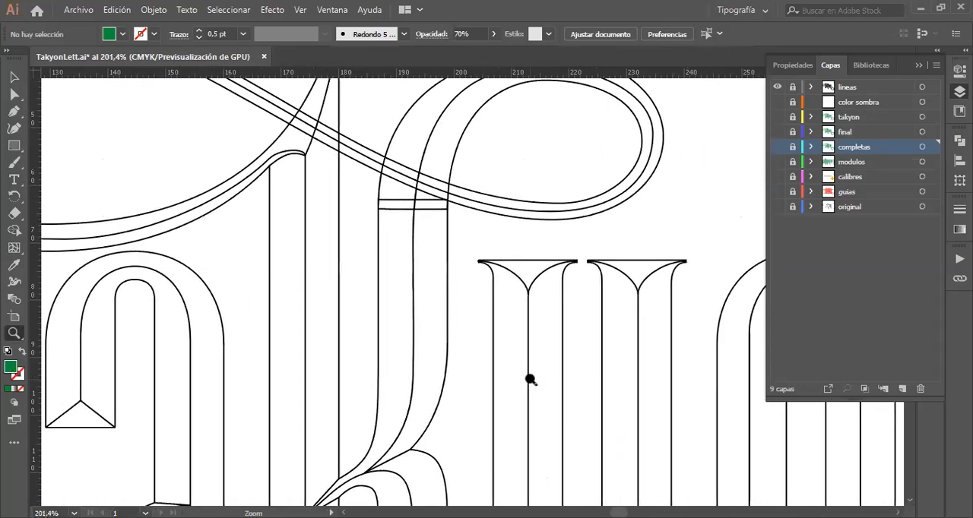
{"action": "scroll", "coordinate": [530, 379], "scroll_direction": "down", "scroll_amount": 5}
{"action": "scroll", "coordinate": [530, 379], "scroll_direction": "right", "scroll_amount": 7}
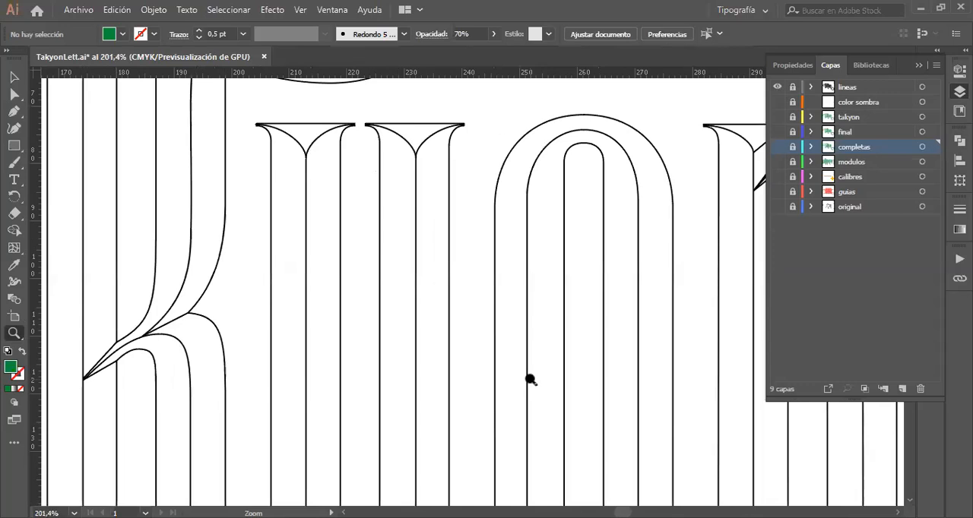
{"action": "scroll", "coordinate": [529, 379], "scroll_direction": "down", "scroll_amount": 5}
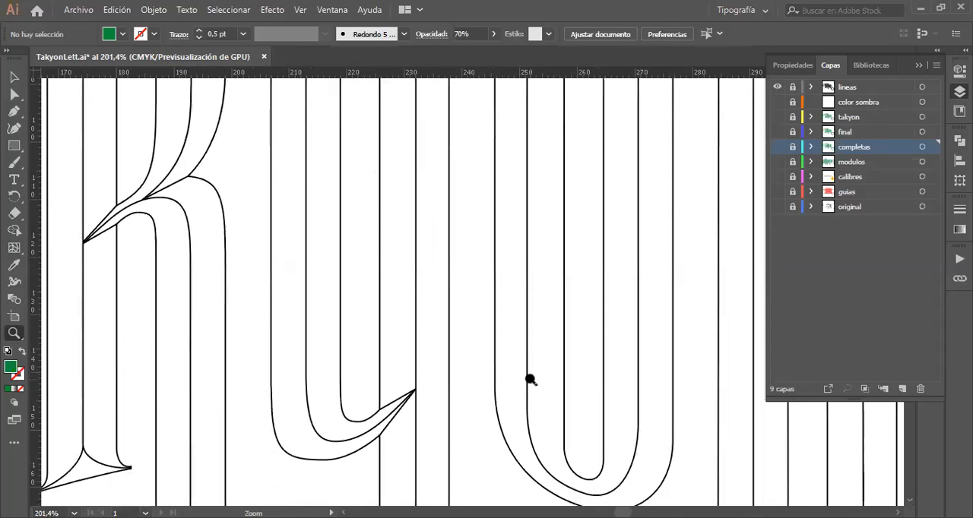
{"action": "scroll", "coordinate": [530, 380], "scroll_direction": "left", "scroll_amount": 3}
{"action": "scroll", "coordinate": [259, 257], "scroll_direction": "left", "scroll_amount": 4}
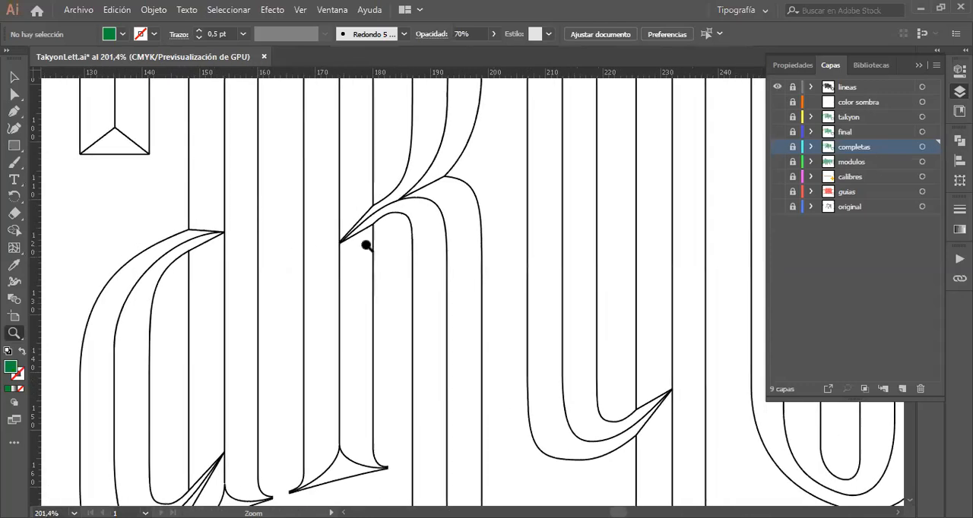
{"action": "scroll", "coordinate": [365, 246], "scroll_direction": "down", "scroll_amount": 4}
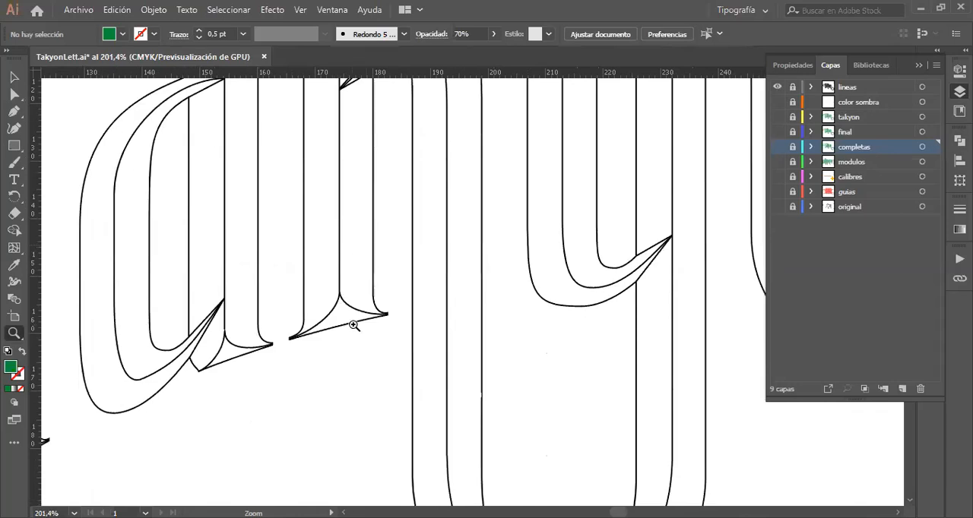
Step: Make "lineas" the active layer and unlock it for selecting its paths
{"action": "left_click", "coordinate": [14, 79]}
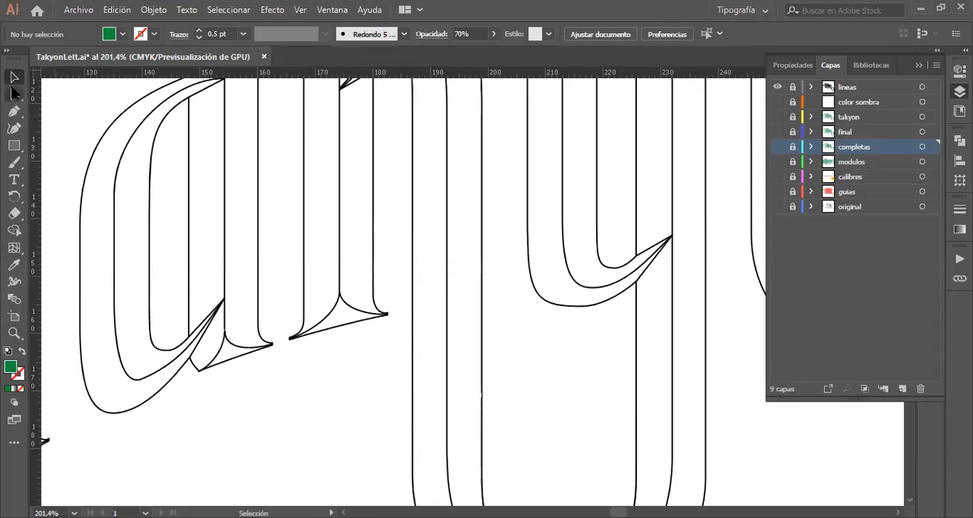
{"action": "left_click", "coordinate": [864, 89]}
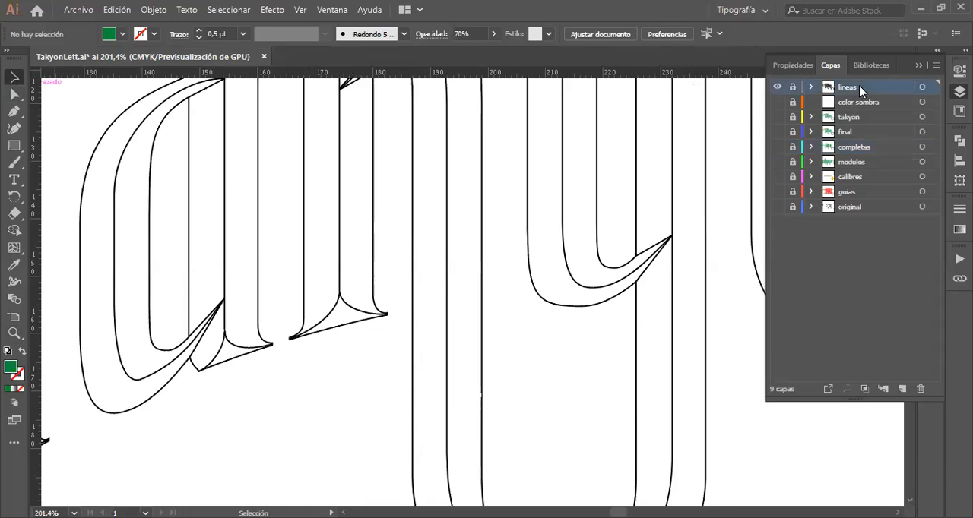
{"action": "left_click", "coordinate": [792, 87]}
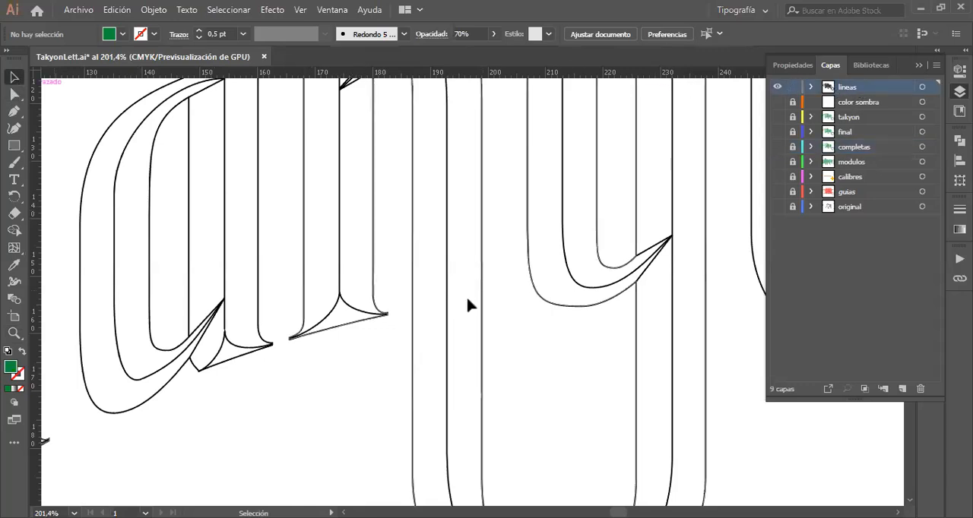
Step: Pull the curved serif line and the long central line of the k away from the letter, undoing each move
{"action": "left_click", "coordinate": [325, 325]}
{"action": "left_click_drag", "start_coordinate": [328, 325], "coordinate": [362, 411]}
{"action": "key", "text": "a"}
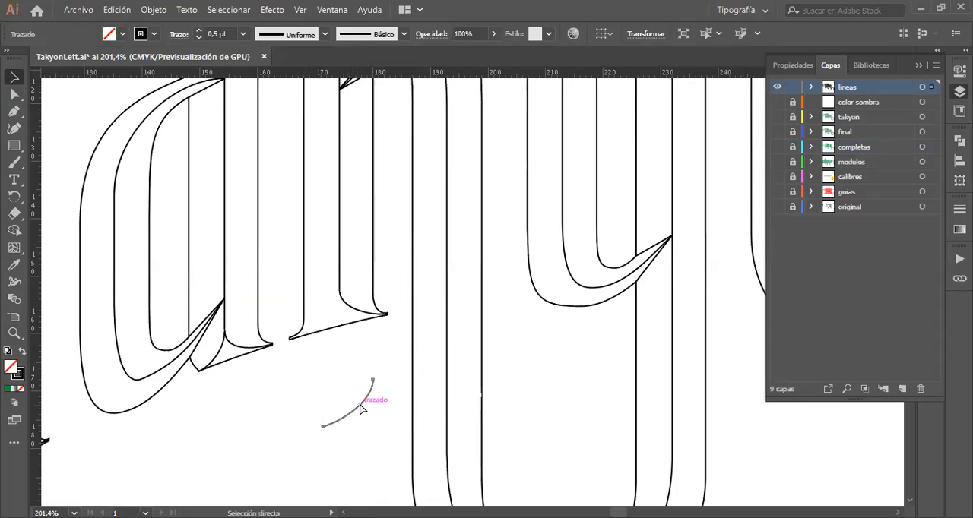
{"action": "key", "text": "ctrl+z"}
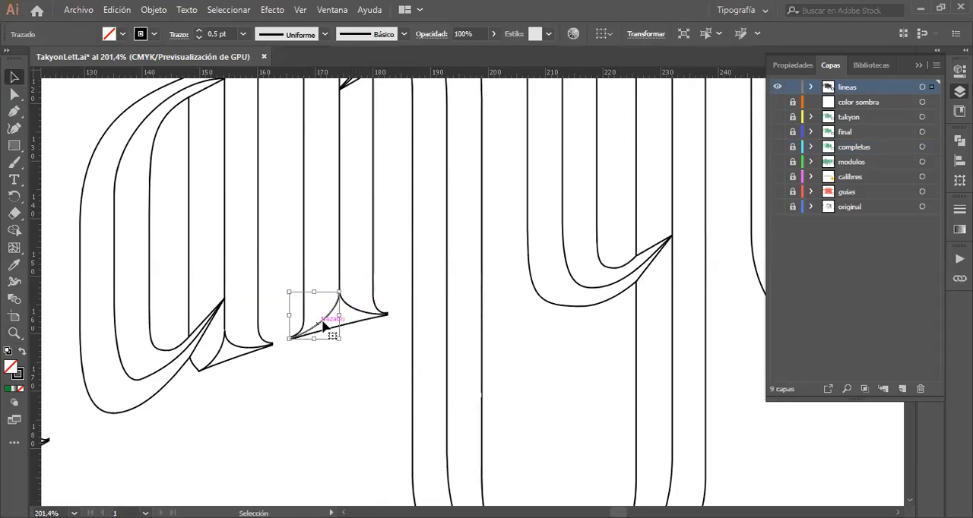
{"action": "left_click_drag", "start_coordinate": [346, 274], "coordinate": [537, 426]}
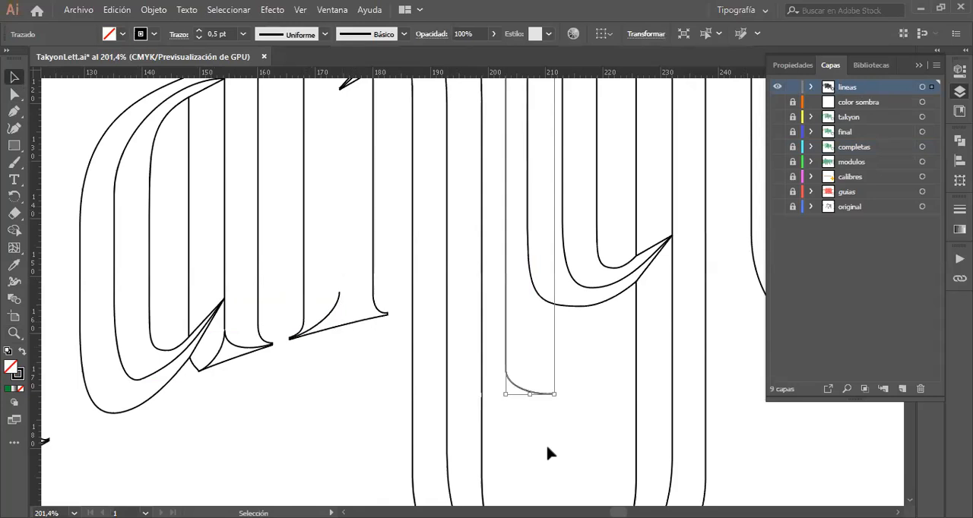
{"action": "key", "text": "ctrl+z"}
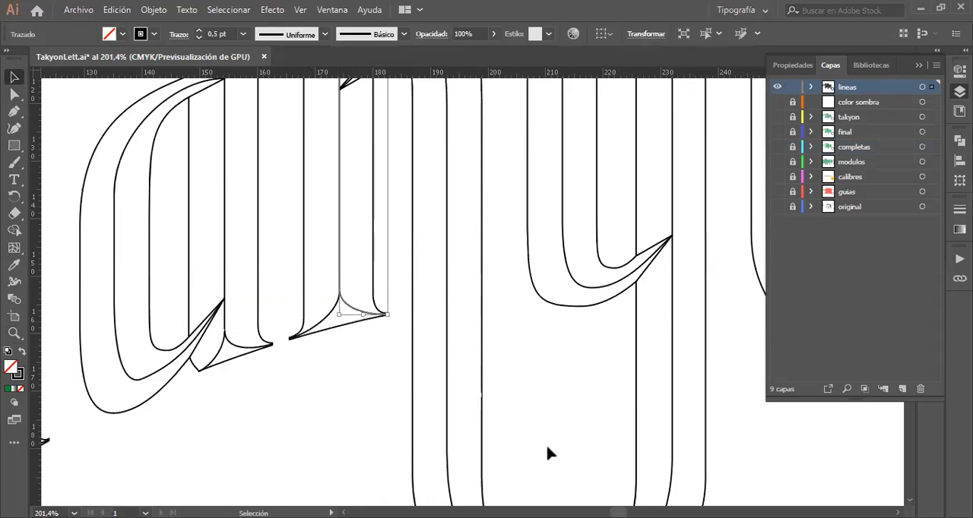
Step: Follow the k's selected central line along its stem and examine the bevelled feet of the T, a and k
{"action": "scroll", "coordinate": [358, 278], "scroll_direction": "up", "scroll_amount": 5}
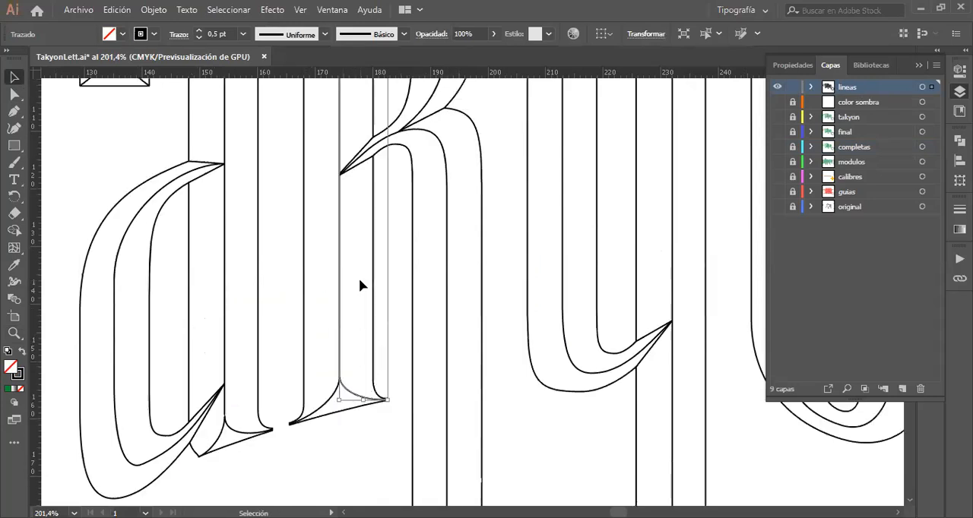
{"action": "scroll", "coordinate": [360, 281], "scroll_direction": "up", "scroll_amount": 5}
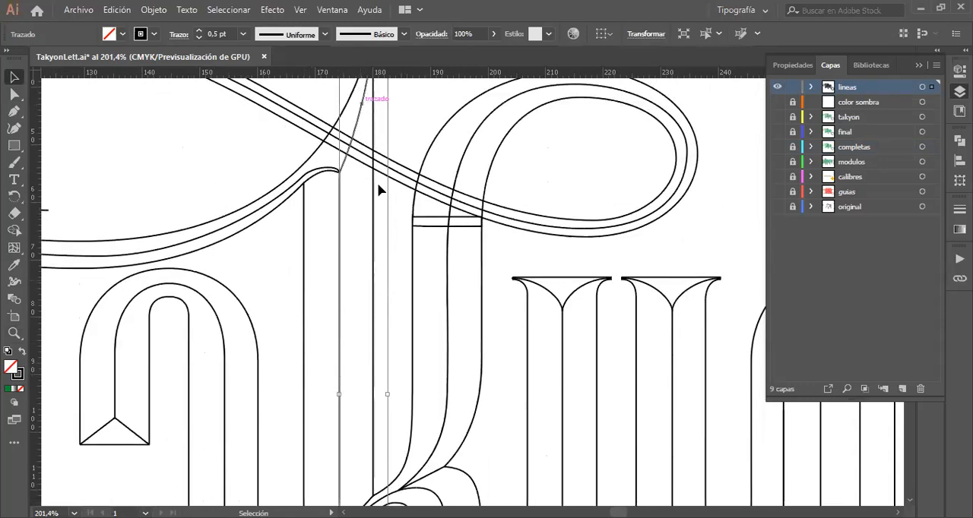
{"action": "scroll", "coordinate": [384, 206], "scroll_direction": "up", "scroll_amount": 1}
{"action": "scroll", "coordinate": [388, 220], "scroll_direction": "down", "scroll_amount": 7}
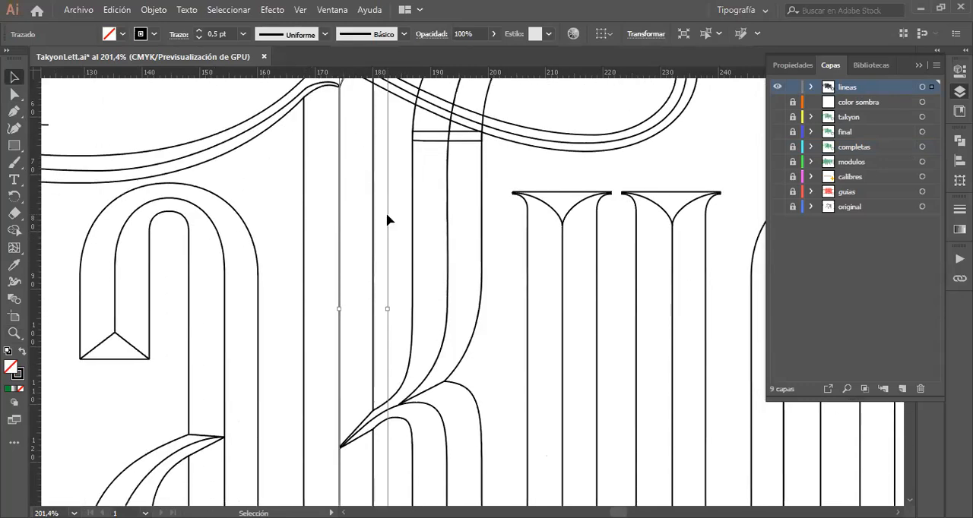
{"action": "scroll", "coordinate": [297, 336], "scroll_direction": "down", "scroll_amount": 3}
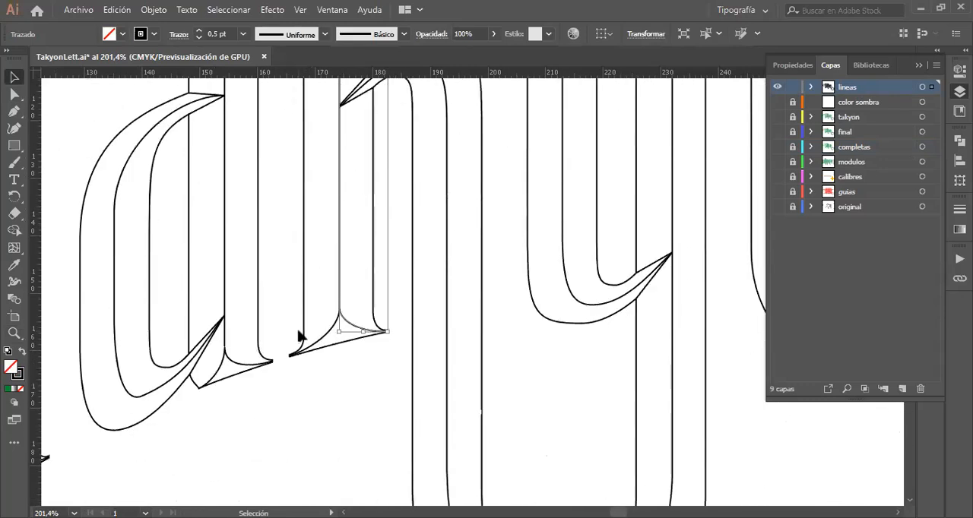
{"action": "scroll", "coordinate": [288, 434], "scroll_direction": "left", "scroll_amount": 5}
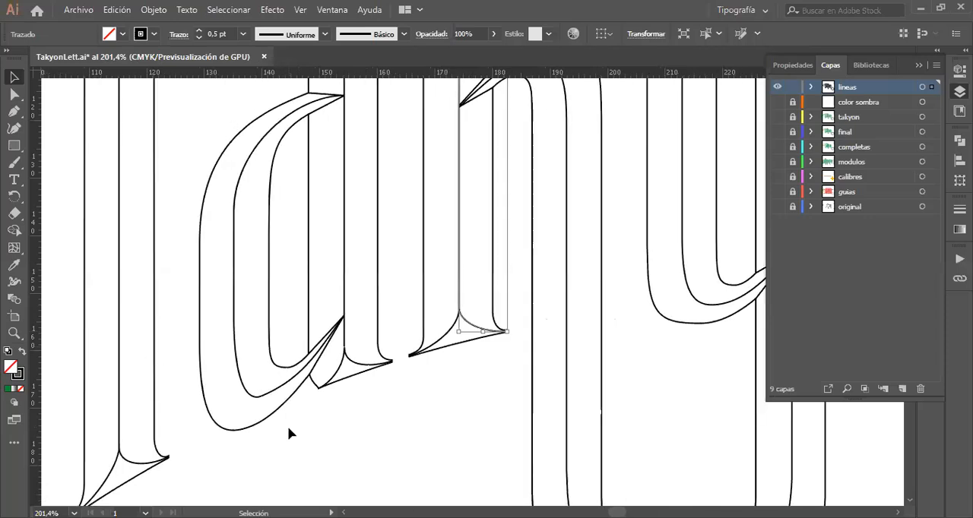
{"action": "scroll", "coordinate": [289, 434], "scroll_direction": "down", "scroll_amount": 3}
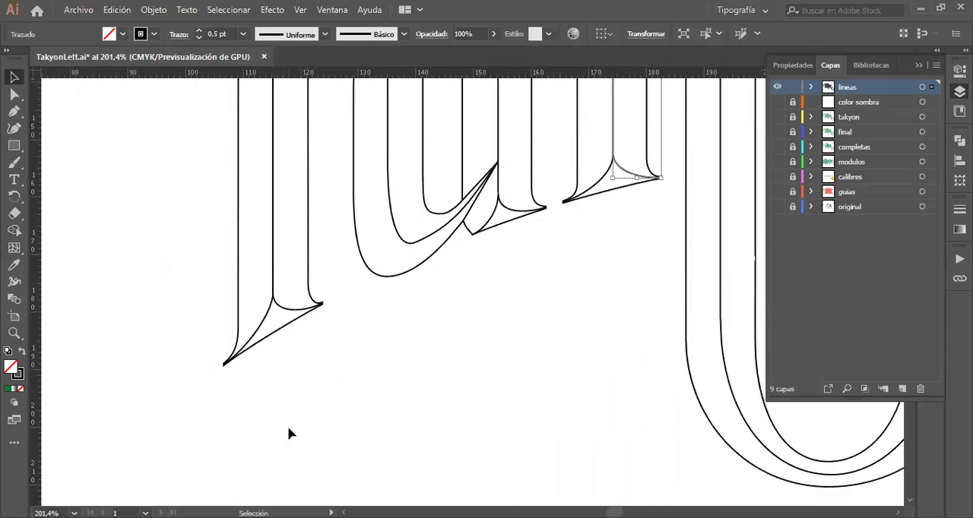
{"action": "scroll", "coordinate": [287, 427], "scroll_direction": "up", "scroll_amount": 2}
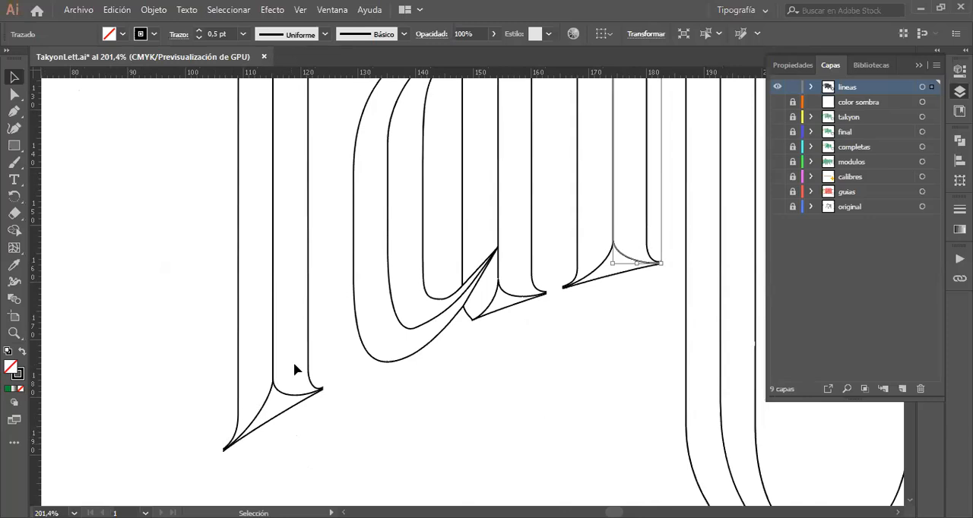
{"action": "scroll", "coordinate": [295, 370], "scroll_direction": "right", "scroll_amount": 6}
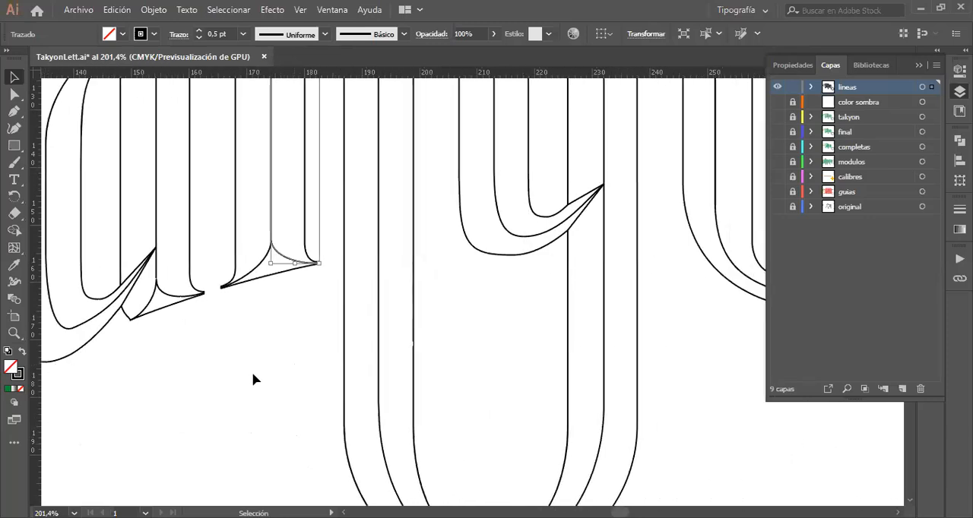
Step: Review the complete line drawing of the lettering on the artboard, then look closer at its letters
{"action": "key", "text": "z"}
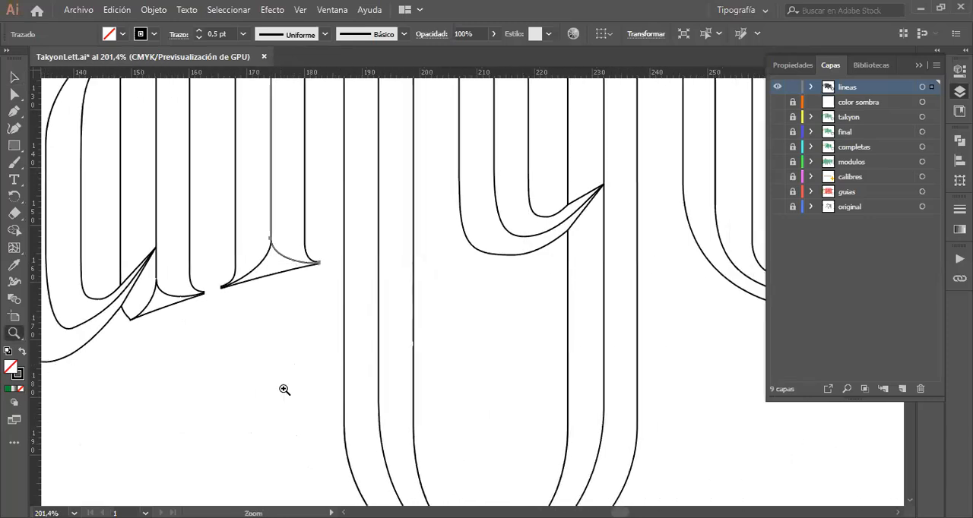
{"action": "left_click", "coordinate": [422, 302], "text": "alt"}
{"action": "left_click", "coordinate": [423, 302], "text": "alt"}
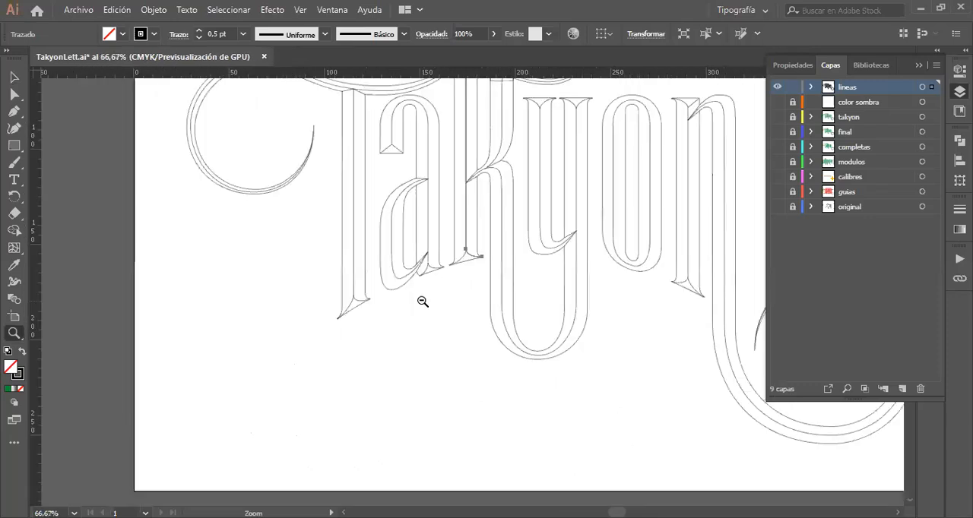
{"action": "left_click", "coordinate": [564, 215], "text": "alt"}
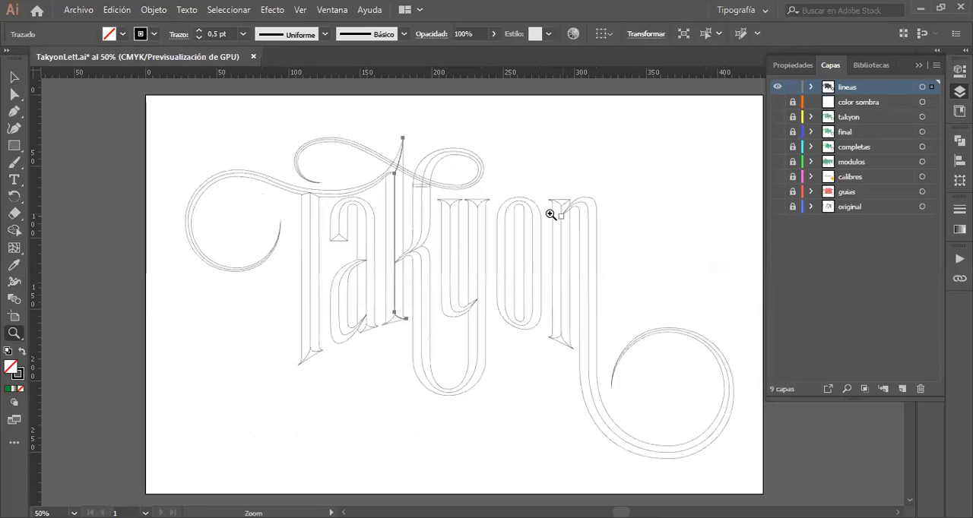
{"action": "left_click", "coordinate": [593, 225]}
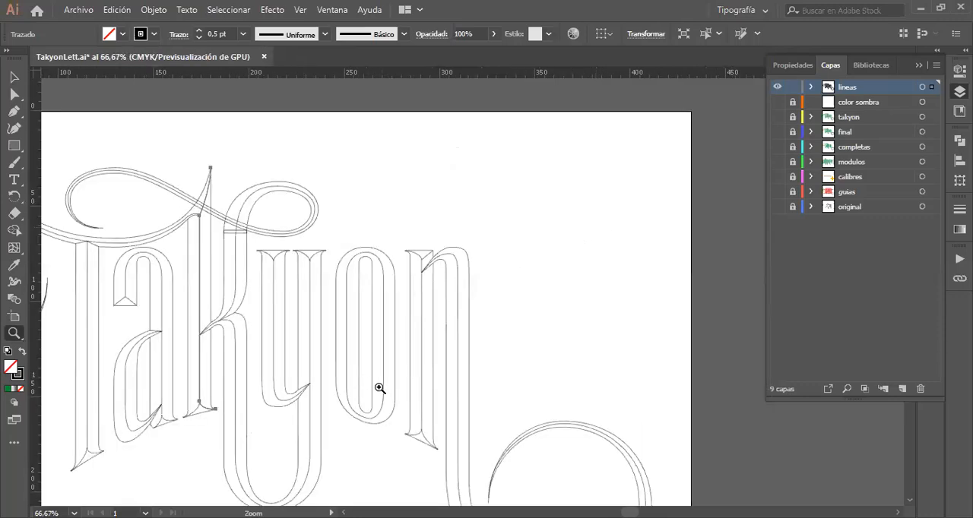
Step: Examine the line work of the y and o, from the y's serifs down to the curve of its tail
{"action": "left_click_drag", "start_coordinate": [292, 298], "coordinate": [619, 358]}
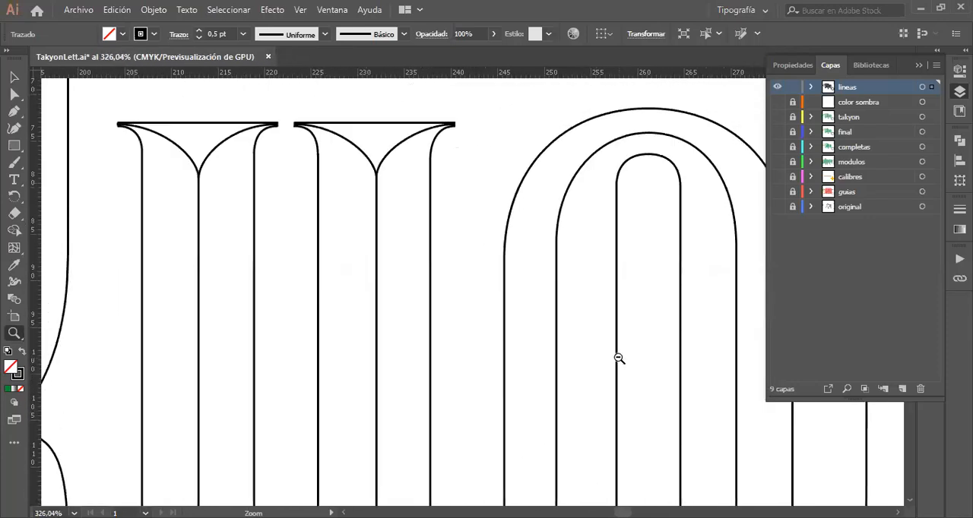
{"action": "scroll", "coordinate": [619, 358], "scroll_direction": "up", "scroll_amount": 2}
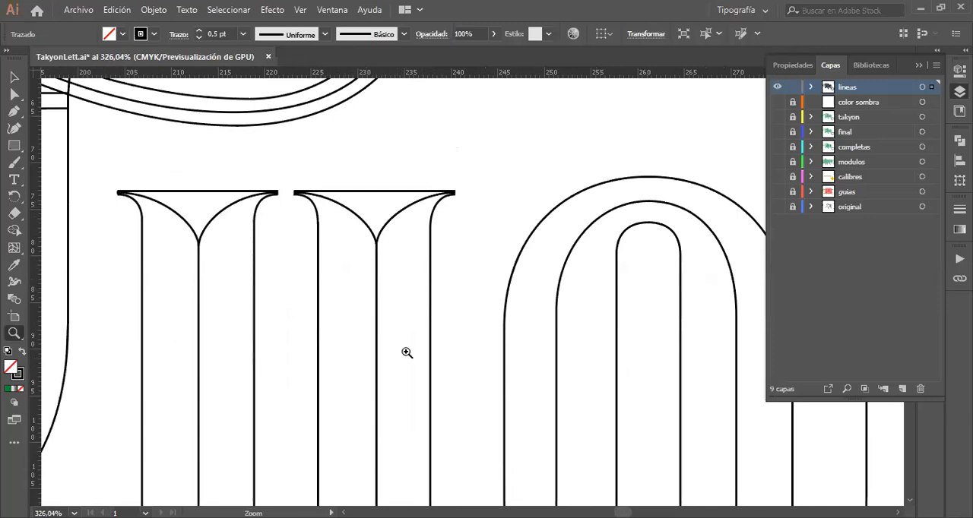
{"action": "scroll", "coordinate": [406, 353], "scroll_direction": "down", "scroll_amount": 3}
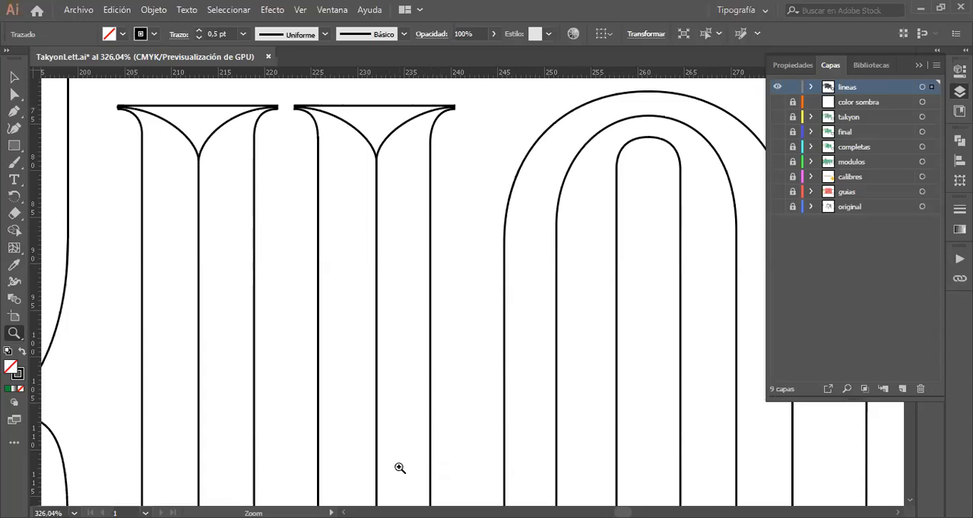
{"action": "scroll", "coordinate": [400, 468], "scroll_direction": "down", "scroll_amount": 4}
{"action": "scroll", "coordinate": [400, 468], "scroll_direction": "down", "scroll_amount": 15}
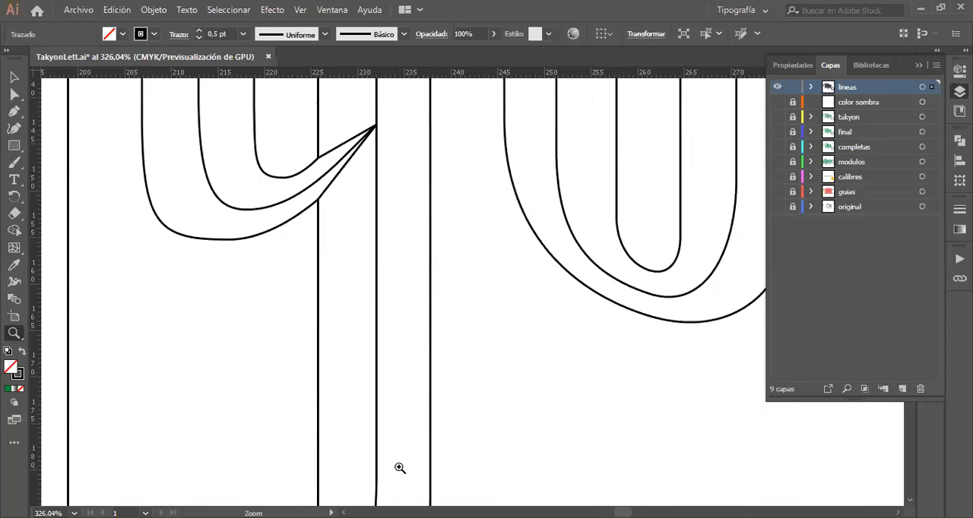
{"action": "scroll", "coordinate": [400, 468], "scroll_direction": "down", "scroll_amount": 5}
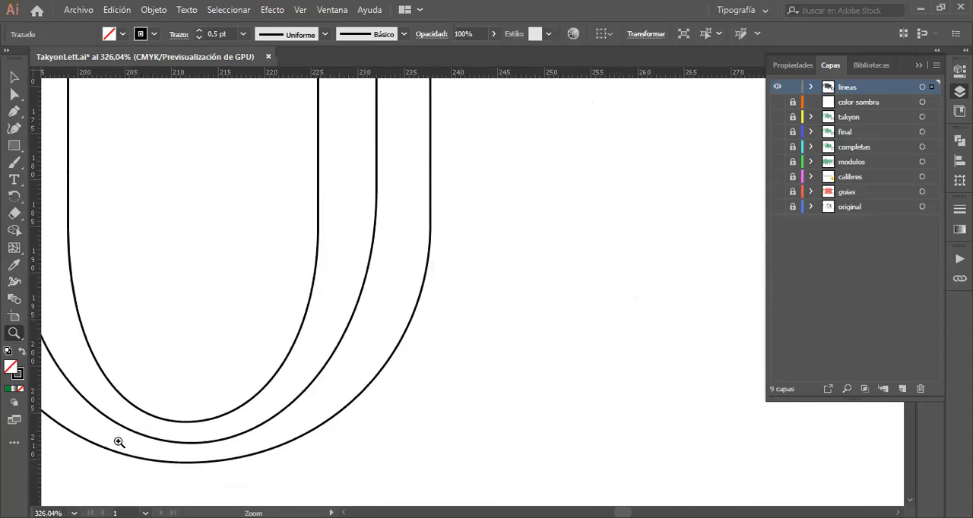
{"action": "scroll", "coordinate": [119, 442], "scroll_direction": "up", "scroll_amount": 3}
{"action": "scroll", "coordinate": [120, 442], "scroll_direction": "left", "scroll_amount": 5}
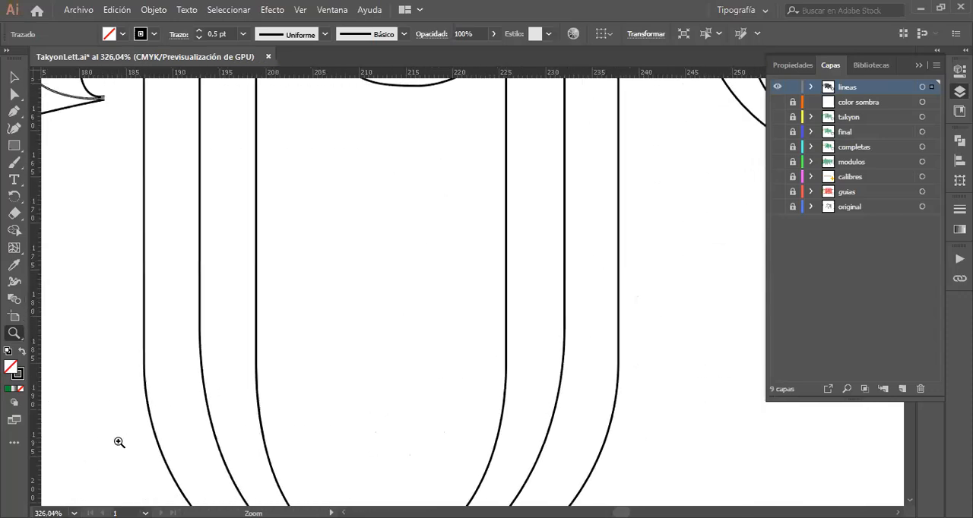
{"action": "scroll", "coordinate": [119, 442], "scroll_direction": "right", "scroll_amount": 3}
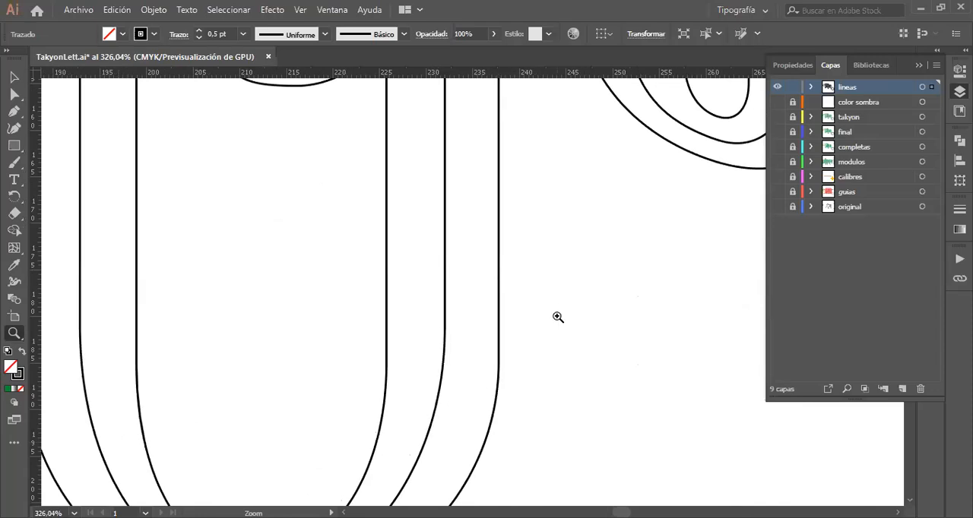
{"action": "scroll", "coordinate": [558, 317], "scroll_direction": "up", "scroll_amount": 5}
{"action": "scroll", "coordinate": [558, 317], "scroll_direction": "down", "scroll_amount": 10}
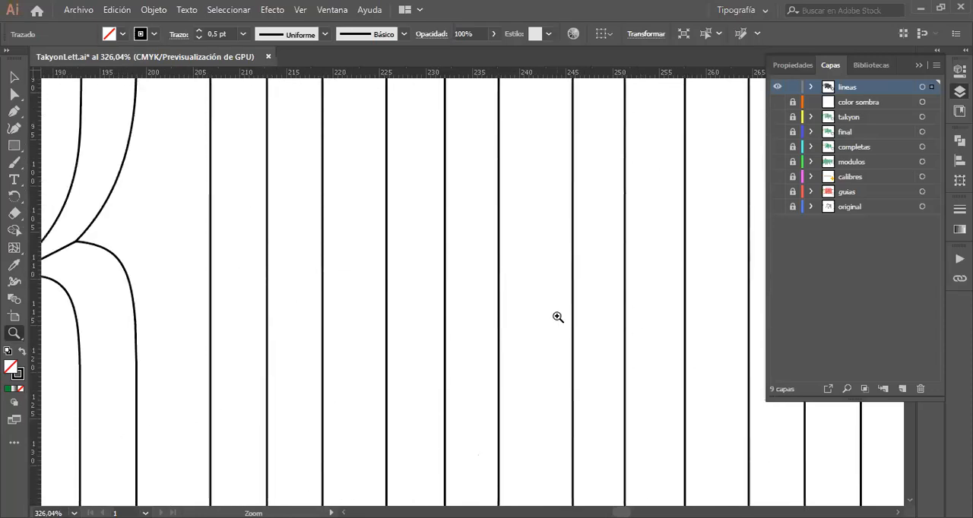
{"action": "scroll", "coordinate": [558, 317], "scroll_direction": "up", "scroll_amount": 3}
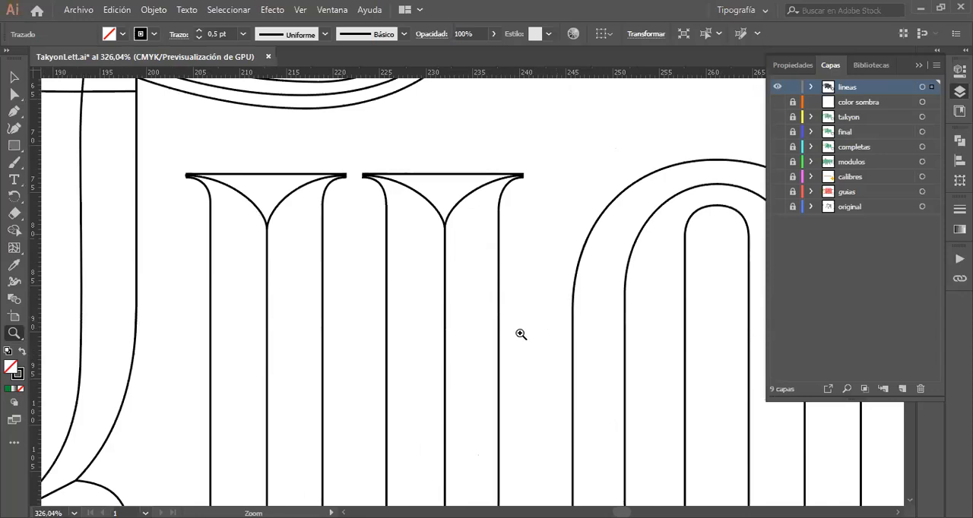
Step: Inspect the k's bevelled foot at high magnification, then review the complete line drawing on the artboard
{"action": "left_click", "coordinate": [410, 368], "text": "alt"}
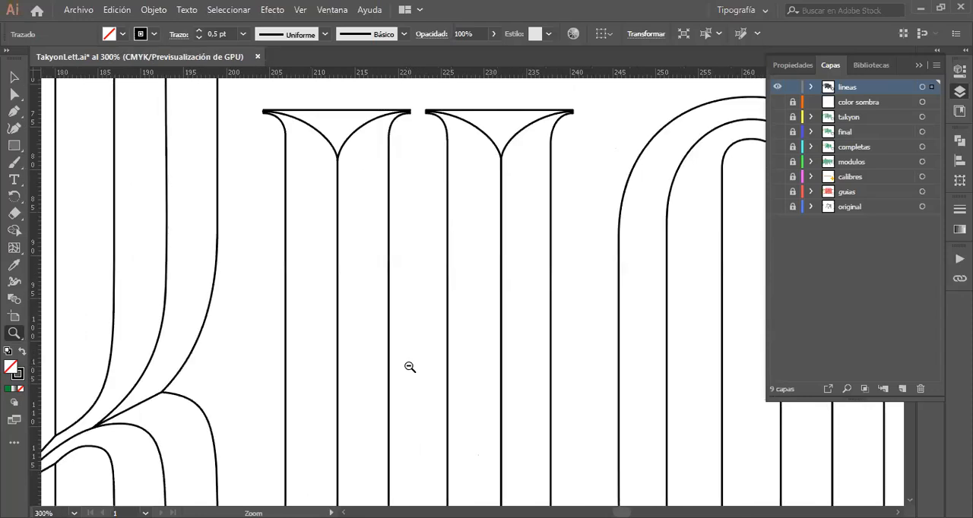
{"action": "left_click", "coordinate": [410, 367], "text": "alt"}
{"action": "left_click", "coordinate": [410, 367], "text": "alt"}
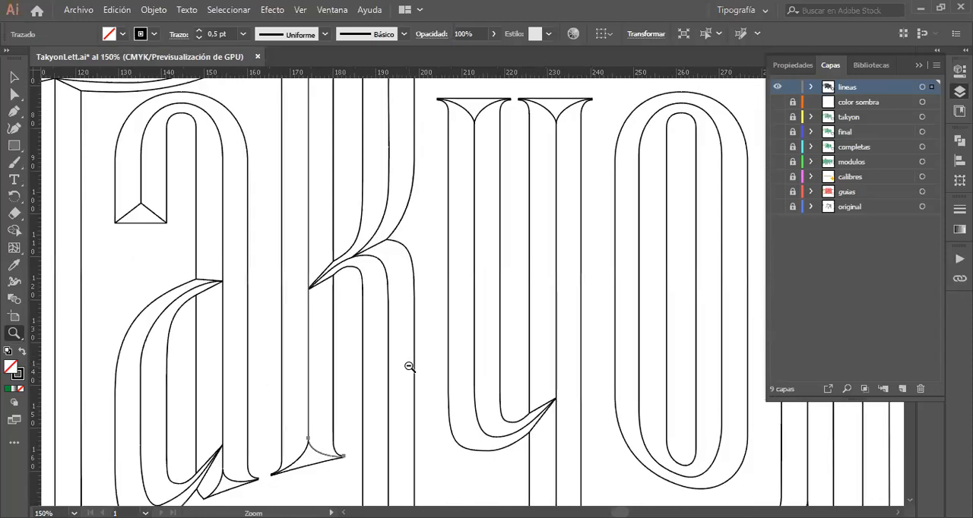
{"action": "left_click", "coordinate": [409, 367], "text": "alt"}
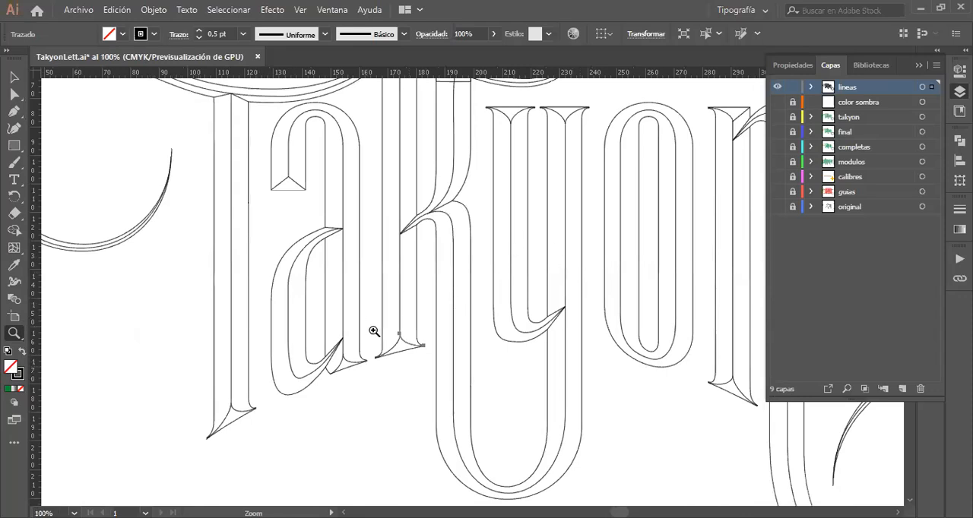
{"action": "left_click_drag", "start_coordinate": [400, 347], "coordinate": [893, 465]}
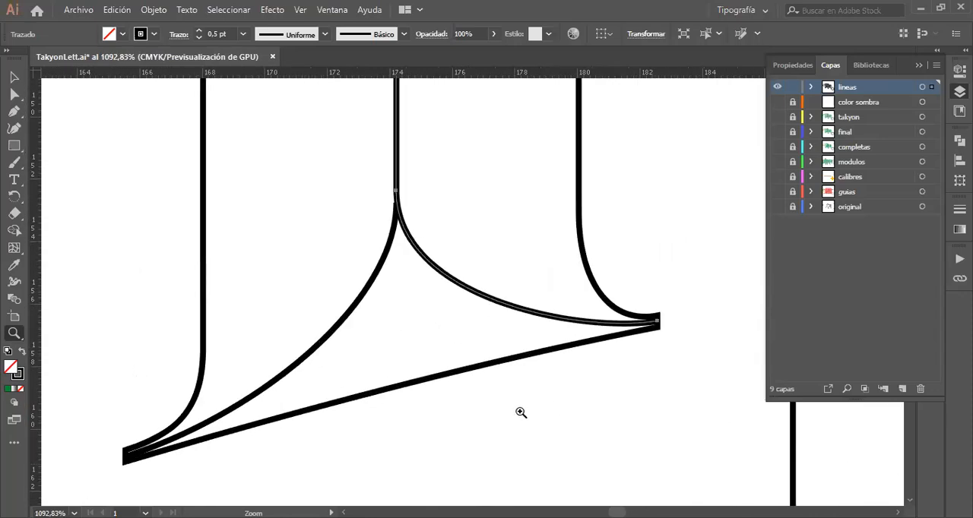
{"action": "left_click", "coordinate": [13, 78]}
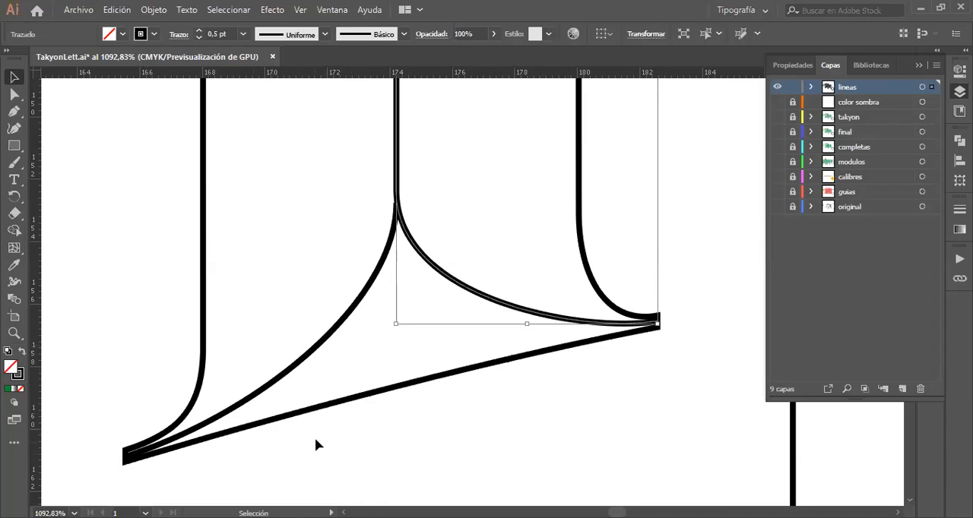
{"action": "key", "text": "z"}
{"action": "left_click", "coordinate": [516, 230], "text": "alt"}
{"action": "left_click", "coordinate": [516, 230], "text": "alt"}
{"action": "left_click", "coordinate": [516, 230], "text": "alt"}
{"action": "left_click", "coordinate": [516, 230], "text": "alt"}
{"action": "left_click", "coordinate": [516, 230], "text": "alt"}
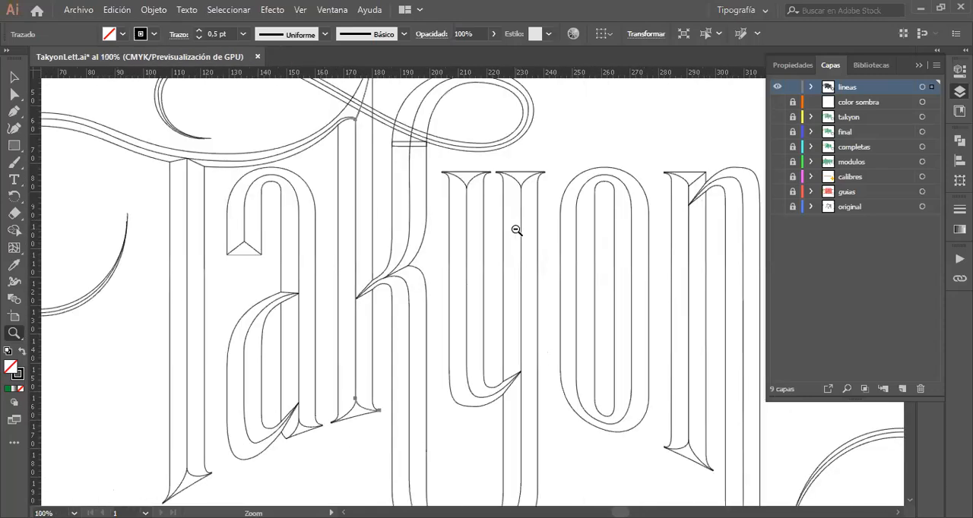
{"action": "left_click", "coordinate": [482, 289], "text": "alt"}
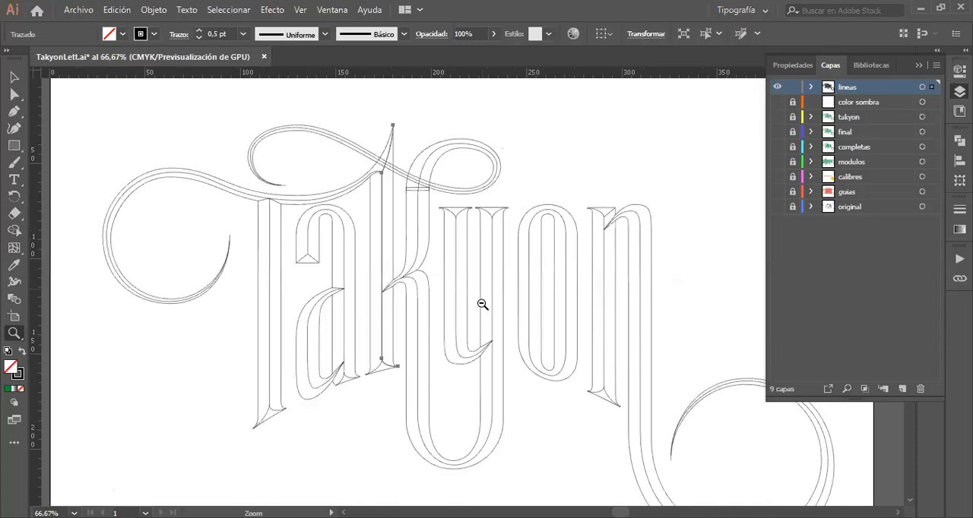
{"action": "left_click", "coordinate": [495, 319], "text": "alt"}
Step: Select the entire line drawing of the lettering and copy it
{"action": "left_click", "coordinate": [15, 76]}
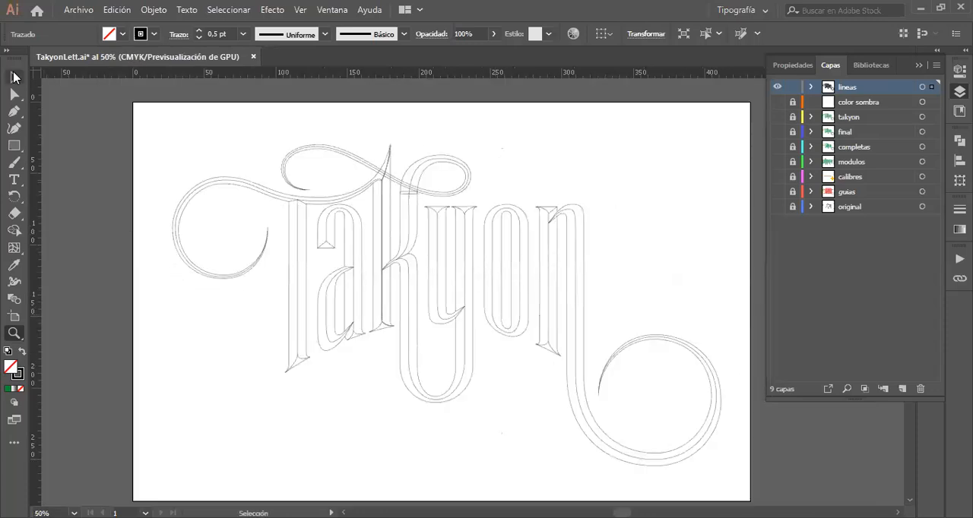
{"action": "left_click", "coordinate": [169, 130]}
{"action": "mouse_move", "coordinate": [155, 121]}
{"action": "left_mouse_down"}
{"action": "mouse_move", "coordinate": [305, 238]}
{"action": "mouse_move", "coordinate": [723, 472]}
{"action": "left_mouse_up"}
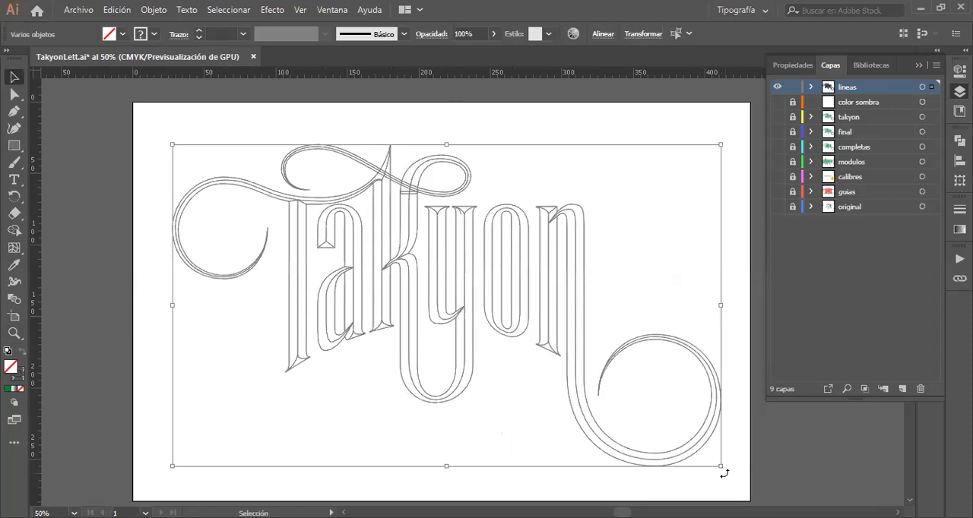
{"action": "key", "text": "a"}
{"action": "key", "text": "v"}
Step: Create a new layer above "lineas", lock and hide "lineas", and paste the copied drawing in place on the new layer
{"action": "left_click", "coordinate": [901, 390]}
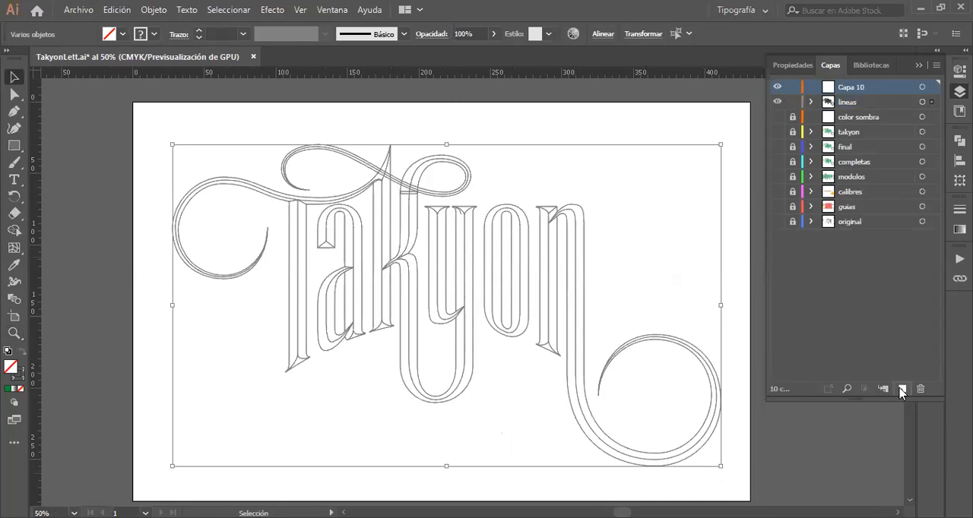
{"action": "left_click", "coordinate": [777, 102]}
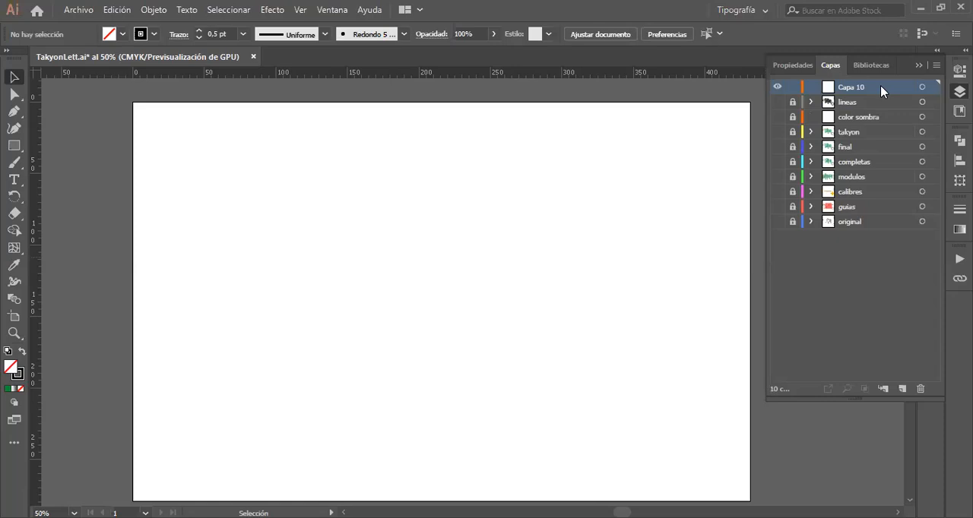
{"action": "key", "text": "ctrl"}
{"action": "key", "text": "alt"}
{"action": "key", "text": "ctrl+alt+3"}
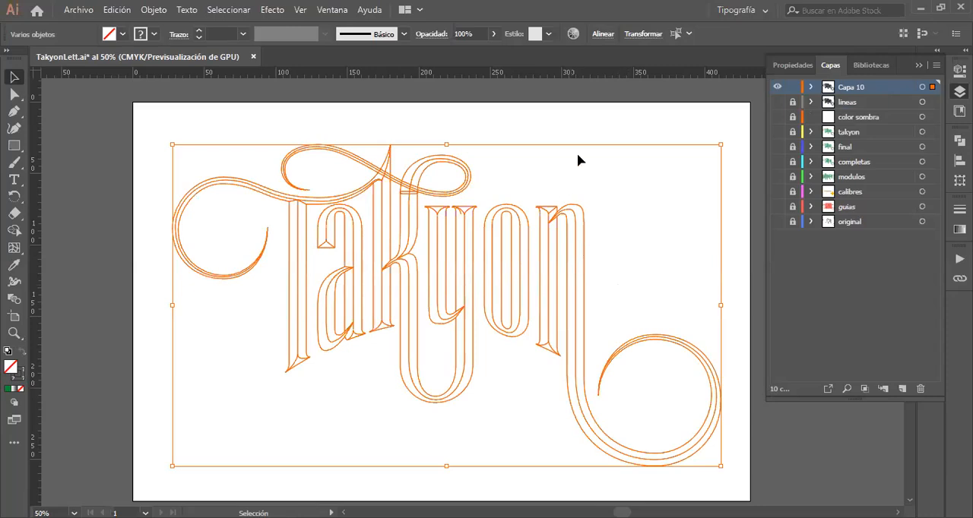
{"action": "left_click", "coordinate": [624, 130]}
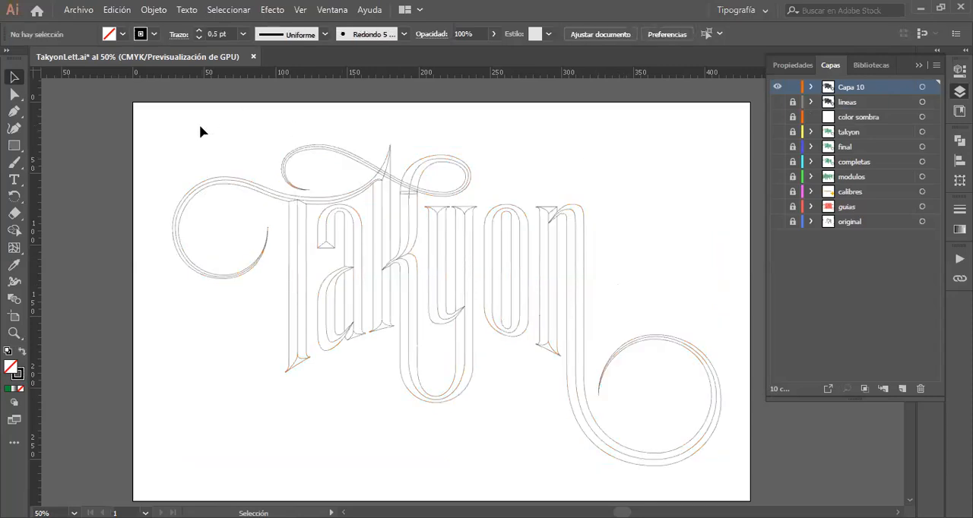
Step: Set the stroke weight of all the lettering lines on the new layer to 0,5 pt
{"action": "left_click_drag", "start_coordinate": [200, 126], "coordinate": [701, 480]}
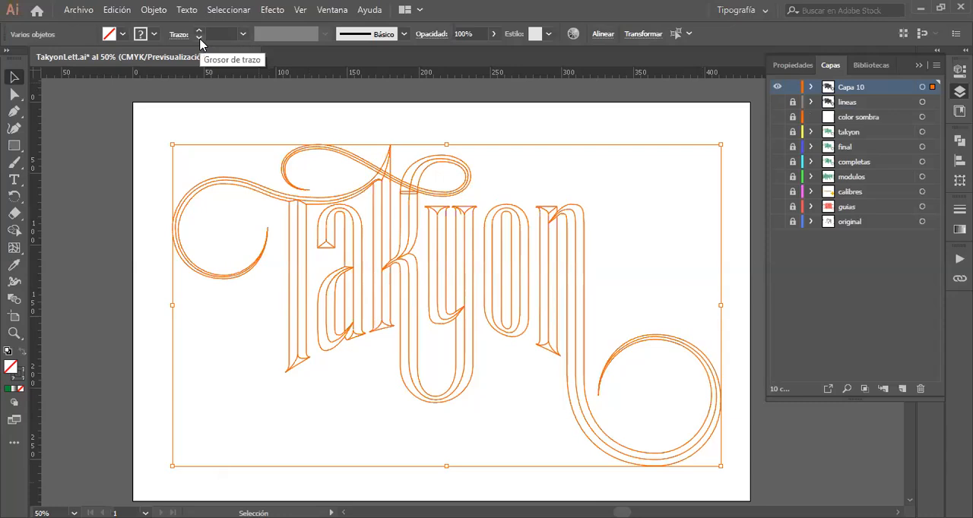
{"action": "left_click", "coordinate": [243, 42]}
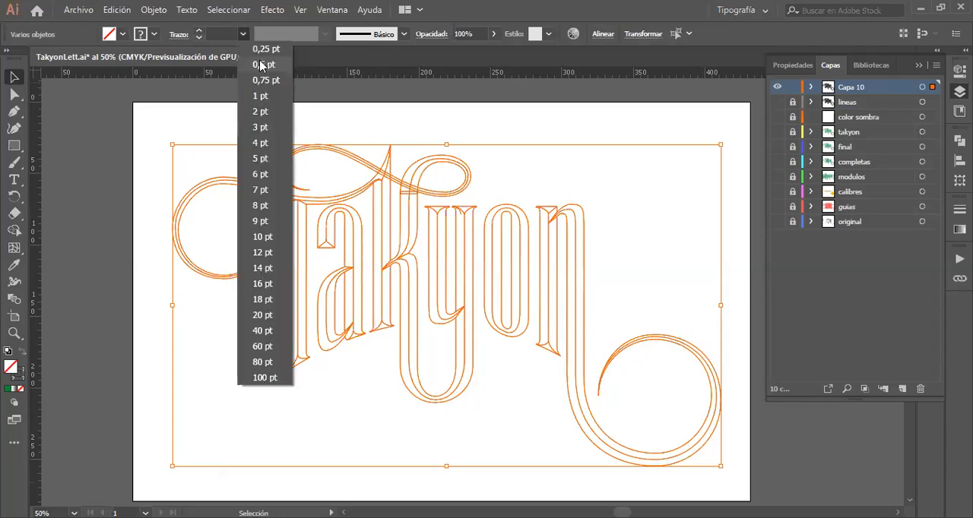
{"action": "left_click", "coordinate": [259, 64]}
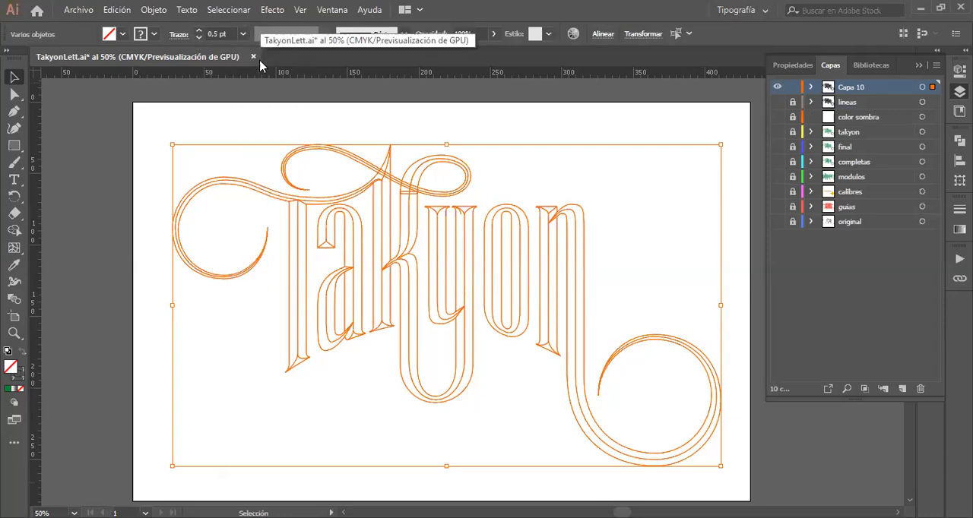
{"action": "left_click", "coordinate": [255, 127]}
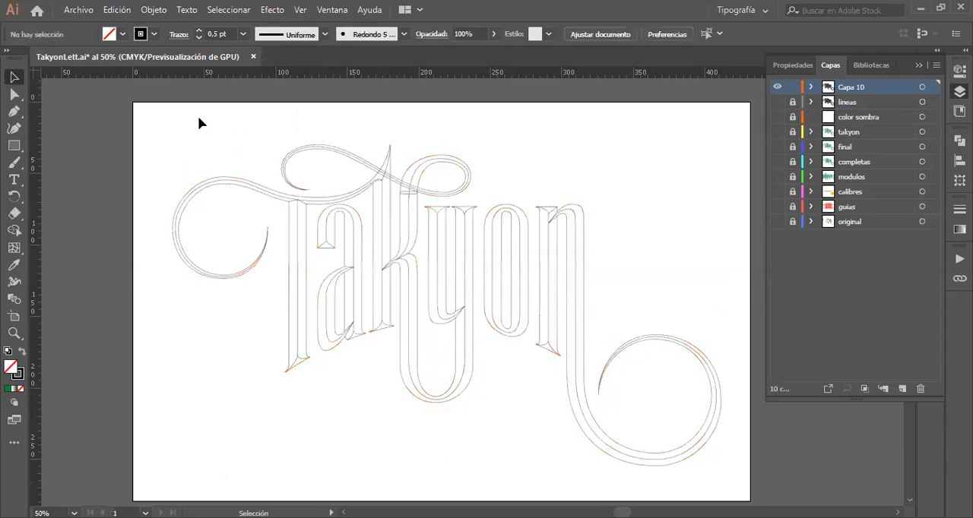
Step: Expand the fill and stroke of all the lettering lines on the new layer
{"action": "left_click_drag", "start_coordinate": [198, 117], "coordinate": [718, 482]}
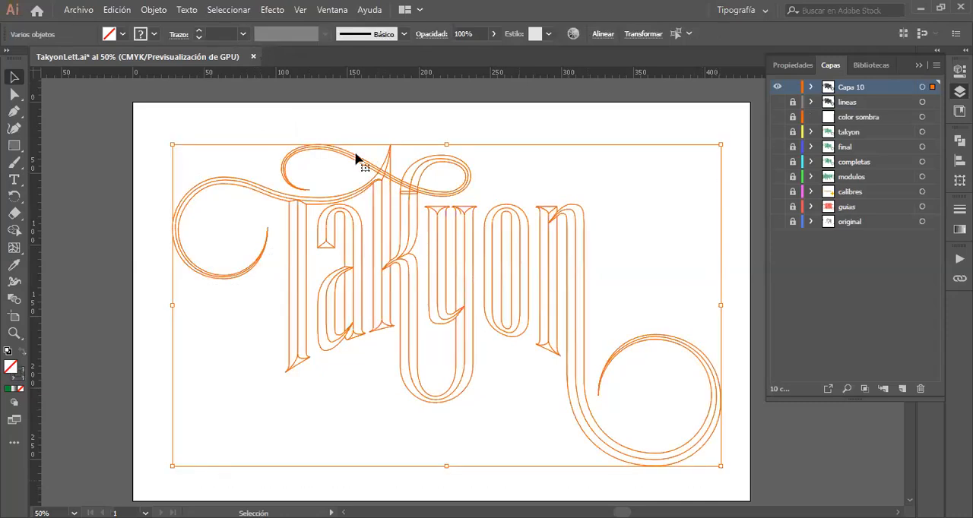
{"action": "left_click", "coordinate": [152, 11]}
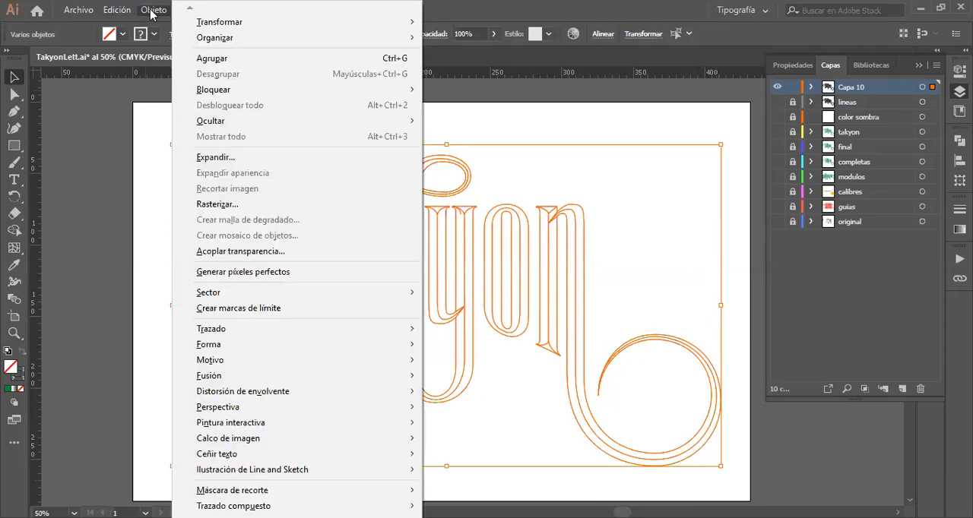
{"action": "left_click", "coordinate": [213, 158]}
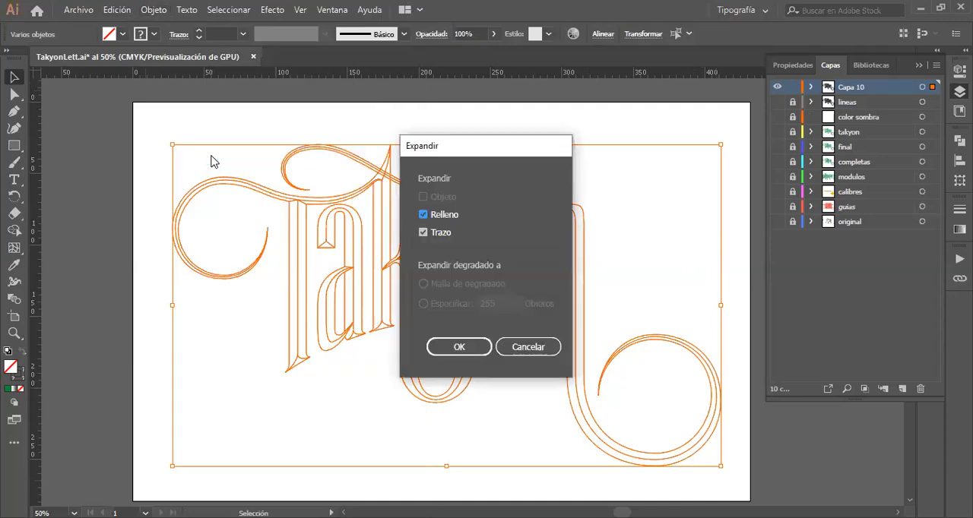
{"action": "left_click", "coordinate": [462, 350]}
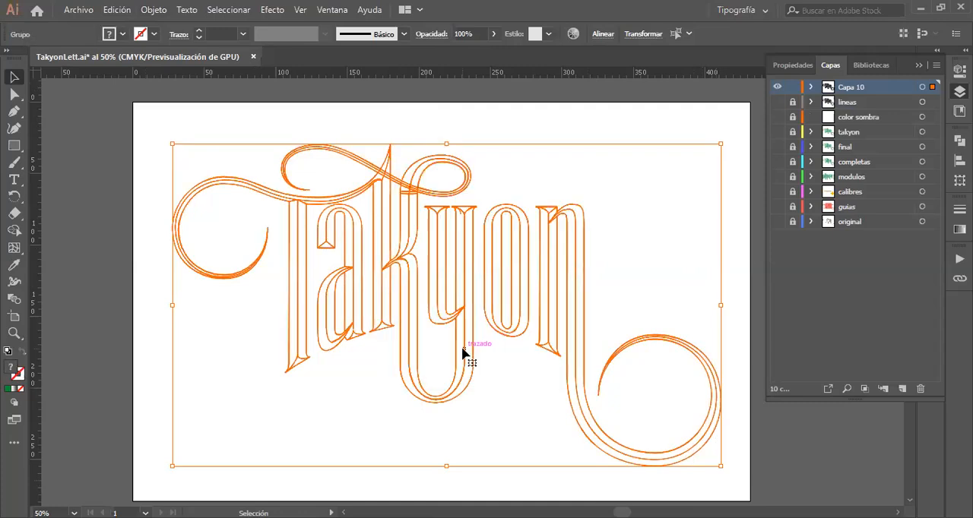
{"action": "left_click", "coordinate": [505, 122]}
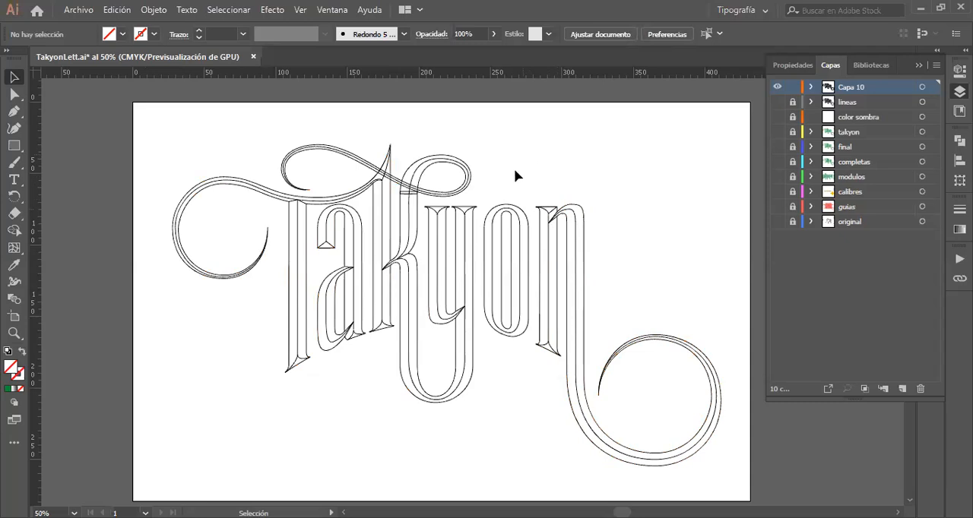
Step: Try moving the expanded curve in the serif of the y away from its place, and undo the move
{"action": "key", "text": "z"}
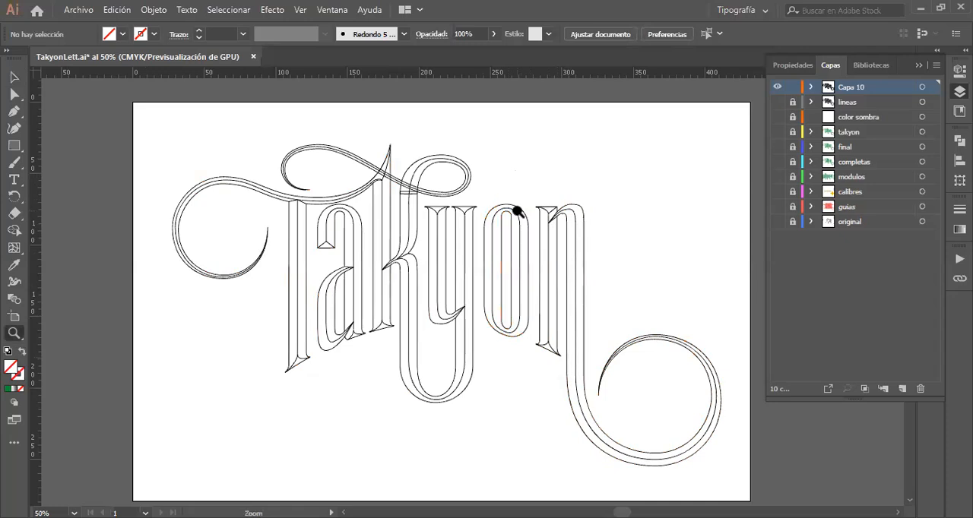
{"action": "scroll", "coordinate": [517, 210], "scroll_direction": "left", "scroll_amount": 2}
{"action": "left_click_drag", "start_coordinate": [577, 207], "coordinate": [763, 210]}
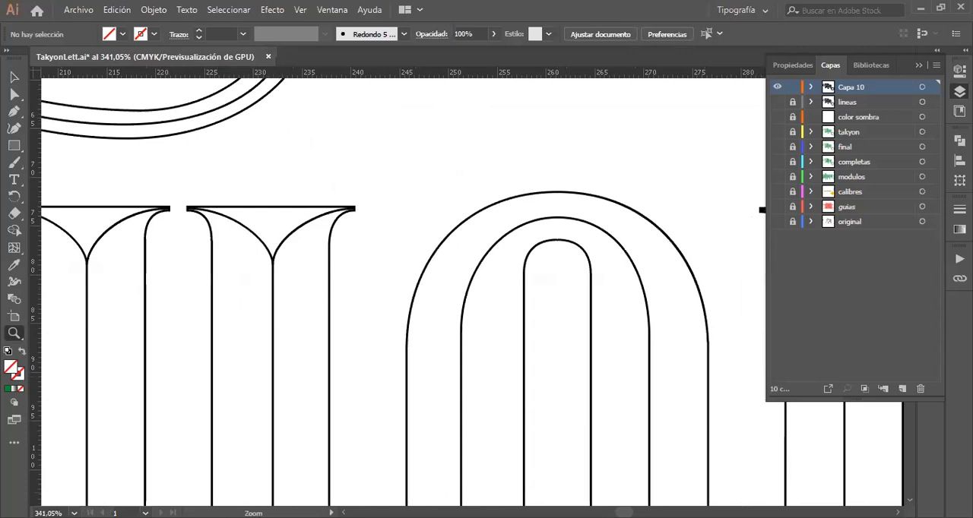
{"action": "left_click_drag", "start_coordinate": [228, 227], "coordinate": [624, 345]}
{"action": "left_click", "coordinate": [14, 76]}
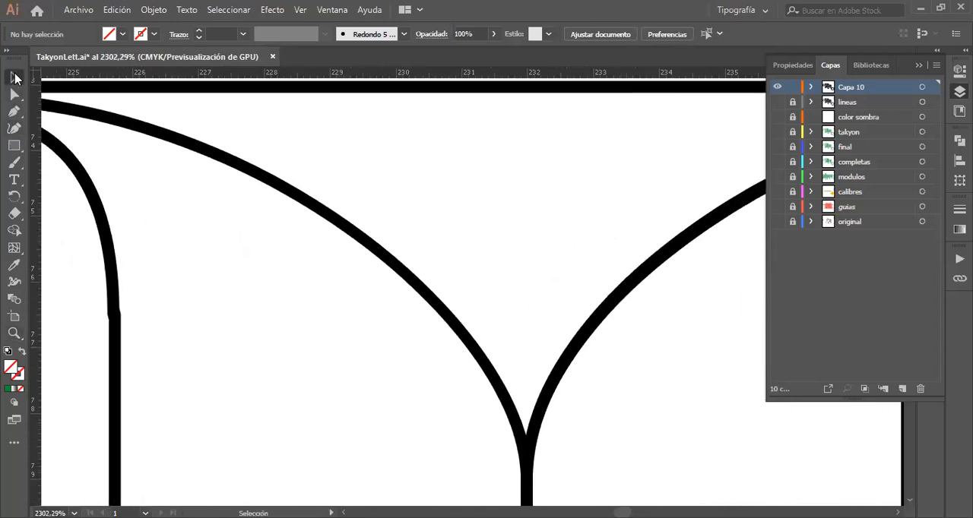
{"action": "left_click", "coordinate": [251, 169]}
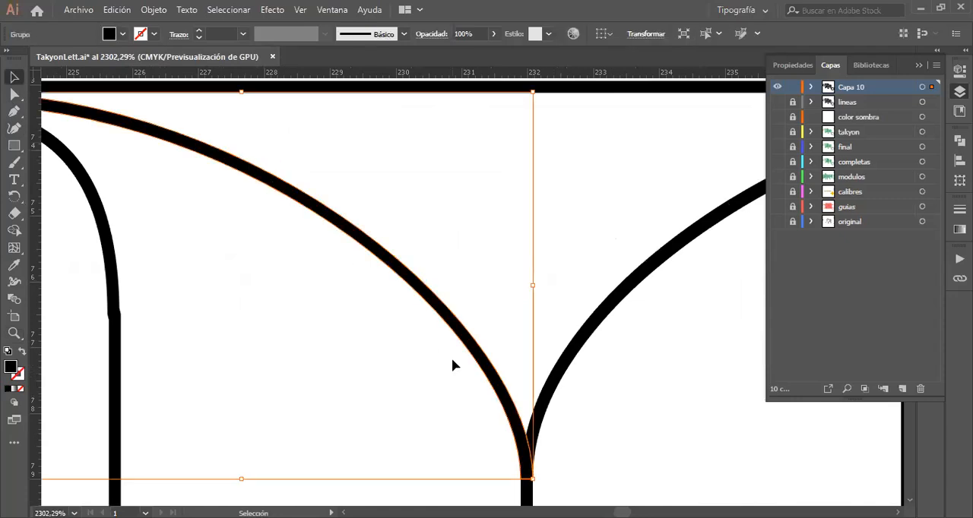
{"action": "left_click_drag", "start_coordinate": [428, 353], "coordinate": [393, 401]}
{"action": "left_click_drag", "start_coordinate": [466, 346], "coordinate": [411, 396]}
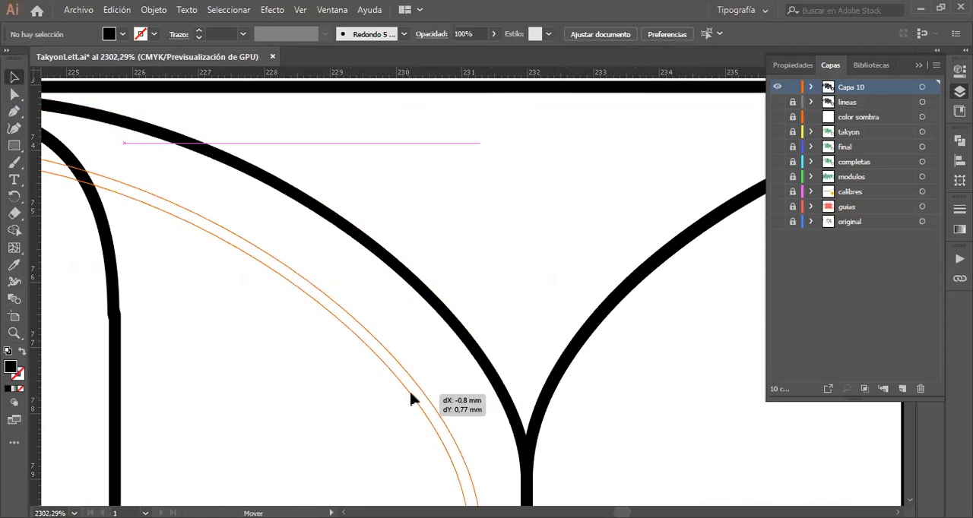
{"action": "left_click_drag", "start_coordinate": [410, 395], "coordinate": [411, 395]}
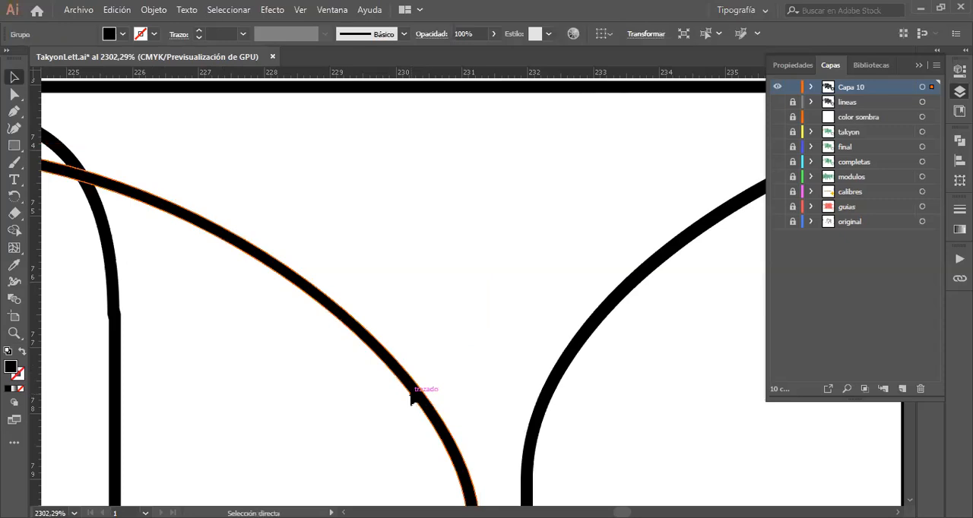
{"action": "key", "text": "ctrl+z"}
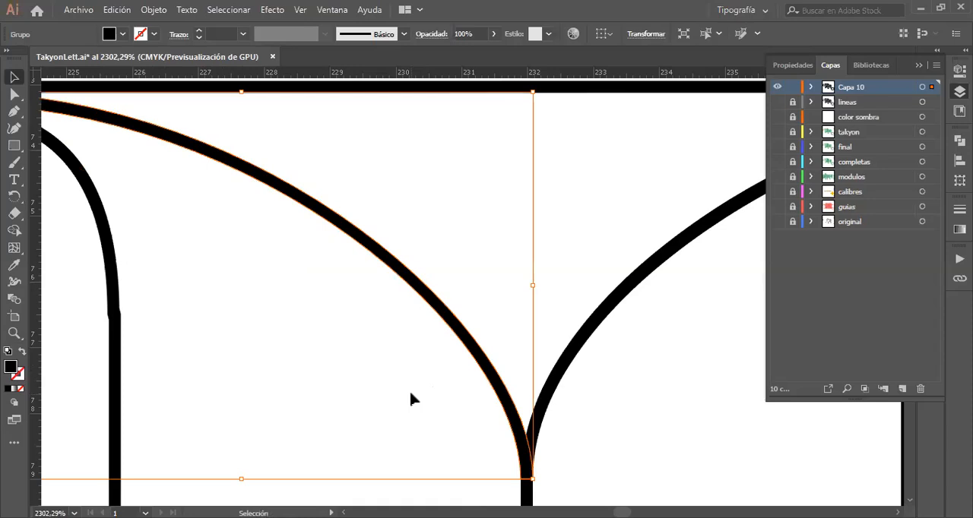
Step: Try filling the expanded serif curve of the y with CMYK red, and undo the colour change
{"action": "left_click", "coordinate": [589, 272]}
{"action": "left_click", "coordinate": [441, 315]}
{"action": "left_click", "coordinate": [122, 34]}
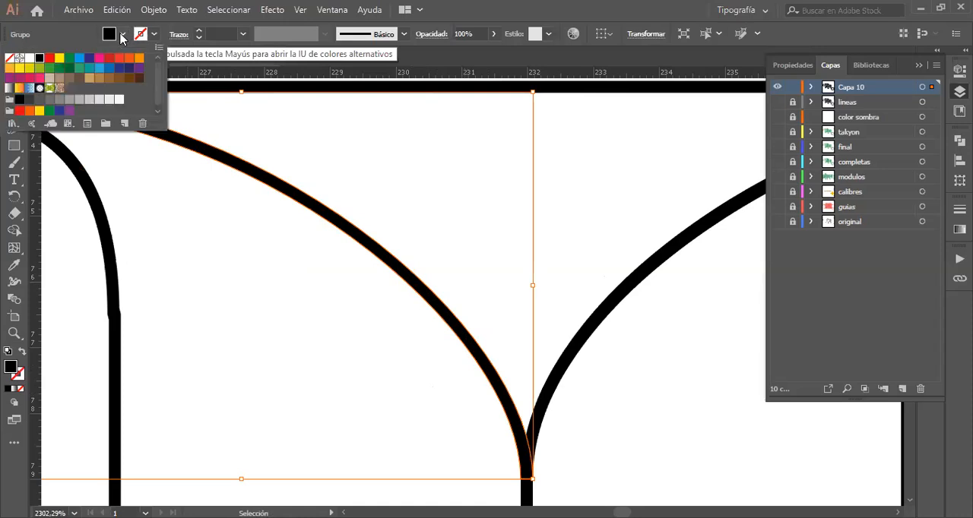
{"action": "left_click", "coordinate": [50, 58]}
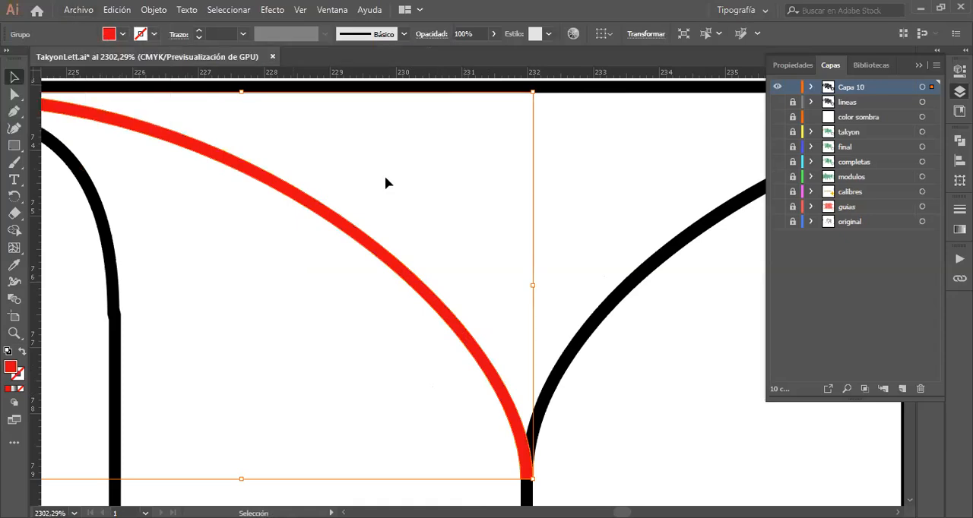
{"action": "left_click", "coordinate": [597, 198]}
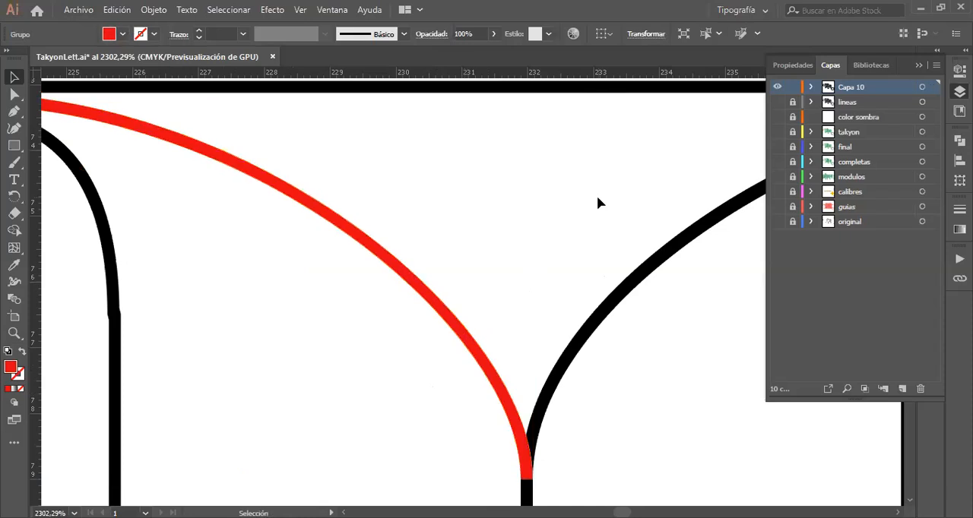
{"action": "left_click", "coordinate": [457, 331]}
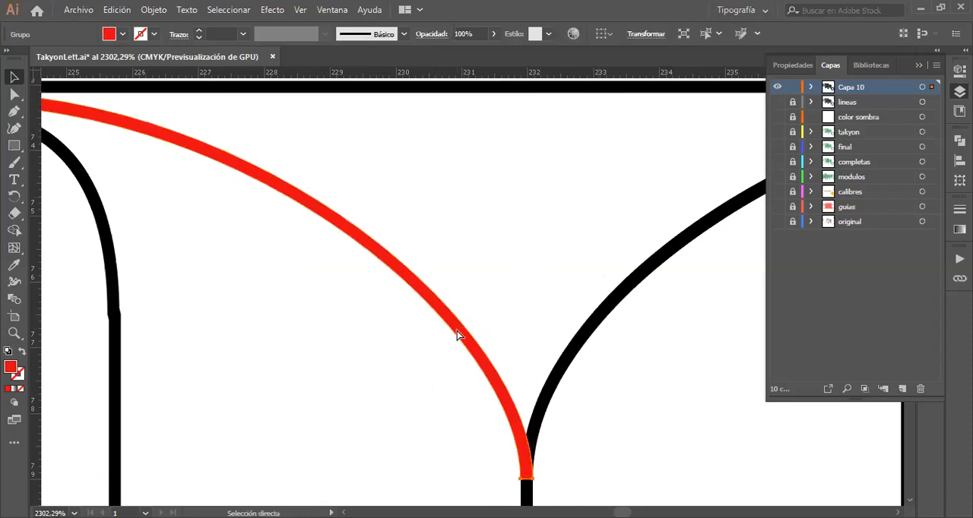
{"action": "key", "text": "ctrl+z"}
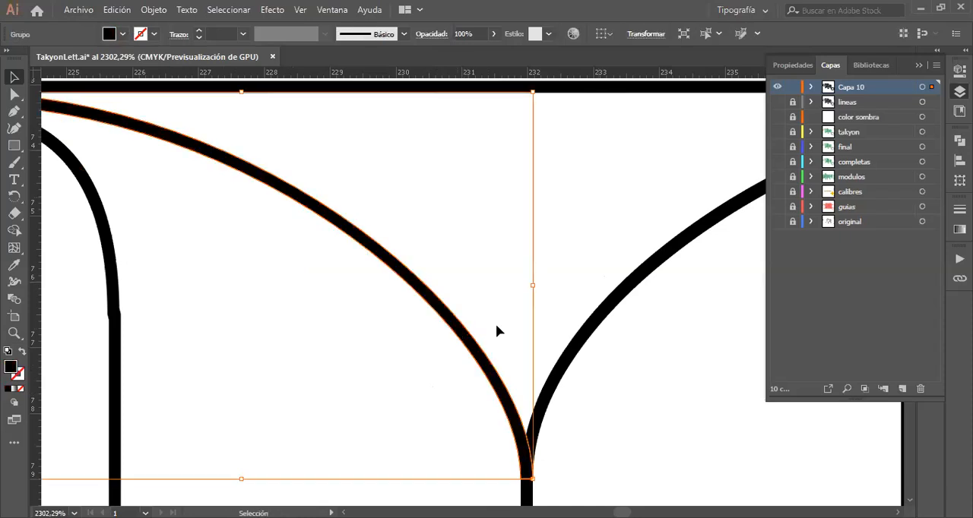
Step: Select all the expanded lettering lines on the artboard and unite them with the Pathfinder
{"action": "key", "text": "z"}
{"action": "left_click", "coordinate": [585, 394], "text": "alt"}
{"action": "left_click", "coordinate": [586, 394], "text": "alt"}
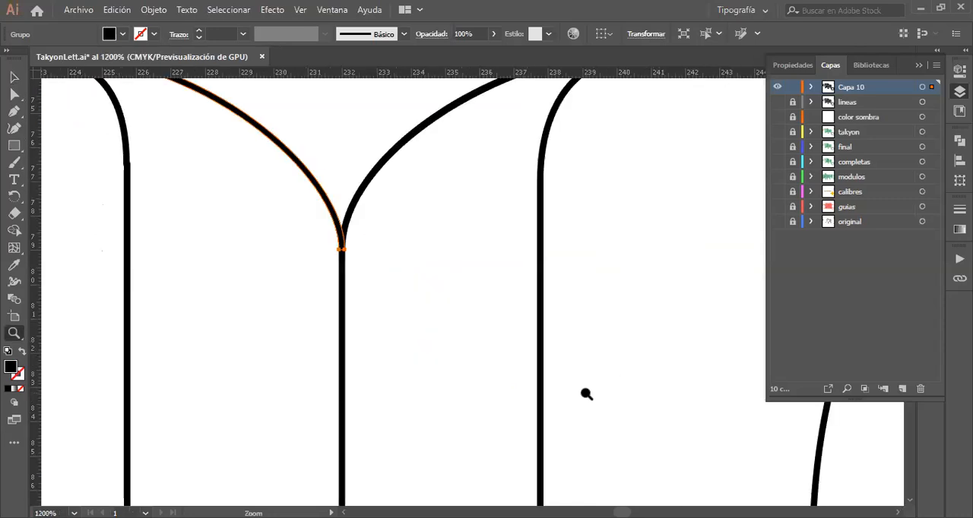
{"action": "left_click", "coordinate": [586, 393], "text": "alt"}
{"action": "left_click", "coordinate": [585, 394], "text": "alt"}
{"action": "left_click", "coordinate": [304, 319], "text": "alt"}
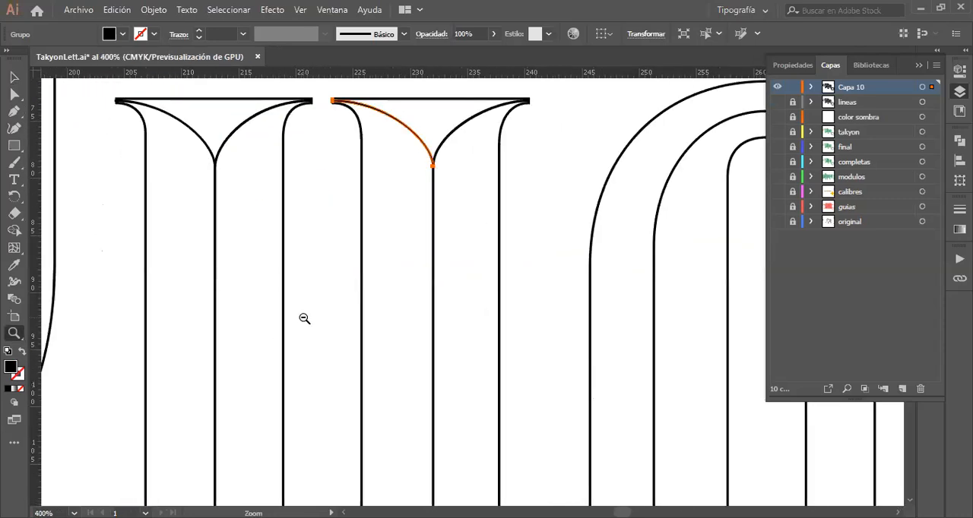
{"action": "left_click", "coordinate": [304, 319], "text": "alt"}
{"action": "left_click", "coordinate": [557, 394], "text": "alt"}
{"action": "left_click", "coordinate": [559, 396], "text": "alt"}
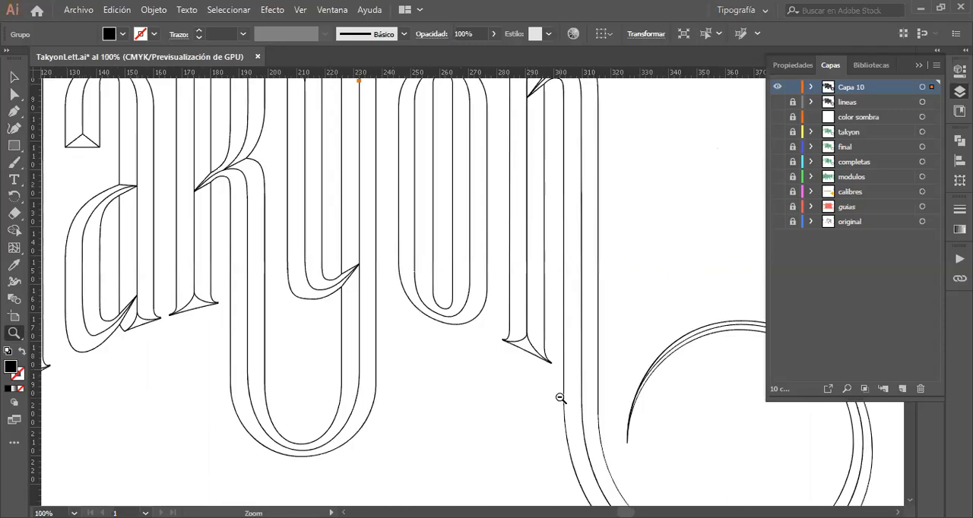
{"action": "left_click", "coordinate": [332, 236], "text": "alt"}
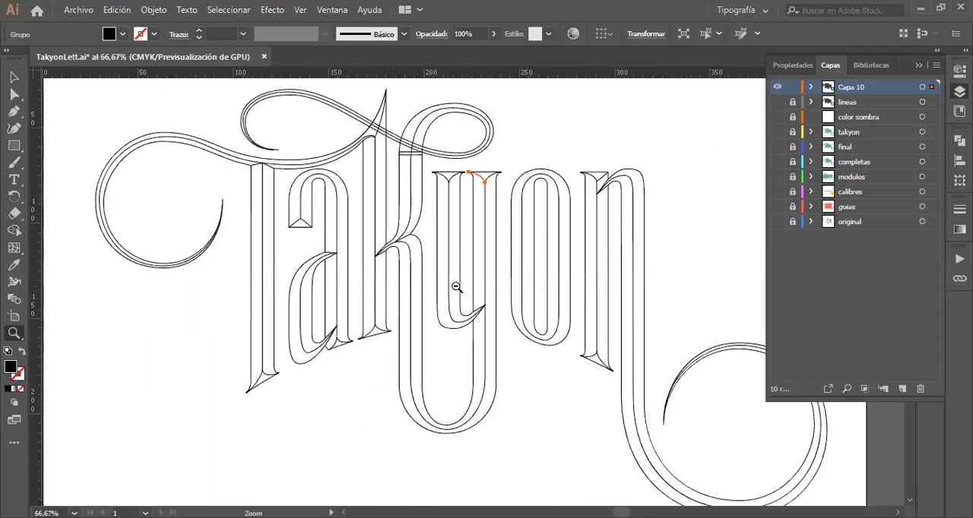
{"action": "left_click", "coordinate": [456, 286], "text": "alt"}
{"action": "left_click", "coordinate": [13, 79]}
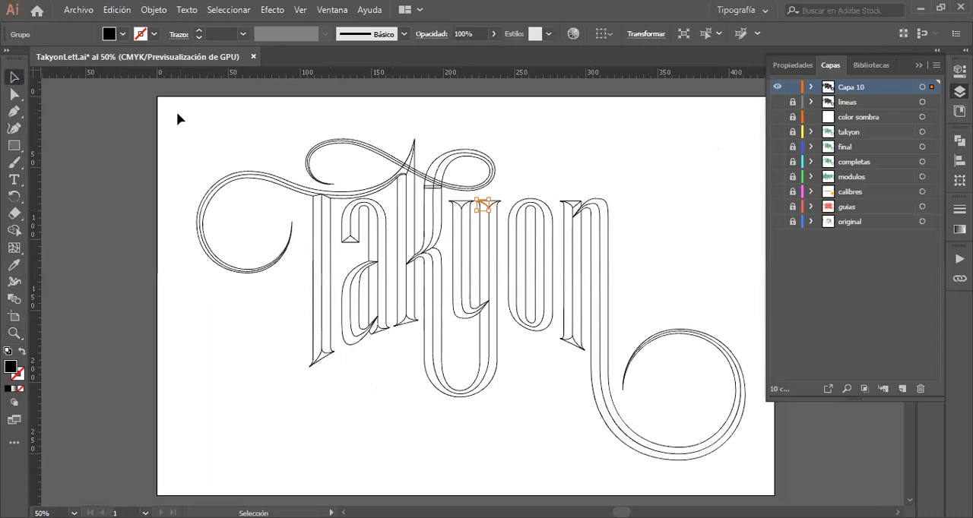
{"action": "left_click_drag", "start_coordinate": [176, 112], "coordinate": [758, 480]}
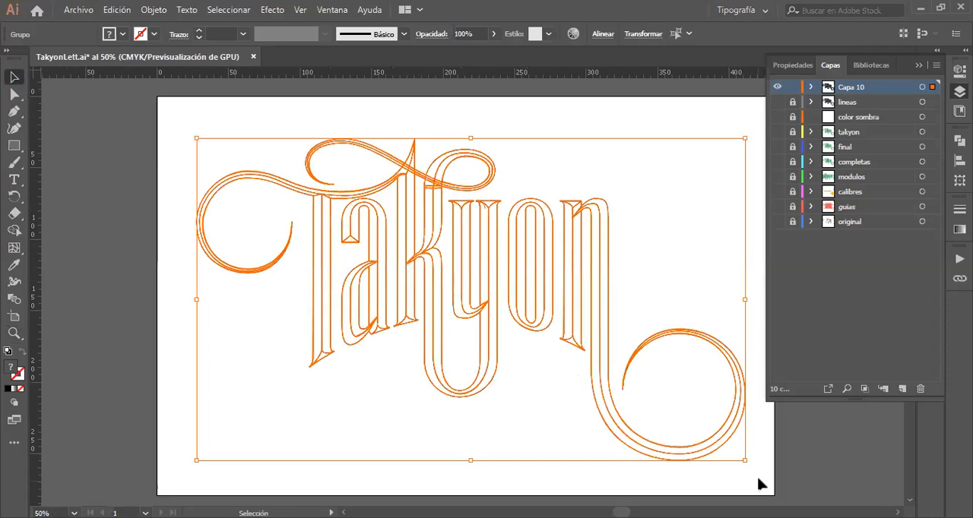
{"action": "left_click", "coordinate": [959, 140]}
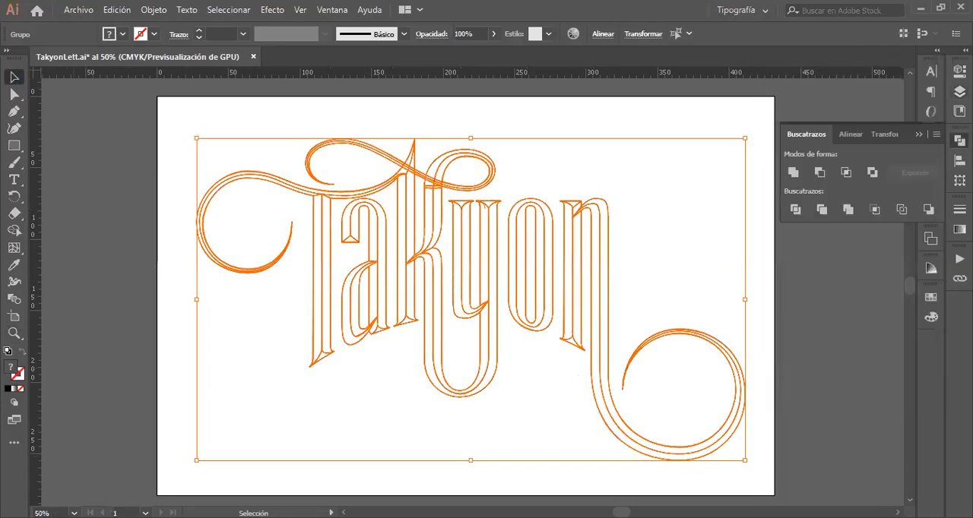
{"action": "left_click", "coordinate": [793, 174]}
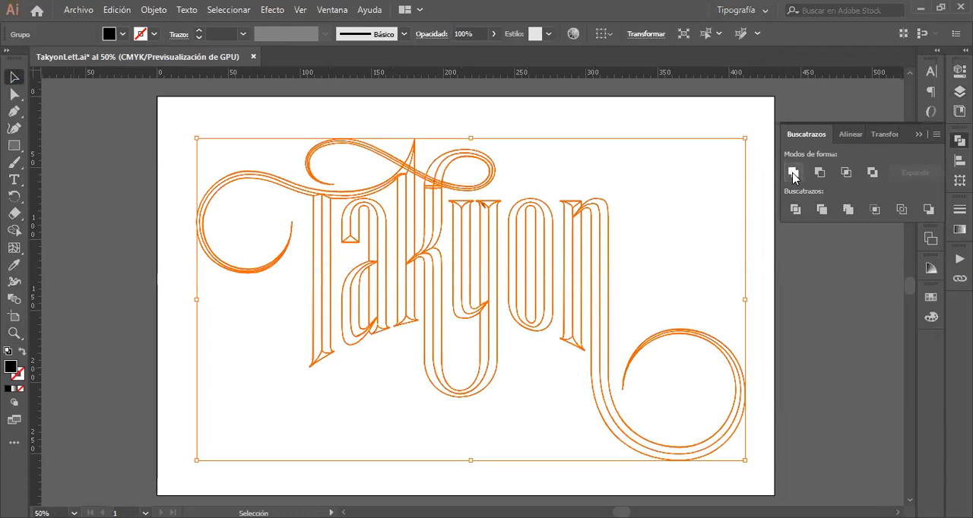
{"action": "left_click", "coordinate": [745, 129]}
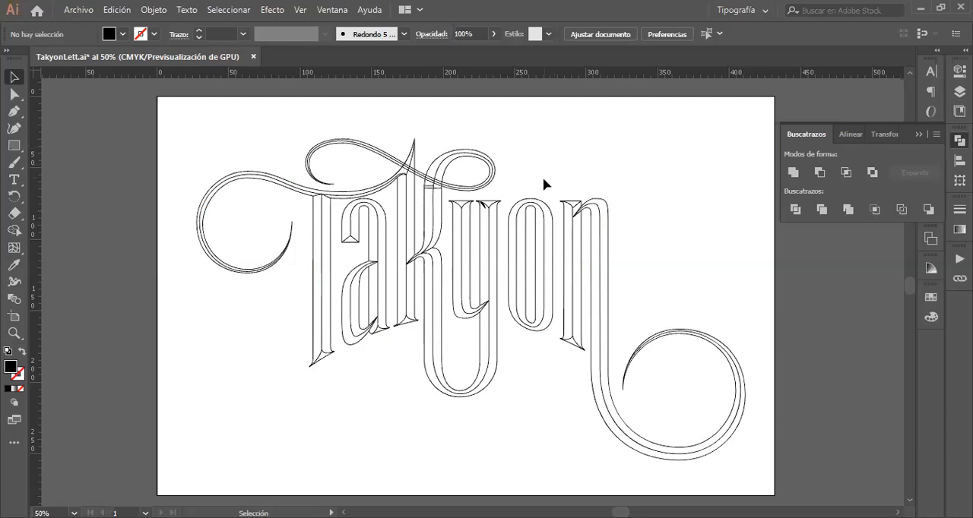
Step: Select the united lettering to check that it behaves as a single object, and clear the selection
{"action": "left_click", "coordinate": [13, 79]}
{"action": "left_click", "coordinate": [286, 183]}
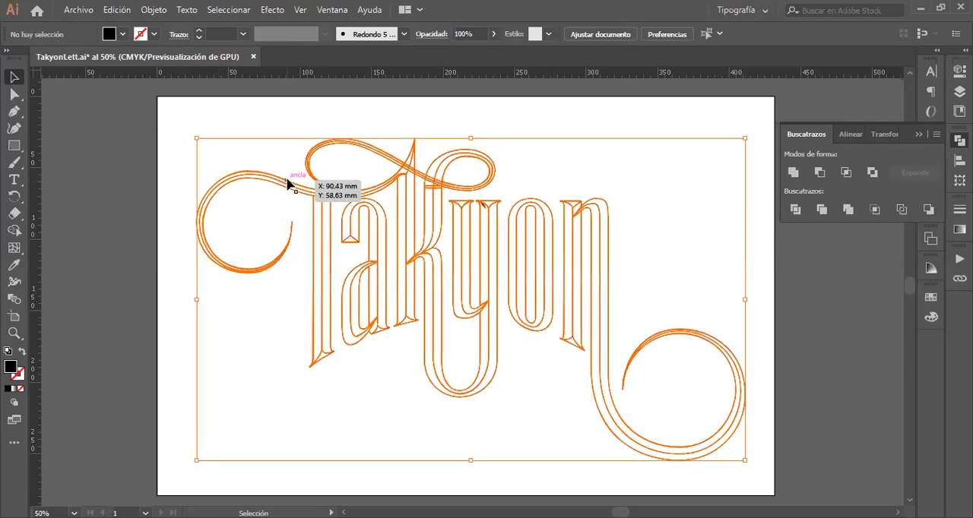
{"action": "left_click", "coordinate": [233, 112]}
Step: Draw a rectangle covering the whole lettering just inside the artboard edges and fill it with yellow F4F058
{"action": "left_click", "coordinate": [14, 146]}
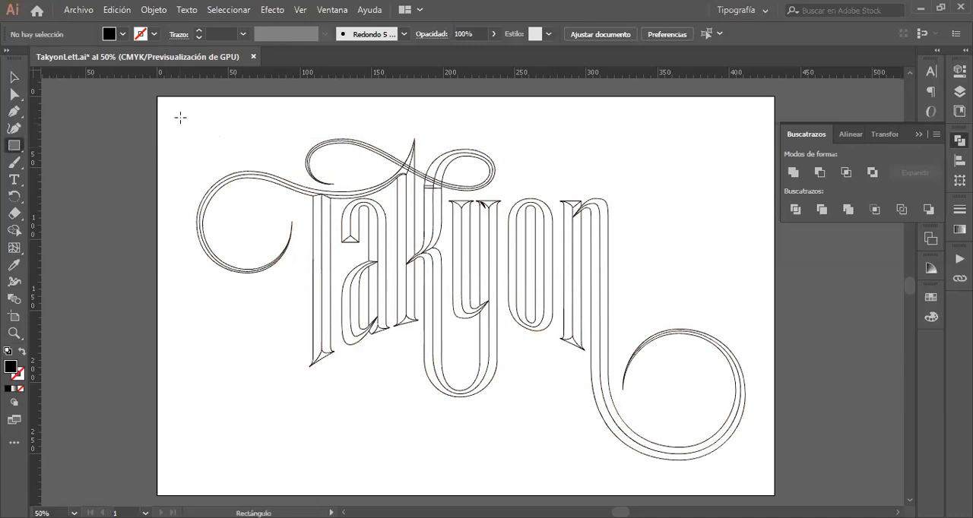
{"action": "left_click_drag", "start_coordinate": [180, 117], "coordinate": [756, 480]}
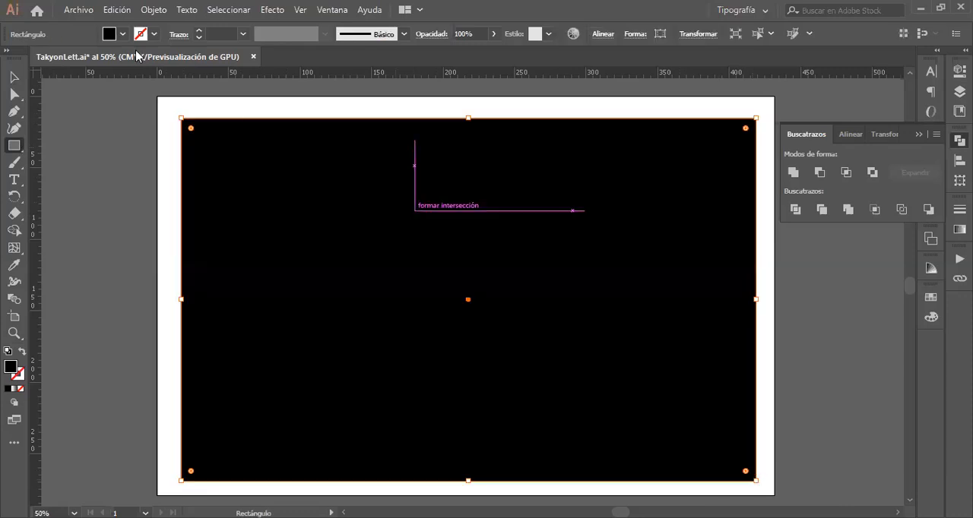
{"action": "double_click", "coordinate": [10, 369]}
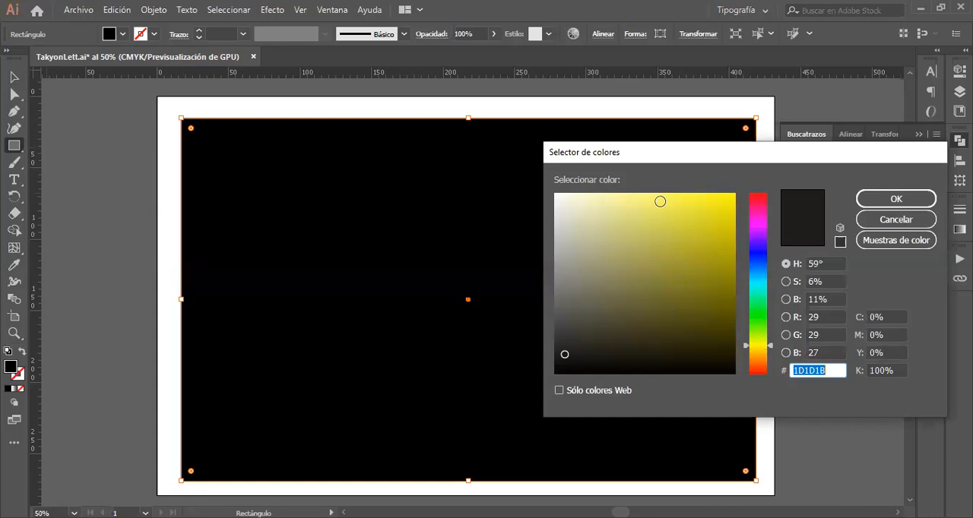
{"action": "mouse_move", "coordinate": [659, 202]}
{"action": "left_mouse_down"}
{"action": "mouse_move", "coordinate": [652, 200]}
{"action": "mouse_move", "coordinate": [670, 201]}
{"action": "left_mouse_up"}
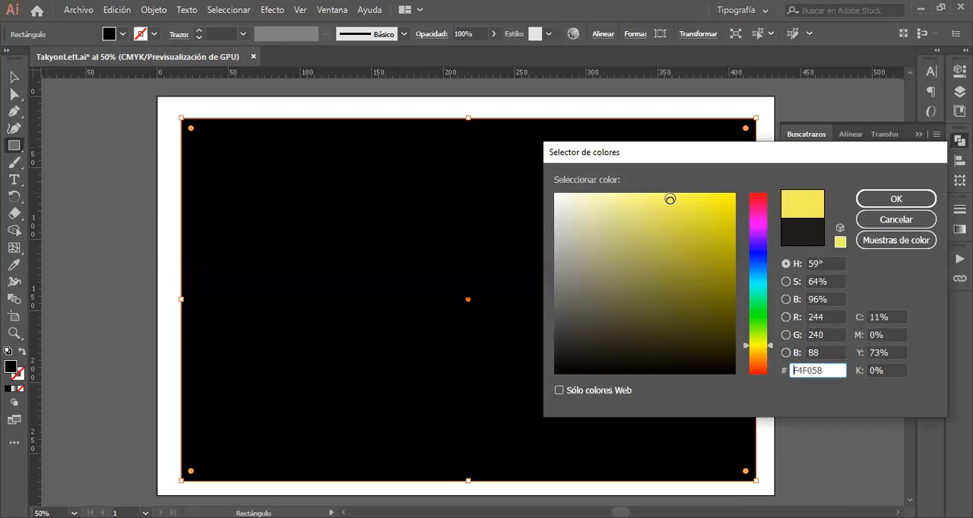
{"action": "left_click", "coordinate": [897, 200]}
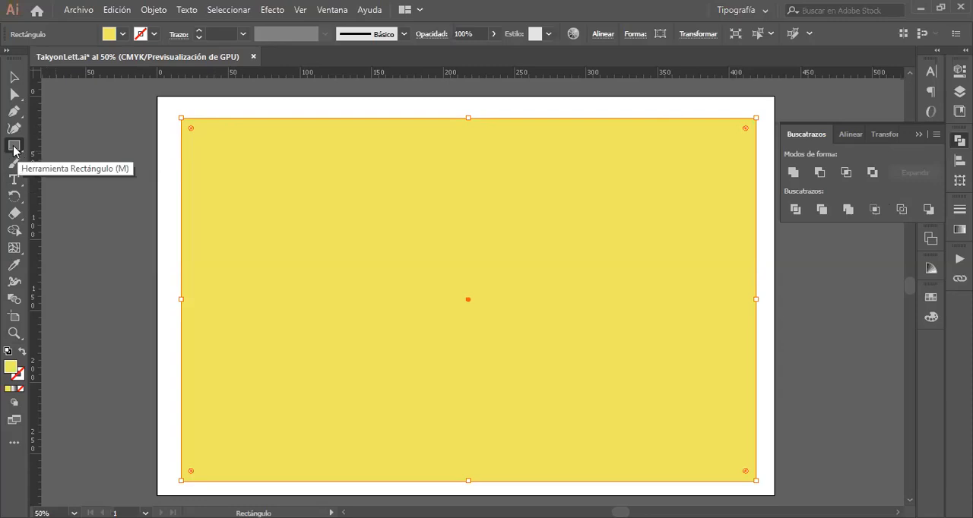
{"action": "left_click_drag", "start_coordinate": [13, 150], "coordinate": [60, 165]}
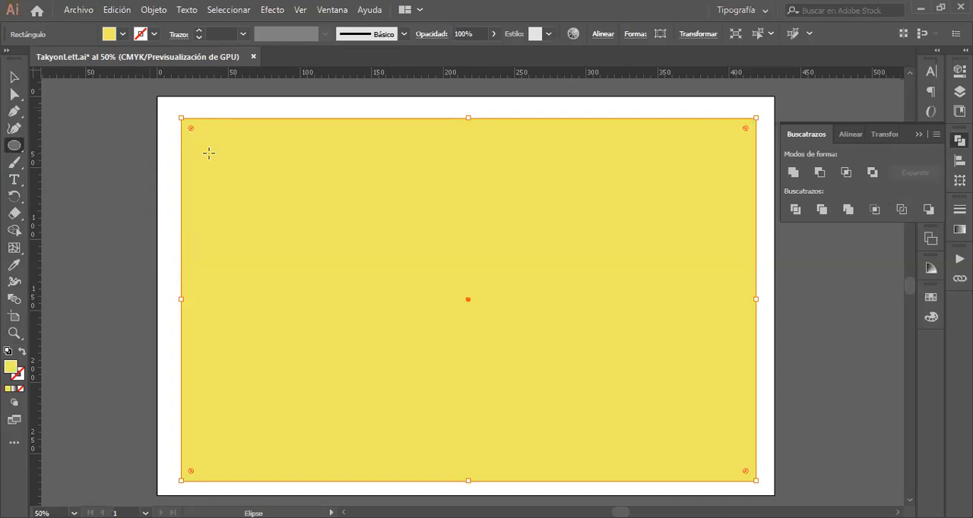
{"action": "left_click", "coordinate": [254, 172]}
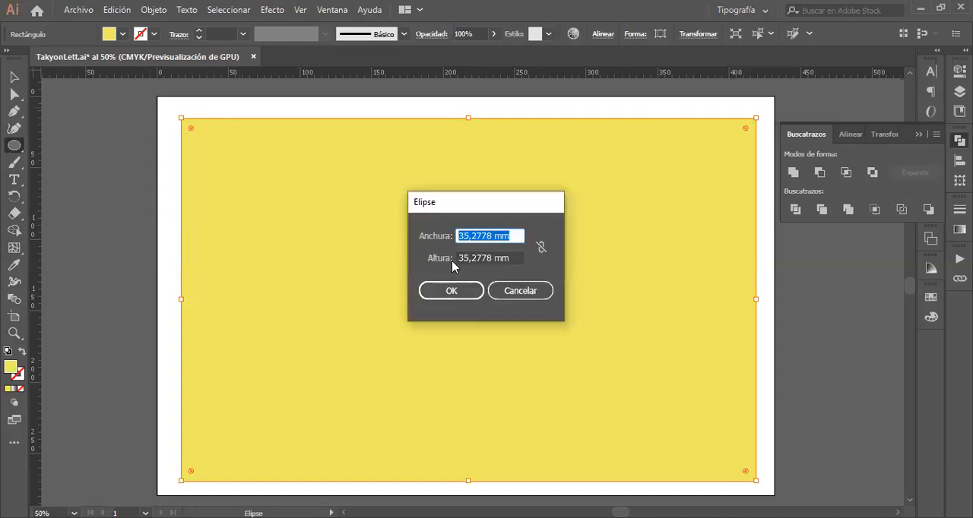
{"action": "left_click", "coordinate": [519, 290]}
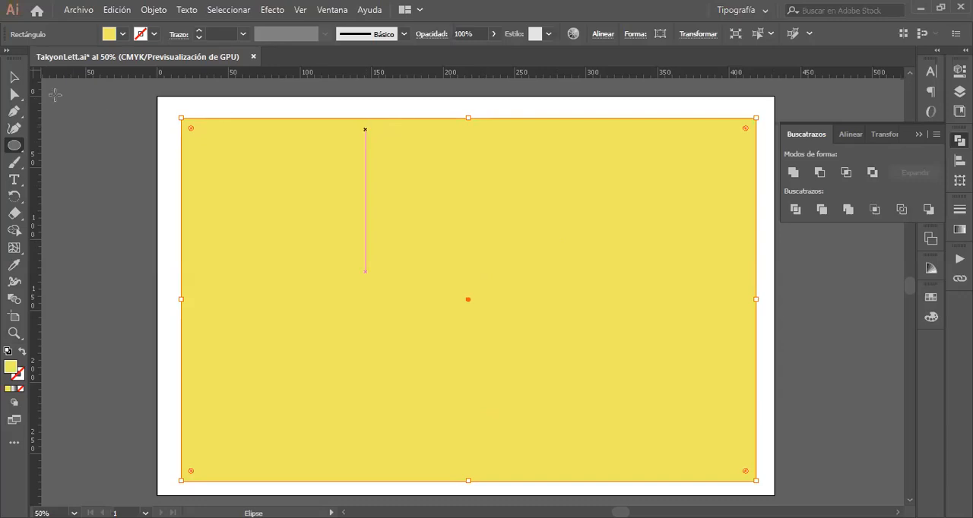
Step: Select the yellow rectangle together with the united lettering and apply the Exclude shape mode
{"action": "left_click", "coordinate": [13, 77]}
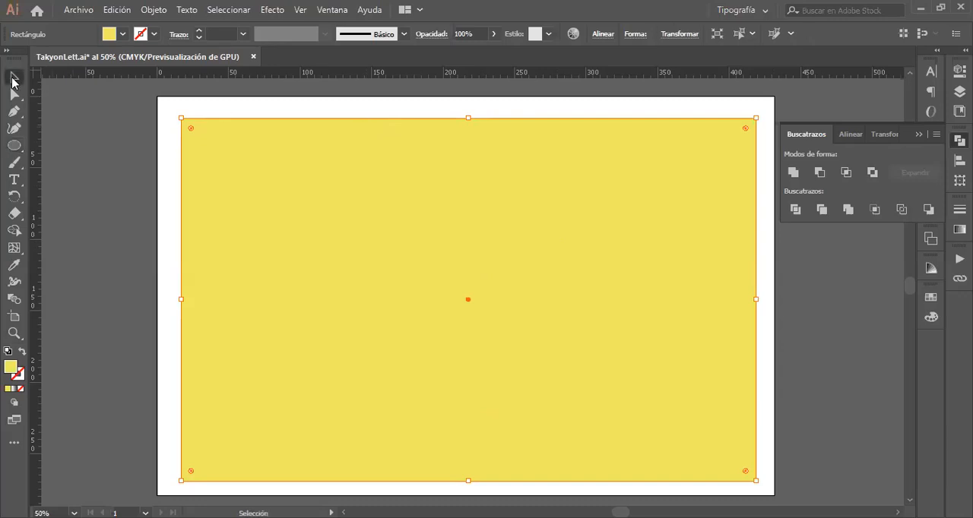
{"action": "left_click", "coordinate": [255, 101]}
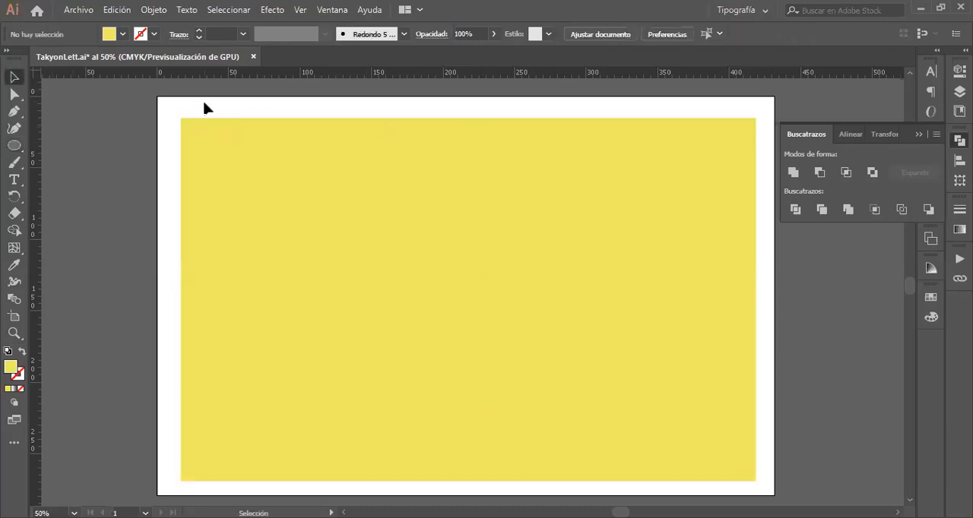
{"action": "left_click_drag", "start_coordinate": [336, 245], "coordinate": [444, 347]}
{"action": "left_click_drag", "start_coordinate": [687, 475], "coordinate": [729, 481]}
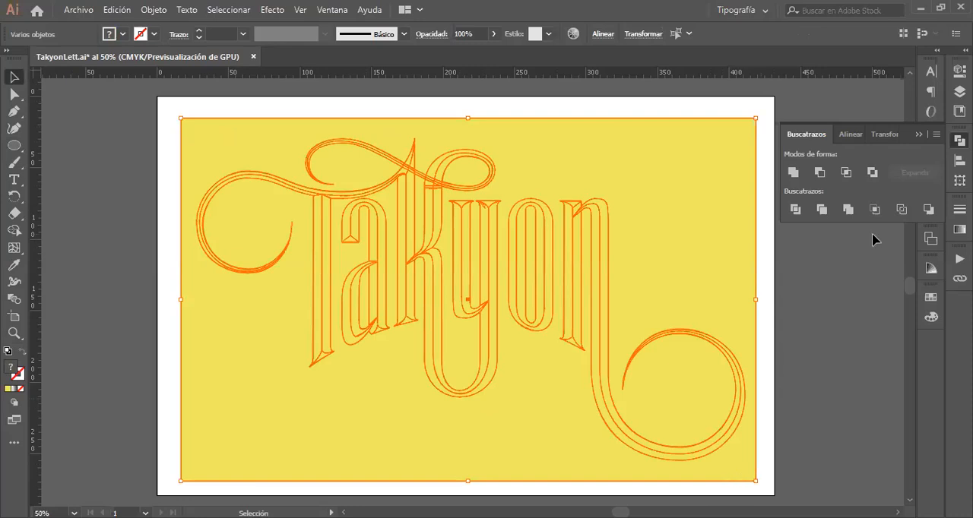
{"action": "left_click", "coordinate": [874, 174]}
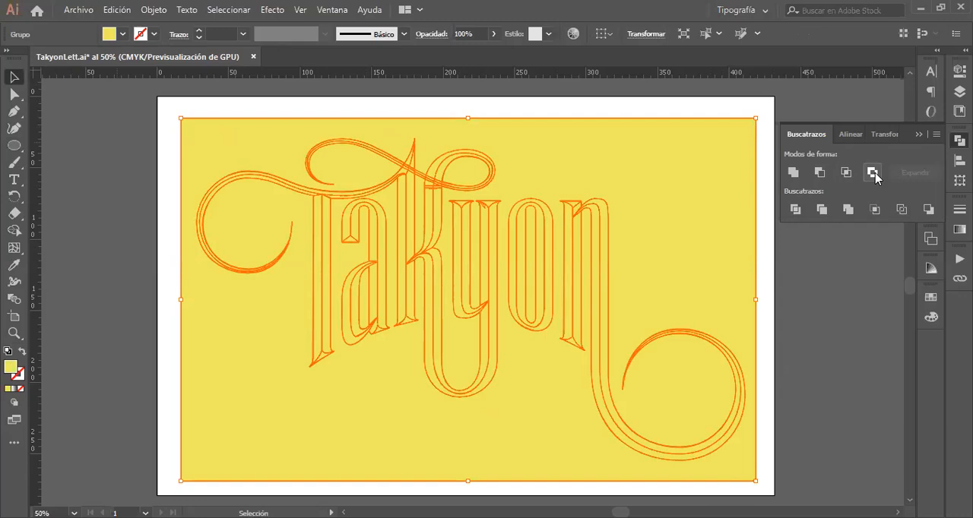
Step: Ungroup the result of the Exclude operation and delete the yellow background area surrounding the lettering
{"action": "left_click", "coordinate": [243, 112]}
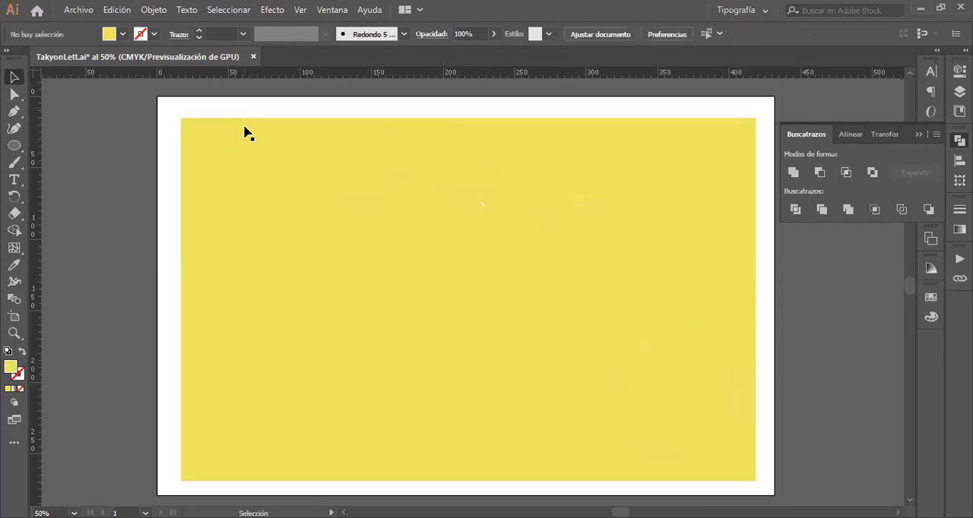
{"action": "left_click", "coordinate": [257, 155]}
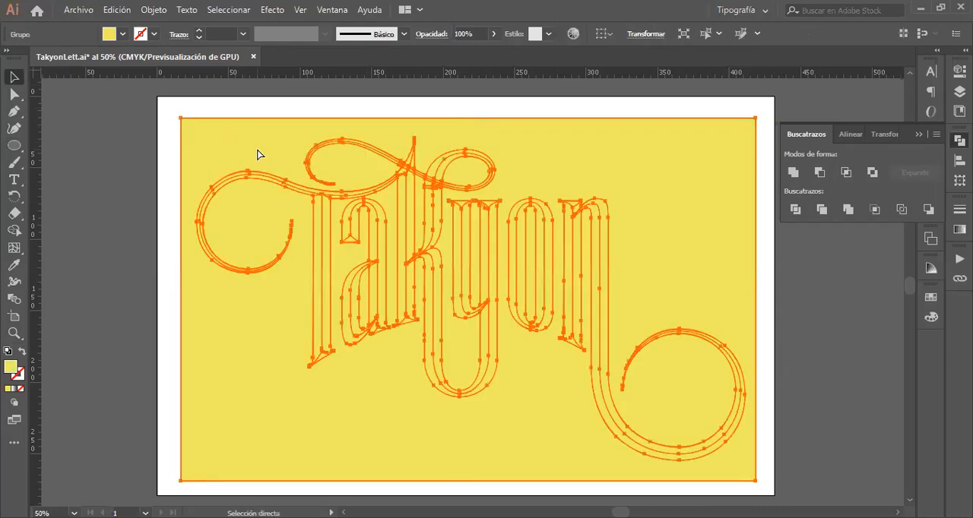
{"action": "key", "text": "ctrl+shift+g"}
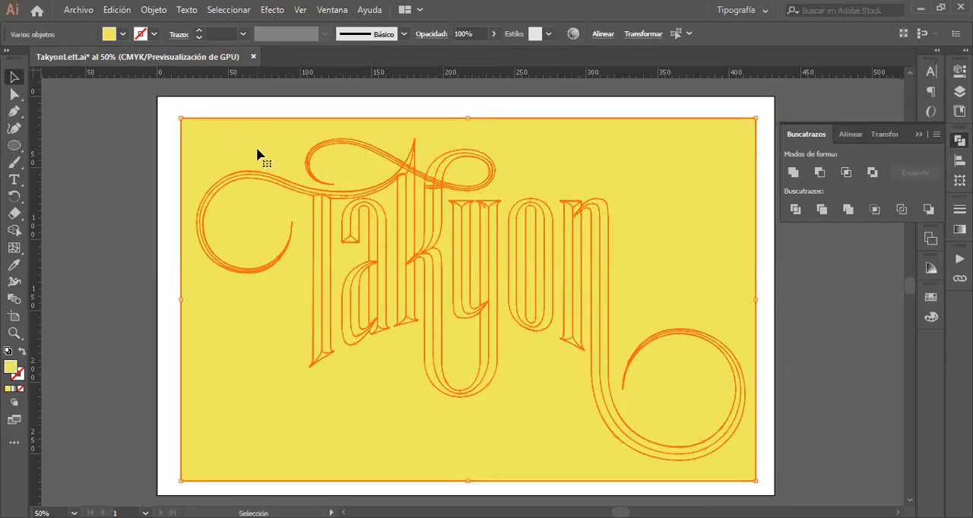
{"action": "left_click", "coordinate": [193, 111]}
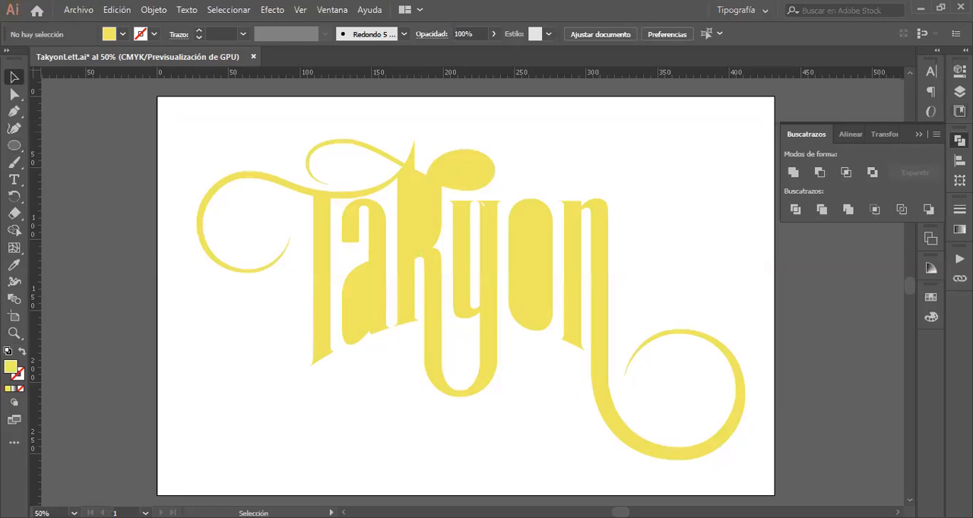
Step: Move the lineas layer above Capa 10 and make it visible over the yellow areas
{"action": "left_click", "coordinate": [959, 92]}
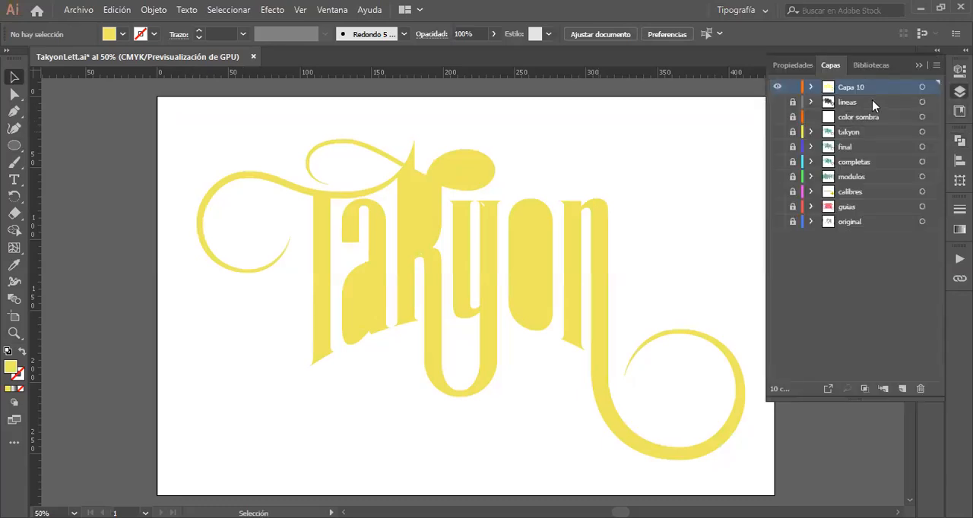
{"action": "left_click_drag", "start_coordinate": [867, 109], "coordinate": [865, 82]}
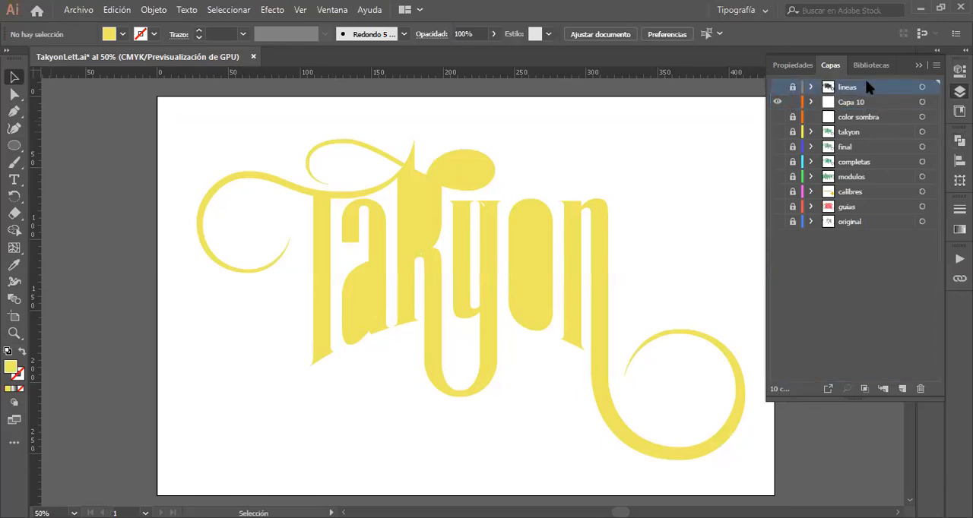
{"action": "left_click", "coordinate": [778, 87]}
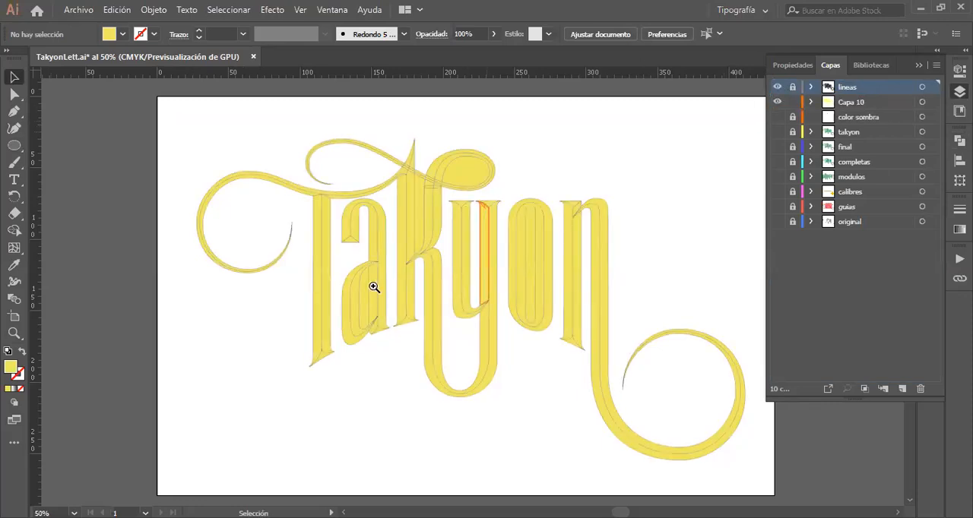
Step: Delete the yellow areas filling the lower counter of the a and the gap between the legs of the k
{"action": "left_click_drag", "start_coordinate": [373, 285], "coordinate": [615, 316]}
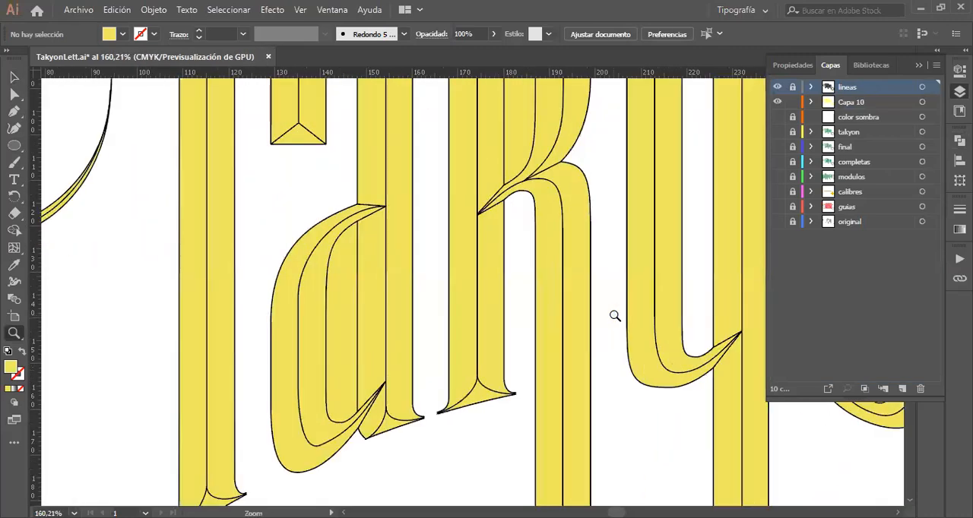
{"action": "left_click", "coordinate": [18, 78]}
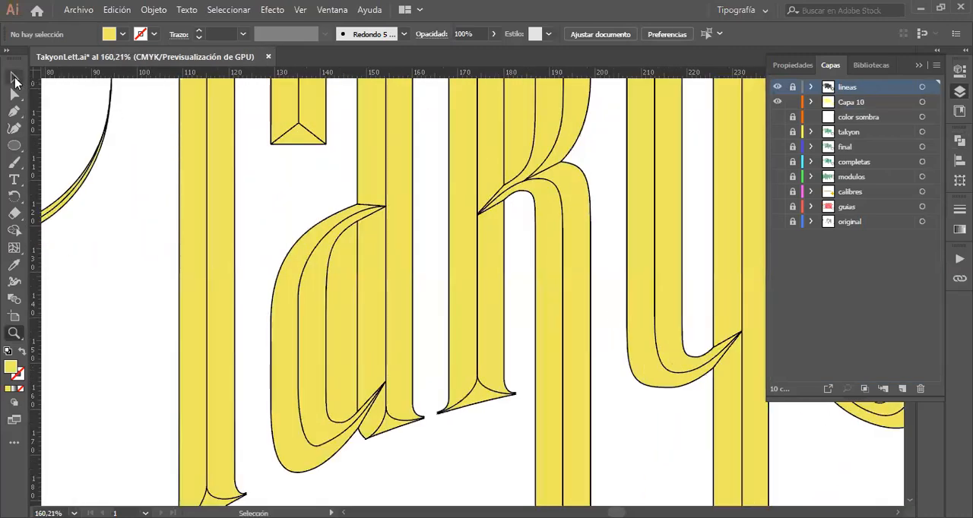
{"action": "left_click", "coordinate": [340, 346]}
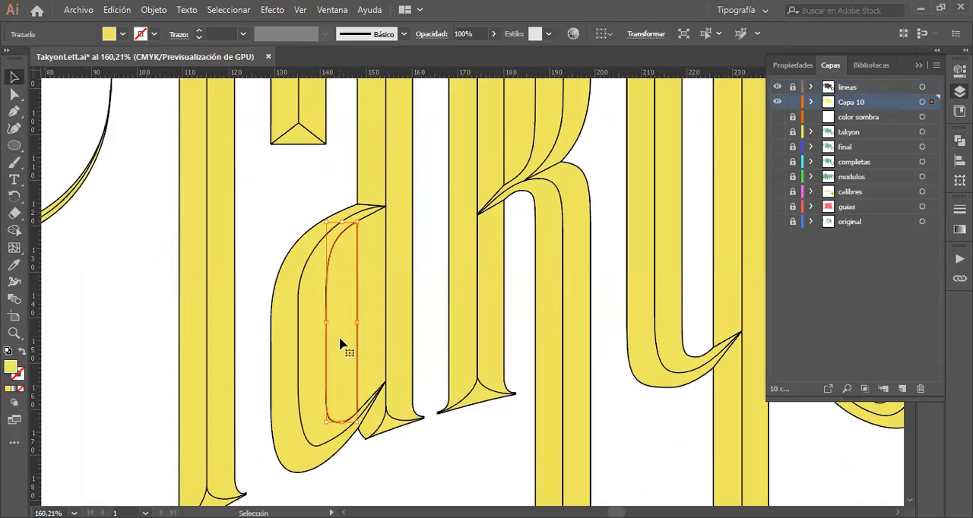
{"action": "key", "text": "ctrl+shift+a"}
{"action": "scroll", "coordinate": [341, 346], "scroll_direction": "up", "scroll_amount": 5}
{"action": "left_click", "coordinate": [526, 280]}
{"action": "key", "text": "ctrl+shift+a"}
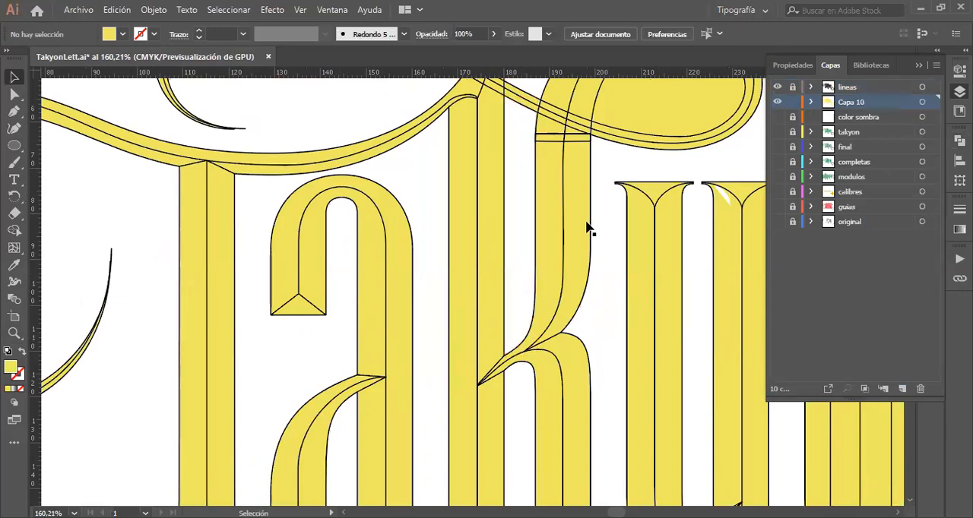
Step: Delete the yellow areas filling the upper loop of the k and the counter of the o
{"action": "left_click", "coordinate": [655, 109]}
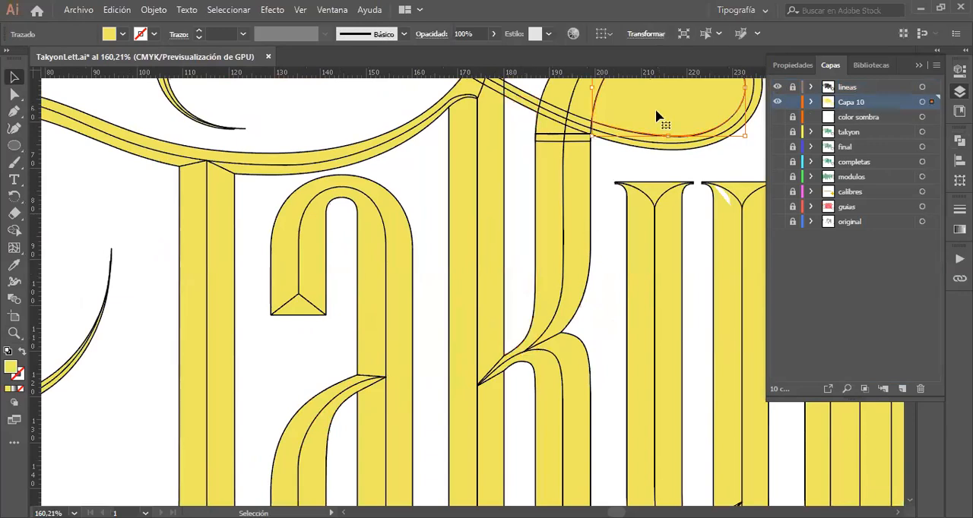
{"action": "key", "text": "Delete"}
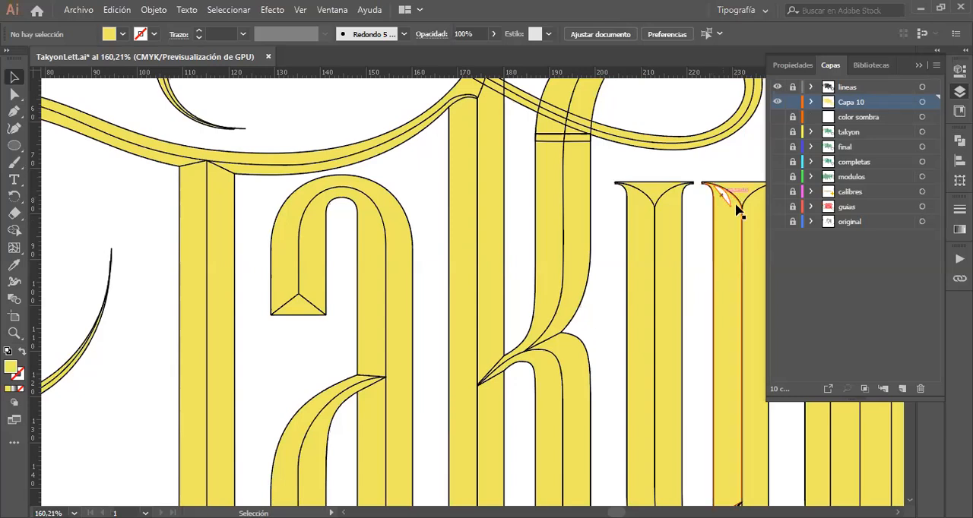
{"action": "scroll", "coordinate": [662, 283], "scroll_direction": "right", "scroll_amount": 5}
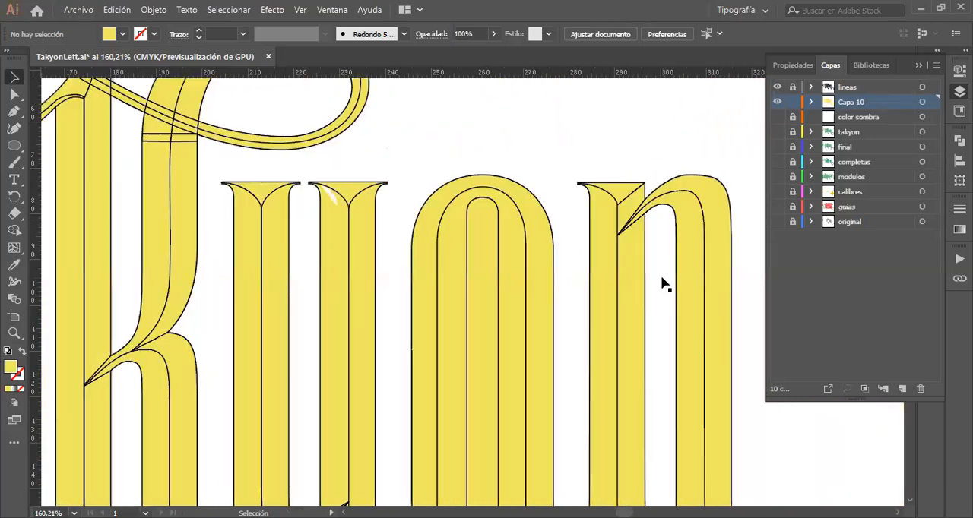
{"action": "left_click", "coordinate": [490, 291]}
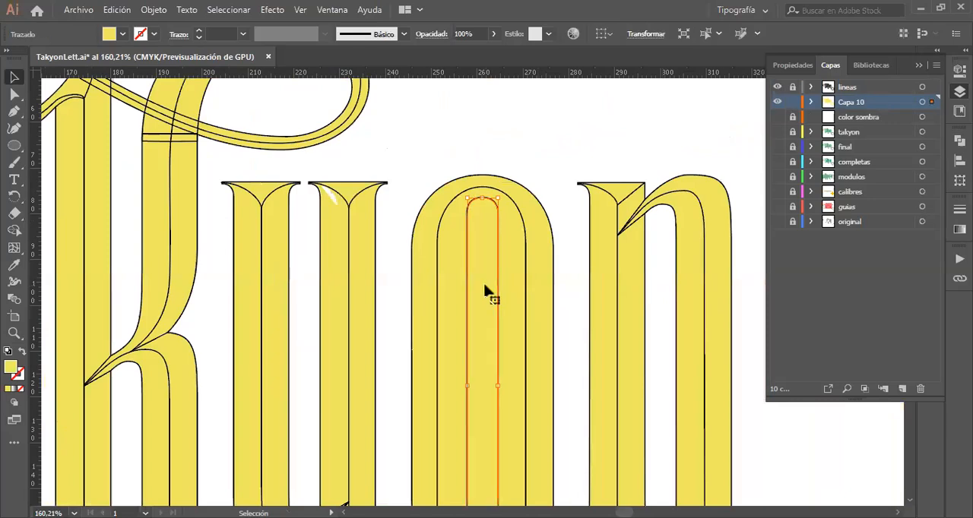
{"action": "key", "text": "Delete"}
Step: Examine the whole lettering for yellow areas still filling counters or gaps
{"action": "key", "text": "z"}
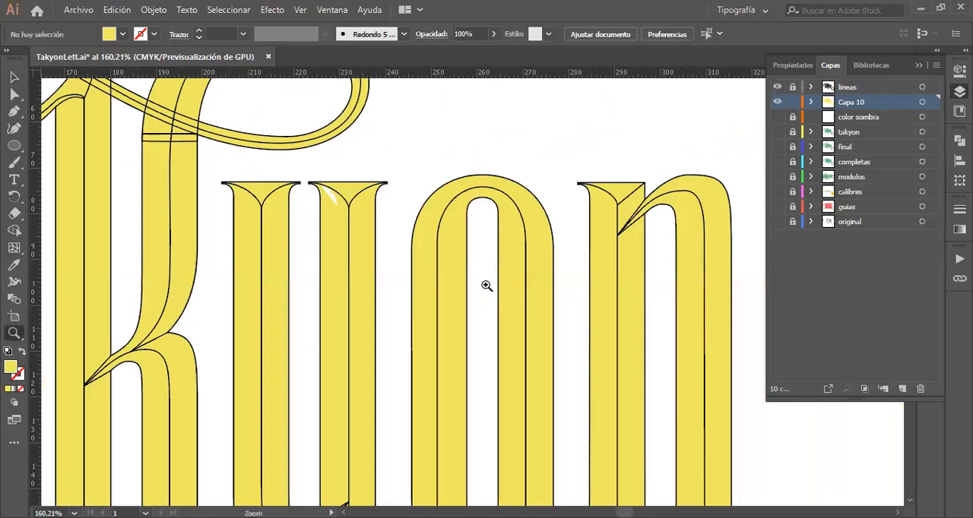
{"action": "left_click", "coordinate": [461, 356], "text": "alt"}
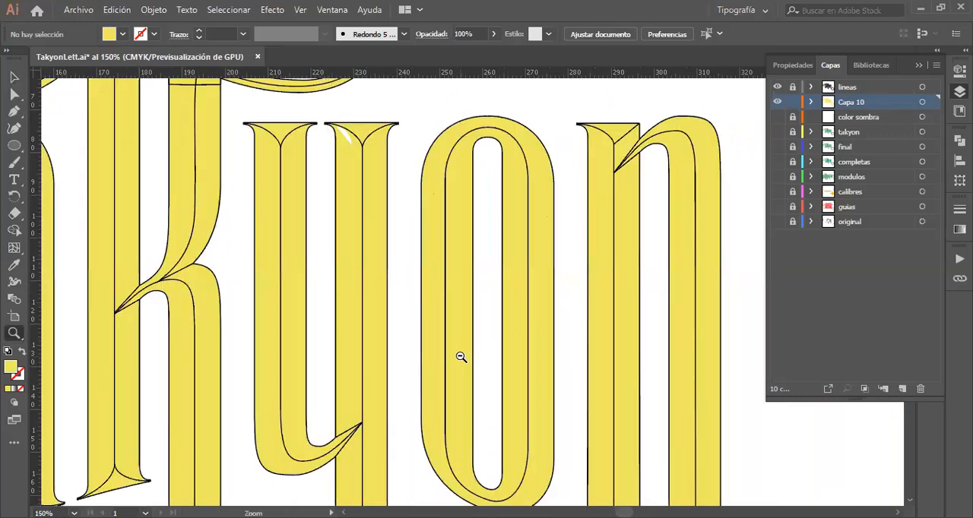
{"action": "left_click", "coordinate": [461, 357], "text": "alt"}
{"action": "left_click", "coordinate": [461, 357], "text": "alt"}
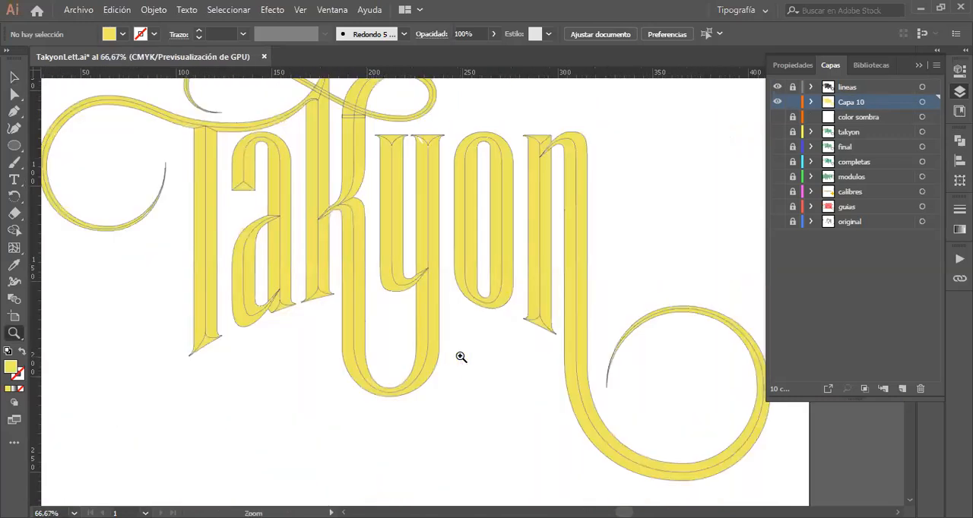
{"action": "scroll", "coordinate": [461, 356], "scroll_direction": "up", "scroll_amount": 3}
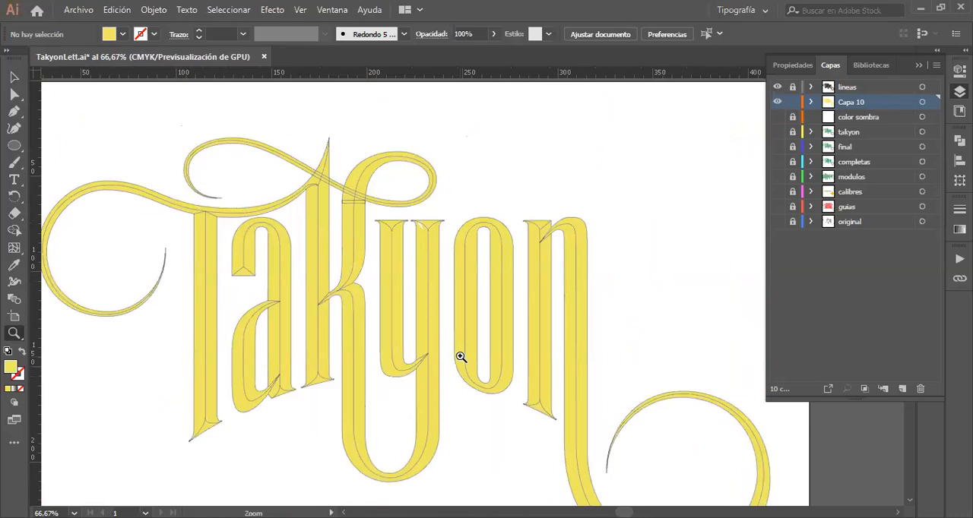
{"action": "left_click", "coordinate": [16, 79]}
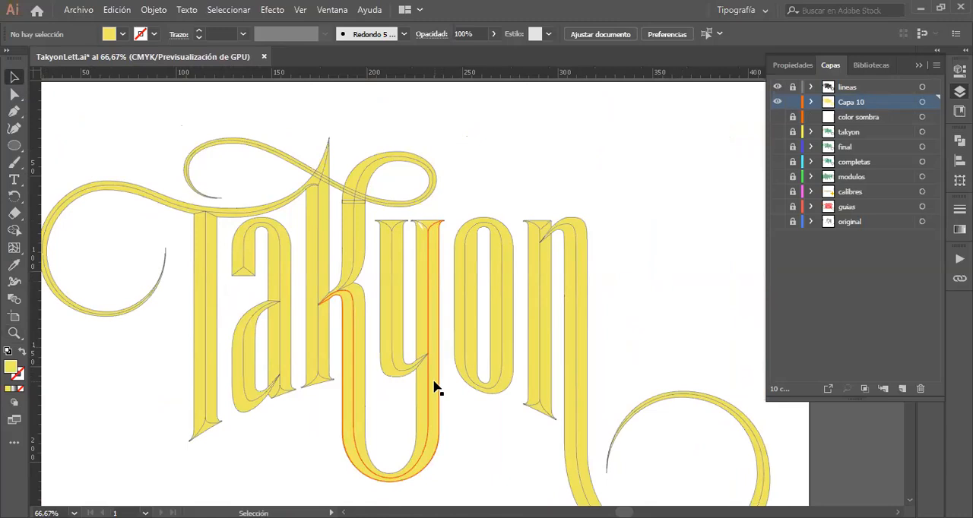
{"action": "scroll", "coordinate": [435, 387], "scroll_direction": "down", "scroll_amount": 2}
{"action": "scroll", "coordinate": [435, 388], "scroll_direction": "down", "scroll_amount": 1}
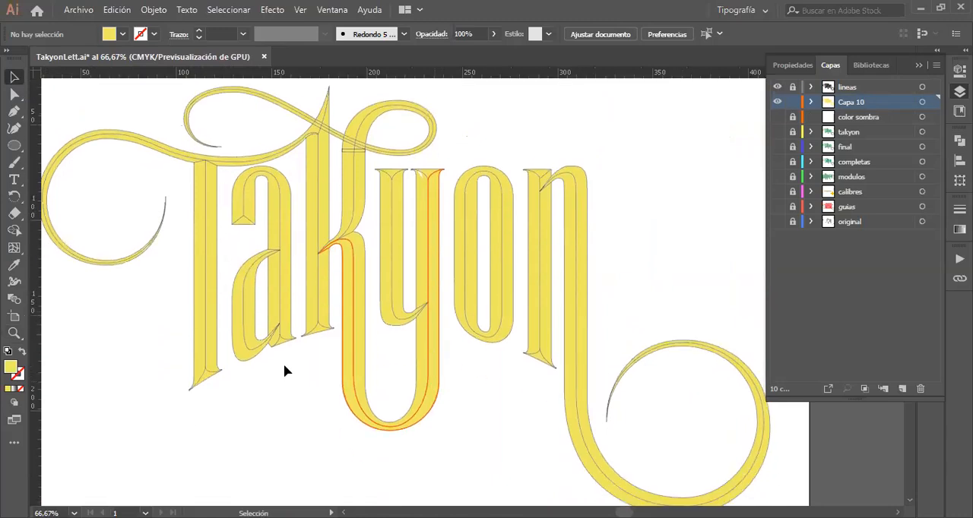
Step: Fill the bottom serif facets of the T, a and k with the darker yellow D8C90F
{"action": "key", "text": "z"}
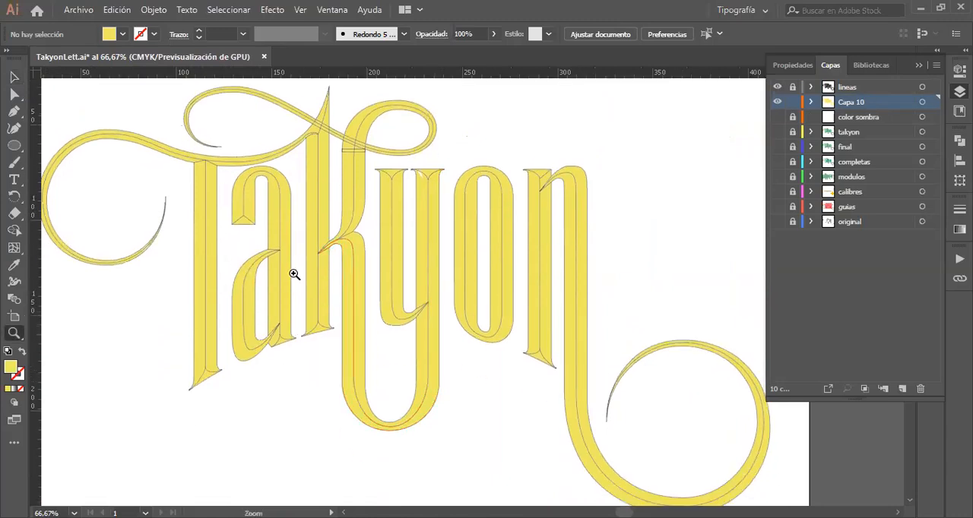
{"action": "left_click_drag", "start_coordinate": [294, 274], "coordinate": [455, 320]}
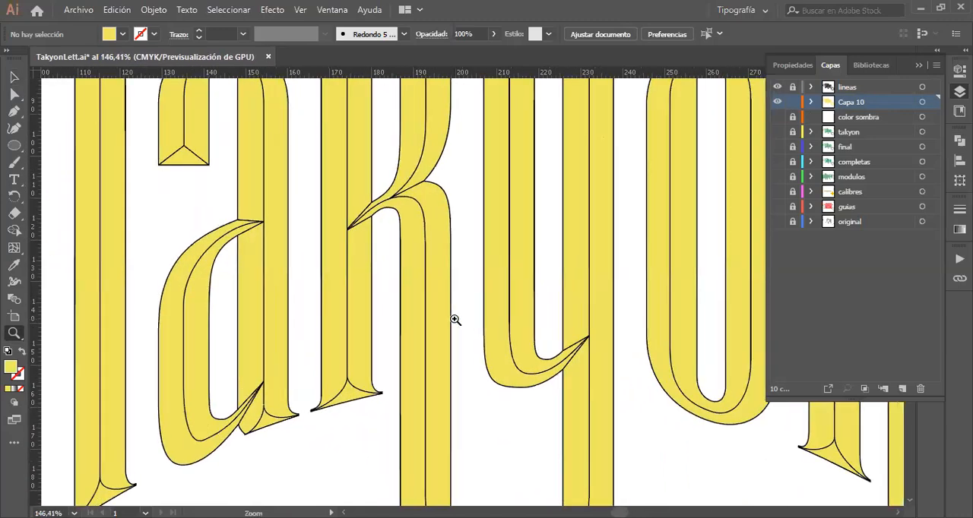
{"action": "scroll", "coordinate": [454, 320], "scroll_direction": "down", "scroll_amount": 6}
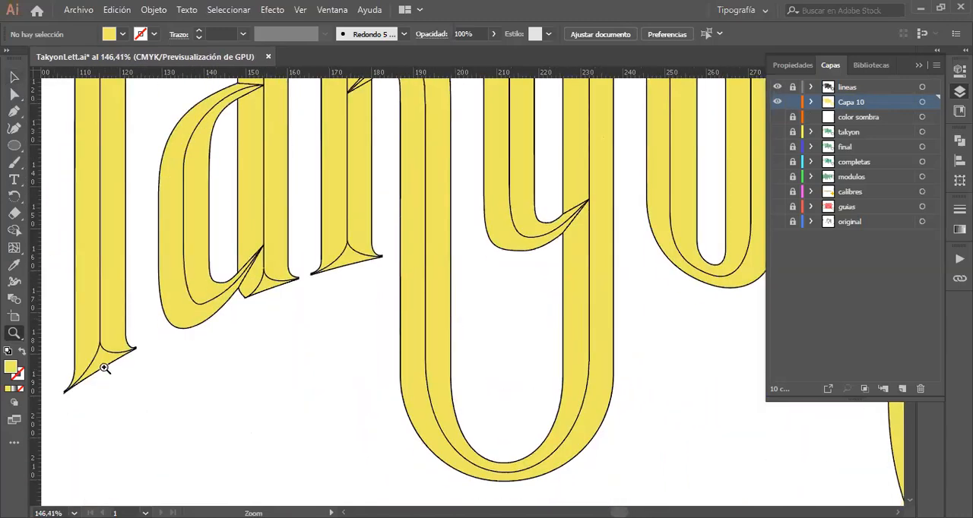
{"action": "left_click", "coordinate": [14, 77]}
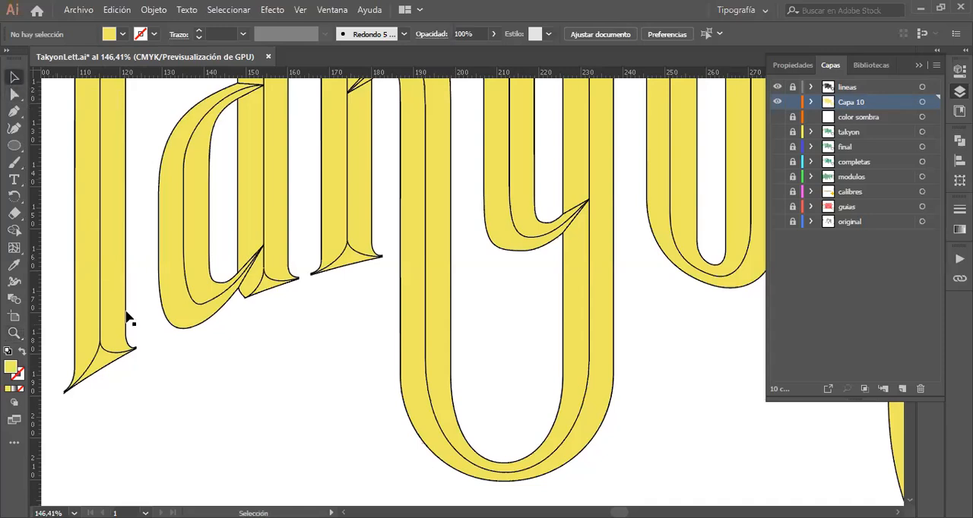
{"action": "left_click", "coordinate": [107, 363]}
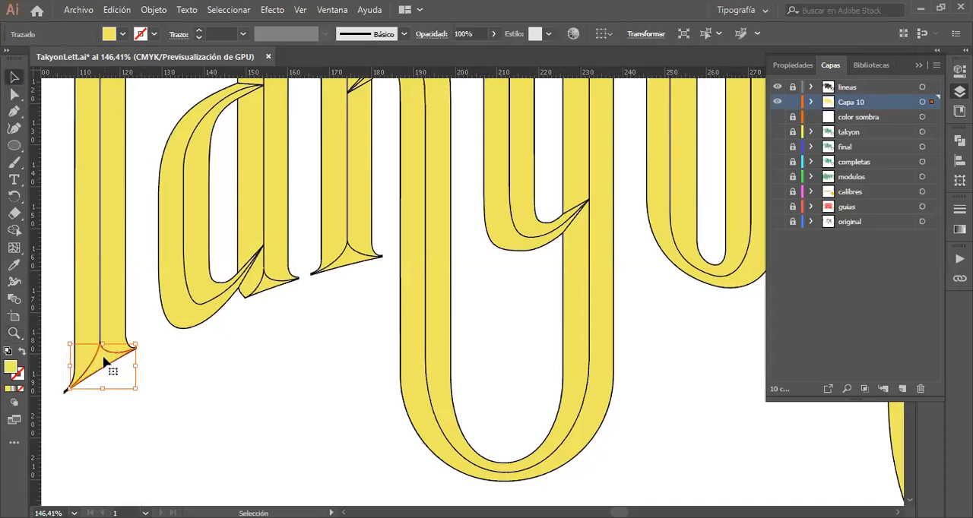
{"action": "left_click", "coordinate": [267, 289], "text": "shift"}
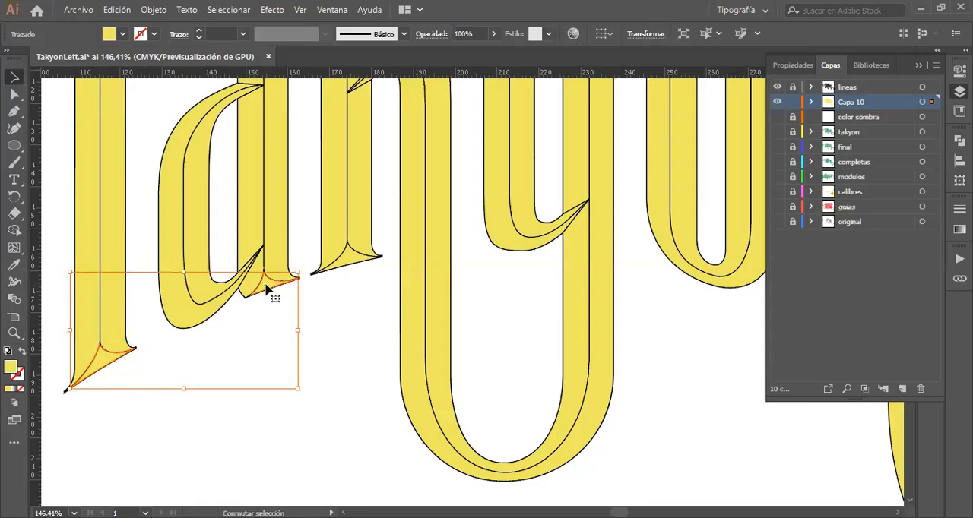
{"action": "left_click", "coordinate": [348, 257], "text": "shift"}
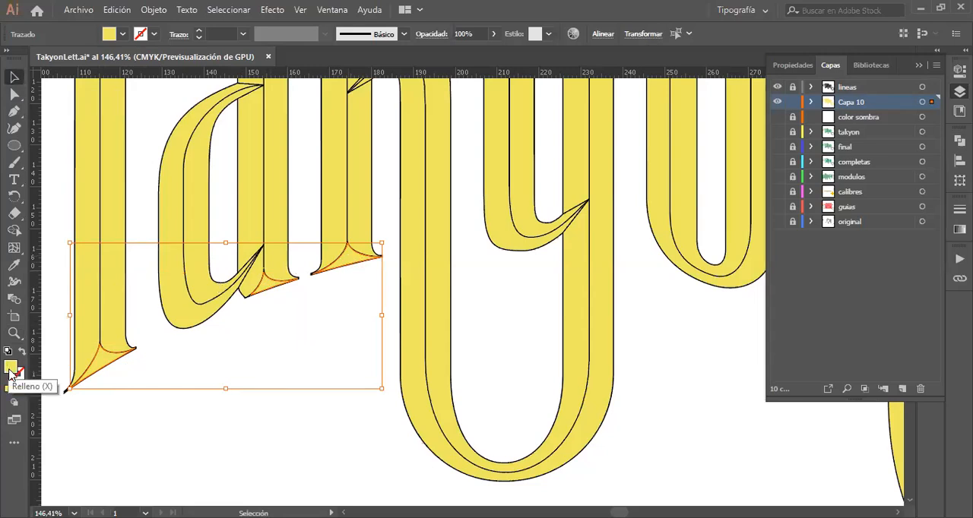
{"action": "double_click", "coordinate": [10, 370]}
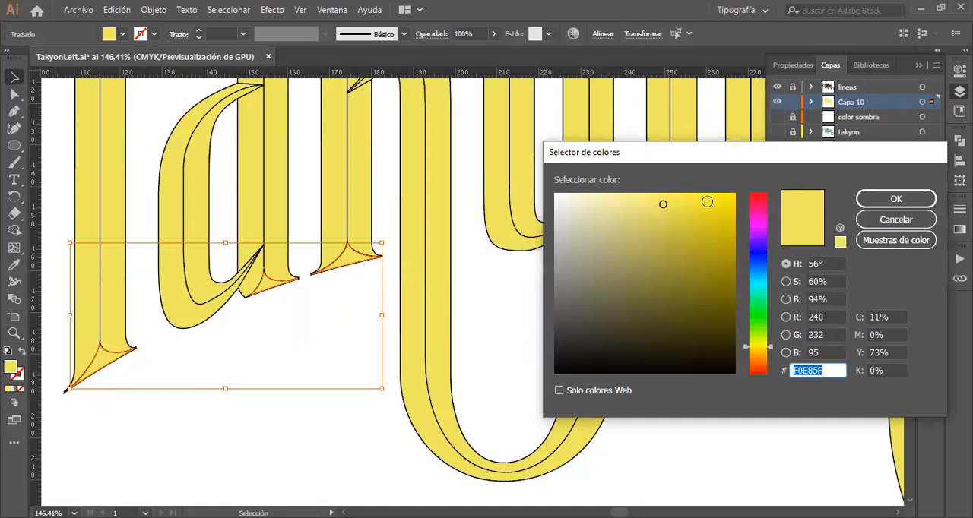
{"action": "left_click", "coordinate": [707, 202]}
{"action": "left_click_drag", "start_coordinate": [707, 202], "coordinate": [724, 220]}
{"action": "left_click", "coordinate": [903, 200]}
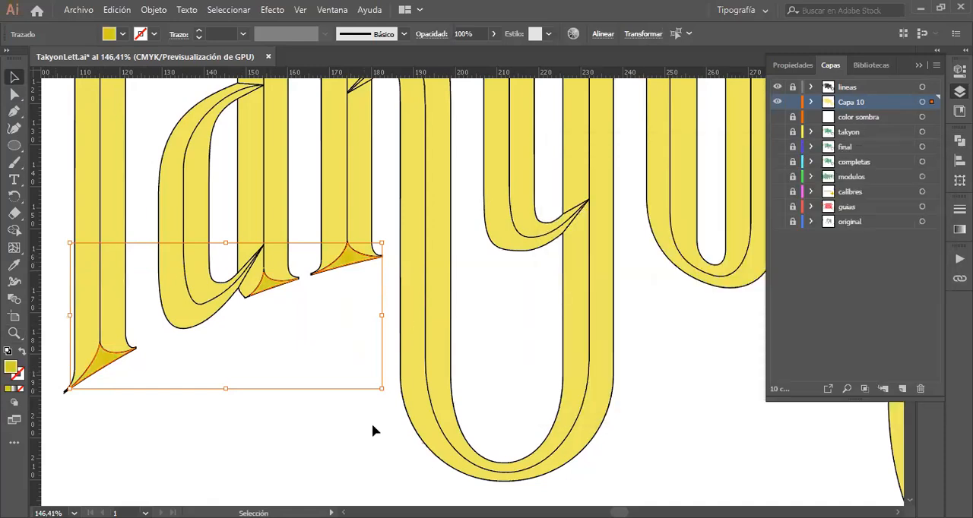
{"action": "left_click", "coordinate": [372, 431]}
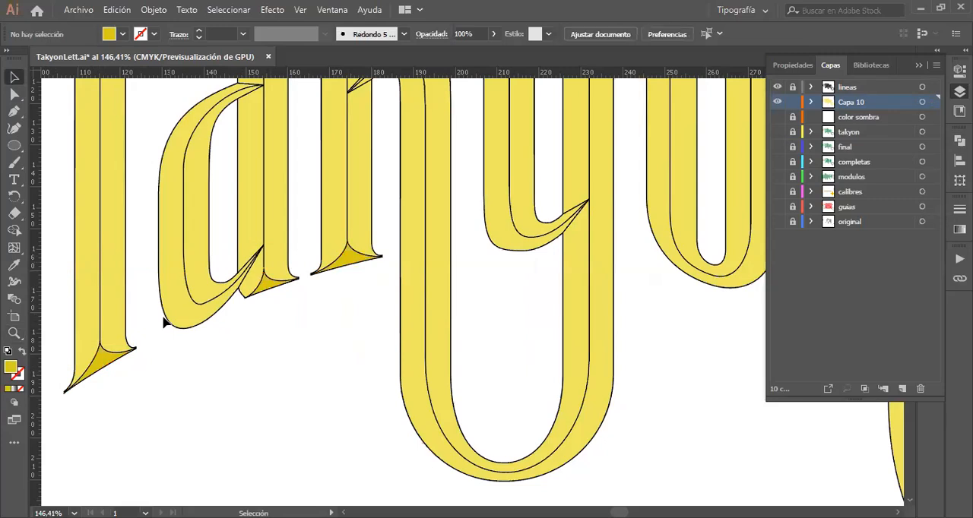
Step: Reselect the bottom serif facets of the T, a and k and set their fill to dark olive yellow 9E9010
{"action": "scroll", "coordinate": [164, 323], "scroll_direction": "up", "scroll_amount": 3}
{"action": "scroll", "coordinate": [164, 323], "scroll_direction": "left", "scroll_amount": 1}
{"action": "scroll", "coordinate": [165, 323], "scroll_direction": "right", "scroll_amount": 1}
{"action": "scroll", "coordinate": [163, 323], "scroll_direction": "left", "scroll_amount": 1}
{"action": "left_click", "coordinate": [120, 468]}
{"action": "left_click", "coordinate": [295, 390], "text": "shift"}
{"action": "left_click", "coordinate": [370, 365], "text": "shift"}
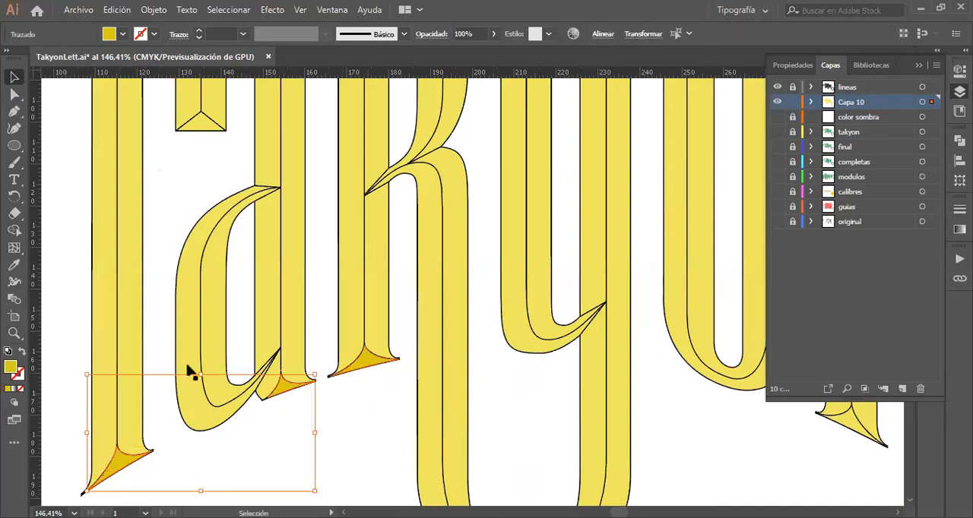
{"action": "left_click", "coordinate": [12, 368]}
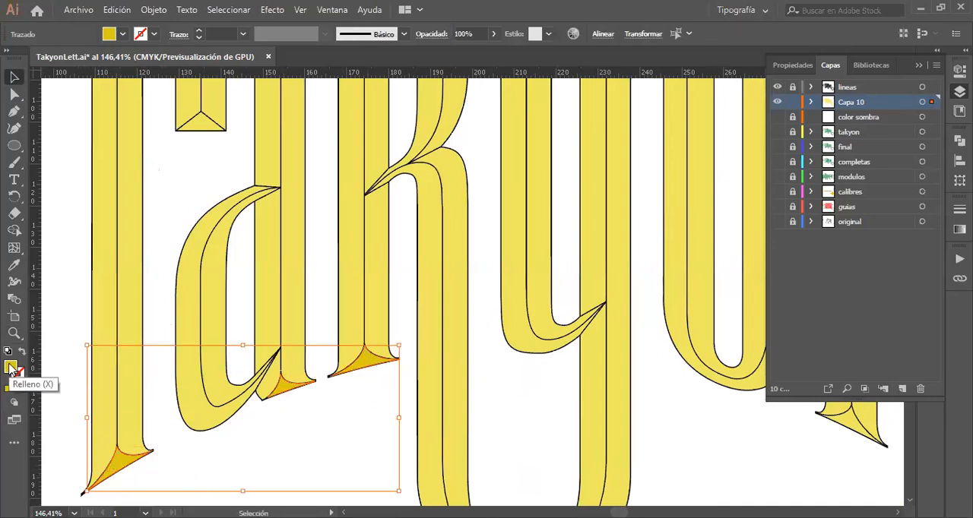
{"action": "double_click", "coordinate": [11, 368]}
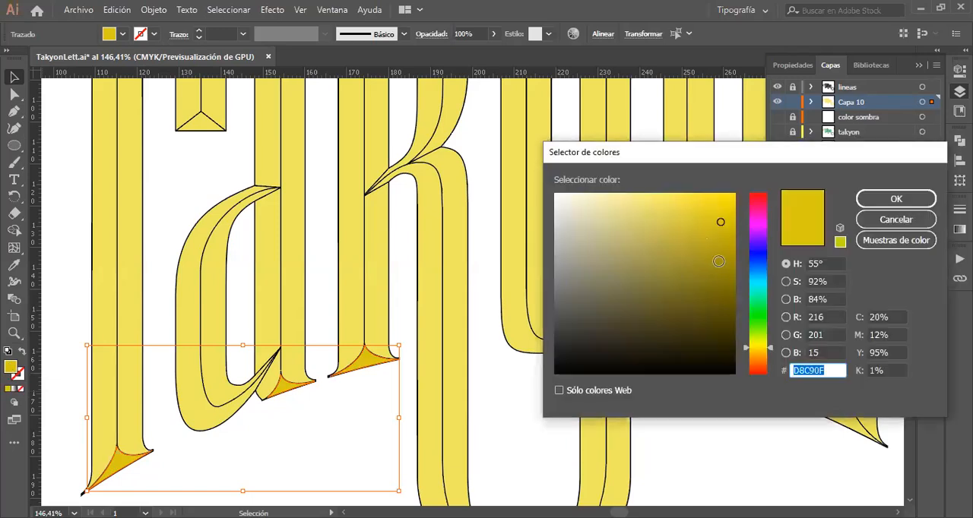
{"action": "left_click", "coordinate": [718, 261]}
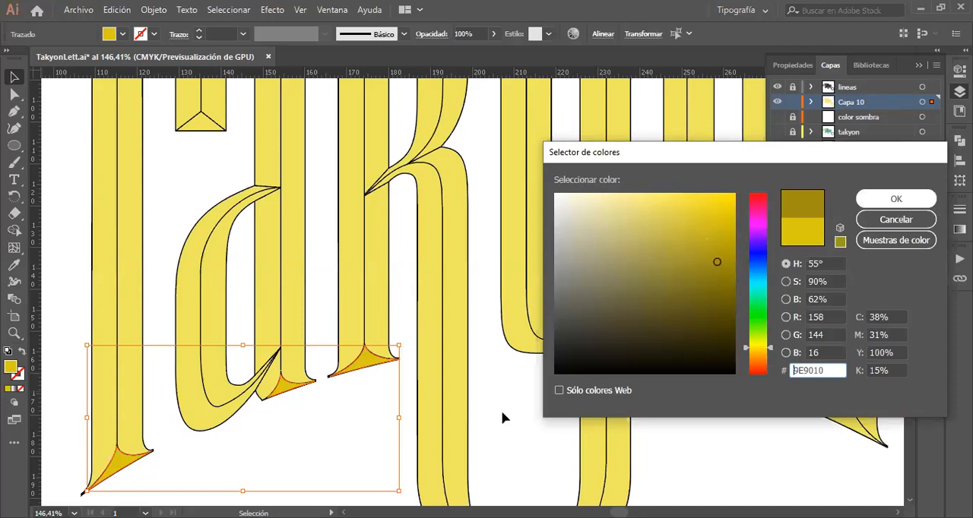
{"action": "key", "text": "Return"}
{"action": "scroll", "coordinate": [532, 413], "scroll_direction": "right", "scroll_amount": 3}
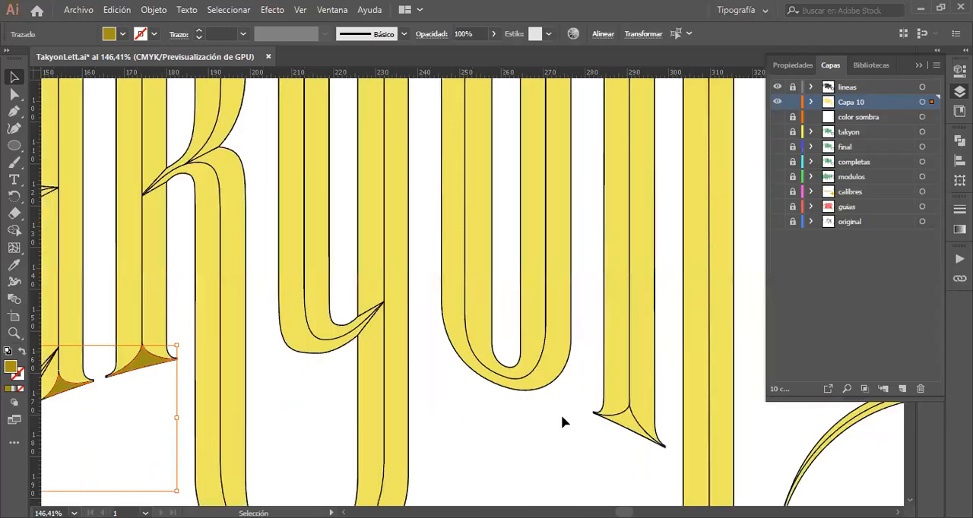
Step: Fill the bottom serif facet of the n's left stem with the dark olive sampled from the k's serif
{"action": "left_click", "coordinate": [626, 429]}
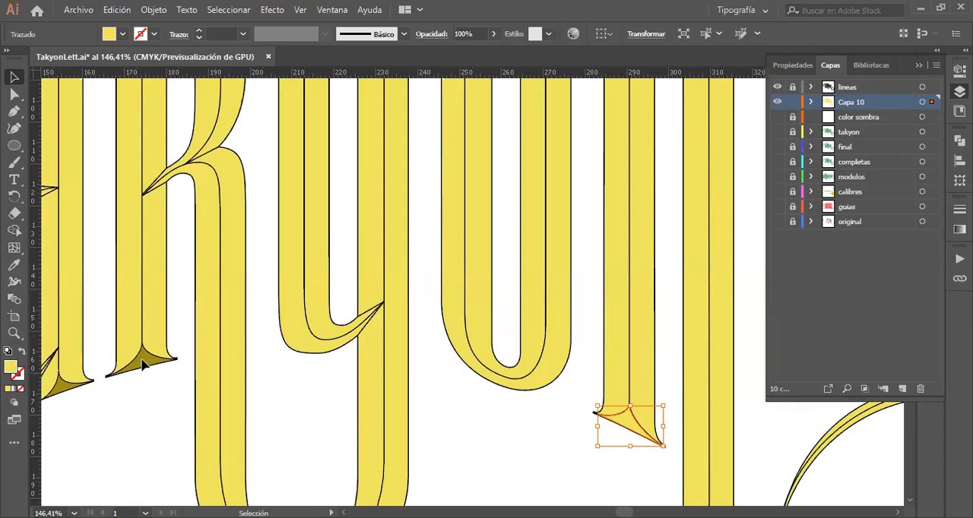
{"action": "key", "text": "i"}
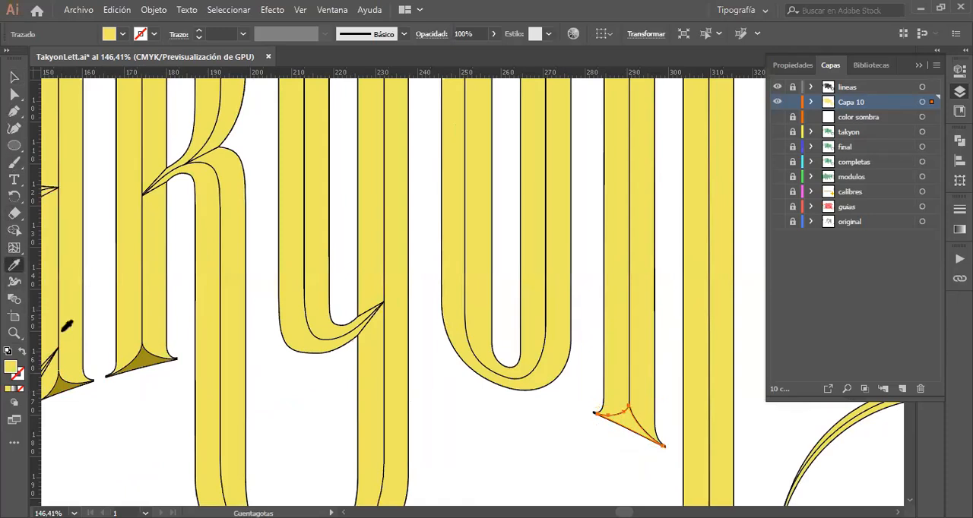
{"action": "left_click", "coordinate": [147, 357]}
{"action": "left_click", "coordinate": [146, 356]}
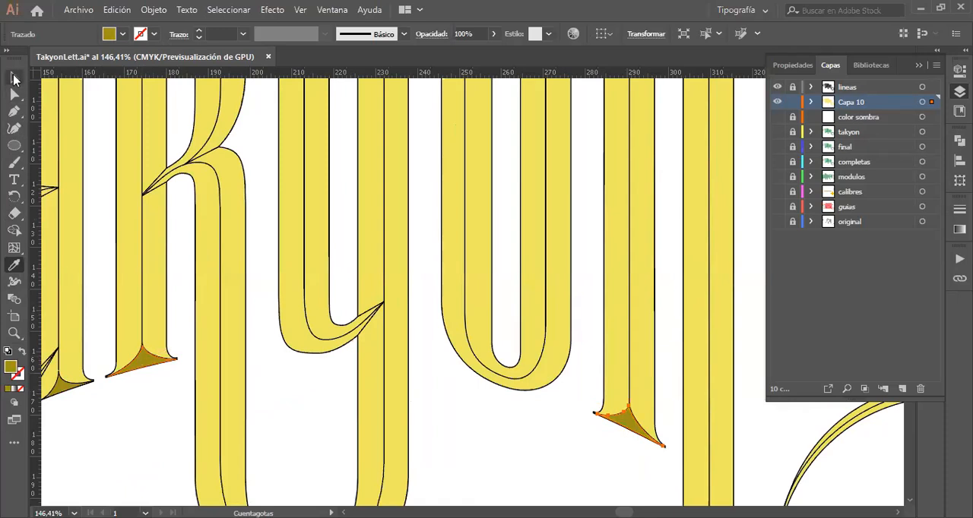
{"action": "left_click", "coordinate": [265, 328]}
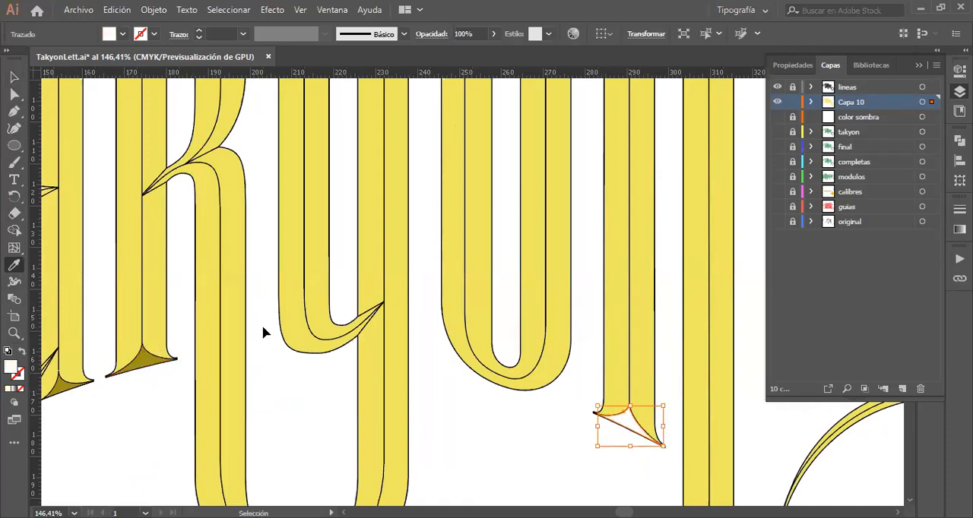
{"action": "key", "text": "ctrl+z"}
{"action": "left_click", "coordinate": [15, 79]}
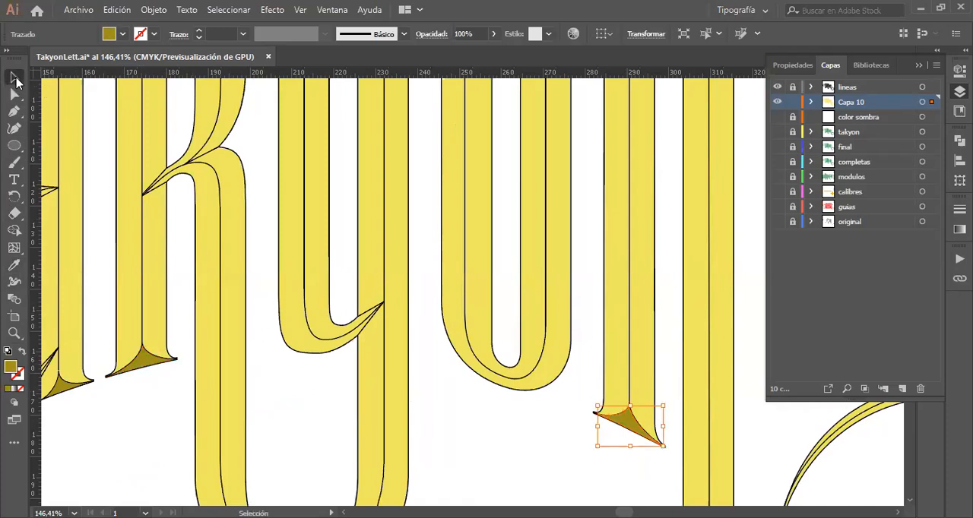
Step: Set the fill of the inner facet of the a's lower bowl to the darker yellow D8CA12
{"action": "scroll", "coordinate": [238, 280], "scroll_direction": "left", "scroll_amount": 3}
{"action": "scroll", "coordinate": [238, 280], "scroll_direction": "up", "scroll_amount": 2}
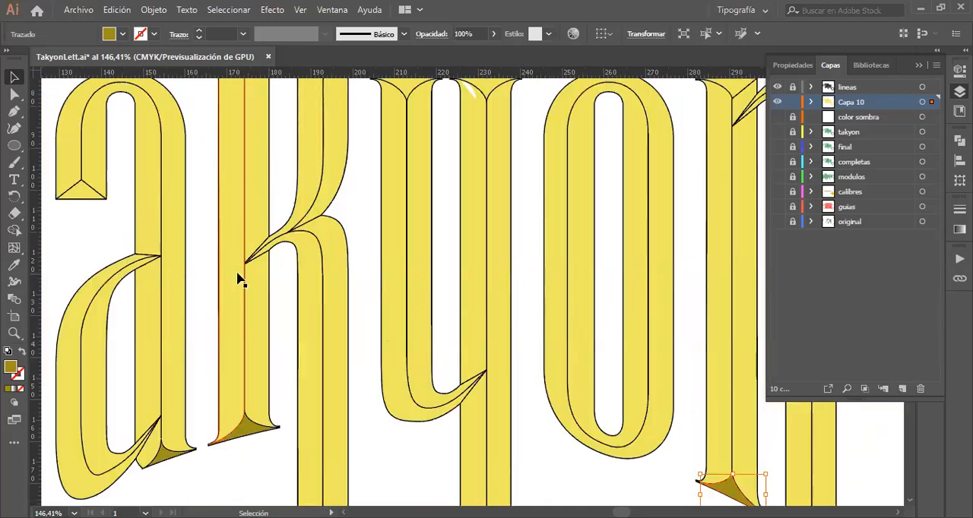
{"action": "scroll", "coordinate": [238, 280], "scroll_direction": "left", "scroll_amount": 4}
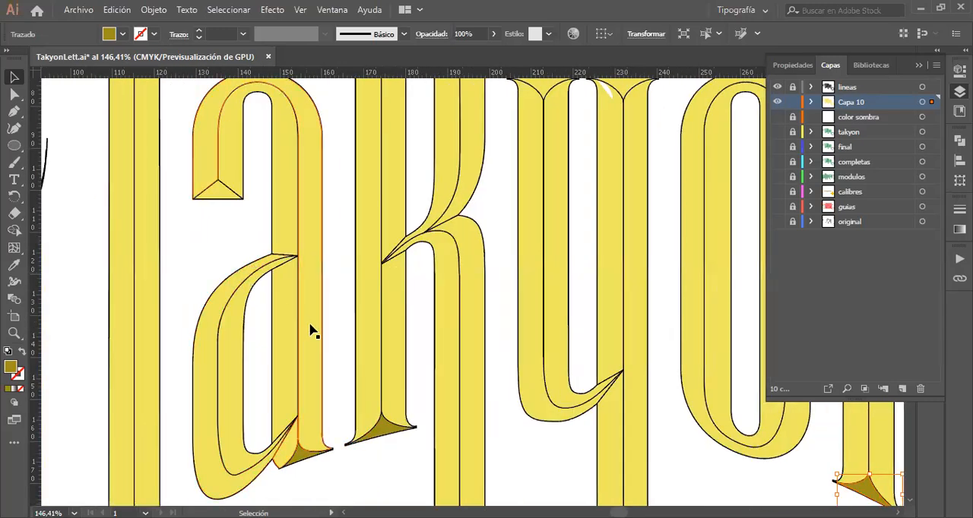
{"action": "left_click", "coordinate": [227, 368]}
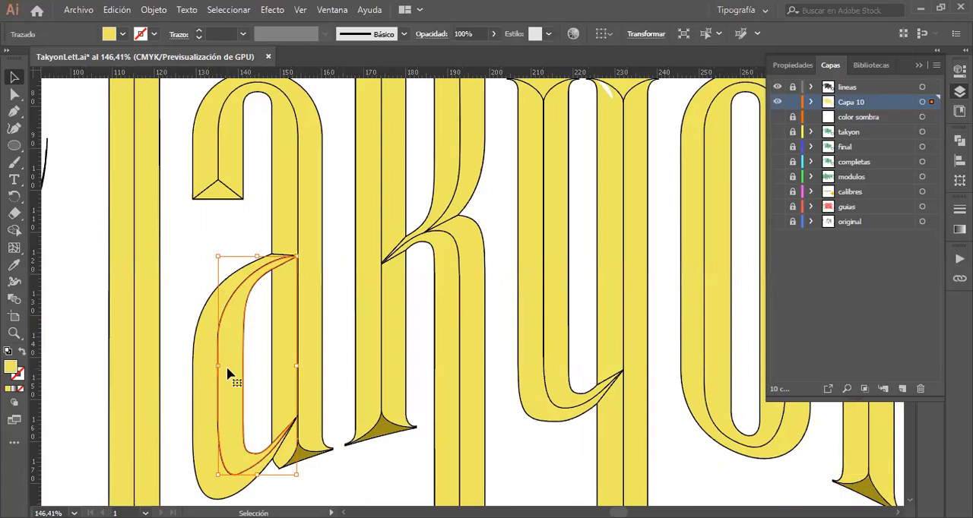
{"action": "double_click", "coordinate": [10, 368]}
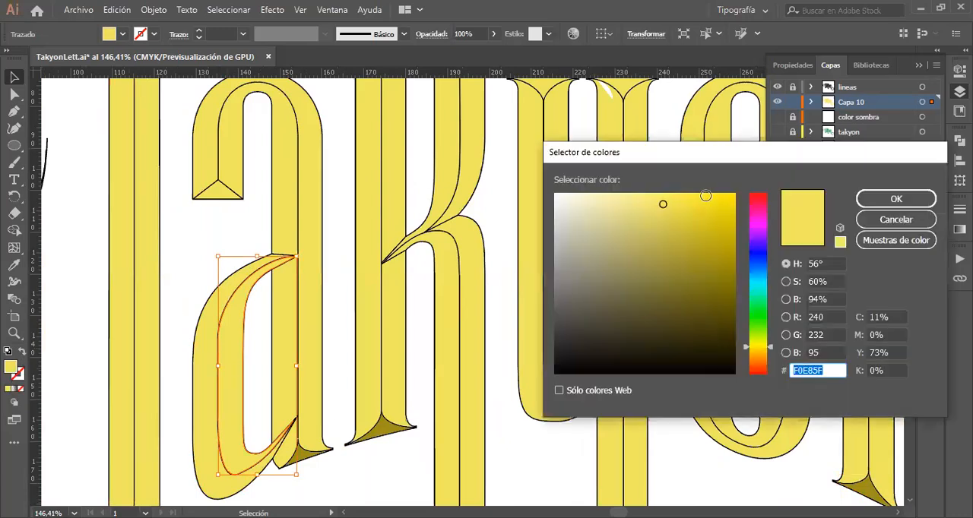
{"action": "left_click_drag", "start_coordinate": [701, 223], "coordinate": [722, 219]}
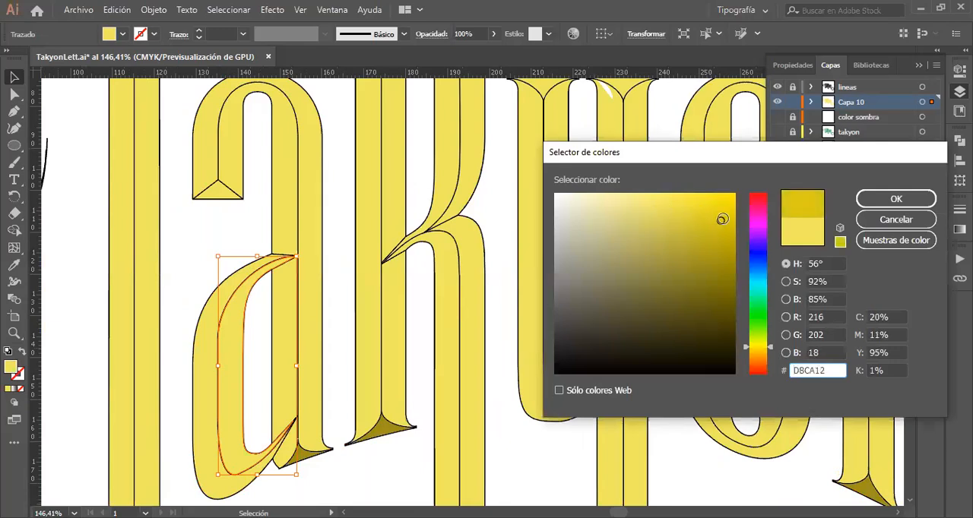
{"action": "left_click", "coordinate": [914, 201]}
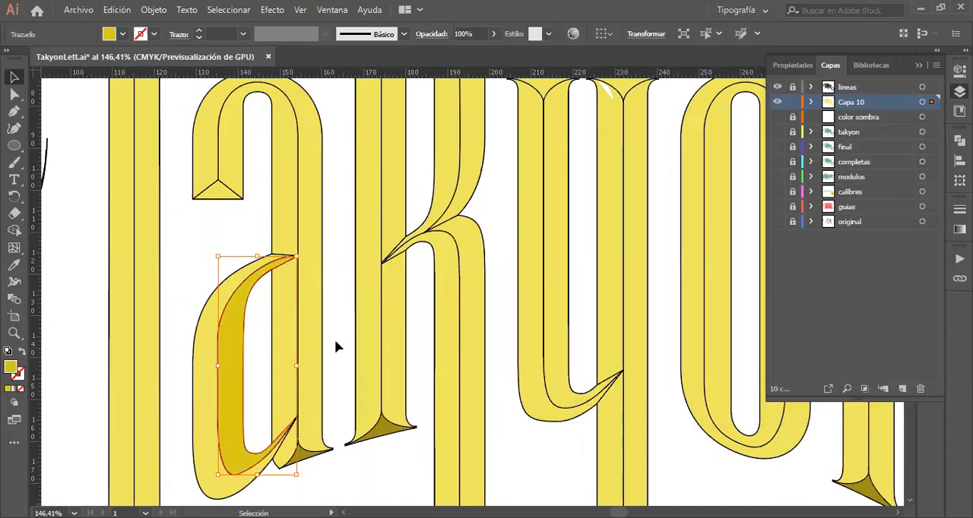
Step: Fill the a's outer arch and right stem facet with the darker yellow sampled from its bowl
{"action": "left_click", "coordinate": [316, 337]}
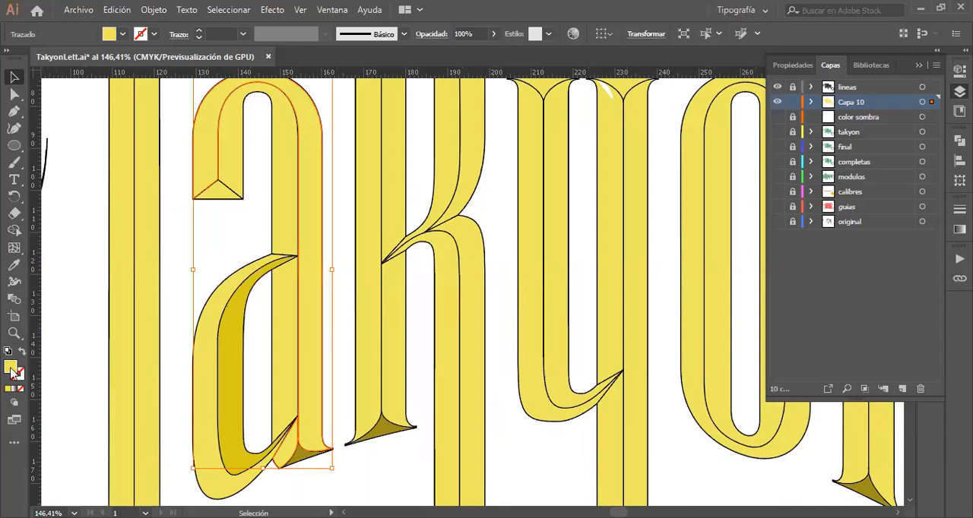
{"action": "key", "text": "i"}
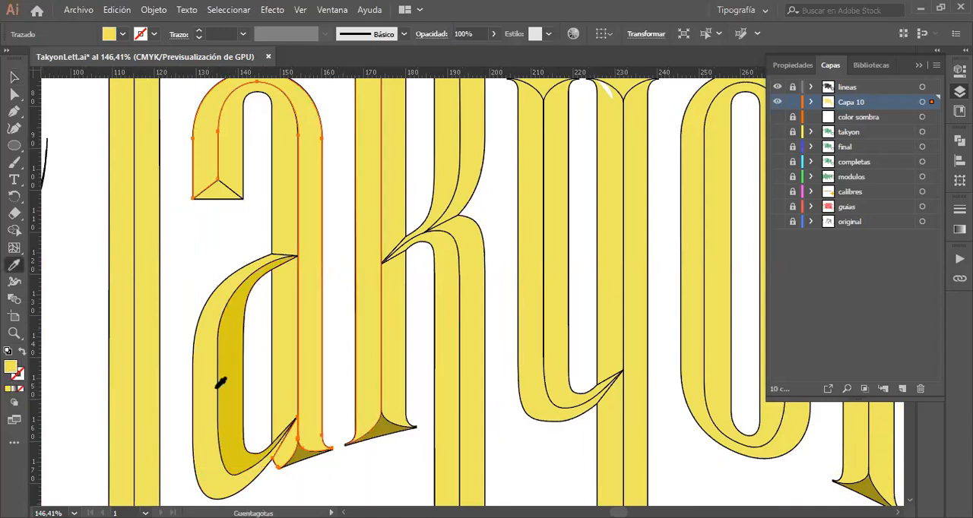
{"action": "left_click", "coordinate": [235, 382]}
{"action": "left_click", "coordinate": [149, 364]}
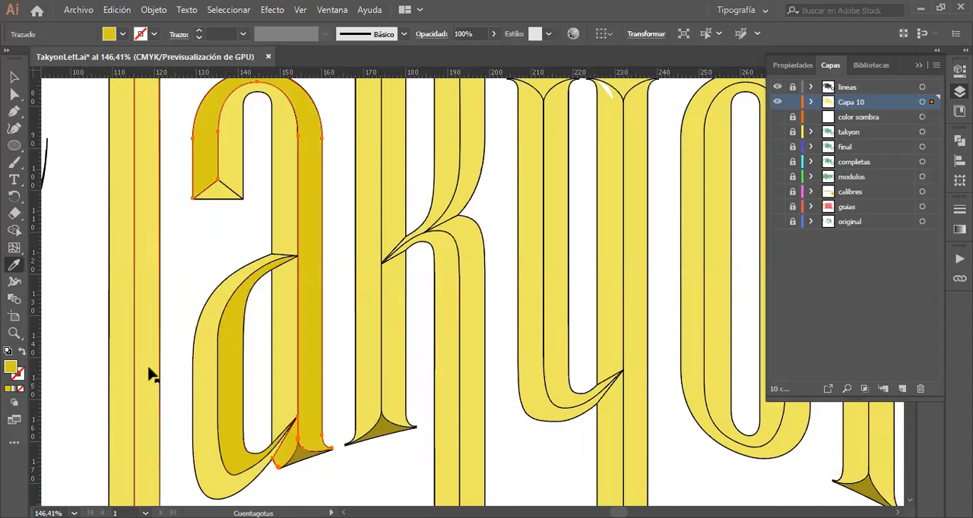
{"action": "key", "text": "v"}
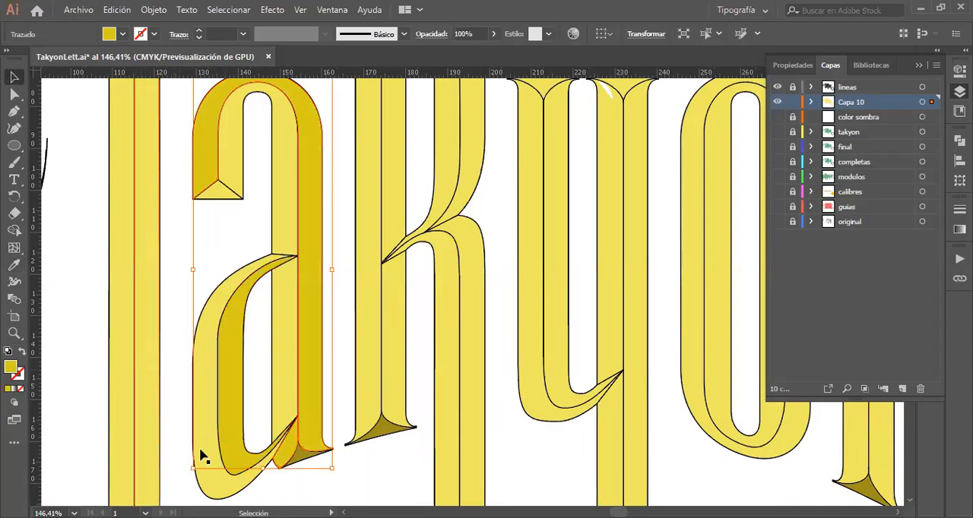
{"action": "left_click", "coordinate": [320, 490]}
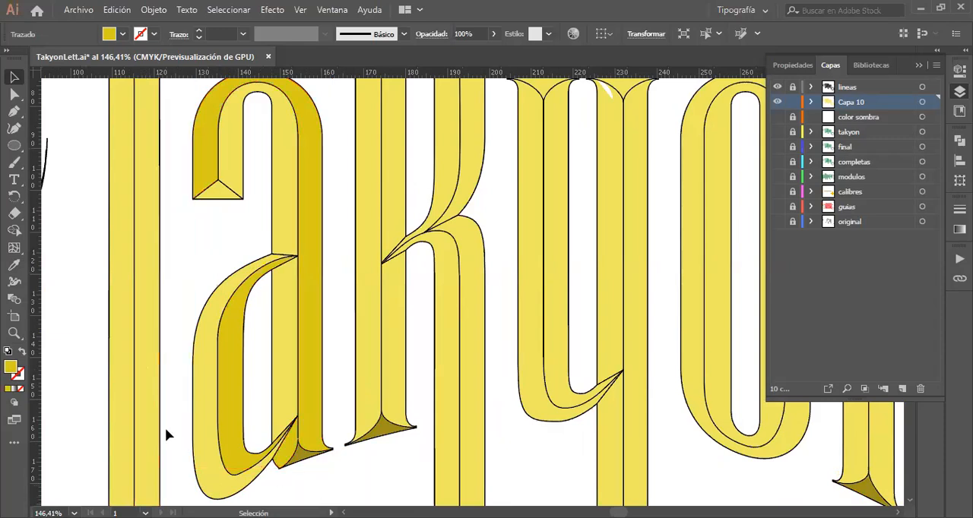
Step: Fill the right facets of the T stem, k lower stem and k leg, plus the y's left tail facet, with the a's darker yellow
{"action": "left_click", "coordinate": [148, 422]}
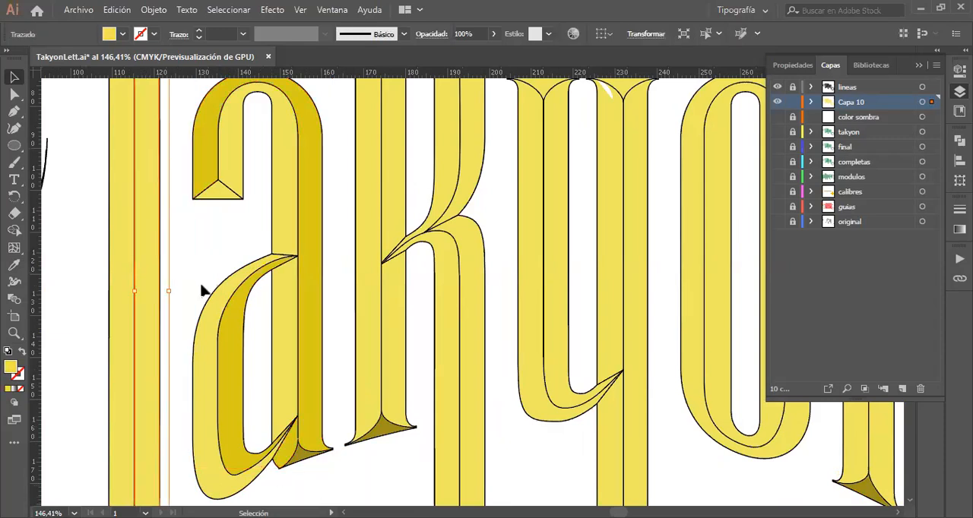
{"action": "left_click", "coordinate": [394, 347], "text": "shift"}
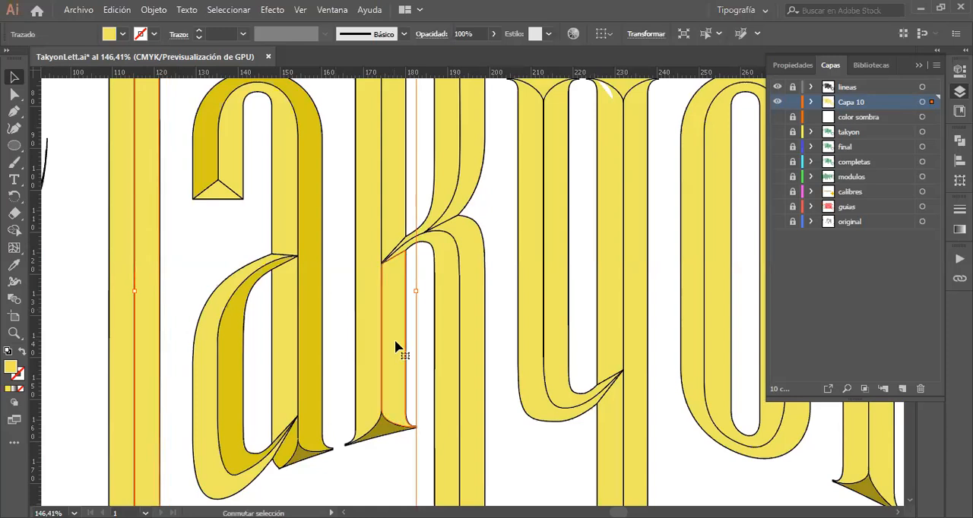
{"action": "left_click", "coordinate": [473, 313], "text": "shift"}
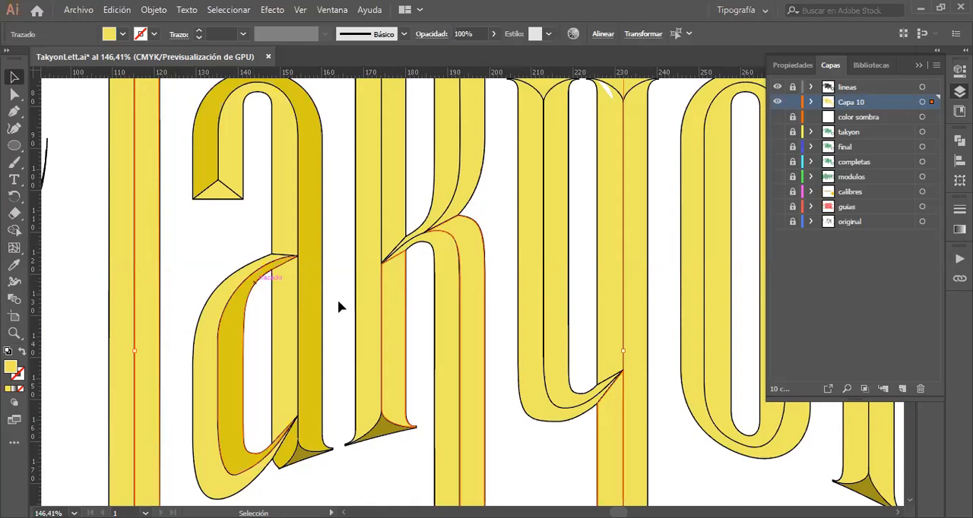
{"action": "key", "text": "i"}
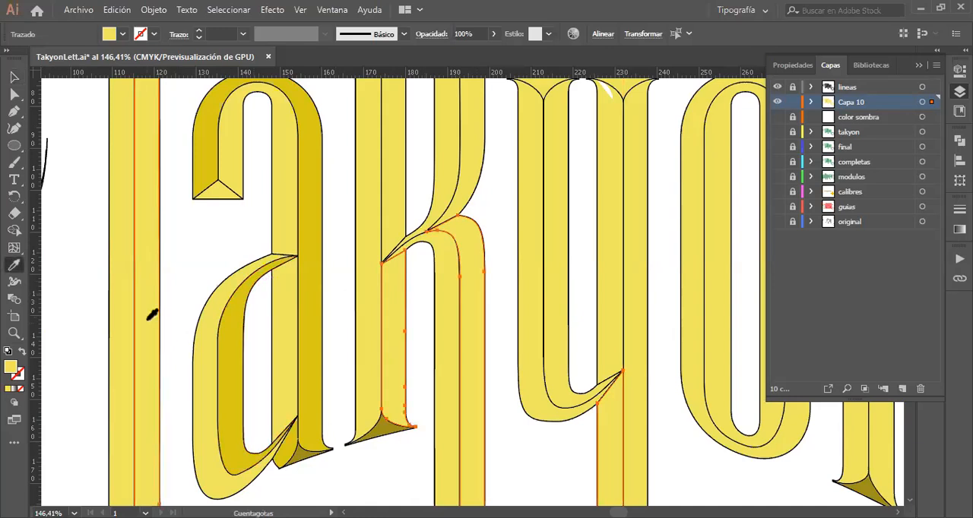
{"action": "left_click", "coordinate": [237, 322]}
{"action": "left_click", "coordinate": [237, 321]}
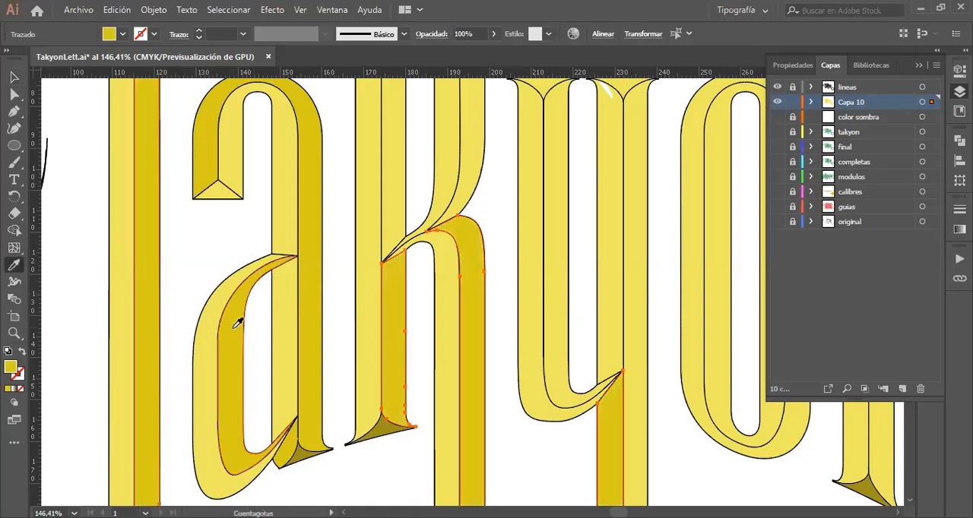
Step: Fill the lower facets of the T's swash crossbar, on both sides of the stem, with the dark olive of the T's bottom serif
{"action": "scroll", "coordinate": [237, 322], "scroll_direction": "right", "scroll_amount": 2}
{"action": "scroll", "coordinate": [237, 322], "scroll_direction": "left", "scroll_amount": 3}
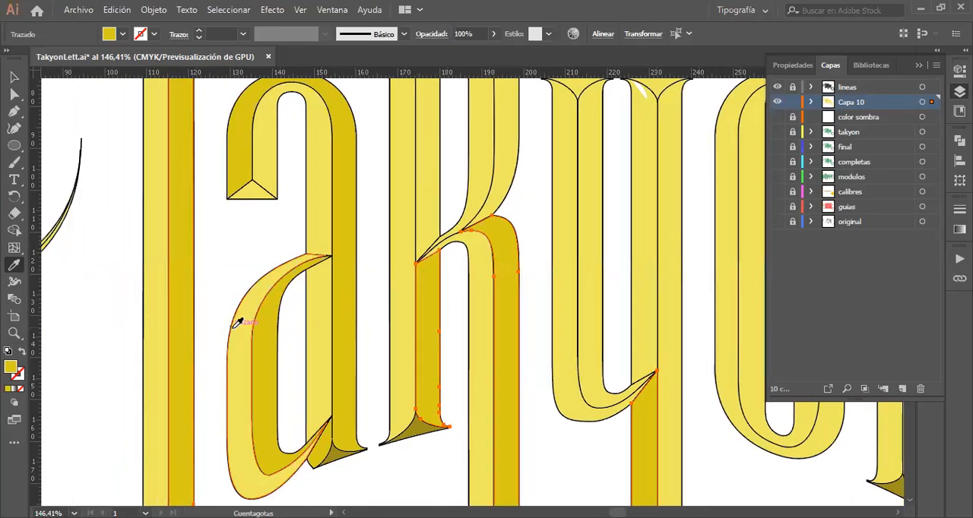
{"action": "scroll", "coordinate": [237, 323], "scroll_direction": "right", "scroll_amount": 5}
{"action": "scroll", "coordinate": [237, 322], "scroll_direction": "up", "scroll_amount": 3}
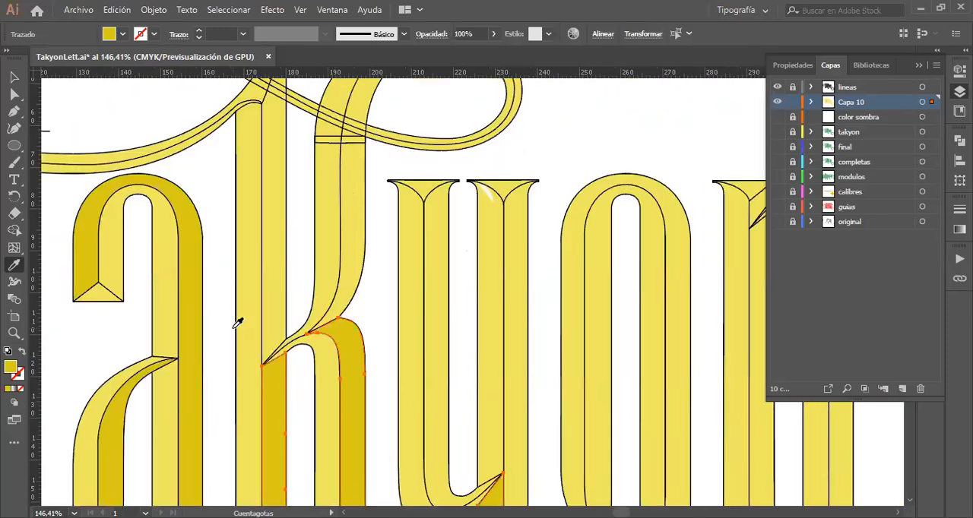
{"action": "scroll", "coordinate": [237, 323], "scroll_direction": "left", "scroll_amount": 10}
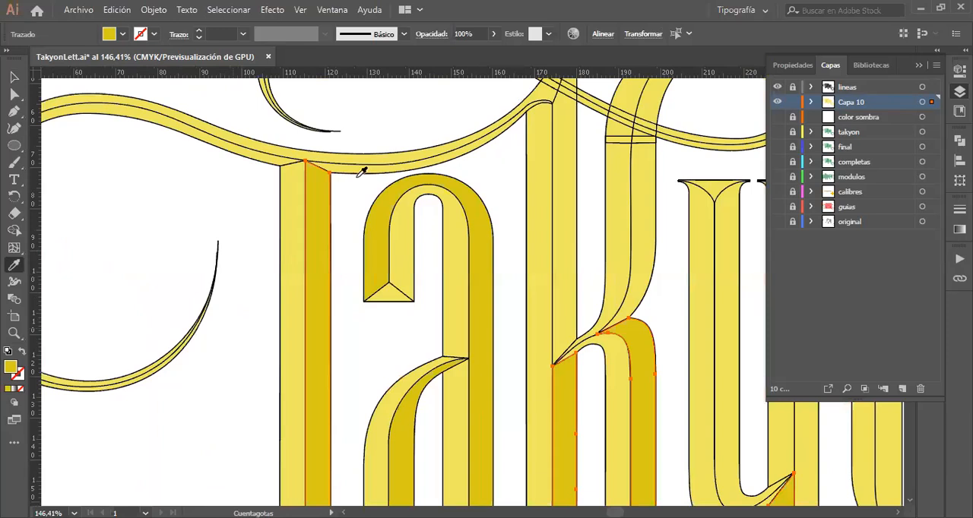
{"action": "left_click", "coordinate": [13, 78]}
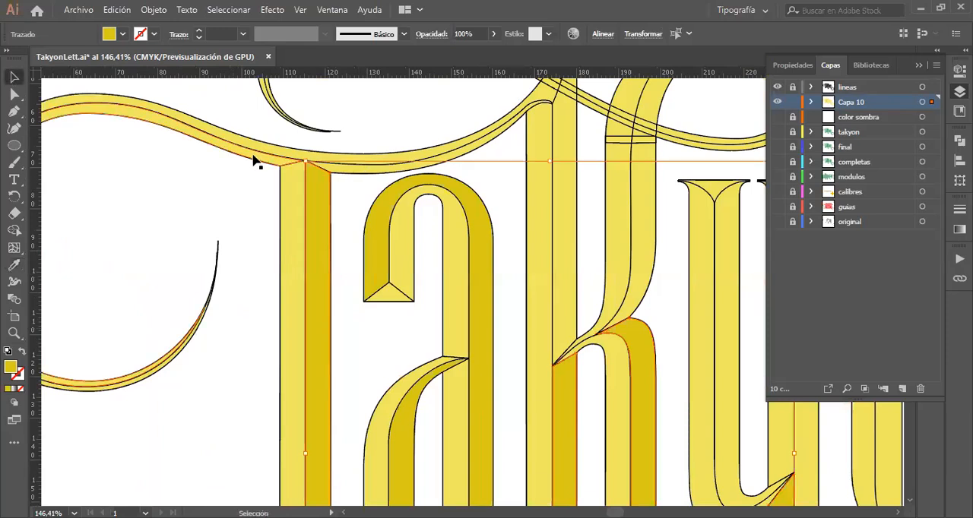
{"action": "left_click", "coordinate": [327, 188]}
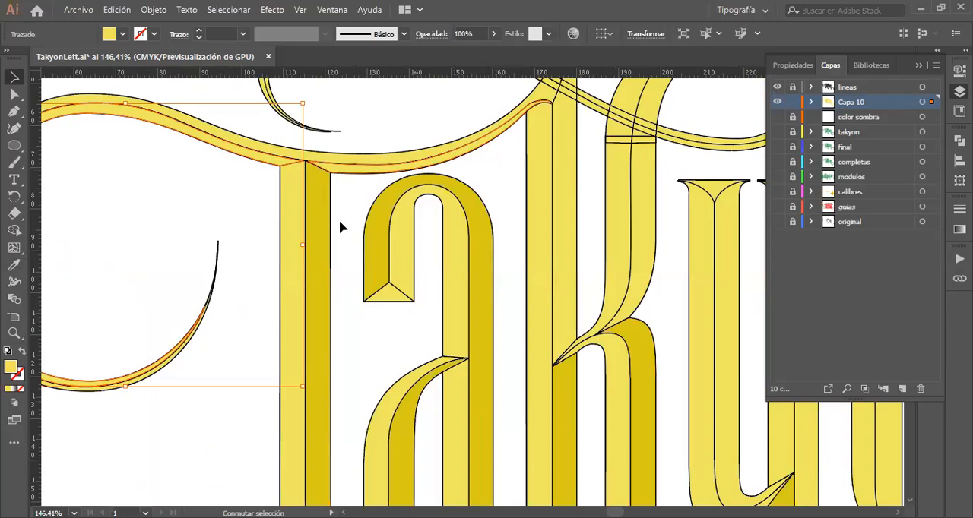
{"action": "scroll", "coordinate": [341, 226], "scroll_direction": "down", "scroll_amount": 5}
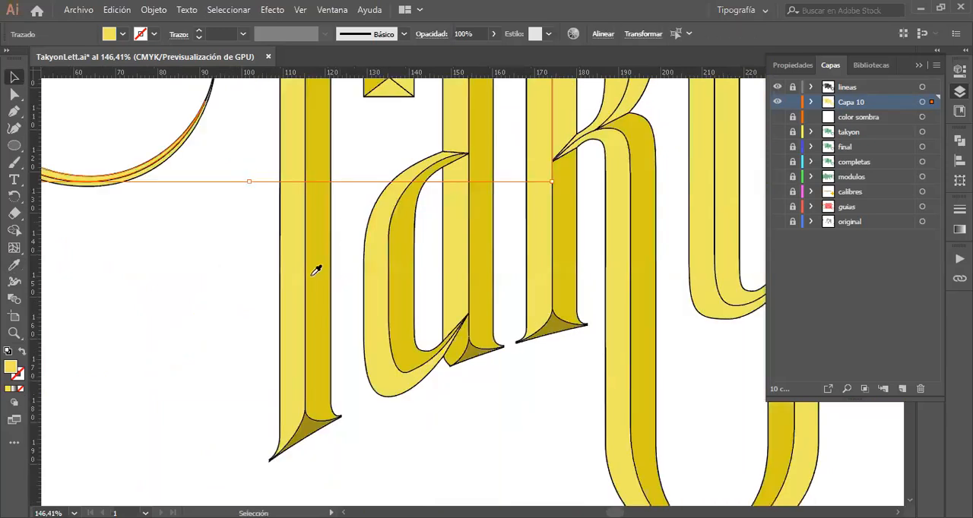
{"action": "key", "text": "i"}
{"action": "scroll", "coordinate": [311, 379], "scroll_direction": "down", "scroll_amount": 1}
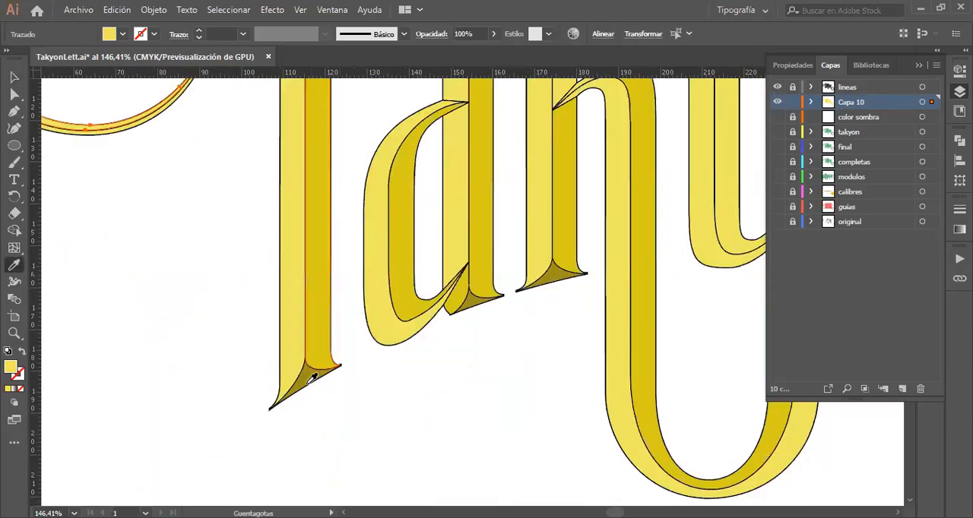
{"action": "left_click", "coordinate": [307, 377]}
{"action": "scroll", "coordinate": [311, 373], "scroll_direction": "up", "scroll_amount": 8}
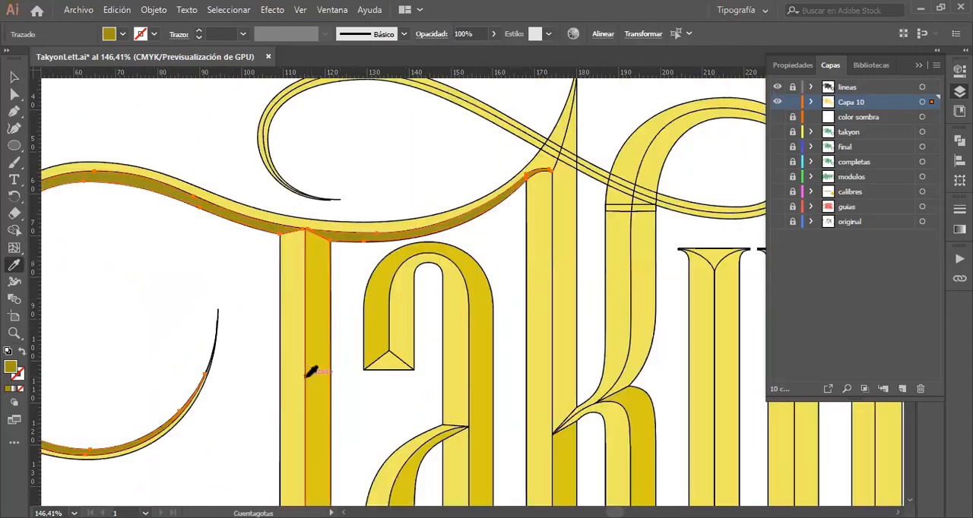
{"action": "scroll", "coordinate": [311, 373], "scroll_direction": "left", "scroll_amount": 3}
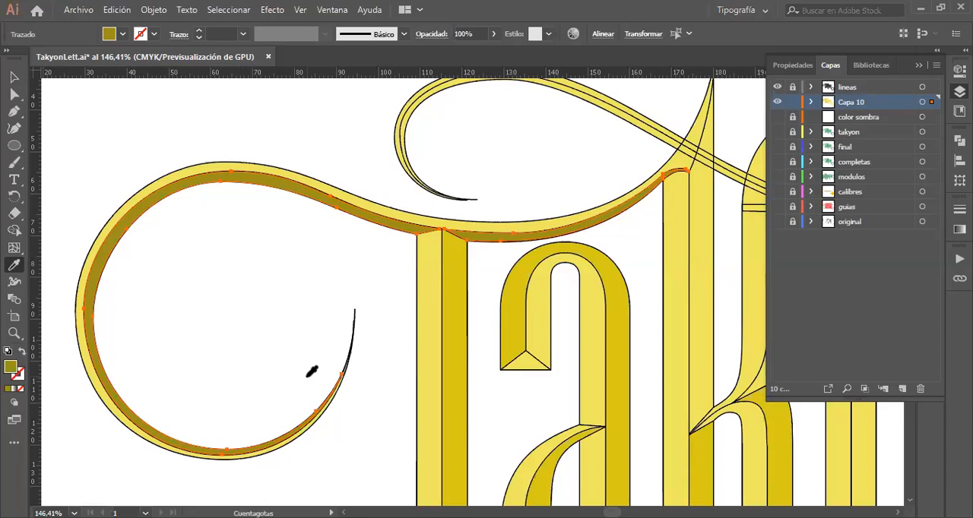
Step: Fill the right facets of the k's upper stem and pointed tip with the darker yellow sampled from the a's right stem
{"action": "scroll", "coordinate": [280, 405], "scroll_direction": "right", "scroll_amount": 5}
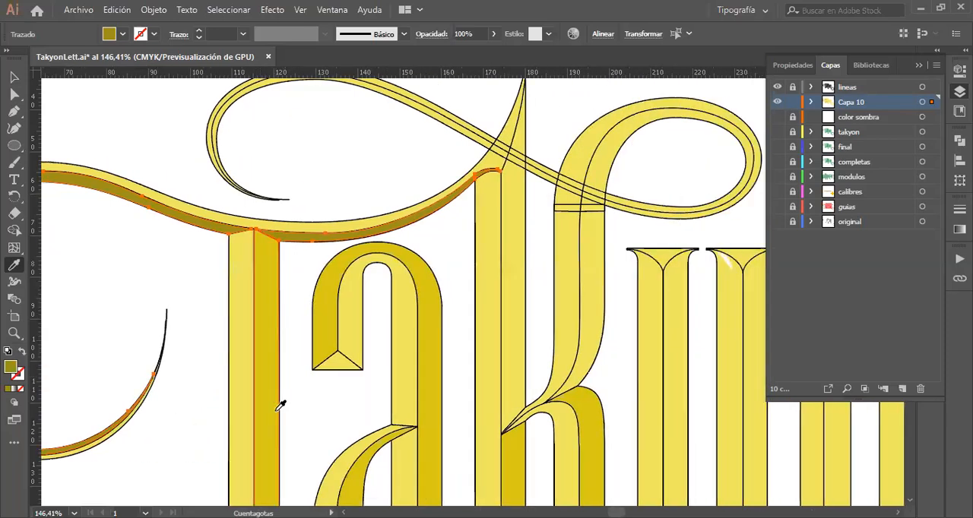
{"action": "left_click", "coordinate": [18, 78]}
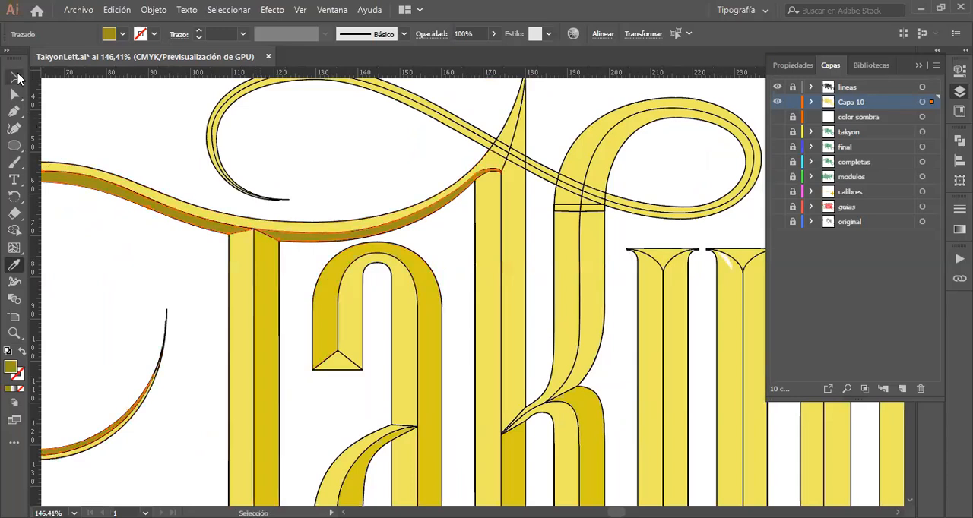
{"action": "left_click", "coordinate": [512, 263]}
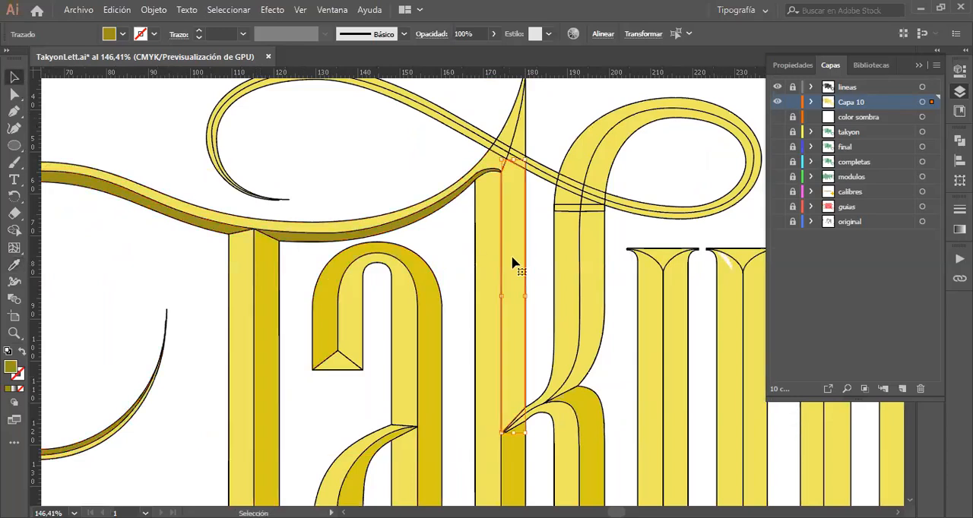
{"action": "left_click", "coordinate": [520, 145], "text": "shift"}
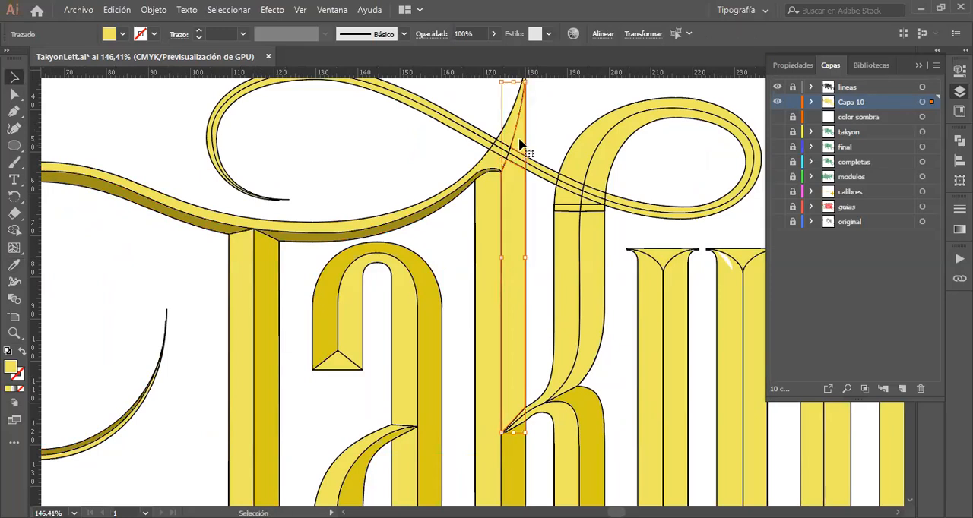
{"action": "key", "text": "i"}
{"action": "left_click", "coordinate": [362, 312]}
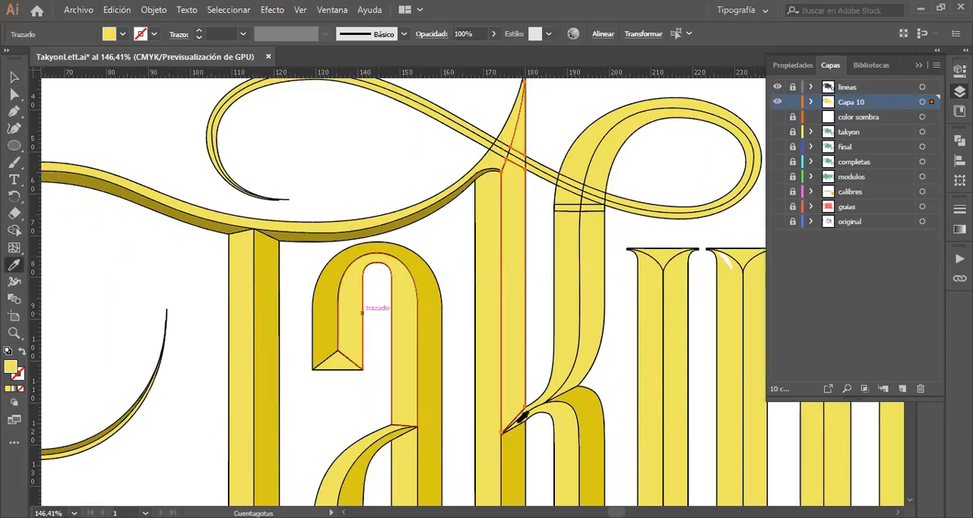
{"action": "left_click", "coordinate": [435, 333]}
{"action": "key", "text": "v"}
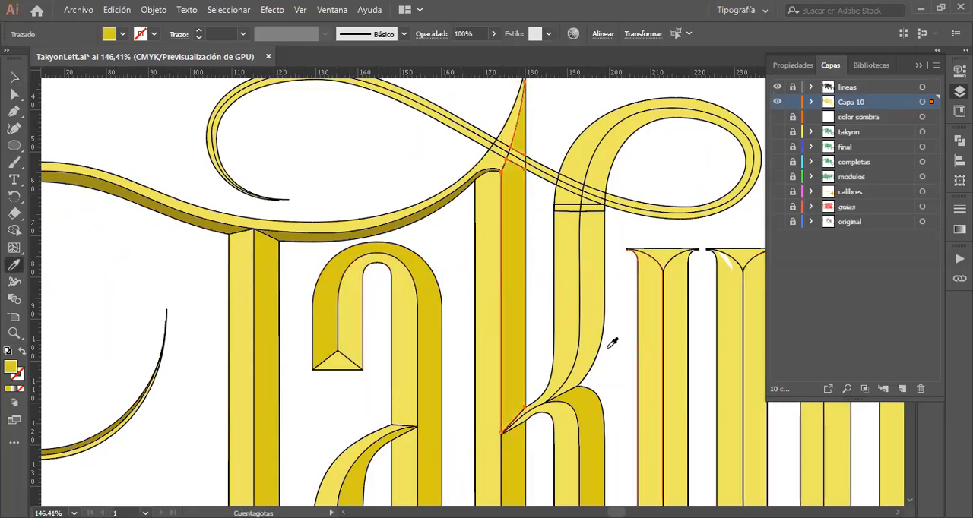
Step: Fill the inner facet of the k's upper arm and its loop with the a's darker yellow
{"action": "left_click", "coordinate": [15, 78]}
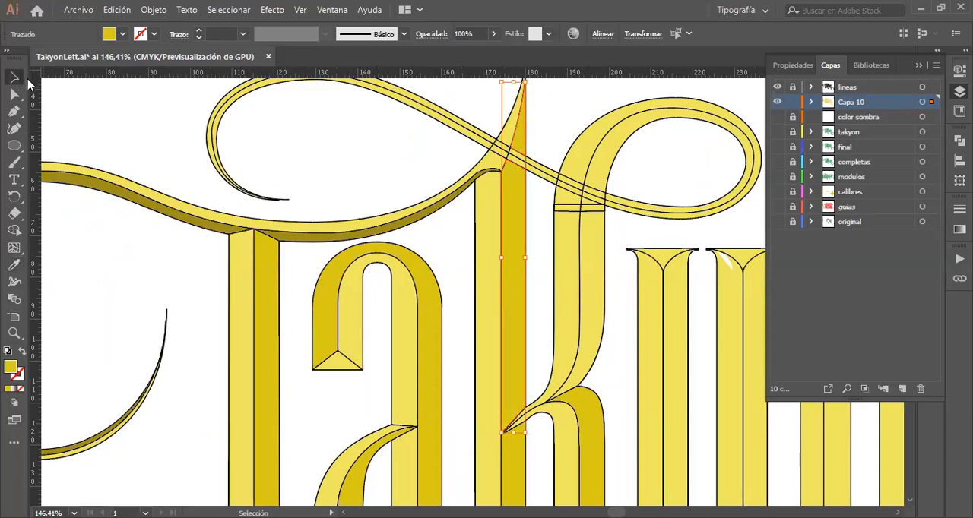
{"action": "left_click", "coordinate": [596, 270]}
{"action": "left_click", "coordinate": [610, 168], "text": "shift"}
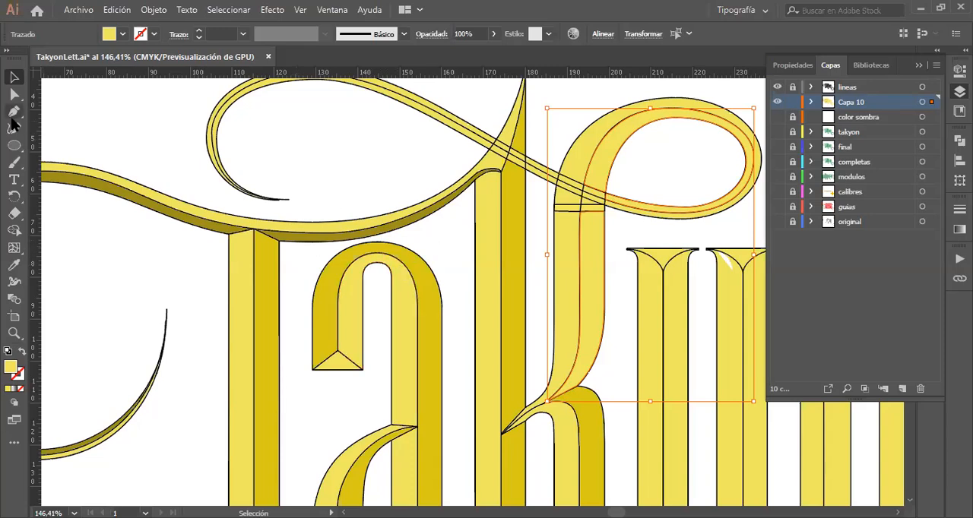
{"action": "key", "text": "i"}
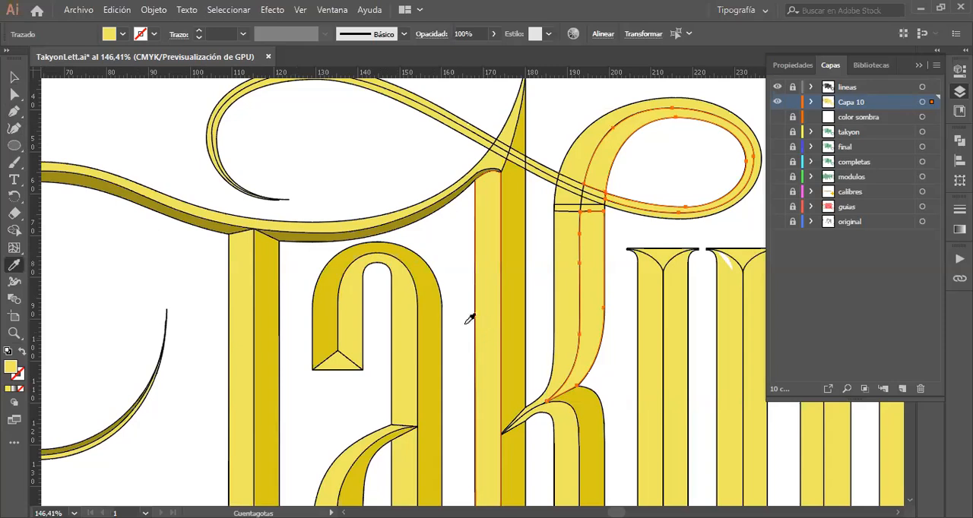
{"action": "left_click", "coordinate": [436, 320]}
{"action": "scroll", "coordinate": [436, 319], "scroll_direction": "right", "scroll_amount": 6}
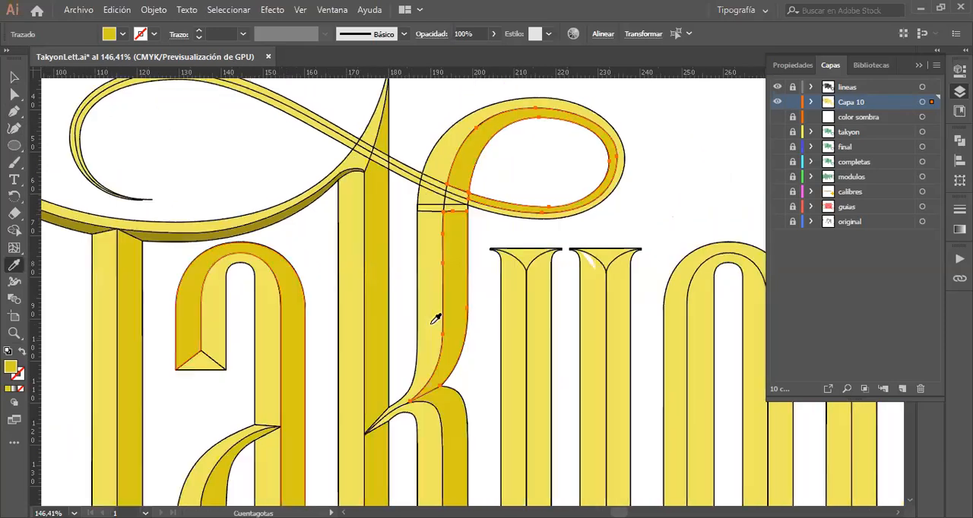
Step: Fill the y's left-stem inner facet and the facet joining the k's leg to the y's right stem with the k leg's darker yellow
{"action": "scroll", "coordinate": [436, 320], "scroll_direction": "down", "scroll_amount": 4}
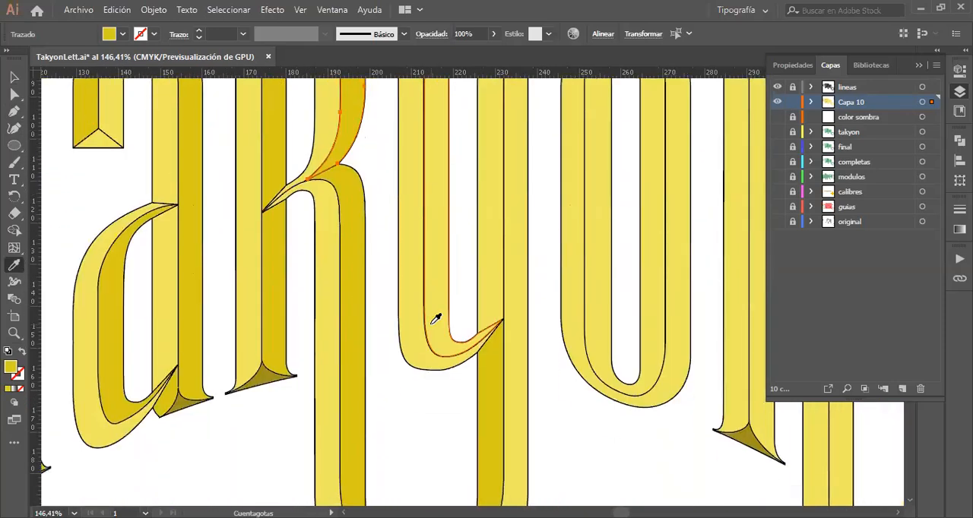
{"action": "scroll", "coordinate": [436, 319], "scroll_direction": "up", "scroll_amount": 3}
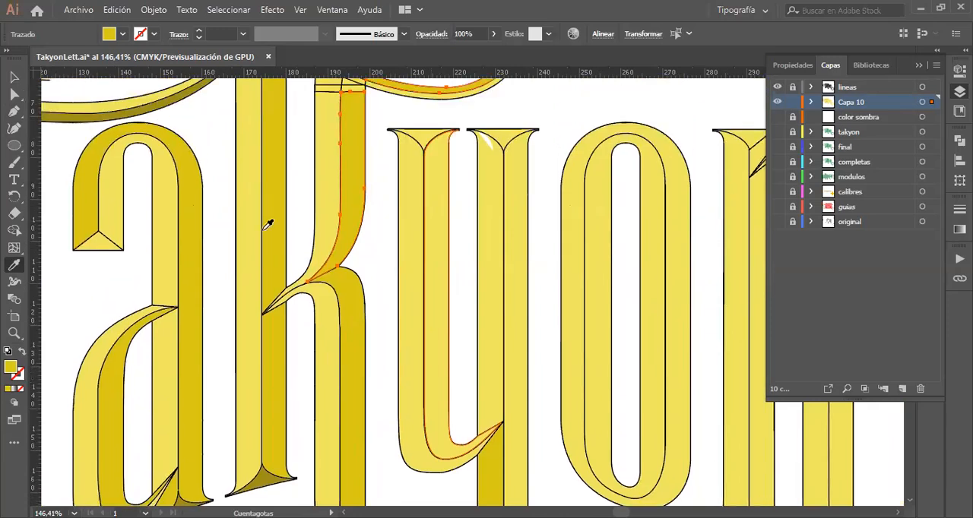
{"action": "left_click", "coordinate": [14, 79]}
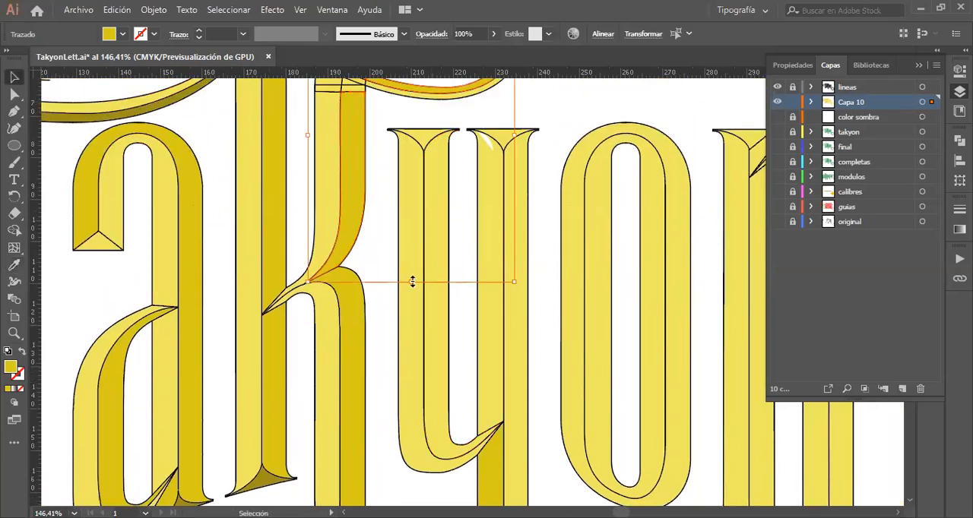
{"action": "left_click", "coordinate": [439, 315]}
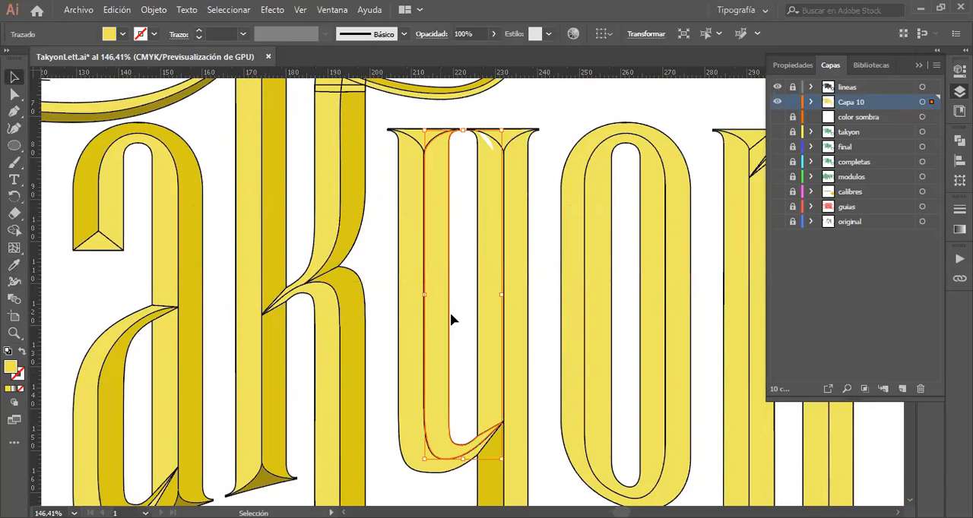
{"action": "left_click", "coordinate": [521, 321], "text": "shift"}
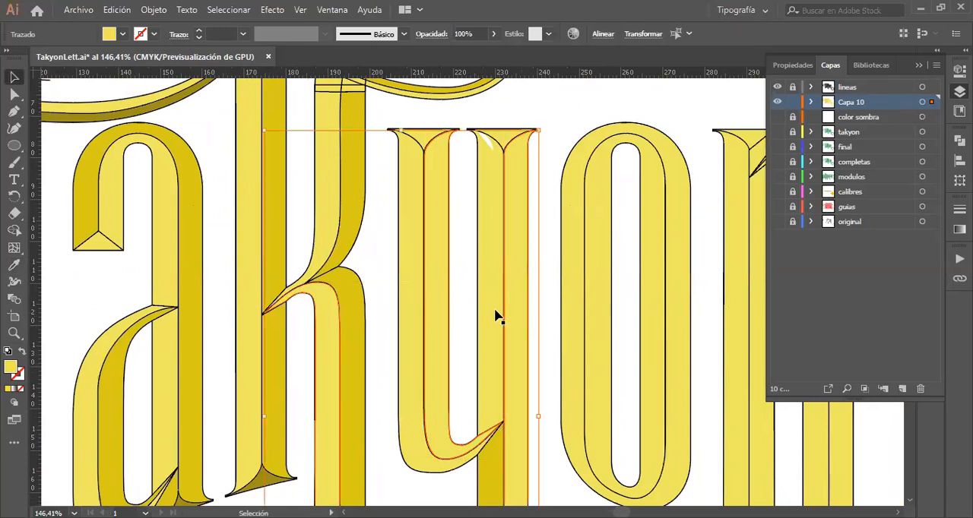
{"action": "key", "text": "i"}
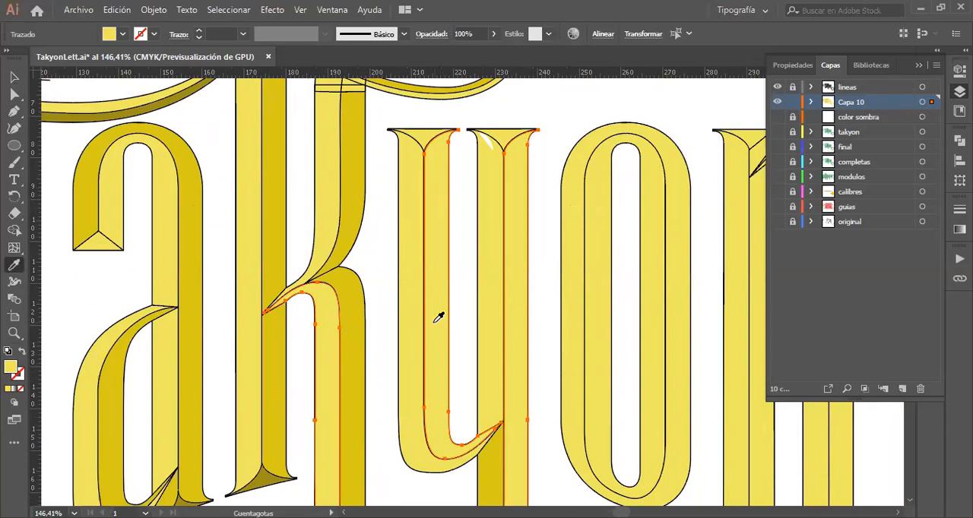
{"action": "left_click", "coordinate": [360, 323]}
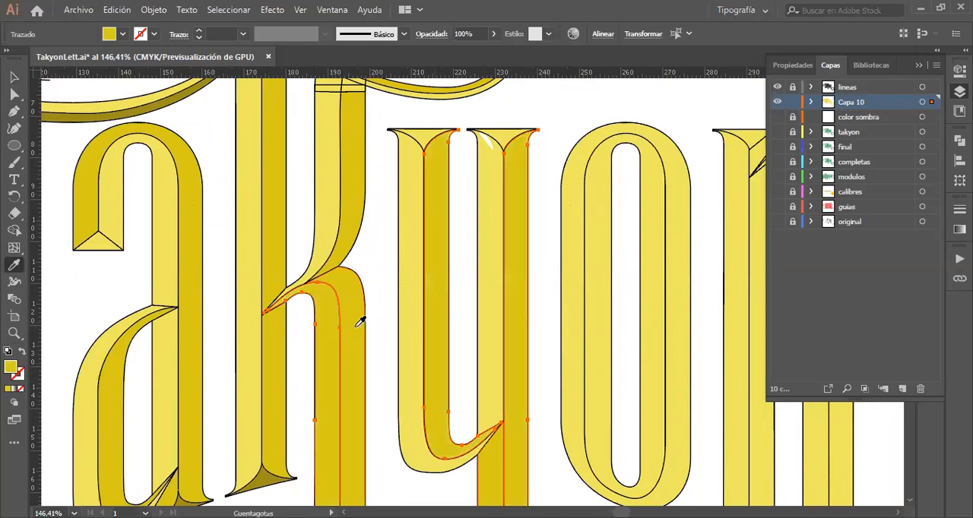
Step: Fill the right facet of the n's left stem and the outer facet of its arch and tail with the y's darker yellow
{"action": "scroll", "coordinate": [361, 322], "scroll_direction": "right", "scroll_amount": 8}
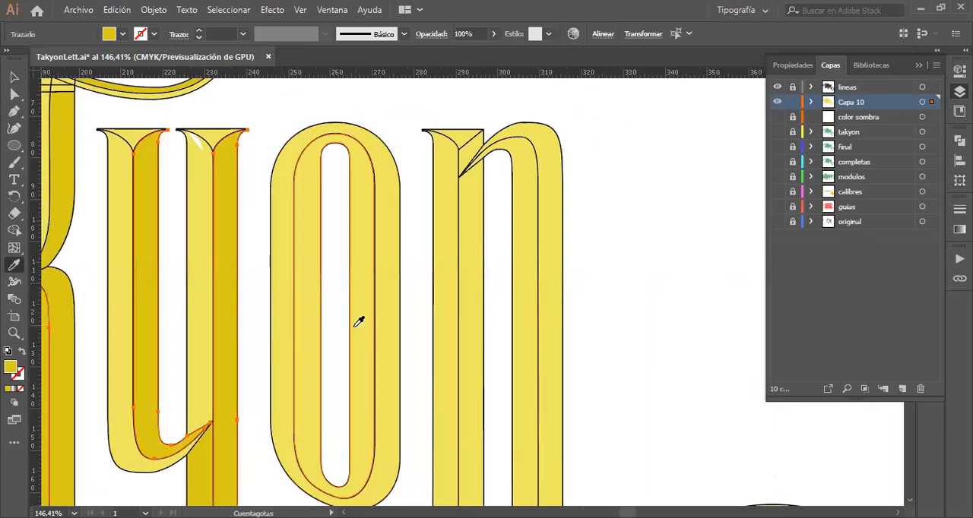
{"action": "left_click", "coordinate": [14, 78]}
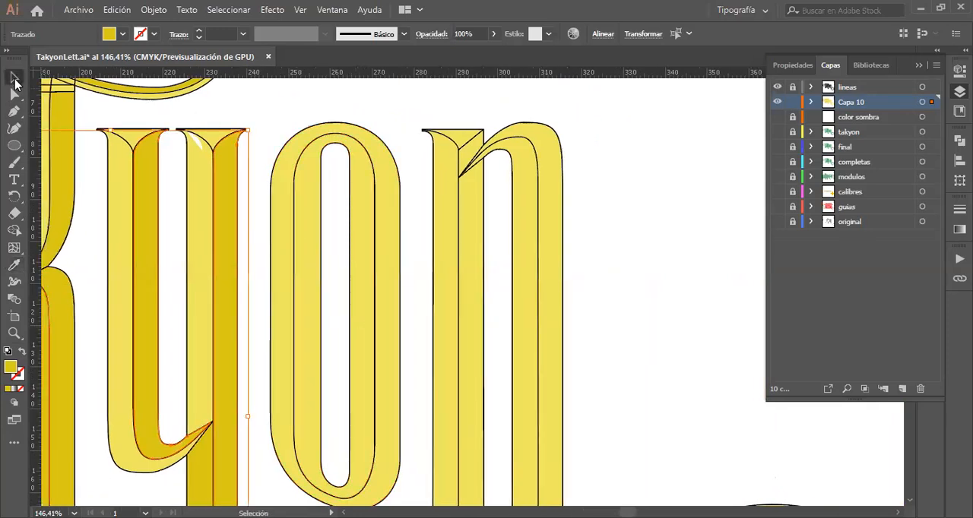
{"action": "left_click", "coordinate": [469, 222]}
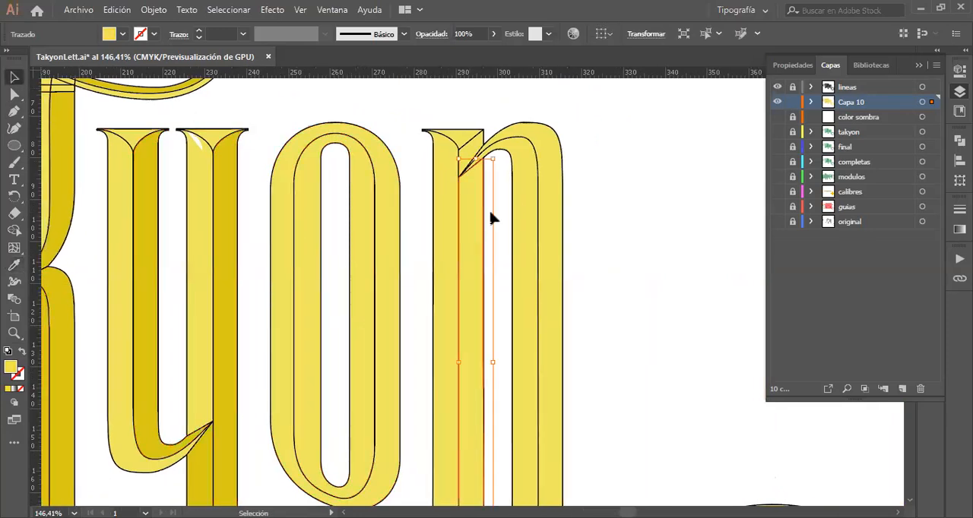
{"action": "left_click", "coordinate": [560, 241], "text": "shift"}
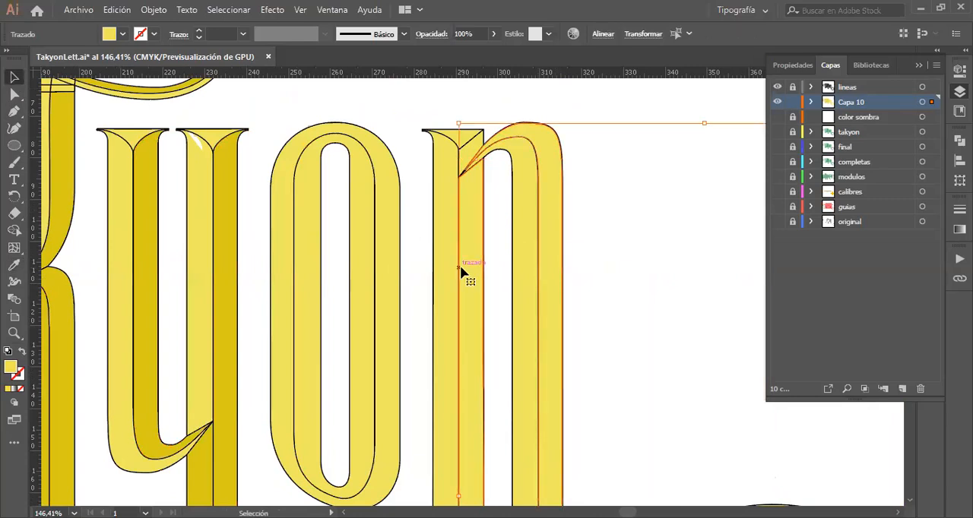
{"action": "key", "text": "i"}
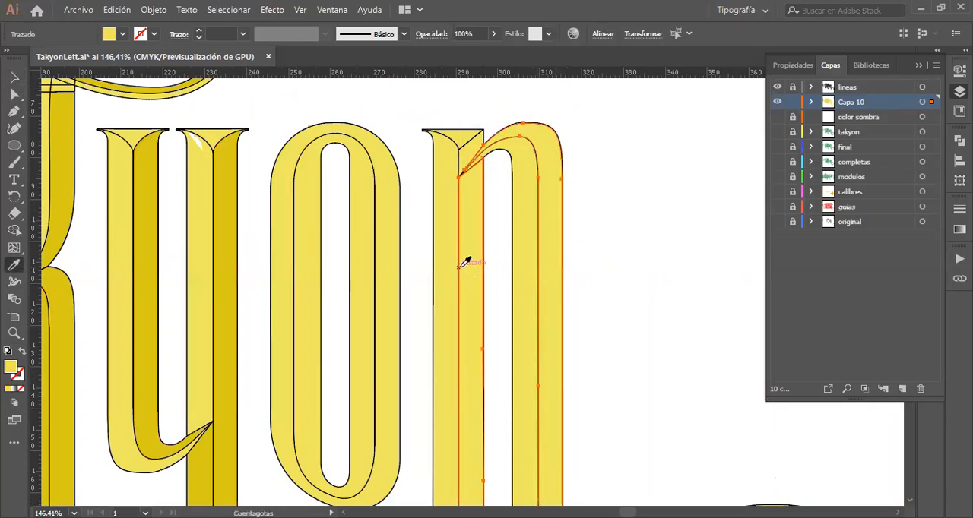
{"action": "left_click", "coordinate": [228, 308]}
Step: Examine the shading of the n's tail, the whole lettering and the bowl joining the k and y, and clear the selection
{"action": "scroll", "coordinate": [444, 351], "scroll_direction": "down", "scroll_amount": 3}
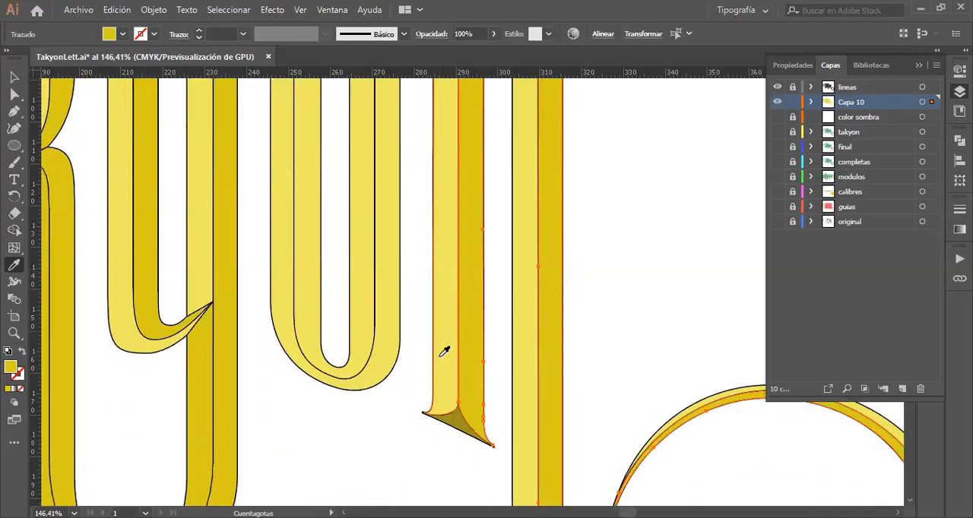
{"action": "scroll", "coordinate": [444, 351], "scroll_direction": "down", "scroll_amount": 6}
{"action": "scroll", "coordinate": [444, 351], "scroll_direction": "right", "scroll_amount": 4}
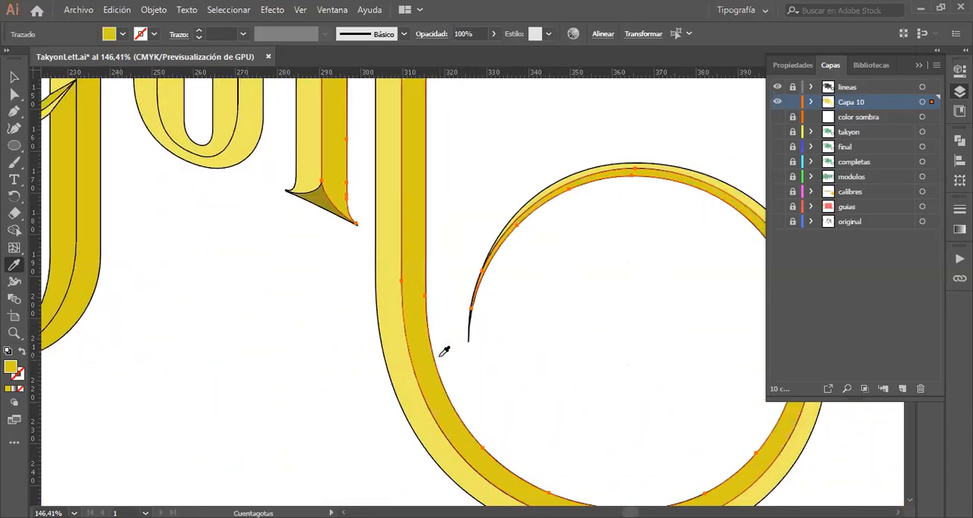
{"action": "scroll", "coordinate": [444, 351], "scroll_direction": "left", "scroll_amount": 3}
{"action": "key", "text": "z"}
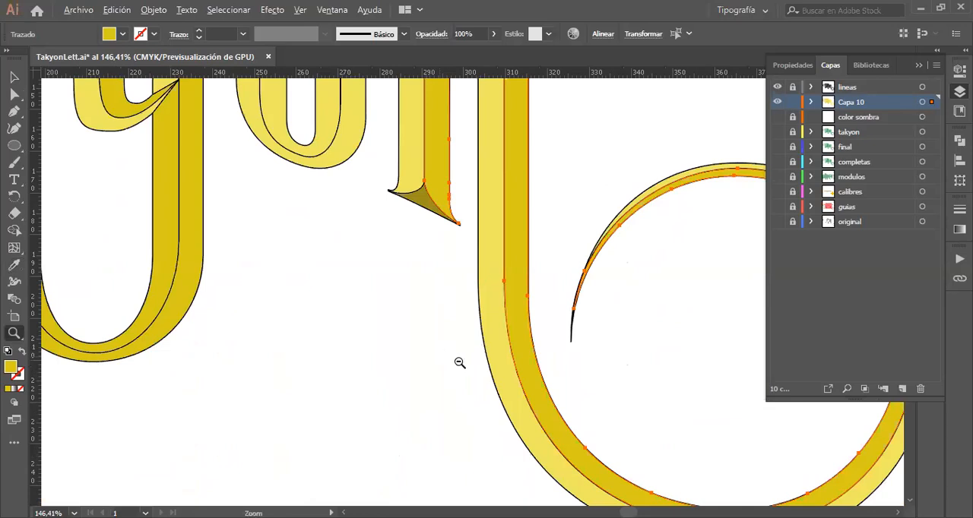
{"action": "left_click", "coordinate": [248, 304], "text": "alt"}
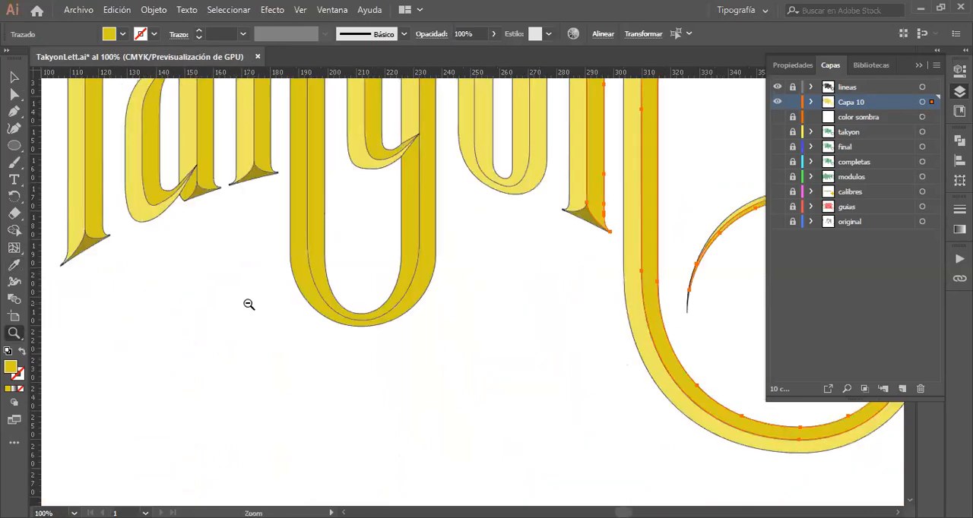
{"action": "left_click", "coordinate": [393, 226], "text": "alt"}
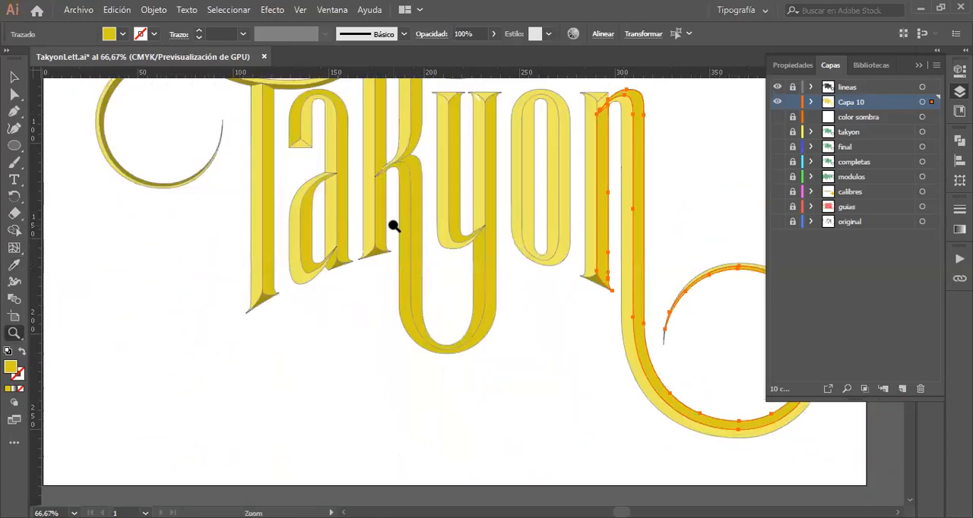
{"action": "left_click", "coordinate": [472, 205], "text": "alt"}
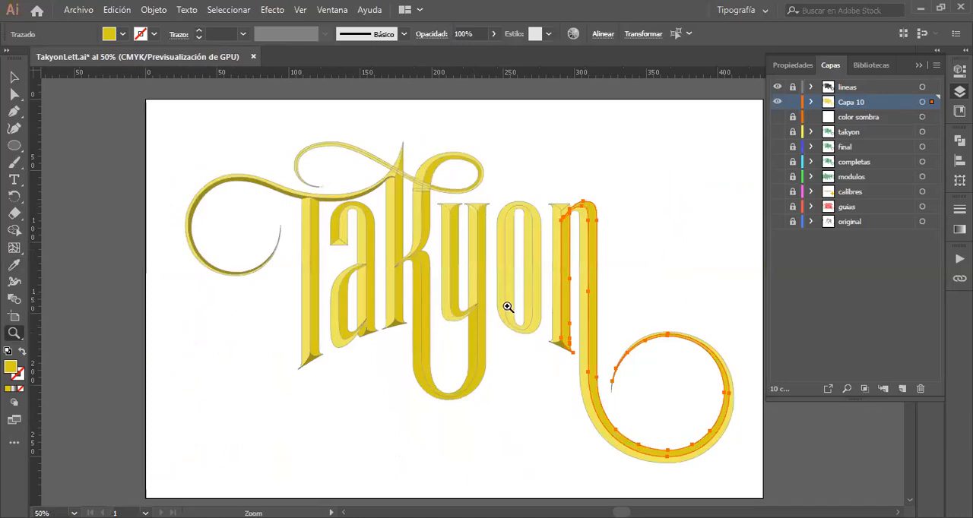
{"action": "left_click", "coordinate": [476, 304]}
{"action": "left_click", "coordinate": [476, 305]}
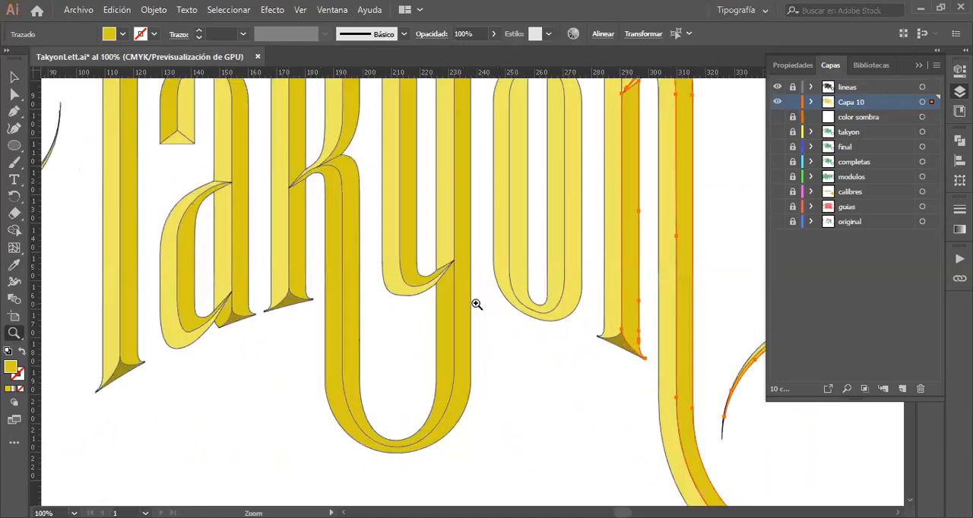
{"action": "left_click", "coordinate": [476, 304]}
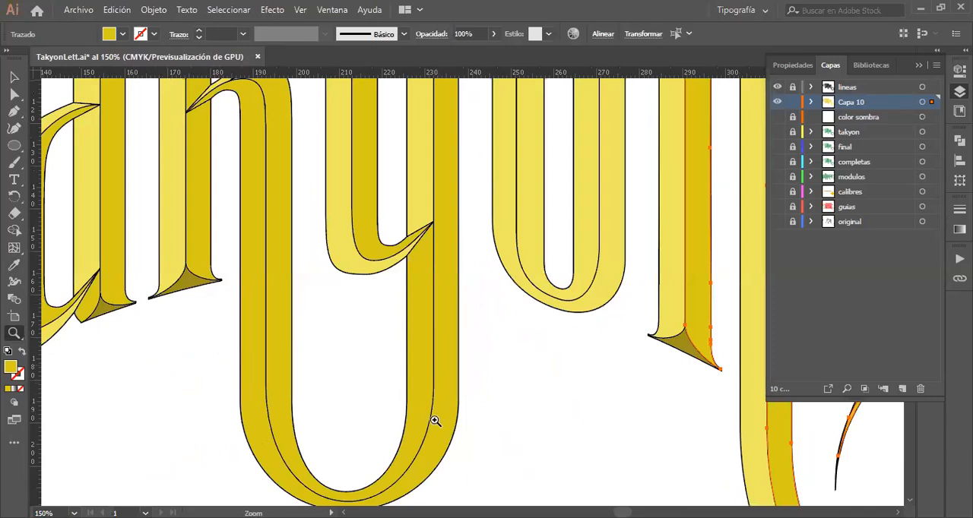
{"action": "scroll", "coordinate": [434, 421], "scroll_direction": "down", "scroll_amount": 3}
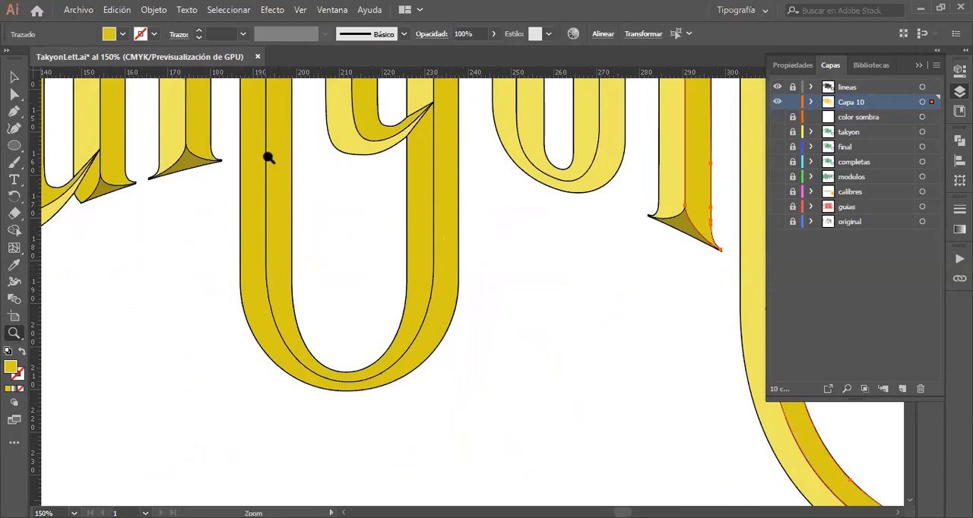
{"action": "scroll", "coordinate": [337, 299], "scroll_direction": "up", "scroll_amount": 5}
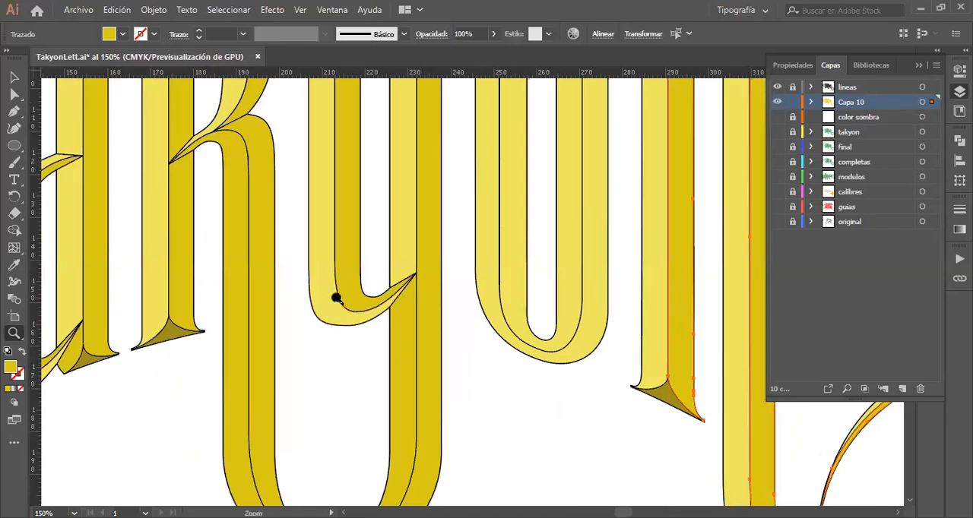
{"action": "scroll", "coordinate": [337, 299], "scroll_direction": "down", "scroll_amount": 3}
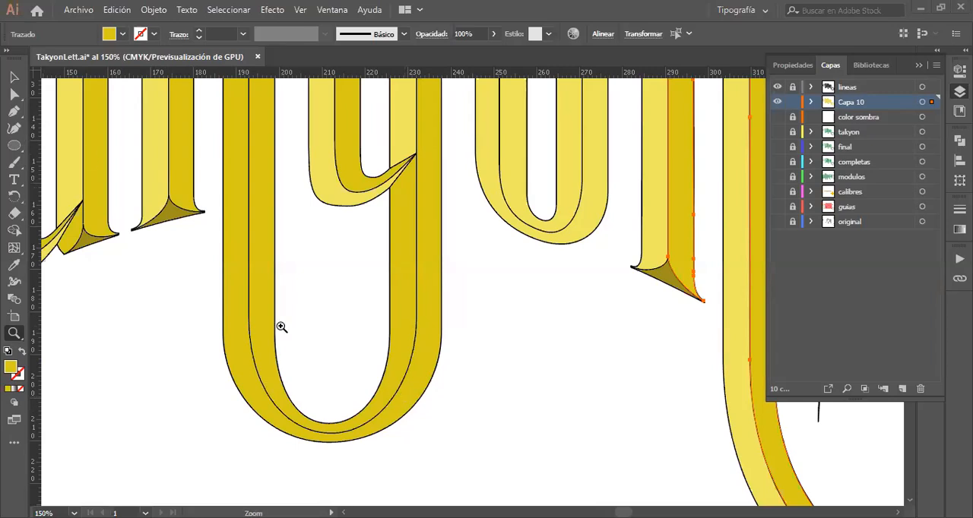
{"action": "left_click", "coordinate": [14, 79]}
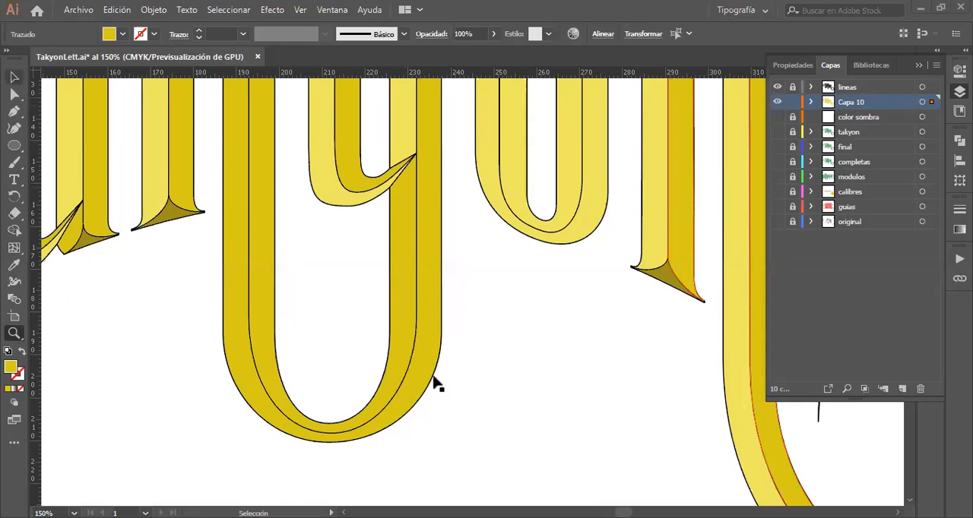
{"action": "left_click", "coordinate": [495, 367]}
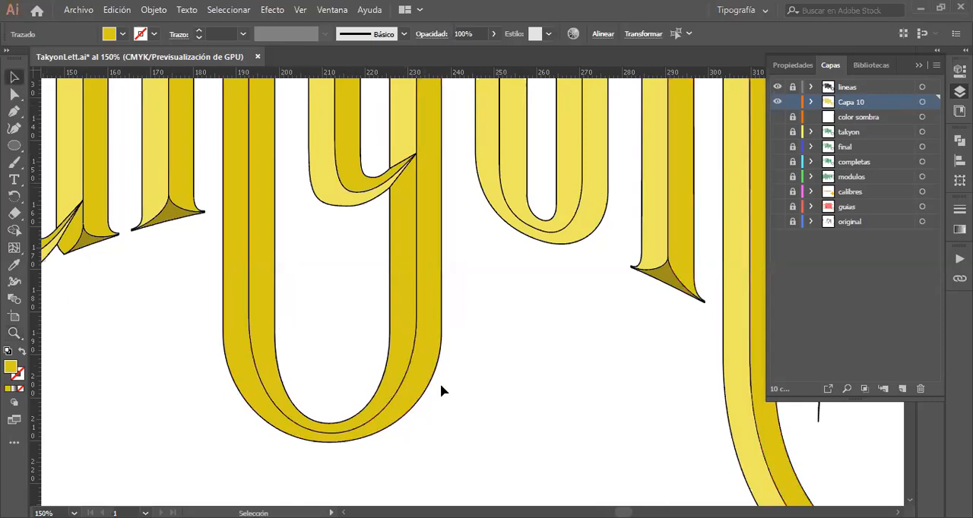
{"action": "left_click", "coordinate": [407, 408]}
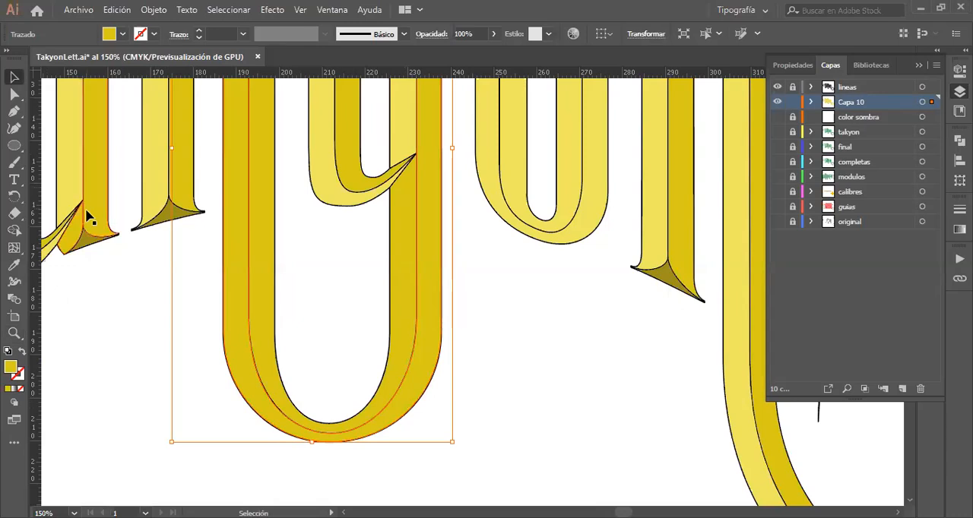
{"action": "key", "text": "shift+e"}
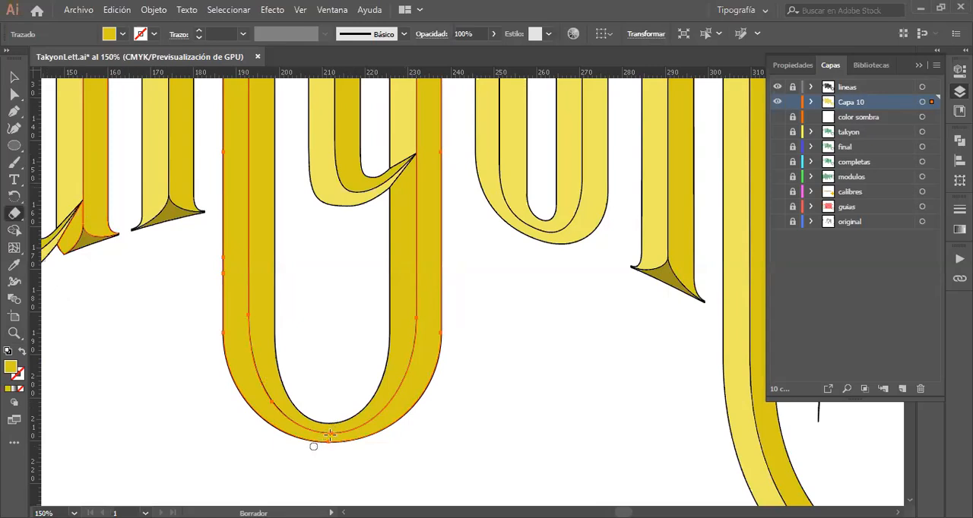
{"action": "left_click_drag", "start_coordinate": [329, 435], "coordinate": [295, 464]}
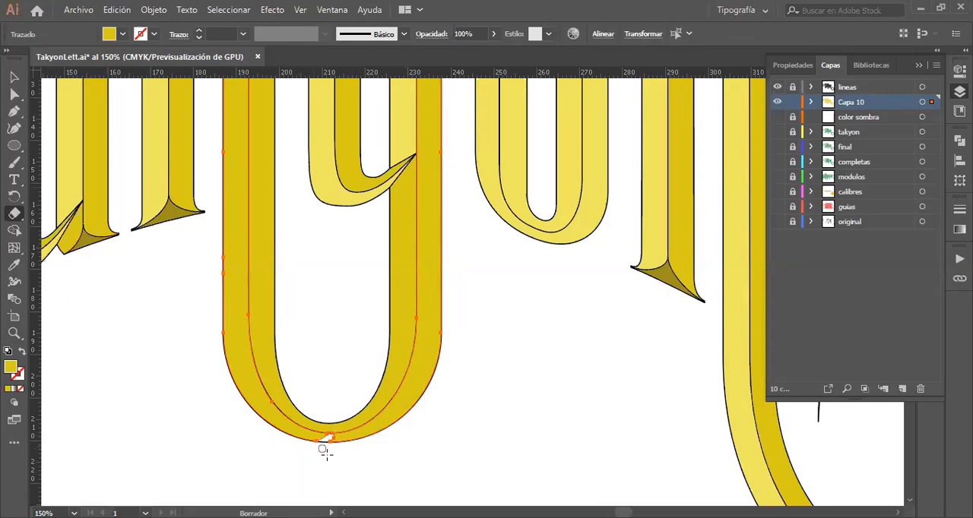
{"action": "key", "text": "ctrl+z"}
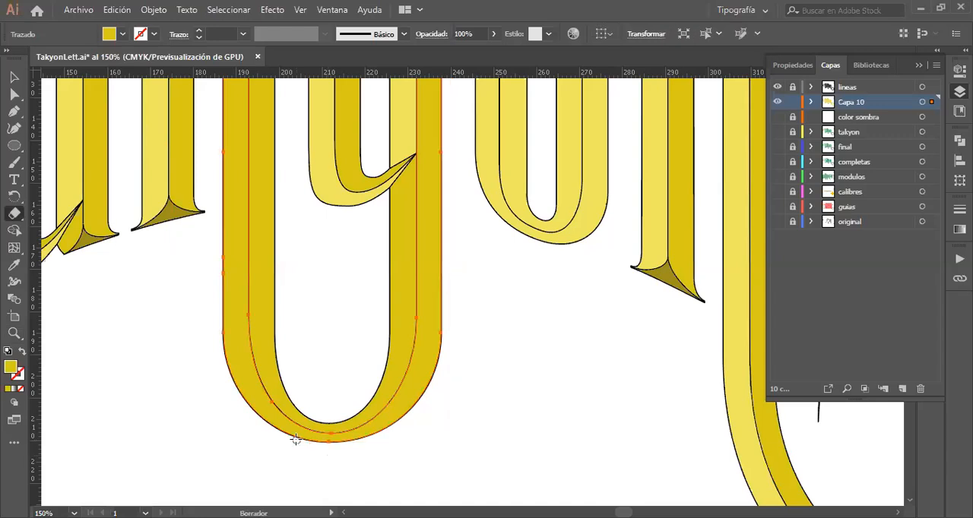
{"action": "left_click", "coordinate": [14, 77]}
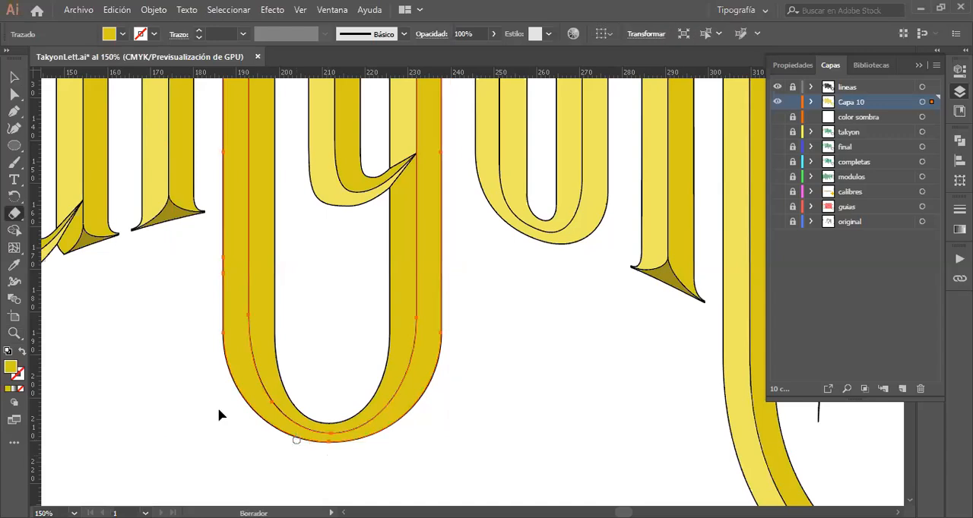
Step: Copy the outer facet joining the k's leg to the y's right stem in place onto new layer Capa 11, and lock and hide Capa 10
{"action": "left_click", "coordinate": [282, 427]}
{"action": "left_click", "coordinate": [279, 427]}
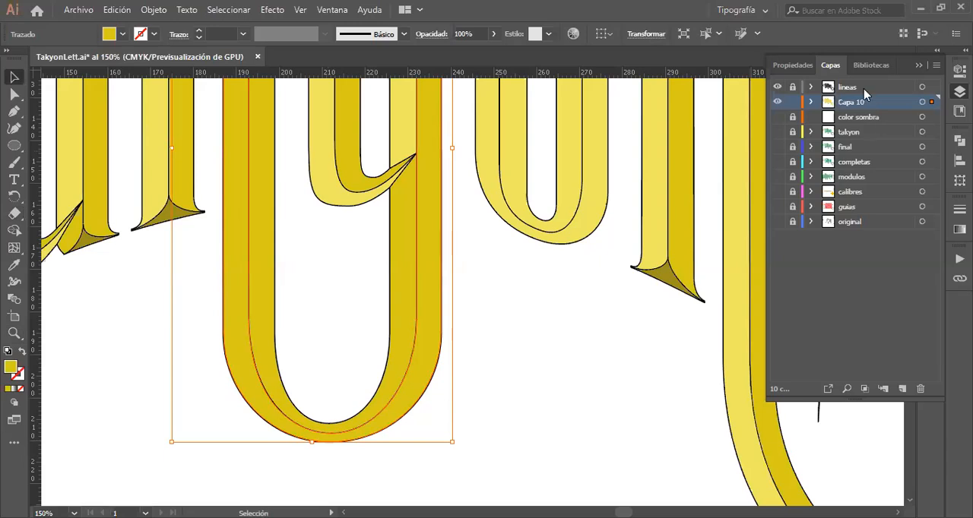
{"action": "left_click", "coordinate": [902, 390]}
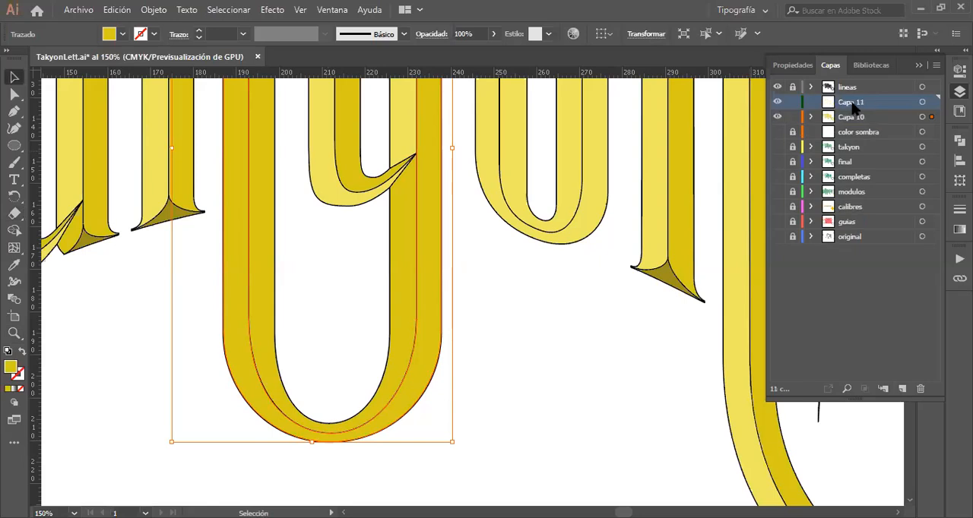
{"action": "key", "text": "ctrl+f"}
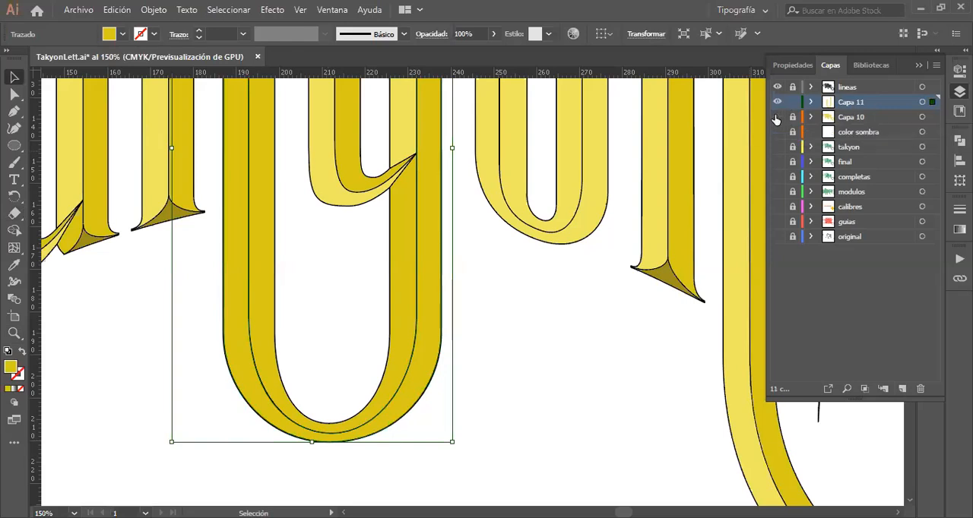
{"action": "left_click", "coordinate": [777, 117]}
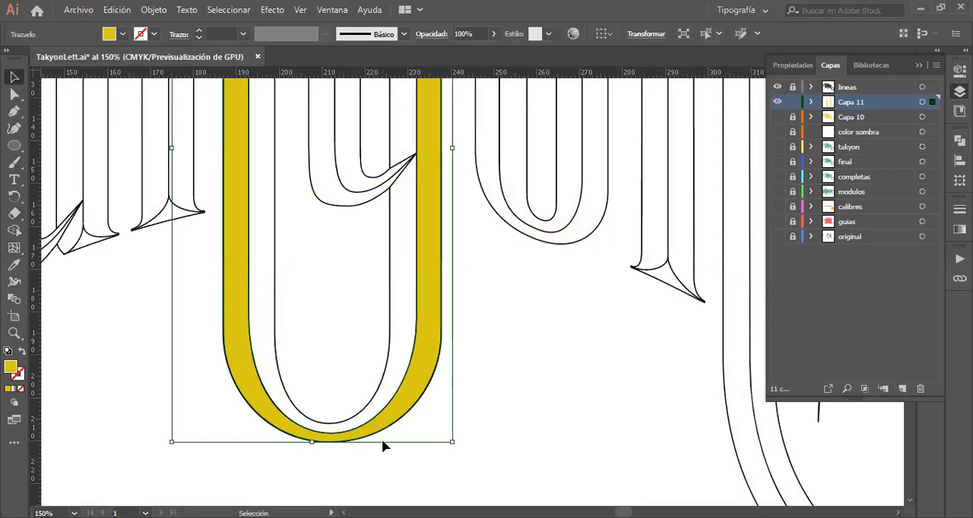
Step: Erase gaps through the copied facet near the bottom of the k–y bowl and just below the curve of the k's leg
{"action": "key", "text": "shift+e"}
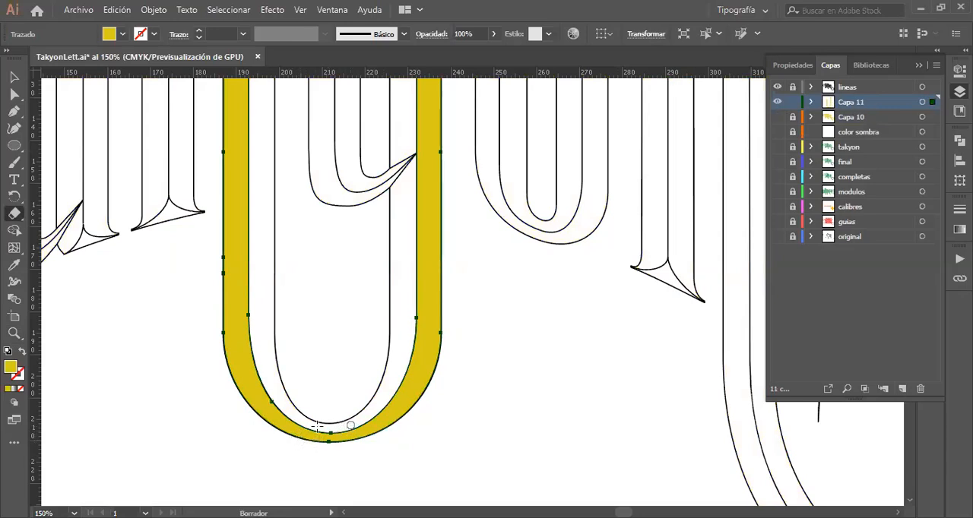
{"action": "left_click_drag", "start_coordinate": [317, 425], "coordinate": [348, 420]}
{"action": "mouse_move", "coordinate": [270, 440]}
{"action": "left_mouse_down"}
{"action": "mouse_move", "coordinate": [315, 430]}
{"action": "mouse_move", "coordinate": [264, 423]}
{"action": "mouse_move", "coordinate": [315, 428]}
{"action": "mouse_move", "coordinate": [280, 423]}
{"action": "left_mouse_up"}
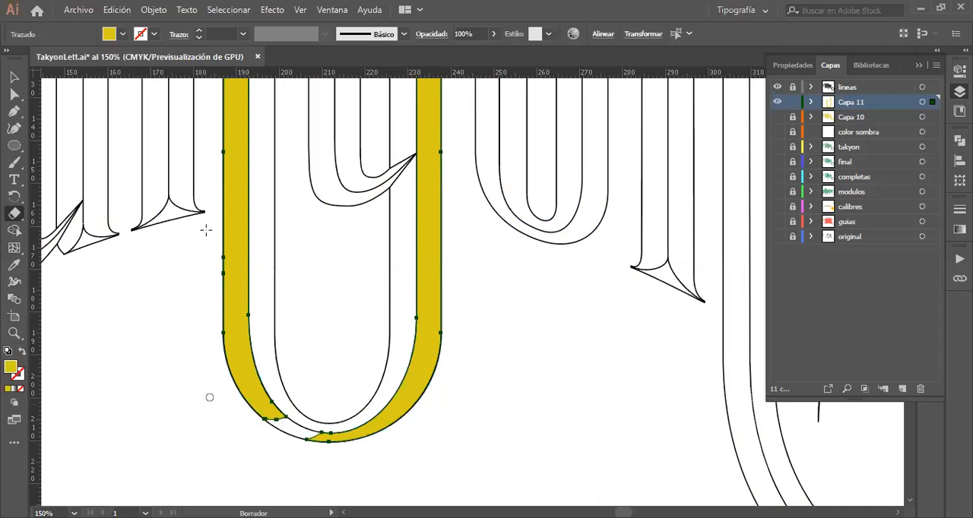
{"action": "scroll", "coordinate": [206, 228], "scroll_direction": "up", "scroll_amount": 2}
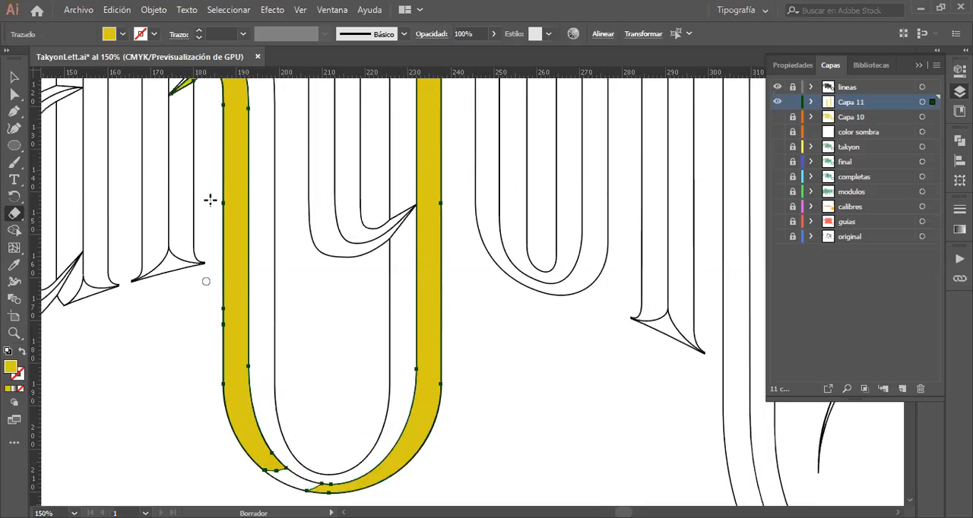
{"action": "scroll", "coordinate": [210, 200], "scroll_direction": "up", "scroll_amount": 4}
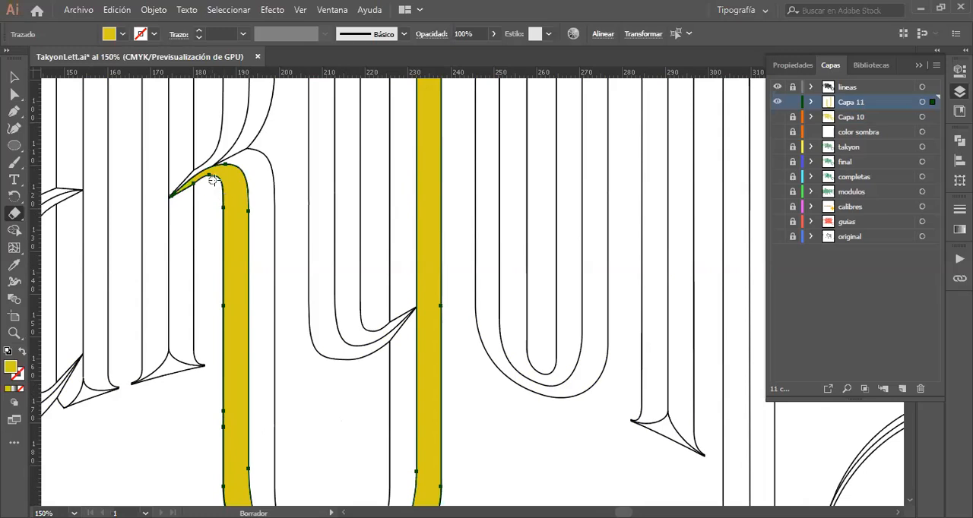
{"action": "mouse_move", "coordinate": [212, 184]}
{"action": "left_mouse_down"}
{"action": "mouse_move", "coordinate": [240, 196]}
{"action": "mouse_move", "coordinate": [258, 230]}
{"action": "left_mouse_up"}
{"action": "left_click_drag", "start_coordinate": [219, 189], "coordinate": [252, 236]}
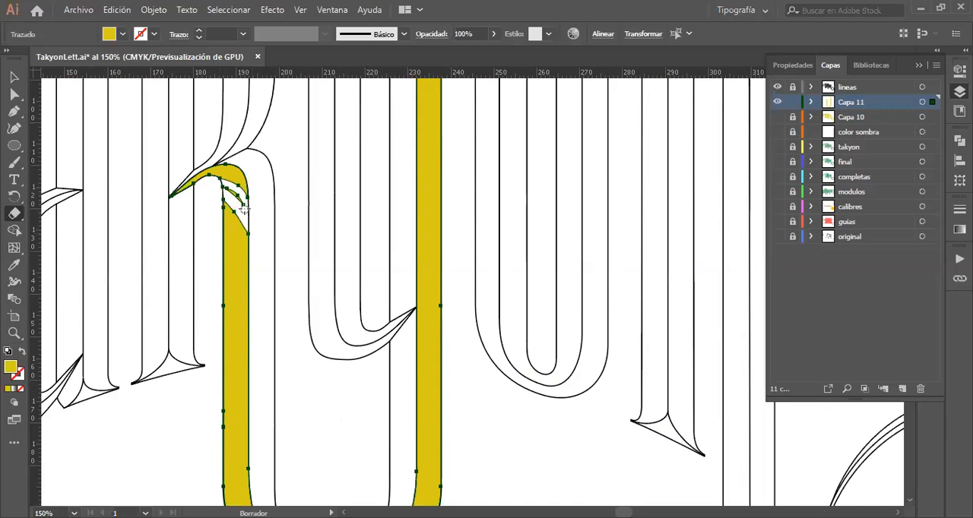
{"action": "left_click_drag", "start_coordinate": [249, 210], "coordinate": [218, 187]}
Step: Delete the copied facet's k-leg piece between the two erased gaps and leave isolation mode
{"action": "key", "text": "v"}
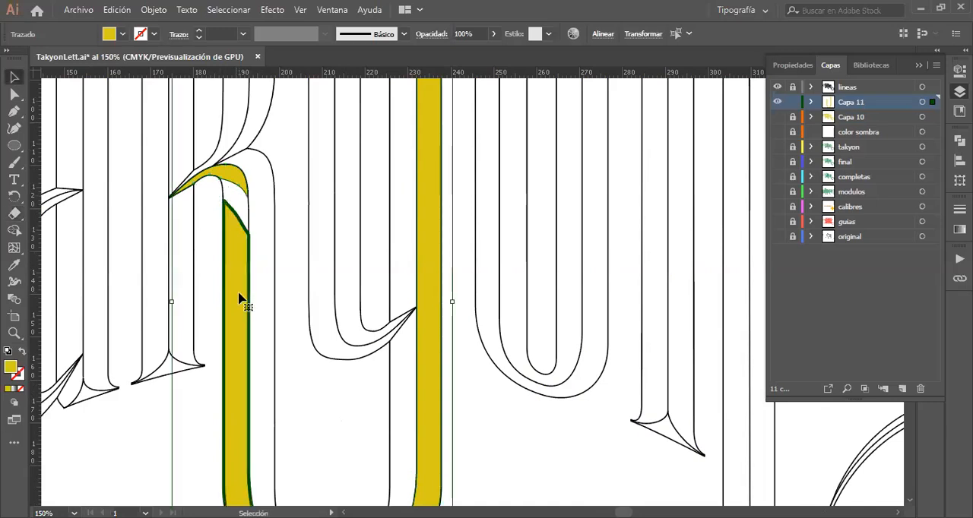
{"action": "key", "text": "ctrl+3"}
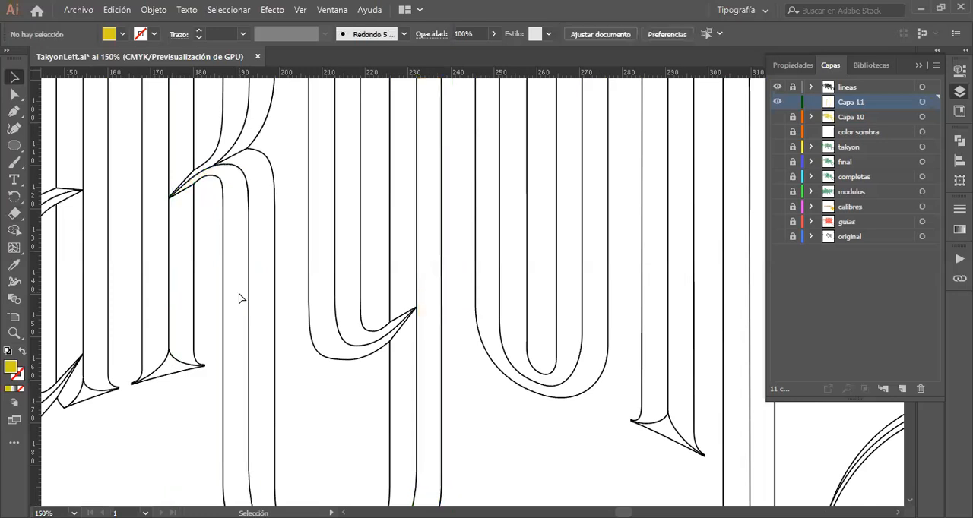
{"action": "key", "text": "ctrl+alt+3"}
{"action": "double_click", "coordinate": [238, 298]}
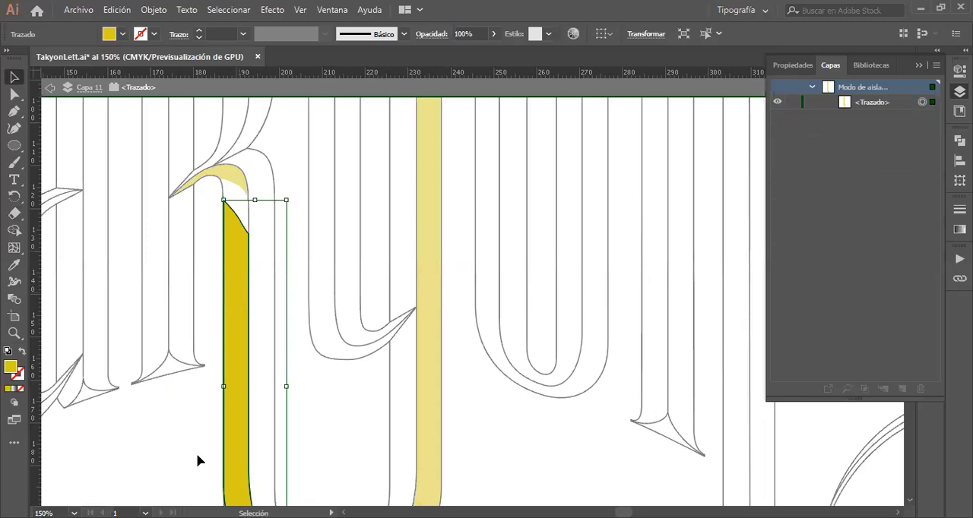
{"action": "key", "text": "Delete"}
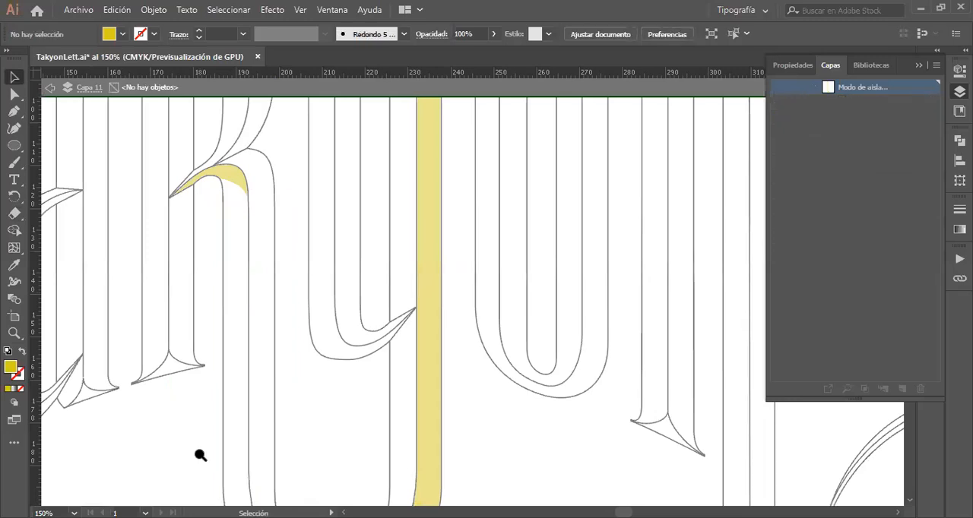
{"action": "key", "text": "z"}
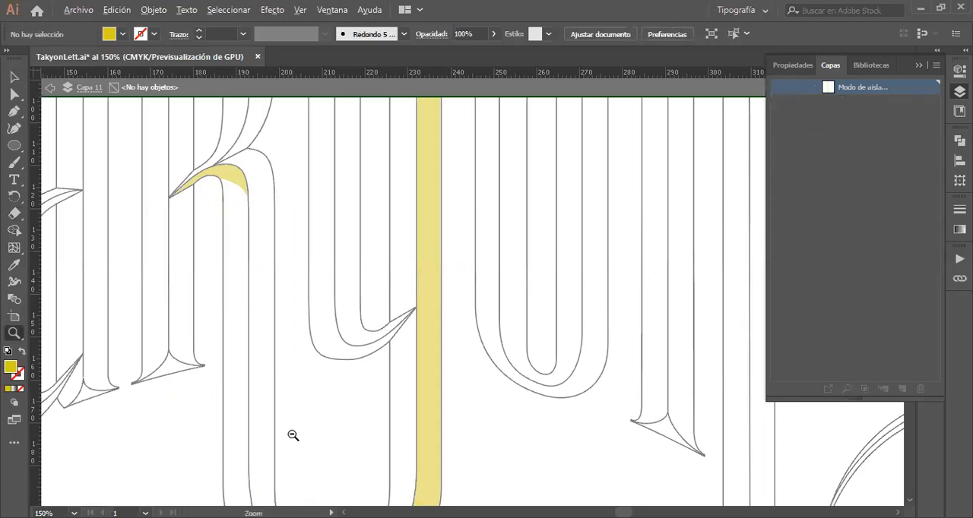
{"action": "left_click", "coordinate": [337, 406], "text": "alt"}
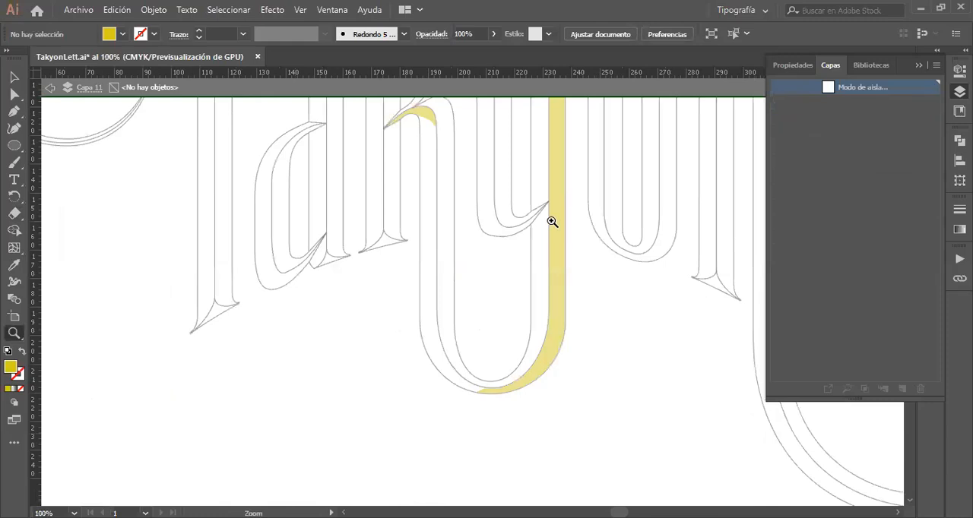
{"action": "left_click", "coordinate": [552, 221]}
{"action": "left_click", "coordinate": [14, 77]}
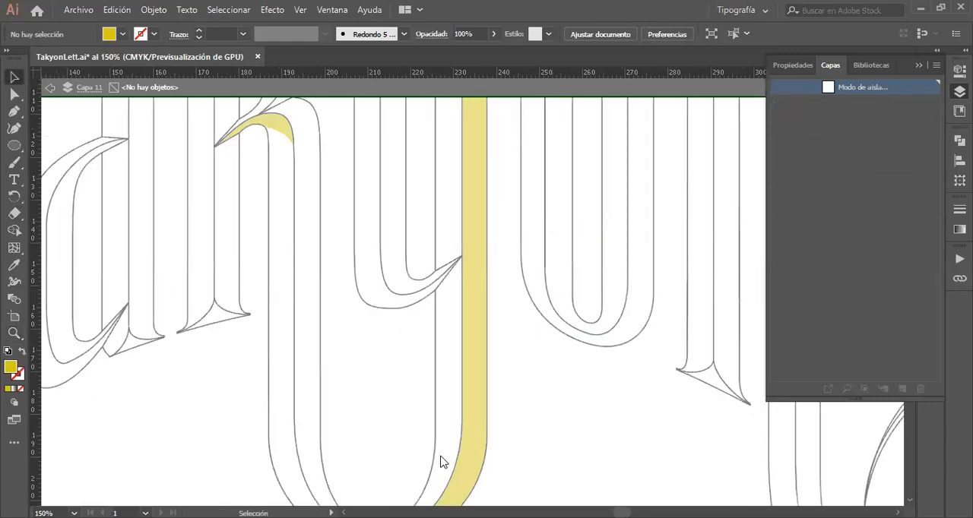
{"action": "double_click", "coordinate": [383, 406]}
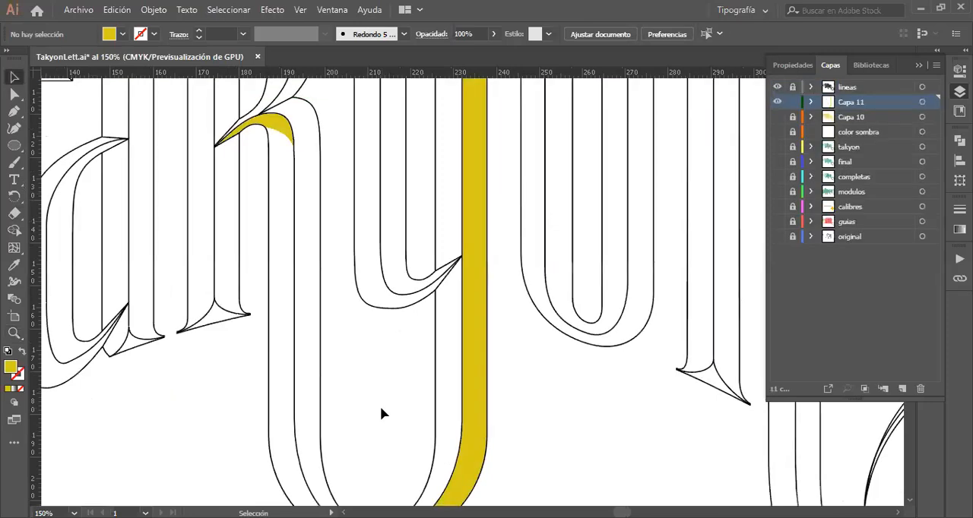
Step: Show and unlock layer Capa 10, and lock Capa 11 to protect the copied facet pieces
{"action": "scroll", "coordinate": [383, 414], "scroll_direction": "up", "scroll_amount": 2}
{"action": "scroll", "coordinate": [714, 231], "scroll_direction": "down", "scroll_amount": 4}
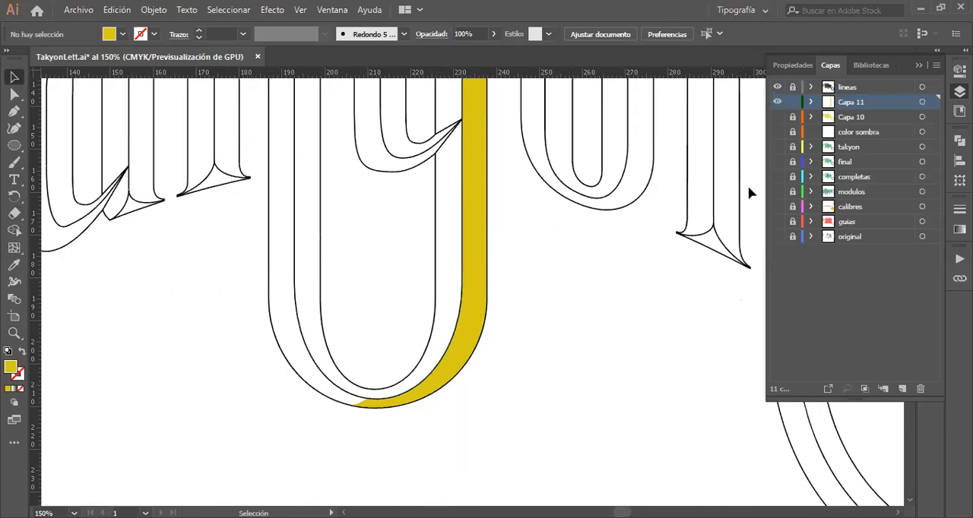
{"action": "left_click", "coordinate": [792, 118]}
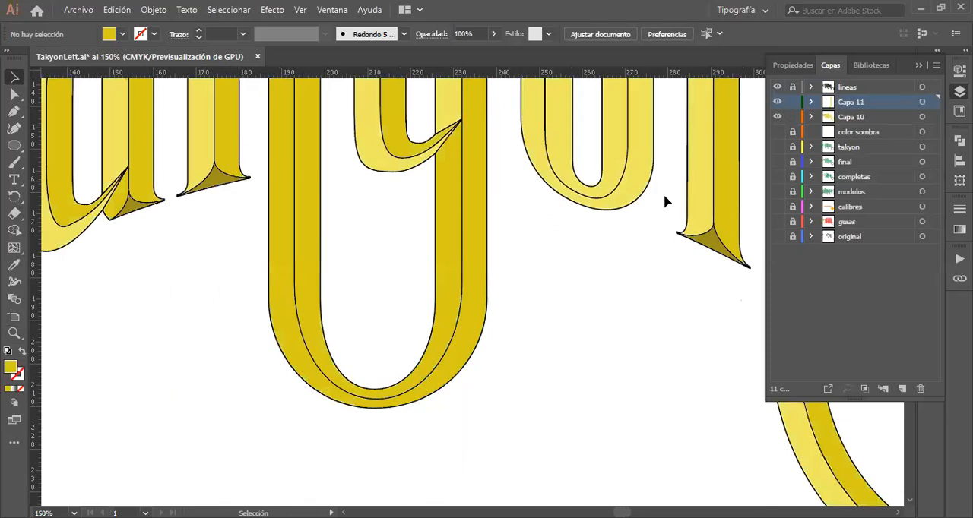
{"action": "left_click", "coordinate": [443, 384]}
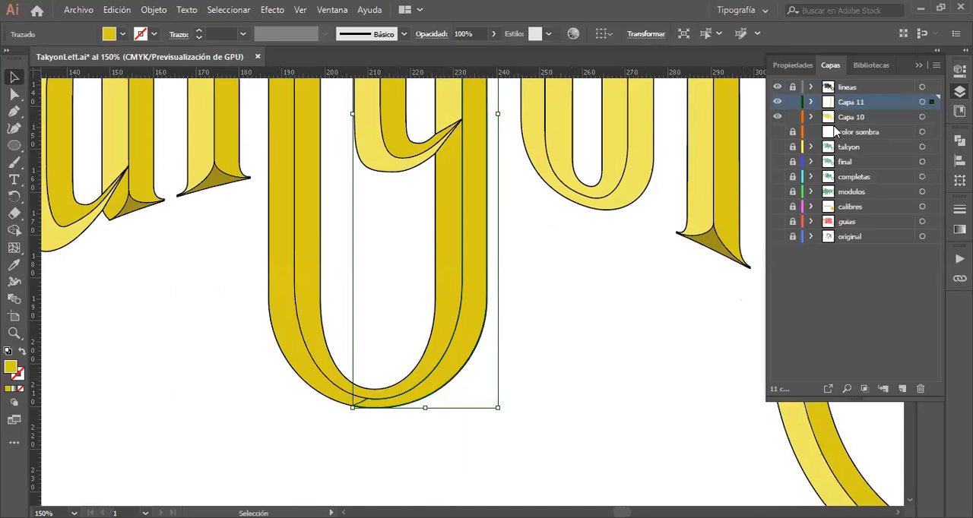
{"action": "left_click", "coordinate": [792, 101]}
{"action": "left_click", "coordinate": [510, 242]}
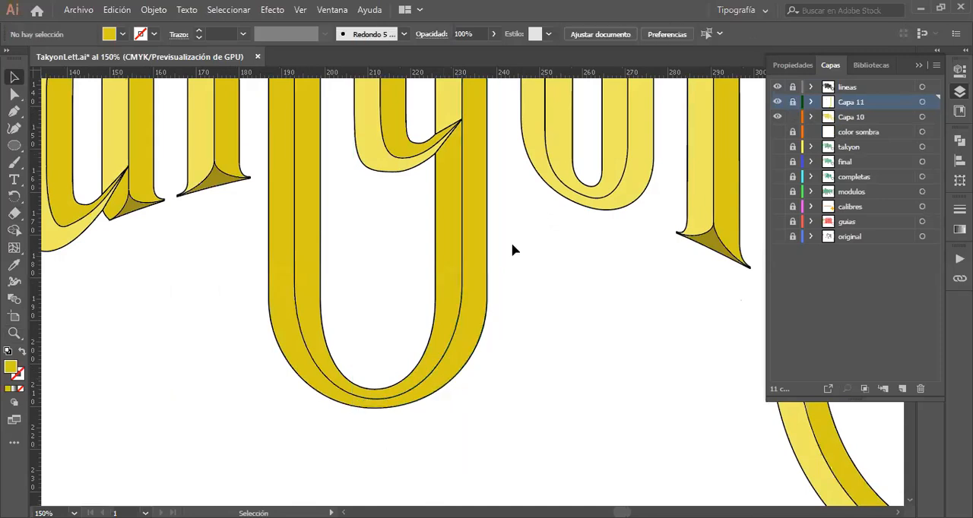
Step: Fill the original facet joining the k's leg and the y on Capa 10 with the light yellow of the k's stem
{"action": "left_click", "coordinate": [447, 384]}
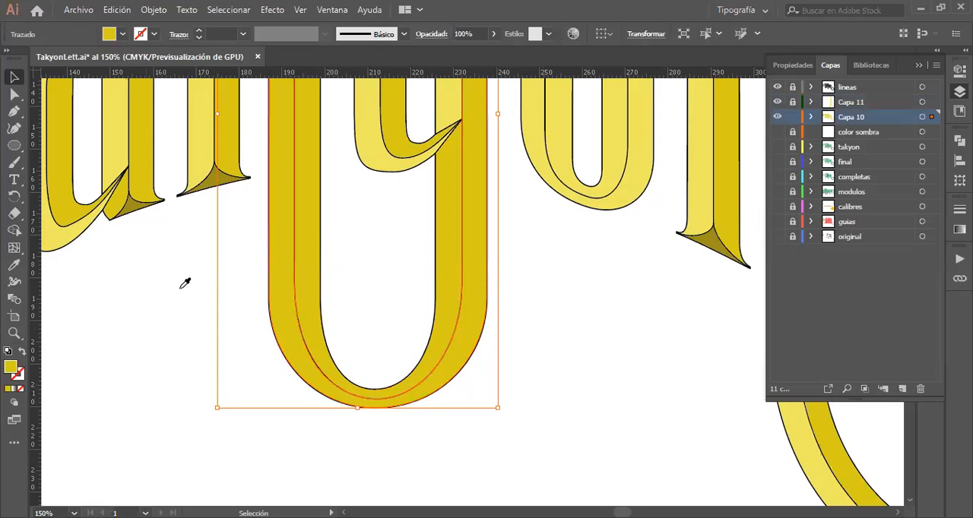
{"action": "key", "text": "i"}
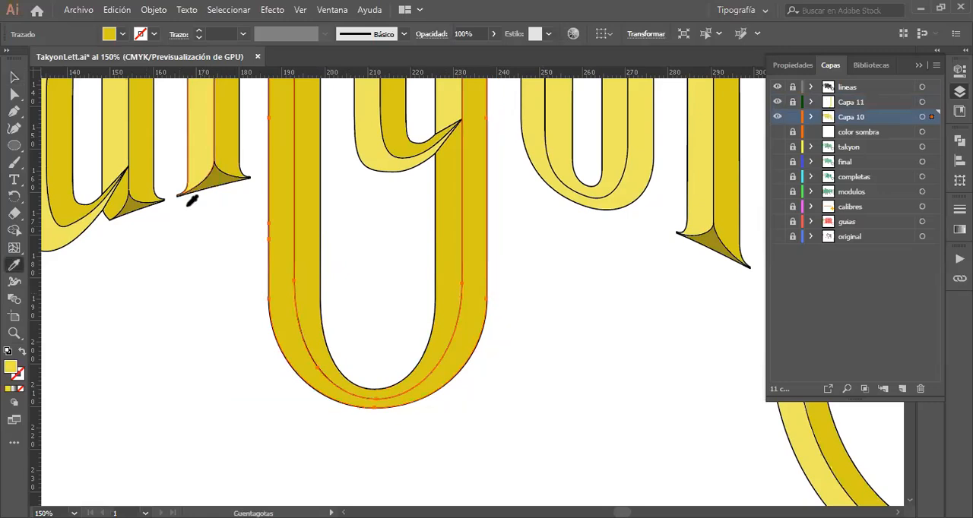
{"action": "left_click", "coordinate": [192, 196]}
{"action": "scroll", "coordinate": [217, 384], "scroll_direction": "up", "scroll_amount": 2}
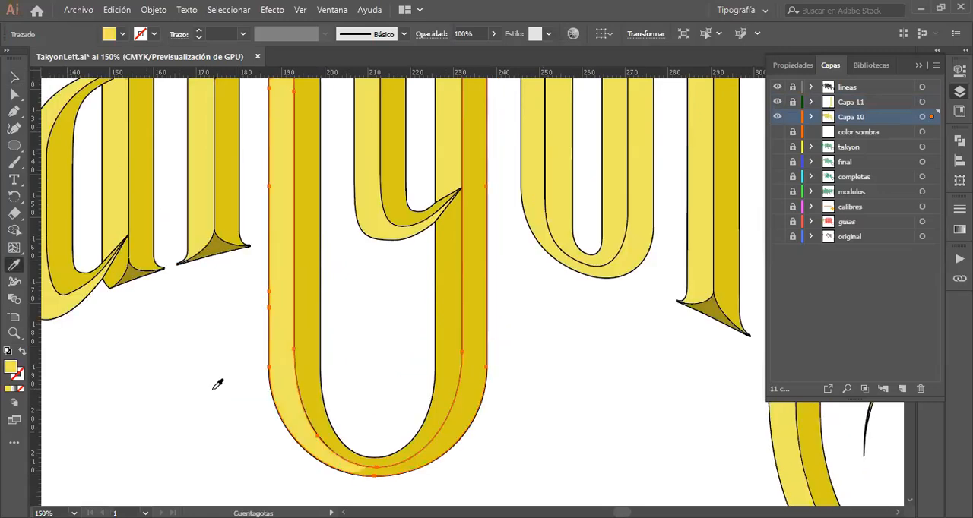
{"action": "scroll", "coordinate": [217, 384], "scroll_direction": "up", "scroll_amount": 4}
{"action": "scroll", "coordinate": [217, 384], "scroll_direction": "up", "scroll_amount": 1}
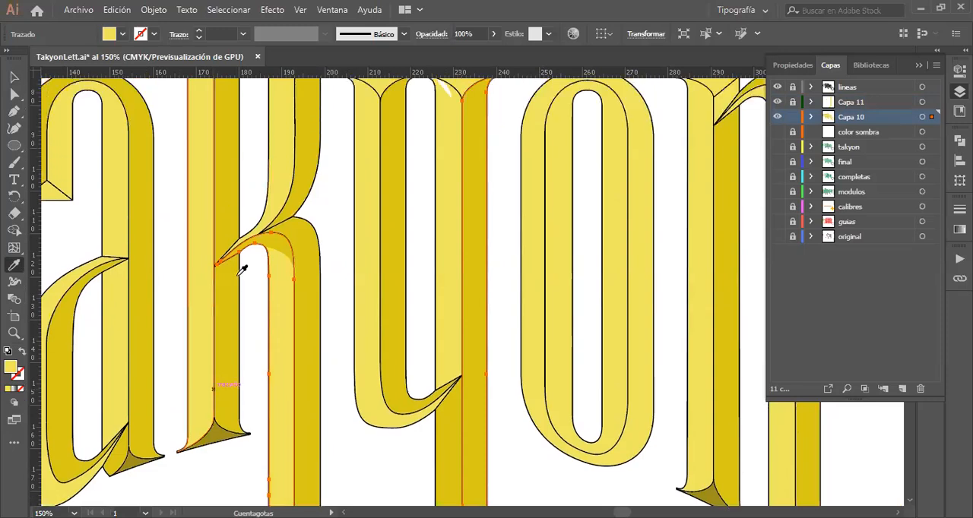
Step: Unlock Capa 11 and examine the lettering's shading, comparing the k–y facet with that layer hidden and shown
{"action": "left_click", "coordinate": [14, 77]}
{"action": "key", "text": "ctrl+a"}
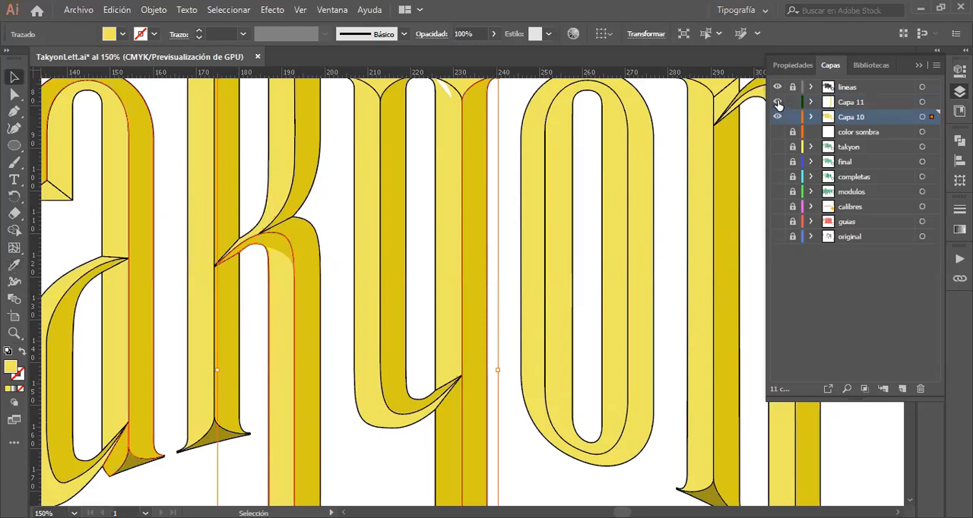
{"action": "left_click", "coordinate": [777, 103]}
{"action": "left_click", "coordinate": [778, 103]}
{"action": "scroll", "coordinate": [593, 335], "scroll_direction": "down", "scroll_amount": 5}
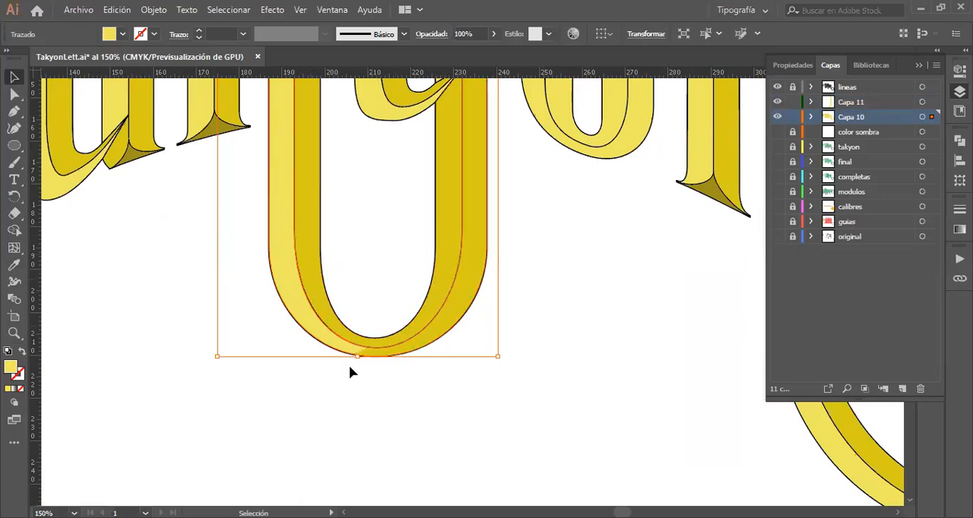
{"action": "key", "text": "z"}
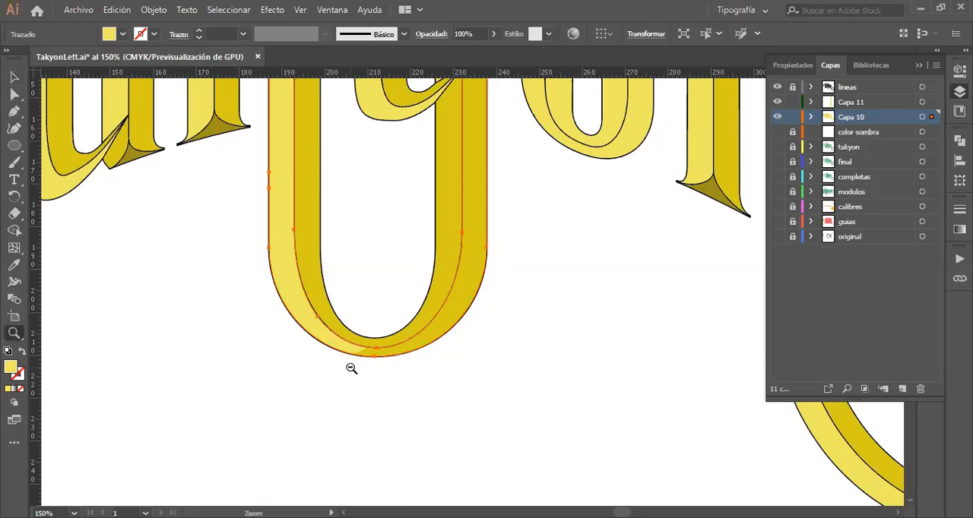
{"action": "left_click", "coordinate": [397, 298], "text": "alt"}
{"action": "left_click", "coordinate": [396, 299], "text": "alt"}
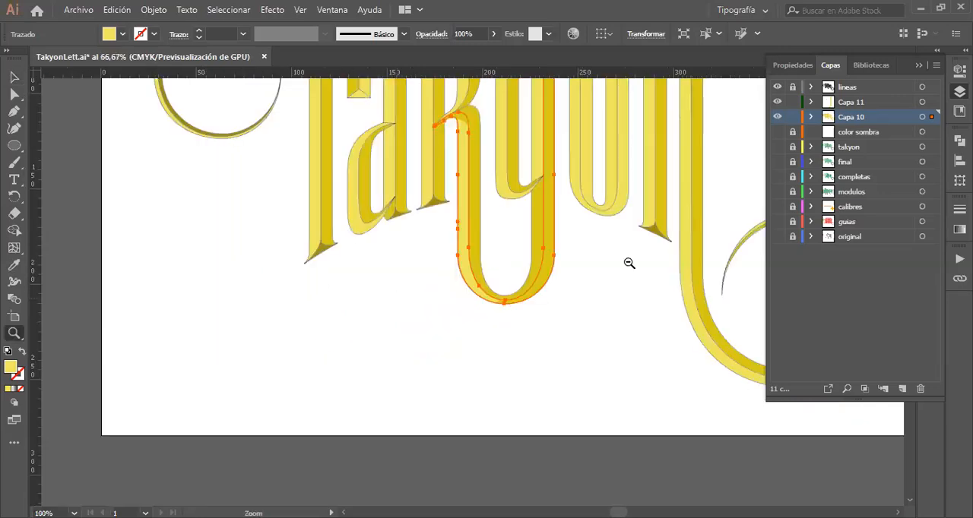
{"action": "left_click", "coordinate": [495, 240], "text": "alt"}
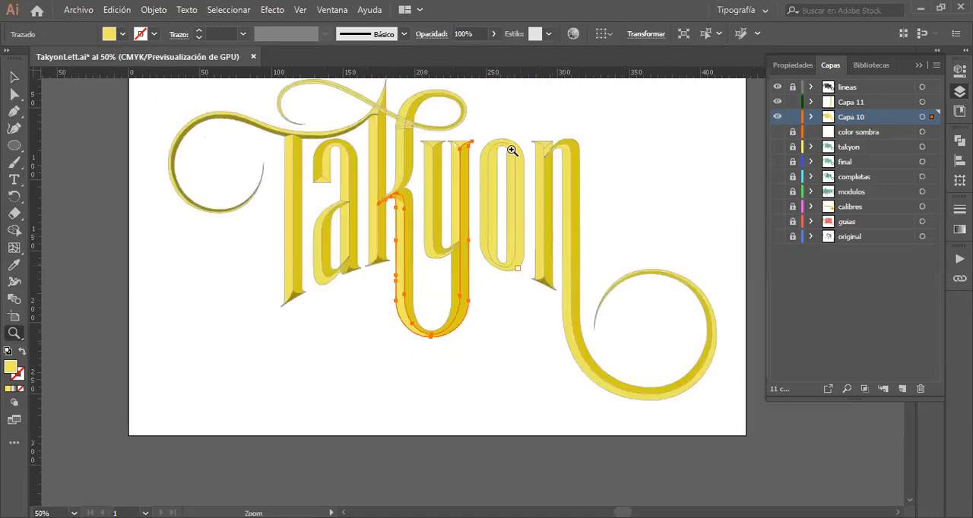
{"action": "left_click", "coordinate": [20, 81]}
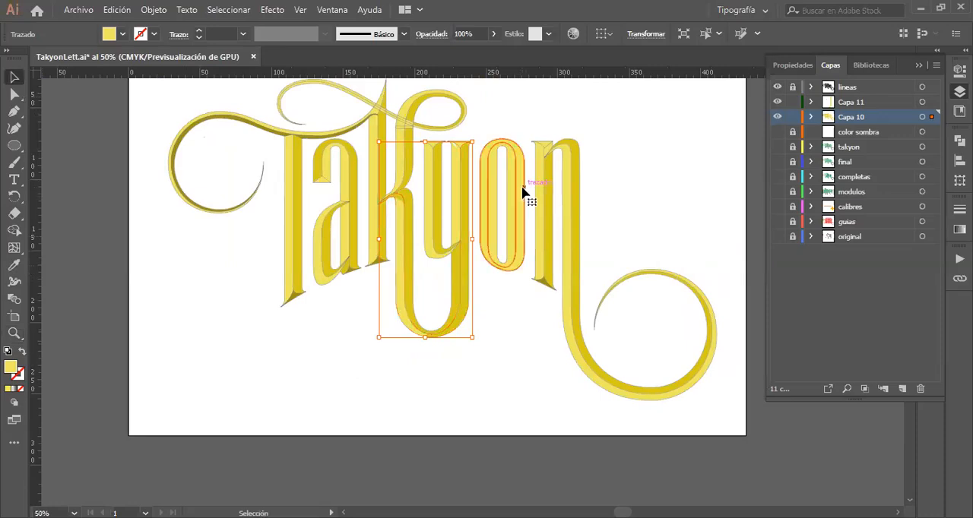
Step: Fill the o's outer ring with the darker yellow of the y's outer facet, then deselect it
{"action": "left_click", "coordinate": [494, 190]}
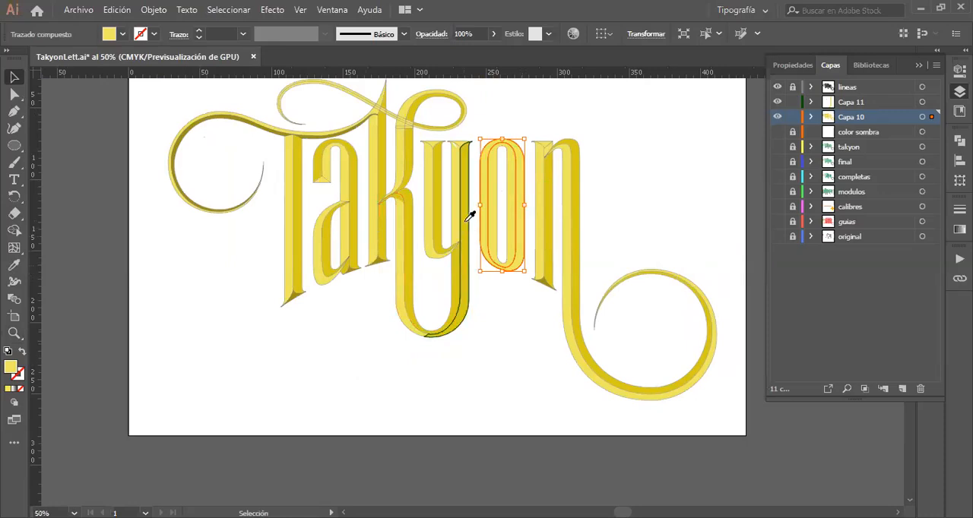
{"action": "key", "text": "i"}
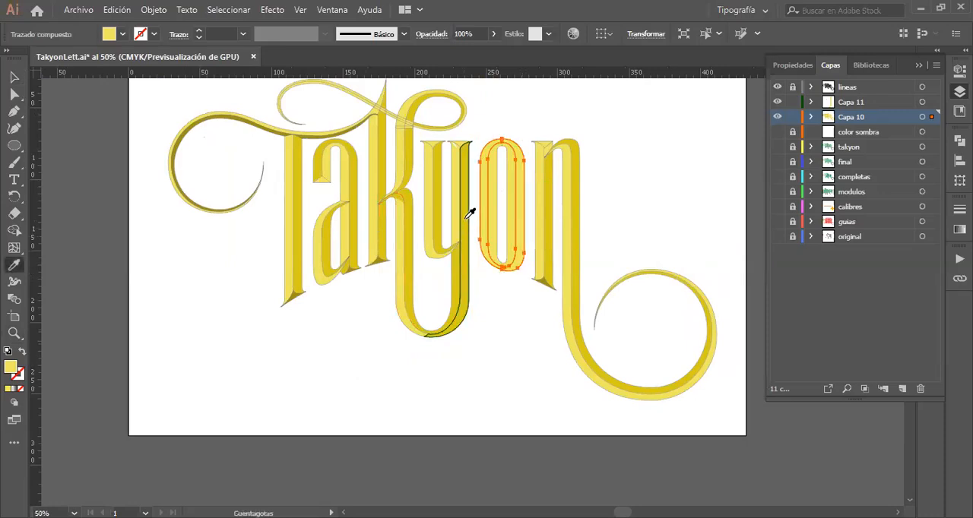
{"action": "left_click", "coordinate": [467, 216]}
{"action": "left_click", "coordinate": [14, 78]}
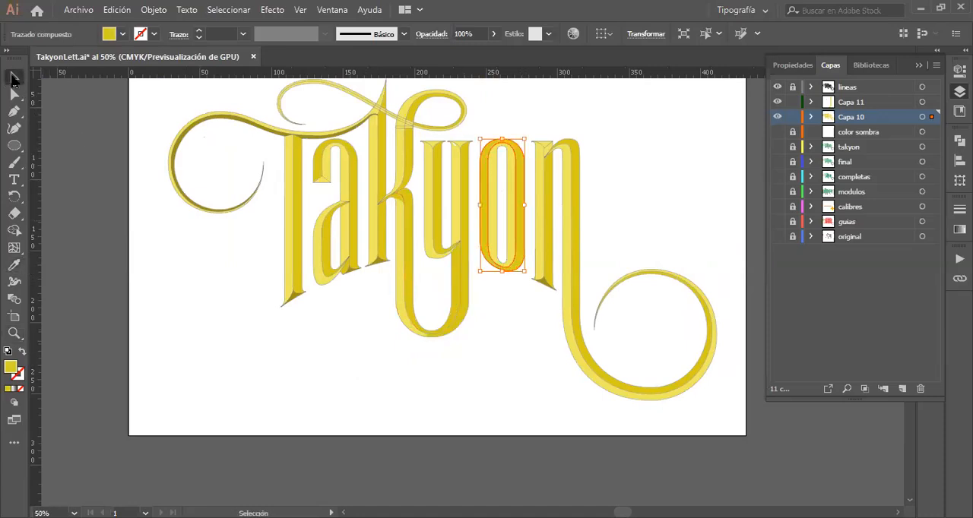
{"action": "left_click", "coordinate": [503, 237]}
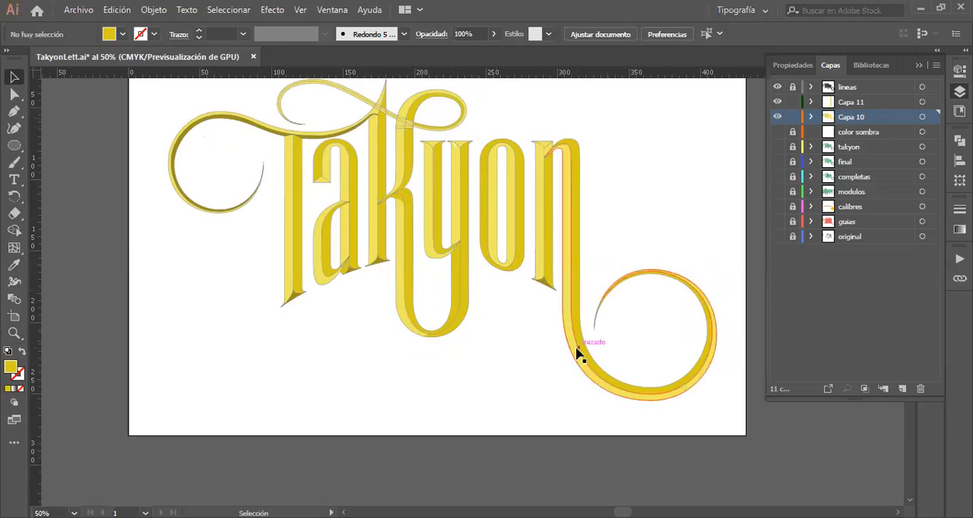
Step: Examine the facet shading across the lettering, closely checking the a, k, y, o and n and the y's curved tail
{"action": "scroll", "coordinate": [578, 354], "scroll_direction": "up", "scroll_amount": 5}
{"action": "scroll", "coordinate": [578, 354], "scroll_direction": "down", "scroll_amount": 4}
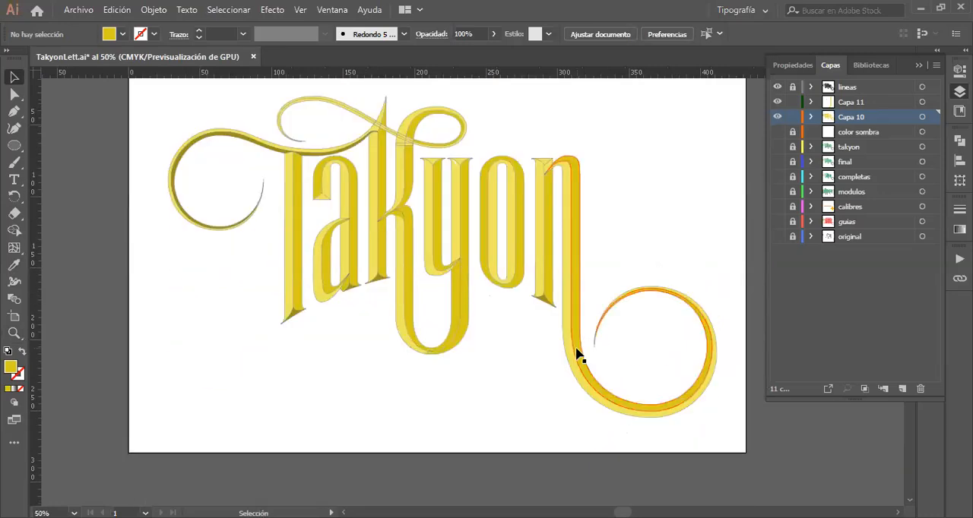
{"action": "scroll", "coordinate": [577, 353], "scroll_direction": "up", "scroll_amount": 1}
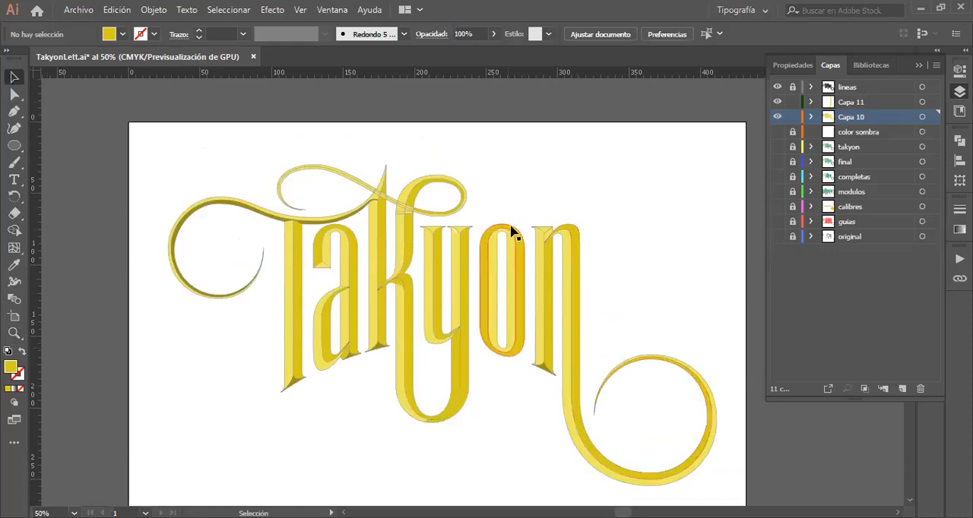
{"action": "scroll", "coordinate": [552, 201], "scroll_direction": "down", "scroll_amount": 2}
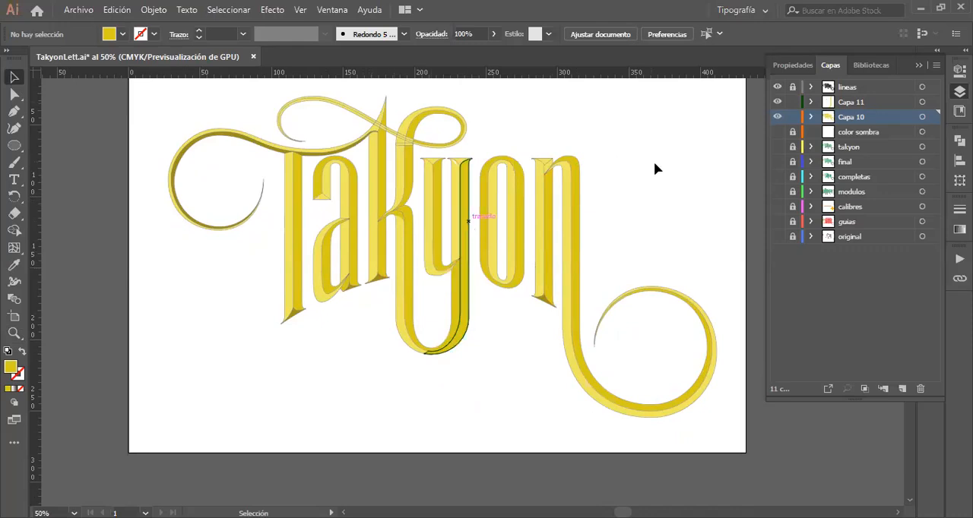
{"action": "key", "text": "z"}
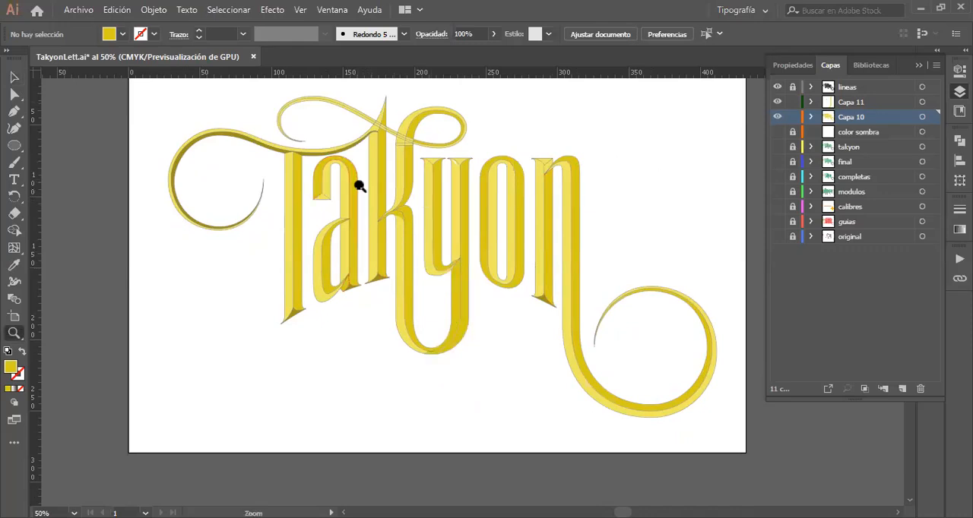
{"action": "left_click_drag", "start_coordinate": [373, 206], "coordinate": [572, 250]}
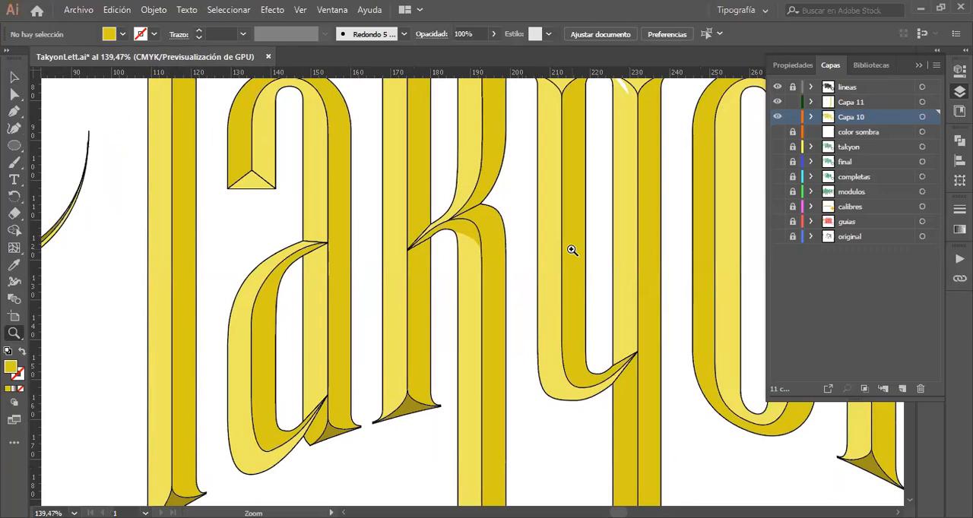
{"action": "scroll", "coordinate": [358, 214], "scroll_direction": "right", "scroll_amount": 4}
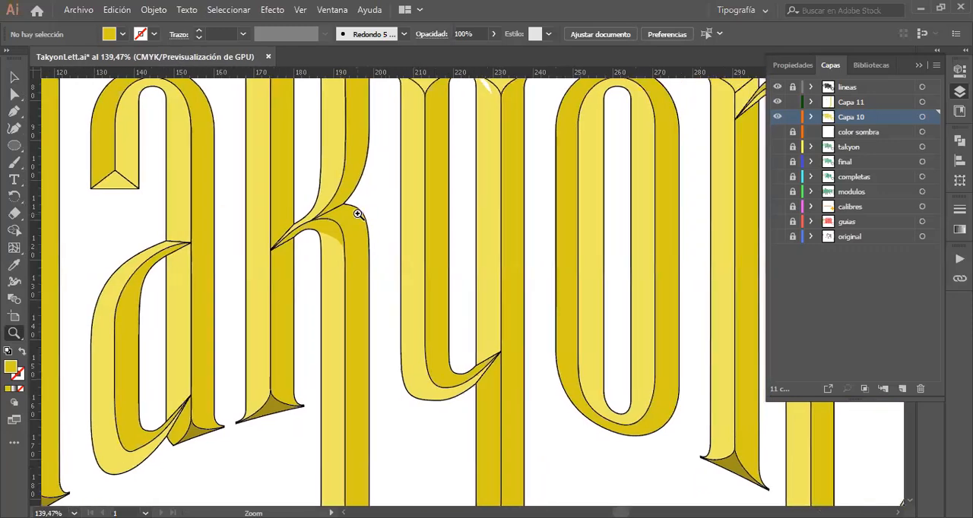
{"action": "scroll", "coordinate": [358, 214], "scroll_direction": "right", "scroll_amount": 10}
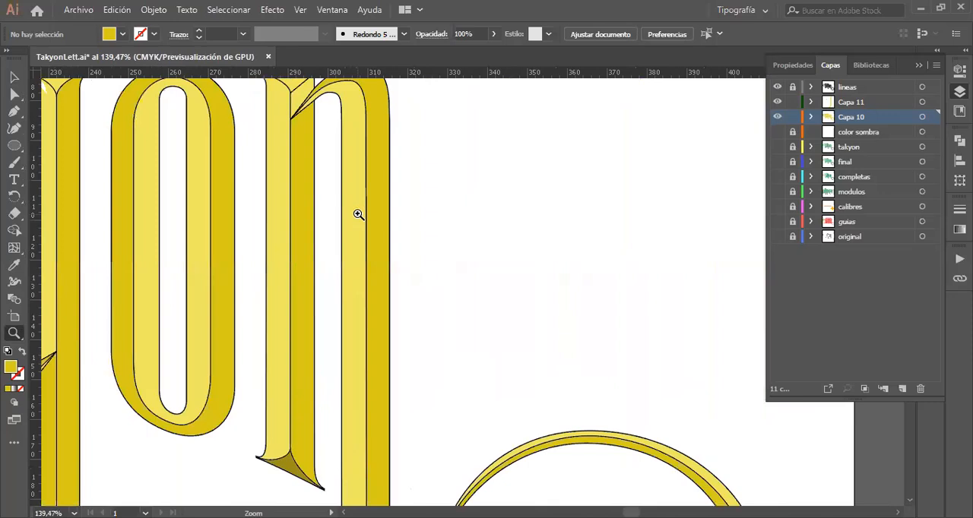
{"action": "scroll", "coordinate": [357, 214], "scroll_direction": "left", "scroll_amount": 8}
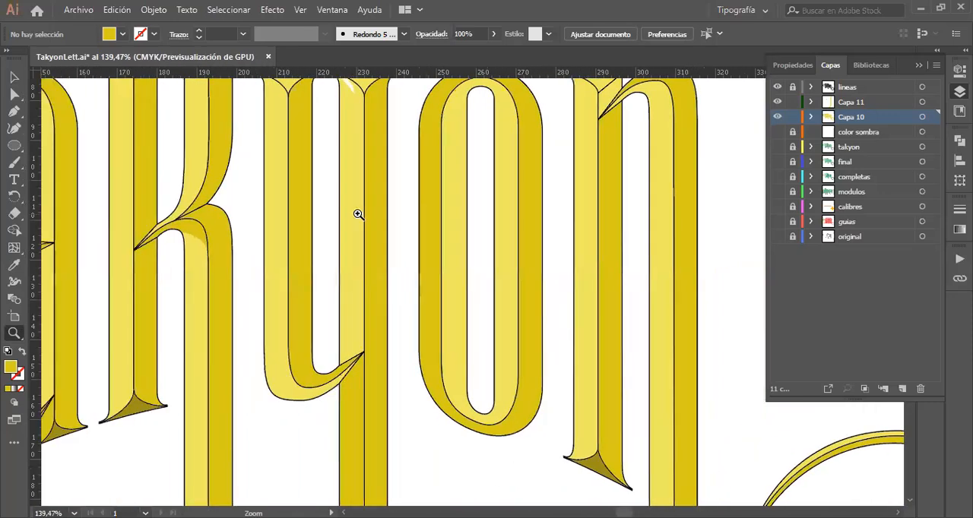
{"action": "scroll", "coordinate": [357, 214], "scroll_direction": "up", "scroll_amount": 5}
{"action": "scroll", "coordinate": [357, 214], "scroll_direction": "down", "scroll_amount": 10}
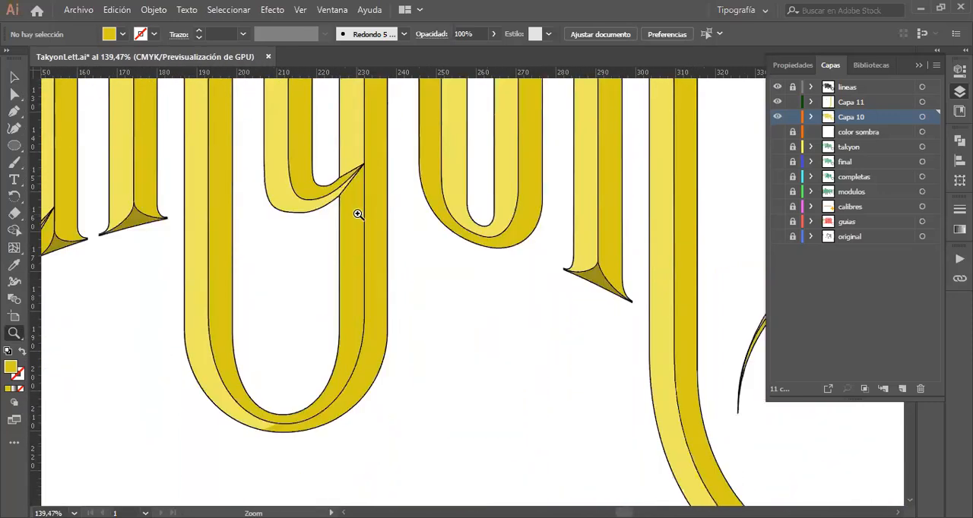
{"action": "scroll", "coordinate": [357, 214], "scroll_direction": "up", "scroll_amount": 5}
{"action": "scroll", "coordinate": [358, 215], "scroll_direction": "down", "scroll_amount": 3}
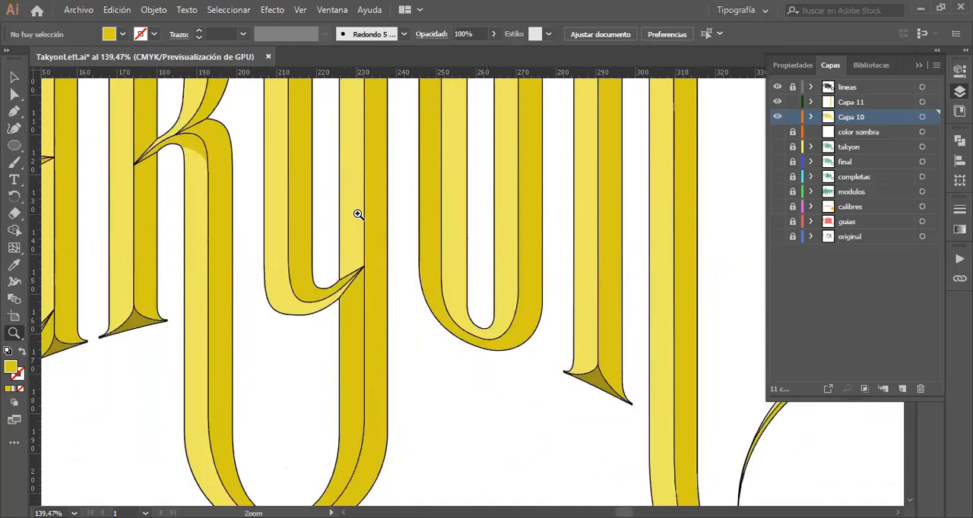
{"action": "left_click", "coordinate": [365, 262], "text": "alt"}
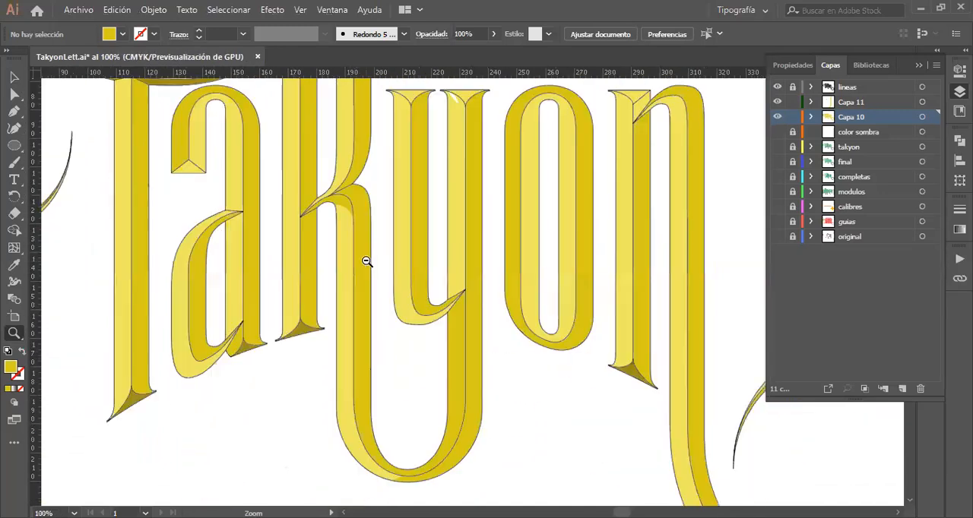
{"action": "left_click", "coordinate": [365, 261], "text": "alt"}
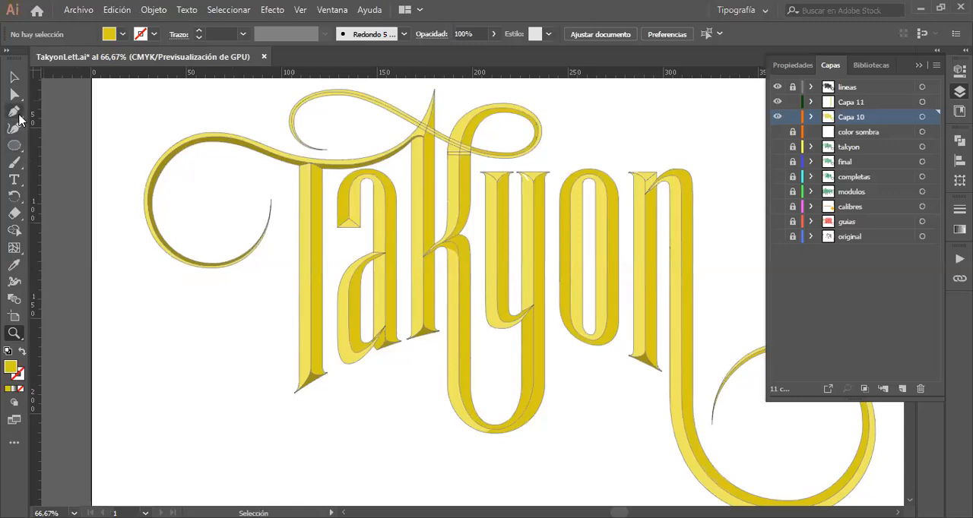
Step: Draw a horizontal straight line about 40 mm long with the Pen tool in the empty area below the T's swirl
{"action": "left_click", "coordinate": [14, 111]}
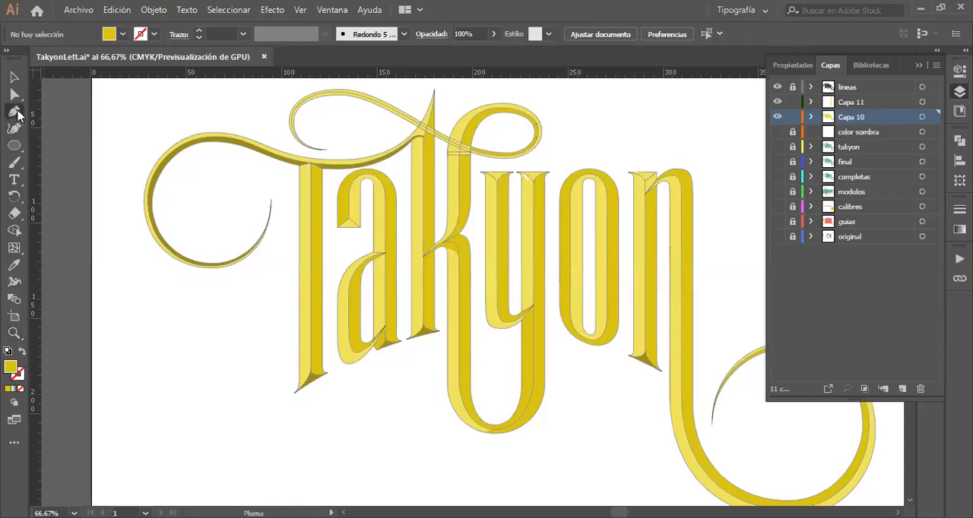
{"action": "left_click", "coordinate": [143, 304]}
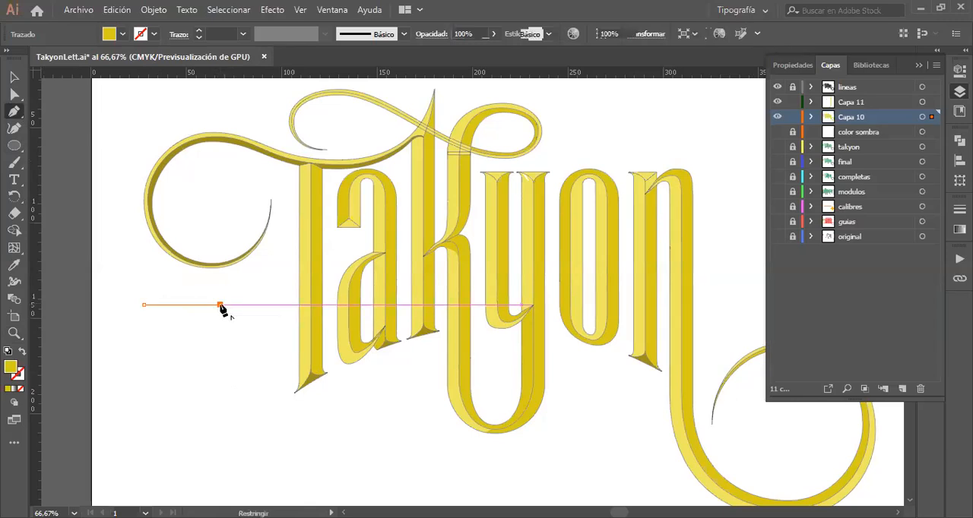
{"action": "left_click", "coordinate": [219, 305]}
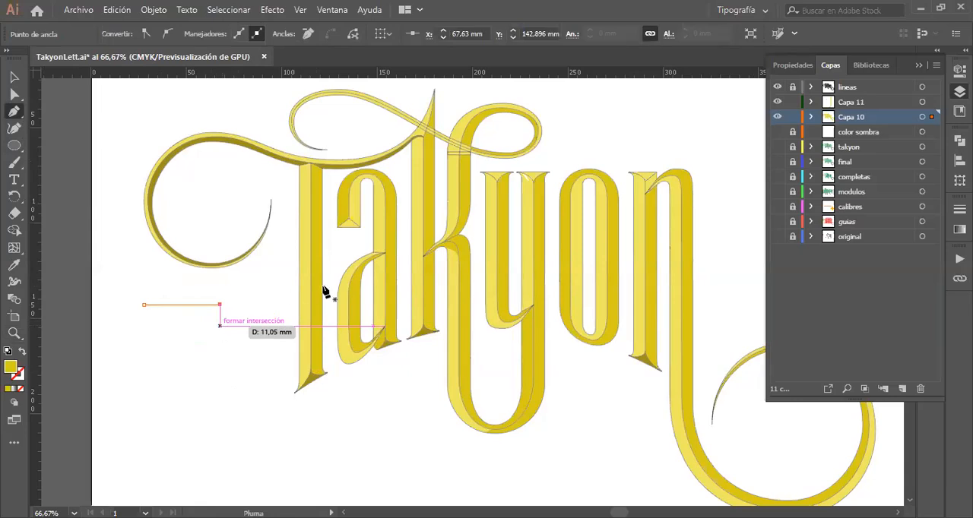
{"action": "key", "text": "Escape"}
{"action": "left_click", "coordinate": [18, 74]}
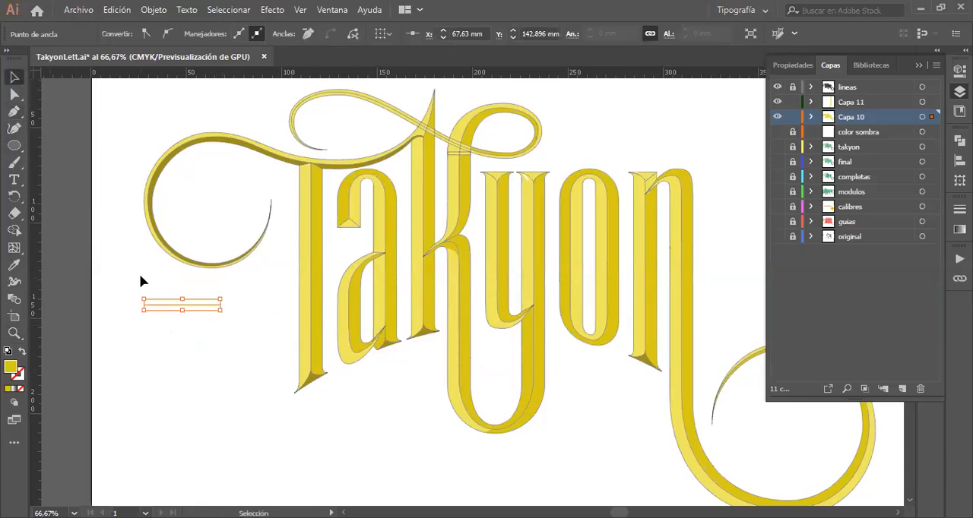
{"action": "left_click", "coordinate": [131, 299]}
{"action": "left_click_drag", "start_coordinate": [203, 327], "coordinate": [205, 328]}
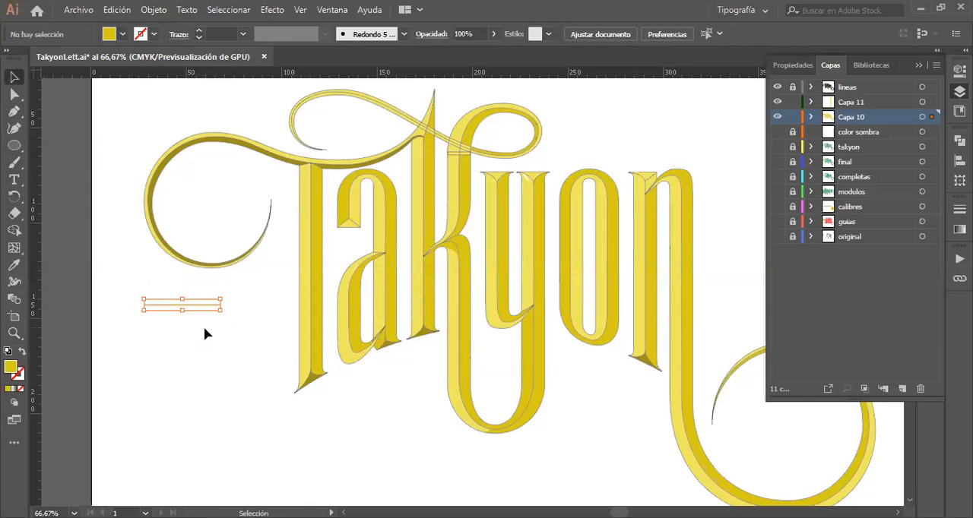
Step: Give the horizontal line no fill and a black stroke
{"action": "left_click", "coordinate": [123, 35]}
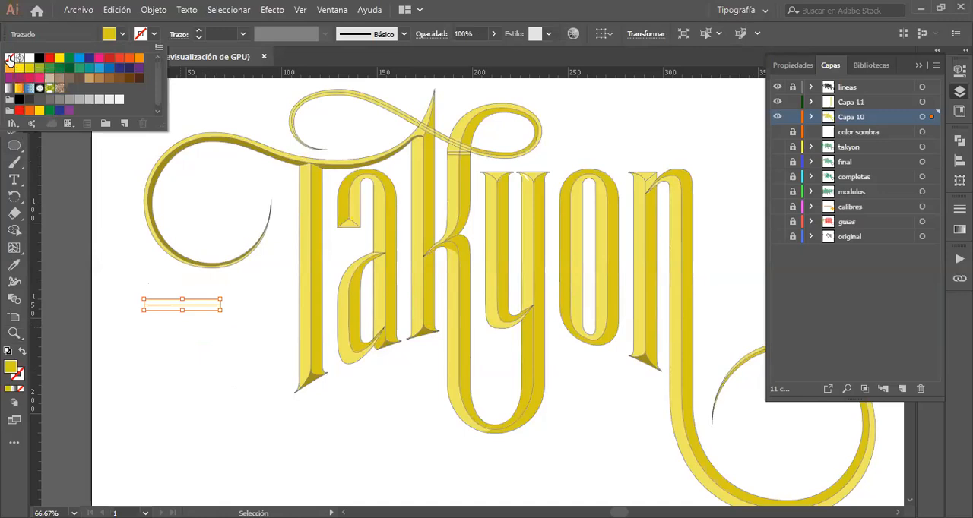
{"action": "left_click", "coordinate": [9, 58]}
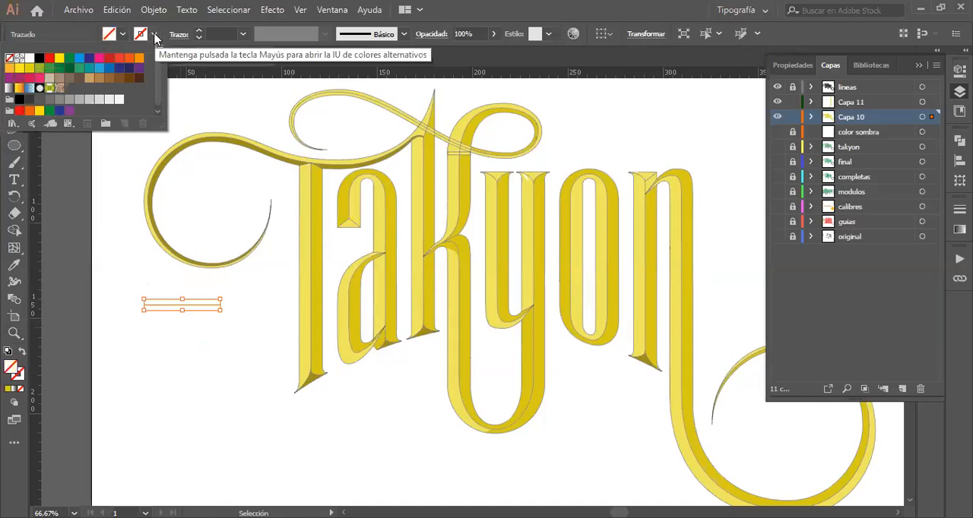
{"action": "left_click", "coordinate": [154, 34]}
{"action": "left_click", "coordinate": [154, 31]}
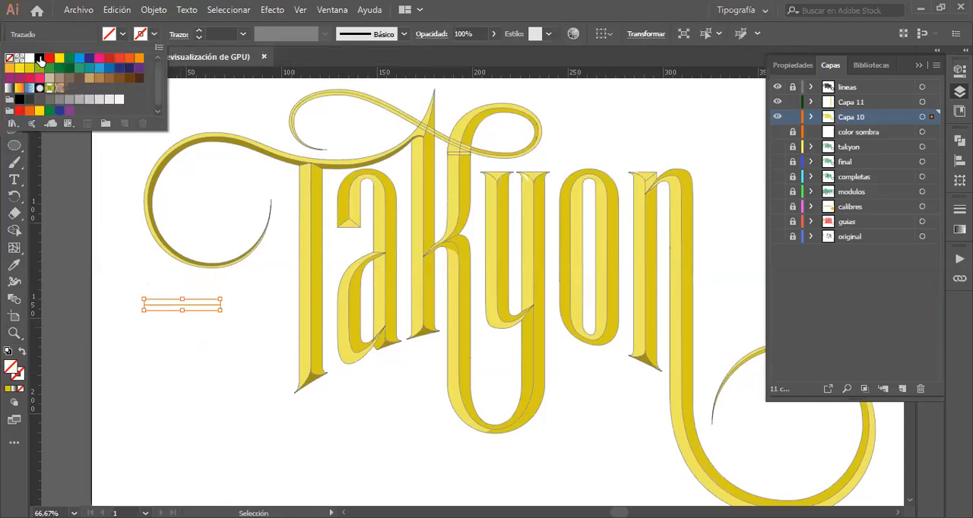
{"action": "left_click", "coordinate": [40, 60]}
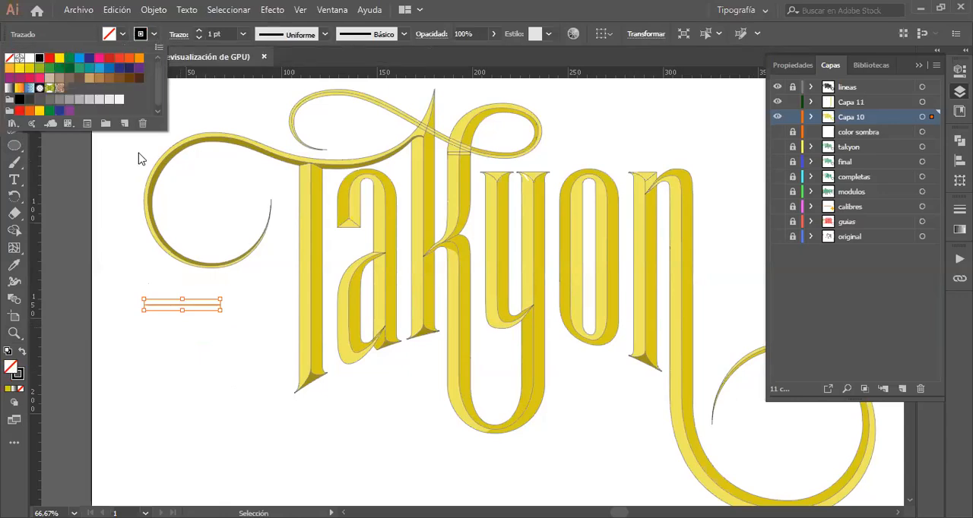
Step: Set the line's stroke weight to 2 pt and duplicate it straight down, about 73 mm below the original
{"action": "left_click", "coordinate": [200, 32]}
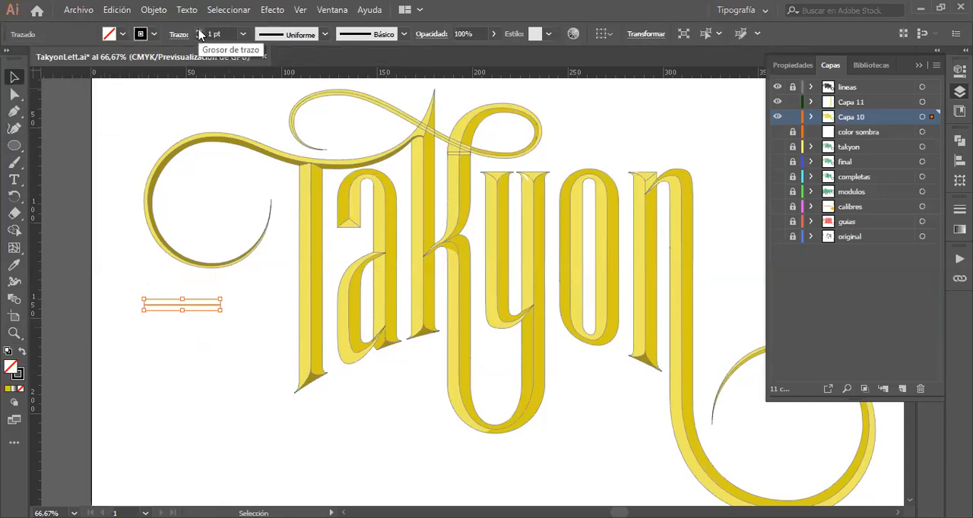
{"action": "left_click", "coordinate": [199, 32]}
{"action": "left_click", "coordinate": [199, 32]}
{"action": "left_click", "coordinate": [199, 31]}
{"action": "left_click", "coordinate": [199, 32]}
{"action": "left_click", "coordinate": [199, 32]}
{"action": "left_click", "coordinate": [199, 32]}
{"action": "left_click", "coordinate": [199, 32]}
{"action": "left_click", "coordinate": [199, 32]}
{"action": "left_click", "coordinate": [199, 36]}
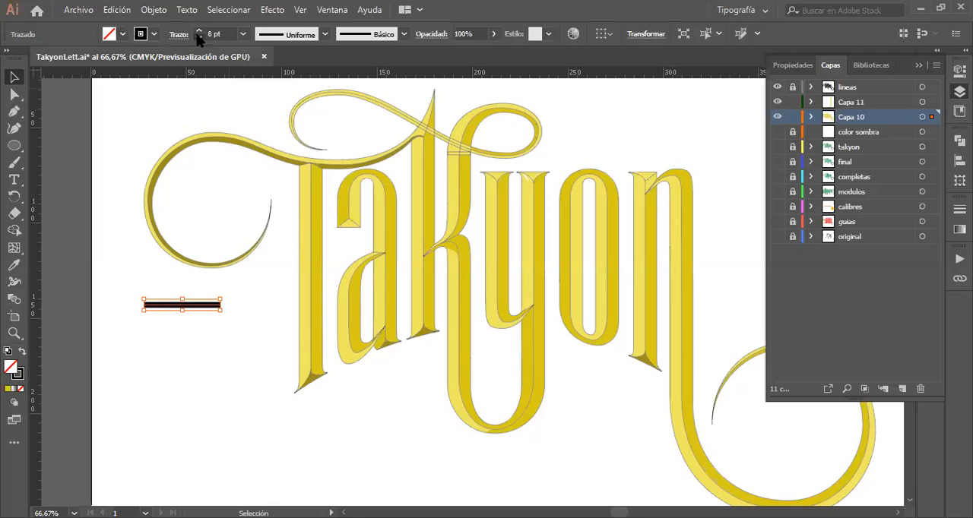
{"action": "left_click", "coordinate": [198, 37]}
{"action": "left_click", "coordinate": [198, 37]}
{"action": "left_click", "coordinate": [199, 36]}
{"action": "left_click", "coordinate": [198, 36]}
{"action": "left_click", "coordinate": [198, 37]}
{"action": "left_click", "coordinate": [198, 37]}
{"action": "left_click", "coordinate": [199, 36]}
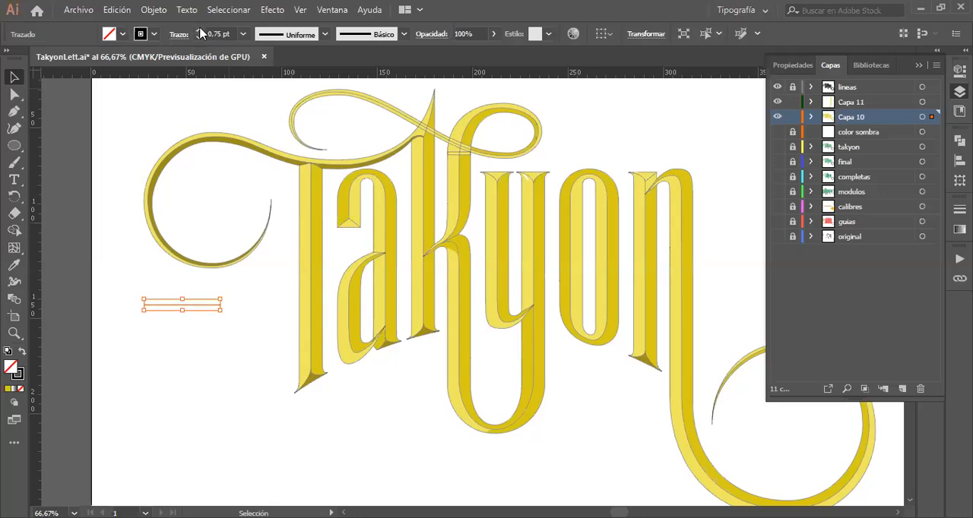
{"action": "left_click", "coordinate": [199, 30]}
{"action": "left_click", "coordinate": [199, 30]}
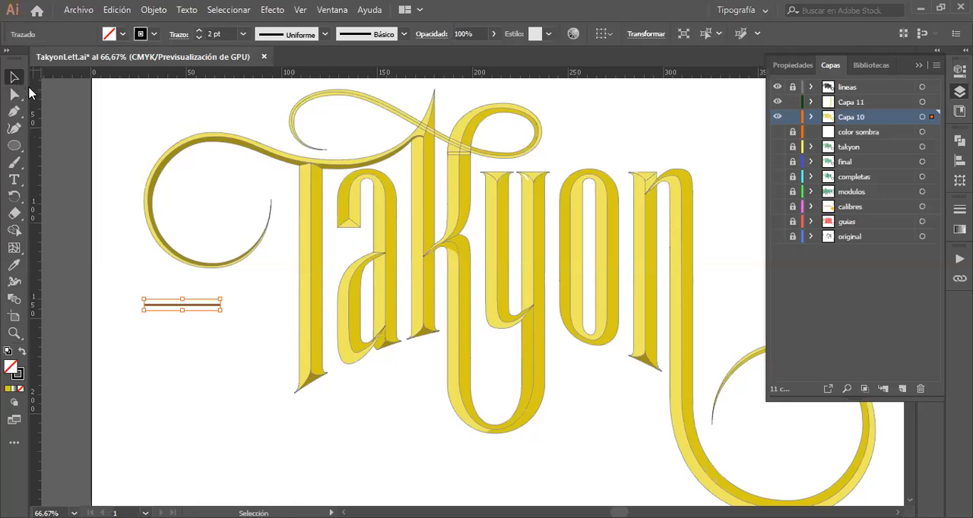
{"action": "left_click", "coordinate": [124, 129]}
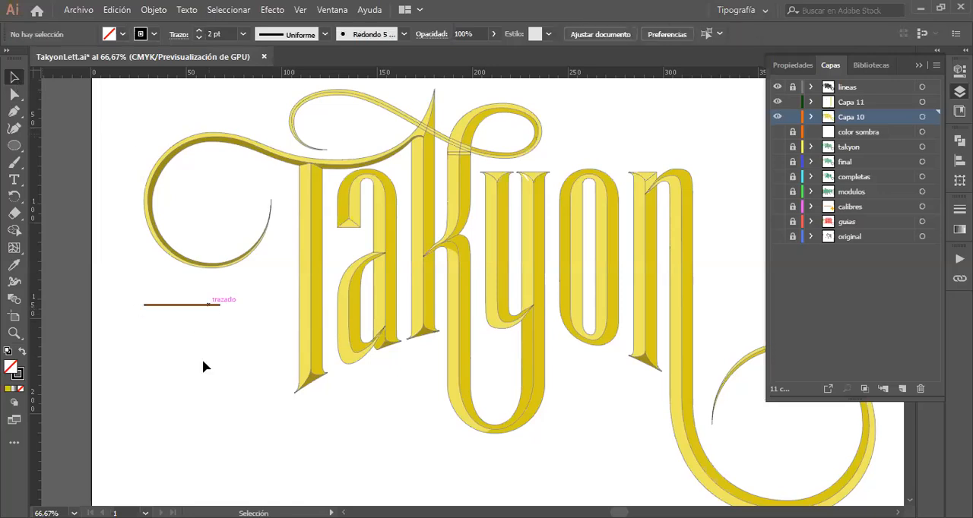
{"action": "left_click_drag", "start_coordinate": [215, 305], "coordinate": [215, 445]}
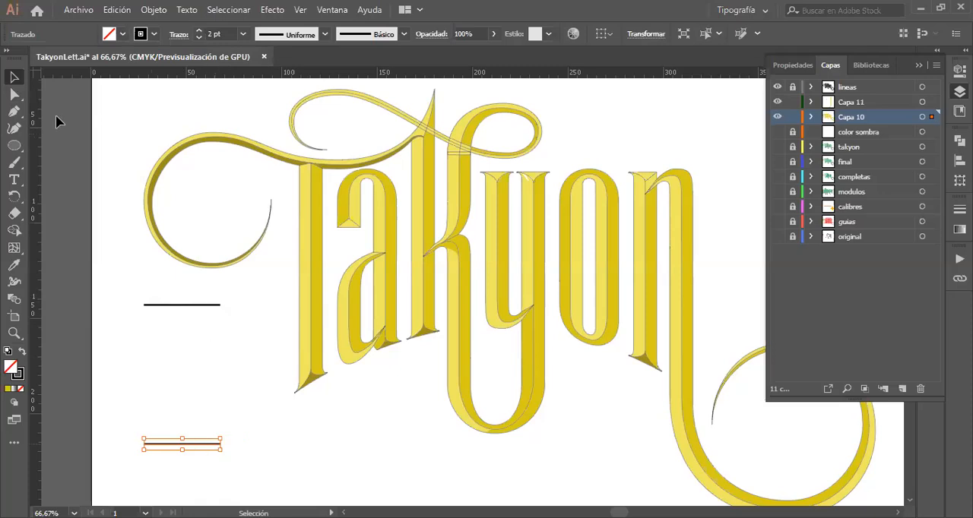
Step: Cut both black lines from Capa 10 and create a new layer directly above Capa 11
{"action": "left_click", "coordinate": [196, 306]}
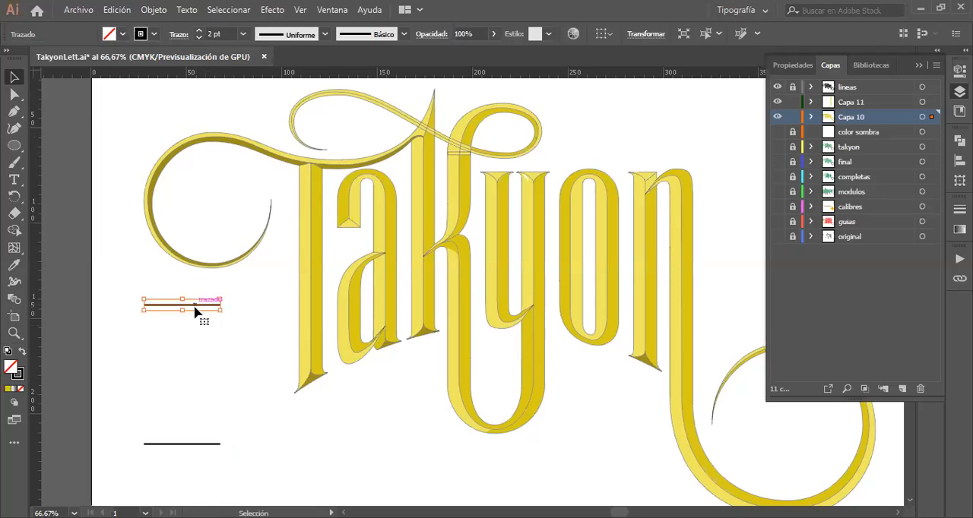
{"action": "left_click", "coordinate": [208, 444], "text": "shift"}
{"action": "key", "text": "ctrl"}
{"action": "key", "text": "Delete"}
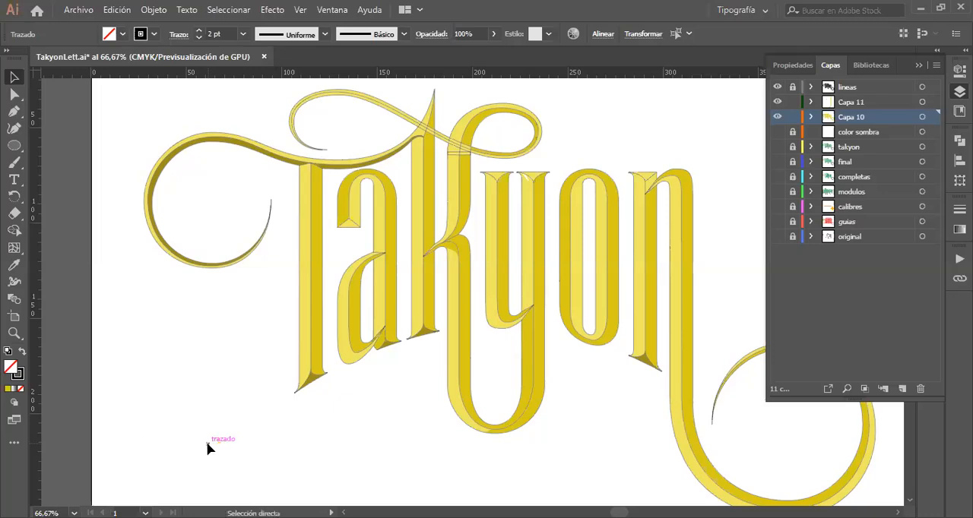
{"action": "left_click", "coordinate": [866, 102]}
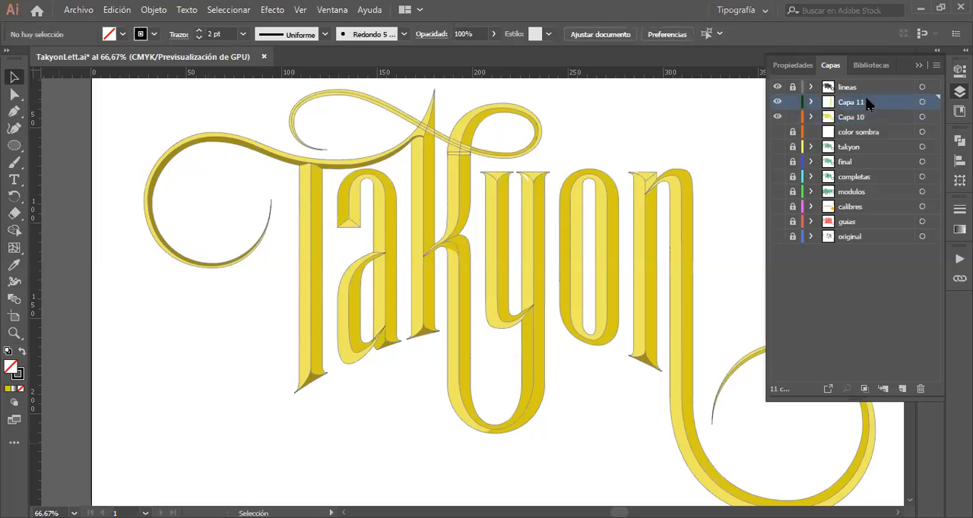
{"action": "left_click", "coordinate": [903, 389]}
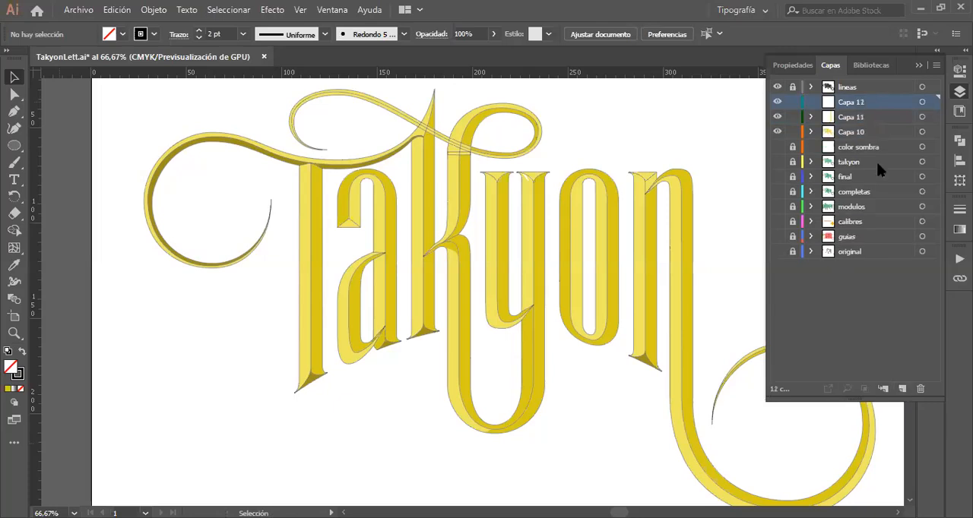
Step: Lock Capa 10 and paste the two black lines into Capa 12
{"action": "left_click", "coordinate": [793, 132]}
{"action": "key", "text": "a"}
{"action": "key", "text": "v"}
{"action": "left_click", "coordinate": [471, 228]}
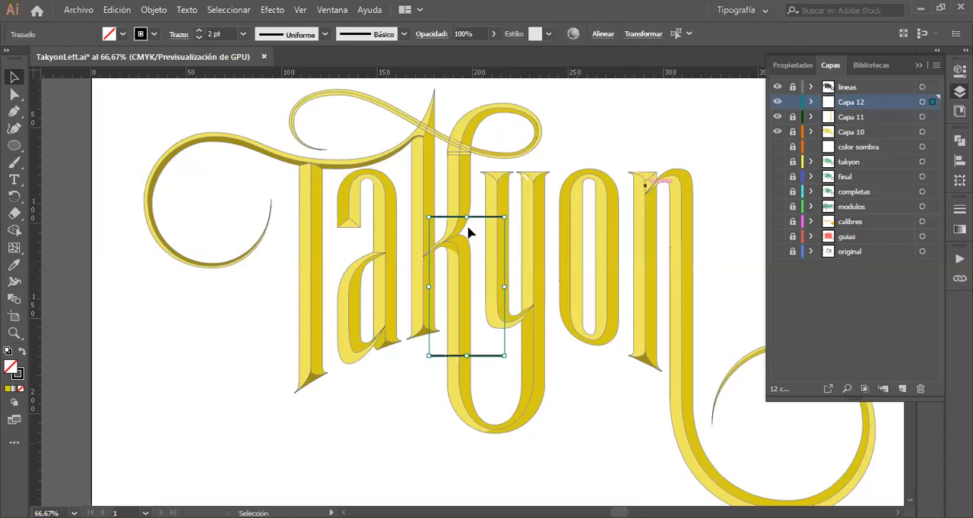
Step: Place one black line just above the top of the y and the other just below its lower bowl, horizontally aligned with each other
{"action": "left_click_drag", "start_coordinate": [477, 221], "coordinate": [540, 162]}
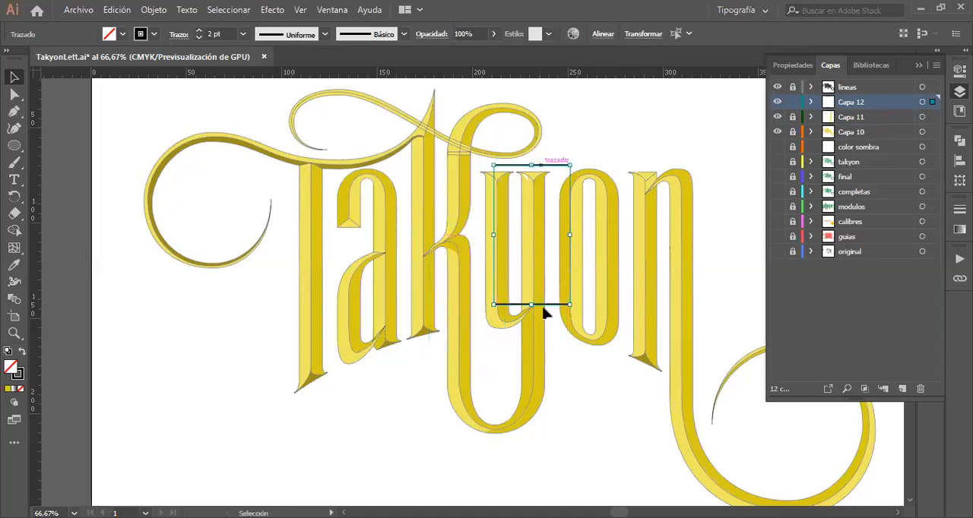
{"action": "left_click", "coordinate": [586, 385]}
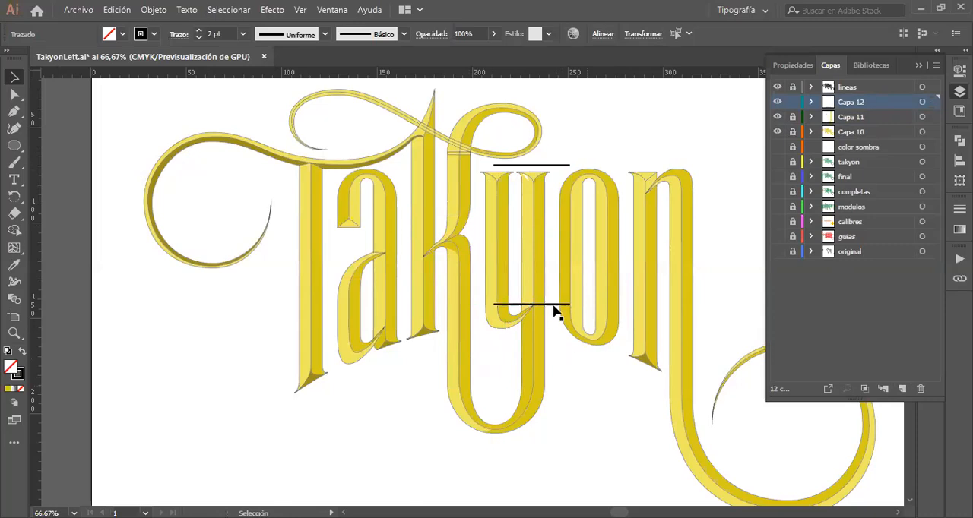
{"action": "left_click_drag", "start_coordinate": [556, 307], "coordinate": [561, 446]}
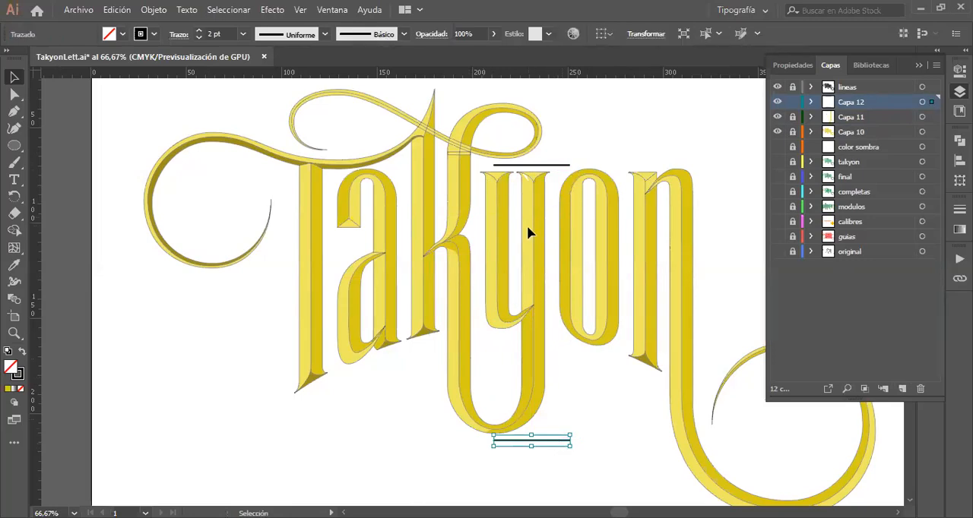
{"action": "left_click", "coordinate": [559, 168]}
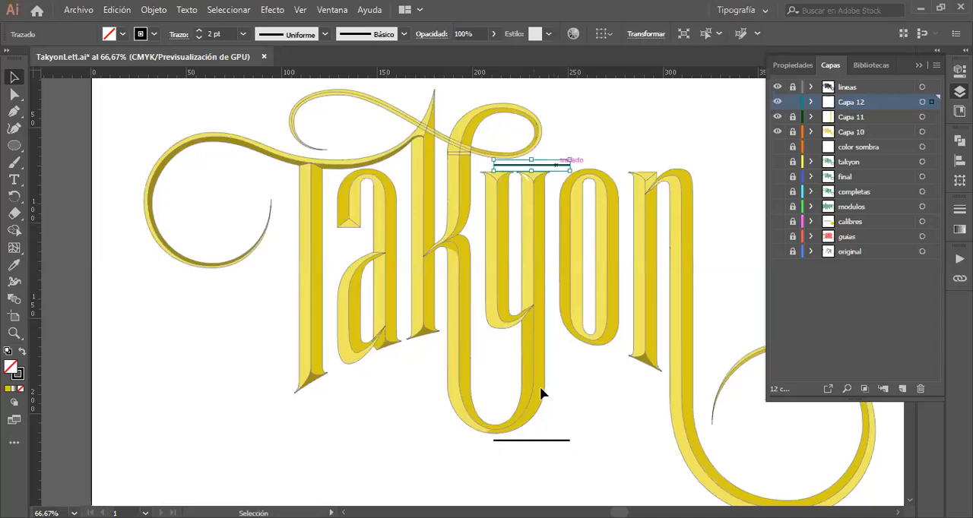
{"action": "left_click", "coordinate": [547, 441], "text": "shift"}
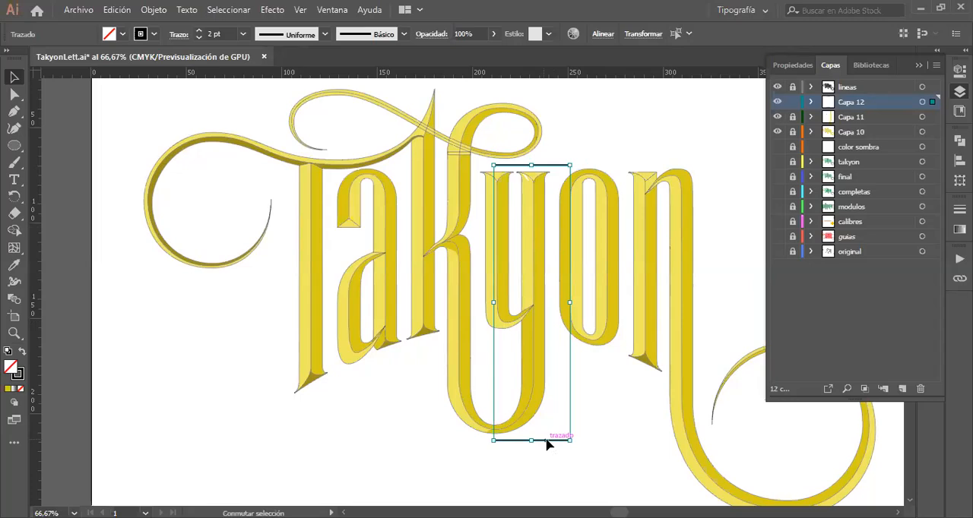
{"action": "key", "text": "Left"}
{"action": "key", "text": "Left"}
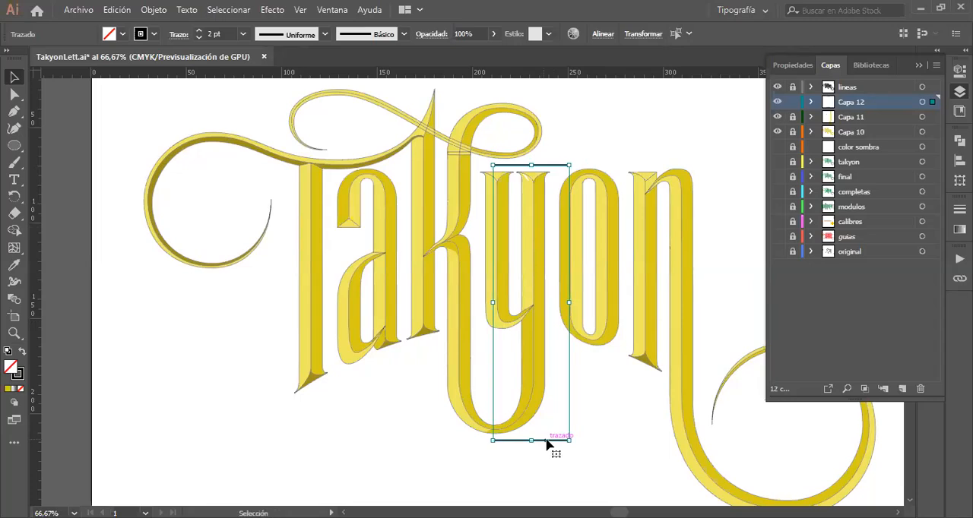
{"action": "left_click_drag", "start_coordinate": [546, 441], "coordinate": [540, 442]}
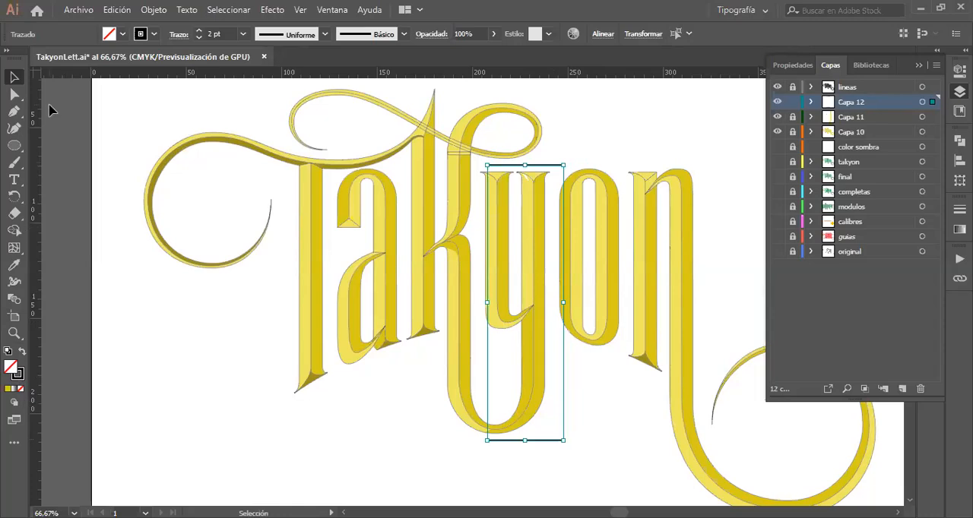
Step: Blend the black line above the y with the one below it using the Blend tool, leaving the blend deselected
{"action": "left_click", "coordinate": [14, 304]}
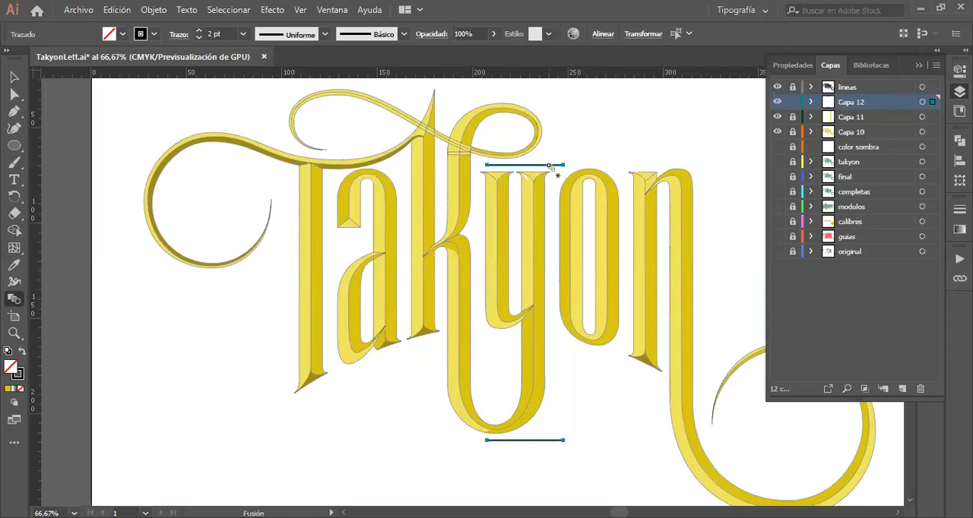
{"action": "left_click", "coordinate": [549, 165]}
{"action": "left_click", "coordinate": [546, 441]}
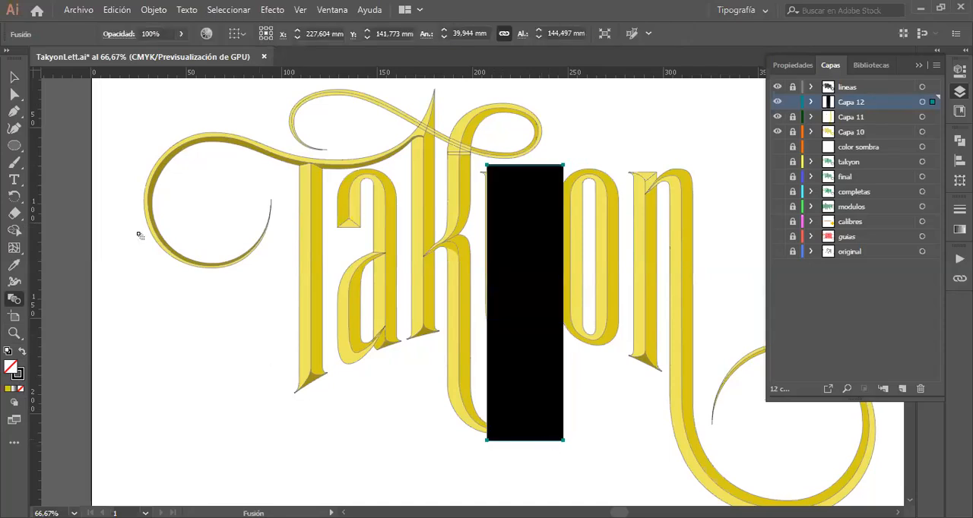
{"action": "left_click", "coordinate": [14, 78]}
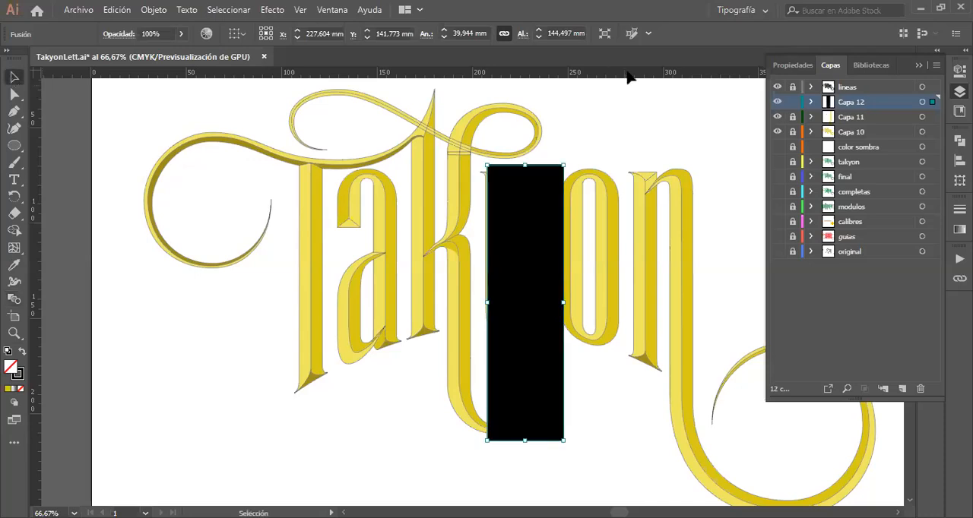
{"action": "left_click", "coordinate": [628, 105]}
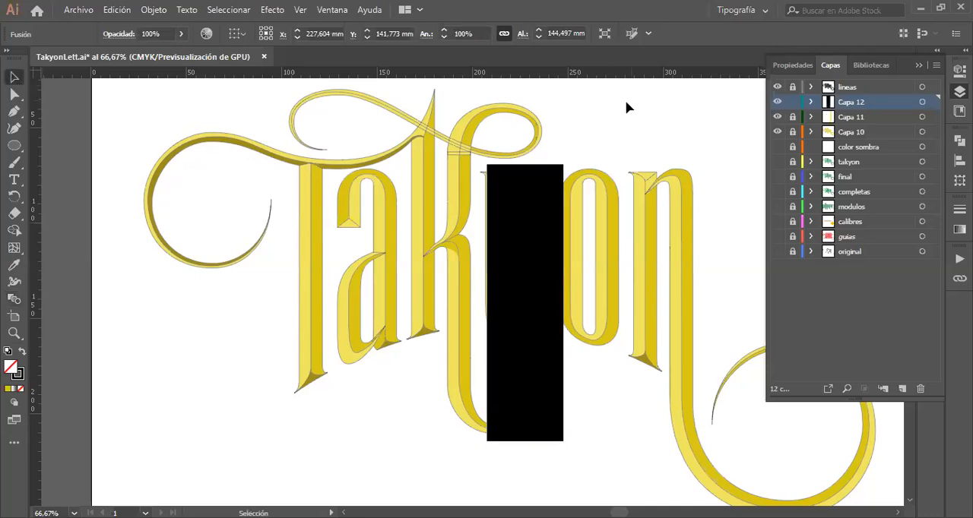
Step: Set the black line blend's spacing to 100 specified steps with the preview on
{"action": "left_click", "coordinate": [535, 189]}
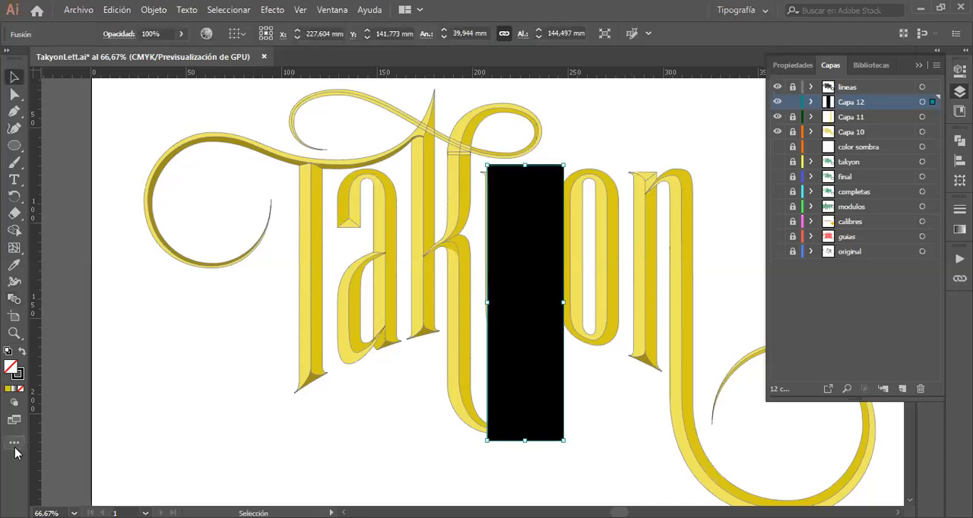
{"action": "left_click", "coordinate": [15, 301]}
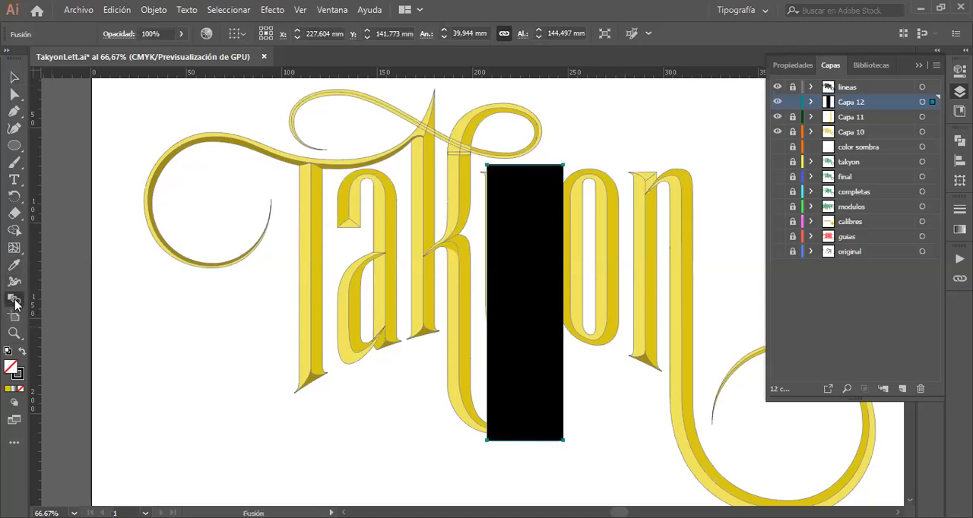
{"action": "double_click", "coordinate": [15, 302]}
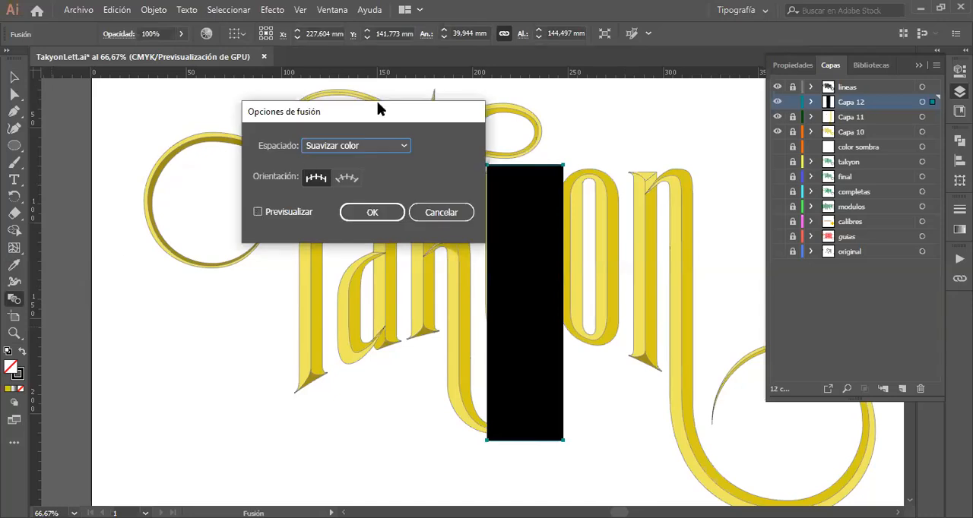
{"action": "left_click_drag", "start_coordinate": [380, 113], "coordinate": [285, 107]}
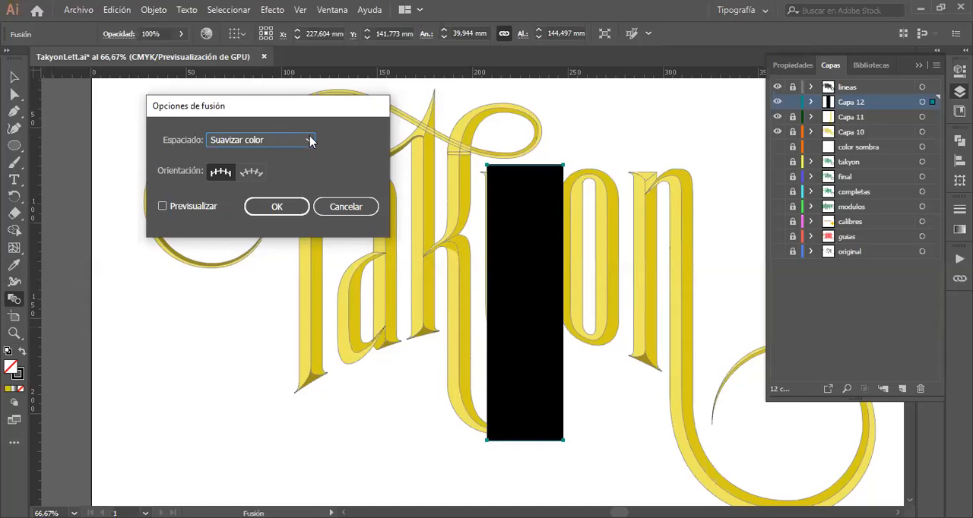
{"action": "left_click", "coordinate": [296, 140]}
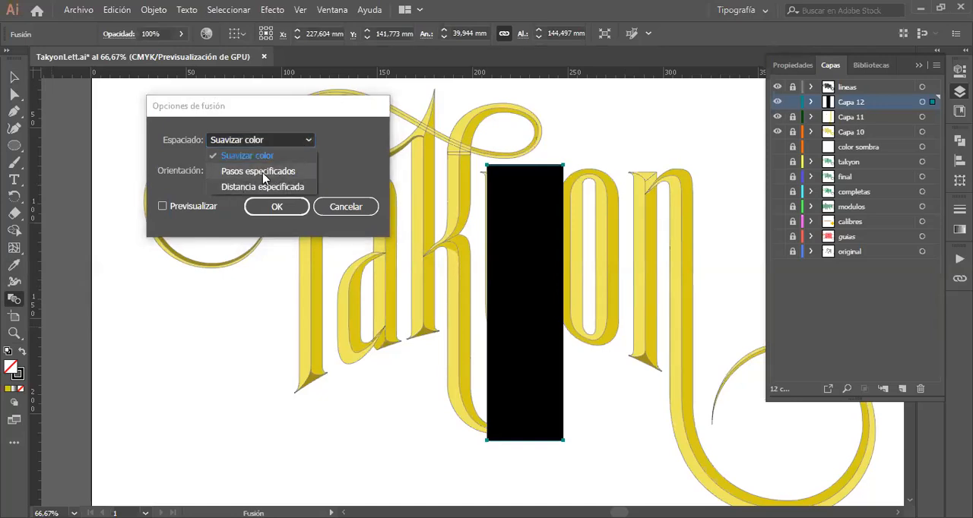
{"action": "left_click", "coordinate": [263, 175]}
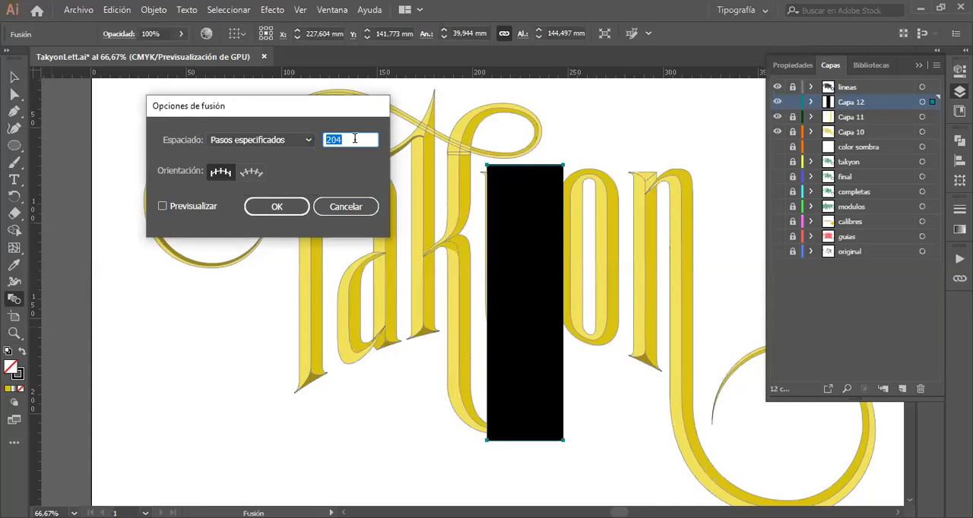
{"action": "key", "text": "BackSpace"}
{"action": "type", "text": "100"}
{"action": "left_click", "coordinate": [162, 207]}
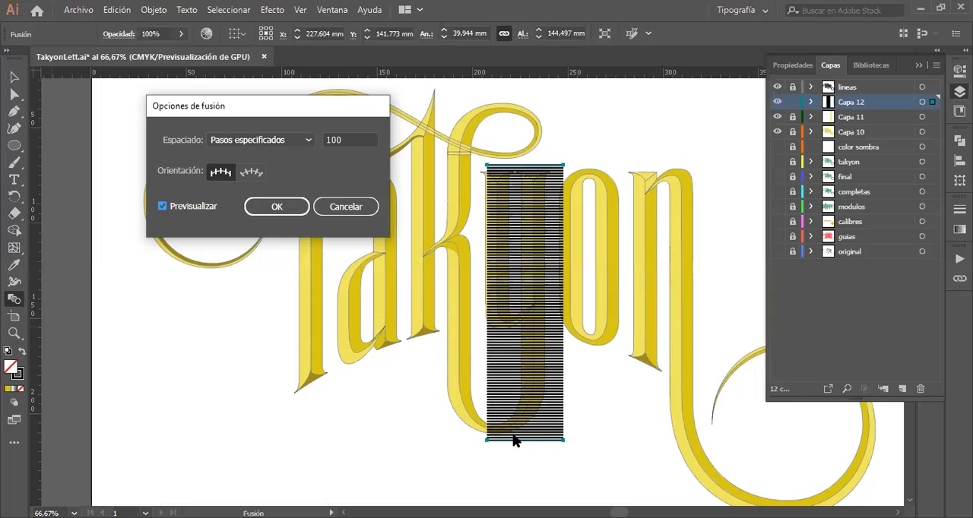
{"action": "key", "text": "Return"}
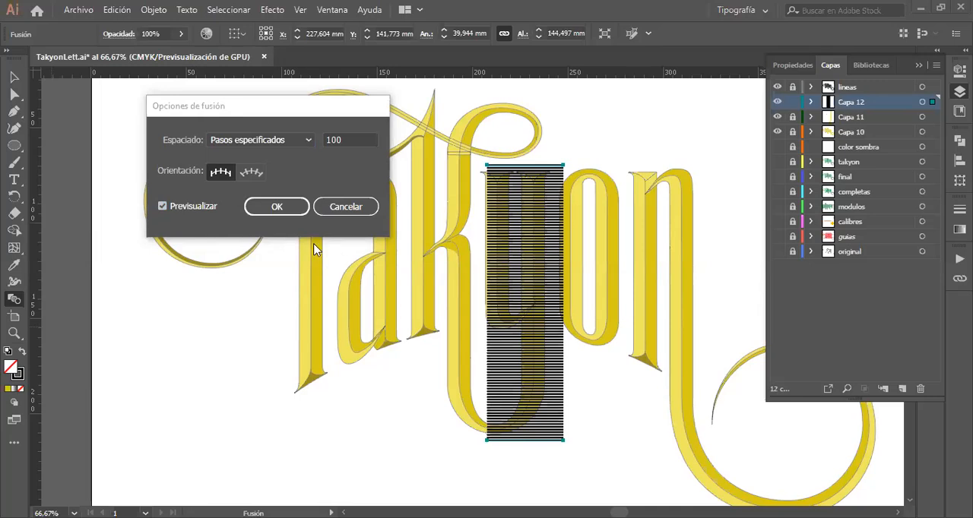
{"action": "left_click", "coordinate": [280, 213]}
Step: Draw a circle about 37 mm wide in the empty area below the T's swirl, with a red fill and no stroke
{"action": "left_click", "coordinate": [15, 148]}
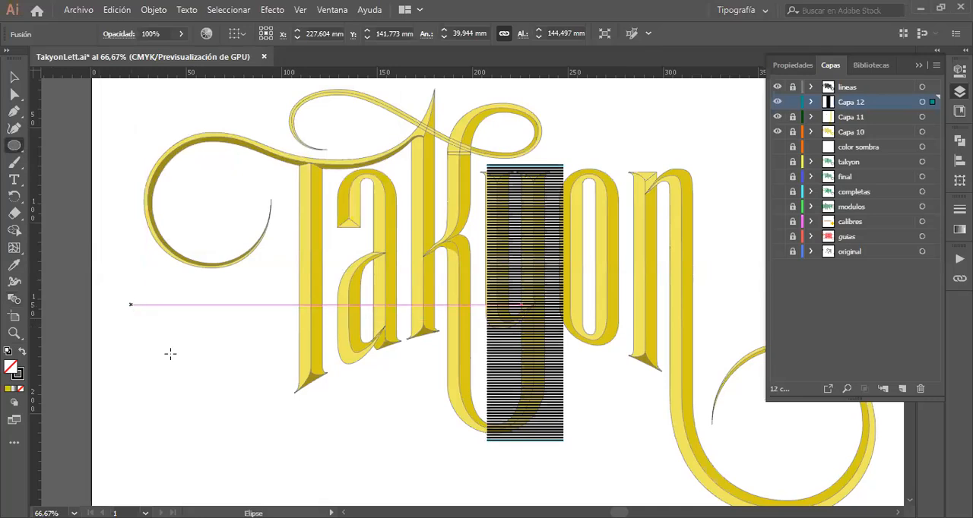
{"action": "left_click_drag", "start_coordinate": [131, 305], "coordinate": [200, 375]}
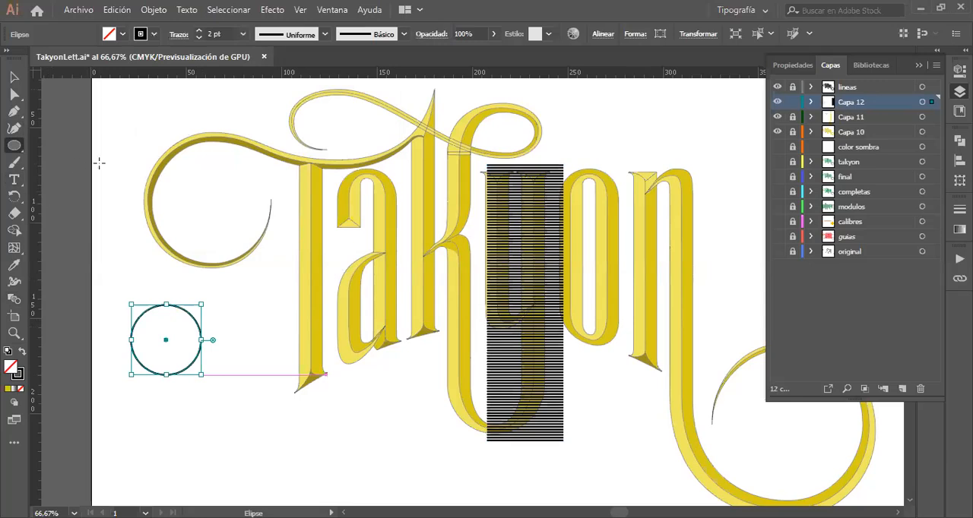
{"action": "left_click", "coordinate": [15, 77]}
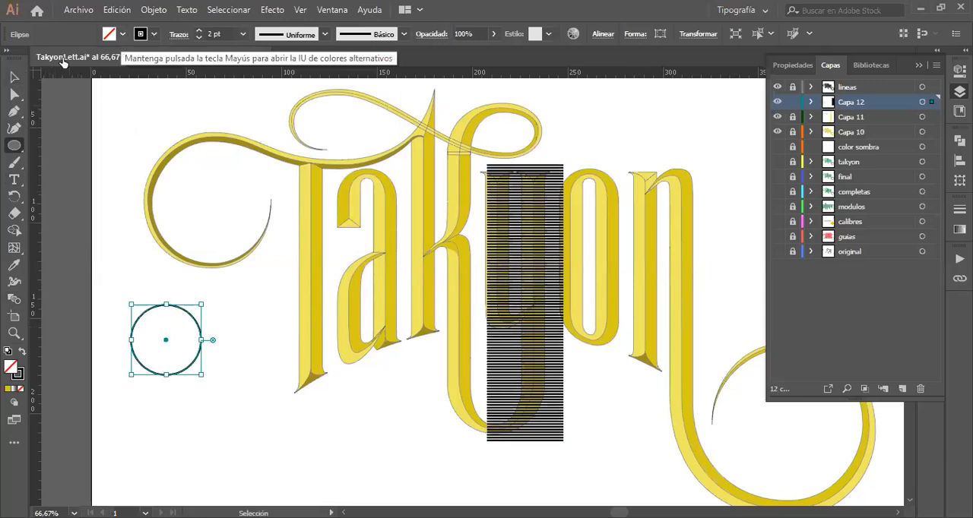
{"action": "left_click", "coordinate": [122, 35]}
{"action": "left_click", "coordinate": [50, 58]}
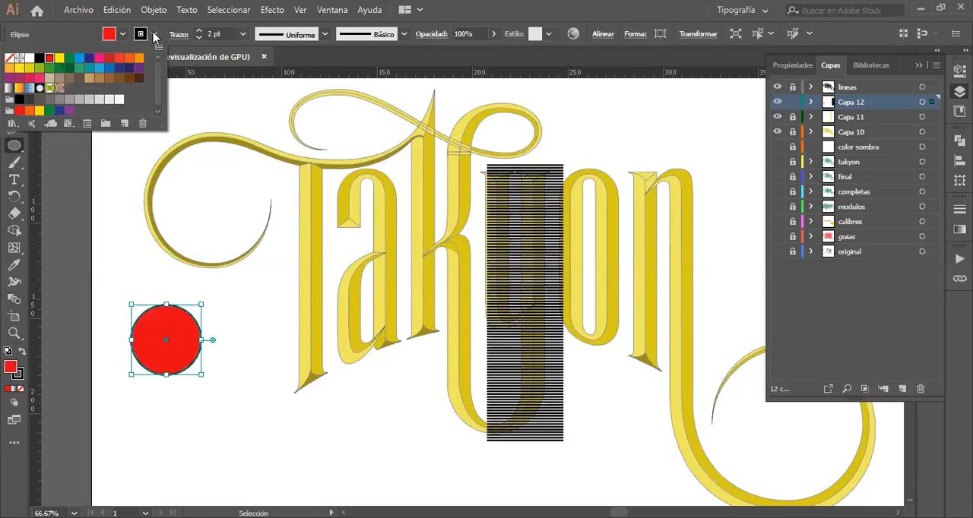
{"action": "left_click", "coordinate": [155, 36]}
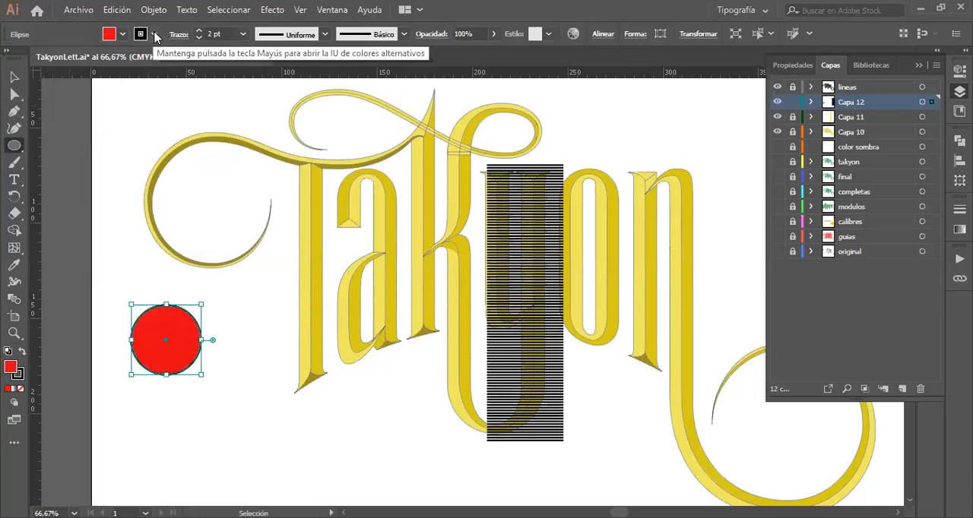
{"action": "left_click", "coordinate": [155, 35]}
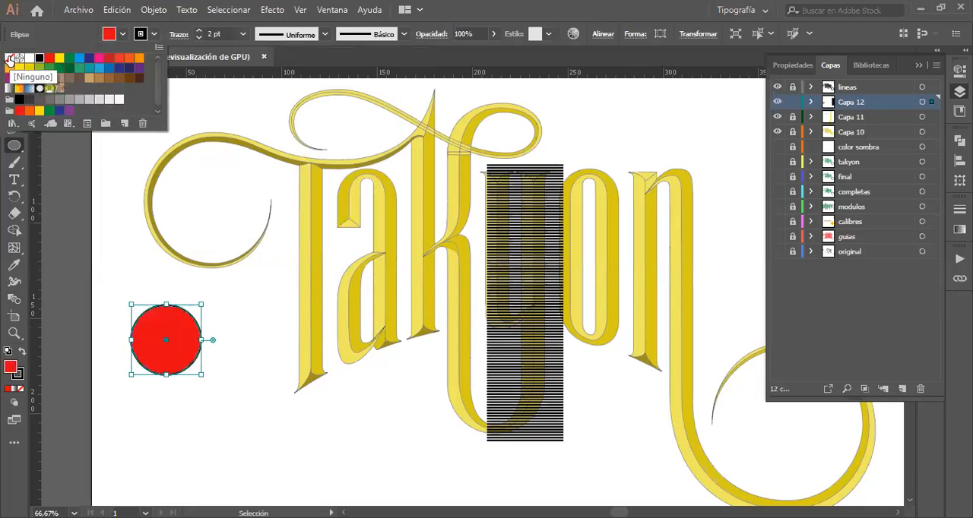
{"action": "left_click", "coordinate": [9, 59]}
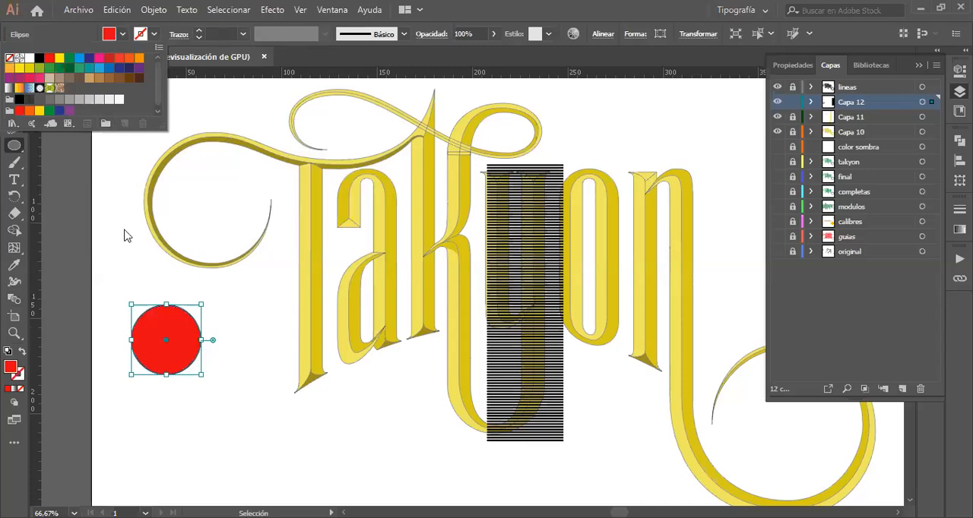
Step: Draw a square about 37 mm wide diagonally below the red circle, beneath the T, and fill it yellow
{"action": "left_click", "coordinate": [14, 146]}
{"action": "left_click_drag", "start_coordinate": [15, 145], "coordinate": [67, 145]}
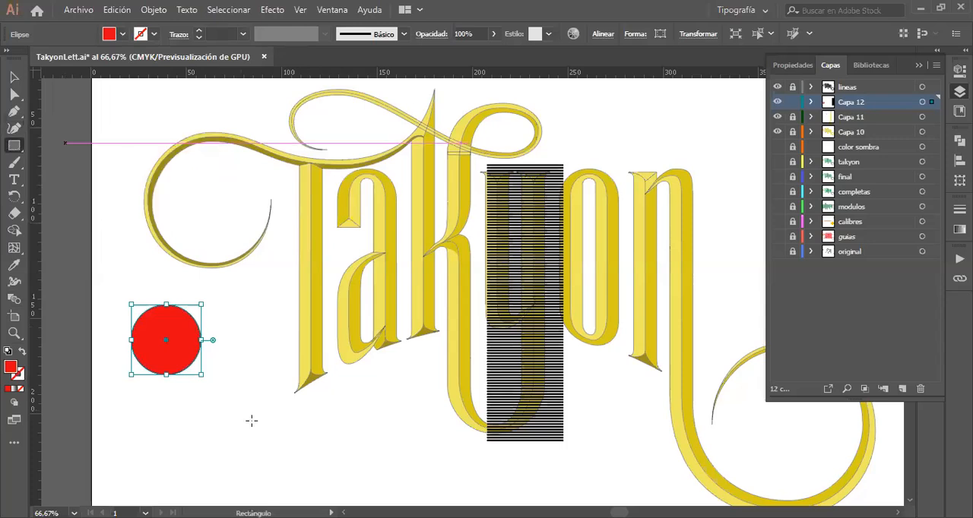
{"action": "left_click_drag", "start_coordinate": [253, 422], "coordinate": [318, 491]}
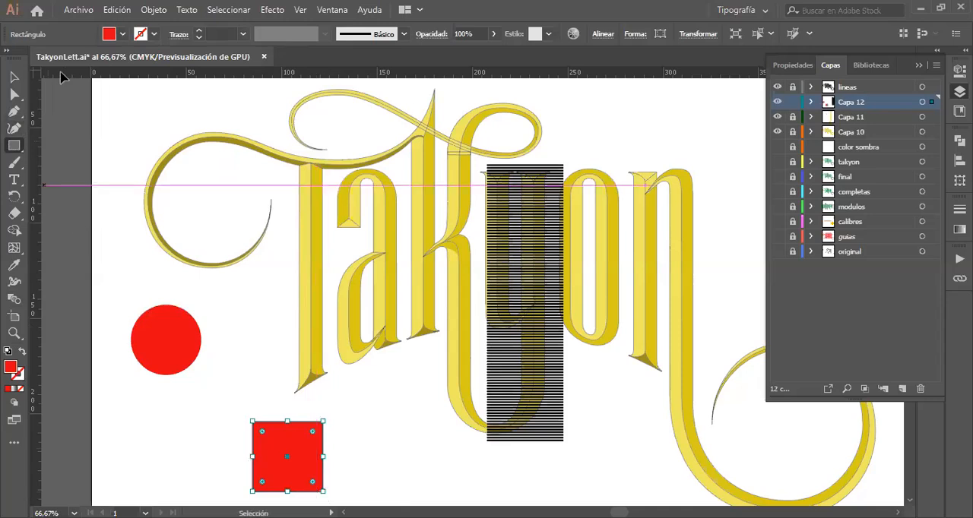
{"action": "left_click", "coordinate": [122, 38]}
{"action": "left_click", "coordinate": [59, 59]}
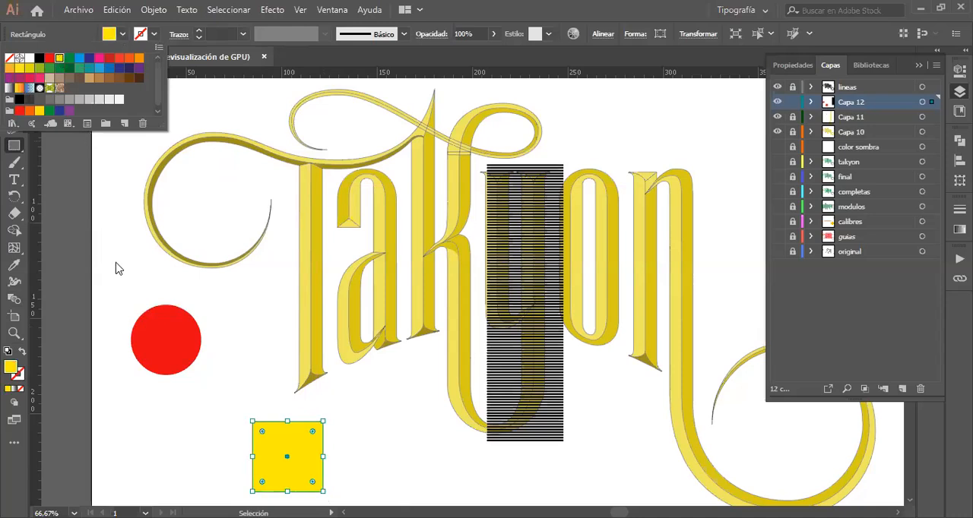
Step: Select the yellow square and red circle together and blend them with the Blend tool
{"action": "left_click", "coordinate": [170, 342]}
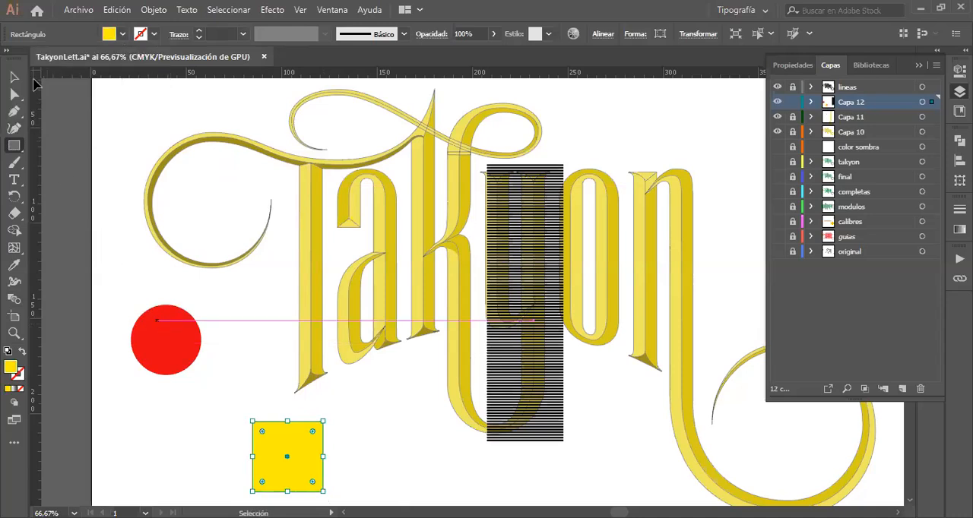
{"action": "left_click", "coordinate": [14, 77]}
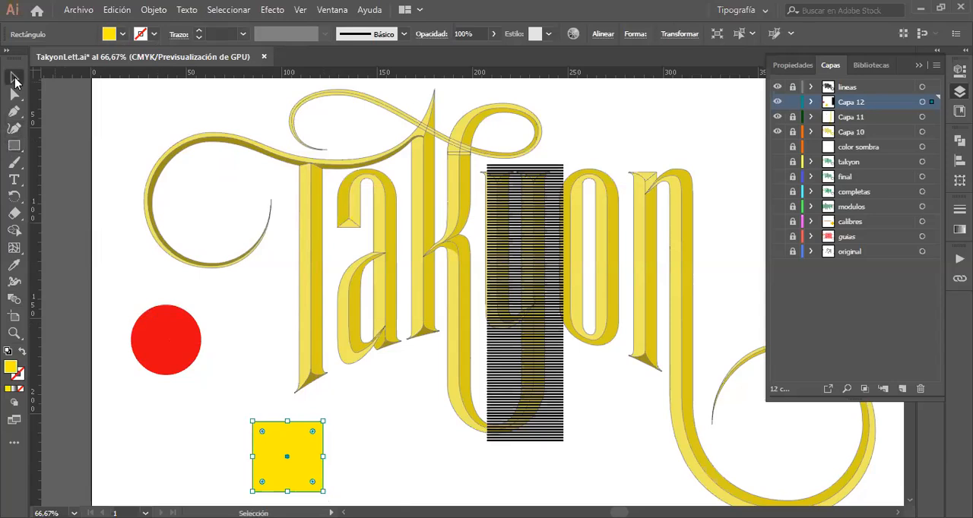
{"action": "left_click", "coordinate": [169, 327], "text": "shift"}
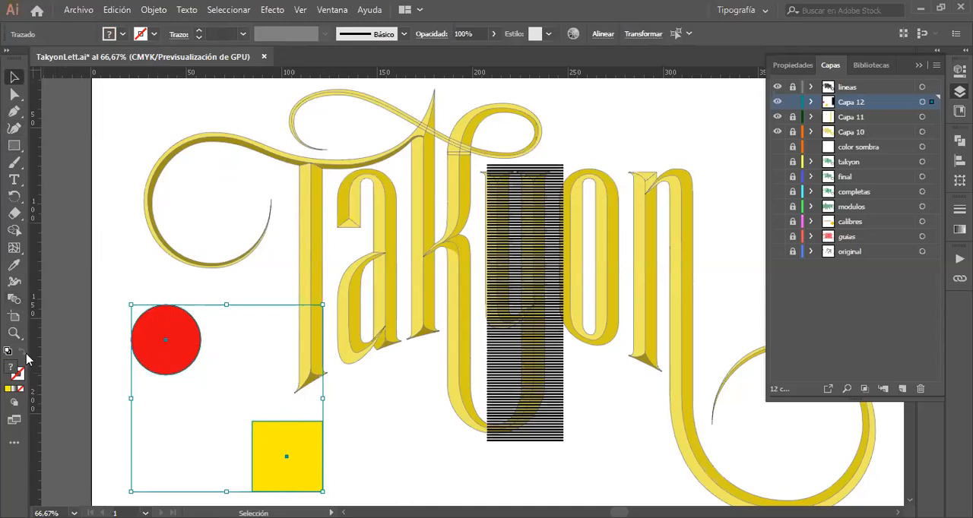
{"action": "left_click", "coordinate": [14, 301]}
{"action": "left_click", "coordinate": [279, 443]}
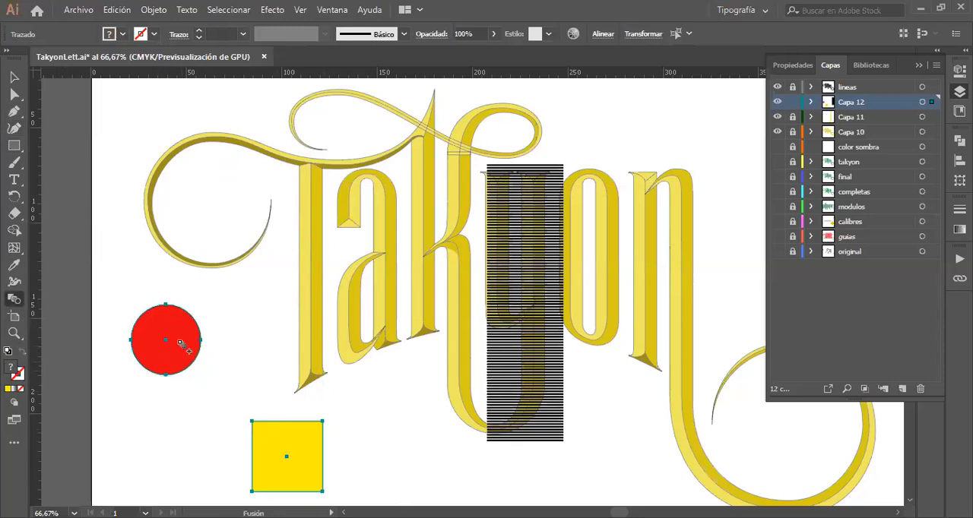
{"action": "left_click", "coordinate": [181, 345]}
{"action": "left_click", "coordinate": [14, 79]}
{"action": "key", "text": "shift"}
{"action": "key", "text": "shift"}
{"action": "key", "text": "shift"}
{"action": "key", "text": "shift"}
{"action": "key", "text": "shift"}
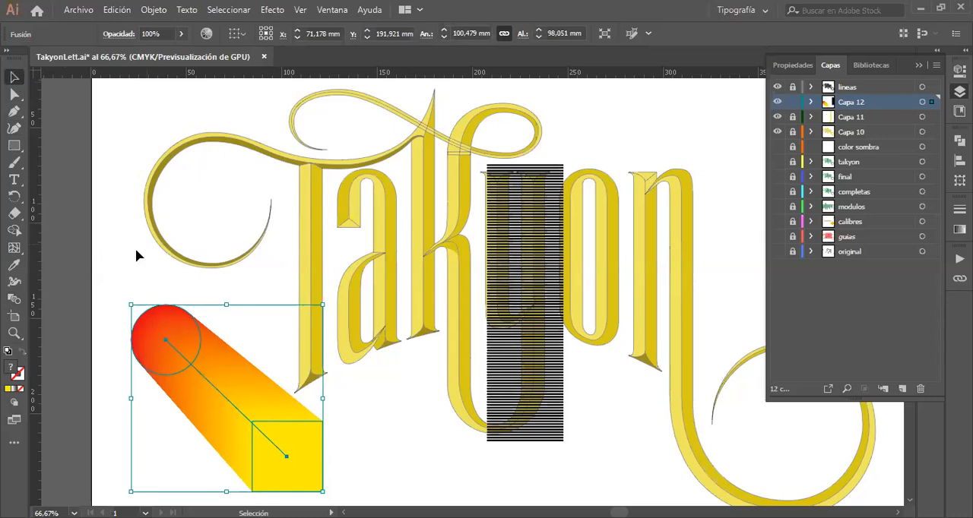
Step: Set the circle-to-square blend's spacing to 30 specified steps with the preview on
{"action": "left_click", "coordinate": [14, 300]}
{"action": "double_click", "coordinate": [14, 300]}
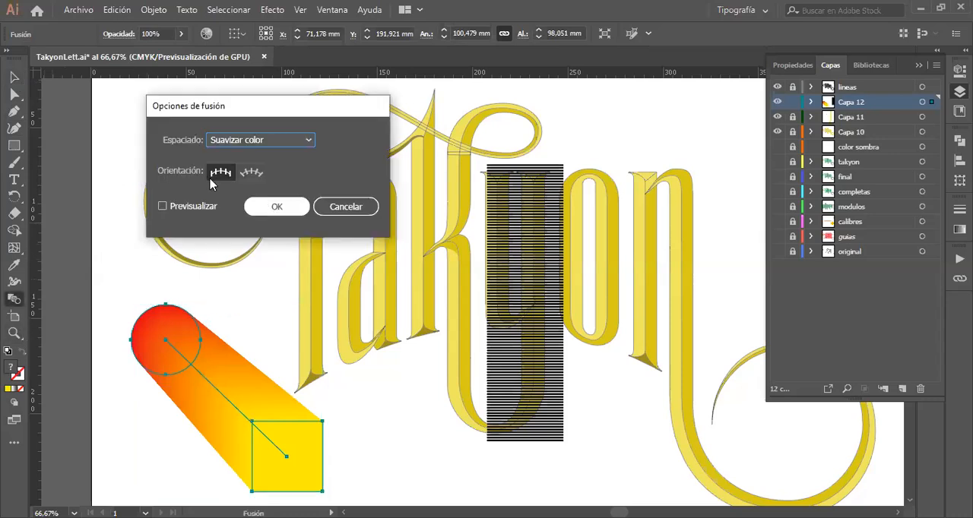
{"action": "left_click", "coordinate": [266, 140]}
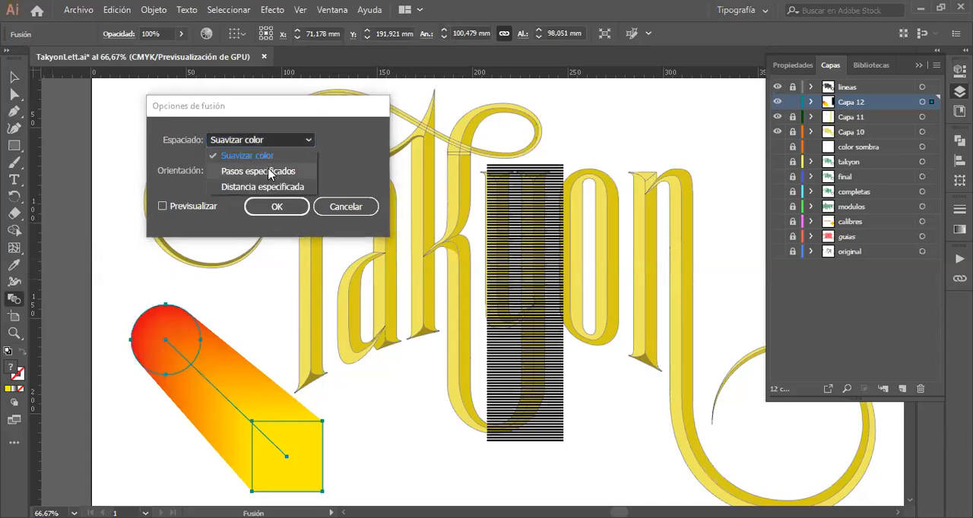
{"action": "left_click", "coordinate": [270, 172]}
{"action": "double_click", "coordinate": [353, 139]}
{"action": "type", "text": "30"}
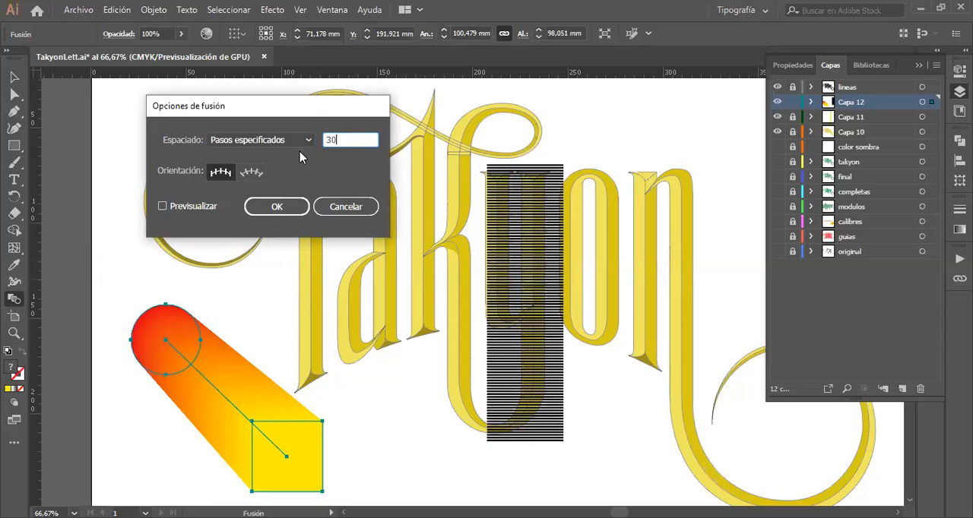
{"action": "left_click", "coordinate": [162, 206]}
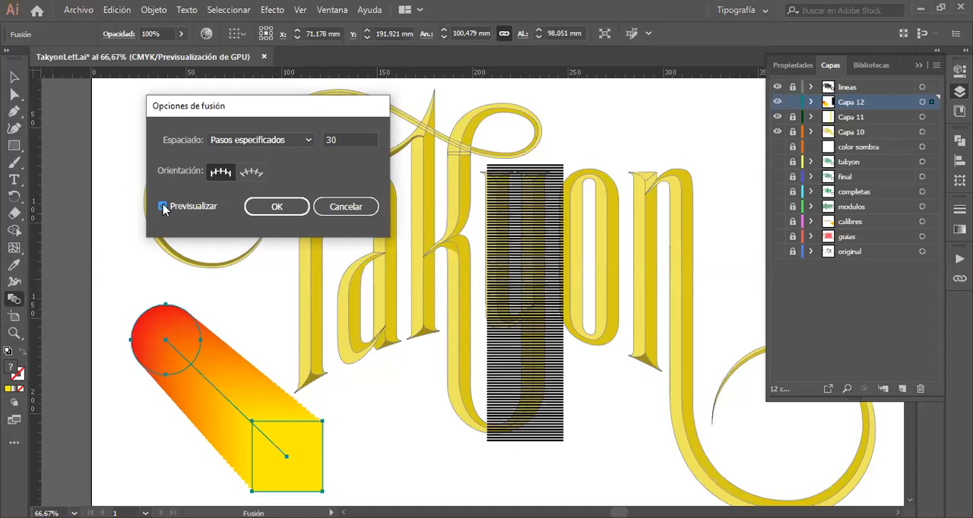
Step: Try 10 specified steps on the circle-to-square blend, compare it with the preview off and on, and cancel the options
{"action": "double_click", "coordinate": [354, 138]}
{"action": "type", "text": "10"}
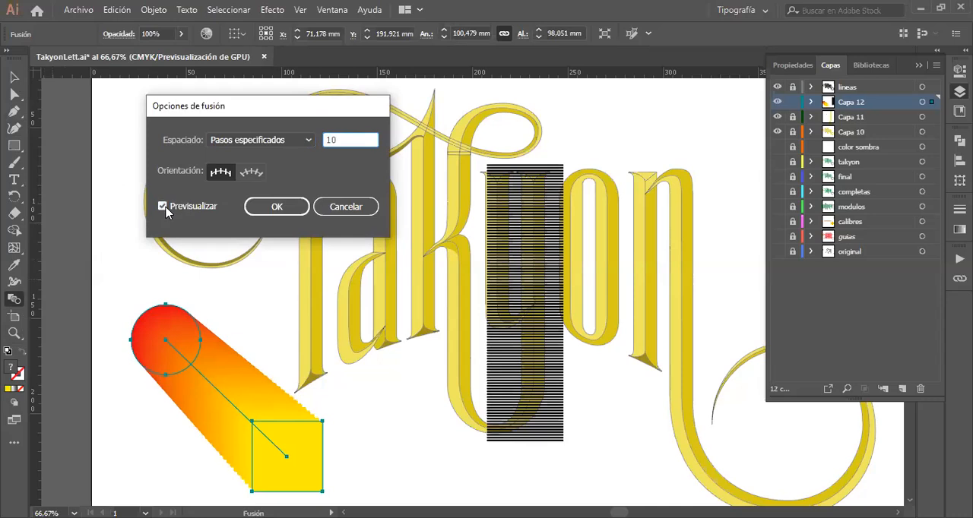
{"action": "left_click", "coordinate": [166, 208]}
{"action": "left_click", "coordinate": [164, 207]}
{"action": "left_click", "coordinate": [166, 207]}
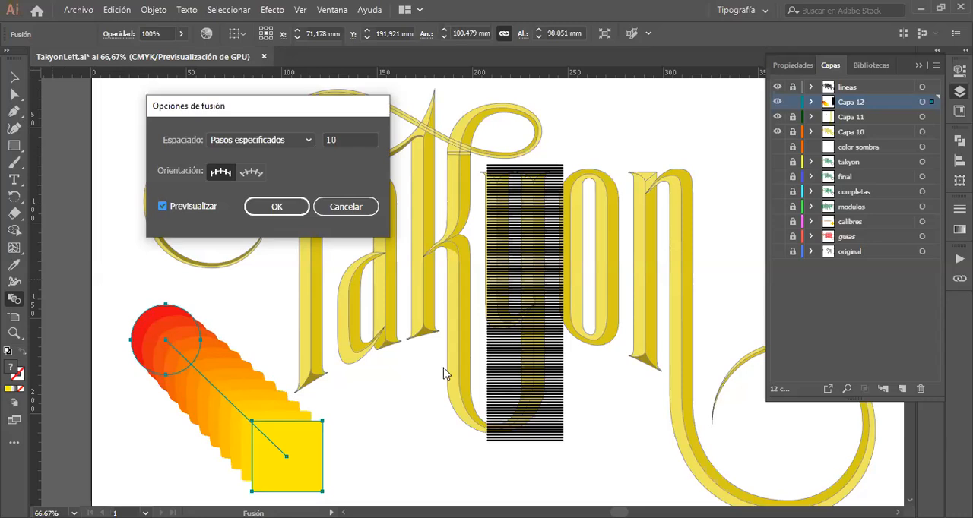
{"action": "left_click", "coordinate": [340, 214]}
Step: Delete the red-to-yellow blend of the circle and square below the swirl
{"action": "left_click", "coordinate": [14, 77]}
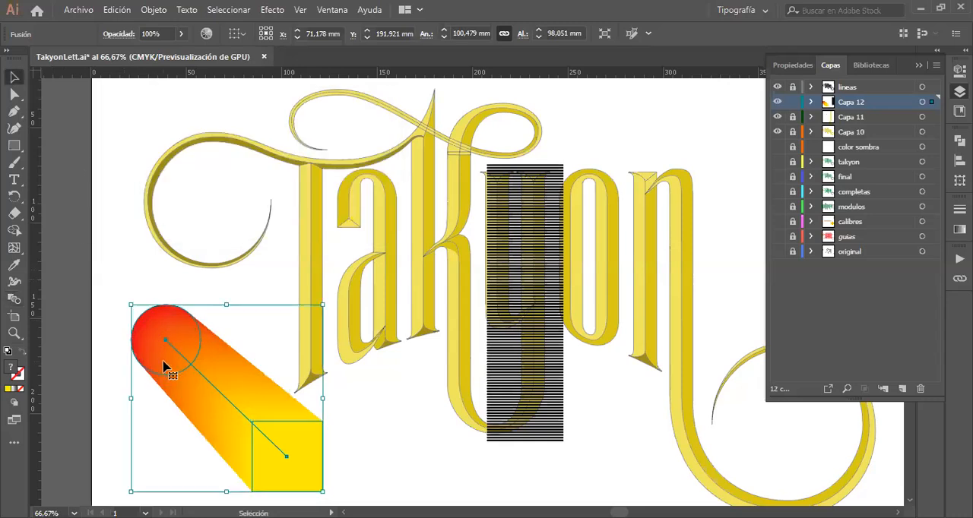
{"action": "key", "text": "Delete"}
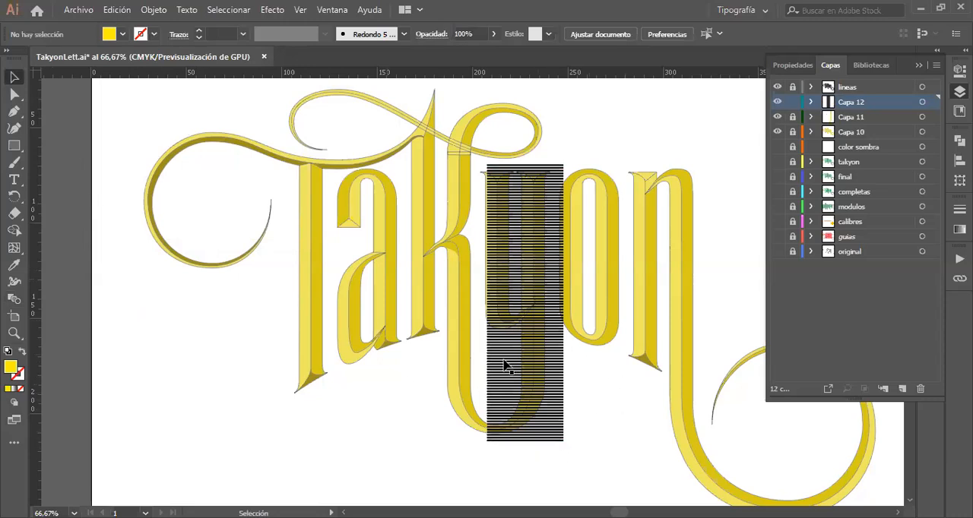
Step: Set the black line blend over the y to 150 specified steps with the preview on
{"action": "left_click", "coordinate": [558, 439]}
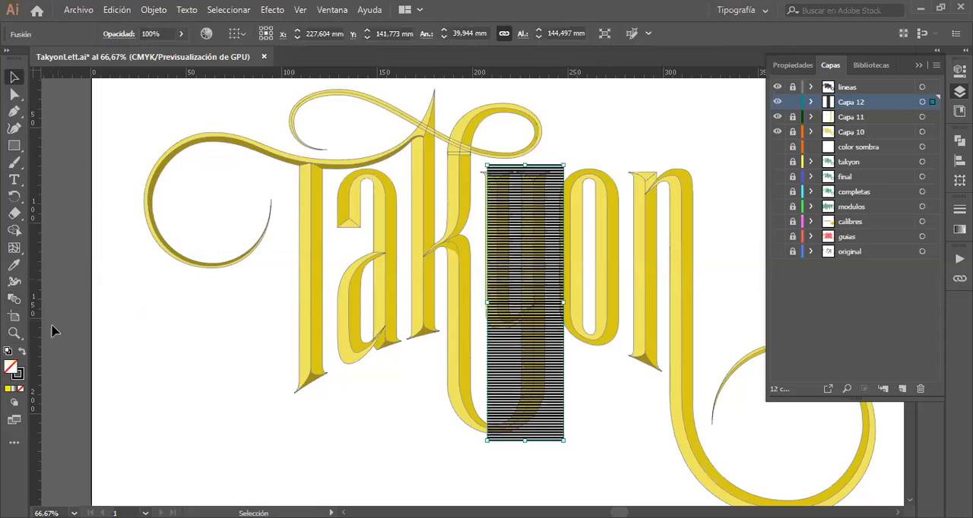
{"action": "left_click", "coordinate": [13, 300]}
{"action": "double_click", "coordinate": [13, 299]}
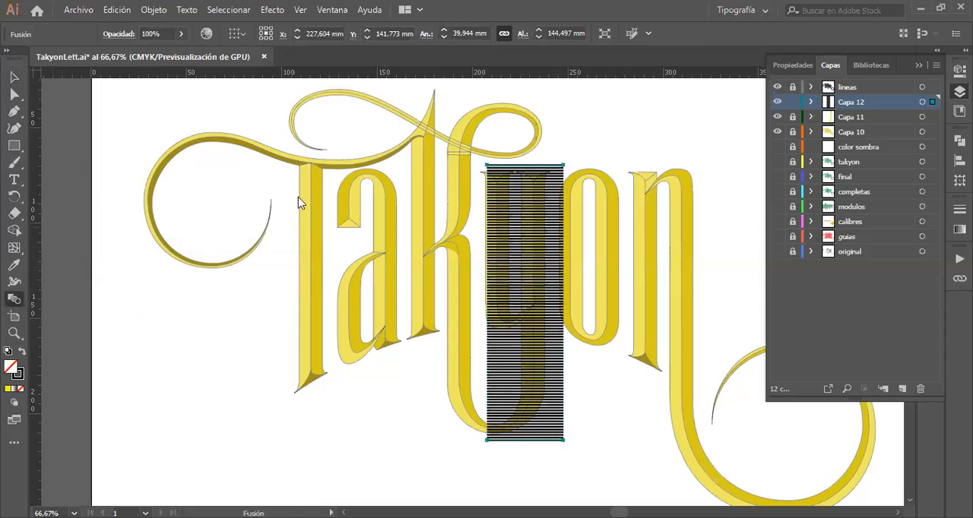
{"action": "double_click", "coordinate": [349, 140]}
{"action": "type", "text": "150"}
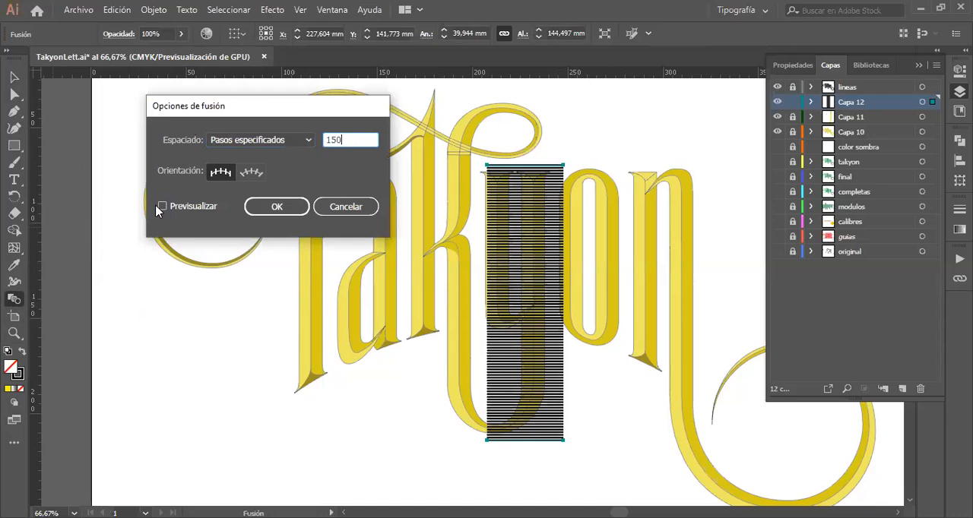
{"action": "left_click", "coordinate": [162, 207]}
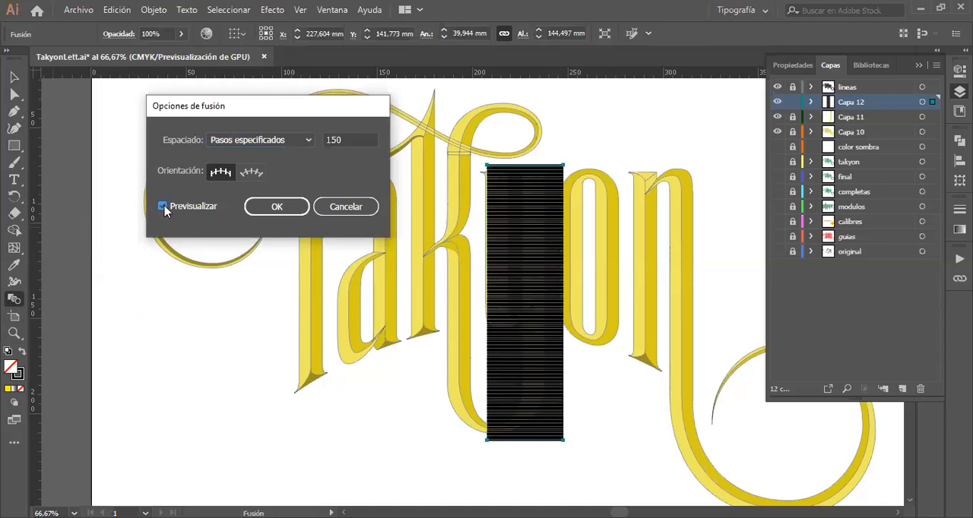
{"action": "left_click", "coordinate": [276, 210]}
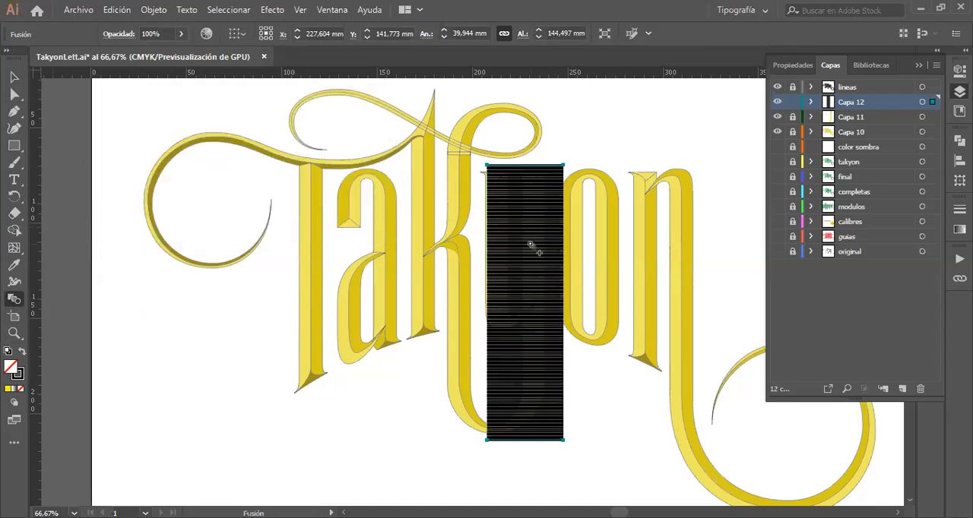
Step: Expand the black line blend with object, fill and stroke included
{"action": "key", "text": "ctrl"}
{"action": "left_click", "coordinate": [152, 10]}
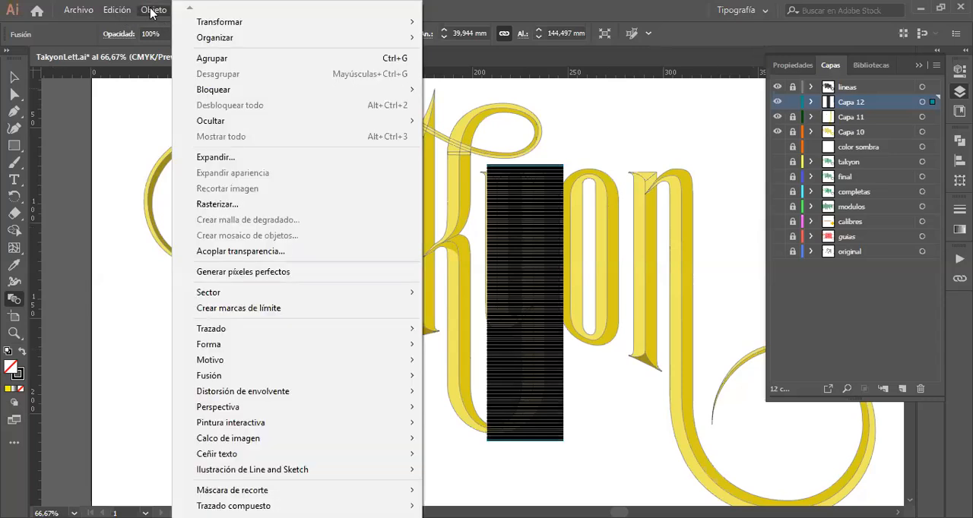
{"action": "left_click", "coordinate": [221, 156]}
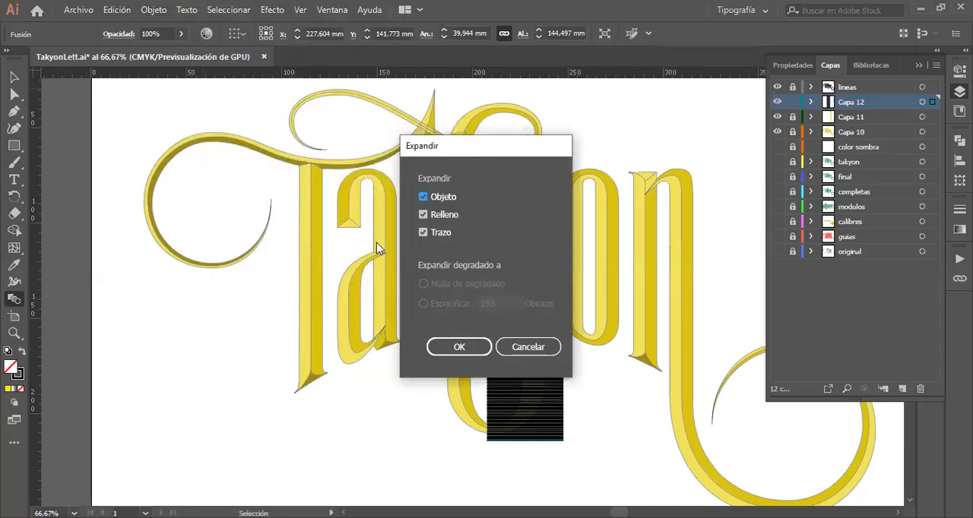
{"action": "left_click", "coordinate": [453, 349]}
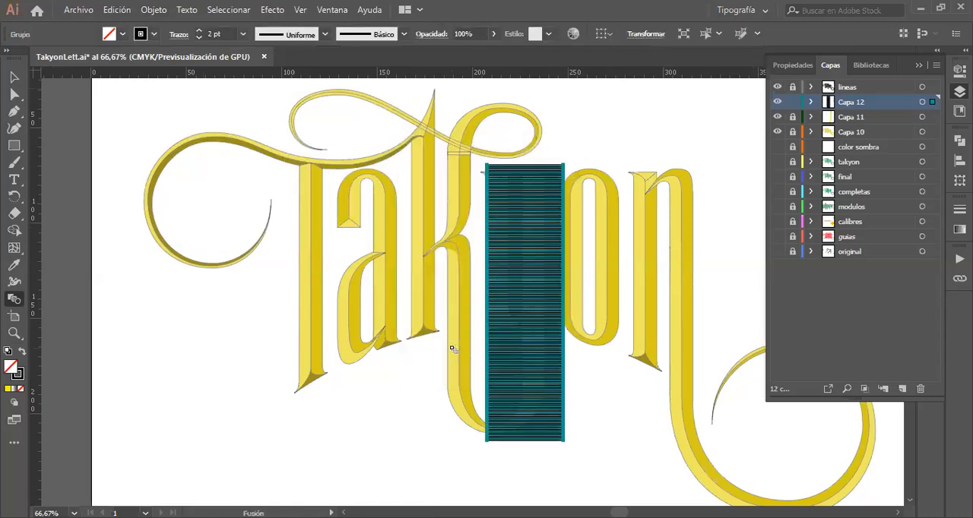
{"action": "key", "text": "ctrl"}
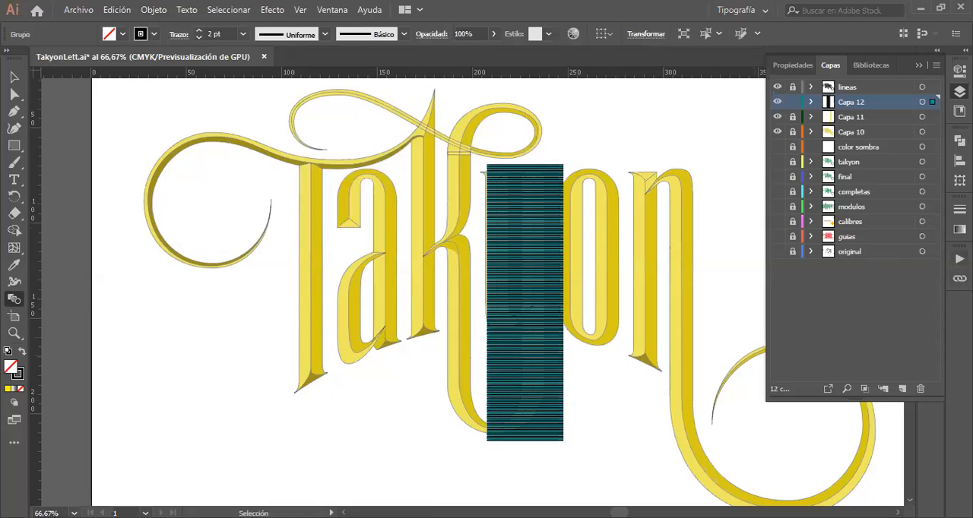
Step: Apply the triangular width profile that tapers to a point at one end to the expanded 2 pt lines
{"action": "left_click", "coordinate": [959, 209]}
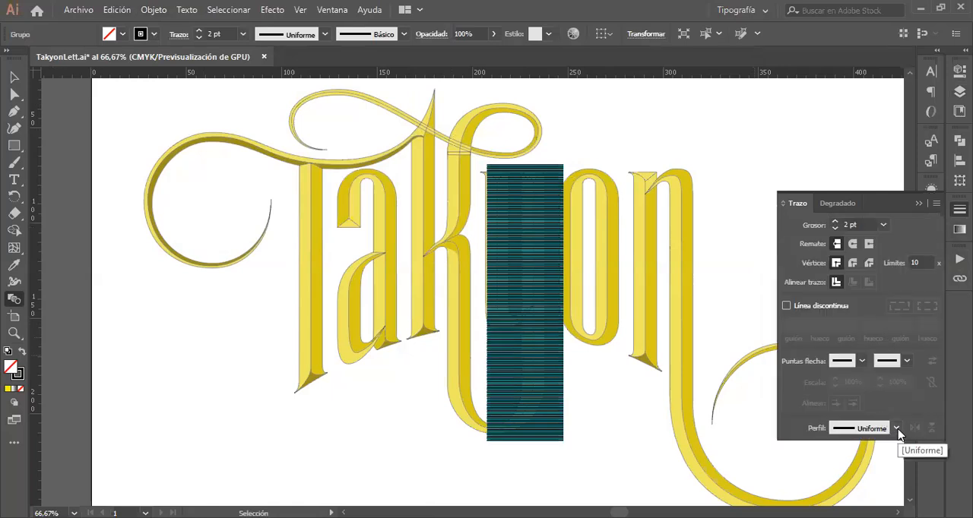
{"action": "left_click", "coordinate": [897, 429]}
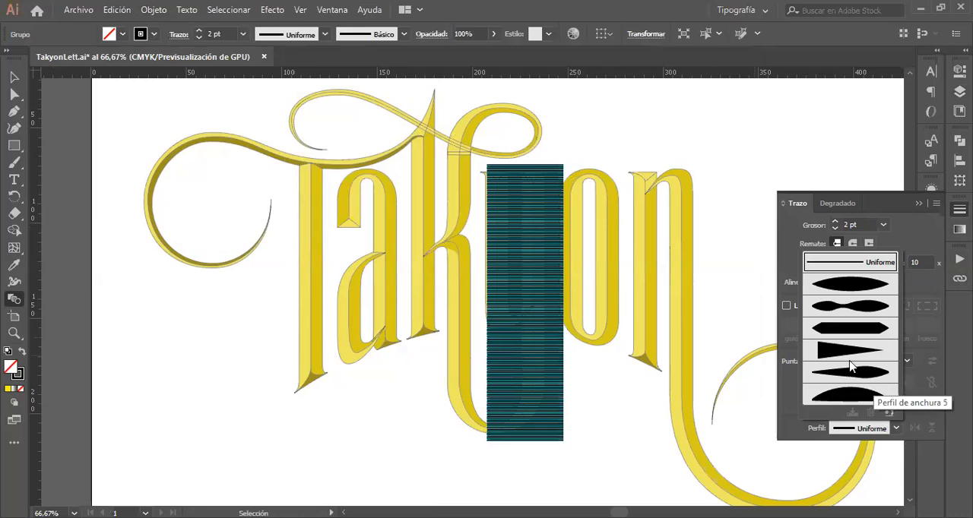
{"action": "left_click", "coordinate": [848, 354]}
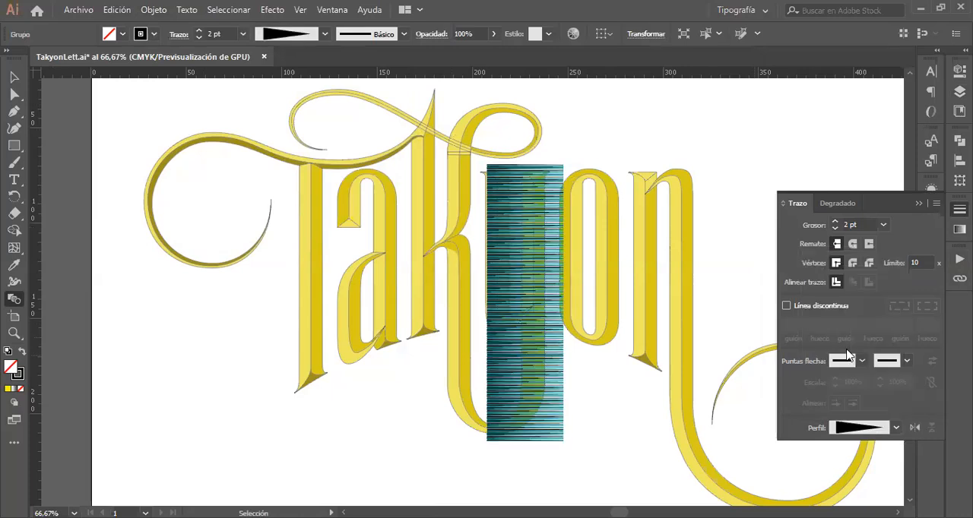
Step: Narrow the tapered line group by bringing its right edge in to about X 239.7 mm, just past the y's right stem
{"action": "key", "text": "z"}
{"action": "left_click_drag", "start_coordinate": [580, 452], "coordinate": [509, 394]}
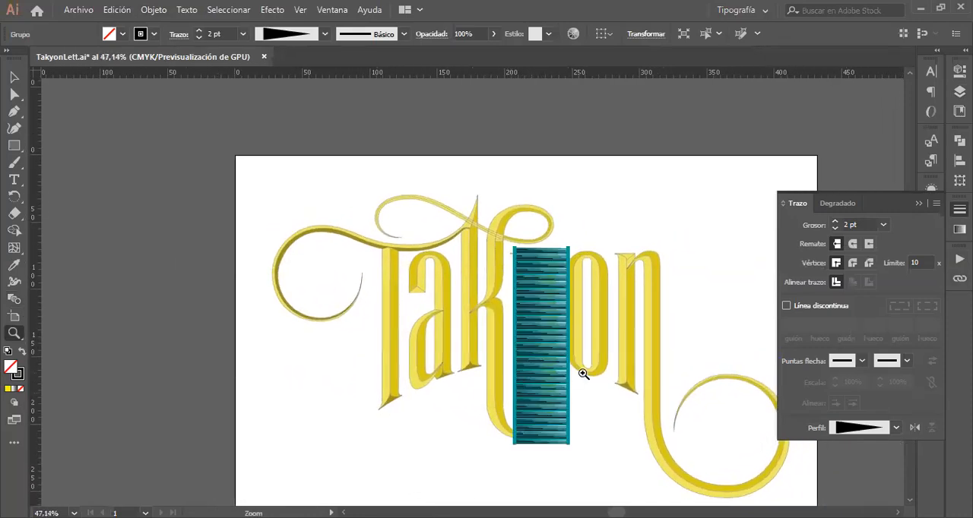
{"action": "left_click", "coordinate": [532, 369]}
{"action": "left_click_drag", "start_coordinate": [855, 432], "coordinate": [884, 432]}
{"action": "scroll", "coordinate": [599, 371], "scroll_direction": "right", "scroll_amount": 4}
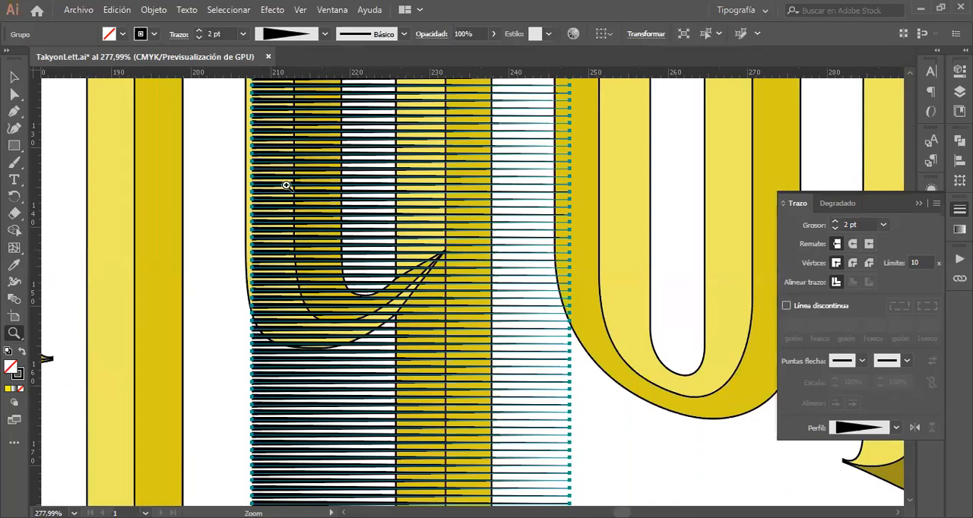
{"action": "left_click", "coordinate": [14, 76]}
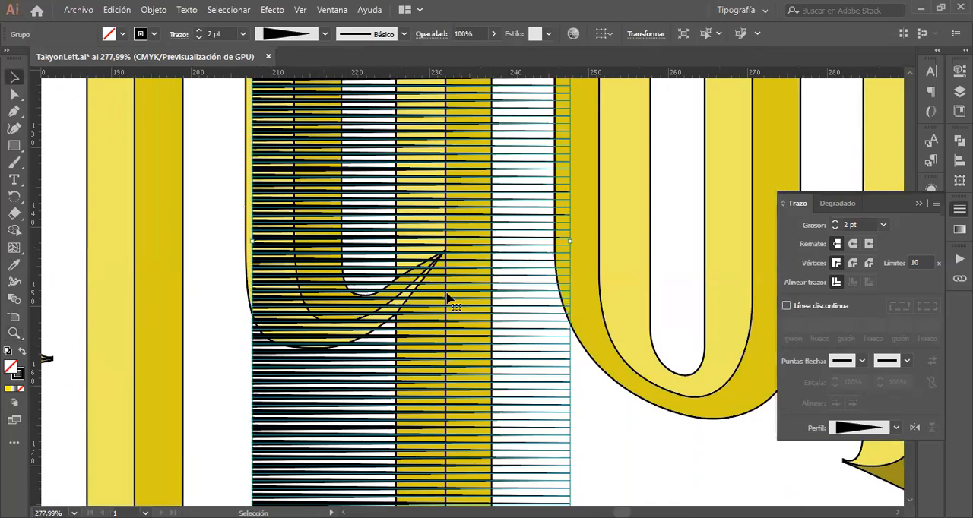
{"action": "left_click", "coordinate": [613, 412]}
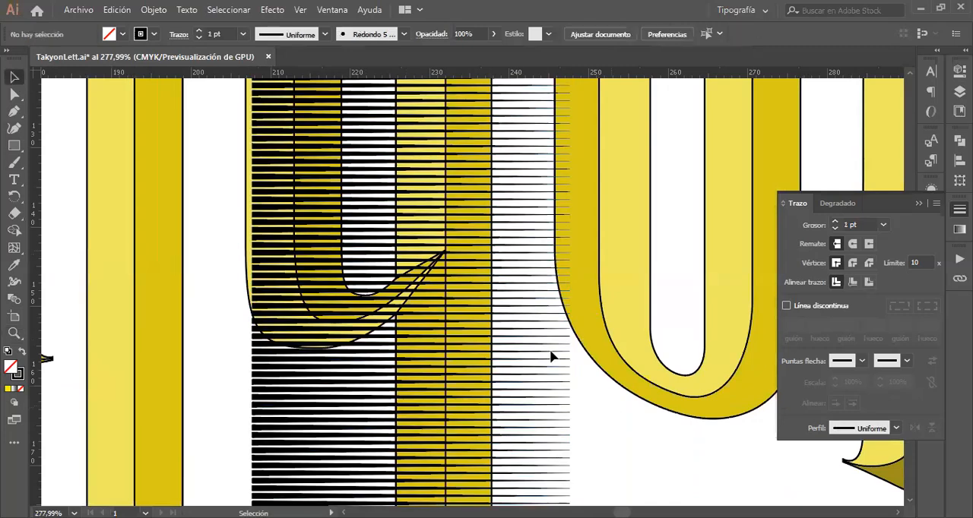
{"action": "left_click", "coordinate": [540, 329]}
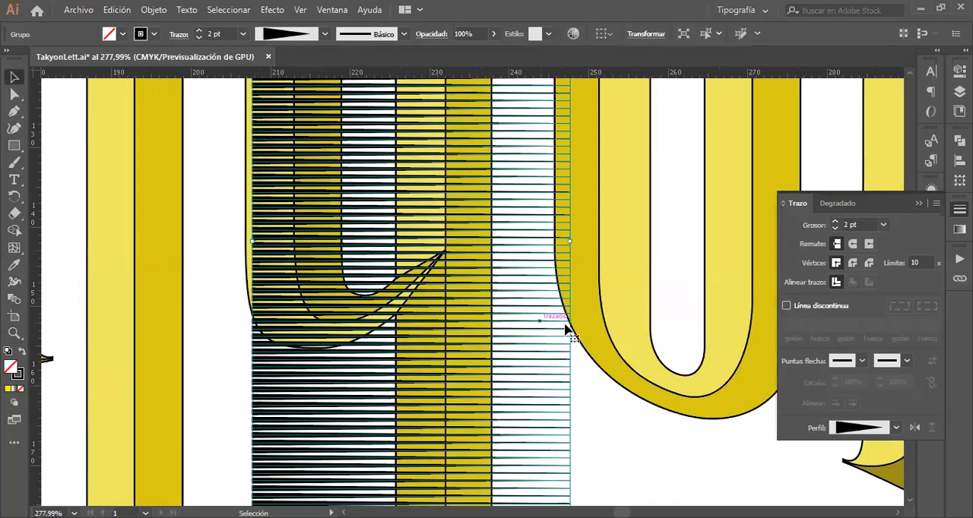
{"action": "left_click_drag", "start_coordinate": [570, 242], "coordinate": [508, 243]}
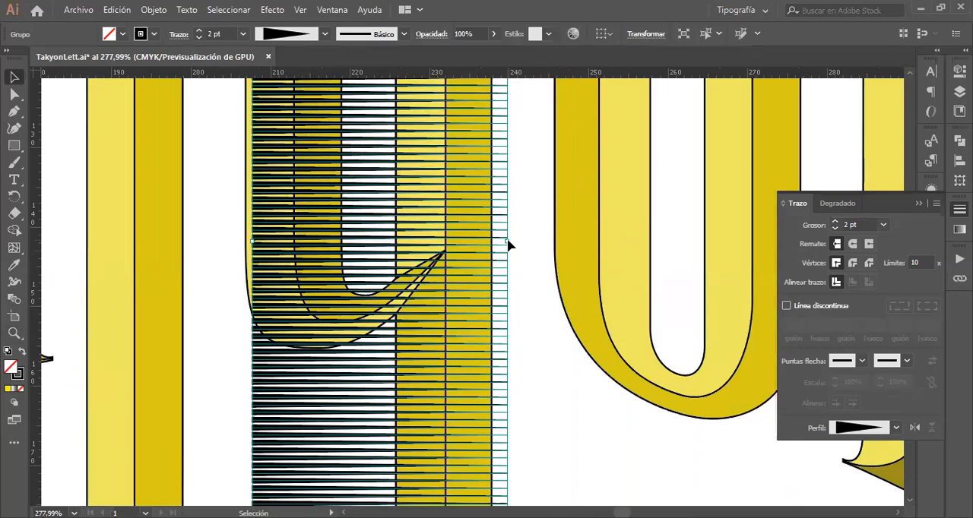
Step: Widen the line group slightly at its right edge and bring its left edge in to the bevel line of the y's left stem
{"action": "scroll", "coordinate": [509, 243], "scroll_direction": "up", "scroll_amount": 10}
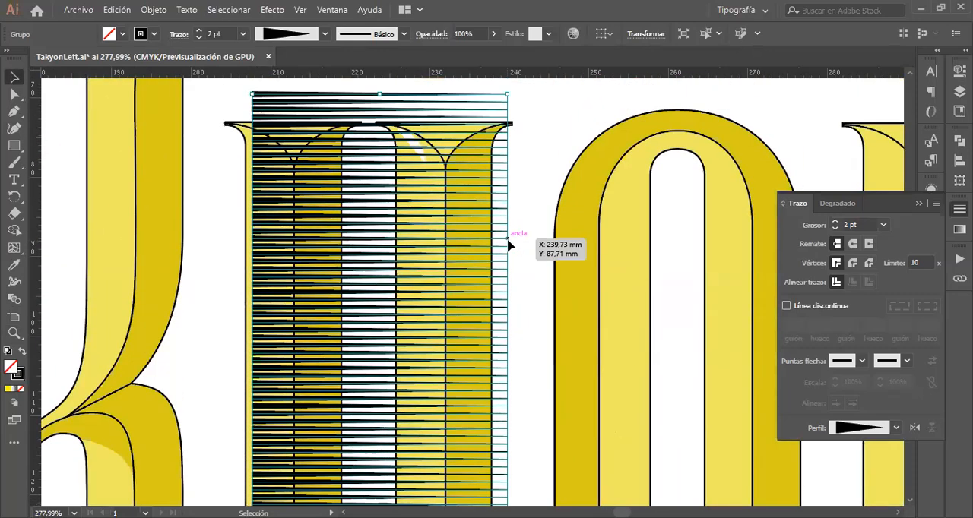
{"action": "scroll", "coordinate": [509, 245], "scroll_direction": "right", "scroll_amount": 2}
{"action": "scroll", "coordinate": [510, 245], "scroll_direction": "down", "scroll_amount": 3}
{"action": "scroll", "coordinate": [507, 242], "scroll_direction": "down", "scroll_amount": 5}
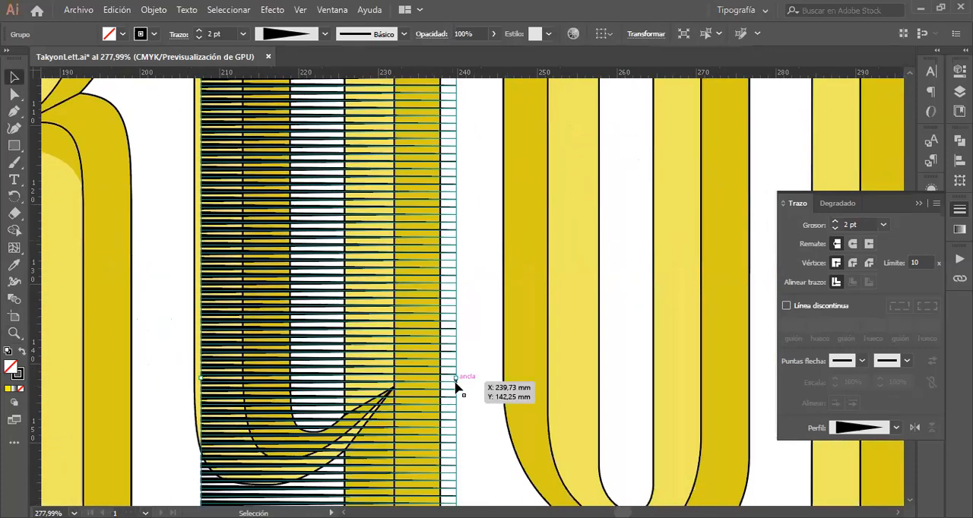
{"action": "left_click_drag", "start_coordinate": [456, 380], "coordinate": [459, 380]}
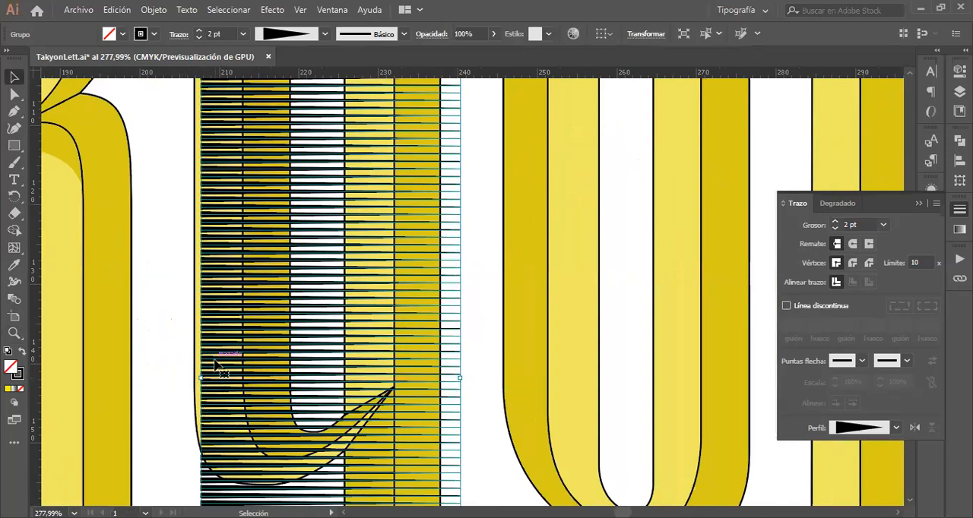
{"action": "scroll", "coordinate": [214, 362], "scroll_direction": "up", "scroll_amount": 8}
{"action": "scroll", "coordinate": [219, 368], "scroll_direction": "down", "scroll_amount": 15}
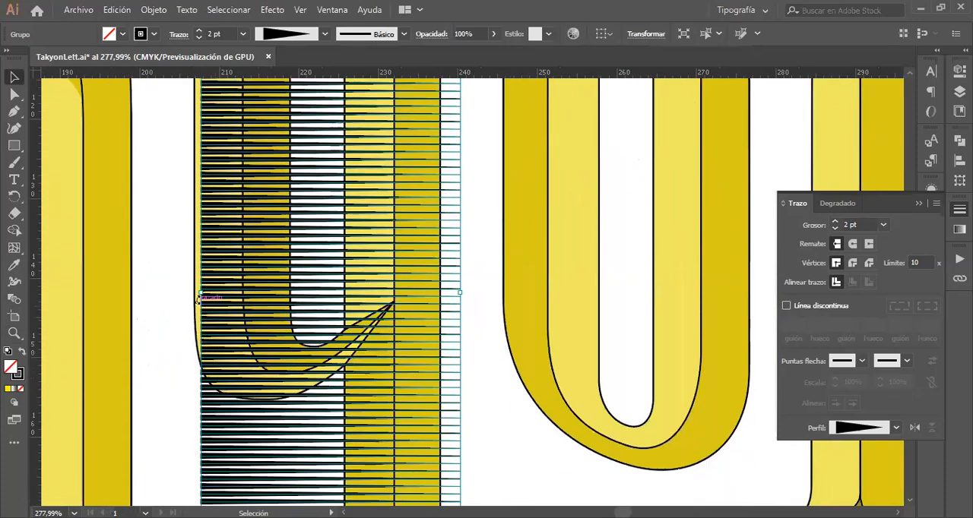
{"action": "left_click_drag", "start_coordinate": [204, 292], "coordinate": [243, 298]}
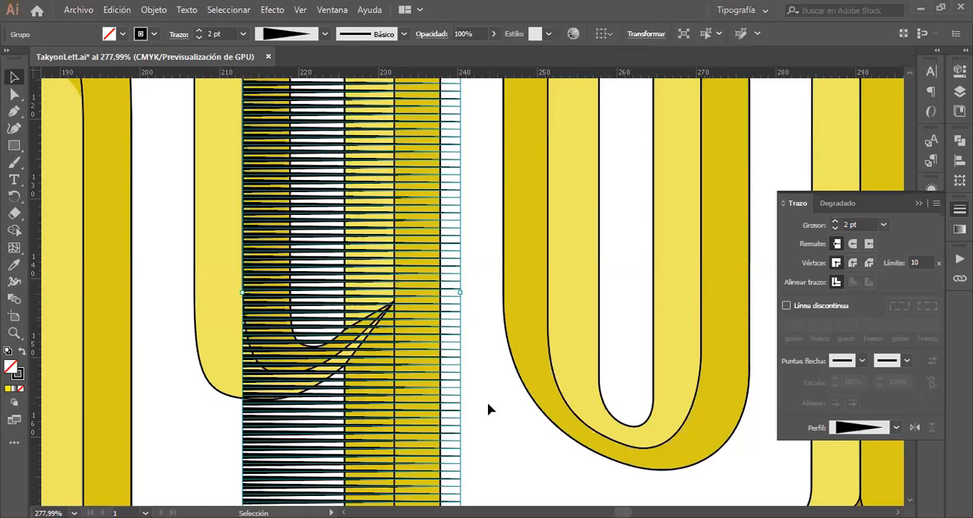
Step: Erase the shading lines over the light face of the y's right stem top, following the serif's bevel curve and clearing above it
{"action": "scroll", "coordinate": [488, 410], "scroll_direction": "down", "scroll_amount": 5}
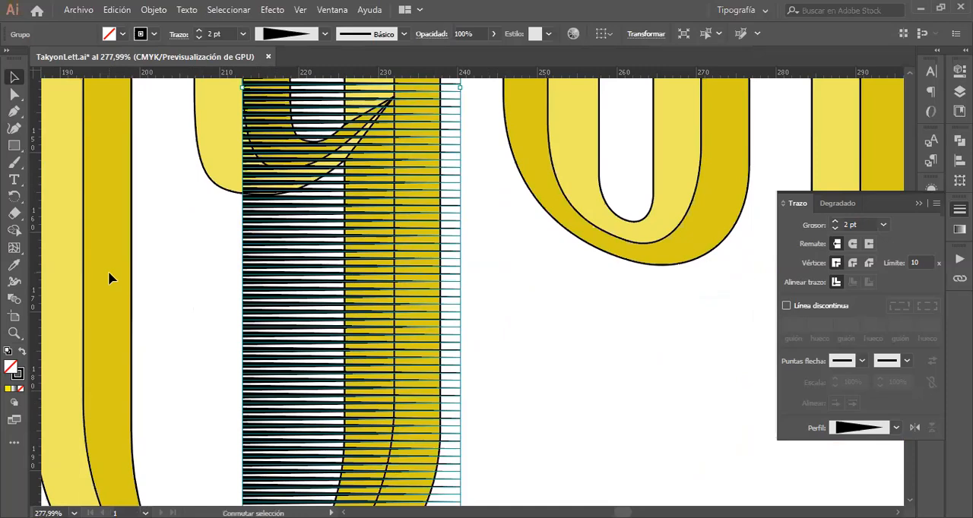
{"action": "key", "text": "shift+e"}
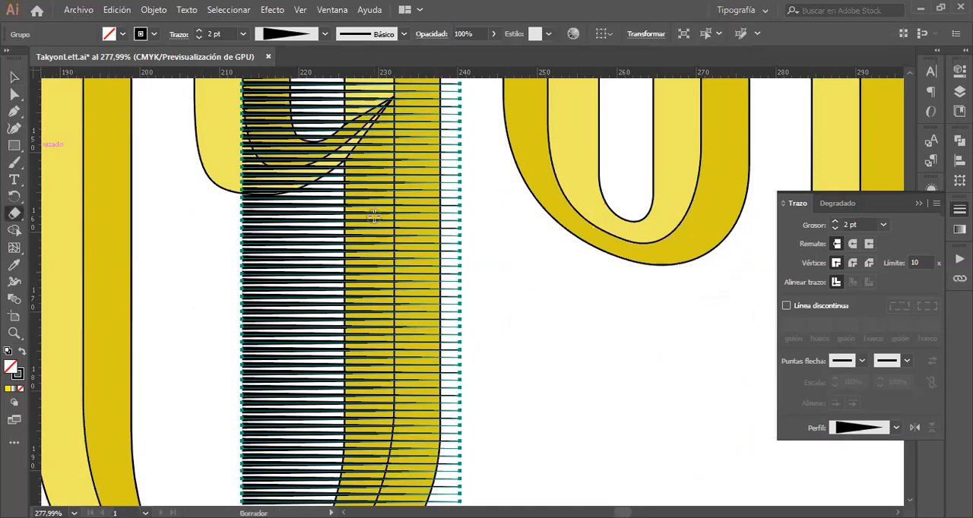
{"action": "scroll", "coordinate": [326, 242], "scroll_direction": "up", "scroll_amount": 6}
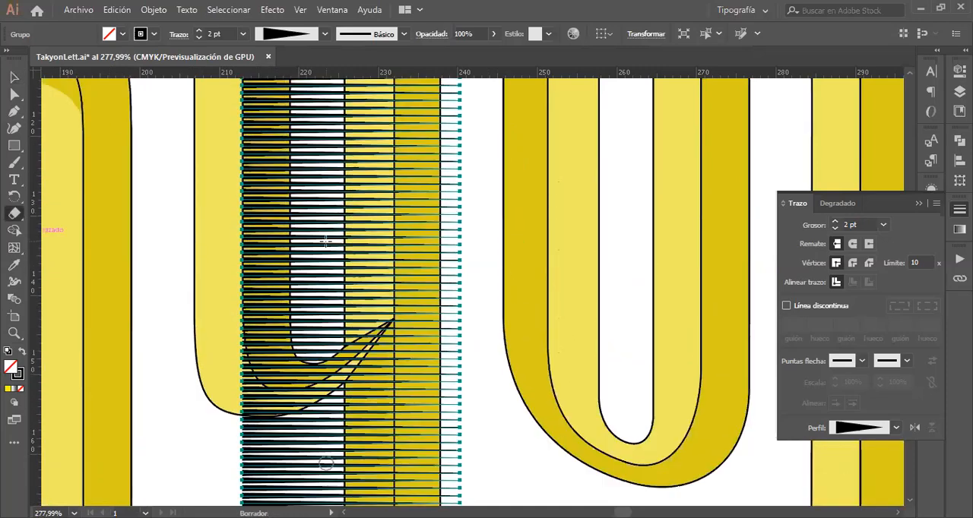
{"action": "scroll", "coordinate": [326, 242], "scroll_direction": "up", "scroll_amount": 10}
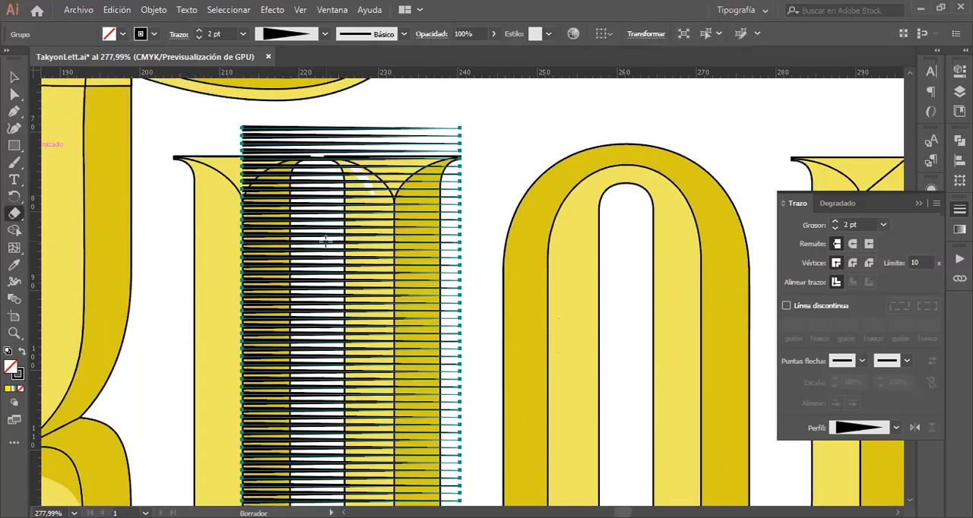
{"action": "mouse_move", "coordinate": [370, 267]}
{"action": "left_mouse_down"}
{"action": "mouse_move", "coordinate": [376, 241]}
{"action": "mouse_move", "coordinate": [381, 291]}
{"action": "mouse_move", "coordinate": [382, 190]}
{"action": "left_mouse_up"}
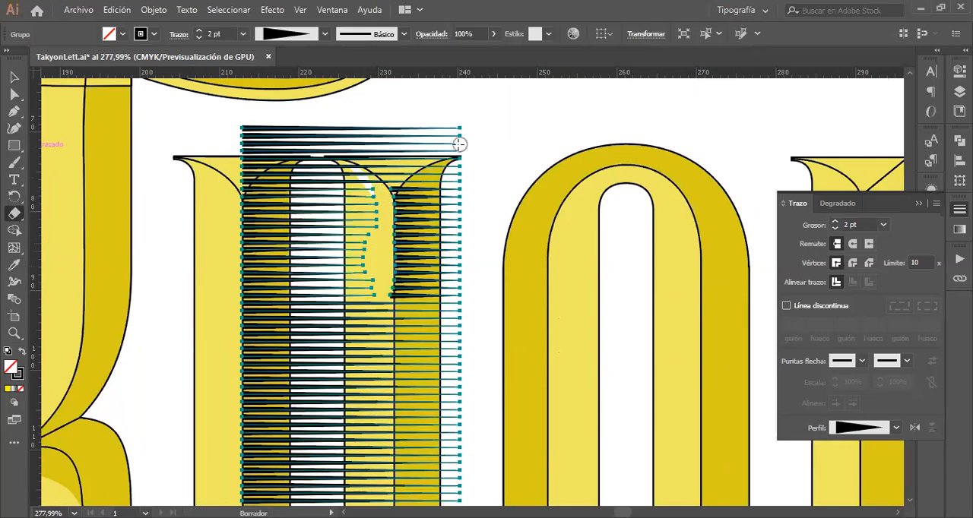
{"action": "mouse_move", "coordinate": [444, 148]}
{"action": "left_mouse_down"}
{"action": "mouse_move", "coordinate": [413, 163]}
{"action": "mouse_move", "coordinate": [380, 200]}
{"action": "left_mouse_up"}
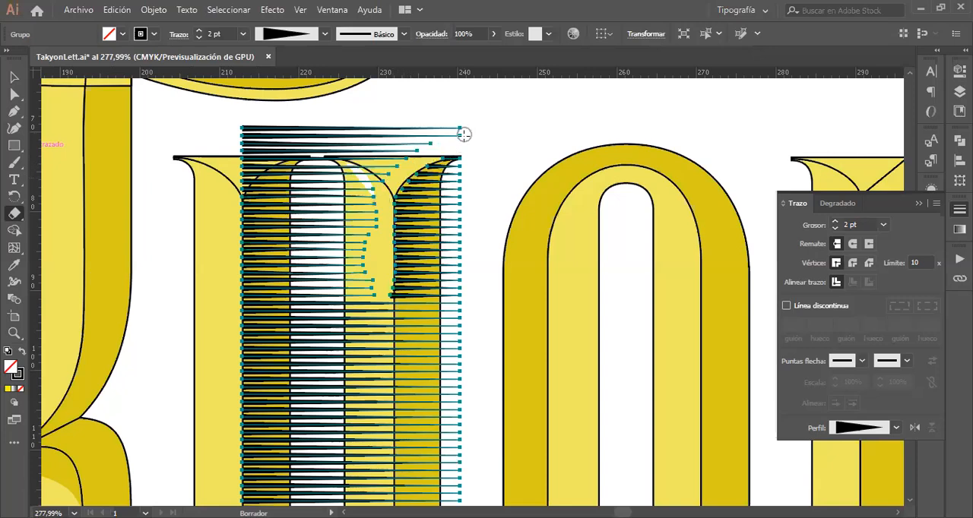
{"action": "mouse_move", "coordinate": [464, 134]}
{"action": "left_mouse_down"}
{"action": "mouse_move", "coordinate": [422, 127]}
{"action": "mouse_move", "coordinate": [393, 136]}
{"action": "mouse_move", "coordinate": [426, 138]}
{"action": "mouse_move", "coordinate": [365, 191]}
{"action": "mouse_move", "coordinate": [412, 154]}
{"action": "mouse_move", "coordinate": [354, 157]}
{"action": "left_mouse_up"}
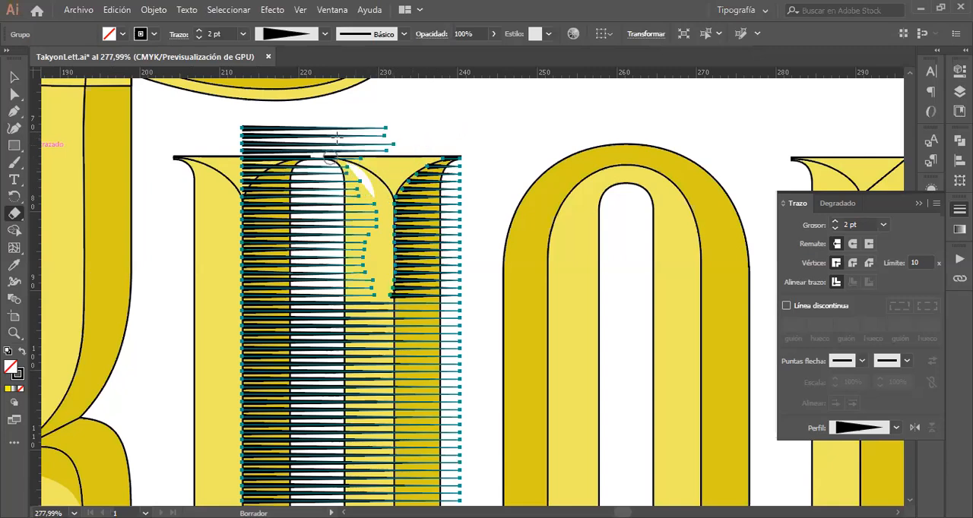
Step: Erase the lines between the y's two serifs and above the left serif, following the left serif's bevel curve
{"action": "mouse_move", "coordinate": [332, 125]}
{"action": "left_mouse_down"}
{"action": "mouse_move", "coordinate": [299, 195]}
{"action": "mouse_move", "coordinate": [322, 180]}
{"action": "mouse_move", "coordinate": [355, 118]}
{"action": "mouse_move", "coordinate": [351, 168]}
{"action": "mouse_move", "coordinate": [376, 129]}
{"action": "mouse_move", "coordinate": [344, 136]}
{"action": "mouse_move", "coordinate": [391, 115]}
{"action": "mouse_move", "coordinate": [392, 149]}
{"action": "mouse_move", "coordinate": [368, 163]}
{"action": "mouse_move", "coordinate": [402, 130]}
{"action": "mouse_move", "coordinate": [335, 208]}
{"action": "mouse_move", "coordinate": [367, 168]}
{"action": "mouse_move", "coordinate": [352, 234]}
{"action": "mouse_move", "coordinate": [369, 183]}
{"action": "mouse_move", "coordinate": [367, 254]}
{"action": "mouse_move", "coordinate": [363, 172]}
{"action": "mouse_move", "coordinate": [346, 221]}
{"action": "mouse_move", "coordinate": [334, 215]}
{"action": "mouse_move", "coordinate": [328, 183]}
{"action": "mouse_move", "coordinate": [346, 156]}
{"action": "mouse_move", "coordinate": [338, 194]}
{"action": "mouse_move", "coordinate": [353, 141]}
{"action": "mouse_move", "coordinate": [324, 169]}
{"action": "mouse_move", "coordinate": [325, 155]}
{"action": "mouse_move", "coordinate": [321, 198]}
{"action": "mouse_move", "coordinate": [343, 212]}
{"action": "mouse_move", "coordinate": [347, 245]}
{"action": "left_mouse_up"}
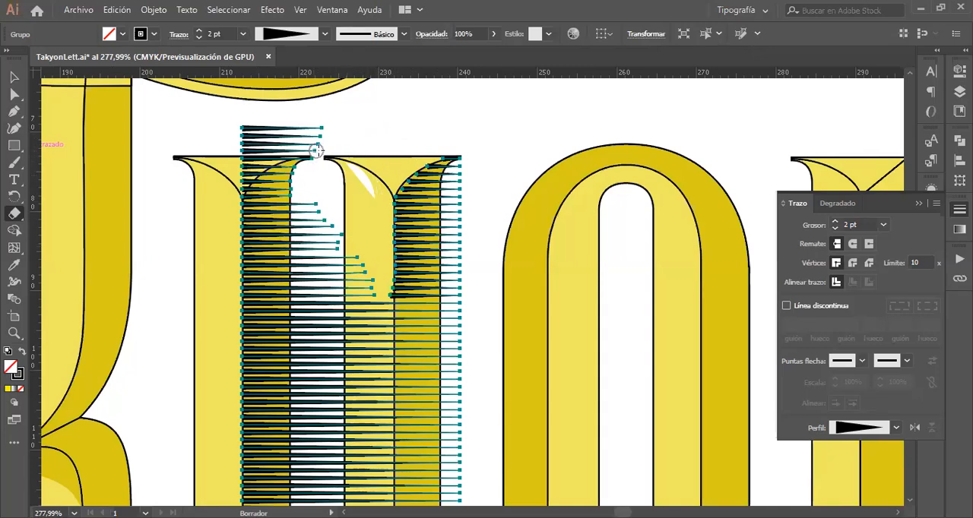
{"action": "mouse_move", "coordinate": [317, 148]}
{"action": "left_mouse_down"}
{"action": "mouse_move", "coordinate": [295, 145]}
{"action": "mouse_move", "coordinate": [263, 164]}
{"action": "left_mouse_up"}
{"action": "mouse_move", "coordinate": [235, 192]}
{"action": "left_mouse_down"}
{"action": "mouse_move", "coordinate": [256, 161]}
{"action": "mouse_move", "coordinate": [320, 142]}
{"action": "mouse_move", "coordinate": [324, 123]}
{"action": "mouse_move", "coordinate": [237, 168]}
{"action": "mouse_move", "coordinate": [279, 124]}
{"action": "mouse_move", "coordinate": [301, 120]}
{"action": "mouse_move", "coordinate": [228, 139]}
{"action": "mouse_move", "coordinate": [242, 123]}
{"action": "left_mouse_up"}
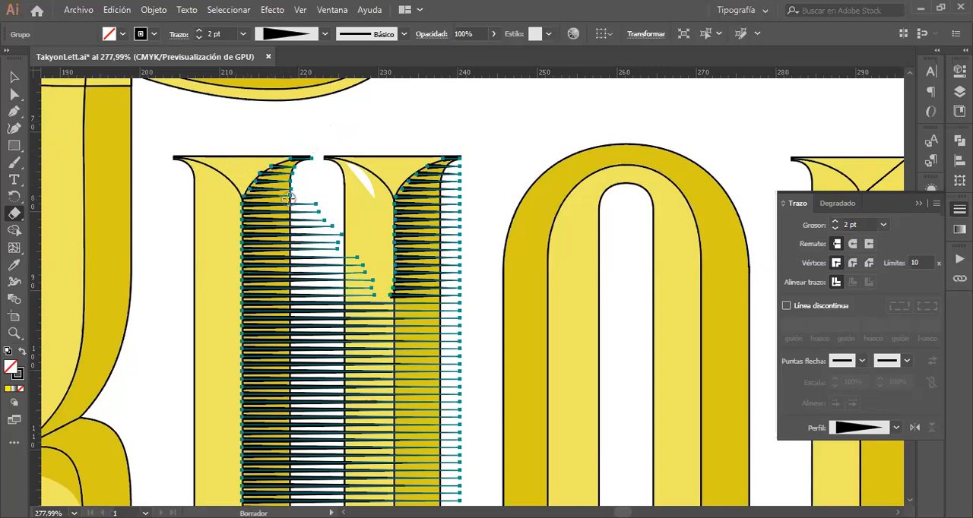
Step: Erase the upper part of the lines filling the y's counter and those beside the right stem's bevel line
{"action": "scroll", "coordinate": [328, 245], "scroll_direction": "down", "scroll_amount": 3}
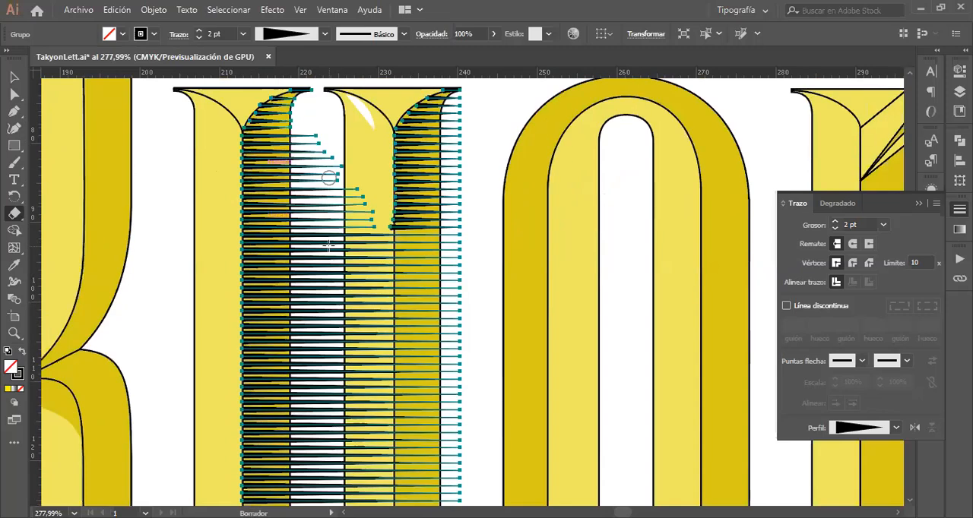
{"action": "mouse_move", "coordinate": [303, 122]}
{"action": "left_mouse_down"}
{"action": "mouse_move", "coordinate": [296, 274]}
{"action": "mouse_move", "coordinate": [309, 351]}
{"action": "mouse_move", "coordinate": [344, 236]}
{"action": "mouse_move", "coordinate": [352, 225]}
{"action": "mouse_move", "coordinate": [377, 232]}
{"action": "mouse_move", "coordinate": [376, 221]}
{"action": "mouse_move", "coordinate": [381, 230]}
{"action": "mouse_move", "coordinate": [389, 331]}
{"action": "mouse_move", "coordinate": [379, 462]}
{"action": "left_mouse_up"}
{"action": "key", "text": "ctrl+z"}
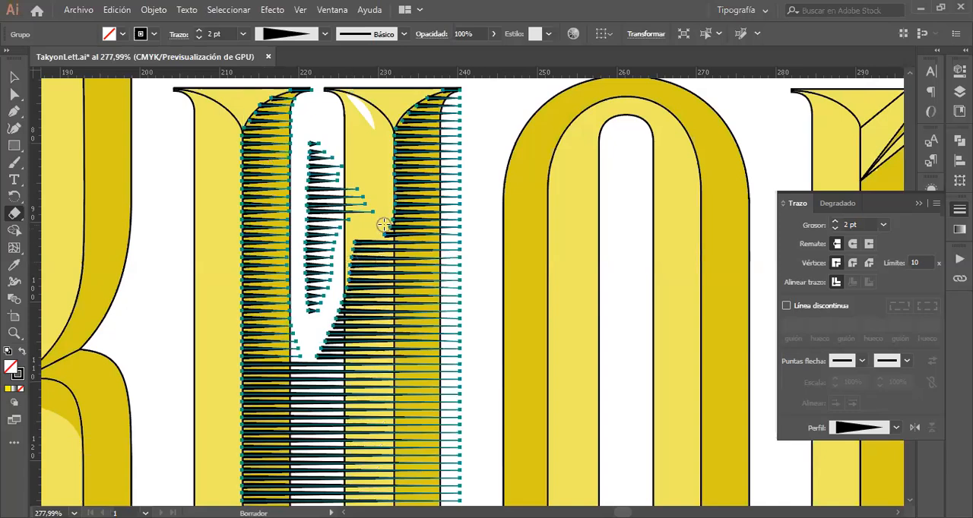
{"action": "left_click_drag", "start_coordinate": [383, 223], "coordinate": [379, 473]}
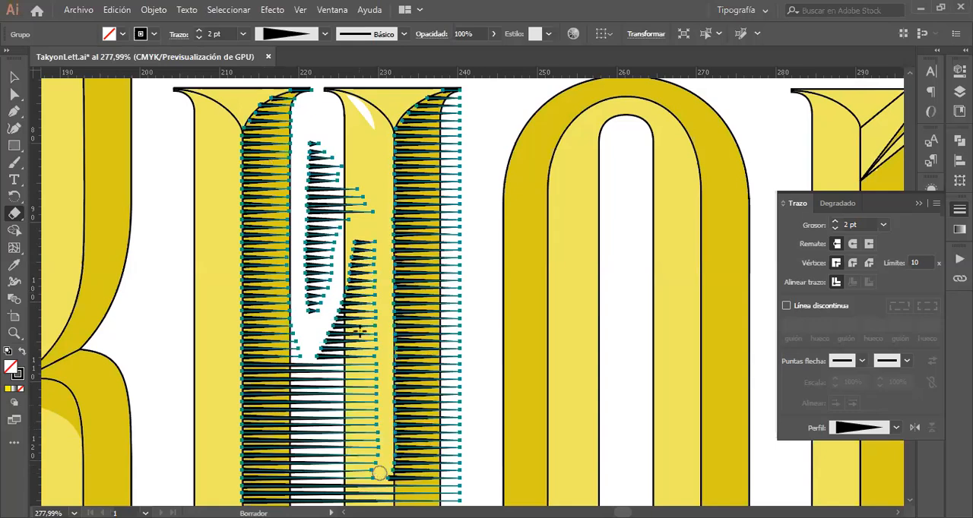
{"action": "mouse_move", "coordinate": [366, 218]}
{"action": "left_mouse_down"}
{"action": "mouse_move", "coordinate": [355, 183]}
{"action": "mouse_move", "coordinate": [314, 142]}
{"action": "mouse_move", "coordinate": [299, 256]}
{"action": "mouse_move", "coordinate": [310, 277]}
{"action": "mouse_move", "coordinate": [291, 347]}
{"action": "left_mouse_up"}
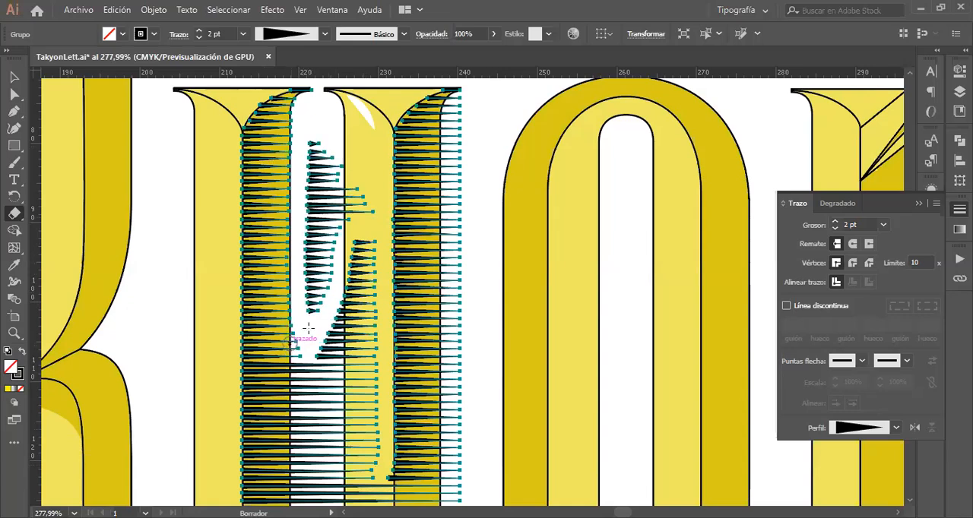
{"action": "mouse_move", "coordinate": [311, 317]}
{"action": "left_mouse_down"}
{"action": "mouse_move", "coordinate": [329, 157]}
{"action": "mouse_move", "coordinate": [307, 195]}
{"action": "left_mouse_up"}
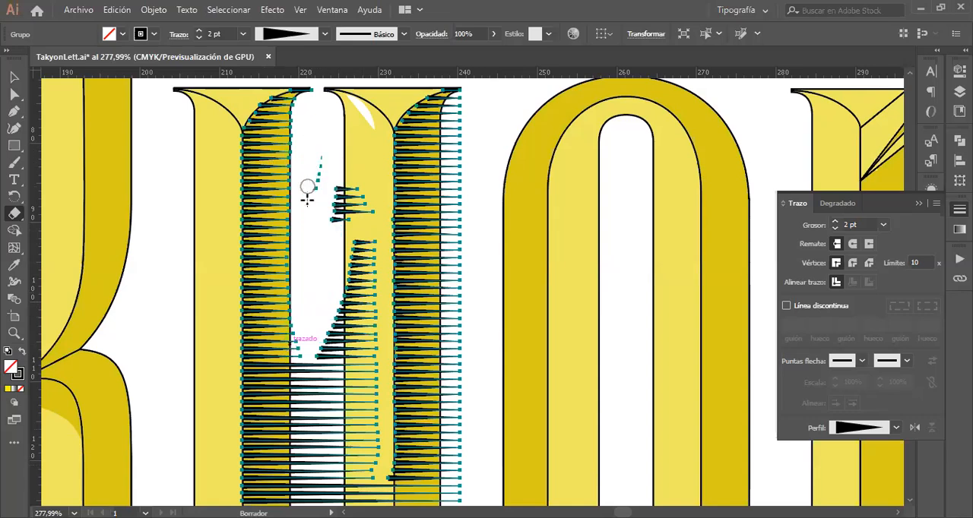
{"action": "mouse_move", "coordinate": [356, 168]}
{"action": "left_mouse_down"}
{"action": "mouse_move", "coordinate": [339, 233]}
{"action": "mouse_move", "coordinate": [327, 212]}
{"action": "mouse_move", "coordinate": [337, 197]}
{"action": "mouse_move", "coordinate": [332, 230]}
{"action": "mouse_move", "coordinate": [358, 190]}
{"action": "mouse_move", "coordinate": [363, 215]}
{"action": "mouse_move", "coordinate": [374, 212]}
{"action": "mouse_move", "coordinate": [355, 188]}
{"action": "mouse_move", "coordinate": [352, 263]}
{"action": "left_mouse_up"}
Step: Continue erasing the lines along the right stem's bevel line down to where the y's bowl joins it
{"action": "scroll", "coordinate": [352, 262], "scroll_direction": "down", "scroll_amount": 3}
{"action": "scroll", "coordinate": [352, 262], "scroll_direction": "down", "scroll_amount": 4}
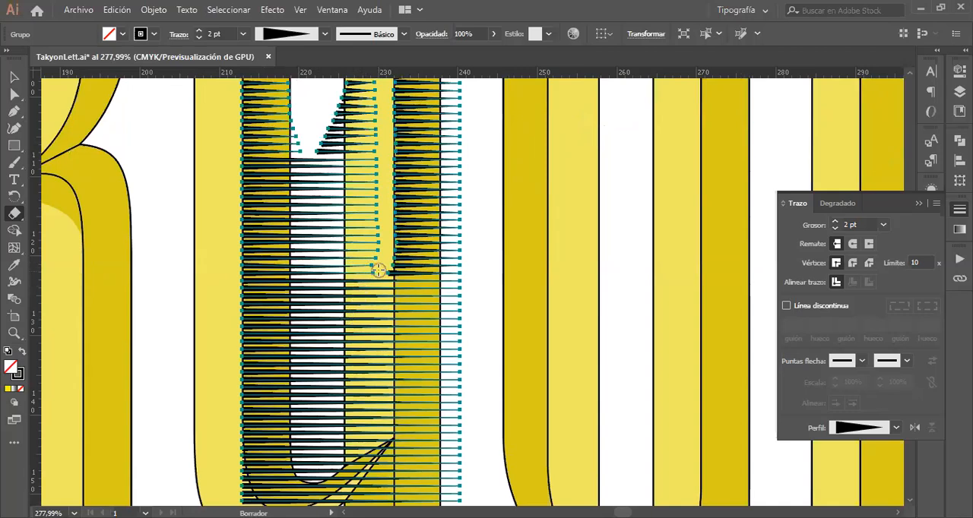
{"action": "mouse_move", "coordinate": [385, 262]}
{"action": "left_mouse_down"}
{"action": "mouse_move", "coordinate": [386, 437]}
{"action": "mouse_move", "coordinate": [335, 476]}
{"action": "mouse_move", "coordinate": [380, 418]}
{"action": "mouse_move", "coordinate": [377, 285]}
{"action": "mouse_move", "coordinate": [379, 384]}
{"action": "mouse_move", "coordinate": [348, 447]}
{"action": "mouse_move", "coordinate": [327, 459]}
{"action": "left_mouse_up"}
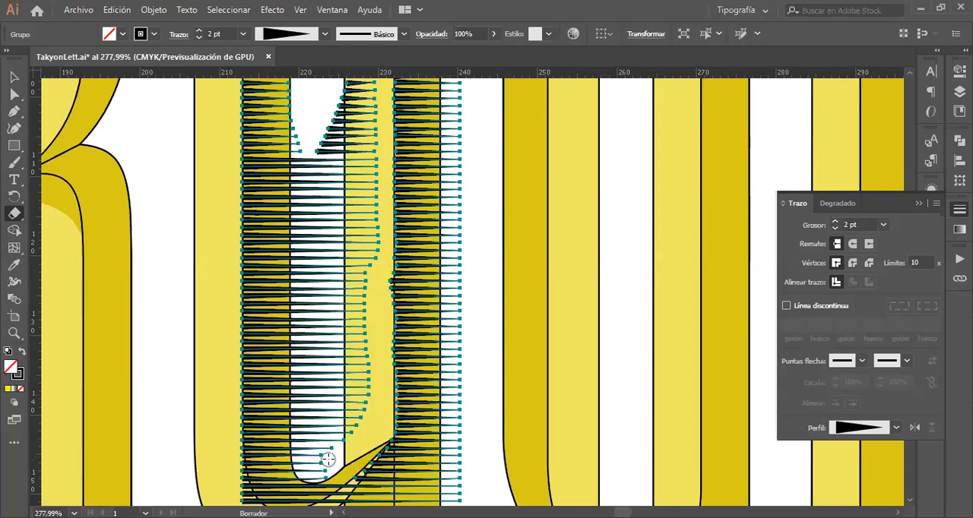
{"action": "scroll", "coordinate": [327, 459], "scroll_direction": "down", "scroll_amount": 3}
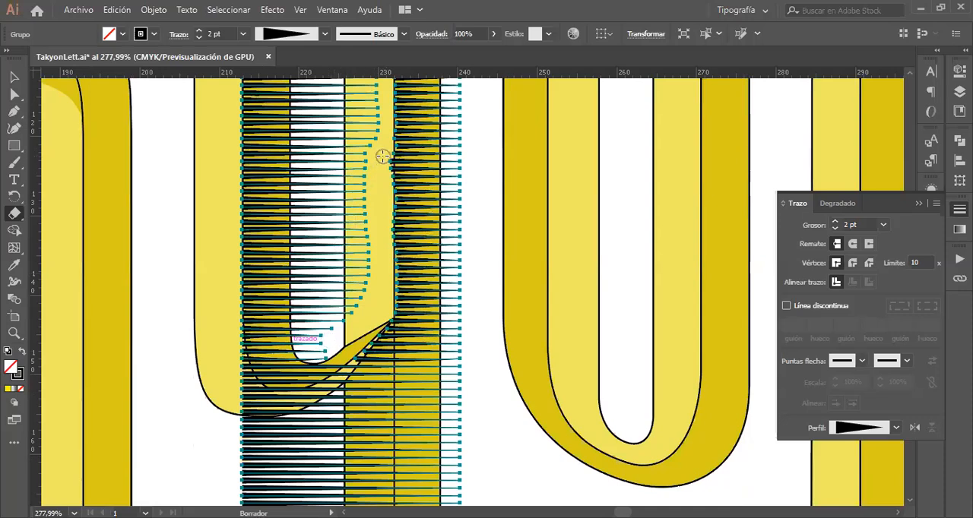
{"action": "left_click_drag", "start_coordinate": [385, 162], "coordinate": [386, 169]}
{"action": "left_click_drag", "start_coordinate": [385, 180], "coordinate": [384, 262]}
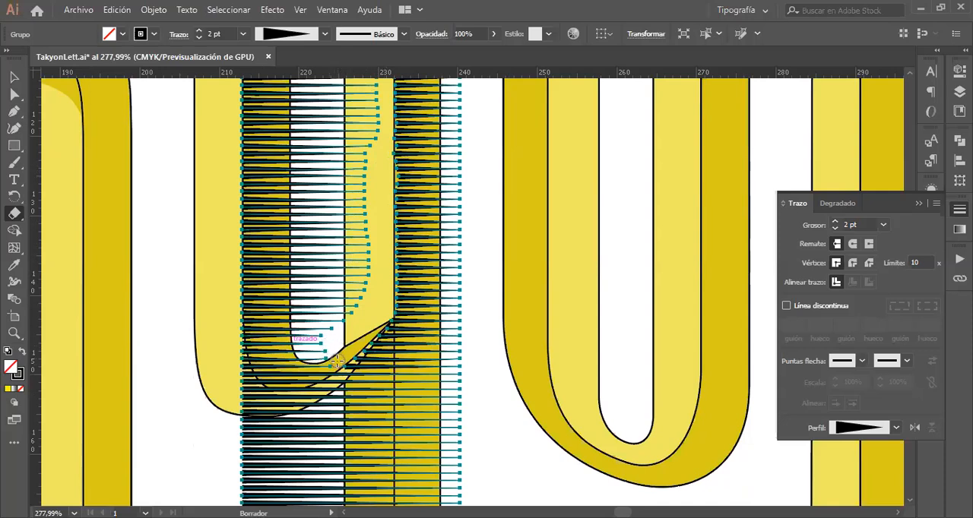
Step: Erase the remaining lines inside the y's counter and the leftover fragments on the right stem's light face
{"action": "mouse_move", "coordinate": [336, 363]}
{"action": "left_mouse_down"}
{"action": "mouse_move", "coordinate": [298, 329]}
{"action": "mouse_move", "coordinate": [303, 245]}
{"action": "mouse_move", "coordinate": [320, 195]}
{"action": "mouse_move", "coordinate": [329, 323]}
{"action": "mouse_move", "coordinate": [320, 355]}
{"action": "mouse_move", "coordinate": [310, 315]}
{"action": "mouse_move", "coordinate": [310, 349]}
{"action": "mouse_move", "coordinate": [339, 251]}
{"action": "mouse_move", "coordinate": [331, 343]}
{"action": "mouse_move", "coordinate": [363, 257]}
{"action": "mouse_move", "coordinate": [369, 295]}
{"action": "mouse_move", "coordinate": [378, 248]}
{"action": "mouse_move", "coordinate": [351, 323]}
{"action": "mouse_move", "coordinate": [343, 320]}
{"action": "mouse_move", "coordinate": [345, 248]}
{"action": "mouse_move", "coordinate": [340, 312]}
{"action": "mouse_move", "coordinate": [316, 269]}
{"action": "mouse_move", "coordinate": [317, 316]}
{"action": "mouse_move", "coordinate": [312, 300]}
{"action": "mouse_move", "coordinate": [317, 218]}
{"action": "mouse_move", "coordinate": [333, 174]}
{"action": "mouse_move", "coordinate": [317, 257]}
{"action": "mouse_move", "coordinate": [326, 251]}
{"action": "mouse_move", "coordinate": [336, 167]}
{"action": "mouse_move", "coordinate": [340, 251]}
{"action": "mouse_move", "coordinate": [352, 182]}
{"action": "mouse_move", "coordinate": [358, 254]}
{"action": "mouse_move", "coordinate": [362, 243]}
{"action": "mouse_move", "coordinate": [360, 130]}
{"action": "mouse_move", "coordinate": [339, 212]}
{"action": "mouse_move", "coordinate": [361, 178]}
{"action": "mouse_move", "coordinate": [349, 156]}
{"action": "mouse_move", "coordinate": [322, 216]}
{"action": "left_mouse_up"}
{"action": "scroll", "coordinate": [322, 216], "scroll_direction": "up", "scroll_amount": 1}
{"action": "scroll", "coordinate": [323, 216], "scroll_direction": "up", "scroll_amount": 3}
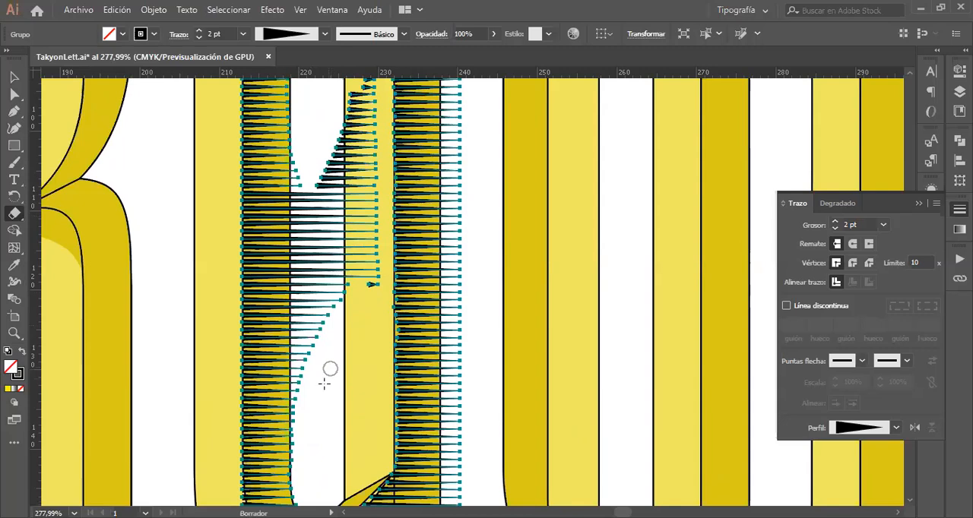
{"action": "mouse_move", "coordinate": [319, 376]}
{"action": "left_mouse_down"}
{"action": "mouse_move", "coordinate": [304, 170]}
{"action": "mouse_move", "coordinate": [325, 332]}
{"action": "mouse_move", "coordinate": [322, 152]}
{"action": "mouse_move", "coordinate": [332, 299]}
{"action": "mouse_move", "coordinate": [330, 151]}
{"action": "mouse_move", "coordinate": [347, 290]}
{"action": "mouse_move", "coordinate": [361, 259]}
{"action": "mouse_move", "coordinate": [355, 178]}
{"action": "mouse_move", "coordinate": [377, 298]}
{"action": "mouse_move", "coordinate": [359, 148]}
{"action": "left_mouse_up"}
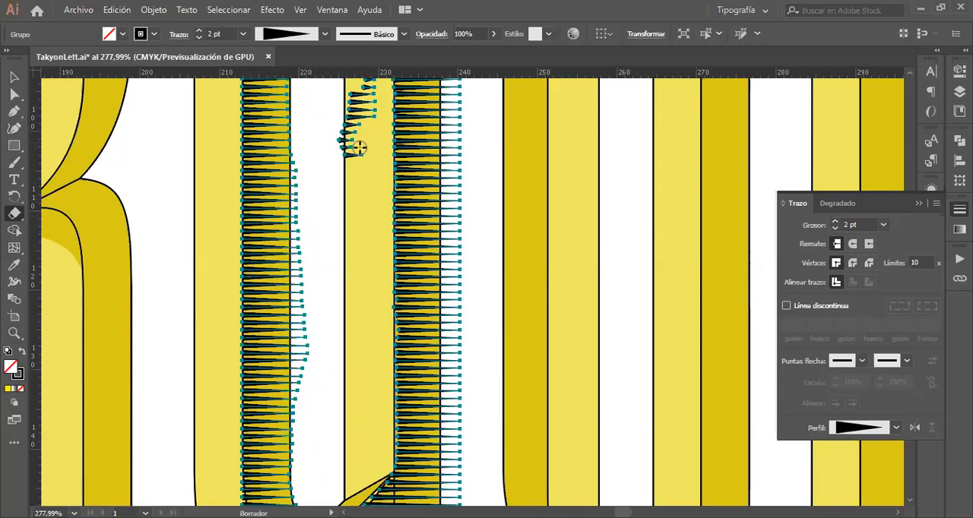
{"action": "scroll", "coordinate": [358, 148], "scroll_direction": "up", "scroll_amount": 3}
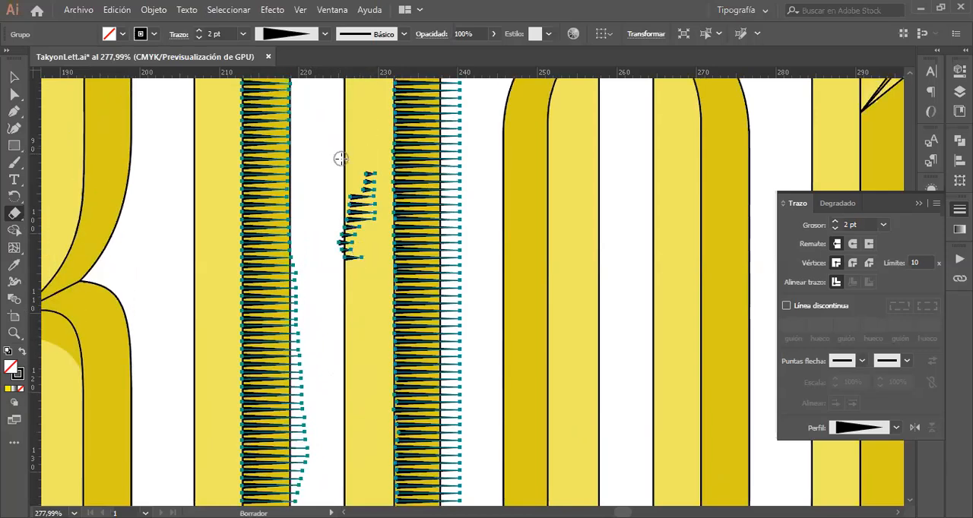
{"action": "mouse_move", "coordinate": [341, 158]}
{"action": "left_mouse_down"}
{"action": "mouse_move", "coordinate": [380, 177]}
{"action": "mouse_move", "coordinate": [369, 192]}
{"action": "mouse_move", "coordinate": [364, 165]}
{"action": "mouse_move", "coordinate": [375, 242]}
{"action": "mouse_move", "coordinate": [361, 177]}
{"action": "mouse_move", "coordinate": [358, 239]}
{"action": "mouse_move", "coordinate": [352, 198]}
{"action": "mouse_move", "coordinate": [353, 270]}
{"action": "mouse_move", "coordinate": [363, 251]}
{"action": "mouse_move", "coordinate": [351, 250]}
{"action": "mouse_move", "coordinate": [336, 221]}
{"action": "mouse_move", "coordinate": [332, 148]}
{"action": "mouse_move", "coordinate": [351, 213]}
{"action": "left_mouse_up"}
Step: Trim the line ends that stick out past the inner edge of the y's left stem
{"action": "scroll", "coordinate": [351, 213], "scroll_direction": "down", "scroll_amount": 5}
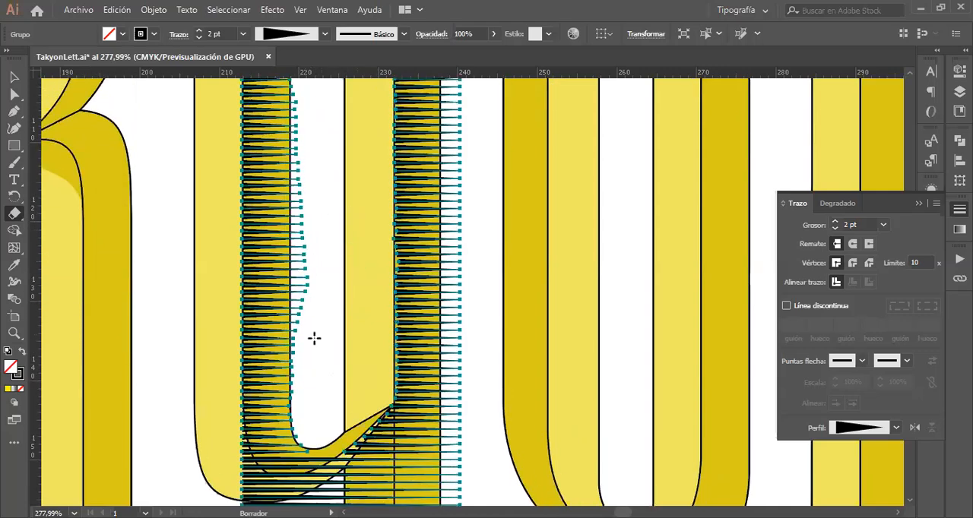
{"action": "mouse_move", "coordinate": [308, 345]}
{"action": "left_mouse_down"}
{"action": "mouse_move", "coordinate": [302, 352]}
{"action": "mouse_move", "coordinate": [296, 292]}
{"action": "mouse_move", "coordinate": [306, 143]}
{"action": "mouse_move", "coordinate": [306, 298]}
{"action": "mouse_move", "coordinate": [311, 251]}
{"action": "left_mouse_up"}
{"action": "scroll", "coordinate": [315, 209], "scroll_direction": "up", "scroll_amount": 3}
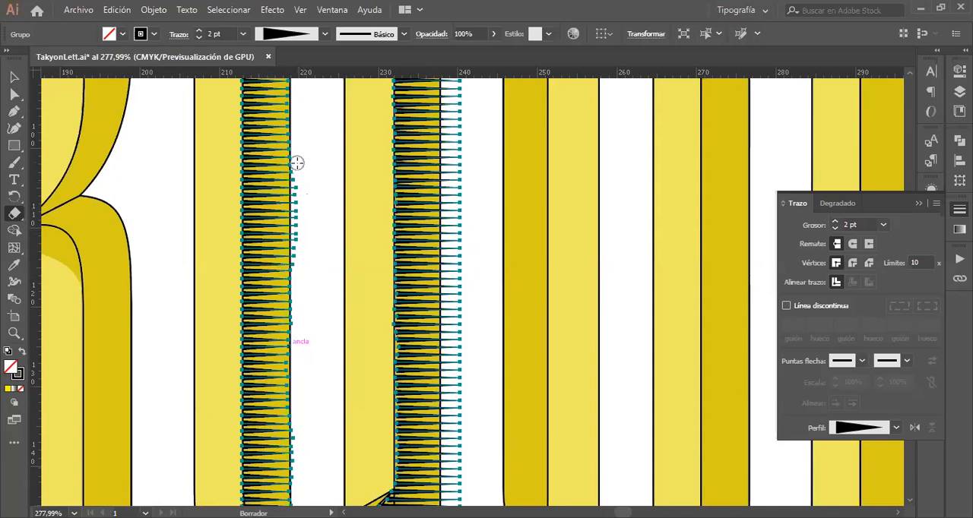
{"action": "mouse_move", "coordinate": [297, 189]}
{"action": "left_mouse_down"}
{"action": "mouse_move", "coordinate": [301, 270]}
{"action": "mouse_move", "coordinate": [297, 231]}
{"action": "mouse_move", "coordinate": [305, 203]}
{"action": "left_mouse_up"}
Step: Erase the lines directly beneath the y's bowl, up to the outline of the right stem
{"action": "scroll", "coordinate": [330, 308], "scroll_direction": "down", "scroll_amount": 5}
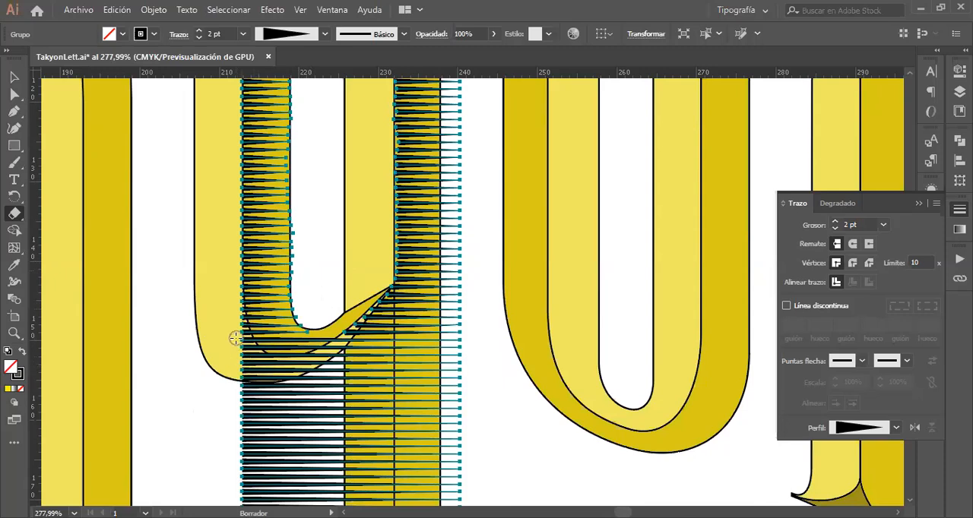
{"action": "left_click_drag", "start_coordinate": [240, 348], "coordinate": [253, 361]}
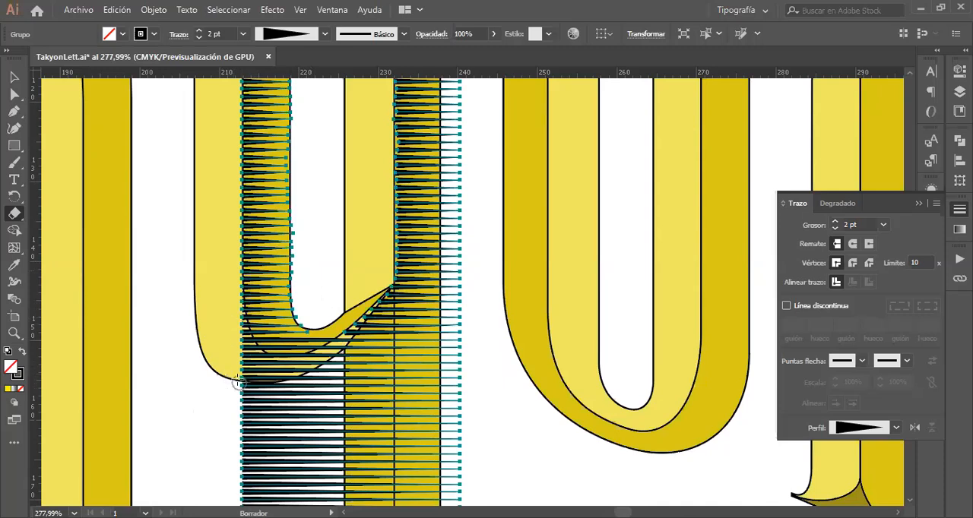
{"action": "mouse_move", "coordinate": [231, 365]}
{"action": "left_mouse_down"}
{"action": "mouse_move", "coordinate": [261, 389]}
{"action": "mouse_move", "coordinate": [307, 391]}
{"action": "mouse_move", "coordinate": [252, 403]}
{"action": "mouse_move", "coordinate": [235, 396]}
{"action": "mouse_move", "coordinate": [261, 397]}
{"action": "mouse_move", "coordinate": [263, 412]}
{"action": "left_mouse_up"}
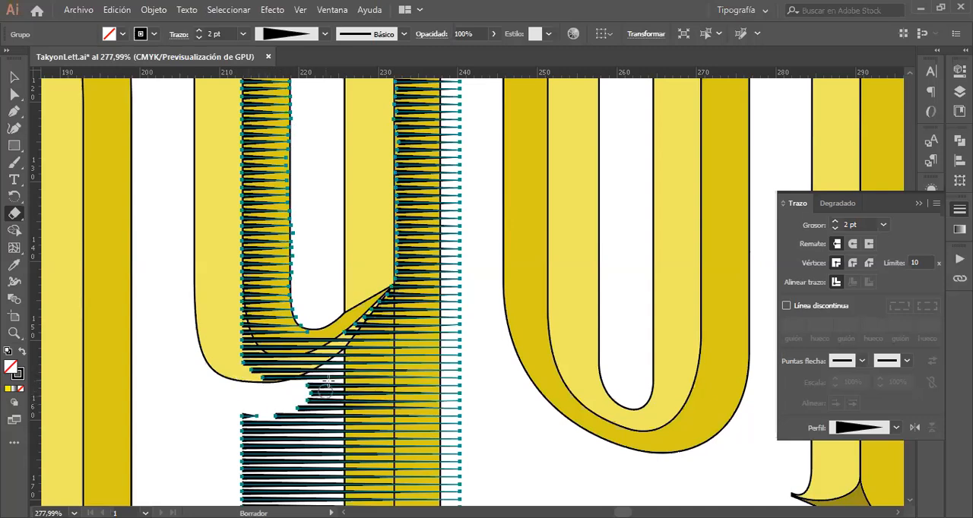
{"action": "mouse_move", "coordinate": [328, 382]}
{"action": "left_mouse_down"}
{"action": "mouse_move", "coordinate": [320, 403]}
{"action": "mouse_move", "coordinate": [335, 384]}
{"action": "mouse_move", "coordinate": [336, 403]}
{"action": "mouse_move", "coordinate": [337, 366]}
{"action": "mouse_move", "coordinate": [309, 389]}
{"action": "mouse_move", "coordinate": [321, 376]}
{"action": "mouse_move", "coordinate": [301, 384]}
{"action": "mouse_move", "coordinate": [319, 398]}
{"action": "mouse_move", "coordinate": [317, 431]}
{"action": "mouse_move", "coordinate": [318, 416]}
{"action": "left_mouse_up"}
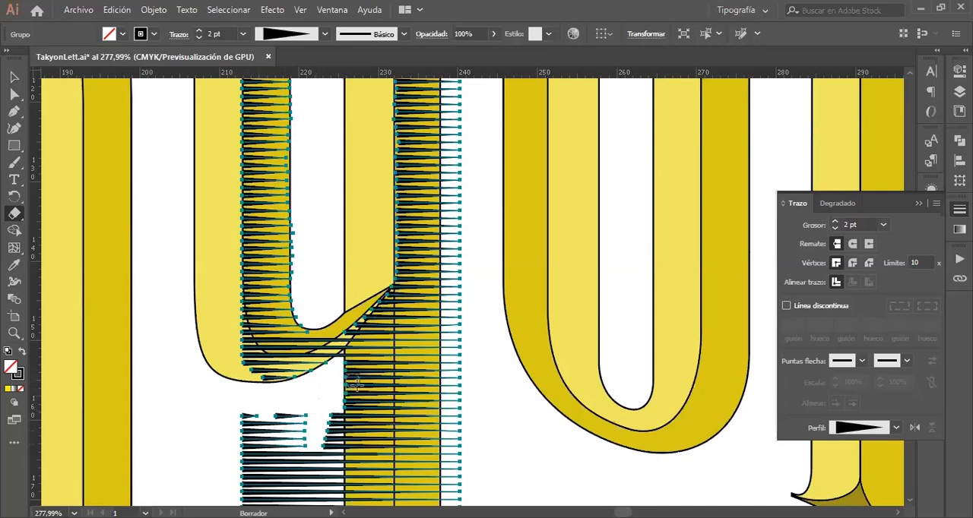
Step: Erase the lines beside the right stem's bevel line below the junction and trim those in the bowl to its bevel curve
{"action": "mouse_move", "coordinate": [365, 402]}
{"action": "left_mouse_down"}
{"action": "mouse_move", "coordinate": [371, 442]}
{"action": "mouse_move", "coordinate": [375, 393]}
{"action": "mouse_move", "coordinate": [384, 439]}
{"action": "mouse_move", "coordinate": [384, 314]}
{"action": "mouse_move", "coordinate": [352, 351]}
{"action": "mouse_move", "coordinate": [349, 429]}
{"action": "mouse_move", "coordinate": [375, 334]}
{"action": "mouse_move", "coordinate": [363, 411]}
{"action": "left_mouse_up"}
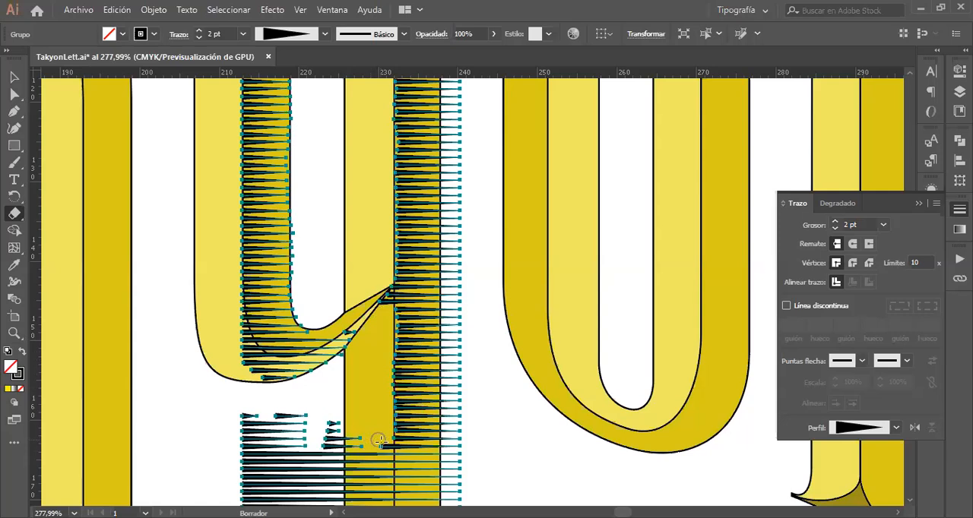
{"action": "left_click_drag", "start_coordinate": [383, 446], "coordinate": [382, 464]}
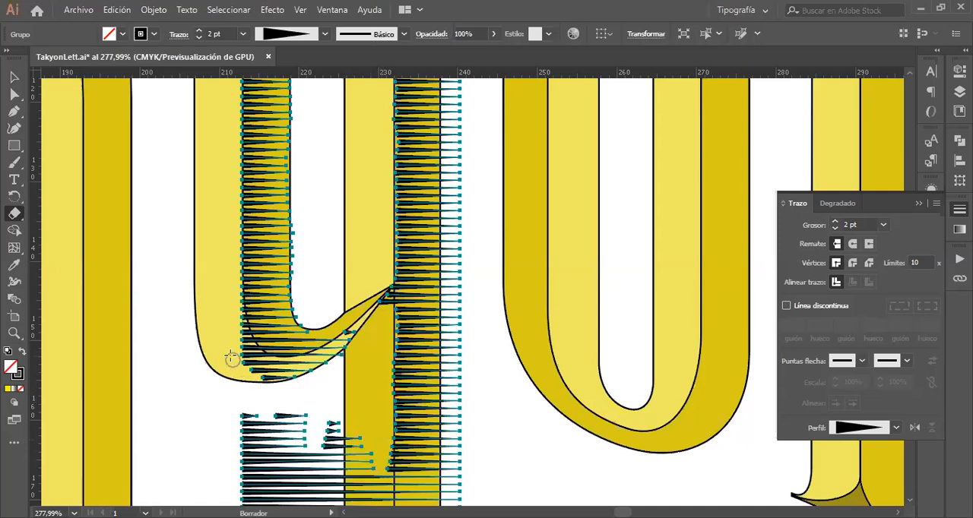
{"action": "mouse_move", "coordinate": [230, 350]}
{"action": "left_mouse_down"}
{"action": "mouse_move", "coordinate": [288, 395]}
{"action": "mouse_move", "coordinate": [244, 376]}
{"action": "mouse_move", "coordinate": [233, 319]}
{"action": "mouse_move", "coordinate": [261, 378]}
{"action": "mouse_move", "coordinate": [325, 408]}
{"action": "left_mouse_up"}
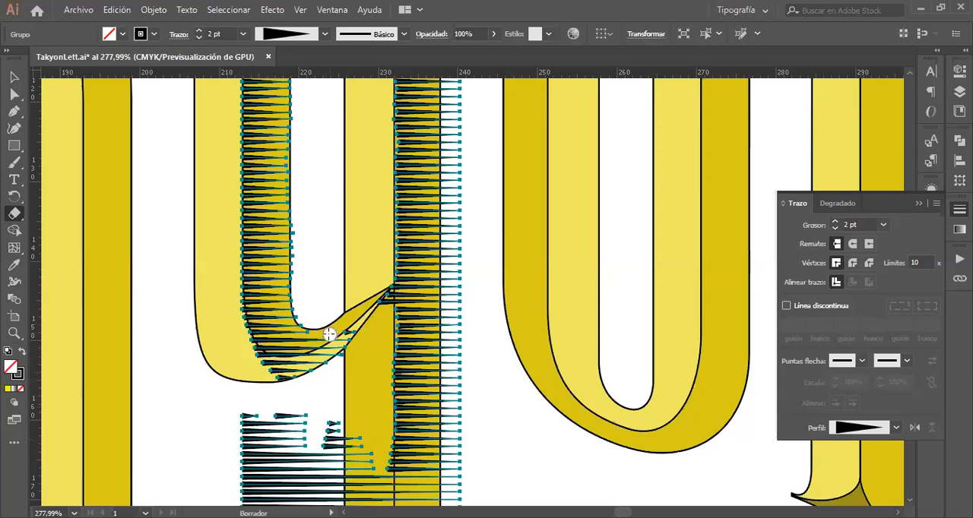
{"action": "mouse_move", "coordinate": [325, 335]}
{"action": "left_mouse_down"}
{"action": "mouse_move", "coordinate": [299, 339]}
{"action": "mouse_move", "coordinate": [301, 309]}
{"action": "mouse_move", "coordinate": [307, 327]}
{"action": "left_mouse_up"}
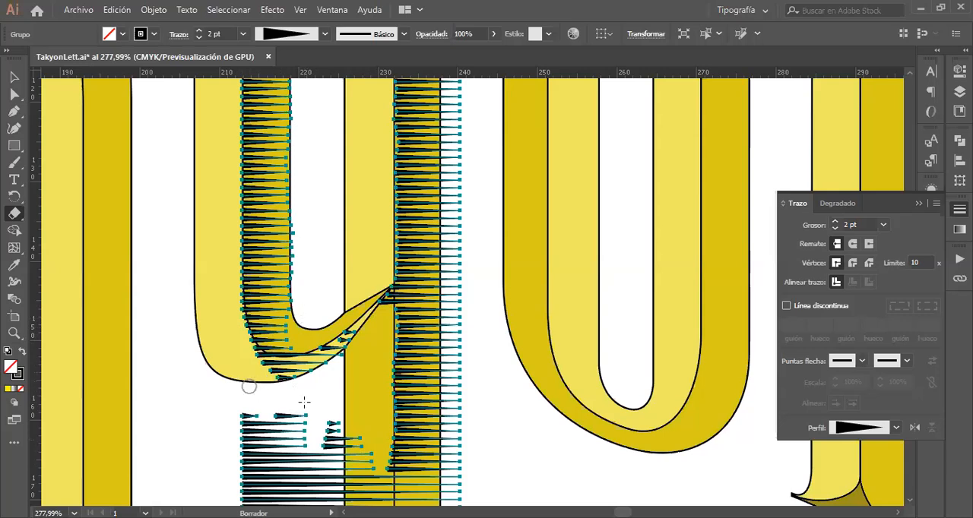
Step: Check the trimmed shading on the y against the whole lettering at 100% zoom, with the Selection tool active
{"action": "scroll", "coordinate": [344, 391], "scroll_direction": "down", "scroll_amount": 5}
{"action": "key", "text": "z"}
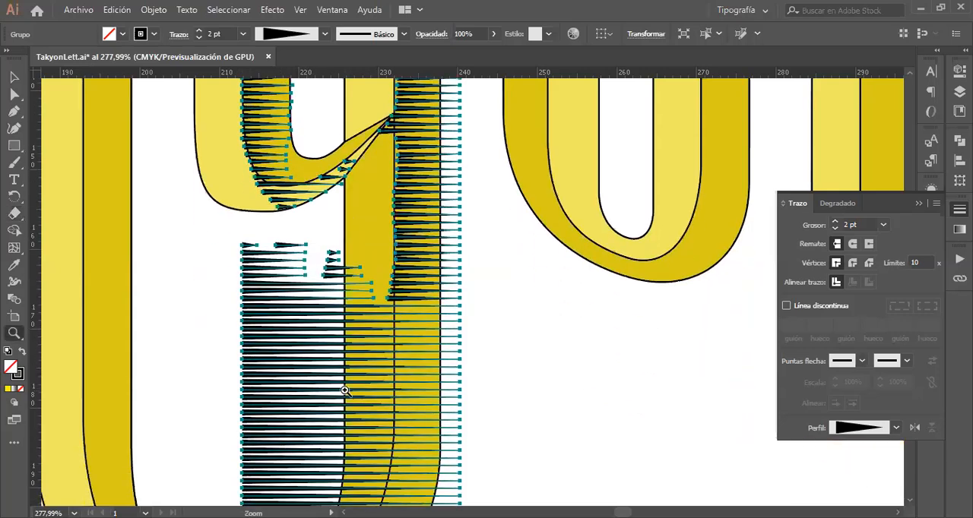
{"action": "left_click", "coordinate": [355, 284], "text": "alt"}
{"action": "left_click", "coordinate": [355, 284], "text": "alt"}
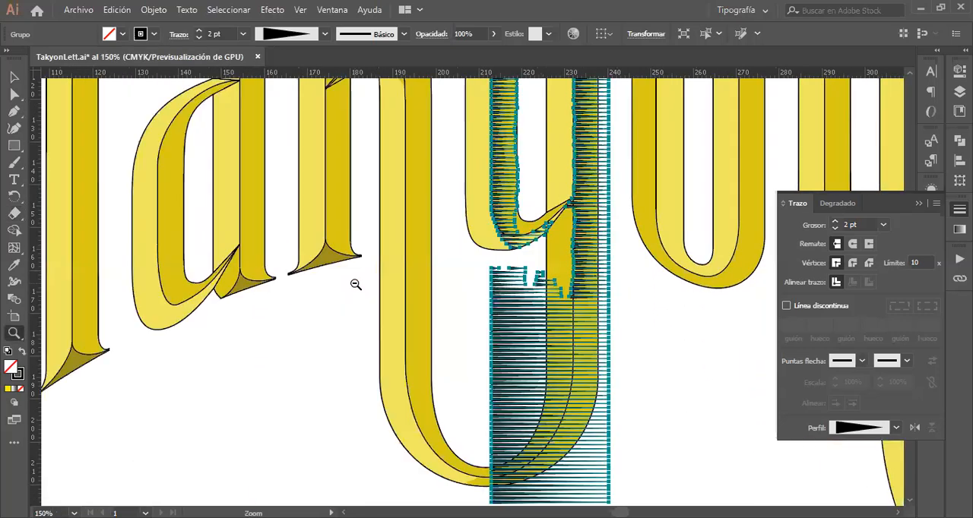
{"action": "left_click", "coordinate": [355, 284], "text": "alt"}
{"action": "scroll", "coordinate": [618, 224], "scroll_direction": "right", "scroll_amount": 4}
{"action": "scroll", "coordinate": [619, 225], "scroll_direction": "up", "scroll_amount": 4}
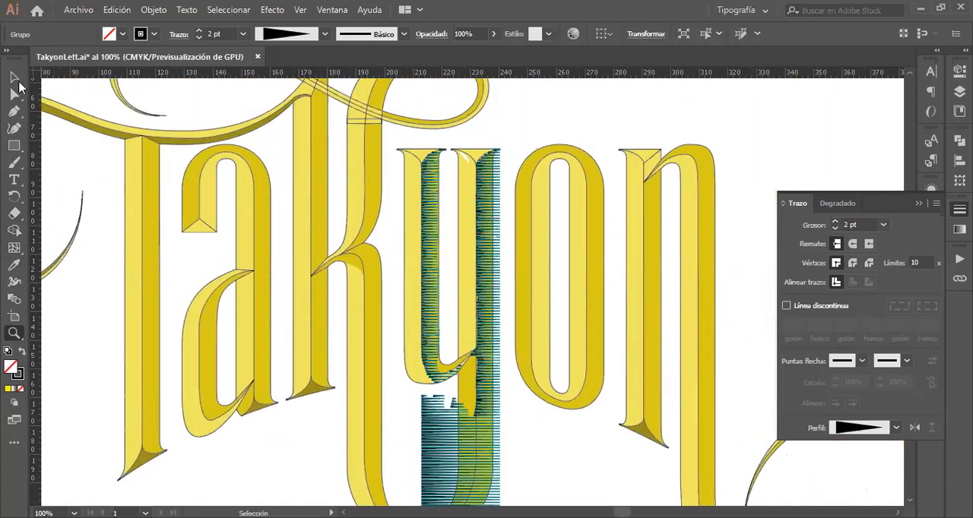
{"action": "left_click", "coordinate": [14, 77]}
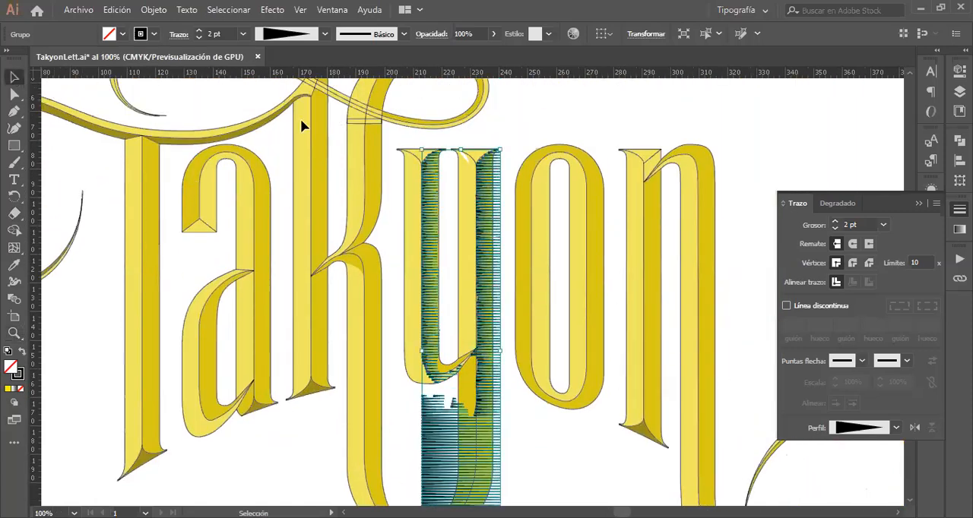
Step: Deselect the line group and examine the y's shading down to its tail, ending on the whole lettering at 66.67% zoom with the Selection tool active
{"action": "left_click", "coordinate": [535, 131]}
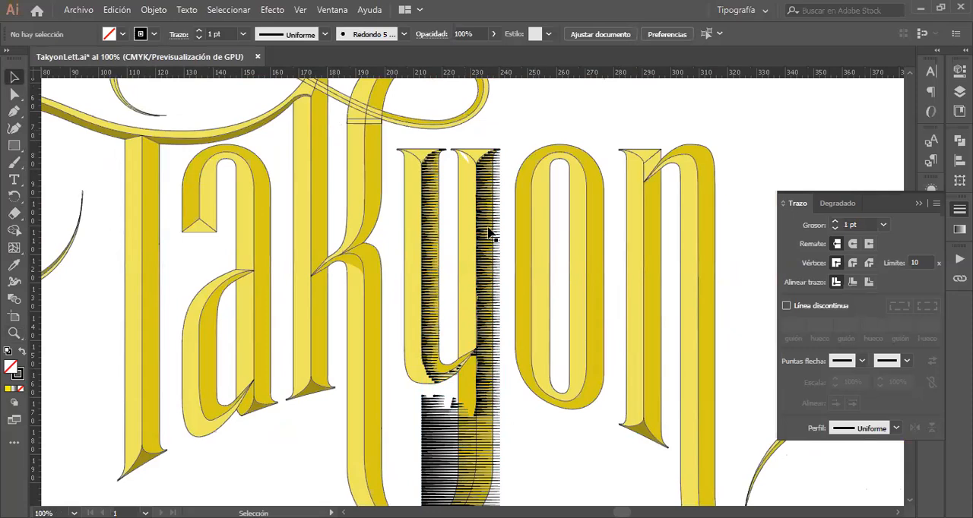
{"action": "scroll", "coordinate": [491, 293], "scroll_direction": "down", "scroll_amount": 10}
{"action": "scroll", "coordinate": [492, 294], "scroll_direction": "up", "scroll_amount": 7}
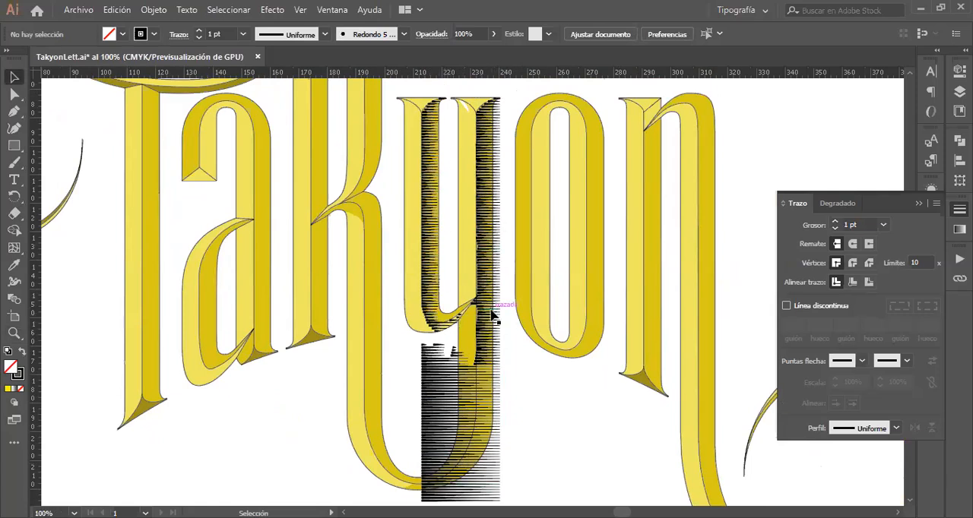
{"action": "scroll", "coordinate": [492, 313], "scroll_direction": "down", "scroll_amount": 5}
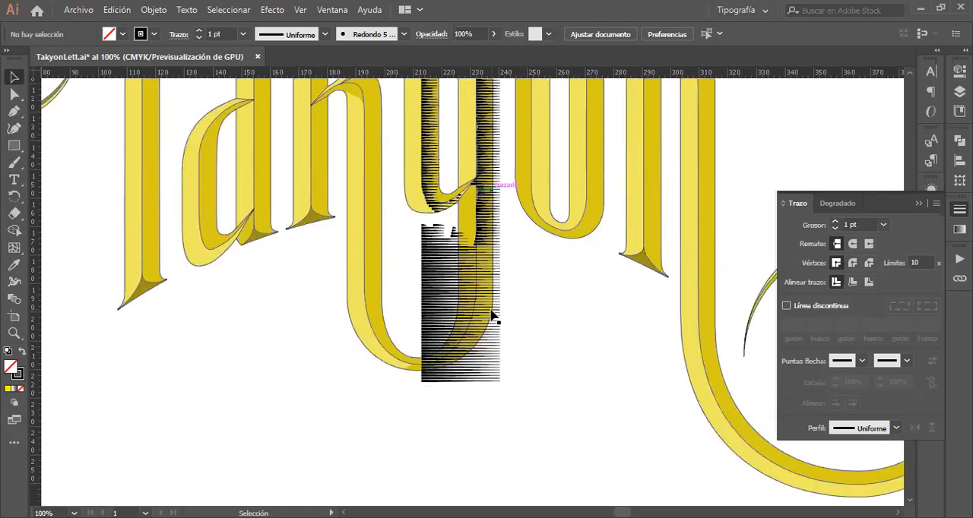
{"action": "scroll", "coordinate": [492, 314], "scroll_direction": "up", "scroll_amount": 3}
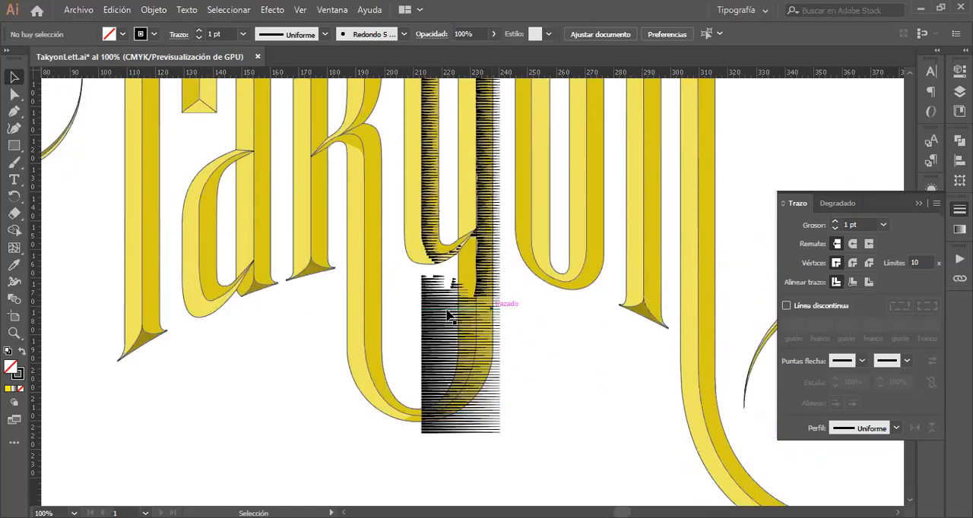
{"action": "key", "text": "z"}
{"action": "left_click", "coordinate": [450, 196], "text": "alt"}
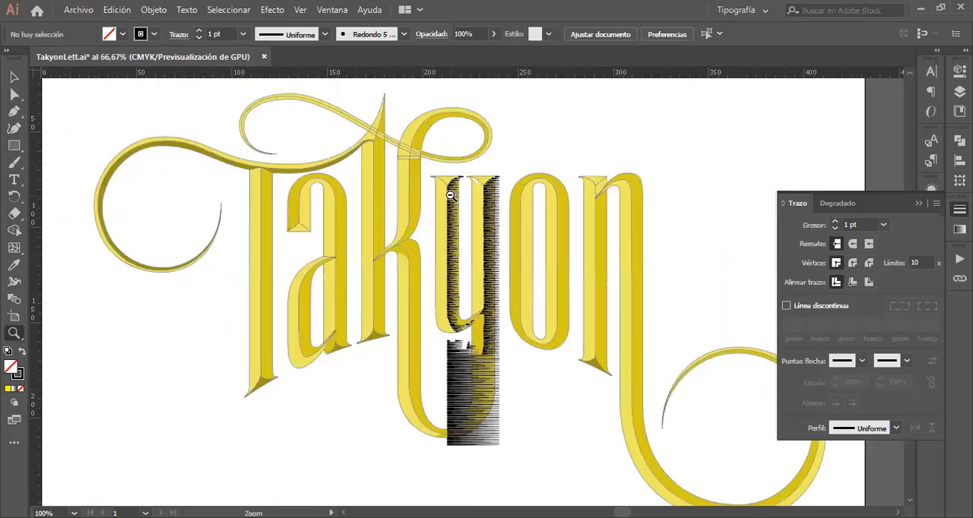
{"action": "left_click", "coordinate": [15, 77]}
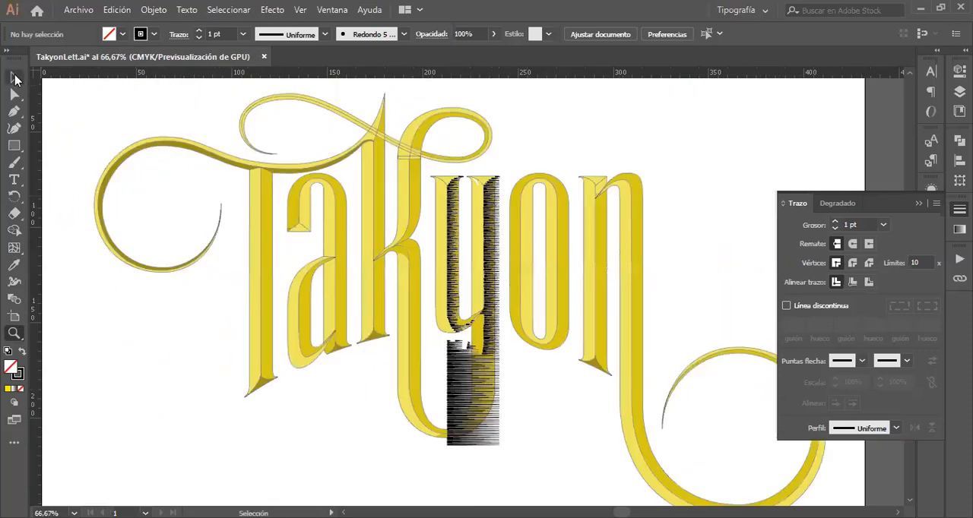
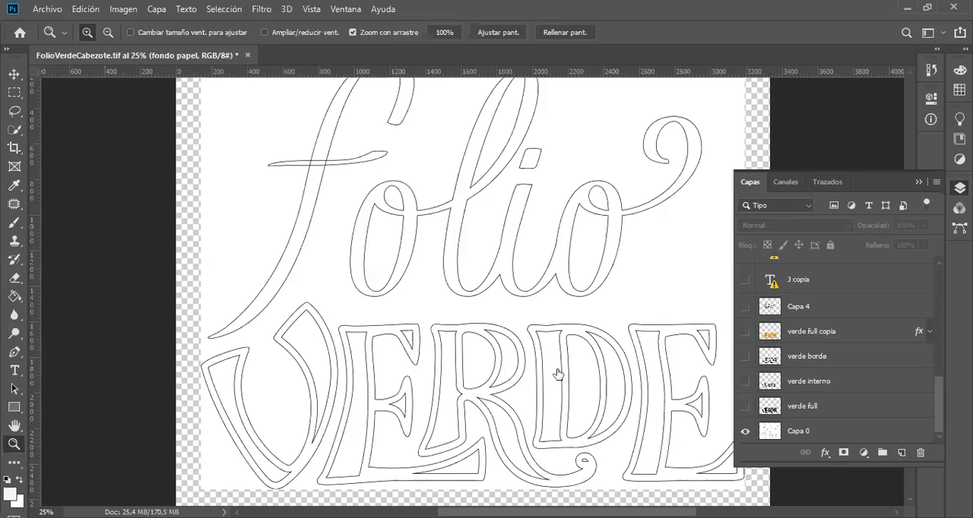
Step: Show the verde full layer over the Folio Verde outline sketch and compare it with Capa 0 switched off and on
{"action": "left_click_drag", "start_coordinate": [552, 366], "coordinate": [621, 304]}
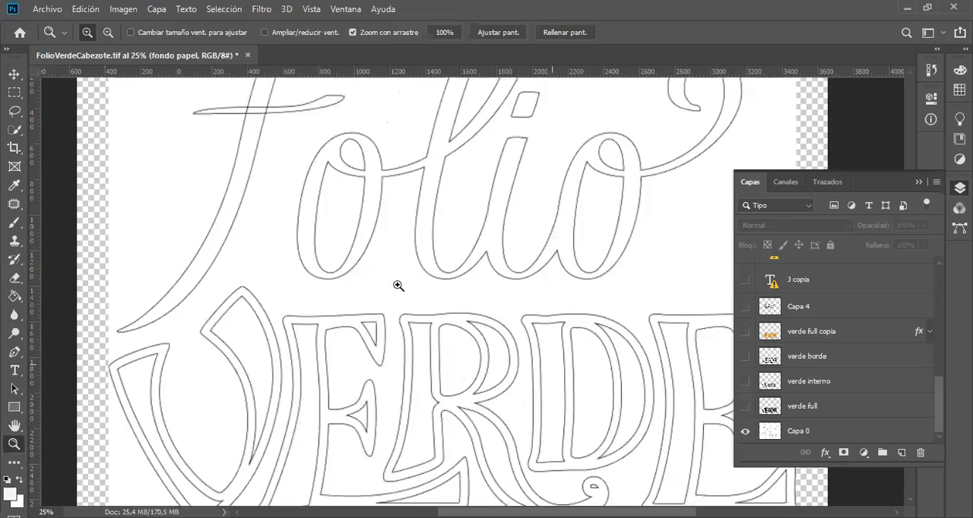
{"action": "left_click", "coordinate": [470, 298]}
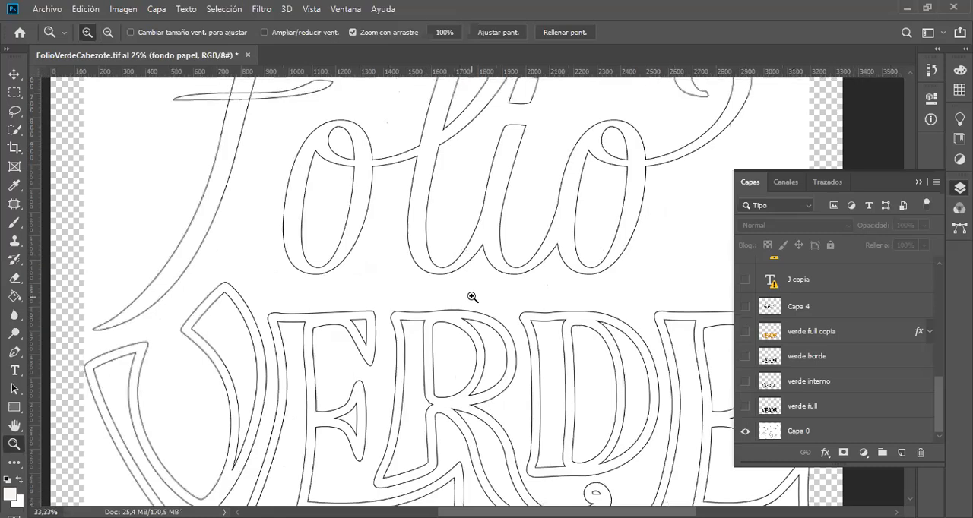
{"action": "left_click", "coordinate": [472, 297]}
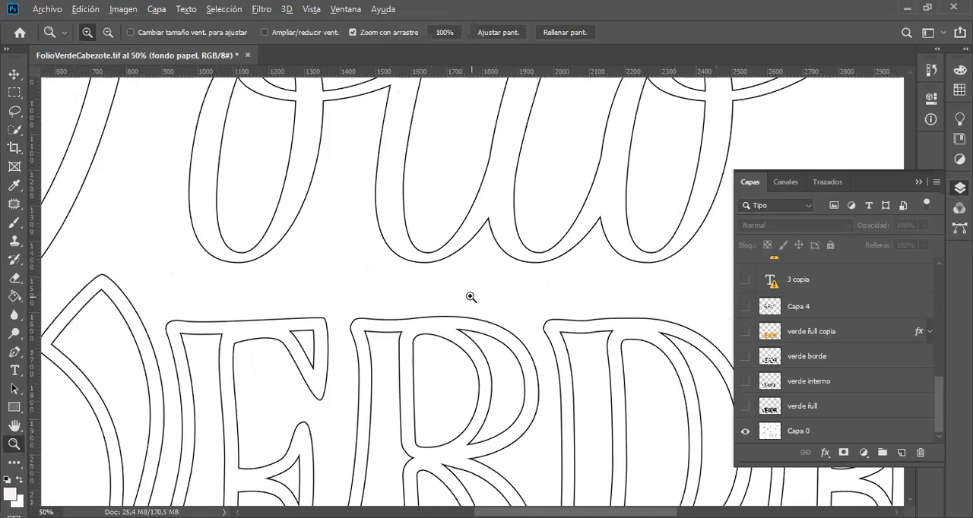
{"action": "mouse_move", "coordinate": [465, 295]}
{"action": "left_mouse_down"}
{"action": "mouse_move", "coordinate": [426, 282]}
{"action": "mouse_move", "coordinate": [474, 289]}
{"action": "left_mouse_up"}
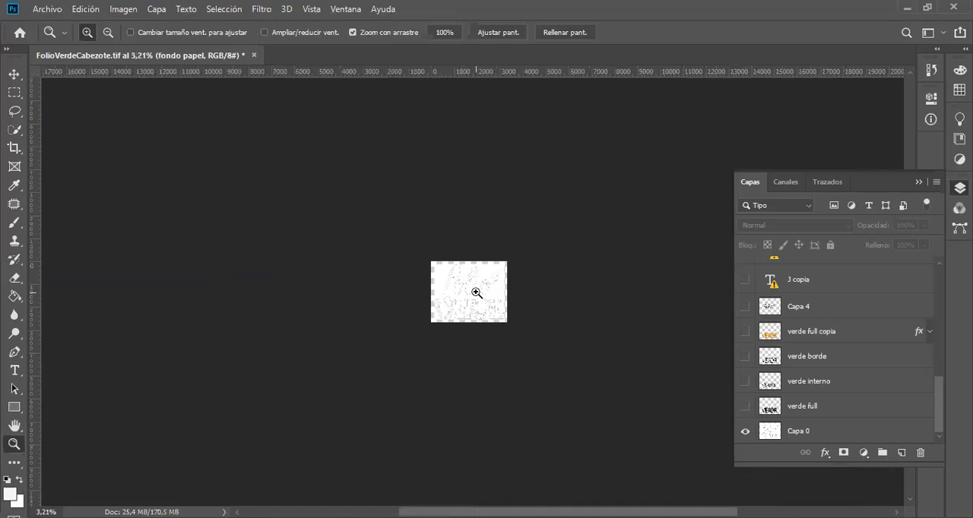
{"action": "left_click_drag", "start_coordinate": [476, 291], "coordinate": [582, 315]}
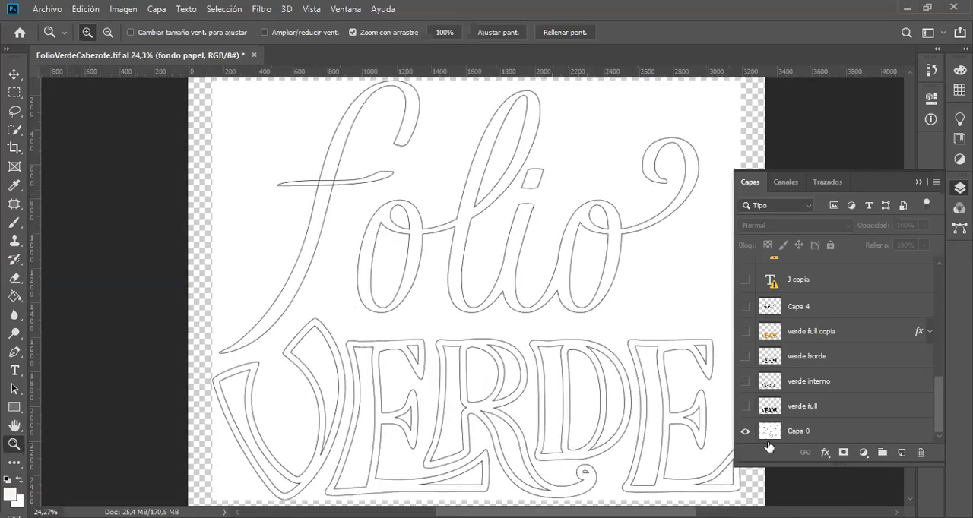
{"action": "left_click", "coordinate": [745, 406]}
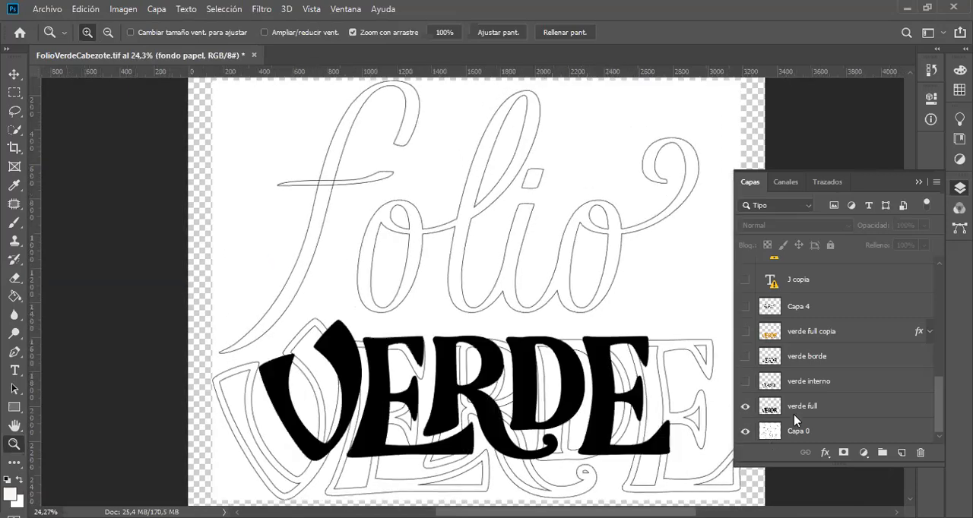
{"action": "left_click", "coordinate": [745, 433]}
{"action": "left_click", "coordinate": [745, 432]}
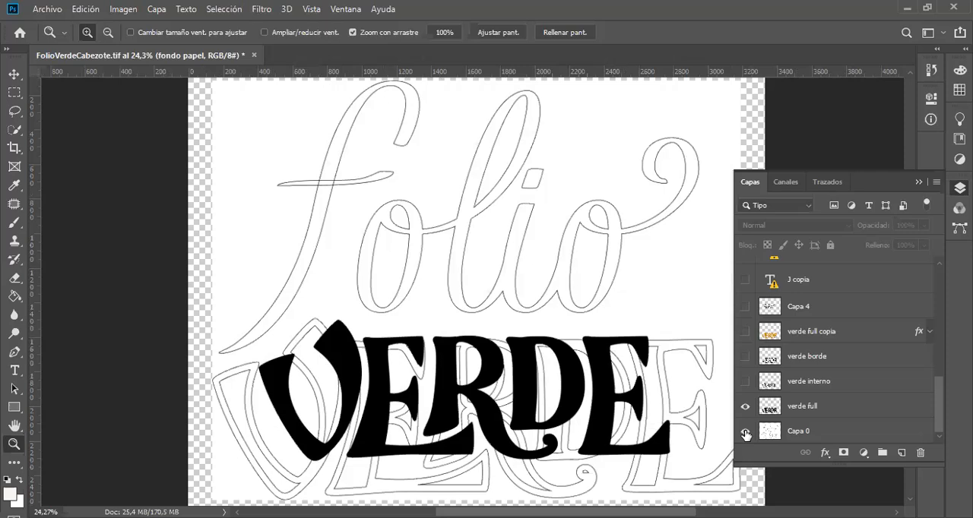
Step: Show the verde interno layer and compare it with verde full by switching verde full off and on repeatedly, leaving both shown
{"action": "left_click", "coordinate": [745, 381]}
{"action": "left_click", "coordinate": [745, 405]}
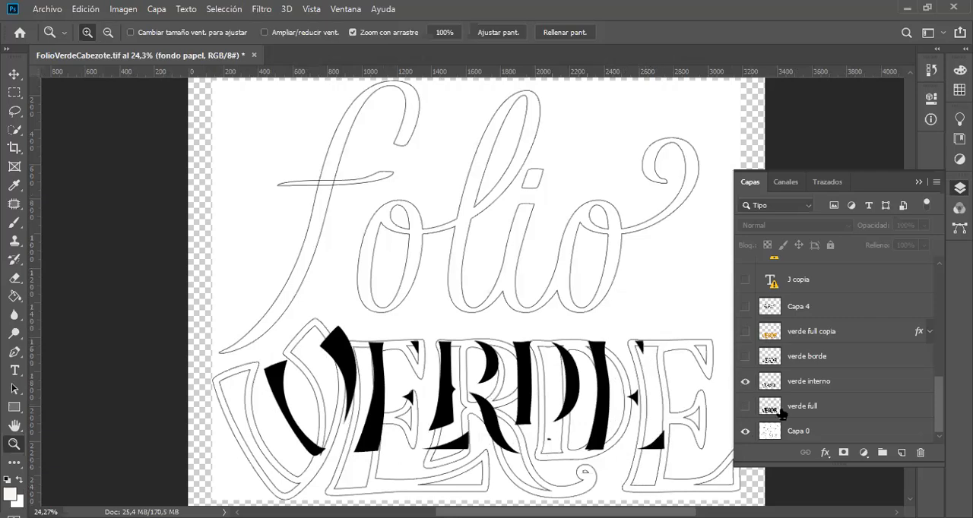
{"action": "left_click", "coordinate": [745, 408]}
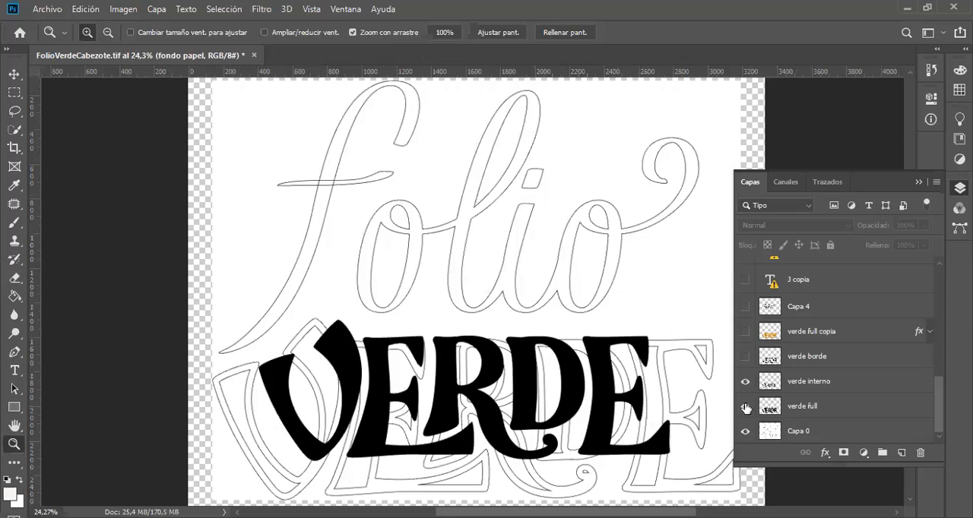
{"action": "left_click", "coordinate": [746, 409]}
{"action": "left_click", "coordinate": [746, 408]}
{"action": "left_click", "coordinate": [746, 408]}
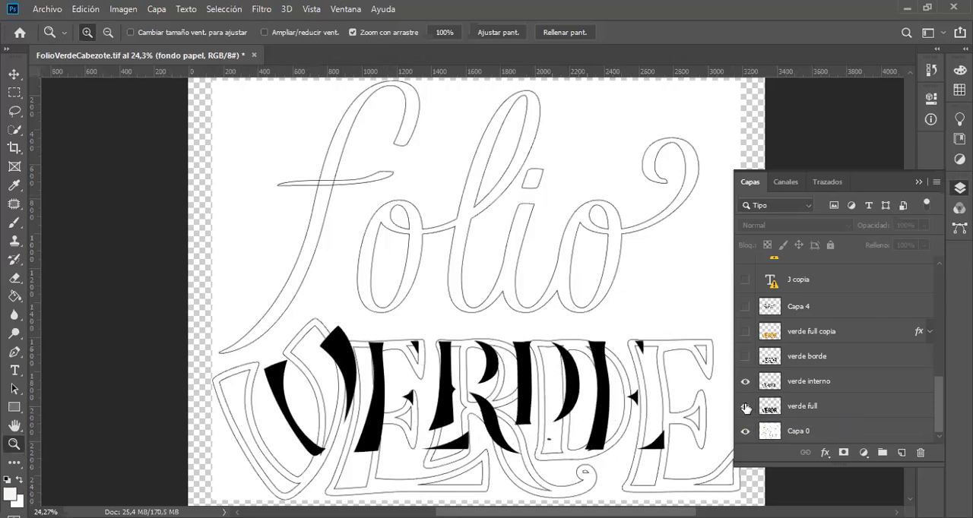
{"action": "left_click", "coordinate": [745, 408]}
Step: Hide verde full, examine verde borde alone and together with verde interno, and finish with both of these layers hidden
{"action": "left_click", "coordinate": [745, 382]}
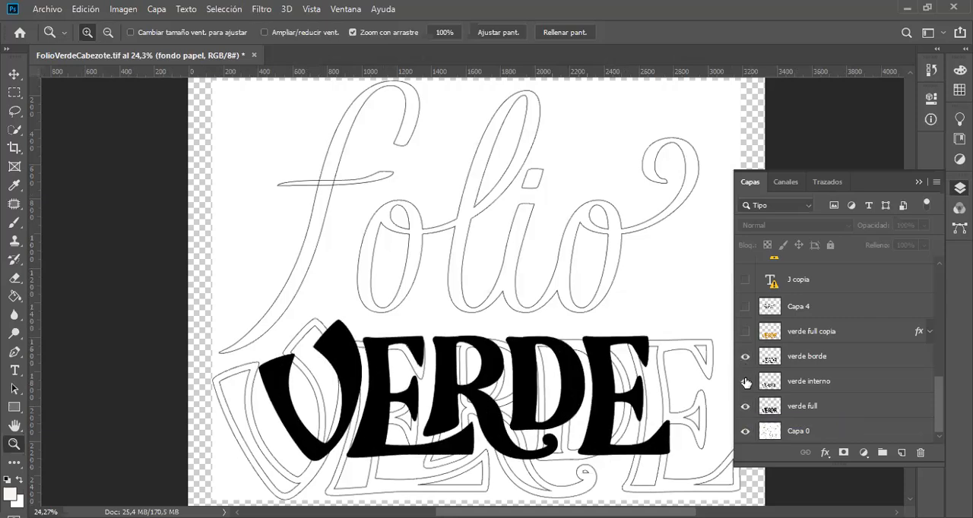
{"action": "left_click", "coordinate": [745, 407]}
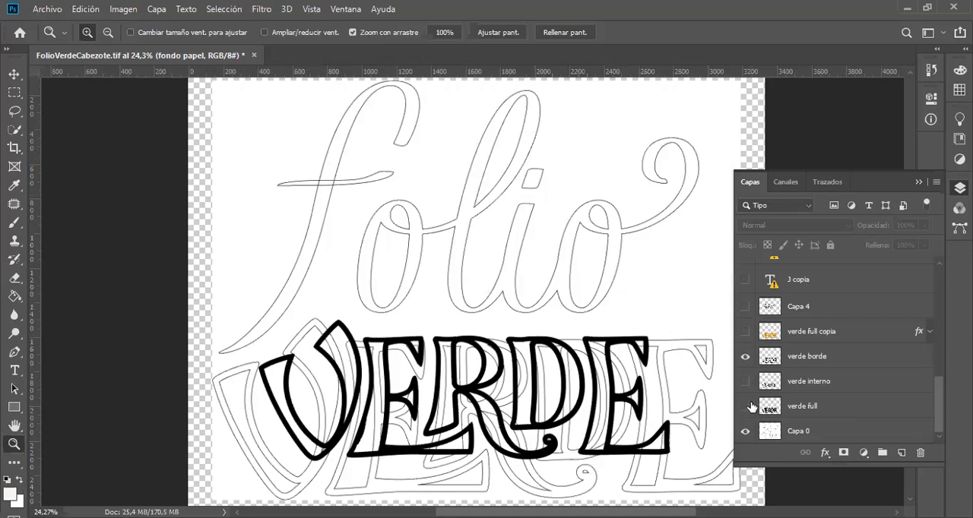
{"action": "left_click", "coordinate": [745, 382]}
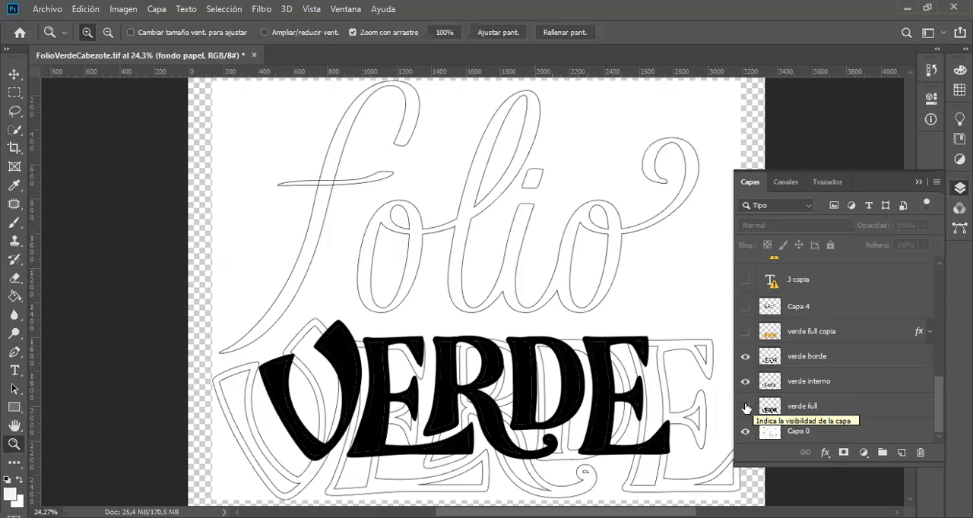
{"action": "left_click", "coordinate": [746, 409]}
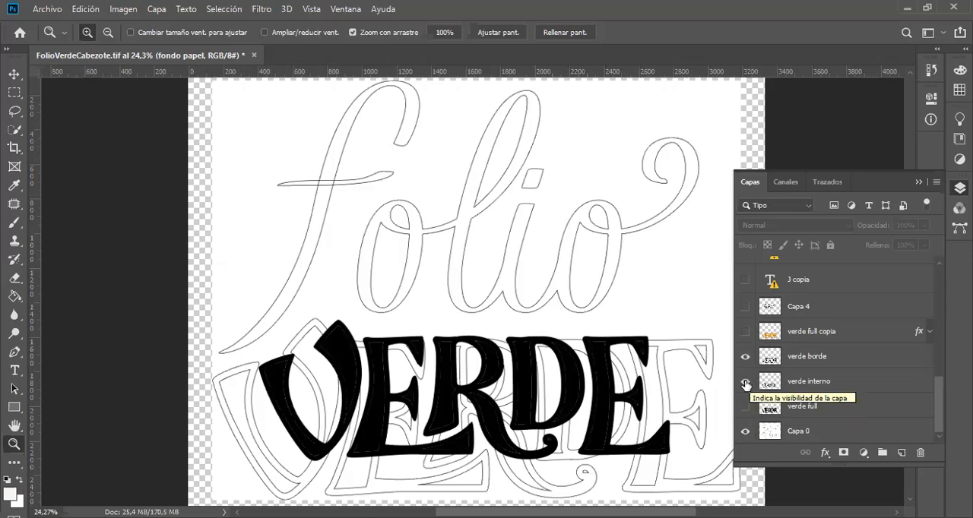
{"action": "left_click", "coordinate": [746, 386]}
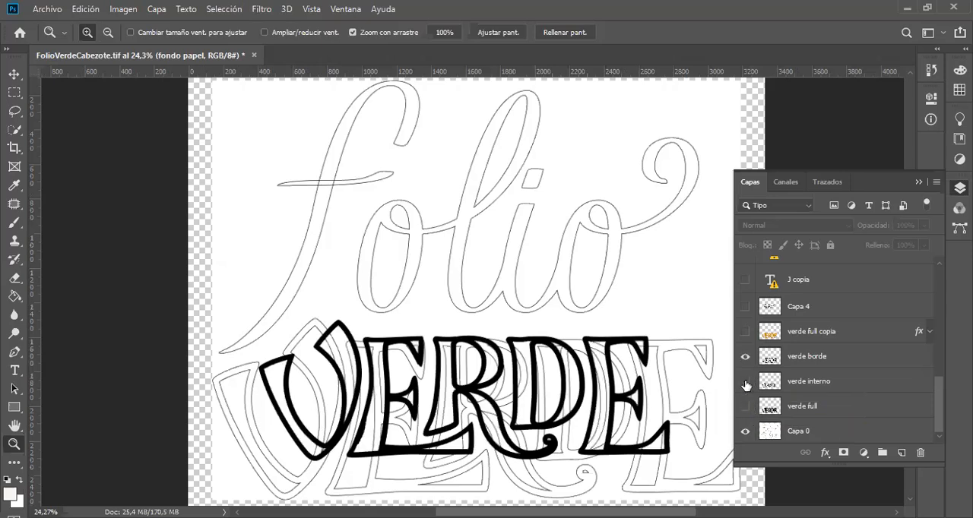
{"action": "left_click", "coordinate": [745, 358]}
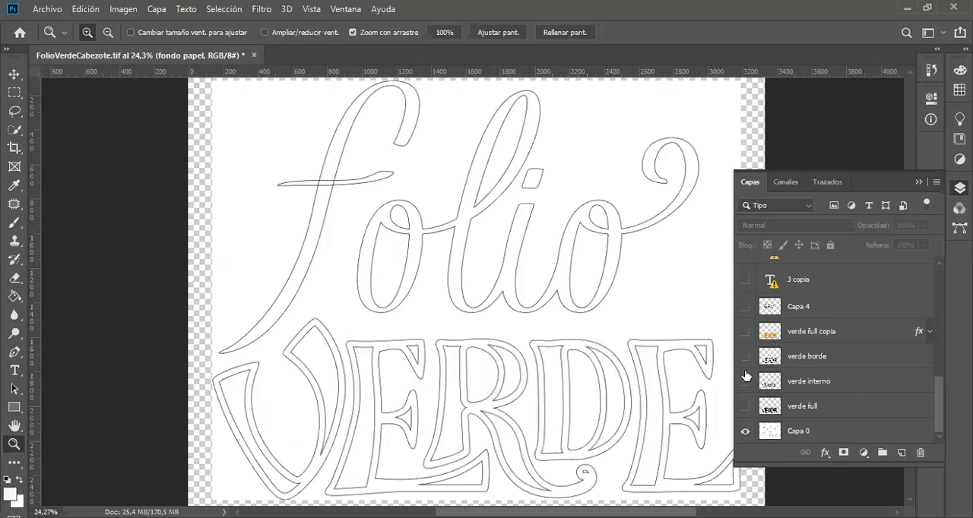
Step: Show verde interno, verde borde and verde full together, and hide the inner and border layers to compare them with the full shape
{"action": "left_click", "coordinate": [746, 383]}
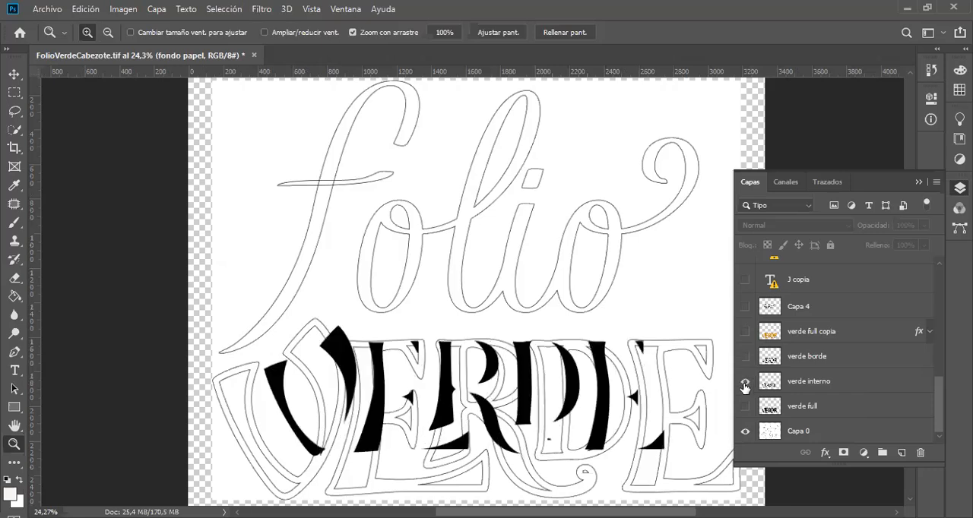
{"action": "left_click", "coordinate": [745, 357]}
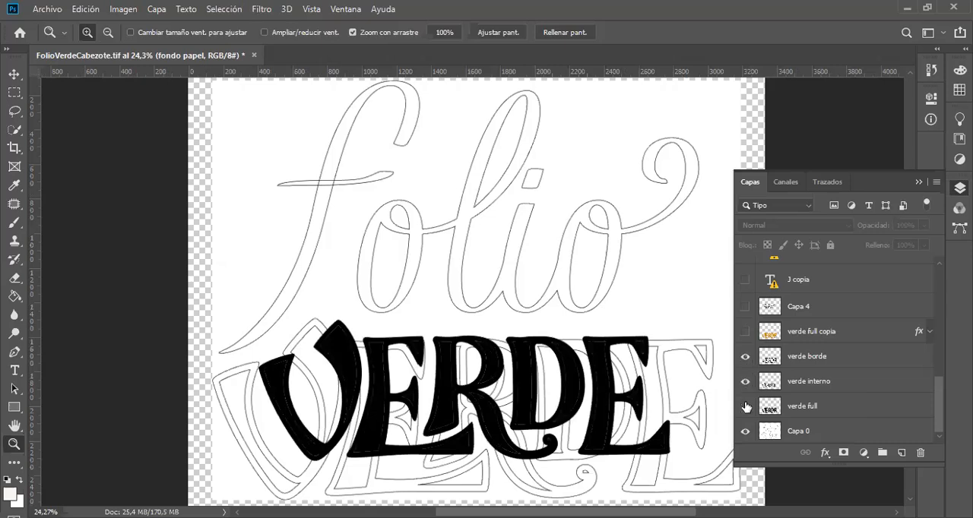
{"action": "left_click", "coordinate": [746, 407]}
{"action": "left_click", "coordinate": [746, 382]}
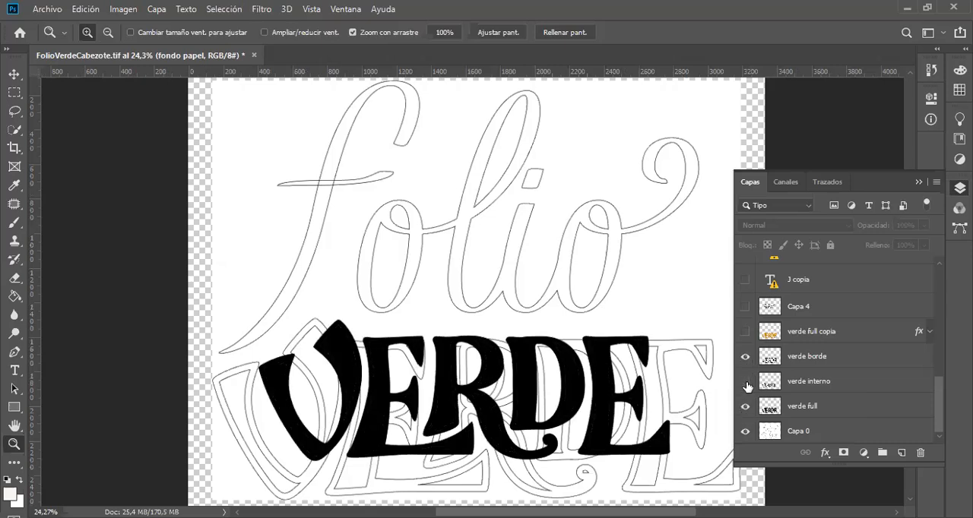
{"action": "left_click", "coordinate": [748, 357]}
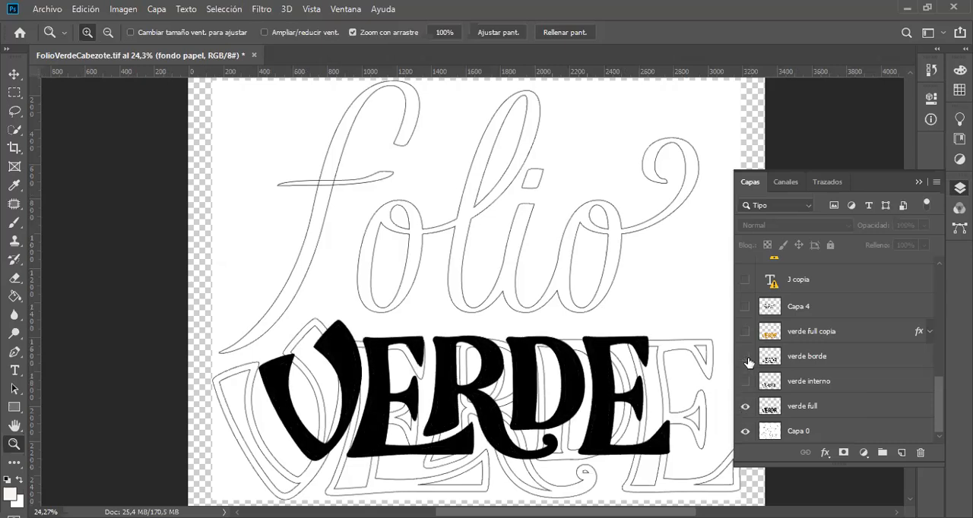
Step: Show the verde full copia layer in place of verde full and expand its list of effects
{"action": "left_click", "coordinate": [745, 332]}
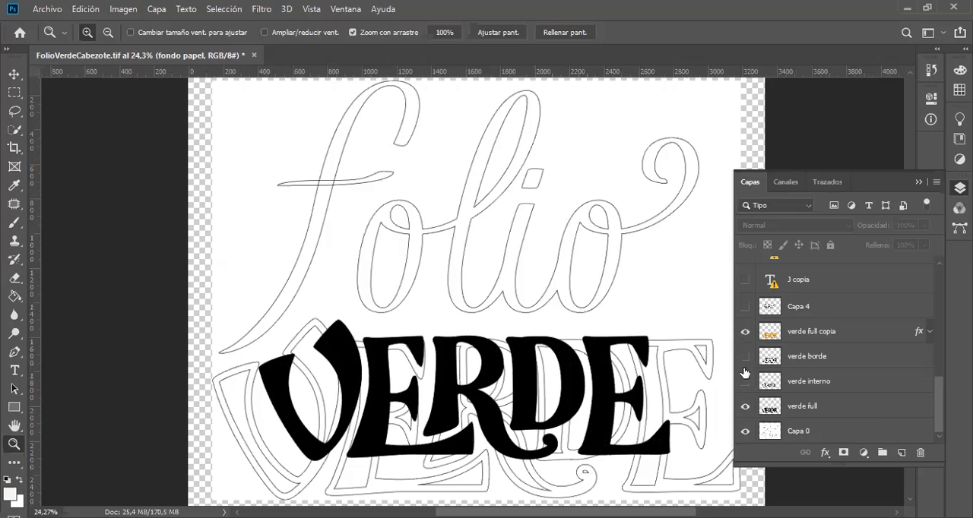
{"action": "left_click", "coordinate": [746, 407]}
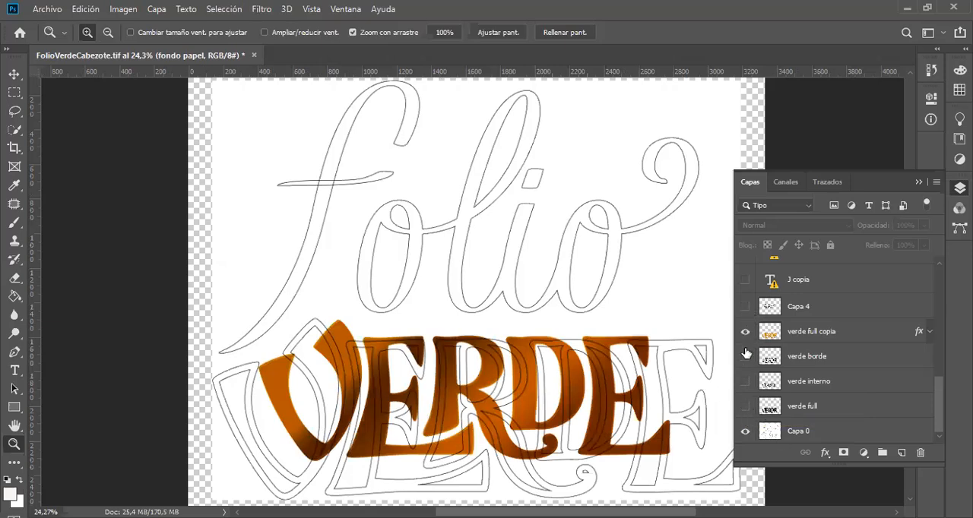
{"action": "left_click", "coordinate": [929, 332]}
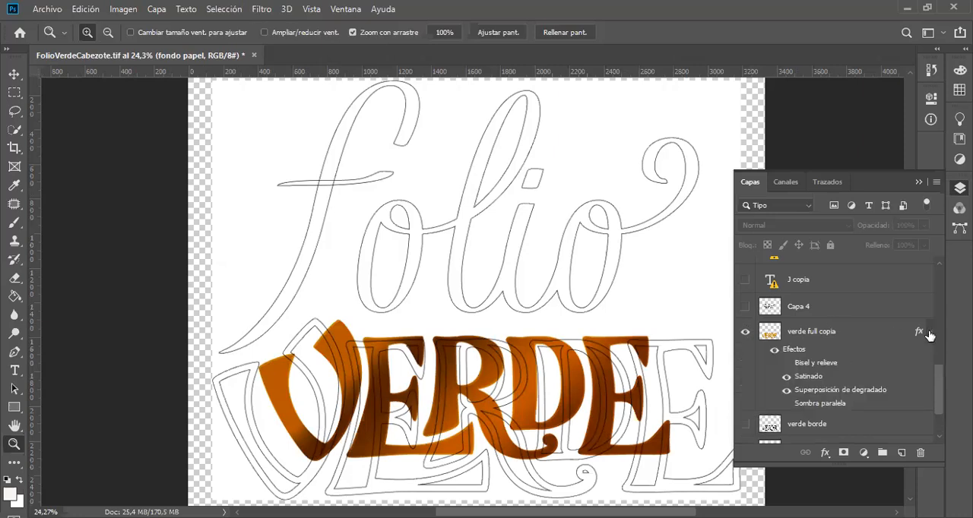
Step: Open the Layer Style settings of verde full copia, check which effects are enabled, and cancel without changing anything
{"action": "left_click", "coordinate": [881, 336]}
{"action": "left_click", "coordinate": [882, 336]}
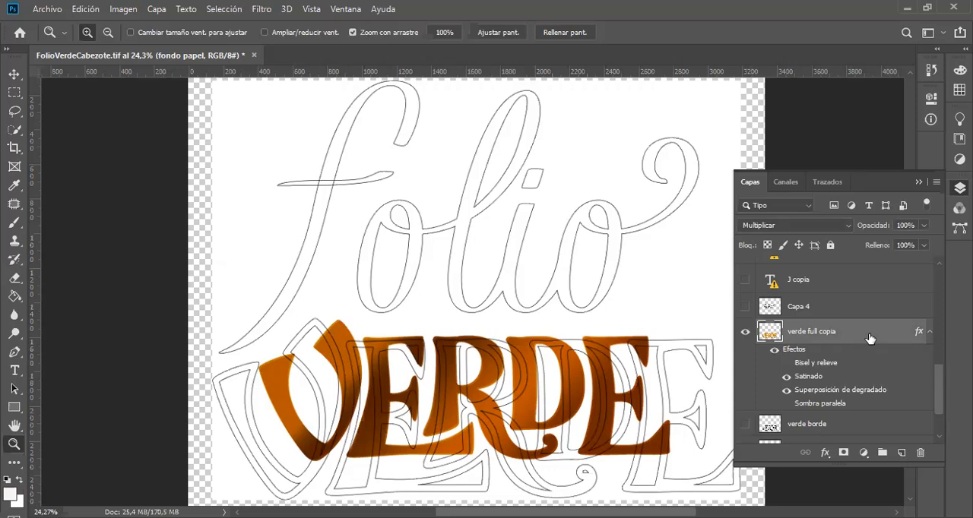
{"action": "key", "text": "space"}
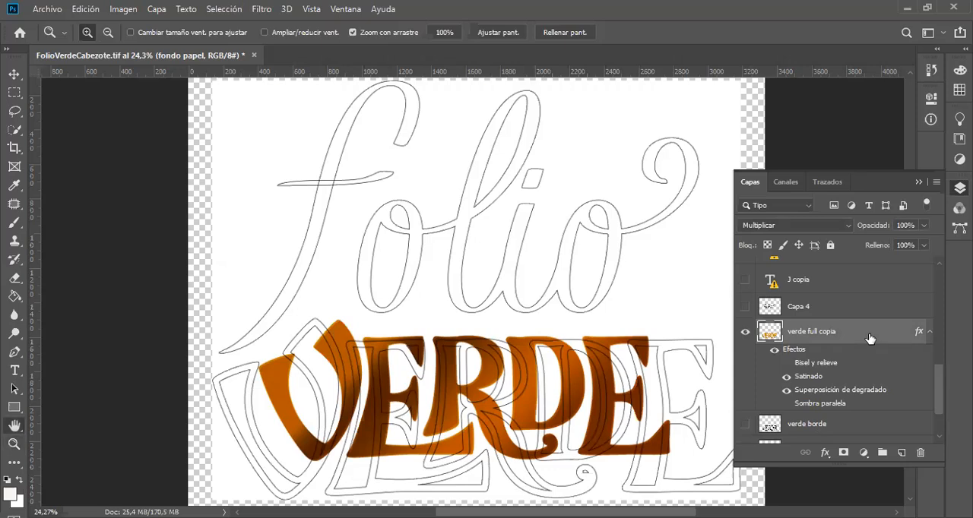
{"action": "left_click", "coordinate": [870, 337]}
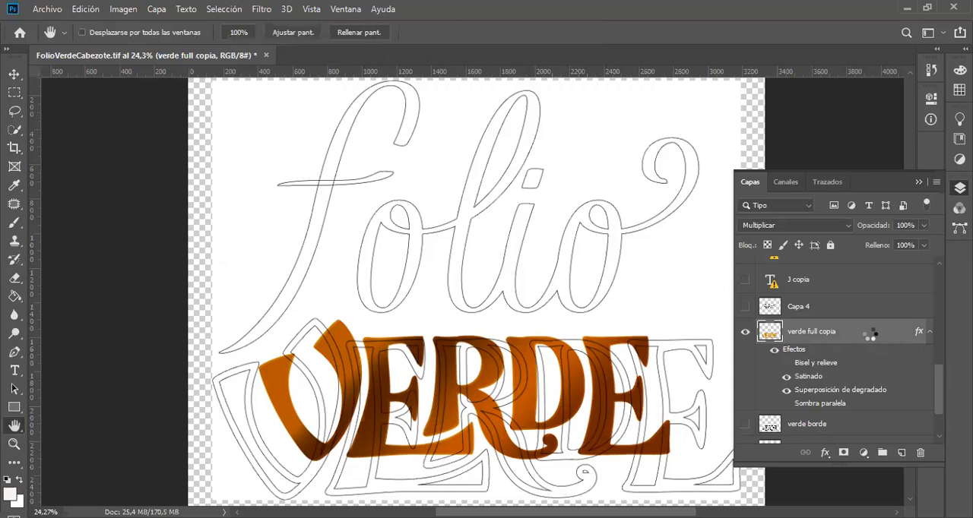
{"action": "double_click", "coordinate": [870, 340]}
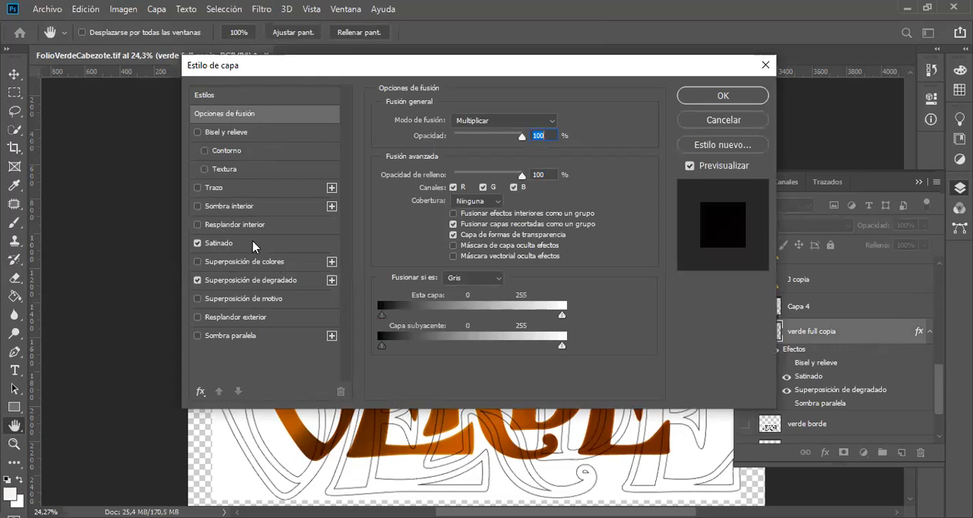
{"action": "left_click", "coordinate": [729, 124]}
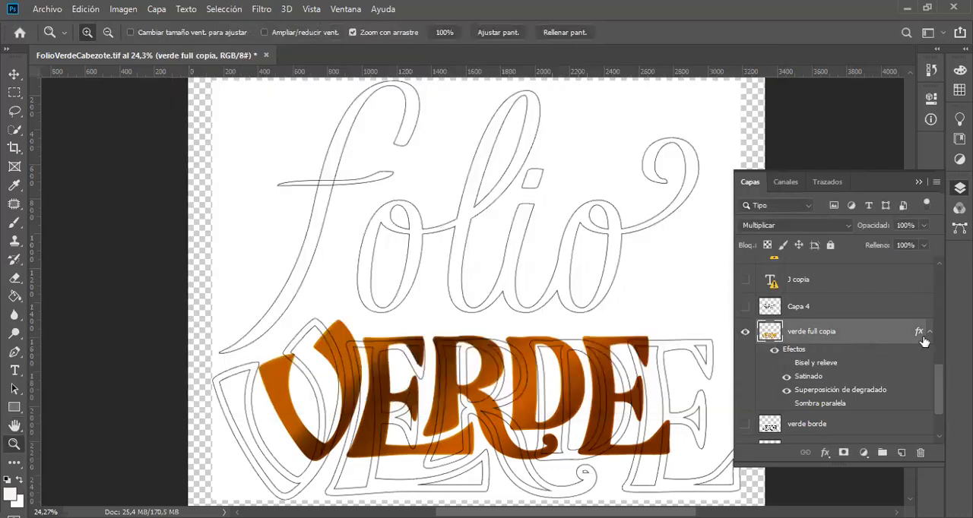
Step: Switch the gradient overlay of verde full copia off and on to compare its effect over the sketch, leaving it on
{"action": "left_click", "coordinate": [786, 392]}
{"action": "left_click", "coordinate": [786, 391]}
{"action": "left_click", "coordinate": [786, 392]}
{"action": "left_click", "coordinate": [786, 391]}
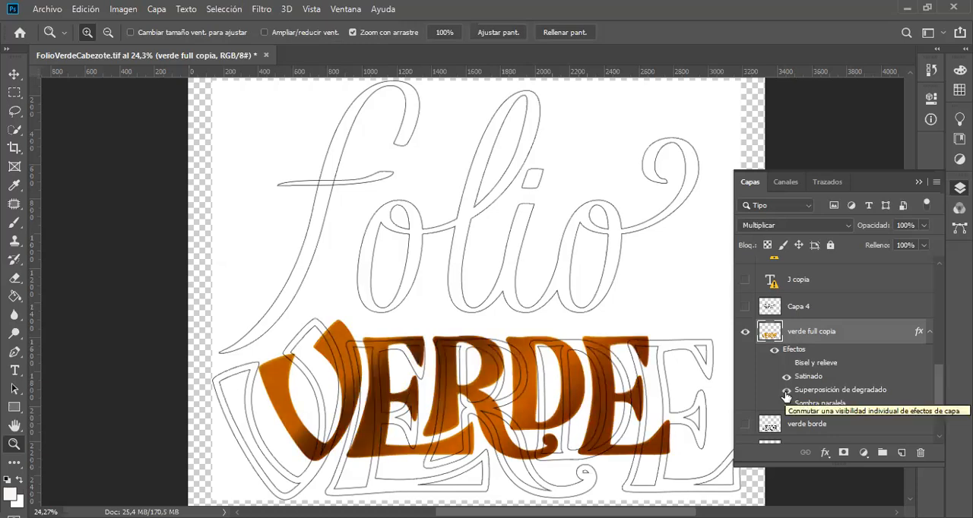
Step: Hide the Capa 0 sketch layer beneath the coloured VERDE lettering
{"action": "scroll", "coordinate": [810, 413], "scroll_direction": "down", "scroll_amount": 1}
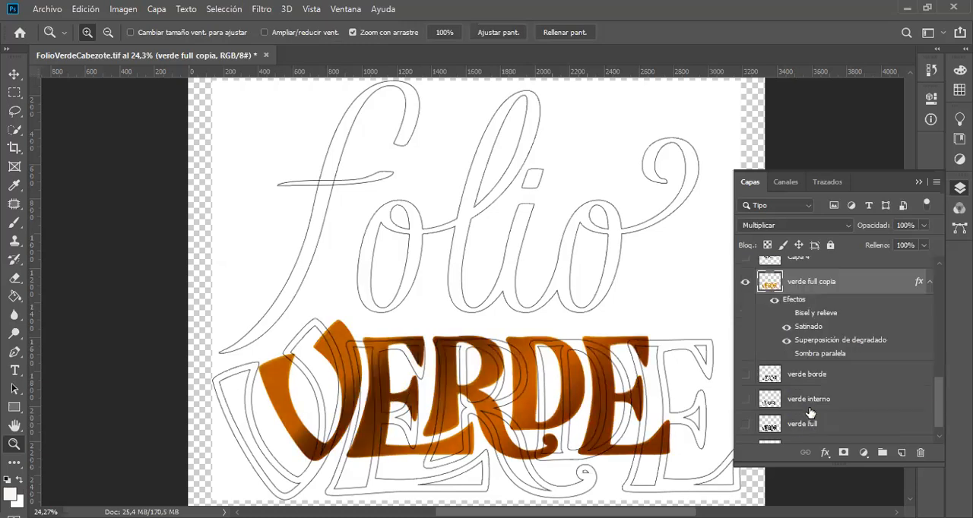
{"action": "scroll", "coordinate": [780, 409], "scroll_direction": "down", "scroll_amount": 1}
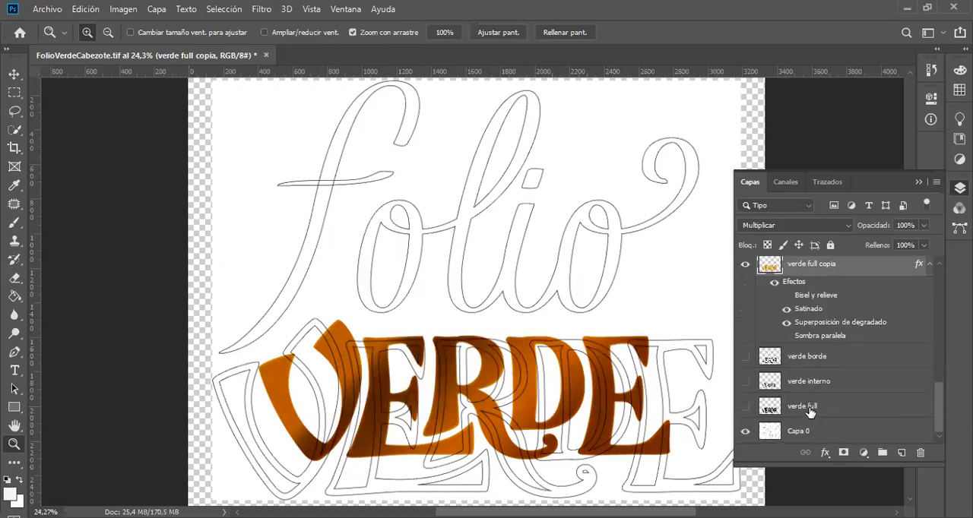
{"action": "left_click", "coordinate": [745, 433]}
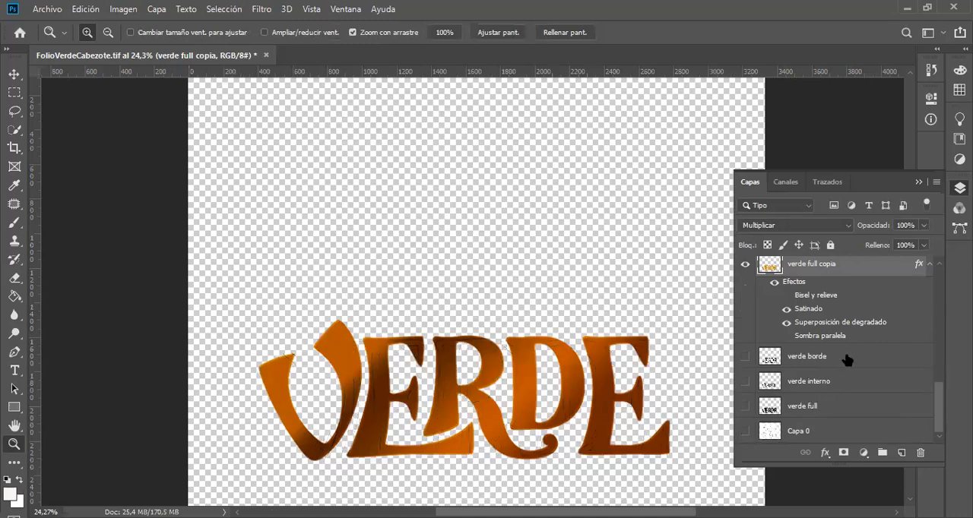
Step: Compare the VERDE lettering without its gradient overlay and without its satin effect, leaving both effects switched on
{"action": "left_click", "coordinate": [786, 324]}
{"action": "left_click", "coordinate": [787, 323]}
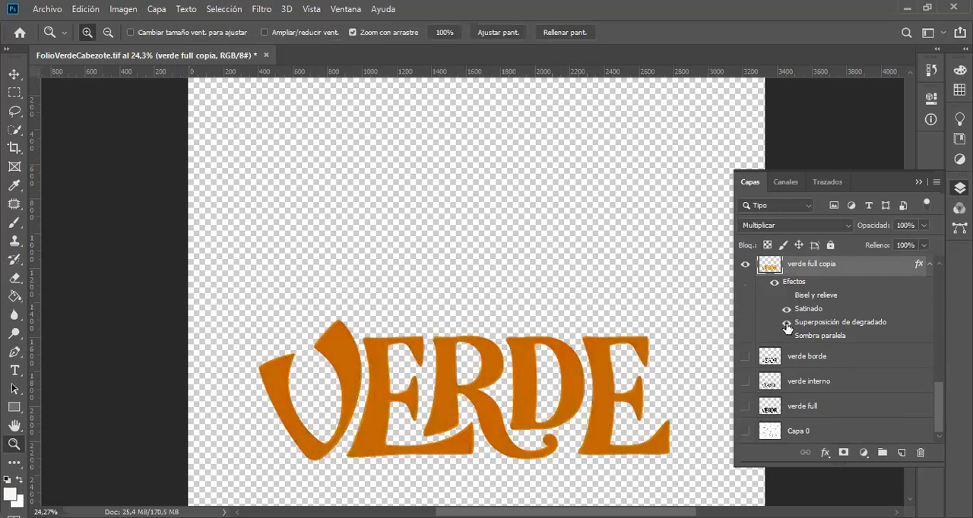
{"action": "left_click", "coordinate": [787, 309]}
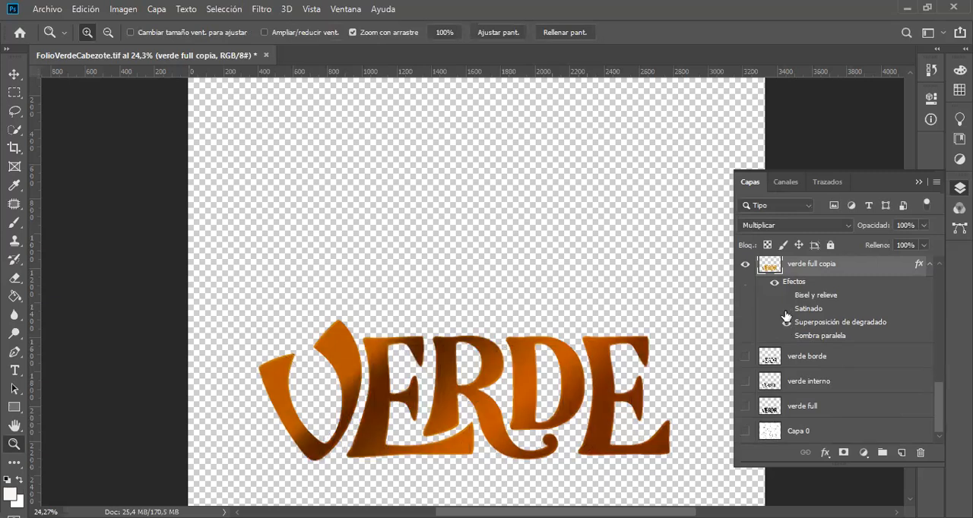
{"action": "left_click", "coordinate": [786, 310]}
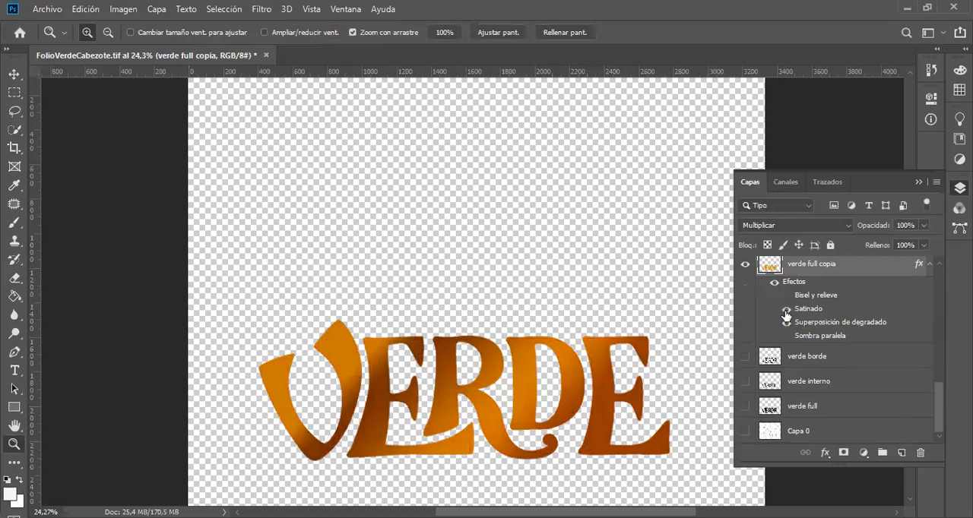
Step: Compare the VERDE lettering without its satin effect and without any layer effects, leaving all effects of verde full copia switched on
{"action": "left_click", "coordinate": [786, 310]}
{"action": "left_click", "coordinate": [786, 310]}
{"action": "left_click", "coordinate": [775, 285]}
{"action": "left_click", "coordinate": [774, 284]}
{"action": "left_click", "coordinate": [775, 285]}
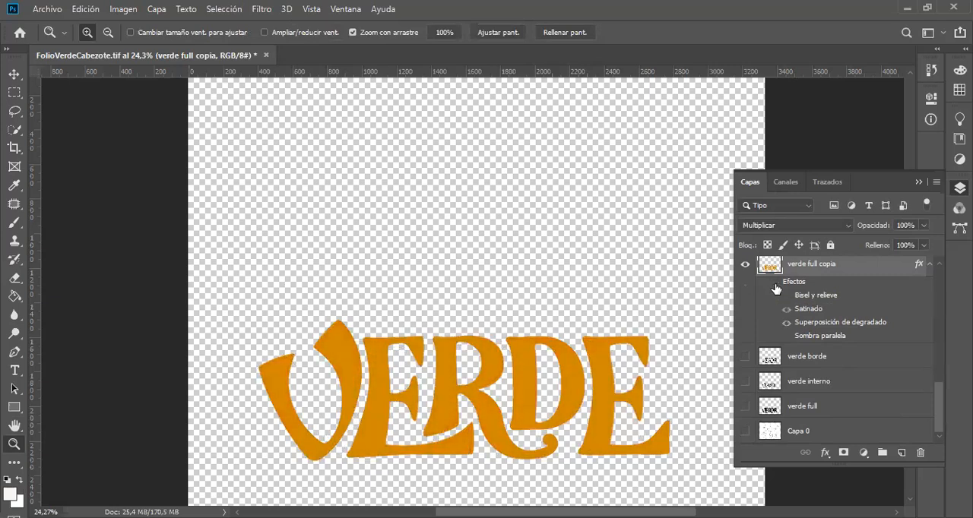
{"action": "left_click", "coordinate": [775, 285]}
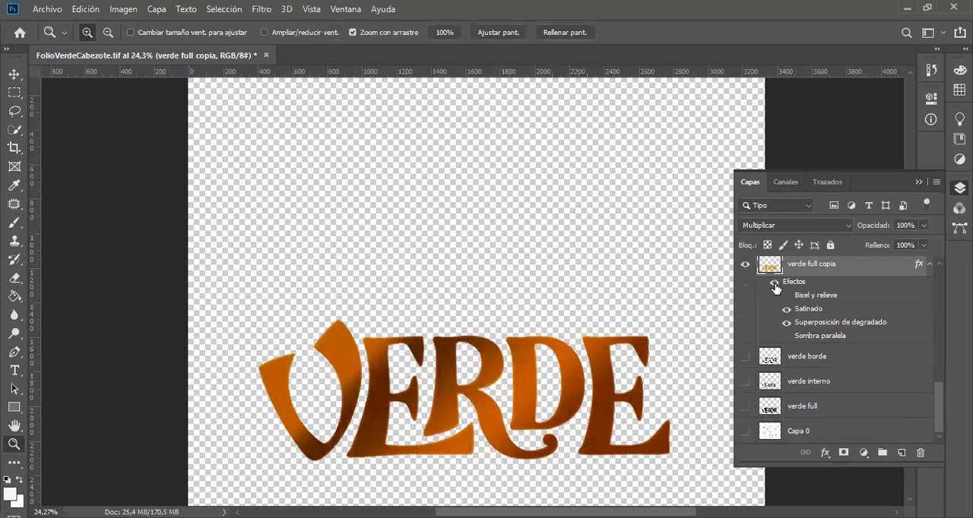
{"action": "left_click", "coordinate": [775, 284]}
{"action": "left_click", "coordinate": [775, 284]}
{"action": "key", "text": "space"}
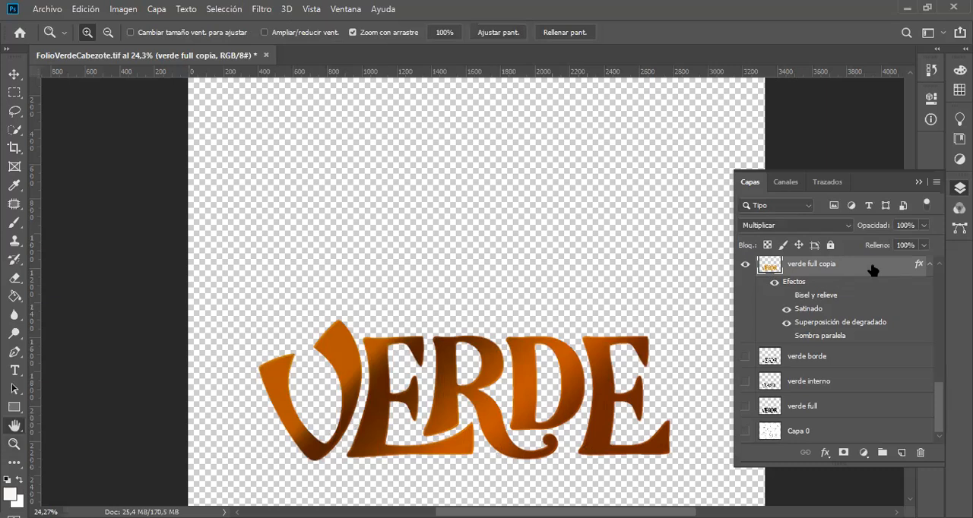
Step: Open the Layer Style settings of verde full copia and examine the satin effect's blend mode choices and contour presets
{"action": "double_click", "coordinate": [873, 271]}
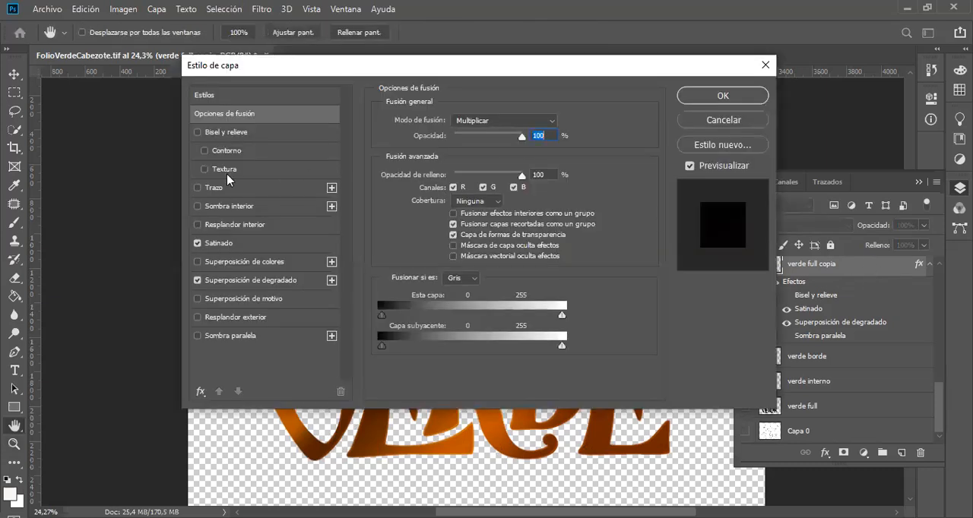
{"action": "left_click", "coordinate": [258, 246]}
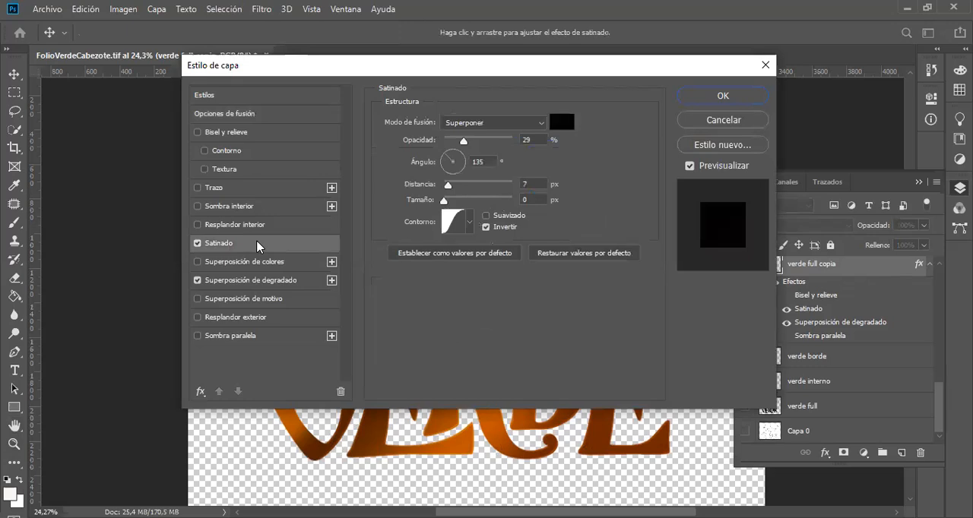
{"action": "left_click", "coordinate": [543, 122]}
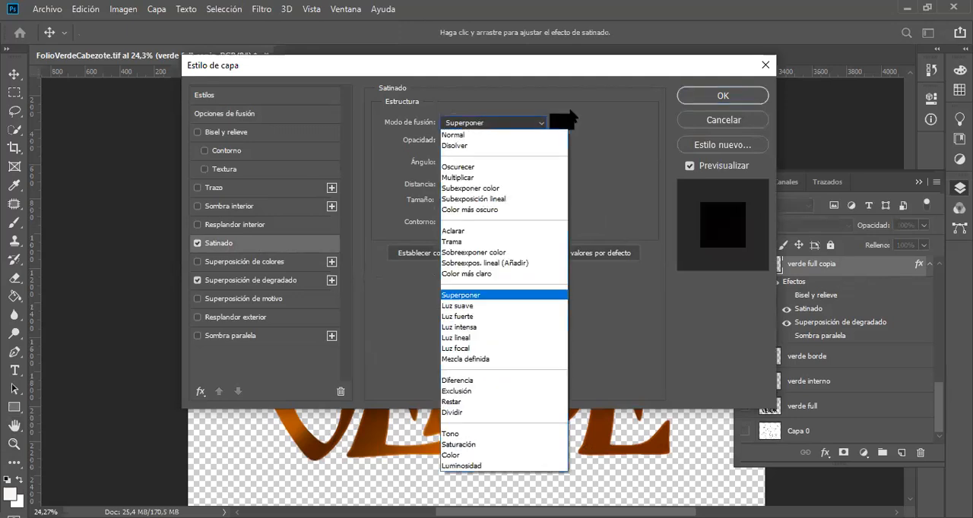
{"action": "left_click", "coordinate": [611, 102]}
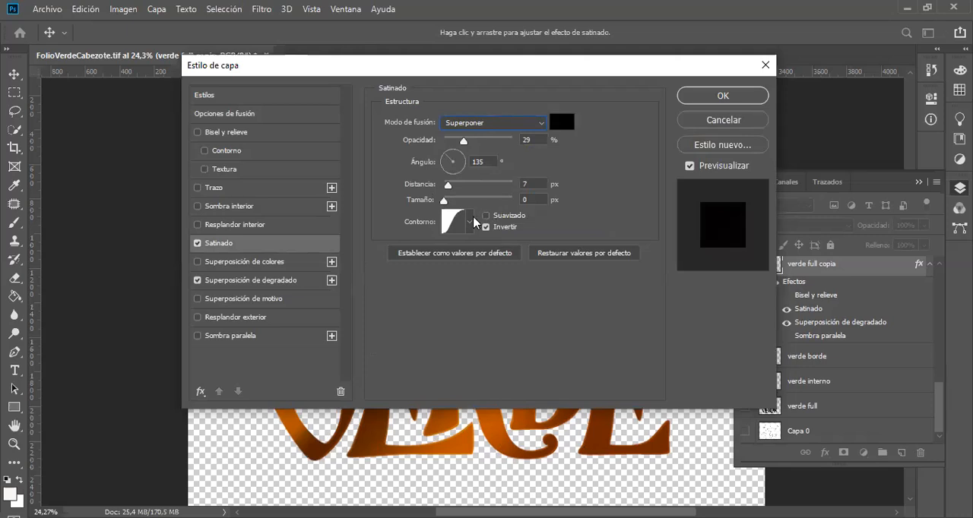
{"action": "left_click", "coordinate": [471, 222]}
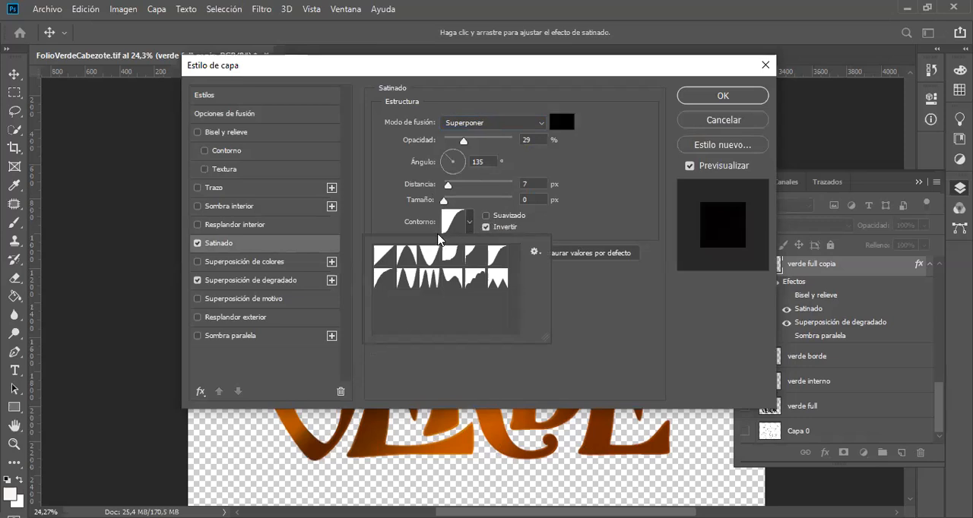
{"action": "left_click", "coordinate": [612, 190]}
Step: Try the blue-red-yellow and rainbow spectrum presets in the gradient overlay, and cancel the layer style changes
{"action": "left_click", "coordinate": [229, 283]}
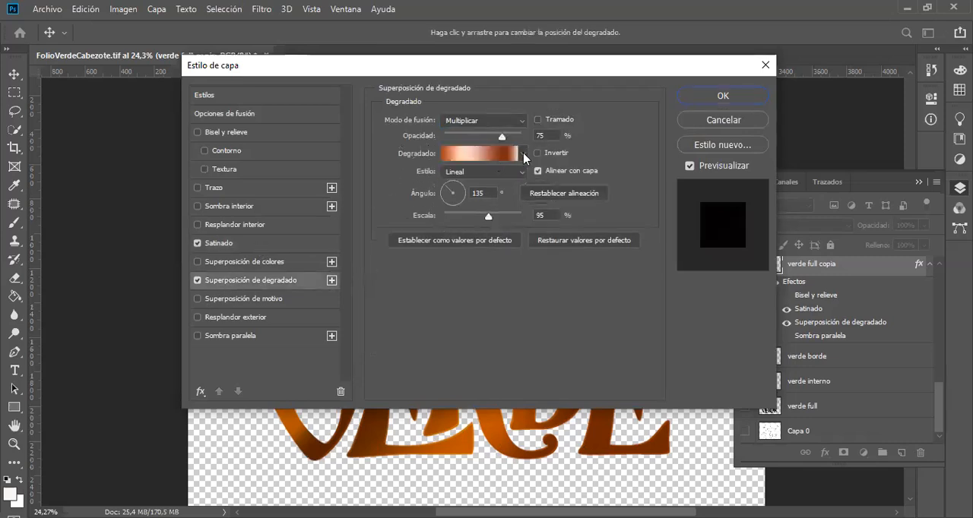
{"action": "left_click", "coordinate": [524, 155]}
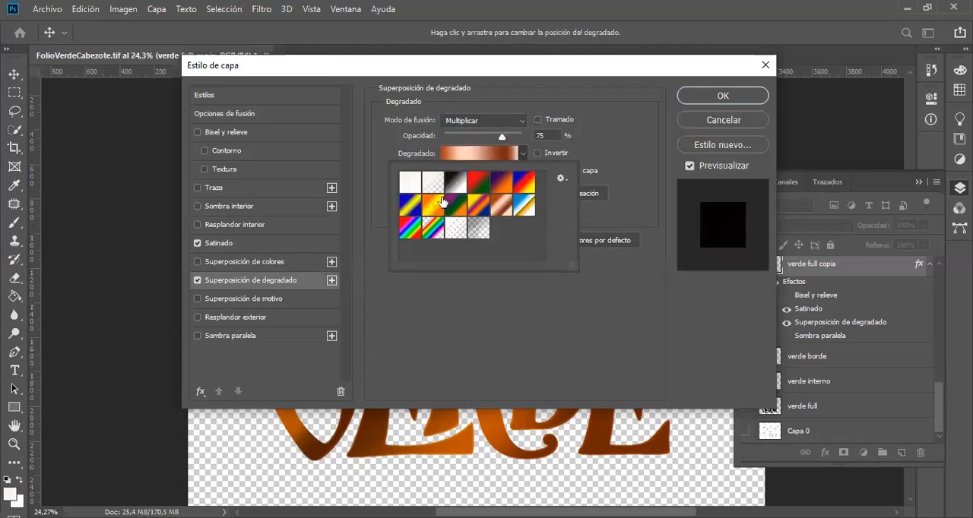
{"action": "left_click", "coordinate": [525, 185]}
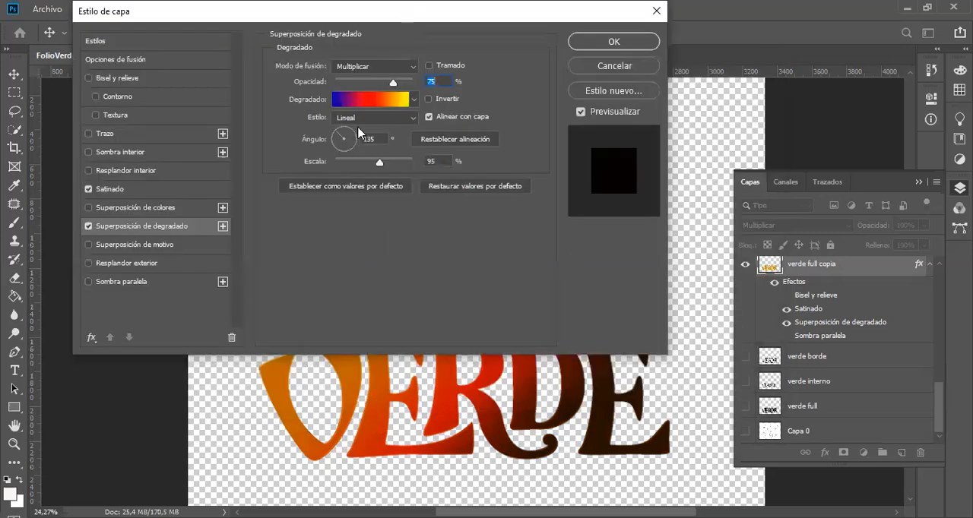
{"action": "left_click", "coordinate": [413, 102]}
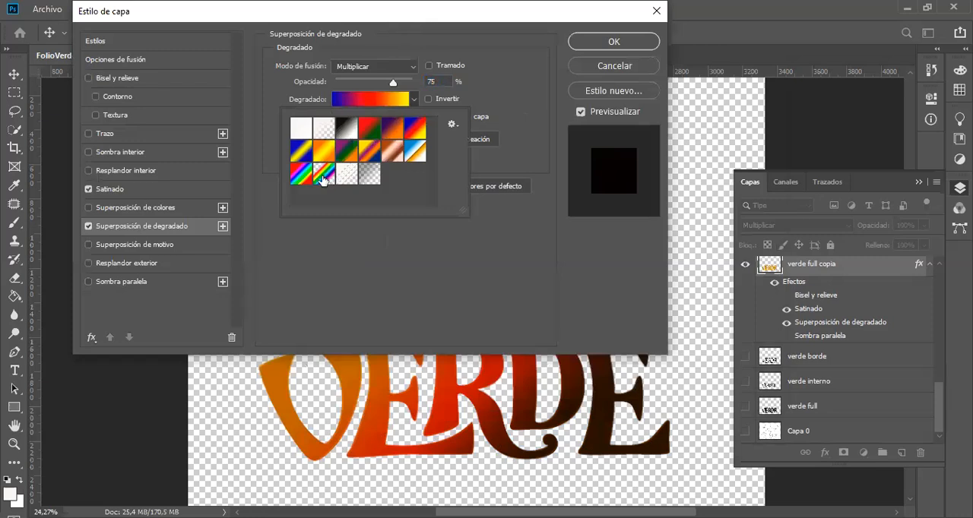
{"action": "left_click", "coordinate": [301, 178]}
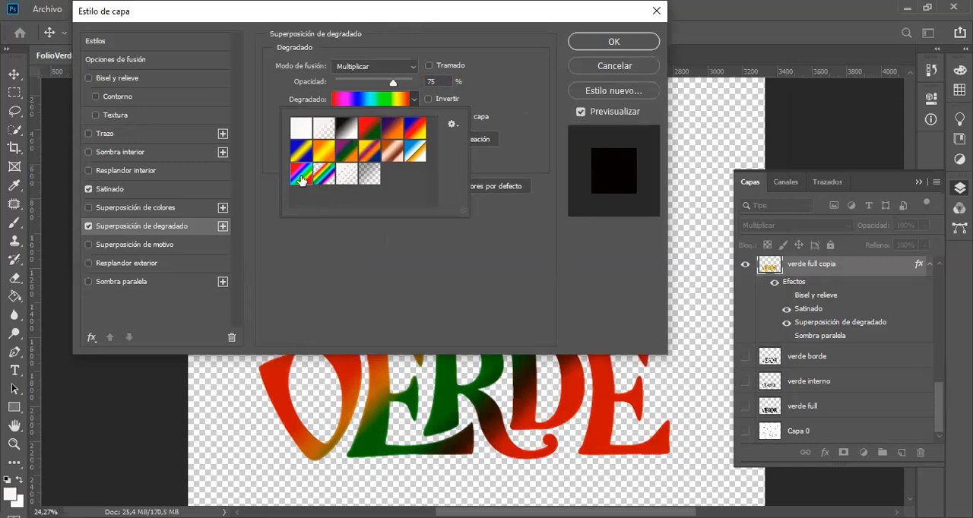
{"action": "left_click", "coordinate": [502, 92]}
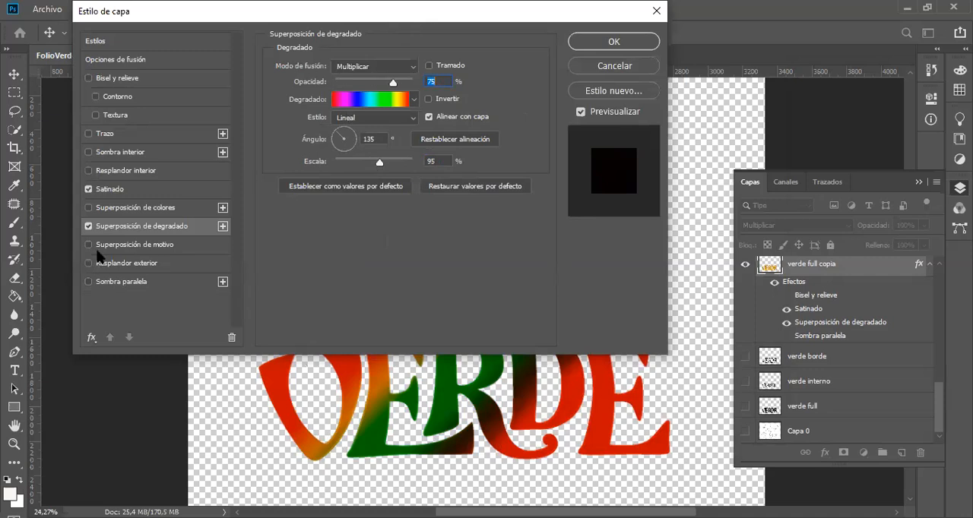
{"action": "left_click", "coordinate": [625, 66]}
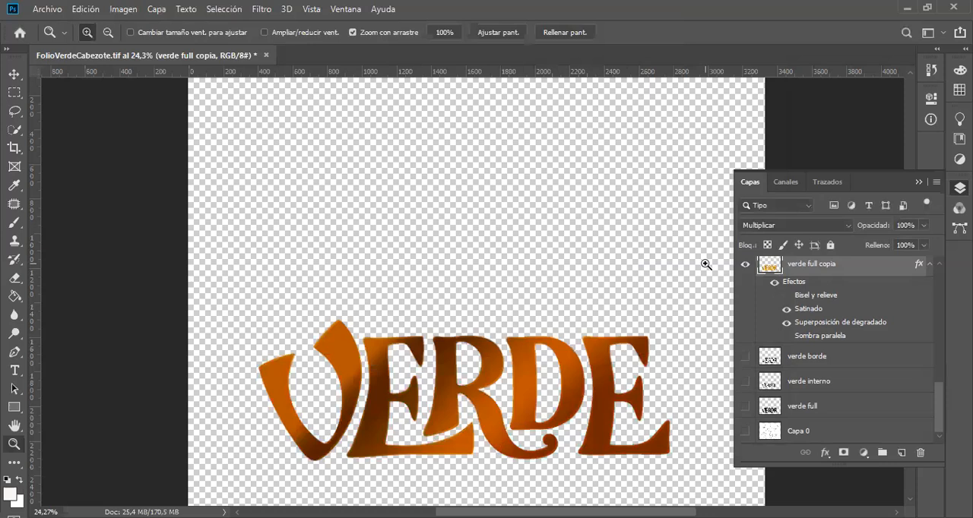
Step: Hide the verde full copia layer so the coloured VERDE lettering is off the canvas
{"action": "scroll", "coordinate": [827, 325], "scroll_direction": "up", "scroll_amount": 3}
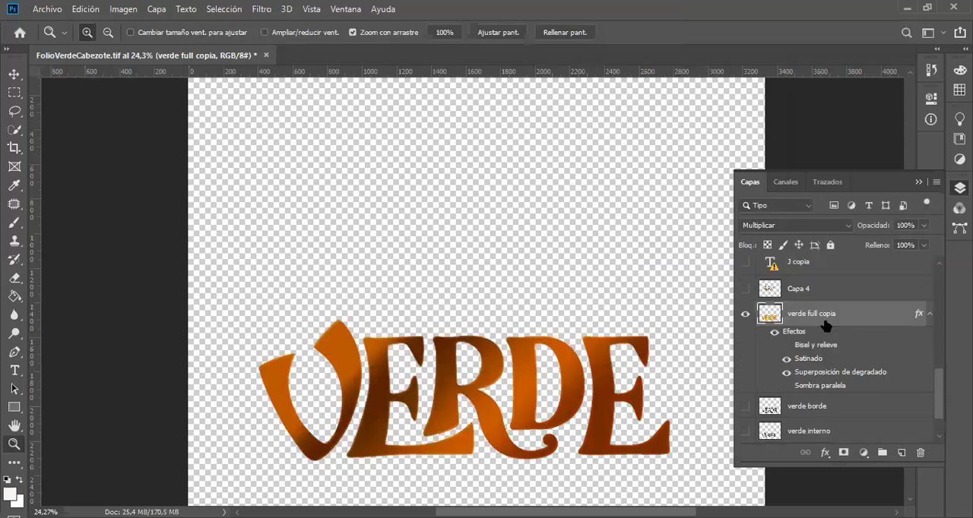
{"action": "right_click", "coordinate": [825, 324]}
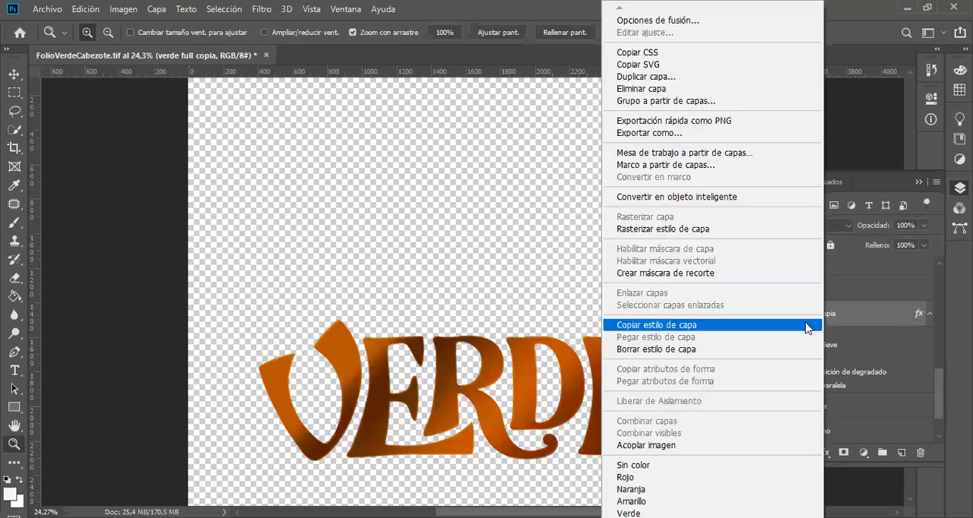
{"action": "left_click", "coordinate": [890, 300]}
{"action": "left_click", "coordinate": [745, 315]}
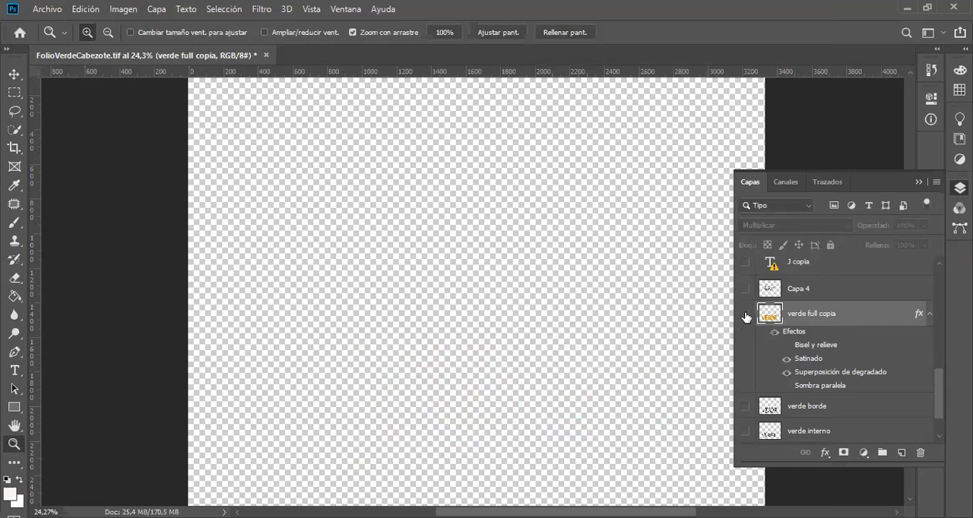
Step: Preview the black Folio lettering on Capa 4 with and without the Capa 0 sketch, leaving both layers hidden
{"action": "left_click", "coordinate": [746, 289]}
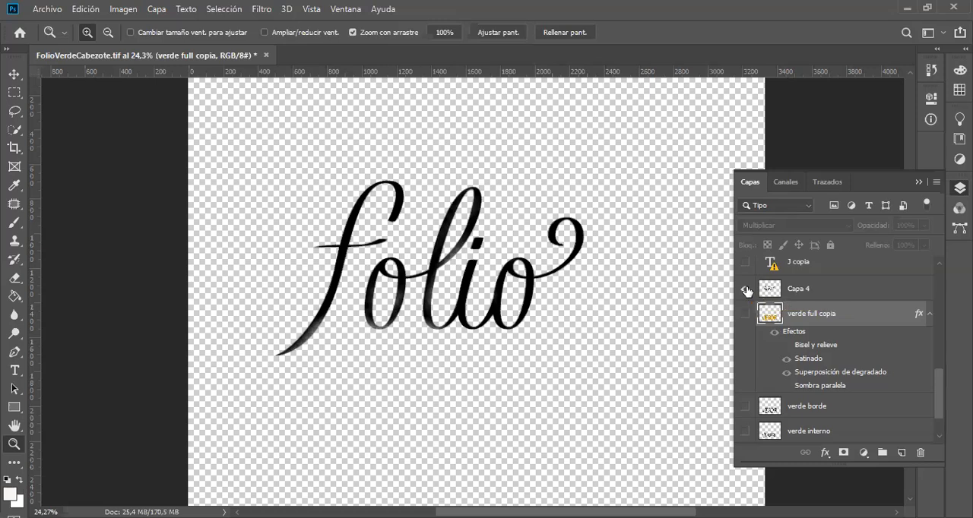
{"action": "scroll", "coordinate": [827, 380], "scroll_direction": "down", "scroll_amount": 2}
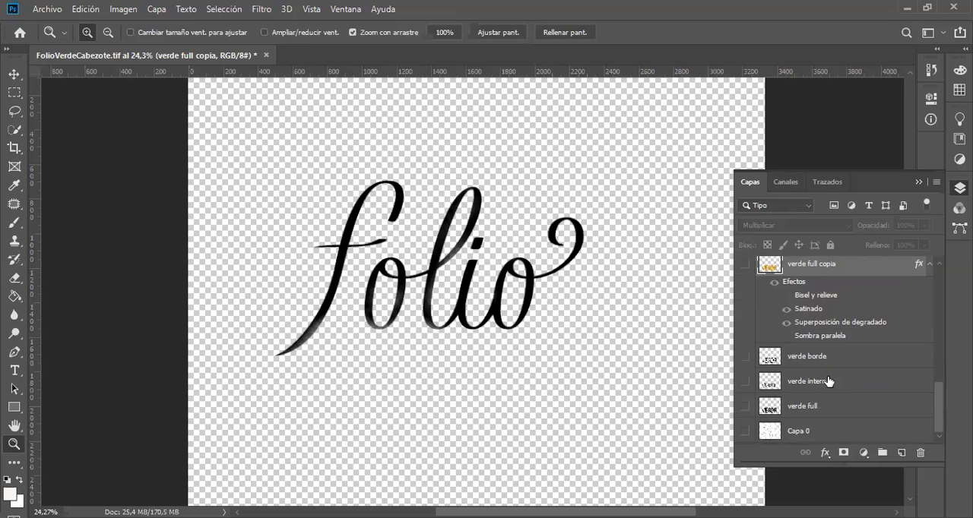
{"action": "left_click", "coordinate": [746, 433]}
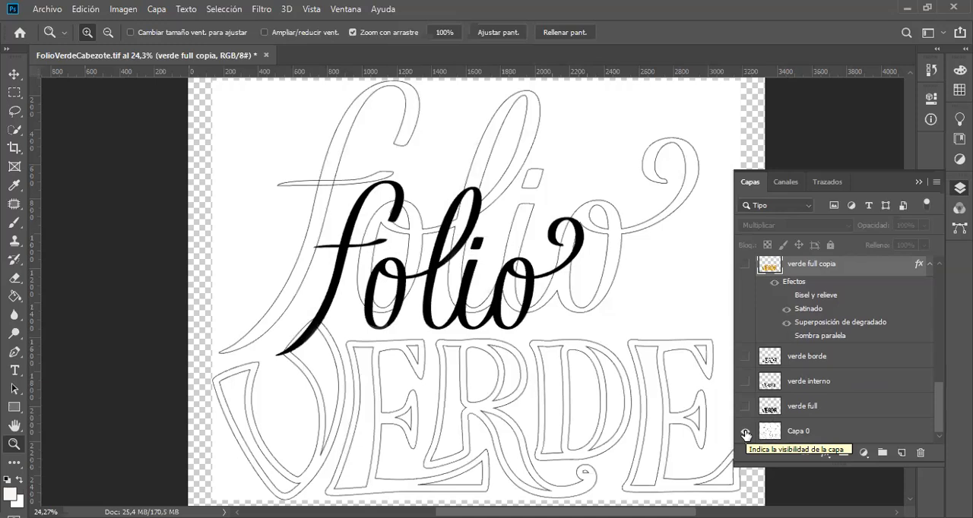
{"action": "left_click", "coordinate": [746, 434]}
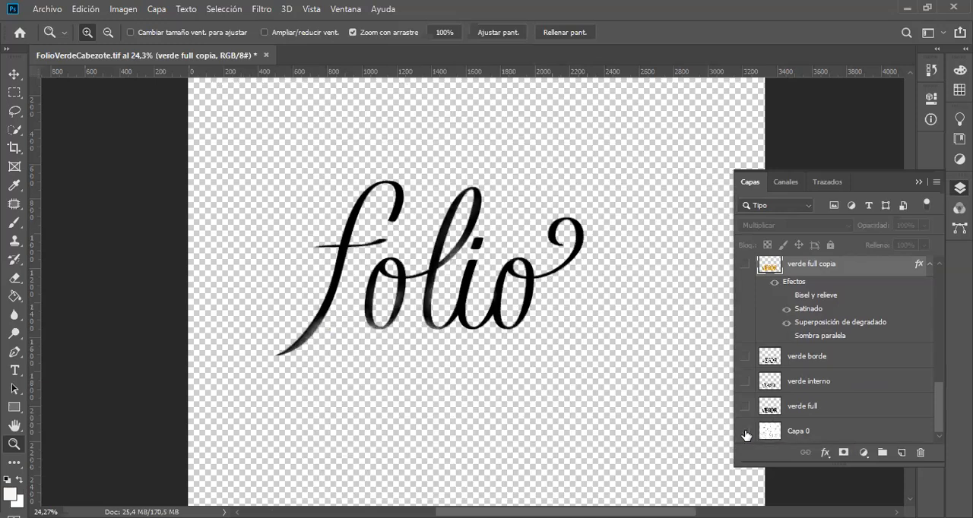
{"action": "scroll", "coordinate": [820, 333], "scroll_direction": "up", "scroll_amount": 2}
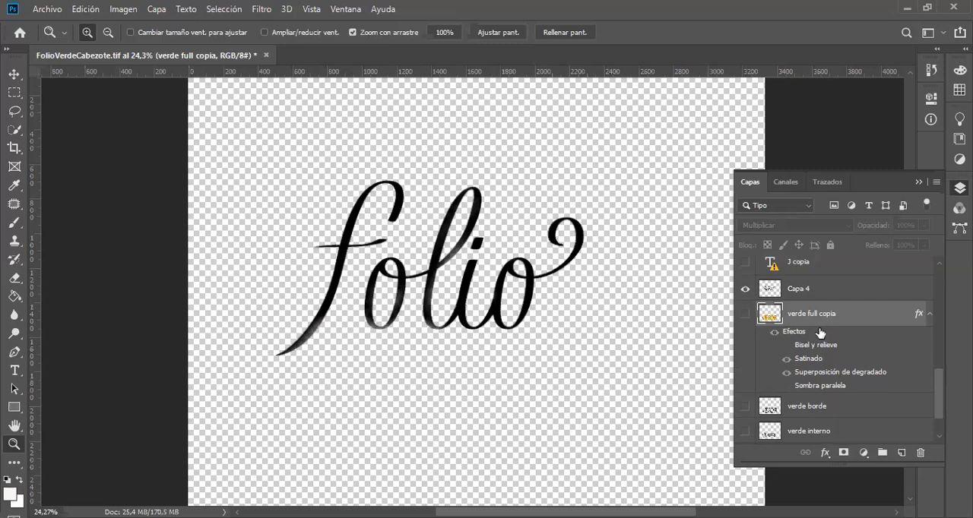
{"action": "left_click", "coordinate": [746, 289]}
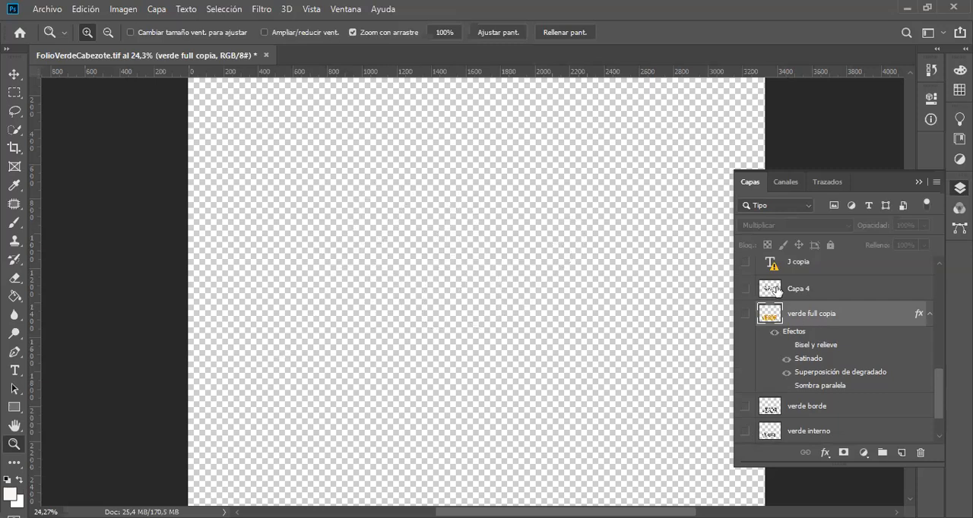
Step: Show the fondo papel background and preview the caped figure layer over it, leaving the figure hidden
{"action": "scroll", "coordinate": [778, 297], "scroll_direction": "up", "scroll_amount": 6}
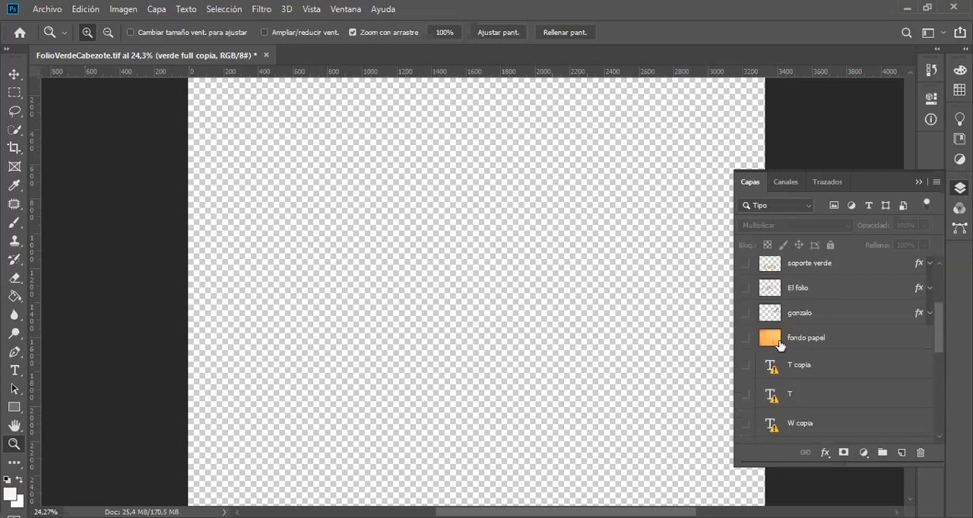
{"action": "scroll", "coordinate": [817, 344], "scroll_direction": "up", "scroll_amount": 2}
{"action": "left_click", "coordinate": [744, 364]}
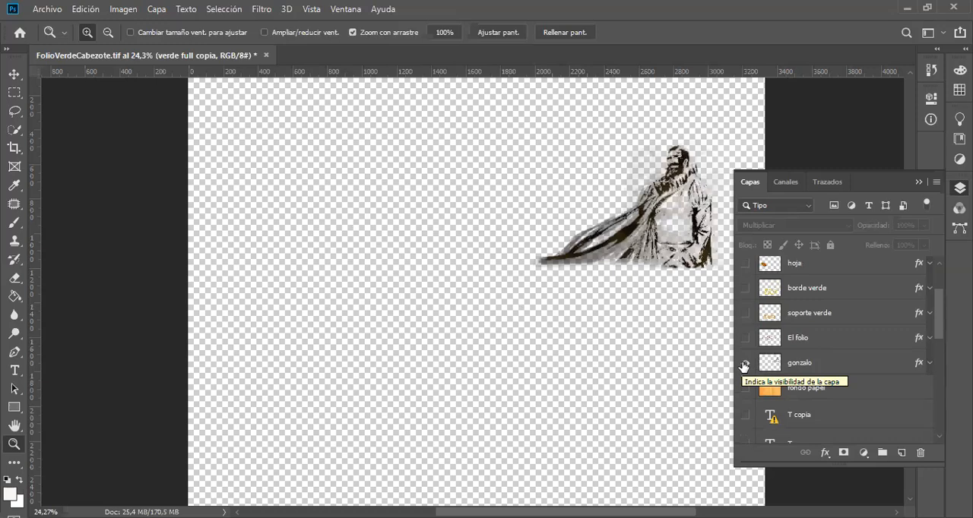
{"action": "left_click", "coordinate": [745, 389]}
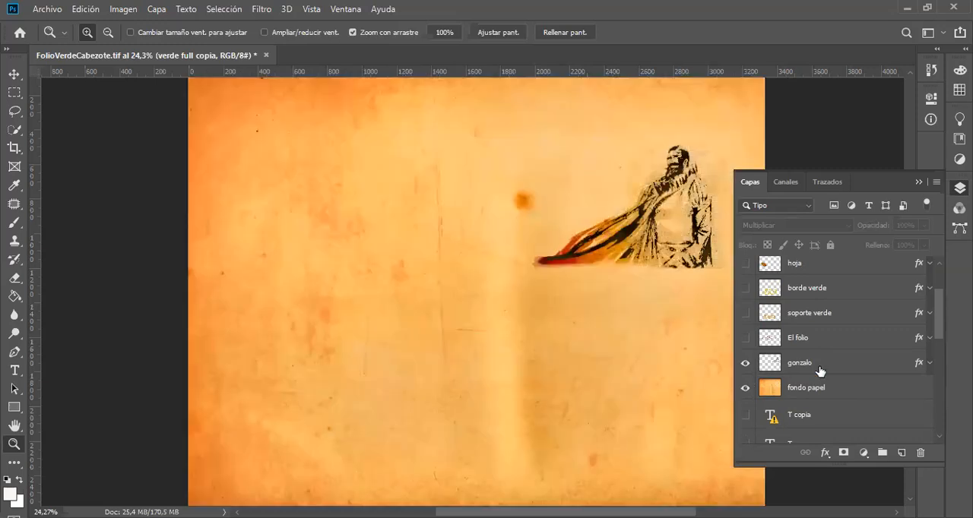
{"action": "left_click", "coordinate": [747, 364]}
{"action": "left_click", "coordinate": [748, 363]}
{"action": "left_click", "coordinate": [747, 364]}
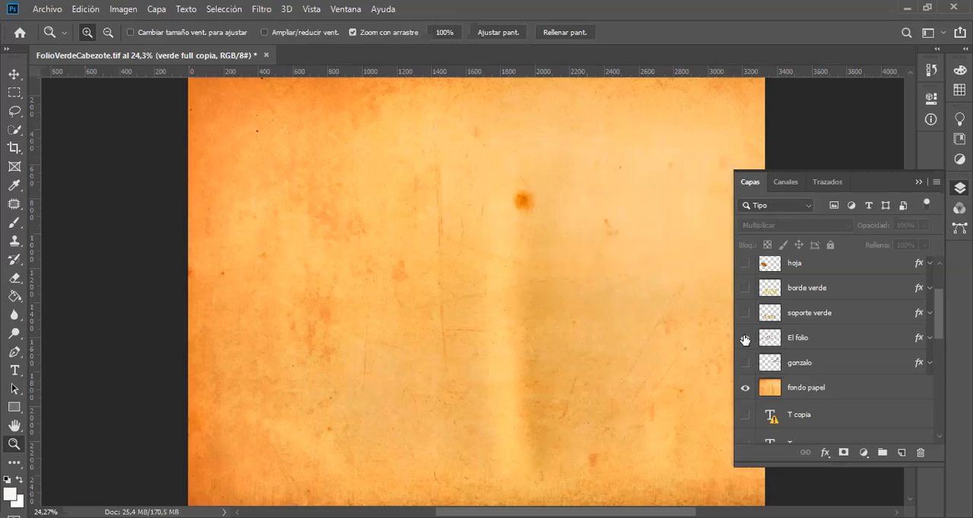
Step: Show the El folio layer over the paper and preview soporte verde with it, leaving soporte verde hidden
{"action": "left_click", "coordinate": [745, 339]}
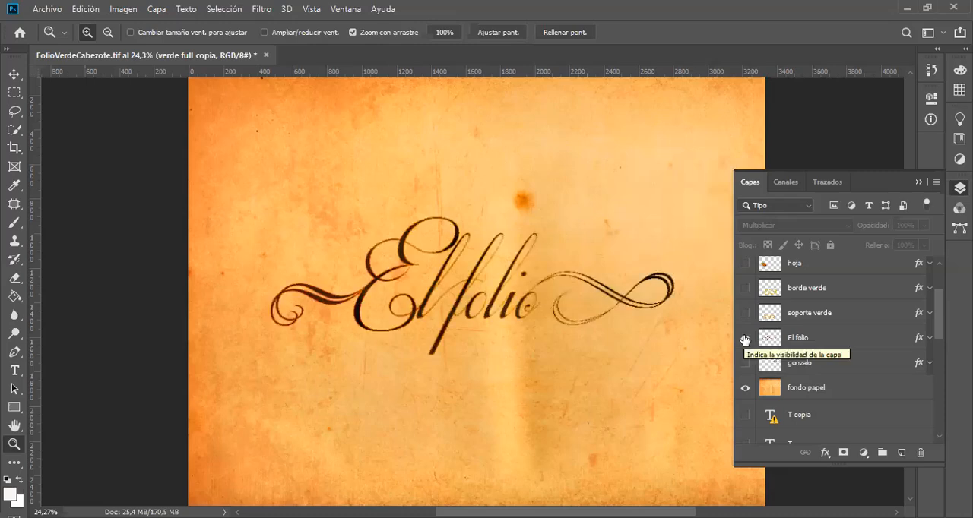
{"action": "left_click", "coordinate": [745, 313]}
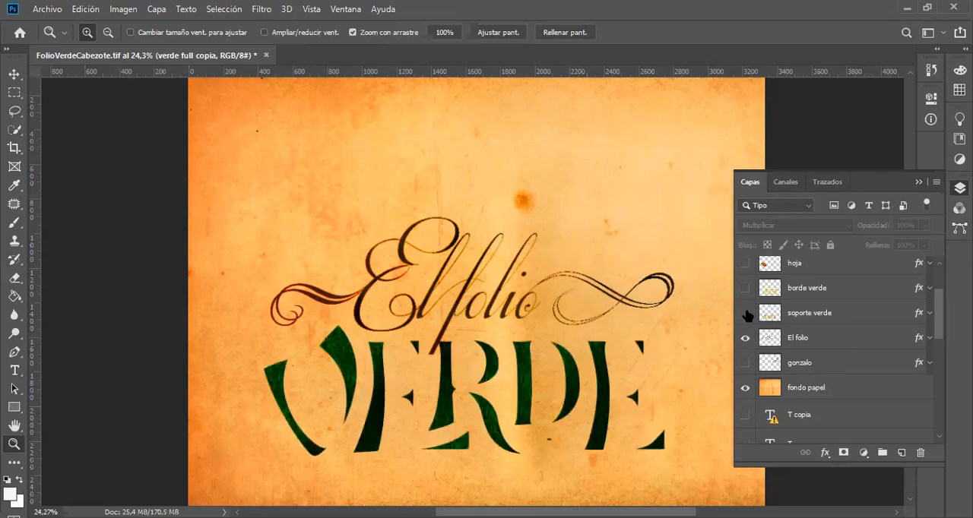
{"action": "left_click", "coordinate": [746, 314]}
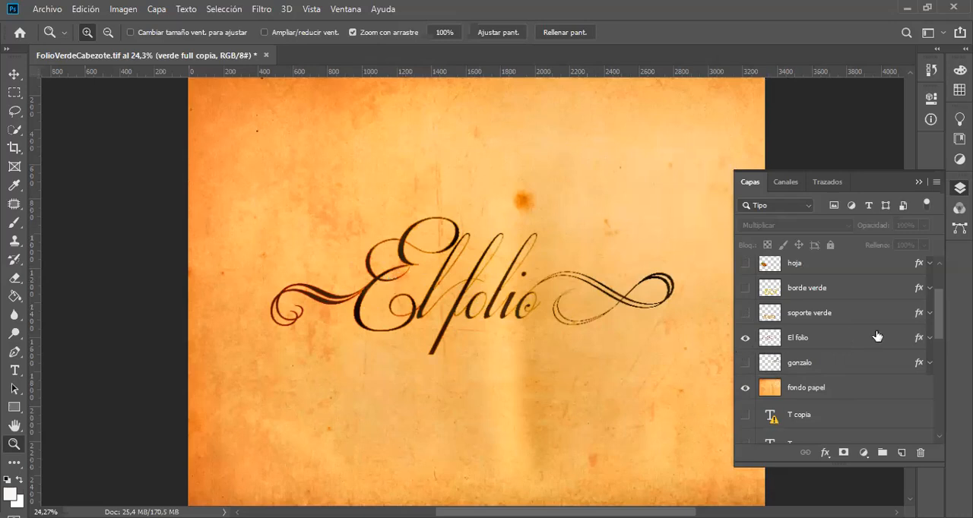
Step: Expand the effects of the El folio layer, switch them all off, and examine the bare lettering up close
{"action": "left_click", "coordinate": [928, 338]}
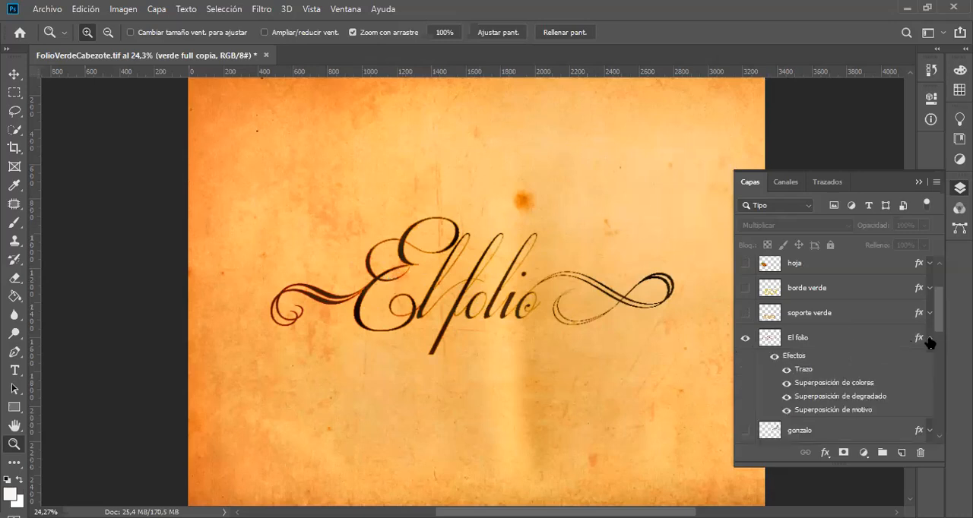
{"action": "left_click", "coordinate": [774, 357]}
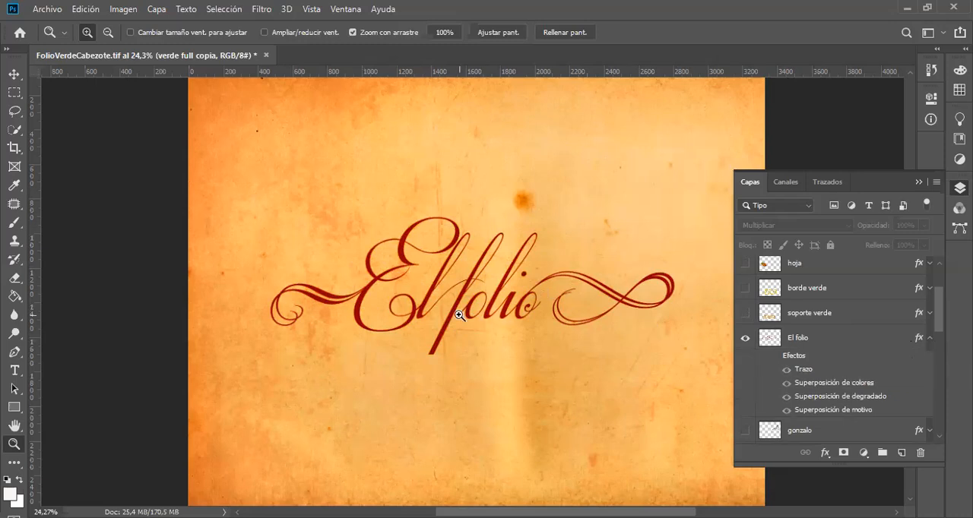
{"action": "left_click_drag", "start_coordinate": [459, 314], "coordinate": [534, 304]}
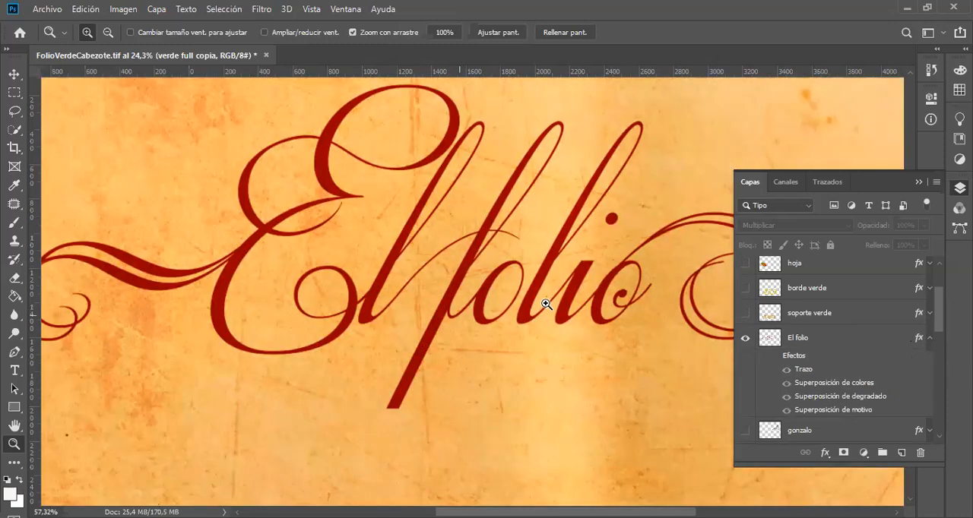
{"action": "left_click", "coordinate": [546, 304]}
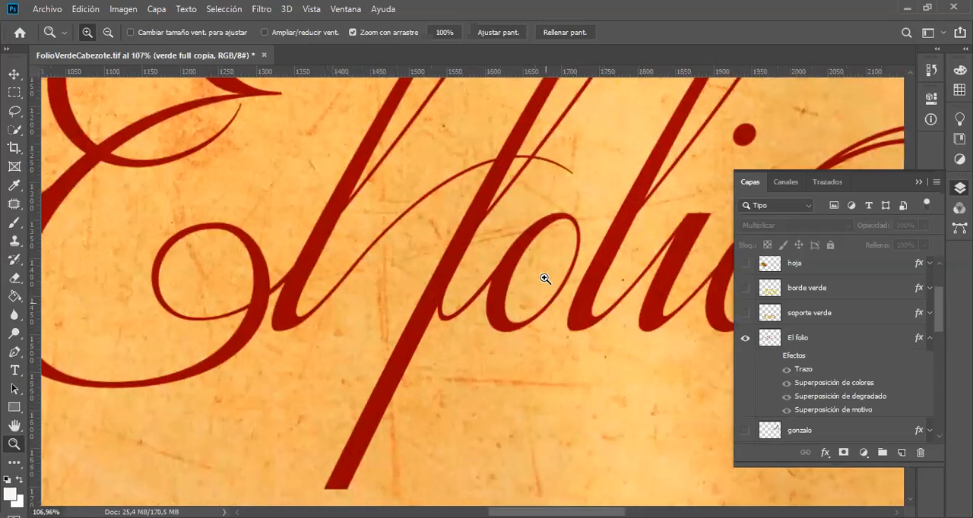
Step: Compare the whole El folio lettering with its effects on and off, and with the fondo papel background hidden and shown
{"action": "mouse_move", "coordinate": [506, 278]}
{"action": "left_mouse_down"}
{"action": "mouse_move", "coordinate": [582, 289]}
{"action": "mouse_move", "coordinate": [452, 283]}
{"action": "mouse_move", "coordinate": [492, 282]}
{"action": "left_mouse_up"}
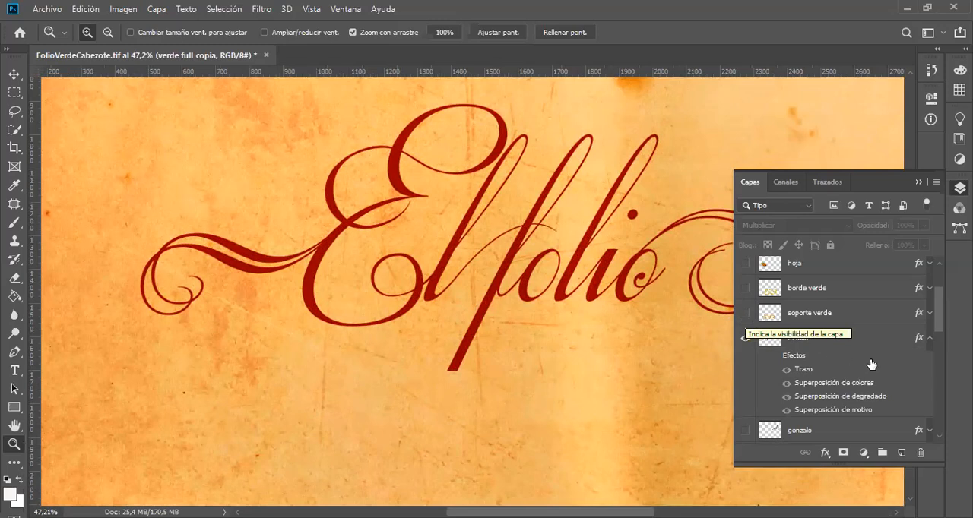
{"action": "left_click", "coordinate": [775, 359]}
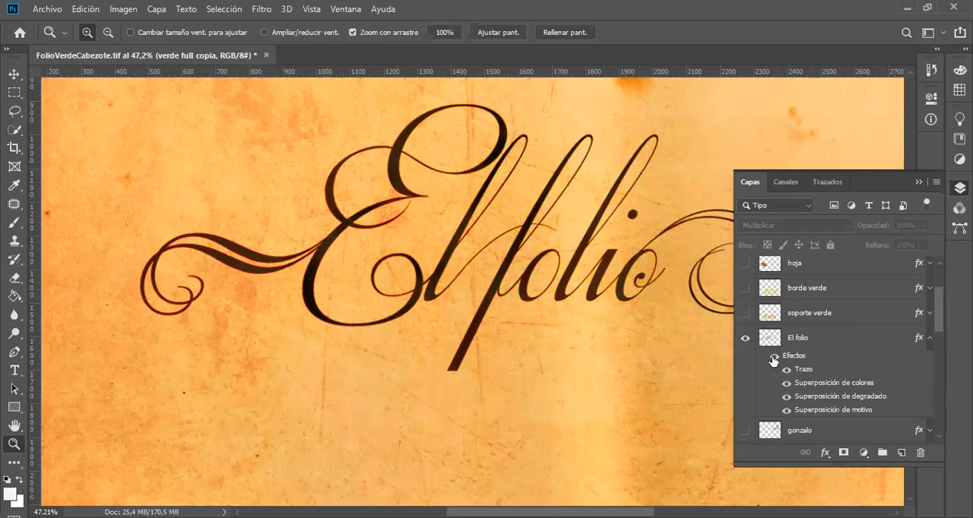
{"action": "left_click", "coordinate": [773, 359]}
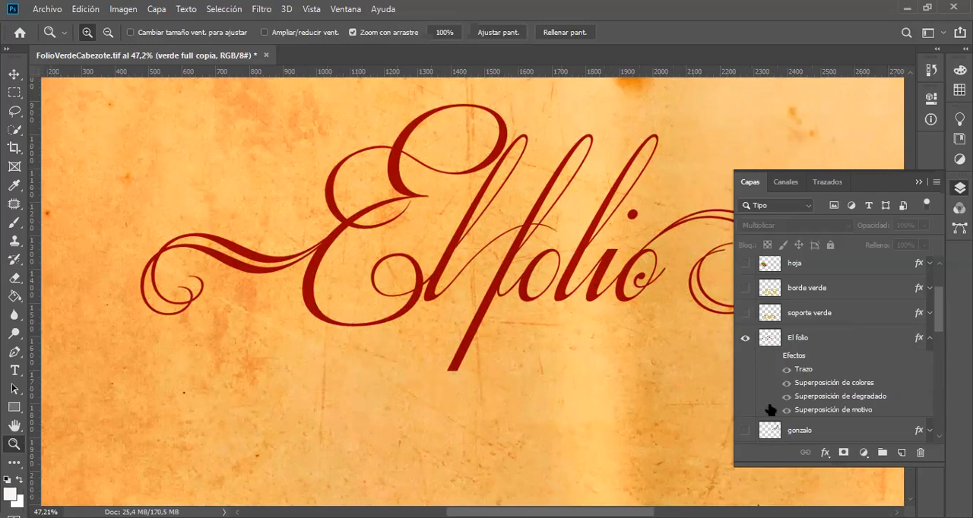
{"action": "scroll", "coordinate": [794, 412], "scroll_direction": "down", "scroll_amount": 3}
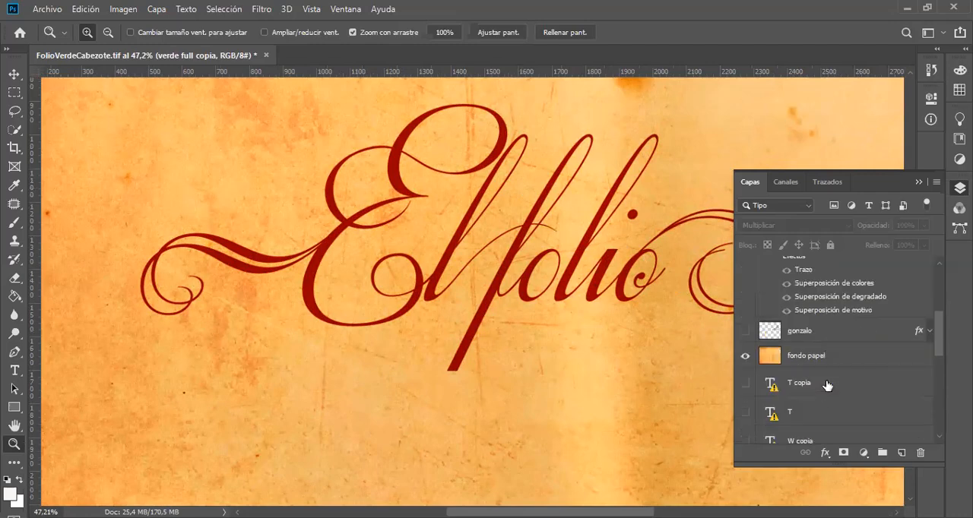
{"action": "left_click", "coordinate": [745, 358]}
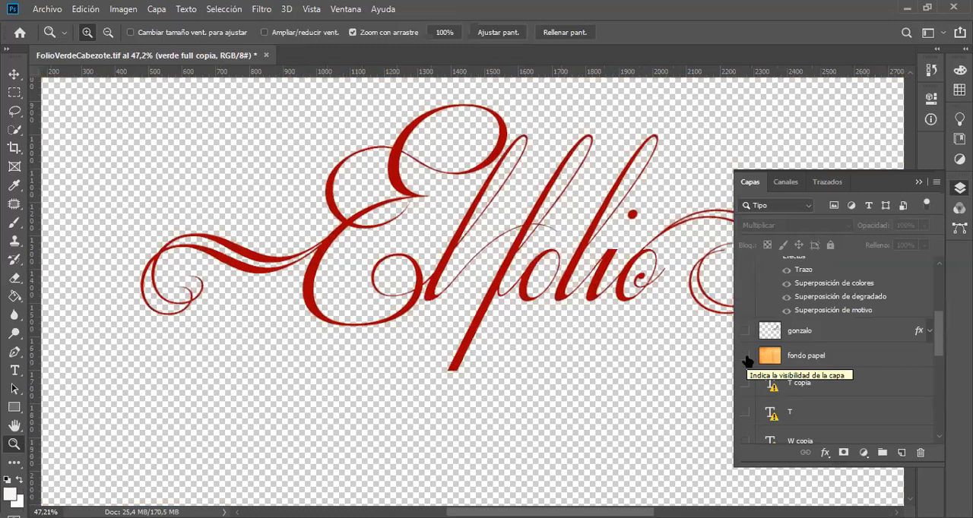
{"action": "left_click", "coordinate": [746, 357]}
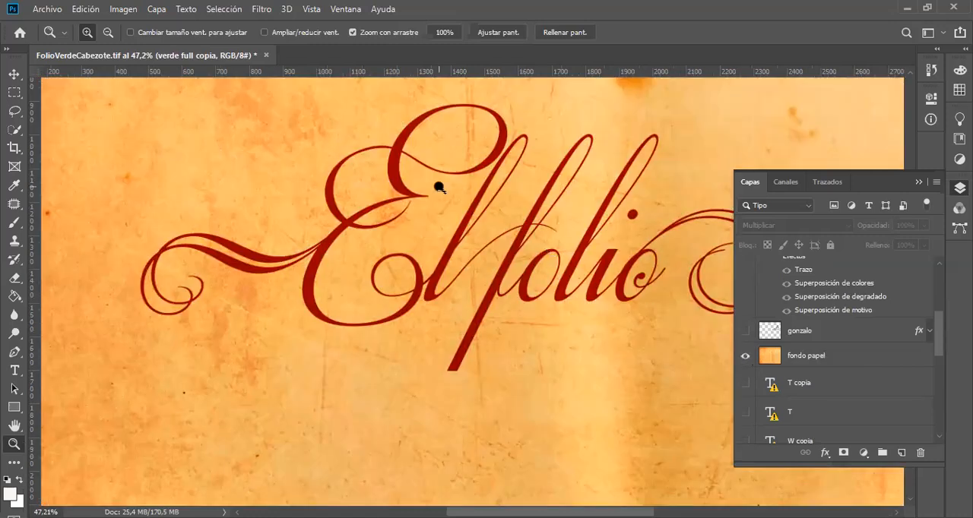
Step: Select the El folio layer and compare its strokes up close with all effects on and off, leaving the effects on
{"action": "left_click_drag", "start_coordinate": [504, 273], "coordinate": [616, 298]}
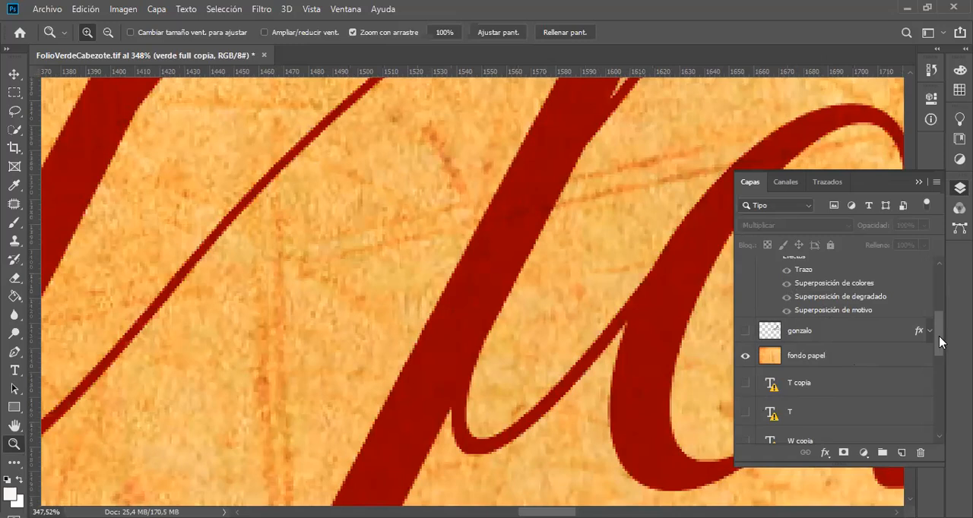
{"action": "left_click_drag", "start_coordinate": [939, 336], "coordinate": [938, 323]}
{"action": "scroll", "coordinate": [938, 323], "scroll_direction": "down", "scroll_amount": 2}
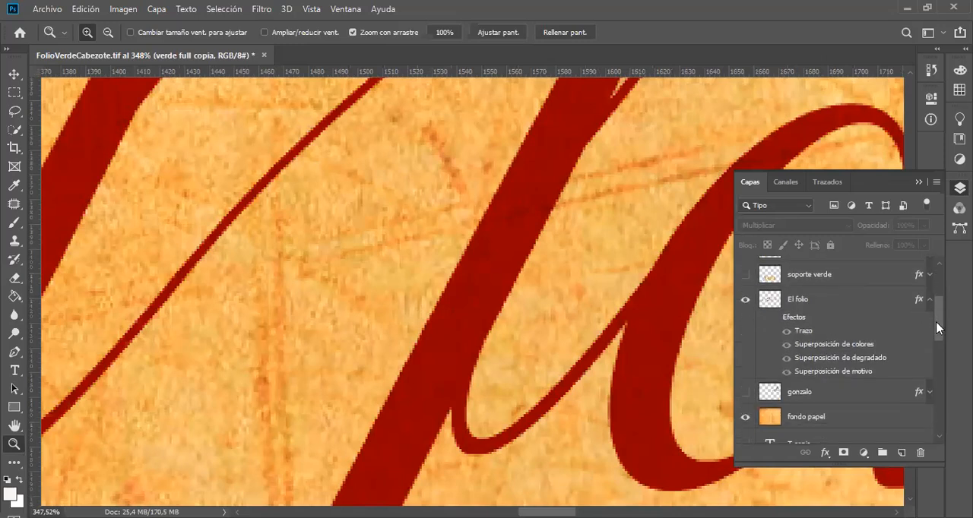
{"action": "left_click", "coordinate": [771, 323]}
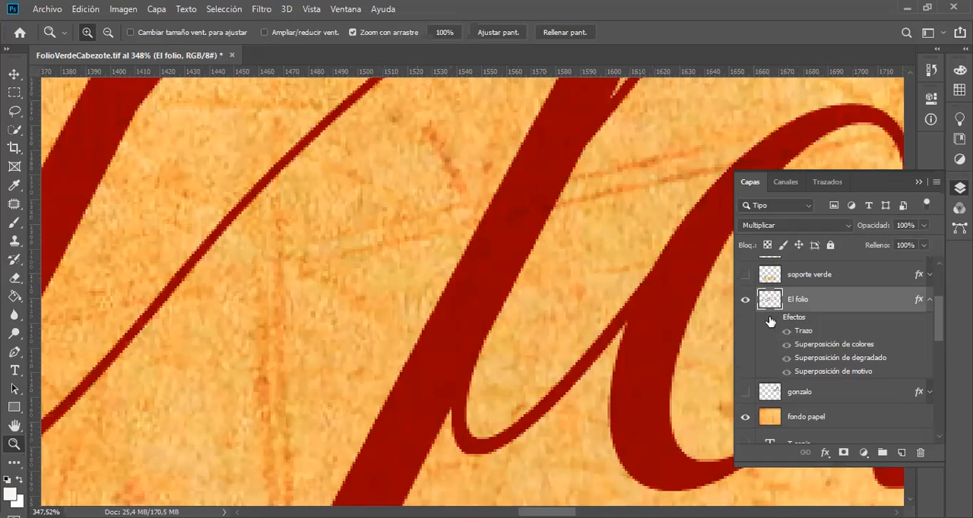
{"action": "left_click", "coordinate": [772, 319]}
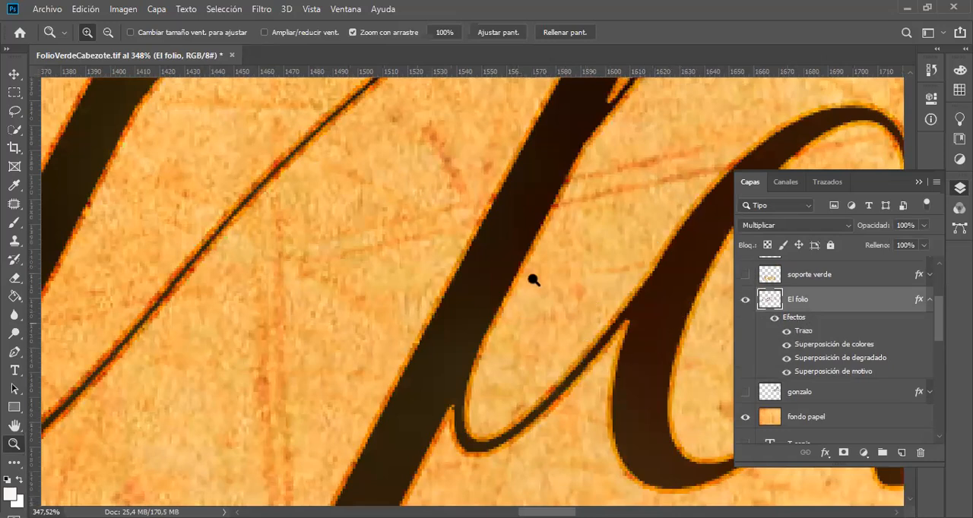
{"action": "left_click", "coordinate": [776, 320]}
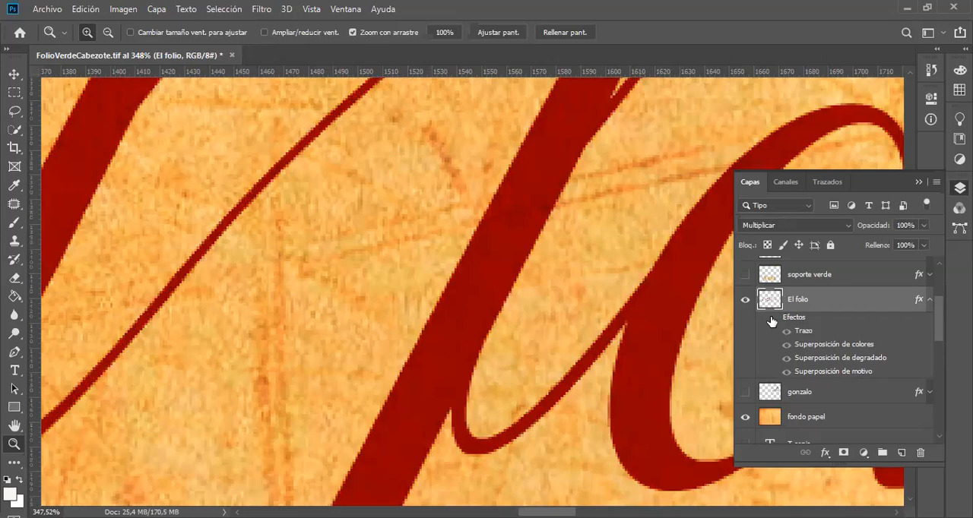
{"action": "left_click", "coordinate": [772, 319]}
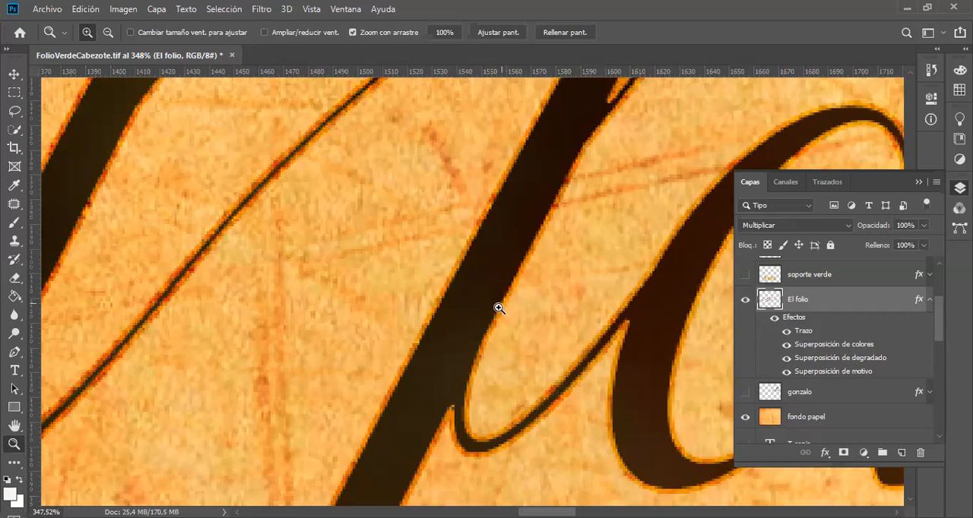
Step: Switch Trazo, Superposición de colores, Superposición de degradado and Superposición de motivo off and on one by one to compare the whole El folio lettering
{"action": "left_click", "coordinate": [533, 264], "text": "alt"}
{"action": "left_click", "coordinate": [536, 263]}
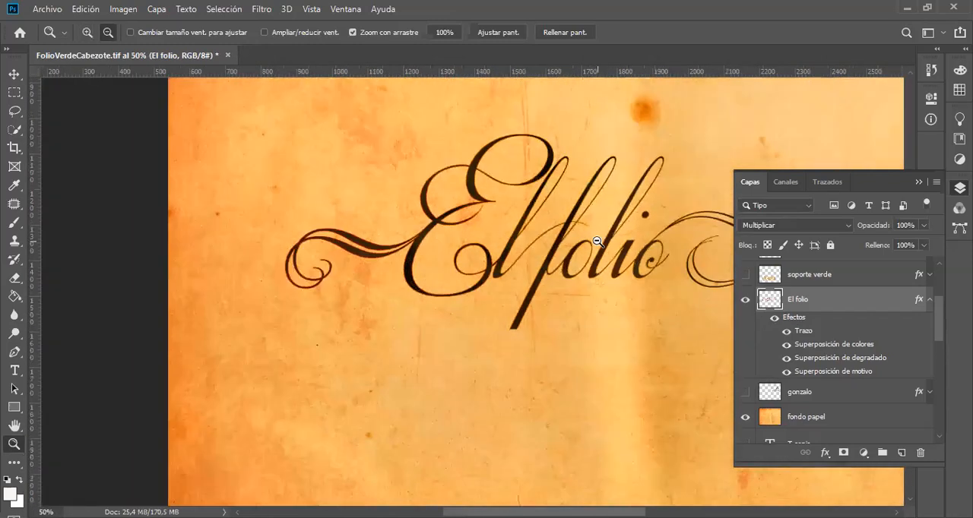
{"action": "left_click", "coordinate": [598, 241], "text": "alt"}
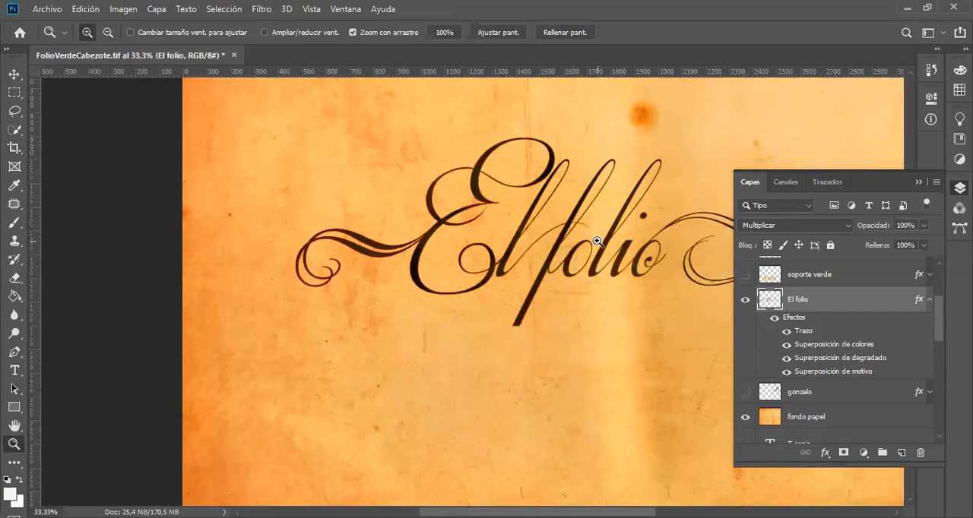
{"action": "scroll", "coordinate": [597, 242], "scroll_direction": "left", "scroll_amount": 1}
{"action": "scroll", "coordinate": [597, 241], "scroll_direction": "right", "scroll_amount": 4}
{"action": "scroll", "coordinate": [597, 241], "scroll_direction": "right", "scroll_amount": 1}
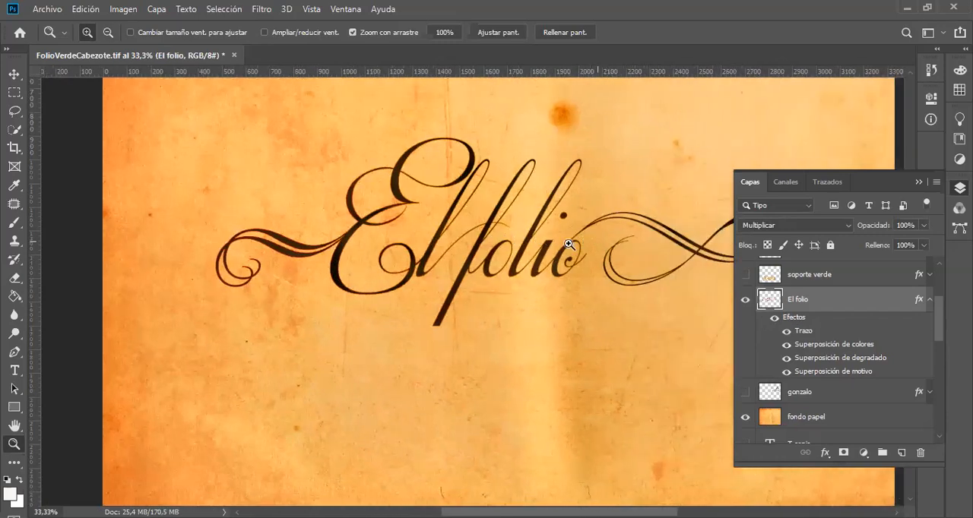
{"action": "left_click", "coordinate": [787, 332]}
{"action": "left_click", "coordinate": [787, 331]}
{"action": "left_click", "coordinate": [786, 346]}
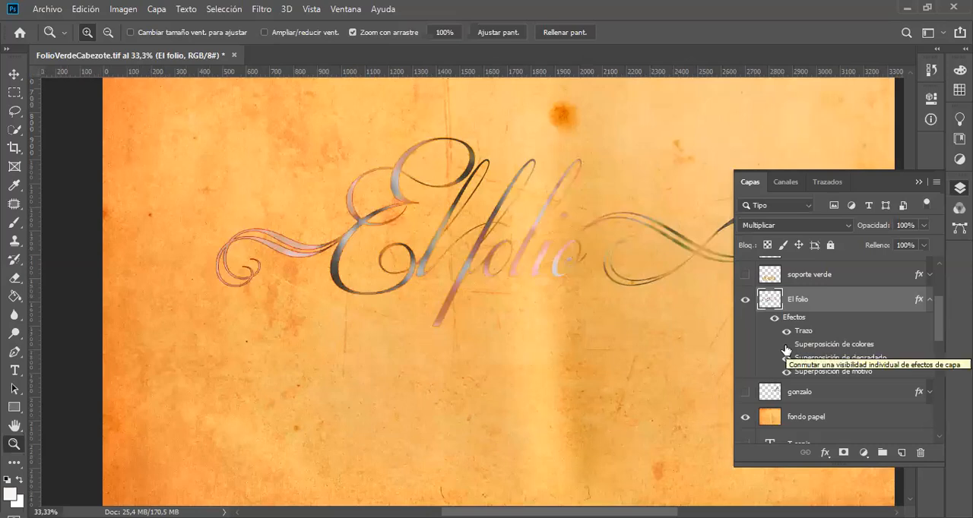
{"action": "left_click", "coordinate": [786, 346]}
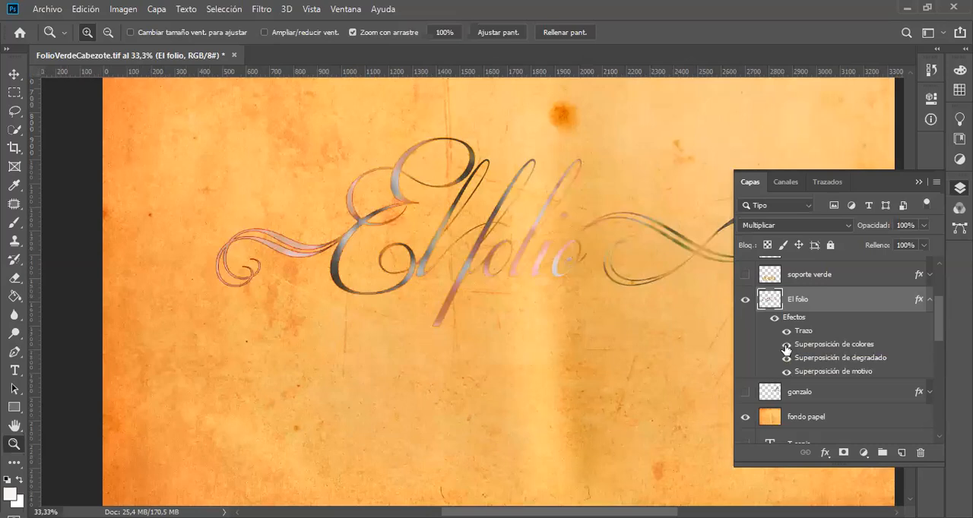
{"action": "left_click", "coordinate": [786, 359]}
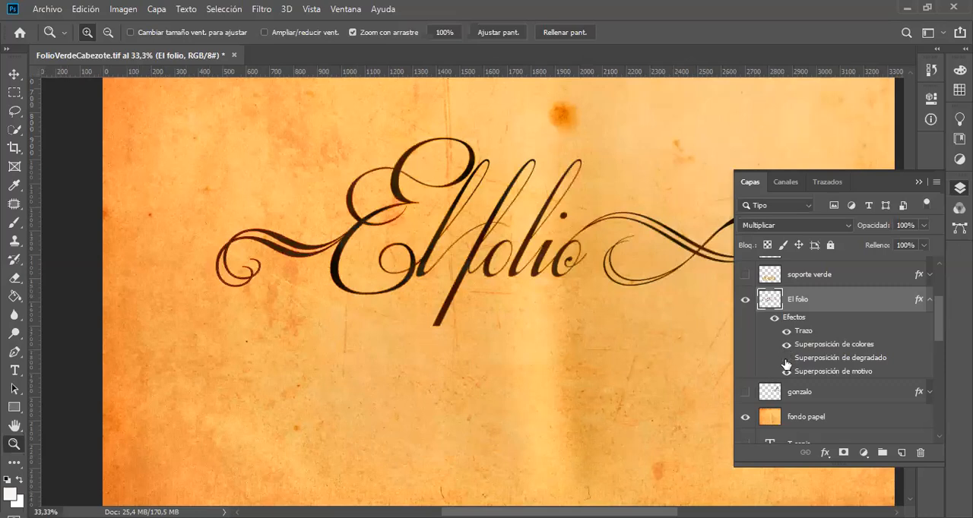
{"action": "left_click", "coordinate": [786, 358]}
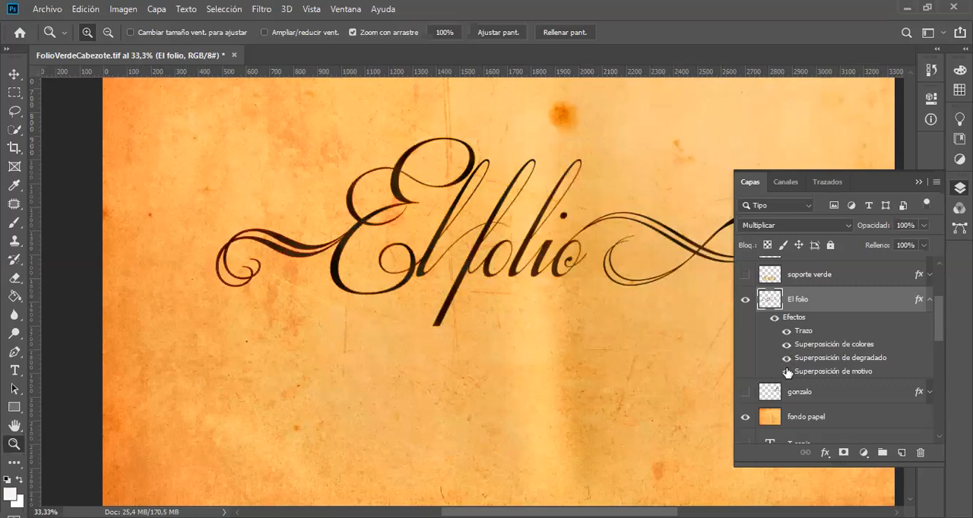
{"action": "left_click", "coordinate": [787, 373]}
Step: Review which styles are enabled in the El folio layer's style settings, and close them without changes
{"action": "key", "text": "h"}
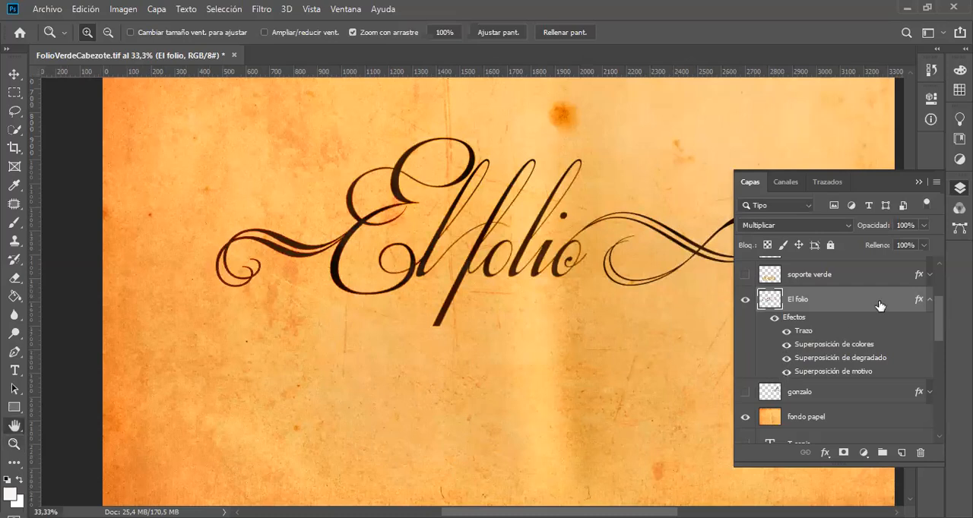
{"action": "double_click", "coordinate": [879, 305]}
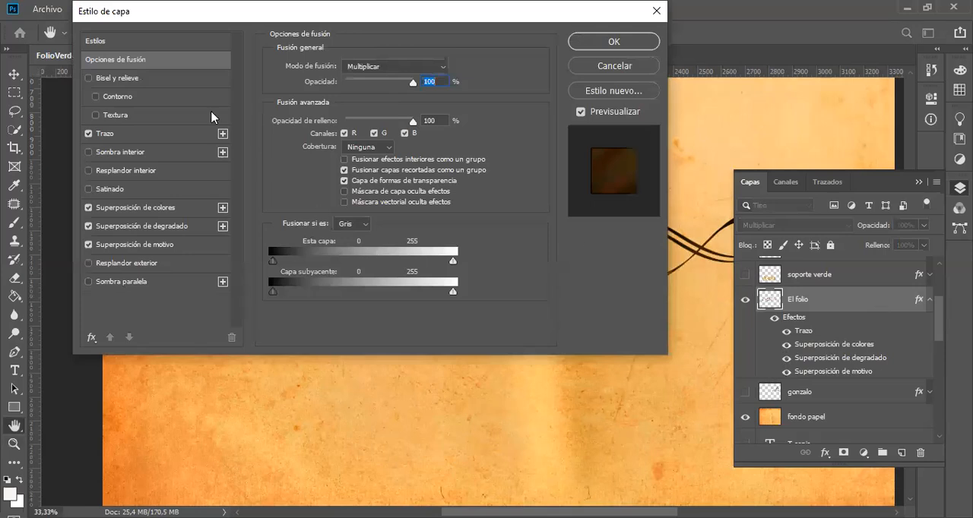
{"action": "left_click", "coordinate": [623, 67]}
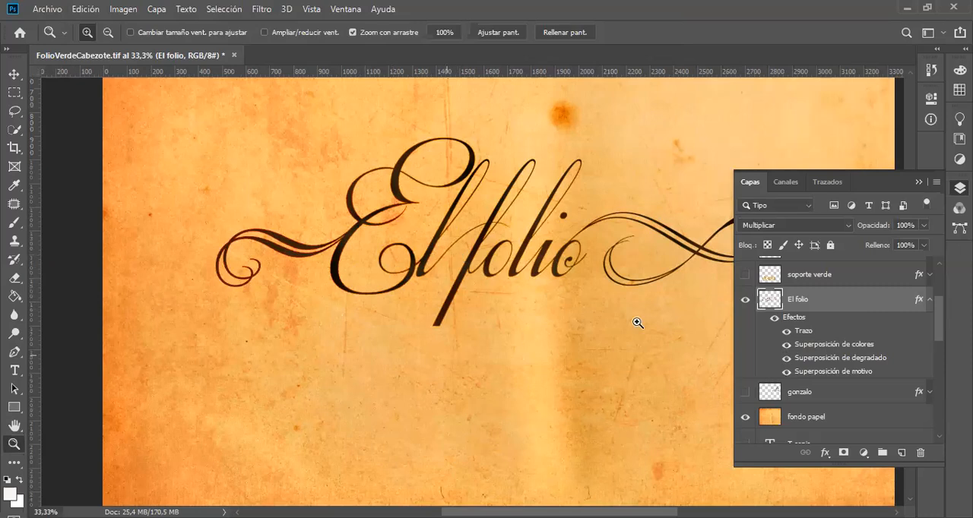
Step: Preview the soporte verde layer with El folio, and show borde verde in its place
{"action": "left_click", "coordinate": [745, 278]}
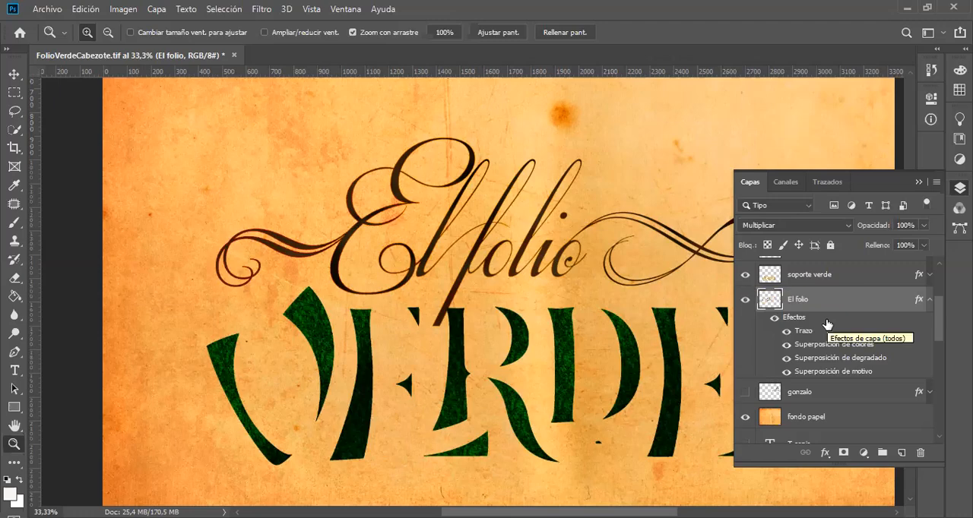
{"action": "left_click_drag", "start_coordinate": [938, 326], "coordinate": [940, 311]}
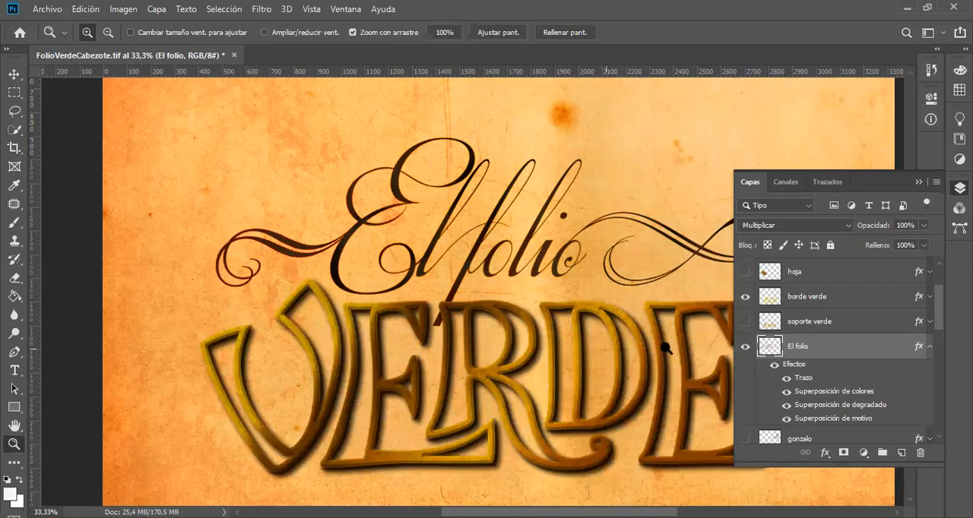
Step: Select the borde verde layer and review its layer style settings, closing them without changes
{"action": "left_click", "coordinate": [863, 299]}
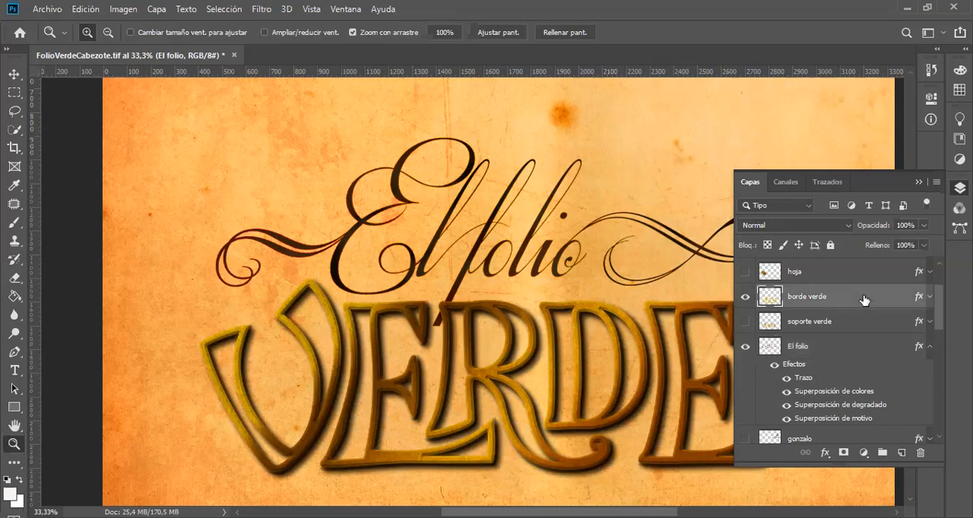
{"action": "key", "text": "h"}
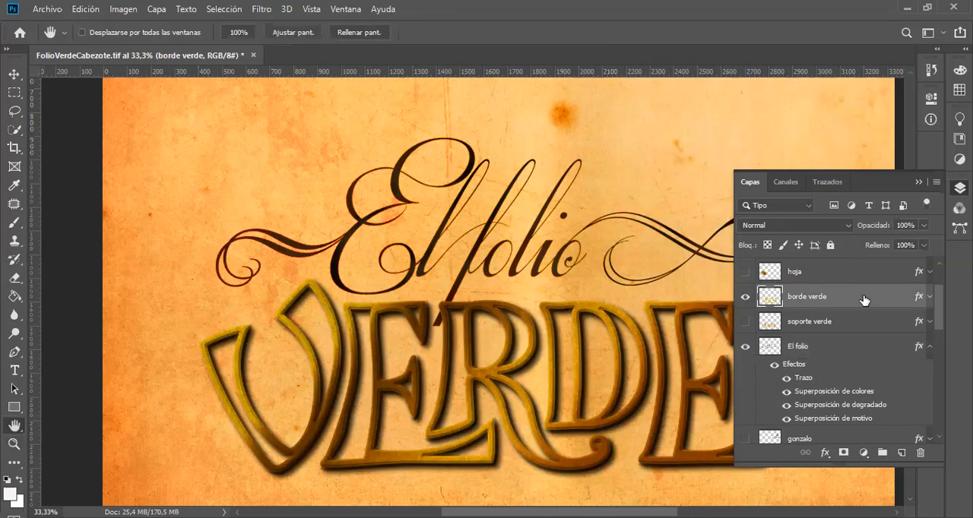
{"action": "double_click", "coordinate": [863, 299]}
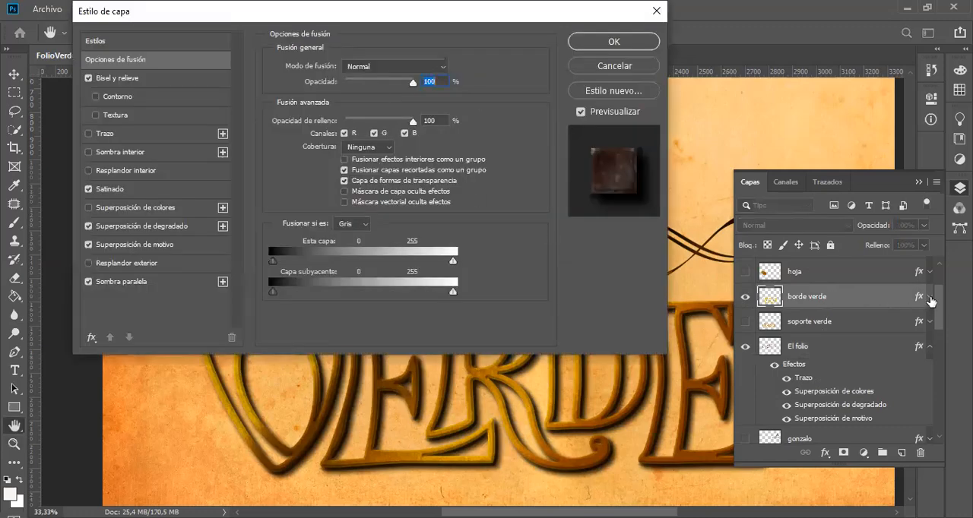
{"action": "left_click", "coordinate": [616, 68]}
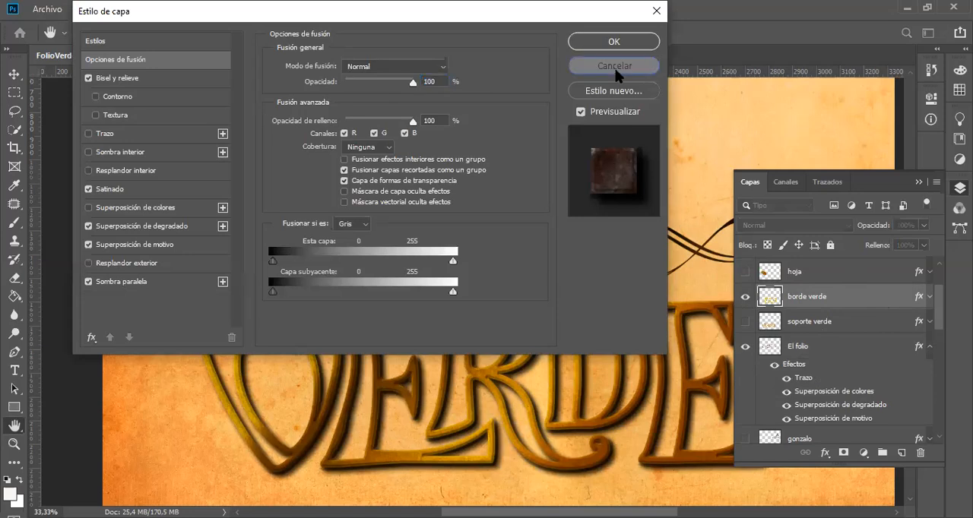
Step: Expand the effects of the borde verde layer and compare its lettering with all effects off and on
{"action": "left_click", "coordinate": [929, 297]}
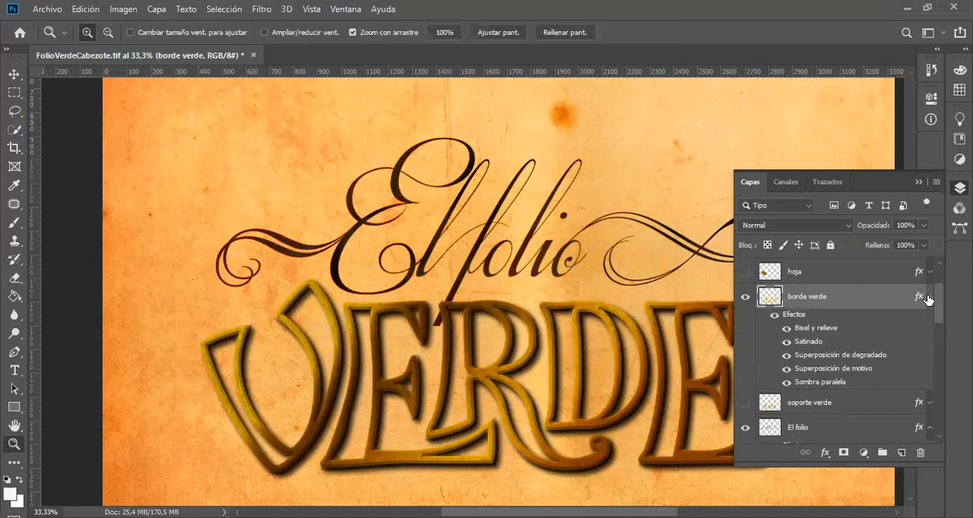
{"action": "left_click", "coordinate": [776, 316]}
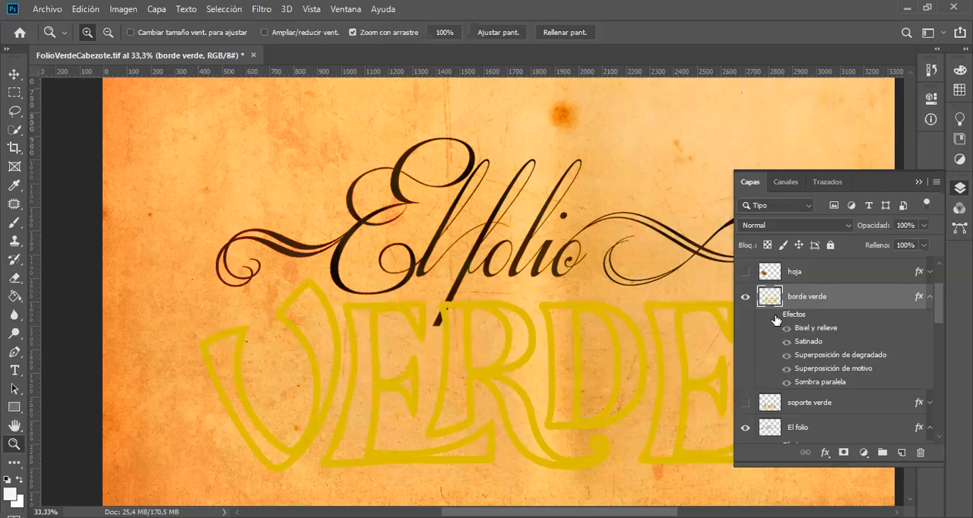
{"action": "left_click", "coordinate": [776, 316]}
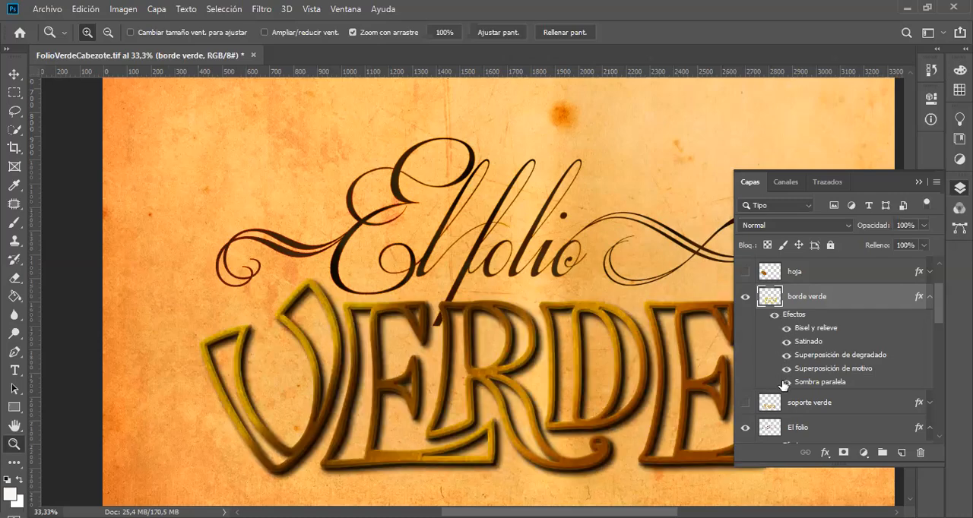
Step: Compare the borde verde lettering with each effect individually off and on, from Sombra paralela up to Bisel y relieve
{"action": "left_click", "coordinate": [786, 382]}
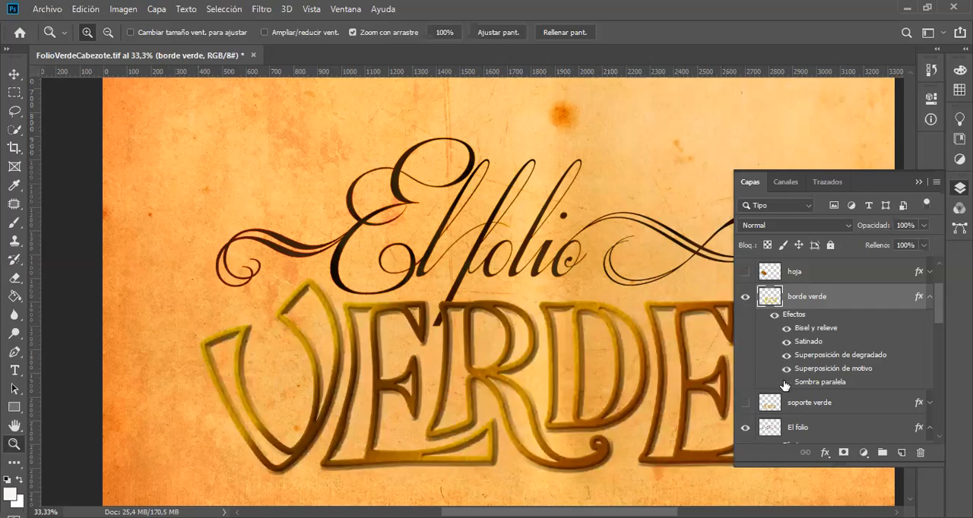
{"action": "left_click", "coordinate": [785, 383]}
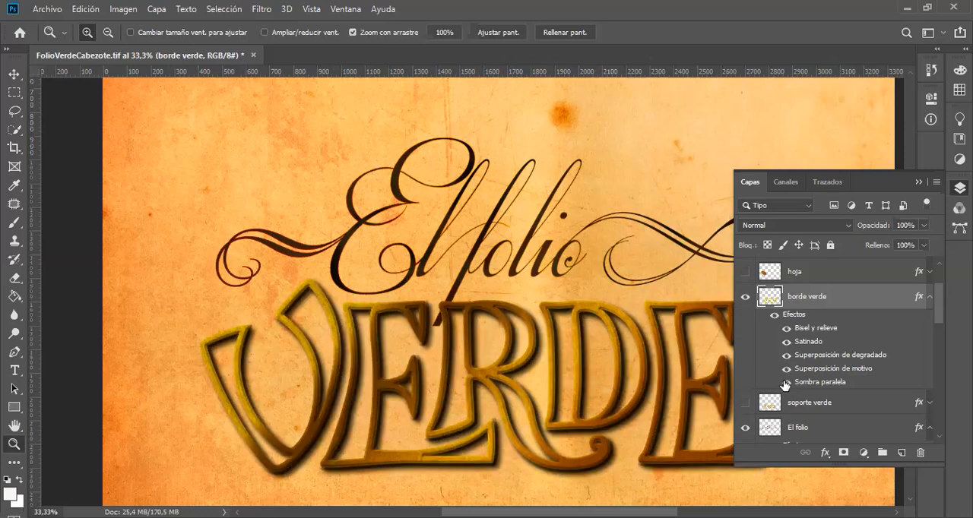
{"action": "left_click", "coordinate": [787, 370]}
{"action": "left_click", "coordinate": [787, 369]}
{"action": "left_click", "coordinate": [787, 355]}
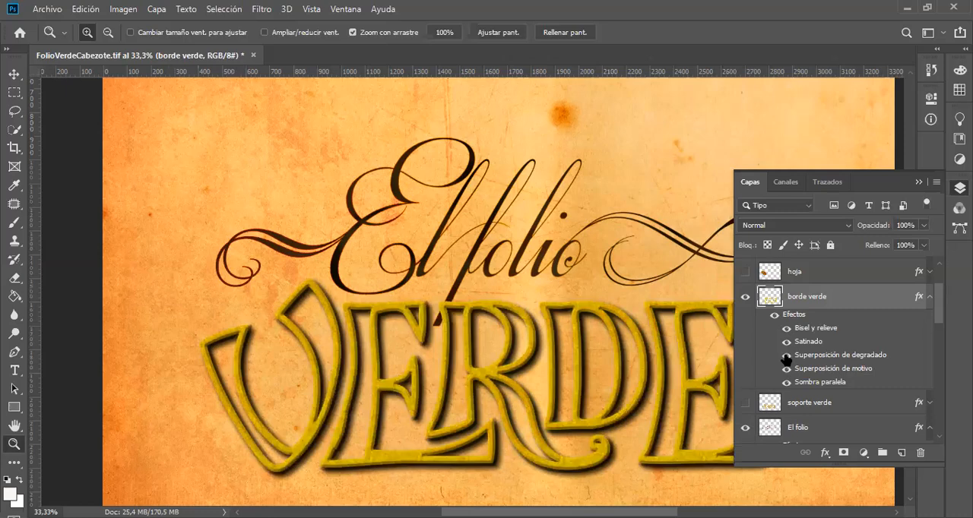
{"action": "left_click", "coordinate": [787, 355]}
{"action": "left_click", "coordinate": [787, 344]}
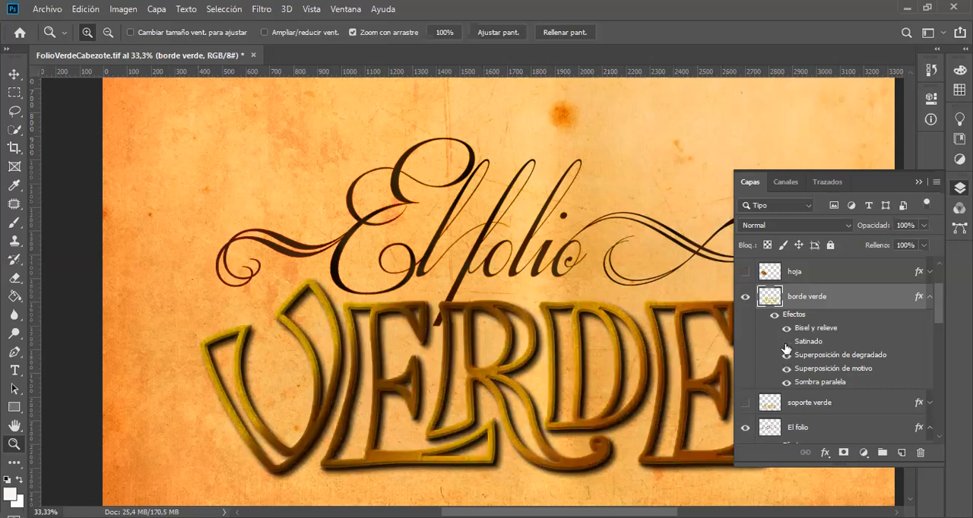
{"action": "left_click", "coordinate": [787, 343]}
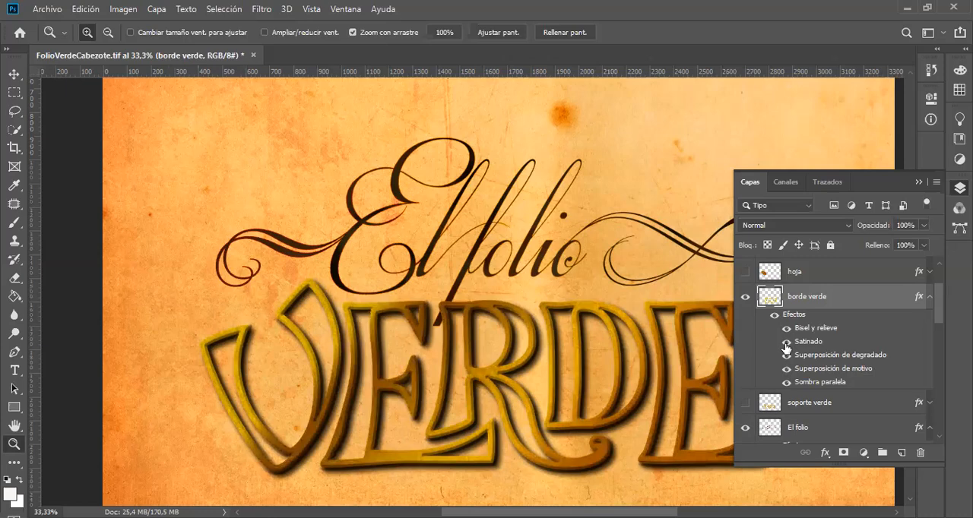
{"action": "left_click", "coordinate": [787, 329]}
{"action": "left_click", "coordinate": [787, 329]}
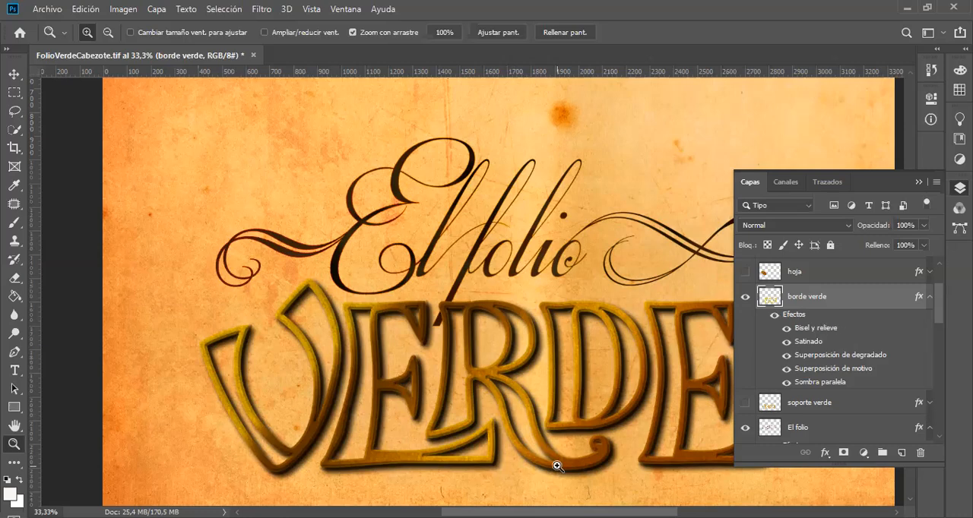
Step: Examine the R's tail in the VERDE lettering up close with borde verde's Superposición de motivo effect off and on
{"action": "left_click_drag", "start_coordinate": [588, 456], "coordinate": [727, 444]}
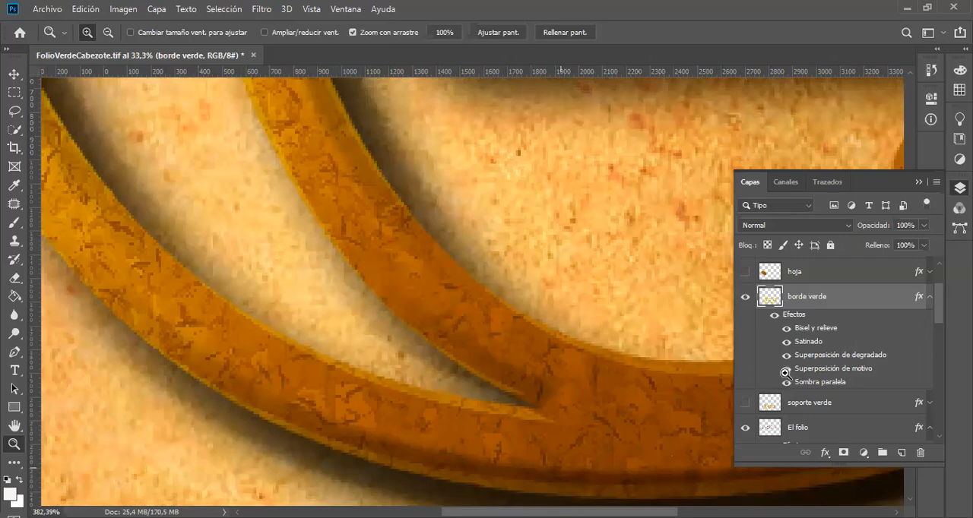
{"action": "left_click_drag", "start_coordinate": [785, 372], "coordinate": [755, 401]}
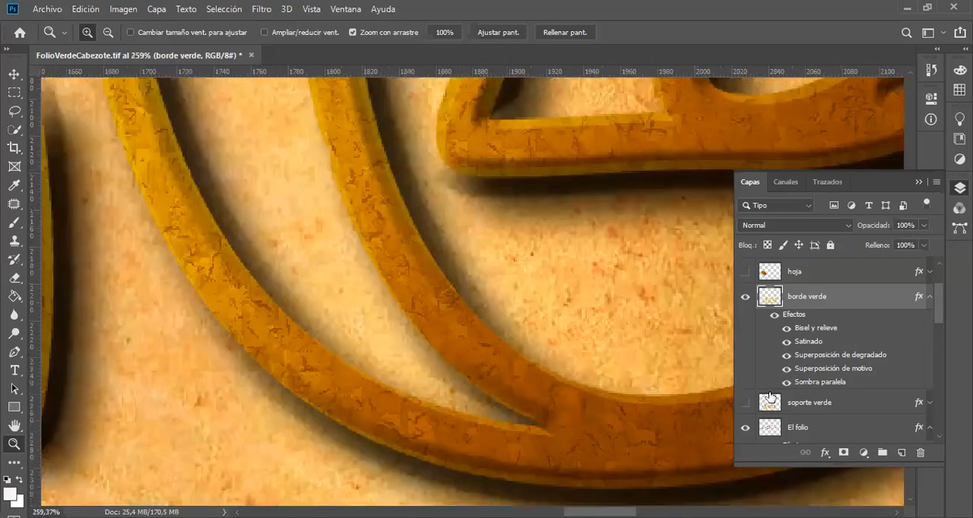
{"action": "left_click", "coordinate": [786, 370]}
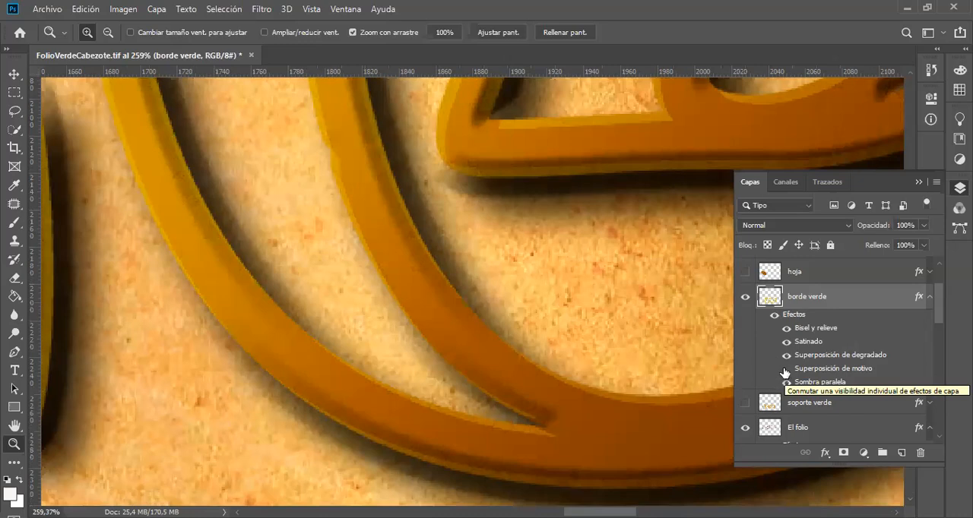
{"action": "left_click", "coordinate": [787, 369]}
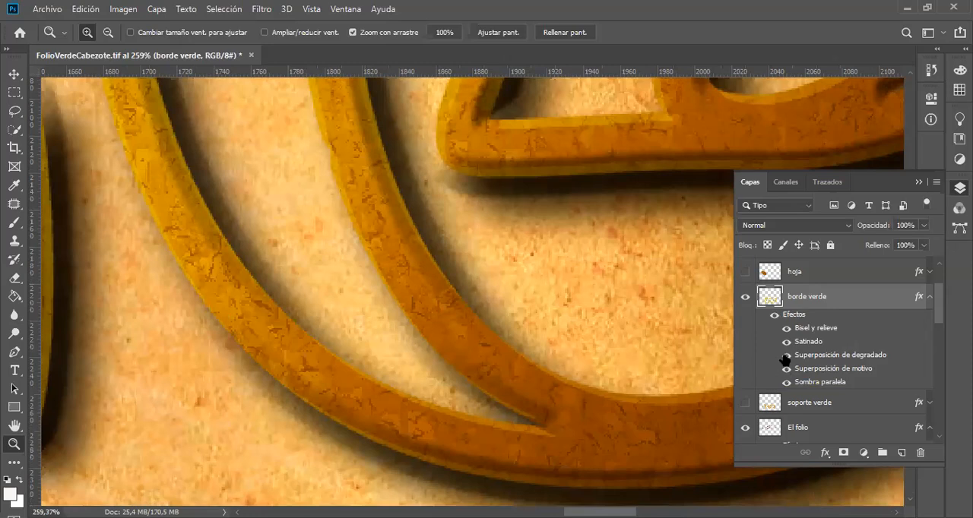
Step: Compare the enlarged border with Bisel y relieve and Satinado both off, restoring each effect in turn
{"action": "left_click", "coordinate": [786, 330]}
{"action": "left_click", "coordinate": [786, 342]}
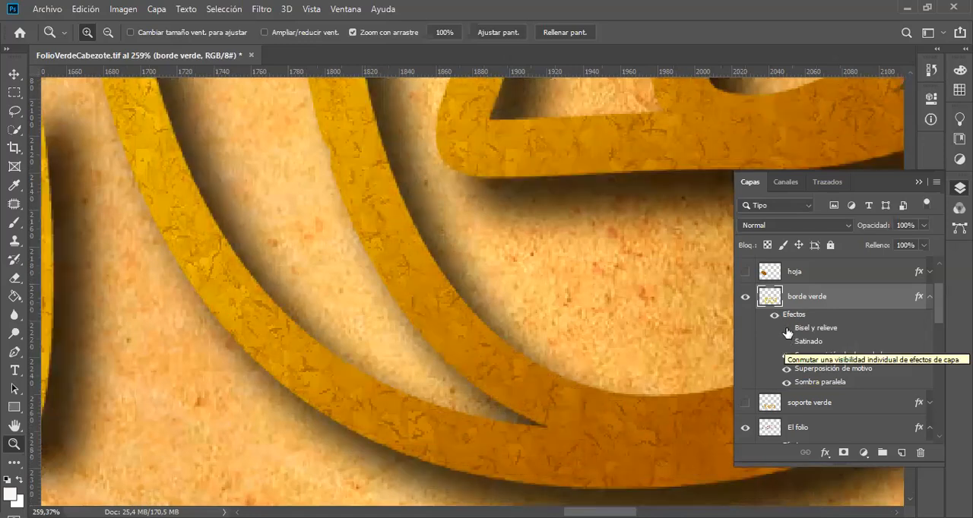
{"action": "left_click", "coordinate": [786, 329]}
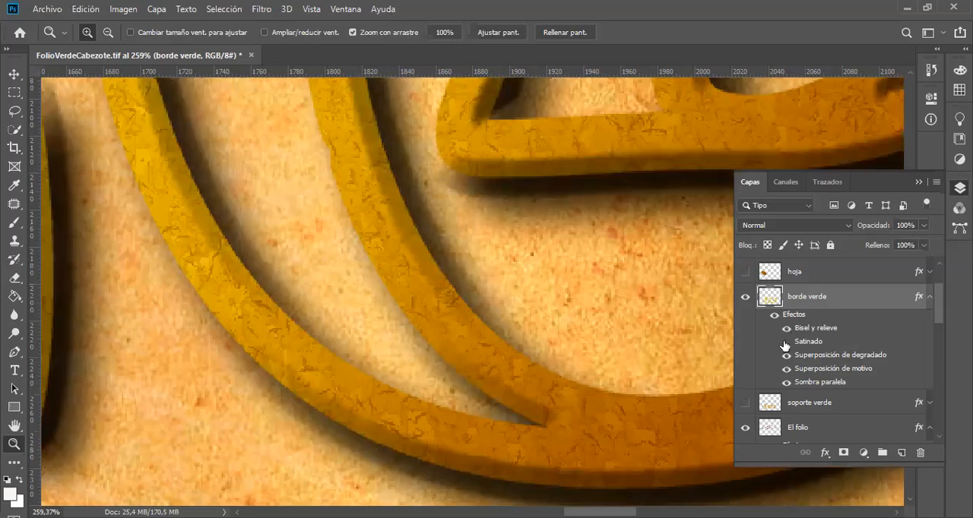
{"action": "left_click", "coordinate": [786, 342]}
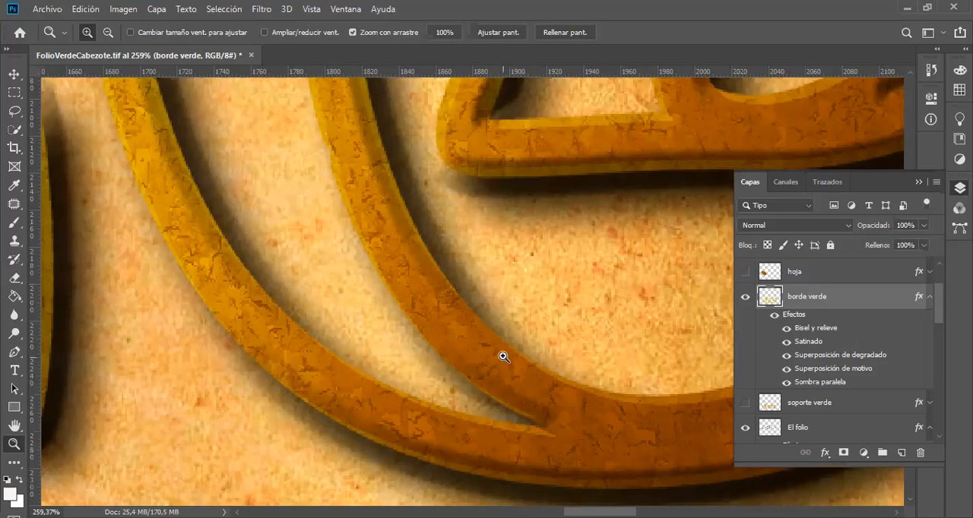
Step: Show the soporte verde layer inside the VERDE lettering and hide the borde verde layer
{"action": "key", "text": "alt"}
{"action": "left_click", "coordinate": [475, 260], "text": "alt"}
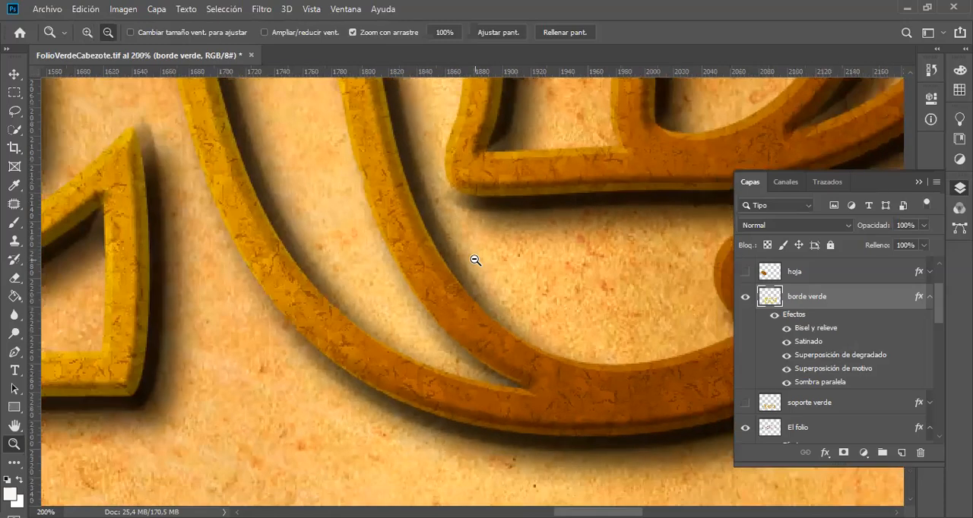
{"action": "left_click", "coordinate": [474, 260], "text": "alt"}
{"action": "left_click", "coordinate": [475, 260], "text": "alt"}
{"action": "scroll", "coordinate": [475, 260], "scroll_direction": "up", "scroll_amount": 1}
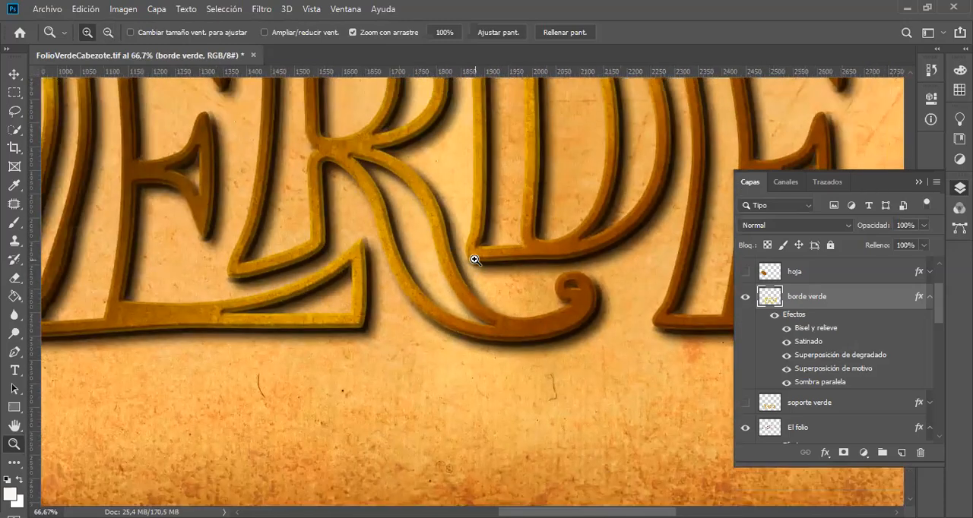
{"action": "scroll", "coordinate": [474, 260], "scroll_direction": "up", "scroll_amount": 4}
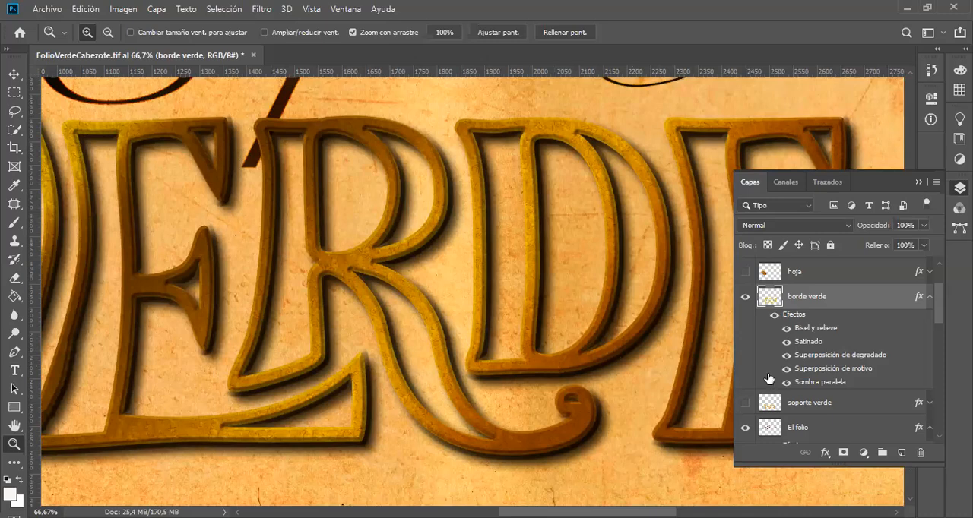
{"action": "left_click", "coordinate": [745, 403]}
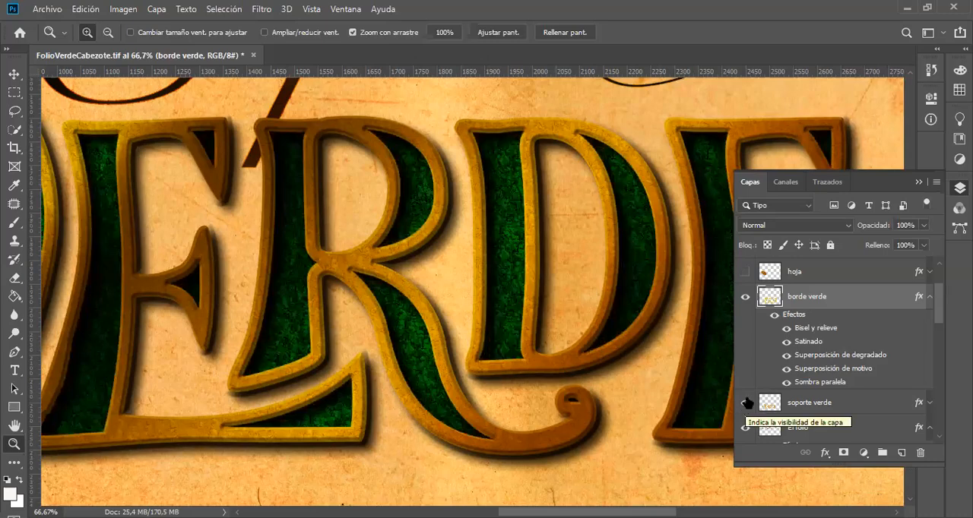
{"action": "left_click", "coordinate": [745, 297]}
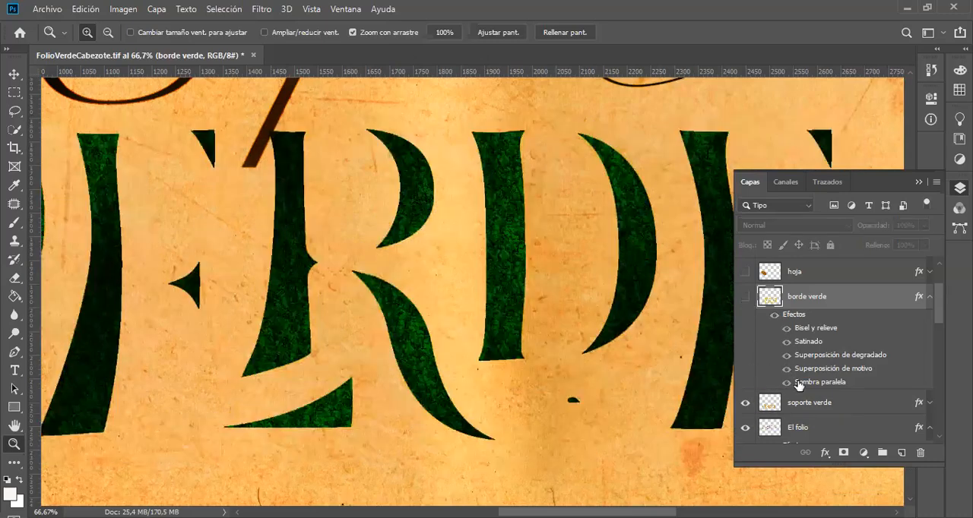
Step: Expand the effects of the soporte verde layer, select the layer, and compare it with all effects off and on
{"action": "left_click", "coordinate": [928, 405]}
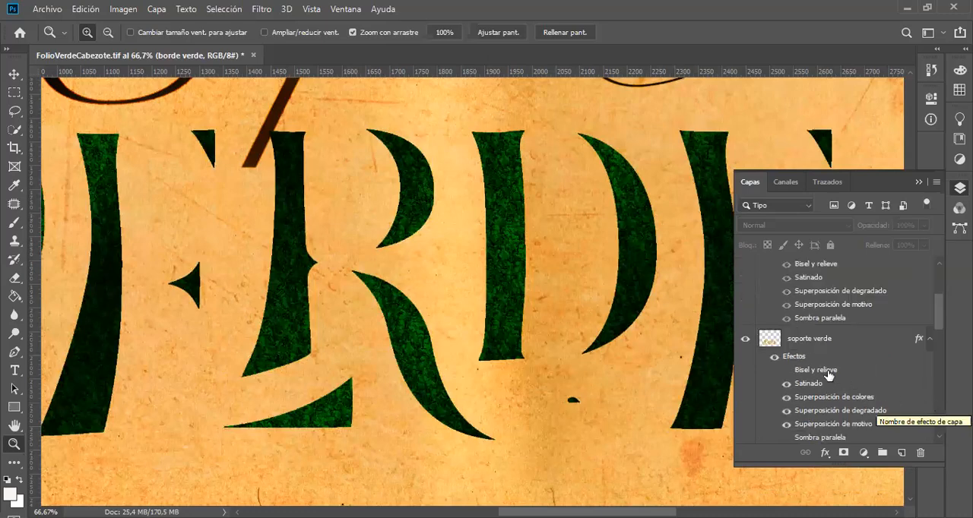
{"action": "left_click", "coordinate": [775, 358]}
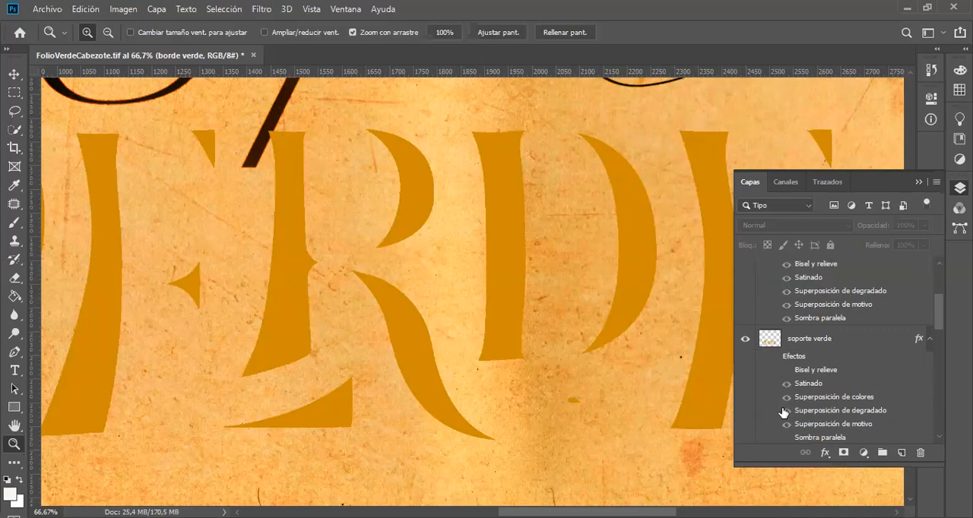
{"action": "left_click", "coordinate": [768, 363]}
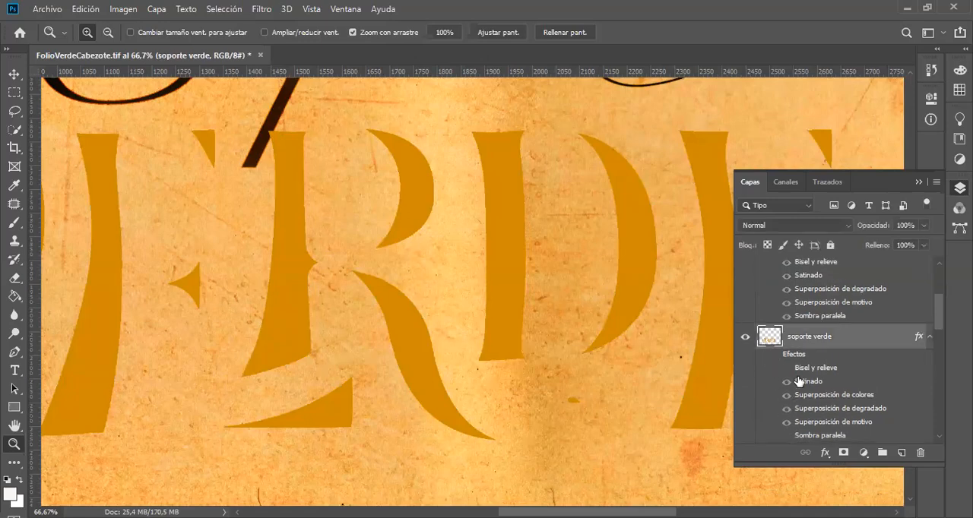
{"action": "left_click", "coordinate": [775, 355]}
Step: Preview soporte verde with Sombra paralela on, and with Superposición de motivo and Superposición de degradado each off, restoring every effect
{"action": "left_click", "coordinate": [786, 436]}
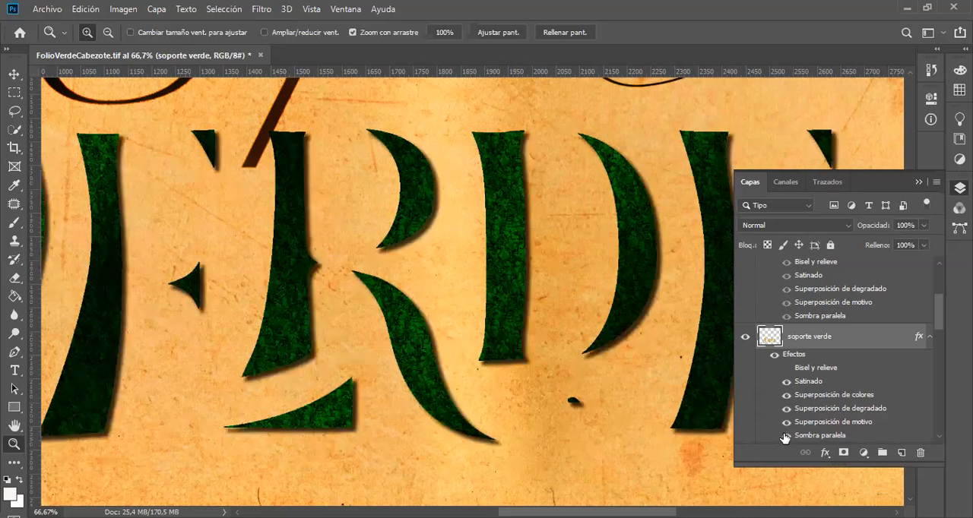
{"action": "left_click", "coordinate": [786, 435]}
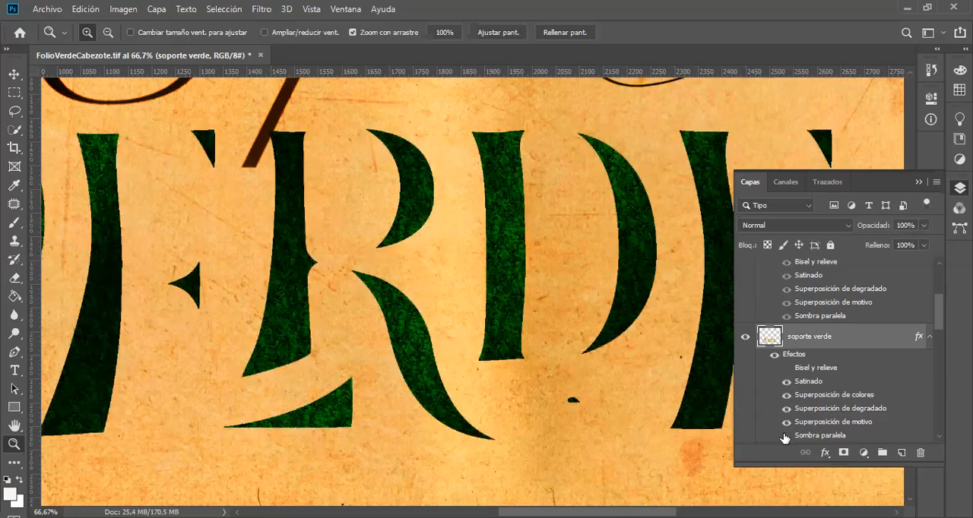
{"action": "left_click", "coordinate": [786, 423]}
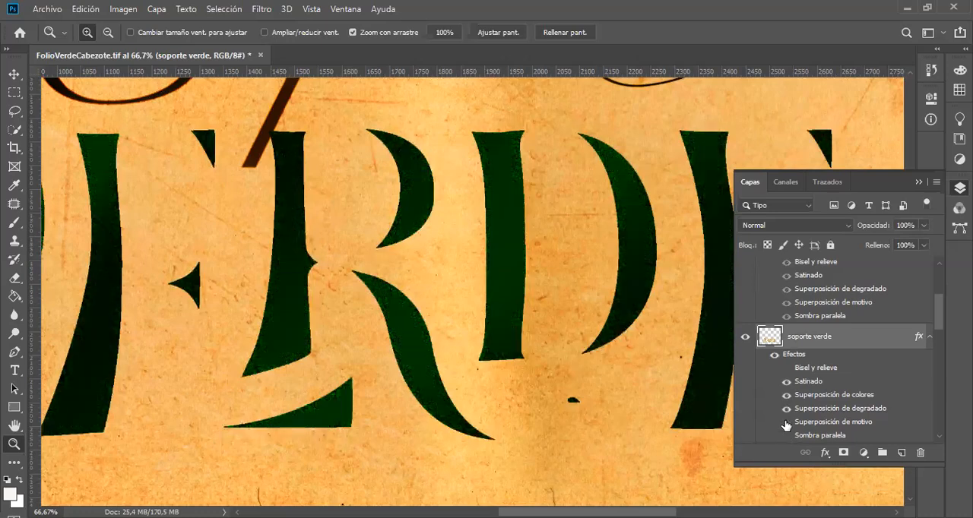
{"action": "left_click", "coordinate": [786, 423]}
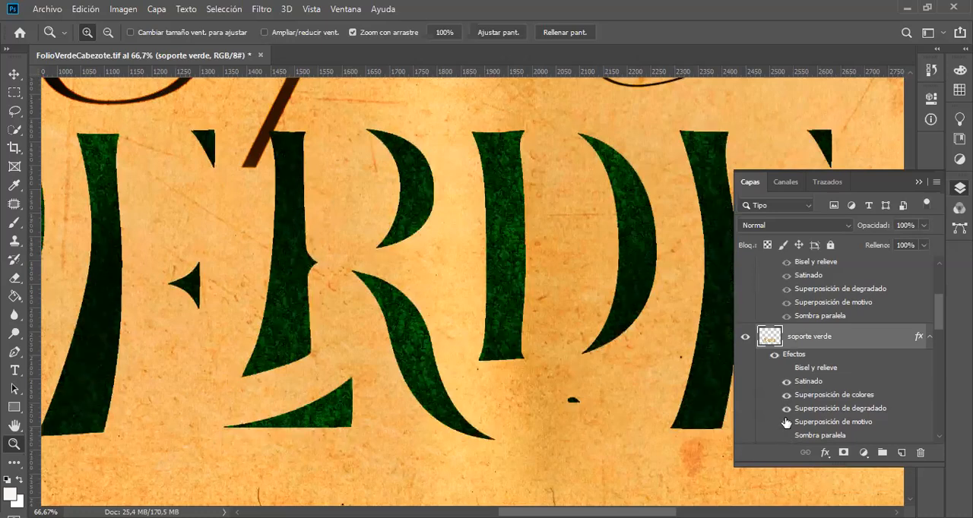
{"action": "left_click", "coordinate": [786, 411]}
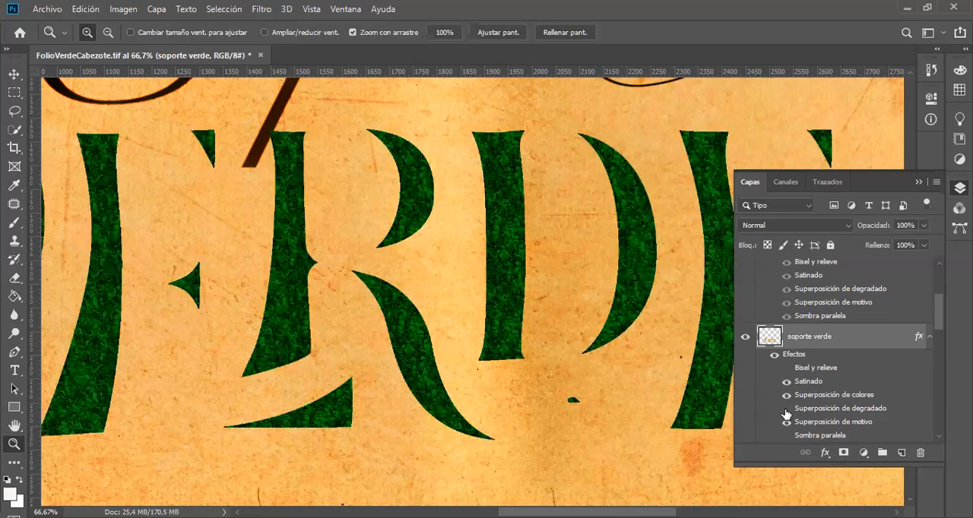
{"action": "left_click", "coordinate": [786, 410]}
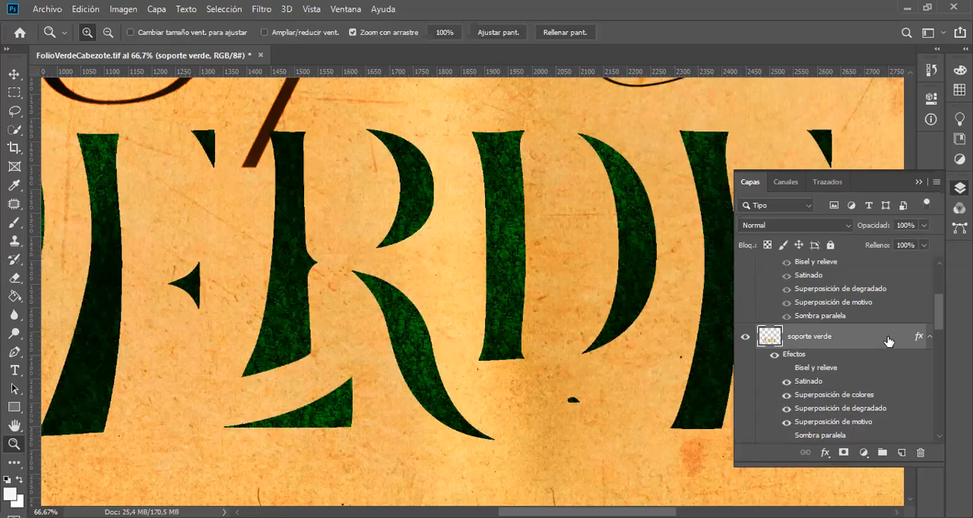
Step: Review soporte verde's Superposición de motivo settings, including the available patterns and pattern libraries, and close the layer style without changes
{"action": "key", "text": "h"}
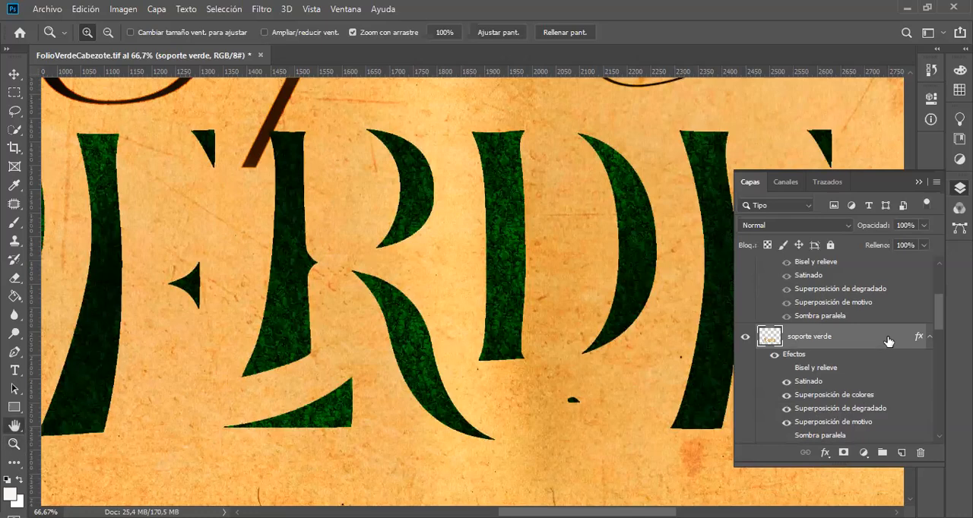
{"action": "double_click", "coordinate": [888, 341]}
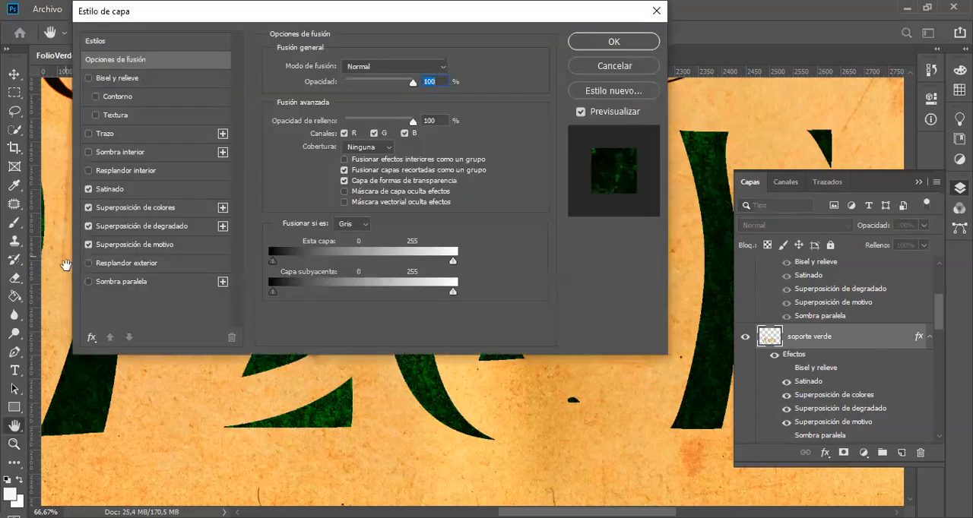
{"action": "left_click", "coordinate": [145, 246]}
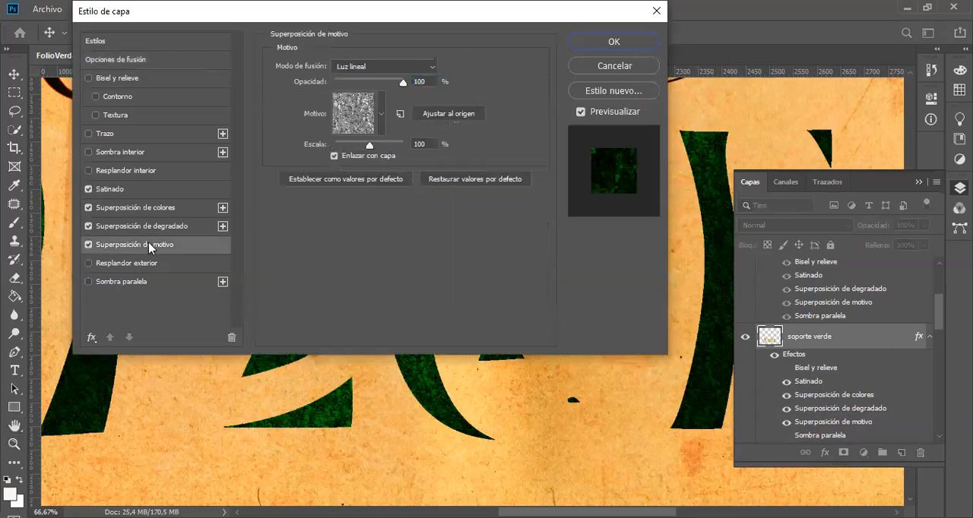
{"action": "left_click", "coordinate": [382, 117]}
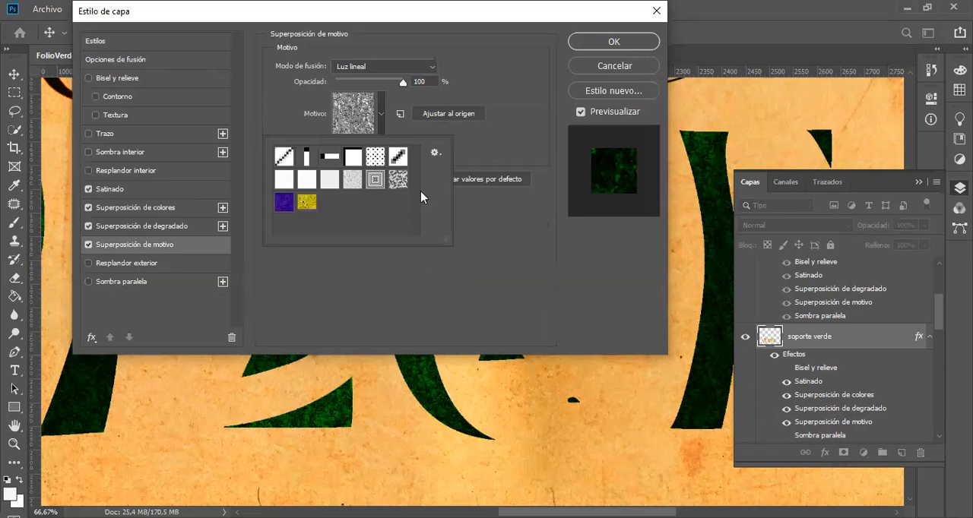
{"action": "left_click", "coordinate": [435, 154]}
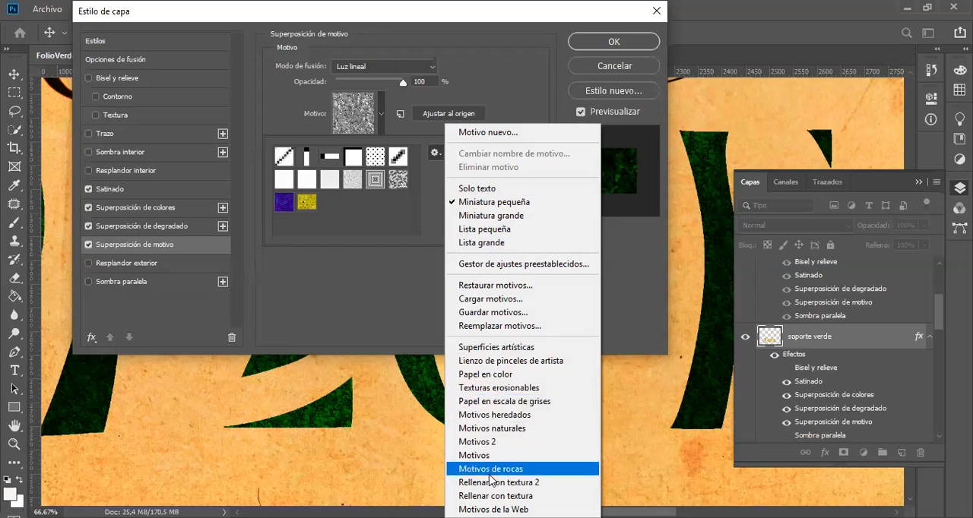
{"action": "left_click", "coordinate": [386, 308]}
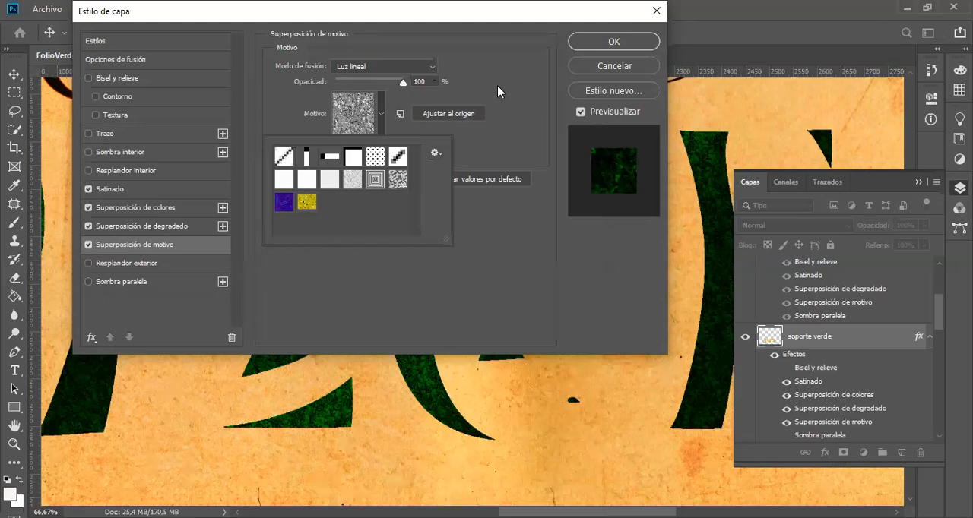
{"action": "left_click", "coordinate": [605, 67]}
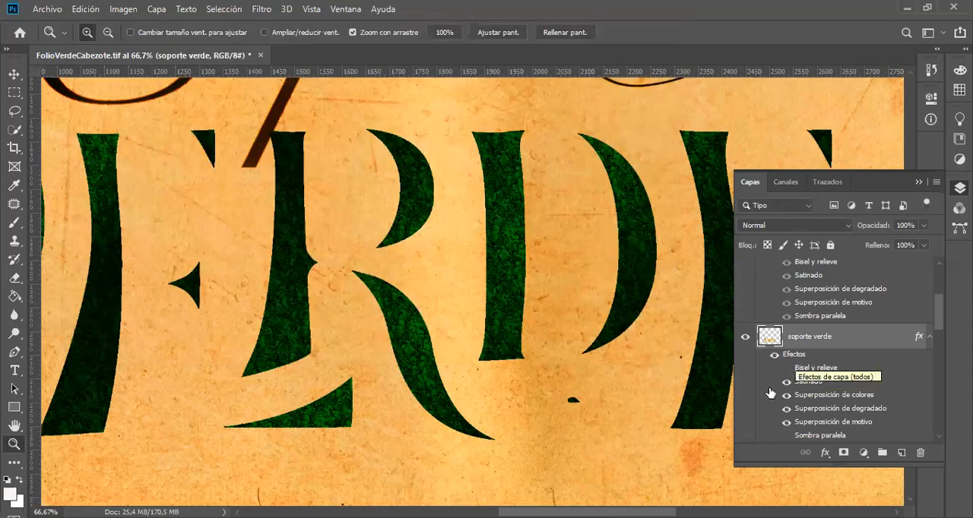
{"action": "scroll", "coordinate": [768, 288], "scroll_direction": "up", "scroll_amount": 2}
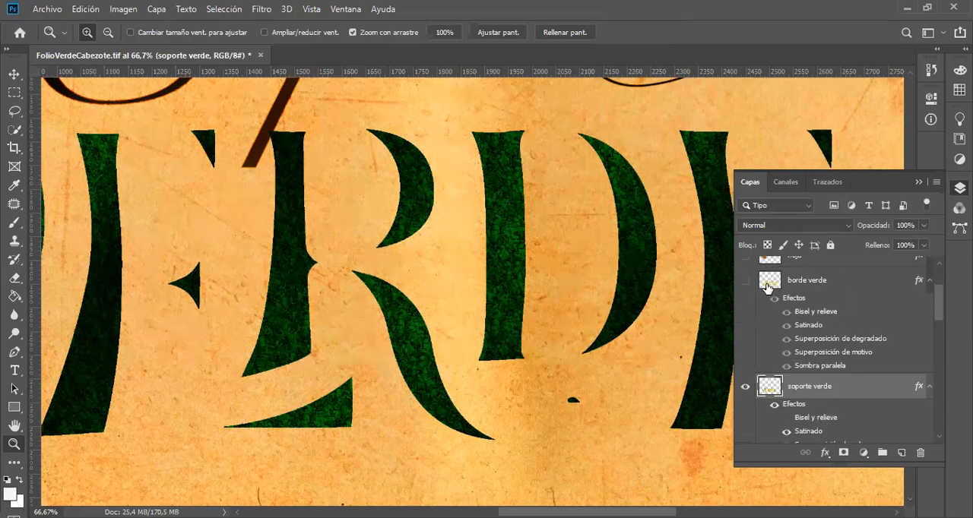
Step: Show the borde verde layer again around the green VERDE lettering
{"action": "left_click", "coordinate": [745, 280]}
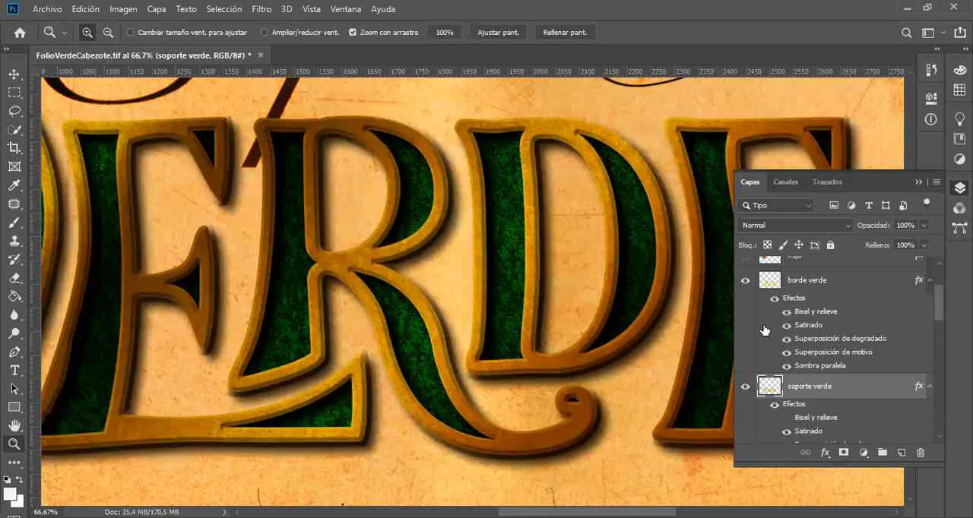
{"action": "scroll", "coordinate": [830, 377], "scroll_direction": "down", "scroll_amount": 2}
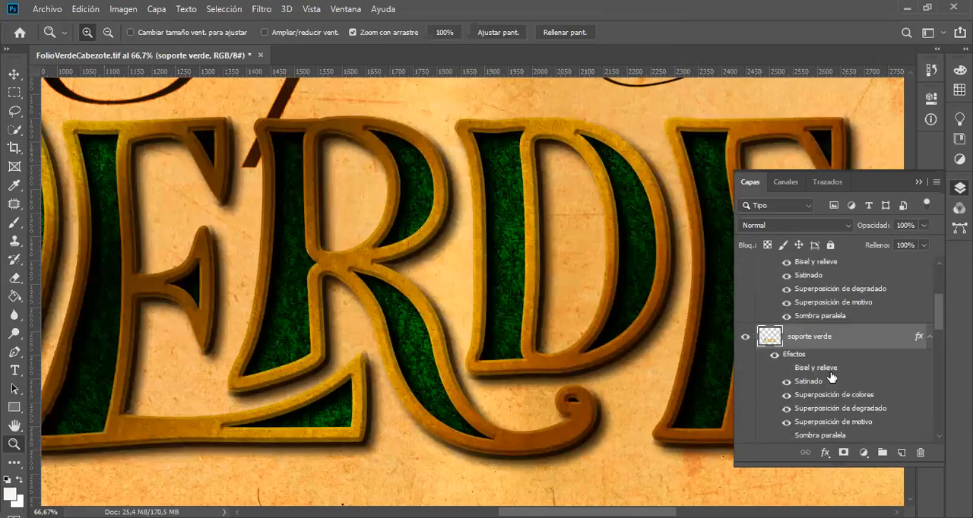
{"action": "scroll", "coordinate": [831, 378], "scroll_direction": "down", "scroll_amount": 2}
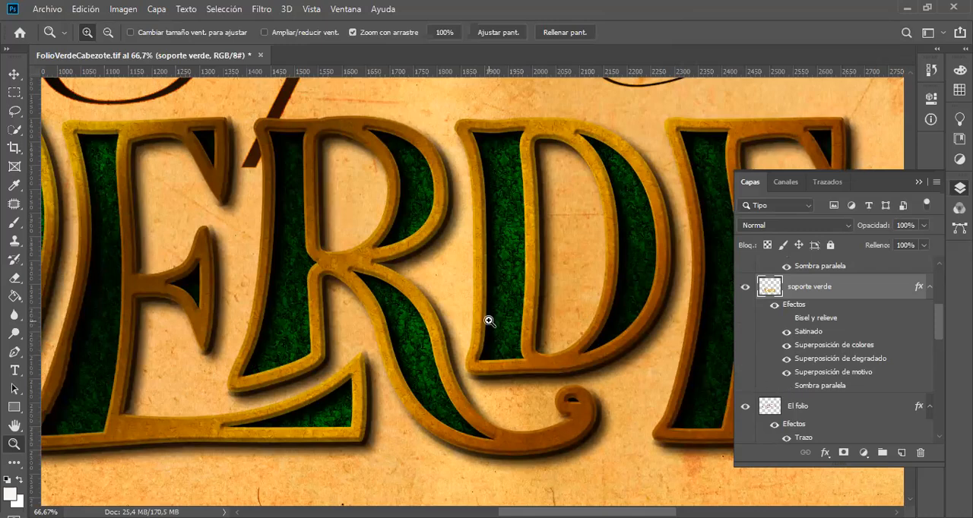
Step: Examine how the long stroke of El folio meets the VERDE lettering, both up close and in the whole header
{"action": "key", "text": "alt"}
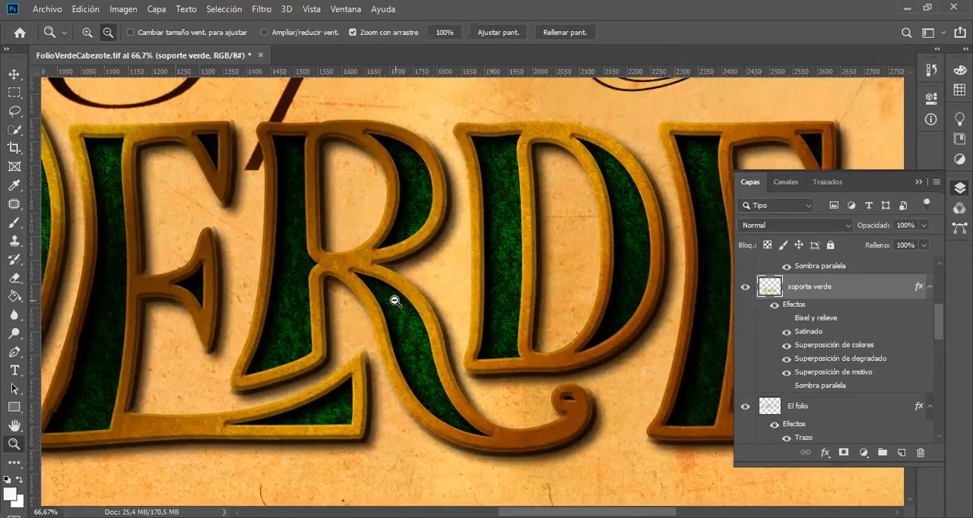
{"action": "left_click", "coordinate": [395, 301], "text": "alt"}
{"action": "left_click", "coordinate": [395, 301], "text": "alt"}
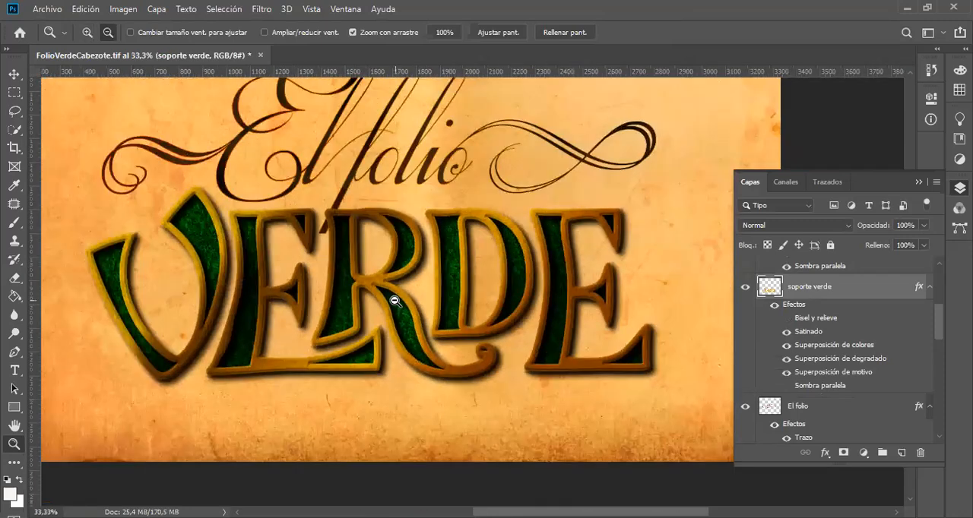
{"action": "left_click", "coordinate": [331, 214]}
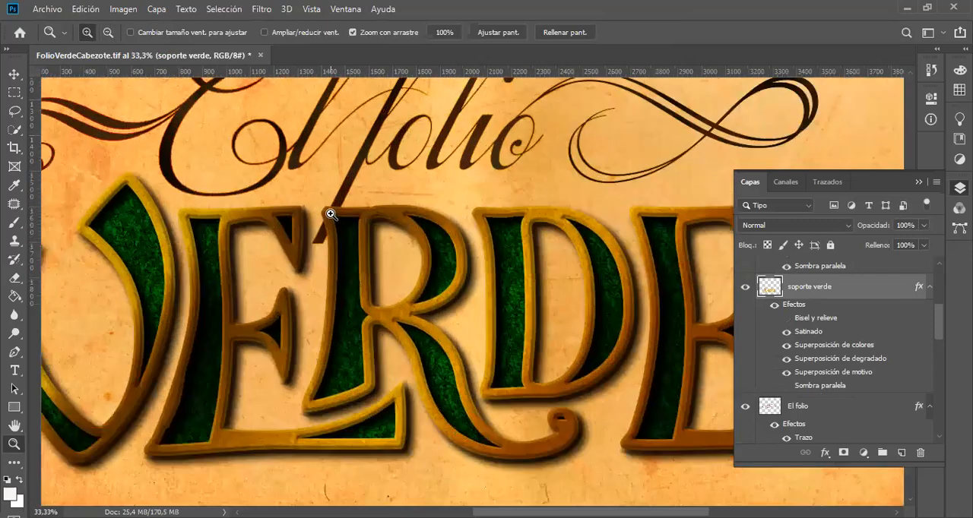
{"action": "left_click", "coordinate": [330, 214]}
{"action": "left_click", "coordinate": [330, 213]}
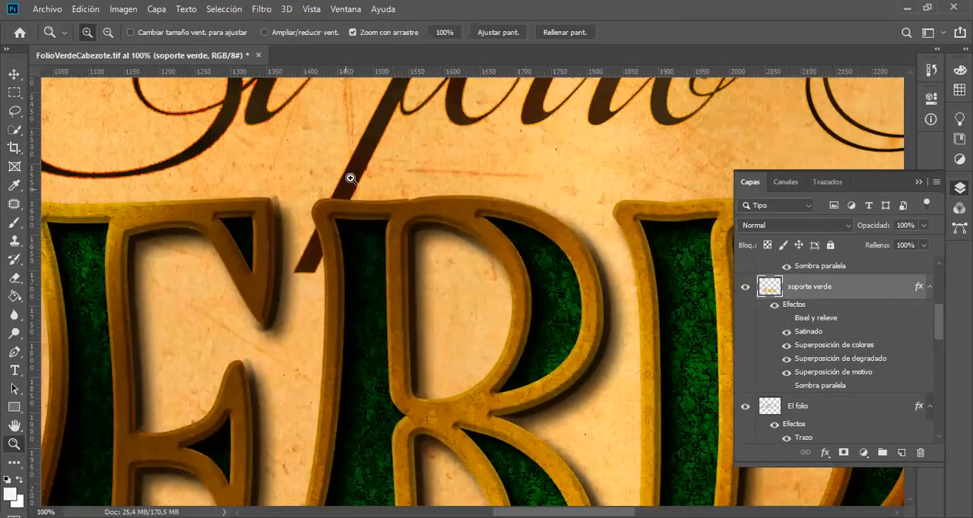
{"action": "key", "text": "alt"}
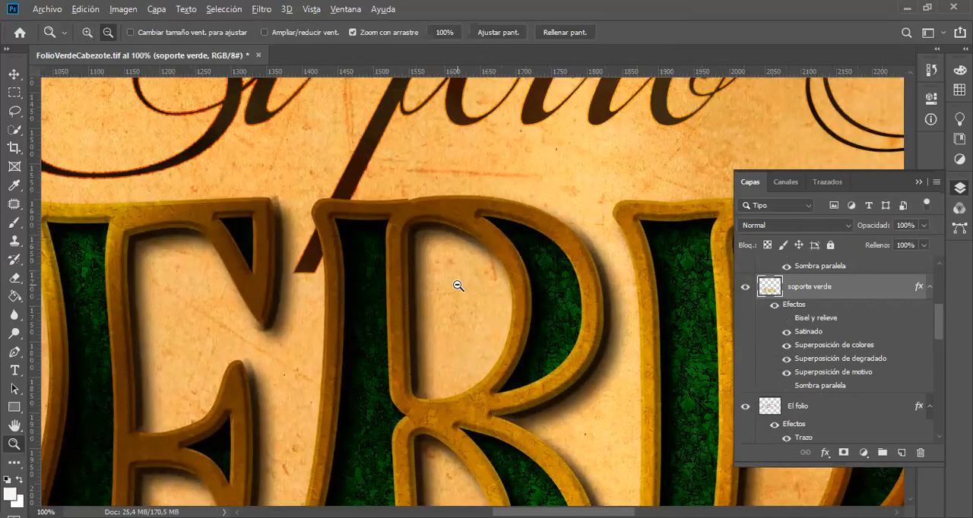
{"action": "left_click", "coordinate": [458, 286], "text": "alt"}
{"action": "left_click", "coordinate": [458, 285], "text": "alt"}
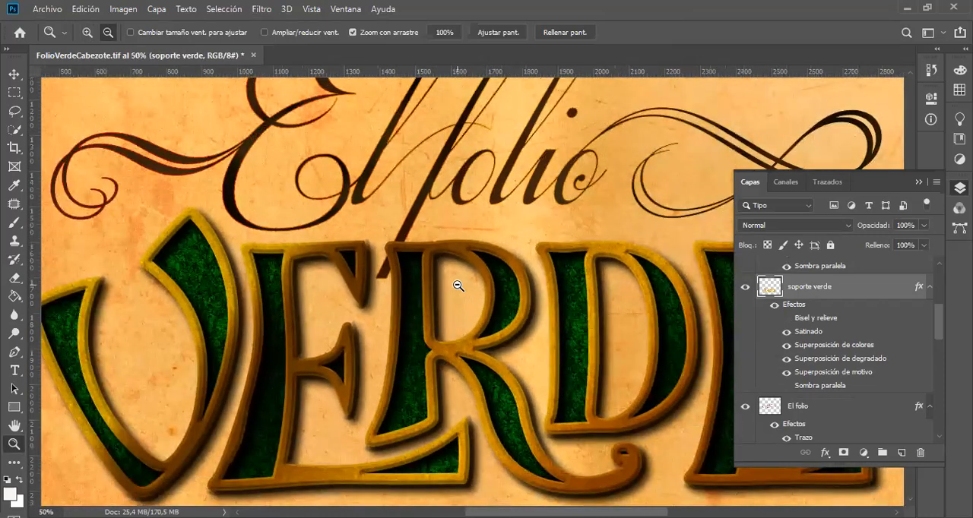
{"action": "left_click", "coordinate": [458, 286], "text": "alt"}
{"action": "key", "text": "alt"}
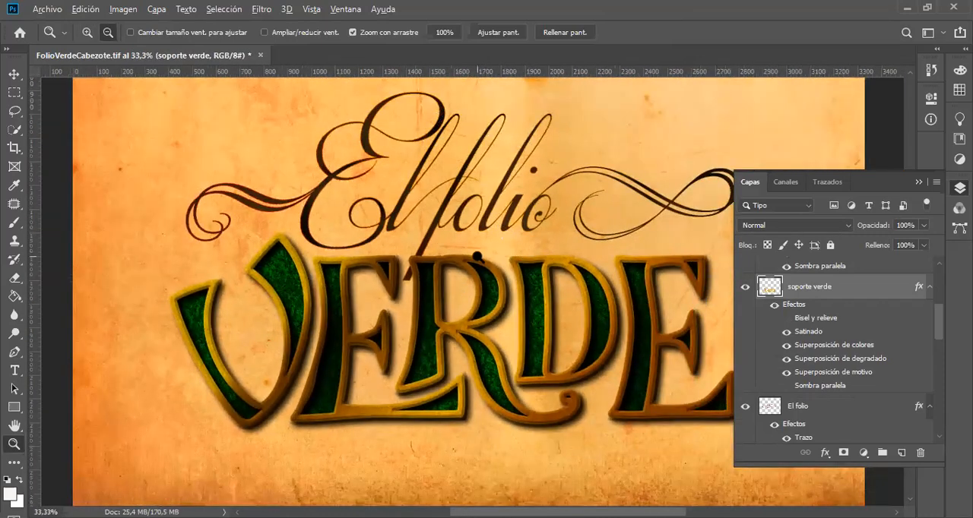
{"action": "left_click", "coordinate": [477, 257], "text": "alt"}
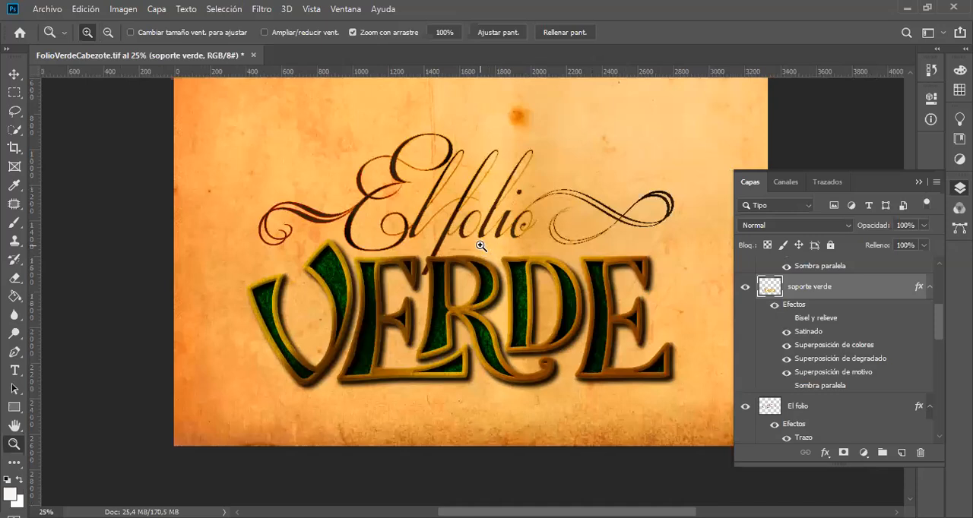
{"action": "left_click", "coordinate": [480, 245]}
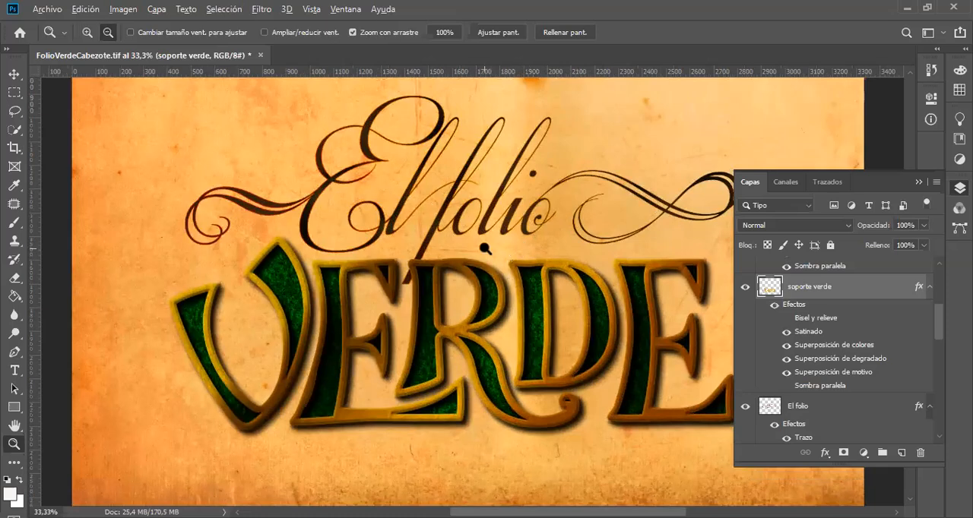
{"action": "left_click", "coordinate": [484, 249], "text": "alt"}
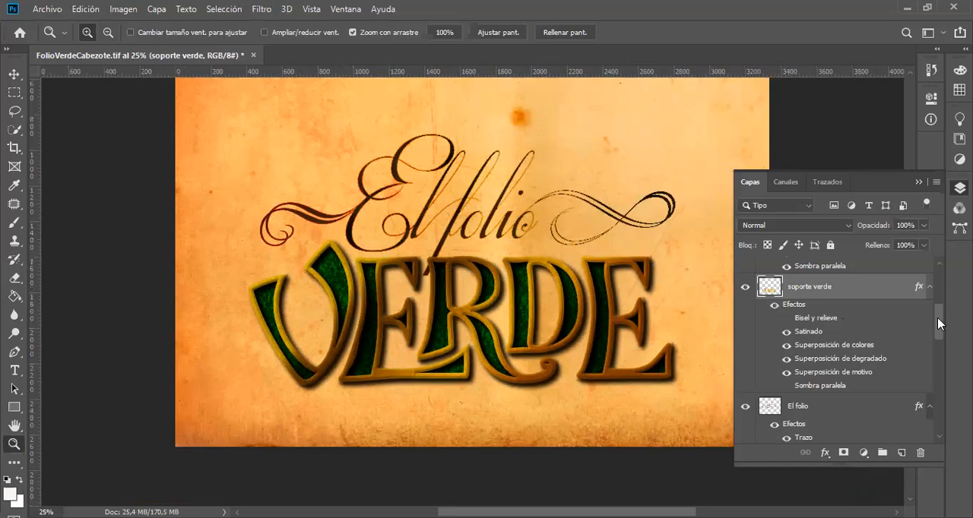
Step: Show the hoja layer, expand its effects, and compare the leaf with all effects off and on
{"action": "scroll", "coordinate": [941, 312], "scroll_direction": "up", "scroll_amount": 2}
{"action": "scroll", "coordinate": [939, 304], "scroll_direction": "up", "scroll_amount": 3}
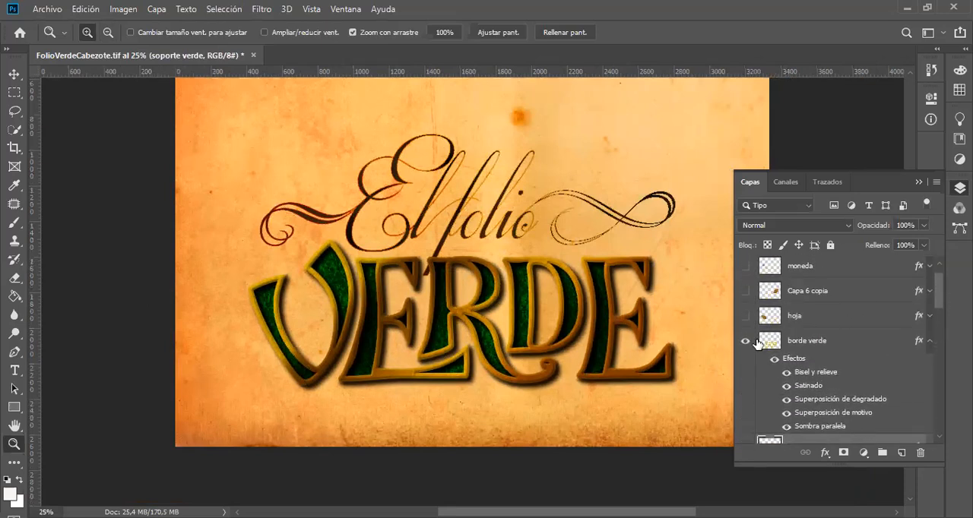
{"action": "left_click", "coordinate": [745, 316]}
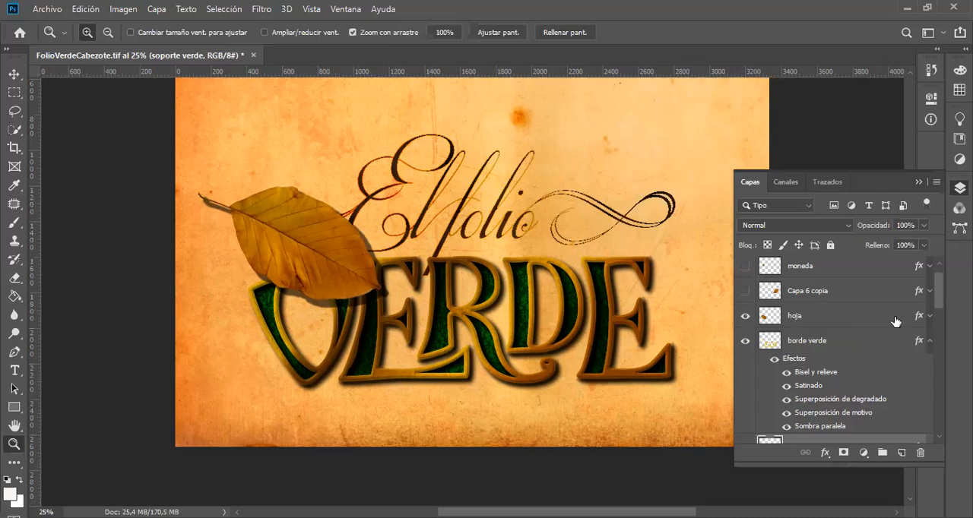
{"action": "left_click", "coordinate": [928, 316]}
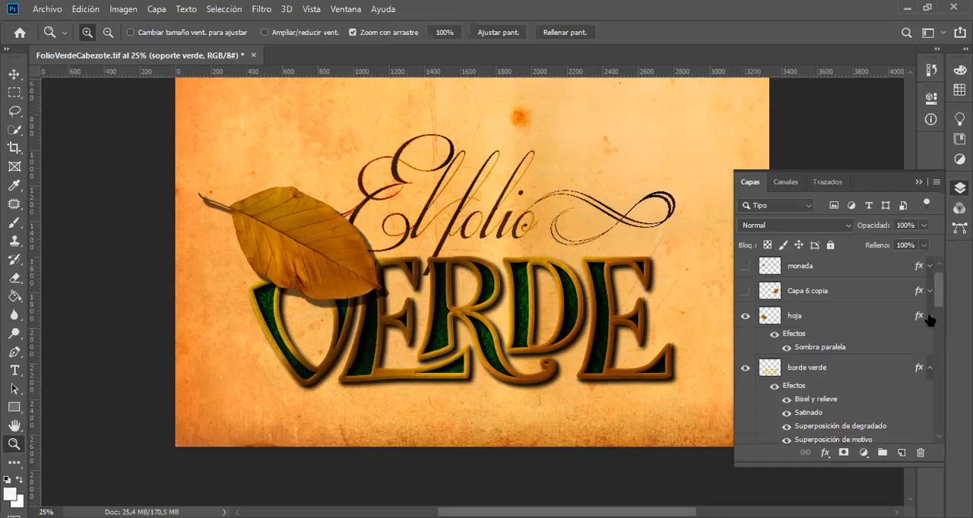
{"action": "left_click", "coordinate": [775, 335]}
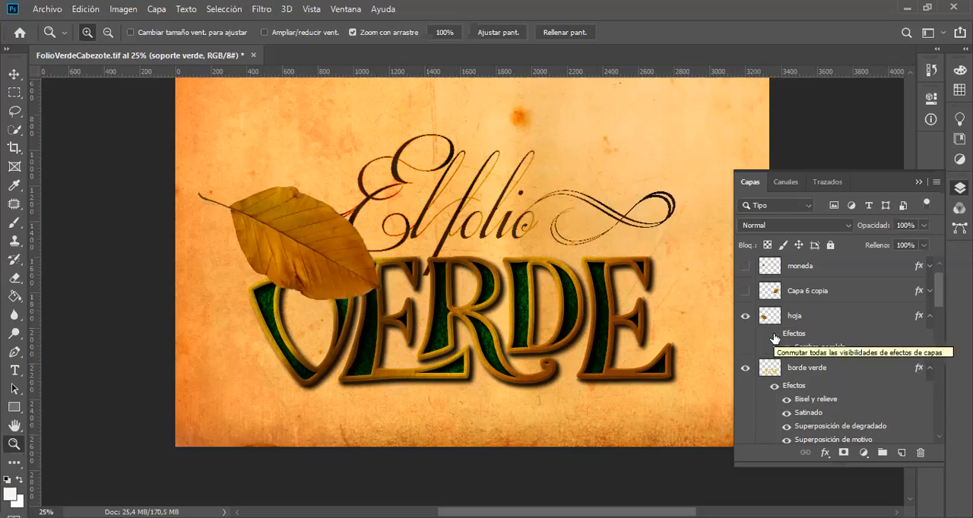
{"action": "left_click", "coordinate": [775, 335]}
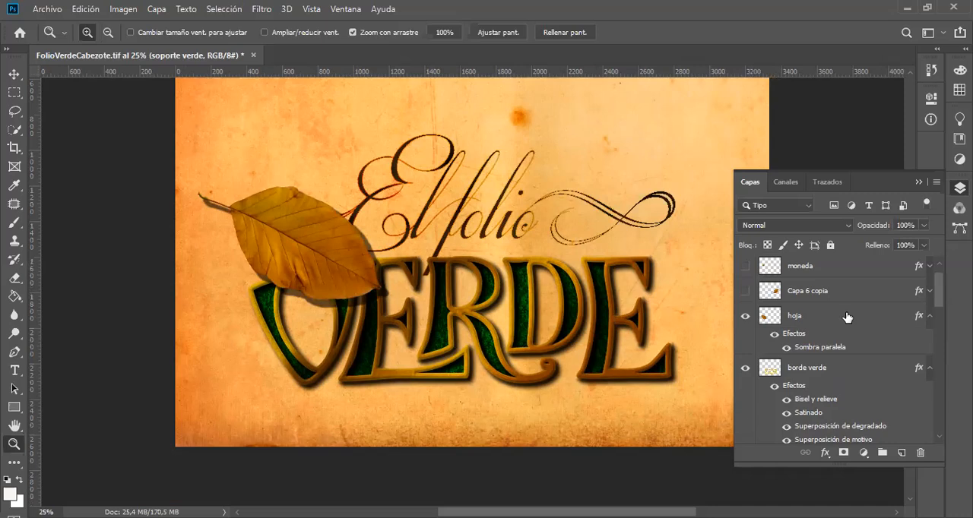
Step: Show the Capa 6 copia leaf and the moneda coin, and hide both the Capa 6 copia and hoja layers
{"action": "left_click_drag", "start_coordinate": [939, 298], "coordinate": [940, 287]}
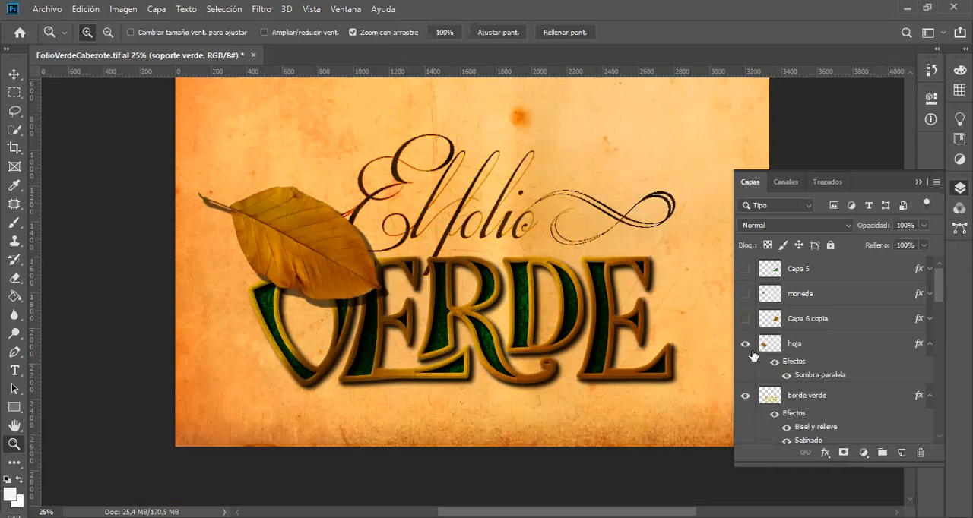
{"action": "left_click", "coordinate": [745, 323]}
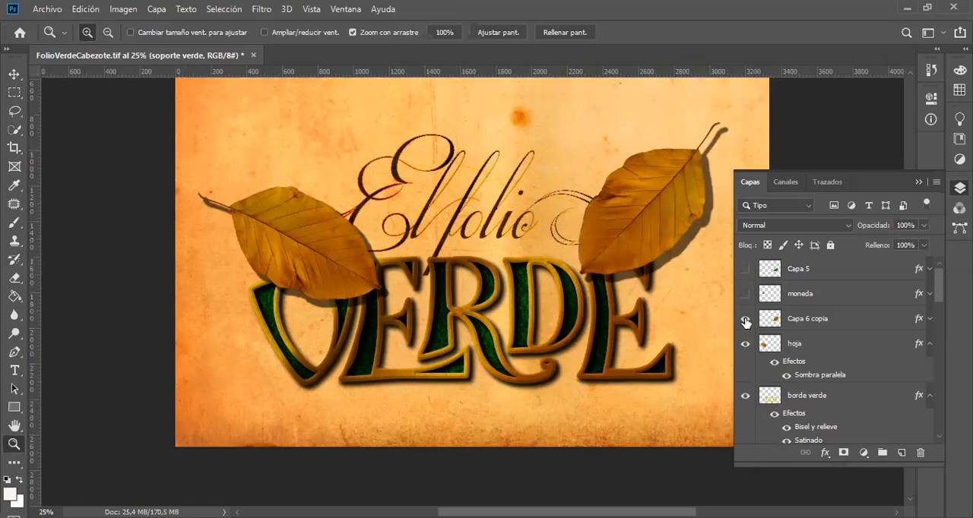
{"action": "left_click", "coordinate": [745, 296]}
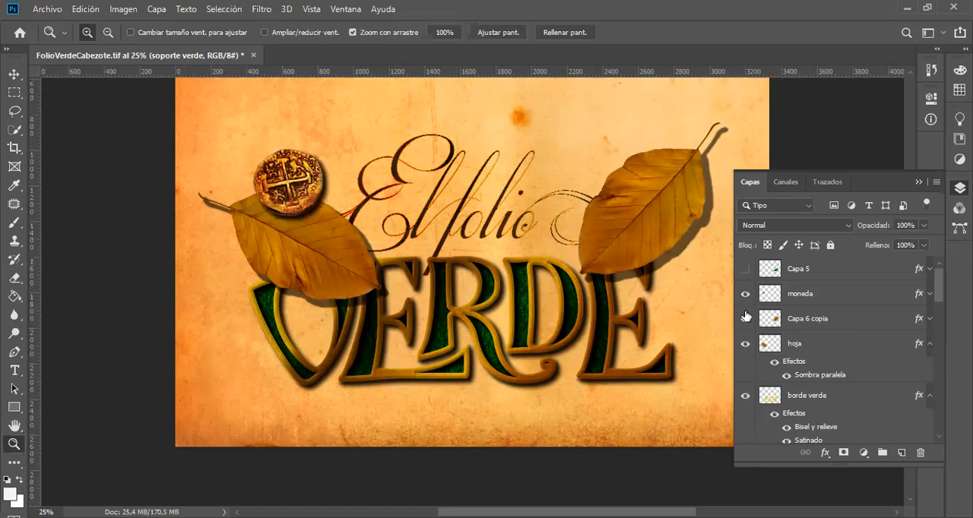
{"action": "left_click", "coordinate": [745, 319]}
{"action": "left_click", "coordinate": [745, 344]}
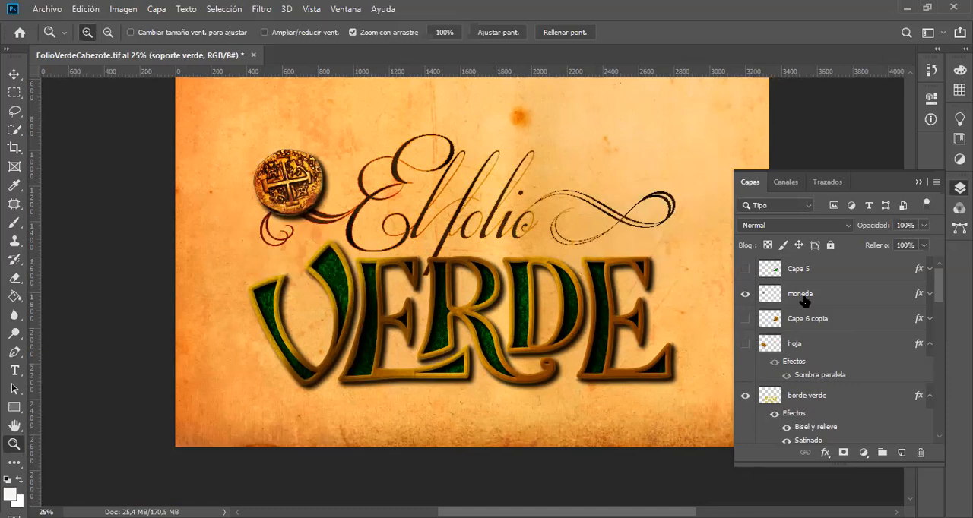
Step: Expand the effects of the moneda layer and compare the coin with all effects off and on
{"action": "left_click", "coordinate": [928, 295]}
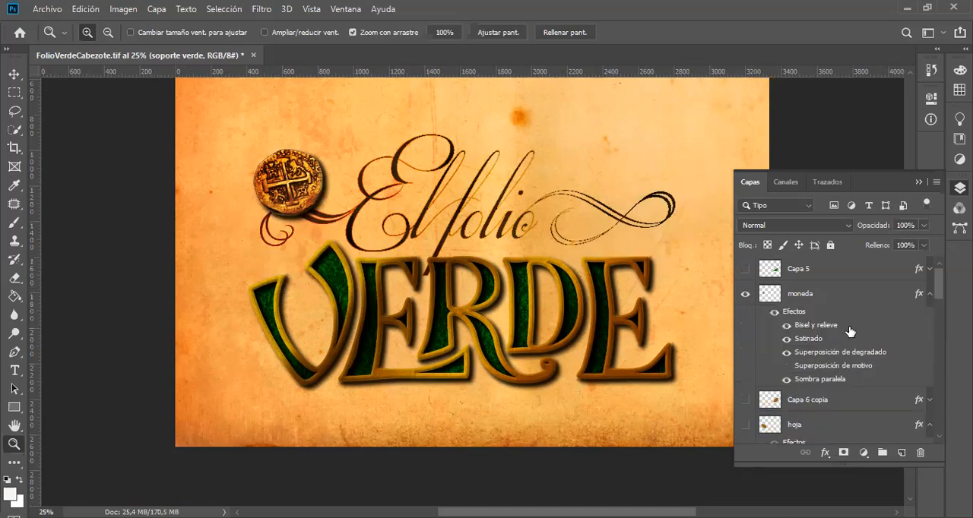
{"action": "left_click", "coordinate": [774, 313]}
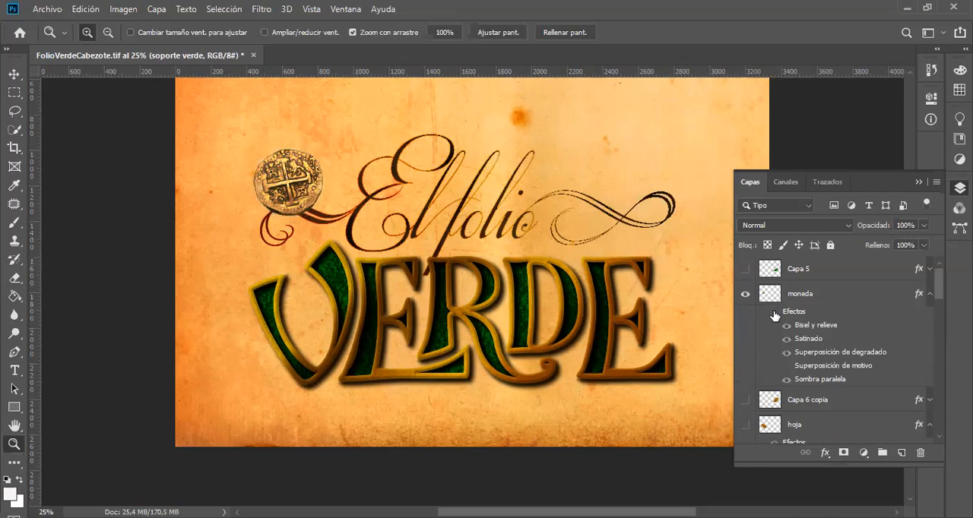
{"action": "left_click", "coordinate": [774, 313]}
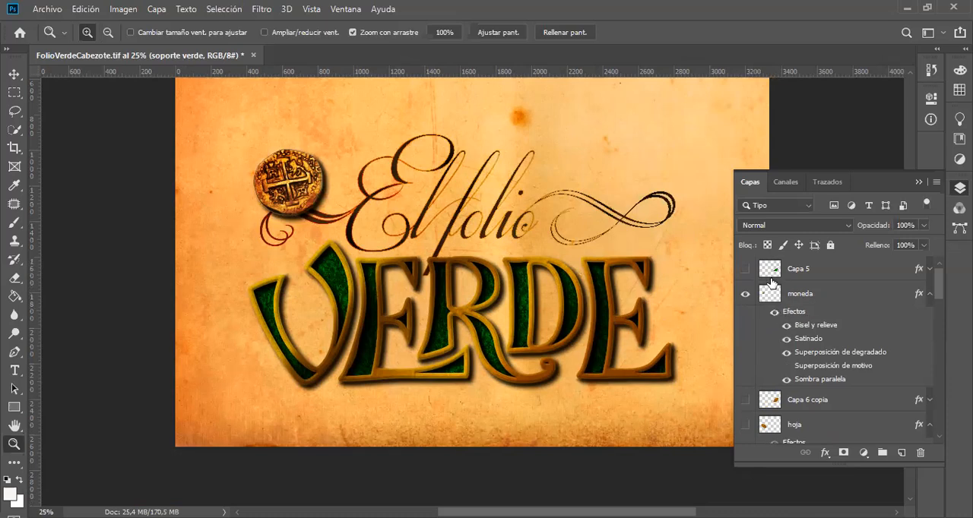
Step: Preview the green leaf of Capa 5 with and without the hoja leaf, leaving both layers hidden
{"action": "left_click", "coordinate": [746, 271]}
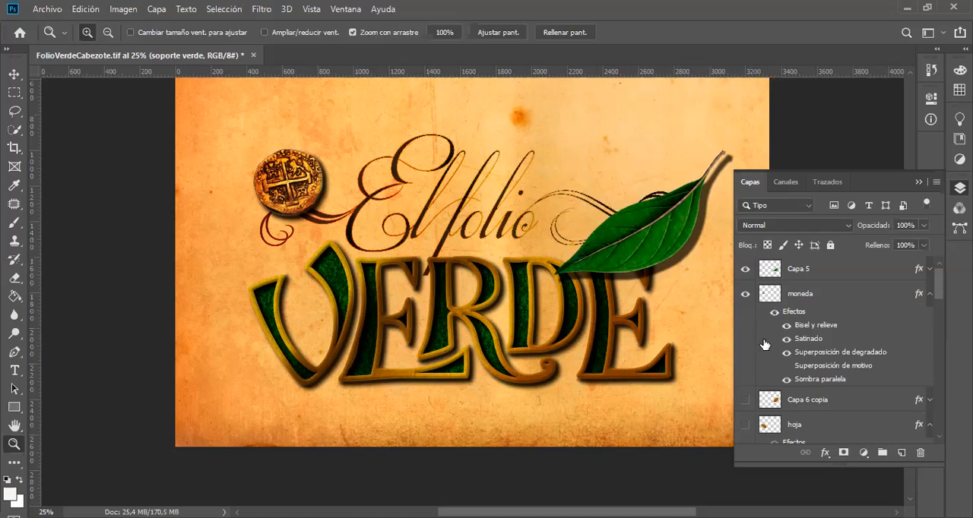
{"action": "left_click", "coordinate": [745, 425]}
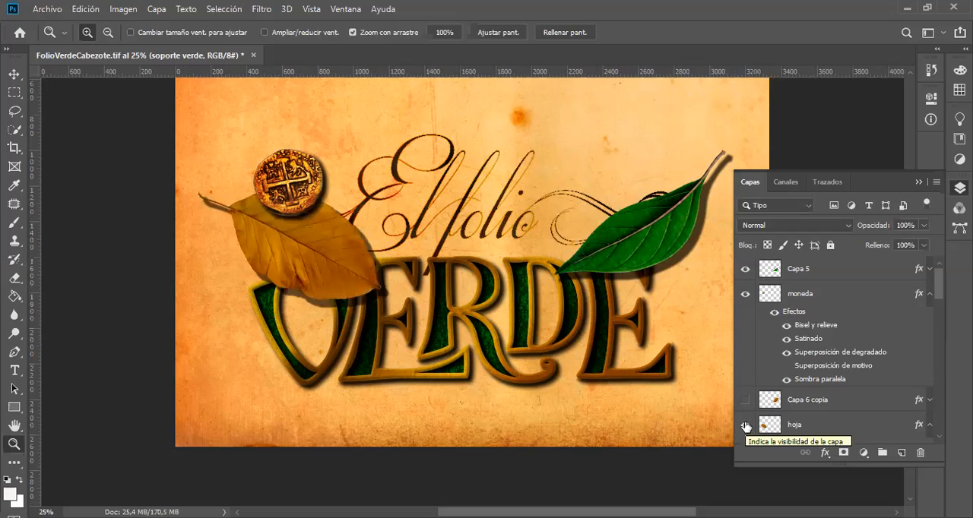
{"action": "left_click", "coordinate": [746, 425]}
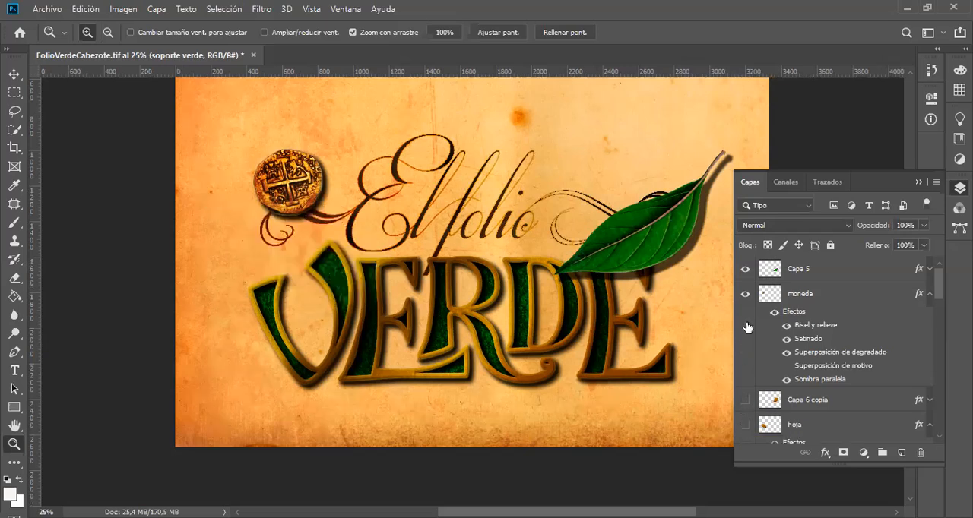
{"action": "left_click", "coordinate": [746, 270]}
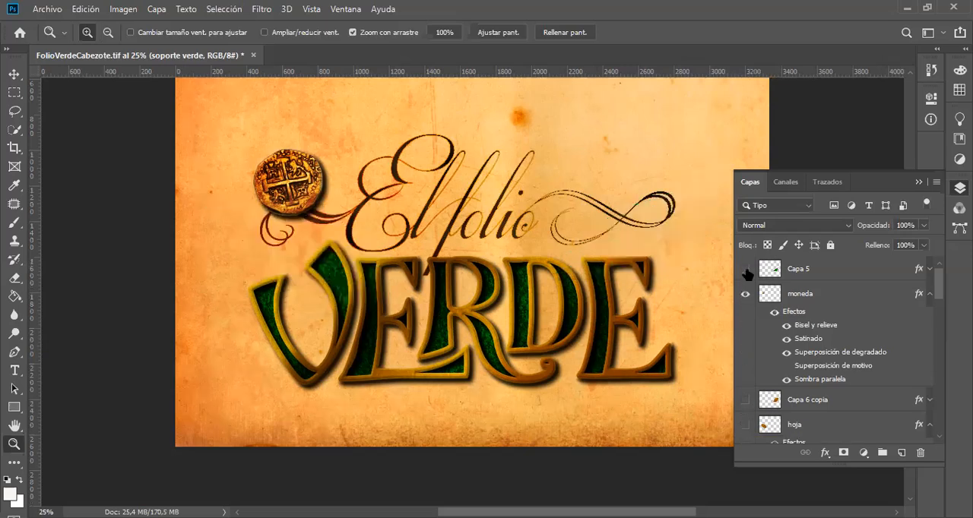
{"action": "left_click", "coordinate": [746, 270]}
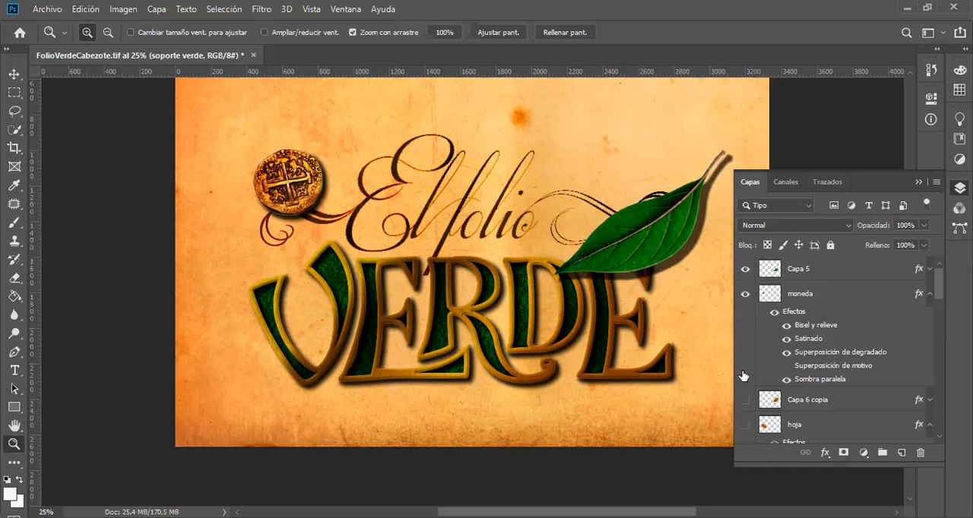
{"action": "left_click", "coordinate": [746, 270]}
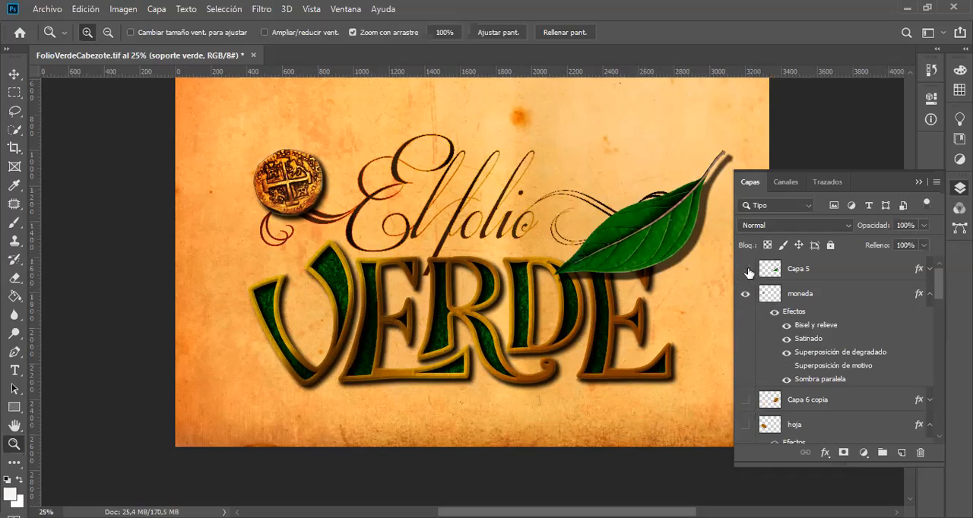
Step: Show hoja briefly beside the coin, collapse and re-expand its effects, and switch visibility from hoja to Capa 6 copia
{"action": "left_click", "coordinate": [745, 426]}
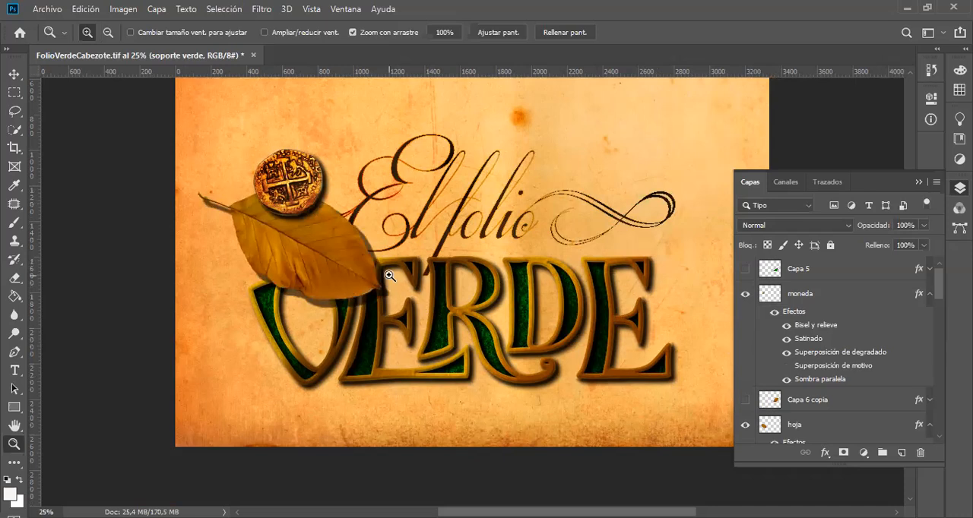
{"action": "left_click", "coordinate": [929, 425]}
{"action": "scroll", "coordinate": [842, 416], "scroll_direction": "down", "scroll_amount": 3}
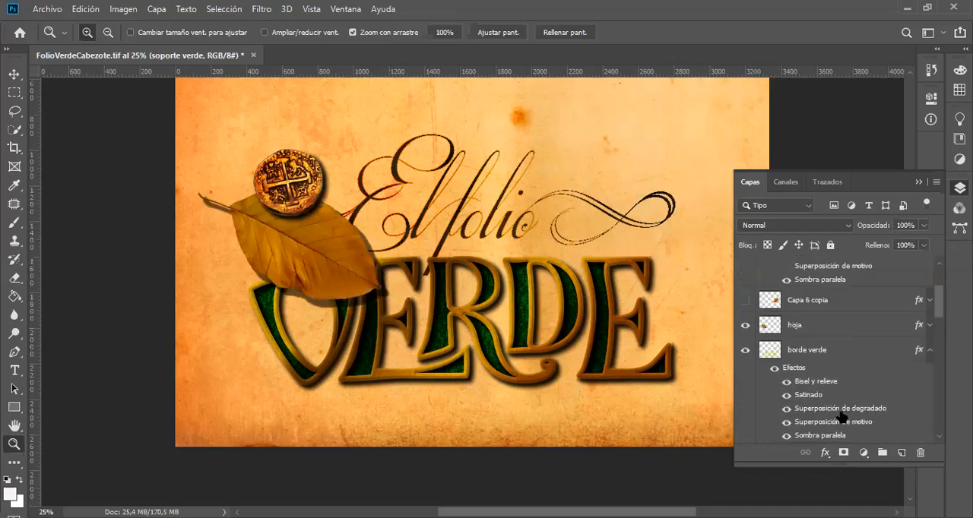
{"action": "left_click", "coordinate": [929, 327]}
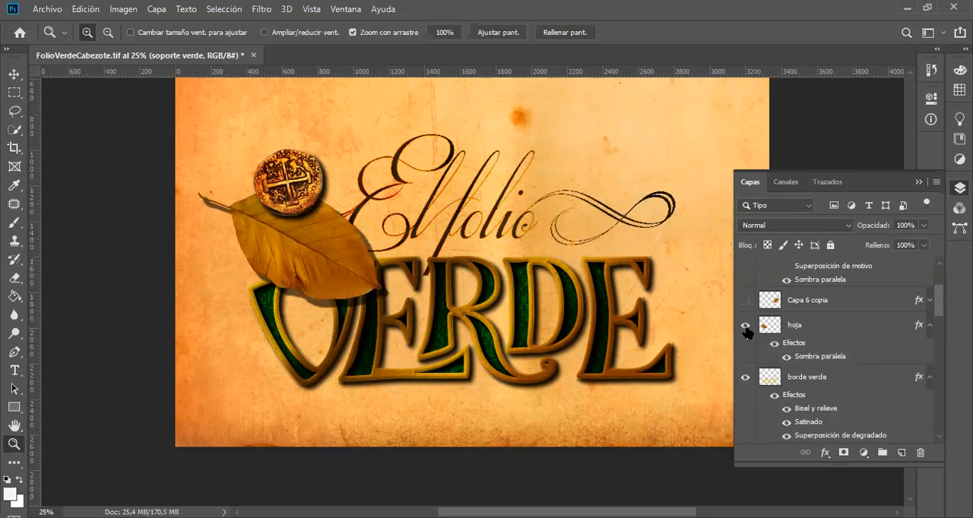
{"action": "left_click", "coordinate": [746, 329]}
{"action": "left_click", "coordinate": [746, 301]}
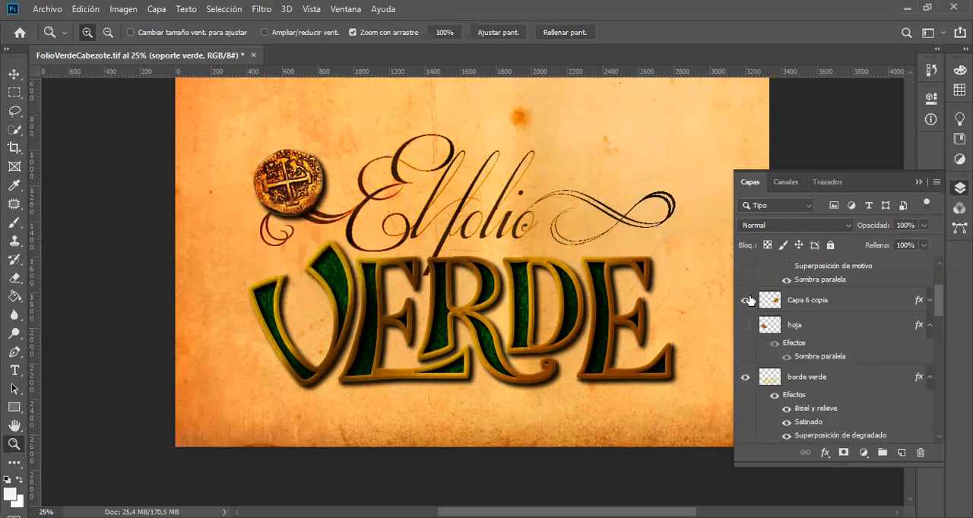
Step: Expand the effects of the Capa 6 copia leaf layer and add a Superposición de colores effect in its layer style
{"action": "left_click", "coordinate": [929, 302]}
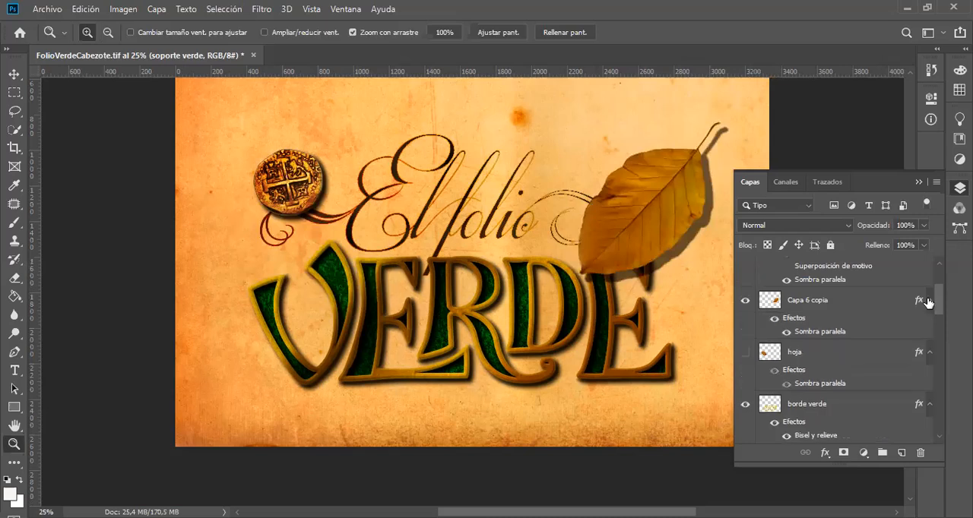
{"action": "left_click", "coordinate": [865, 300]}
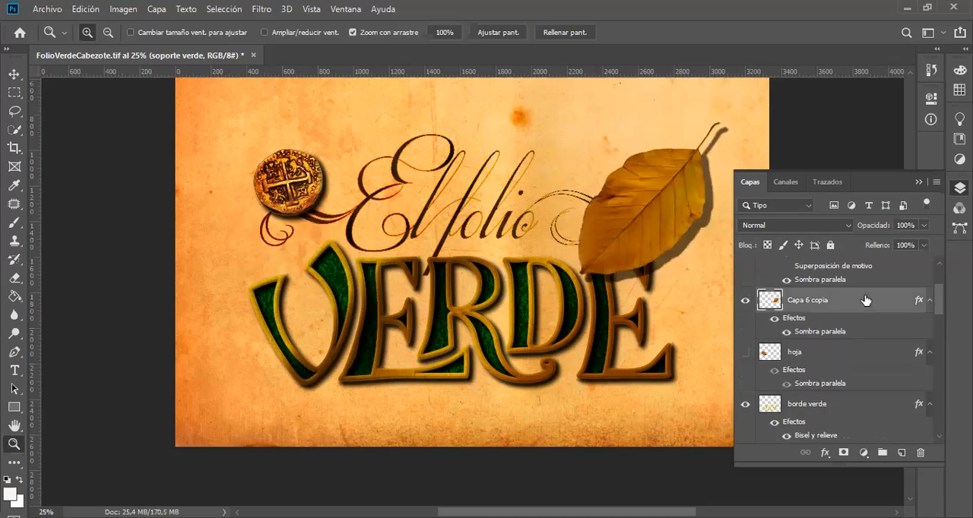
{"action": "key", "text": "h"}
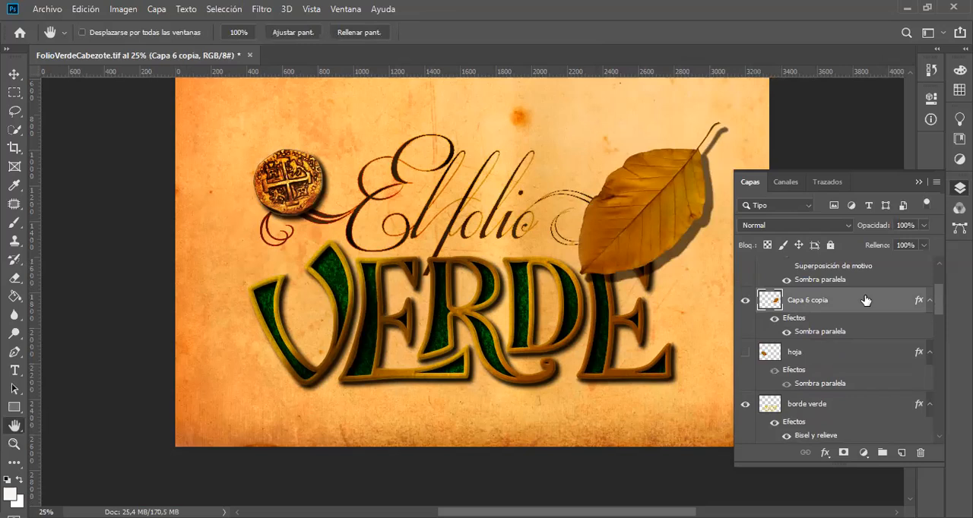
{"action": "double_click", "coordinate": [865, 301]}
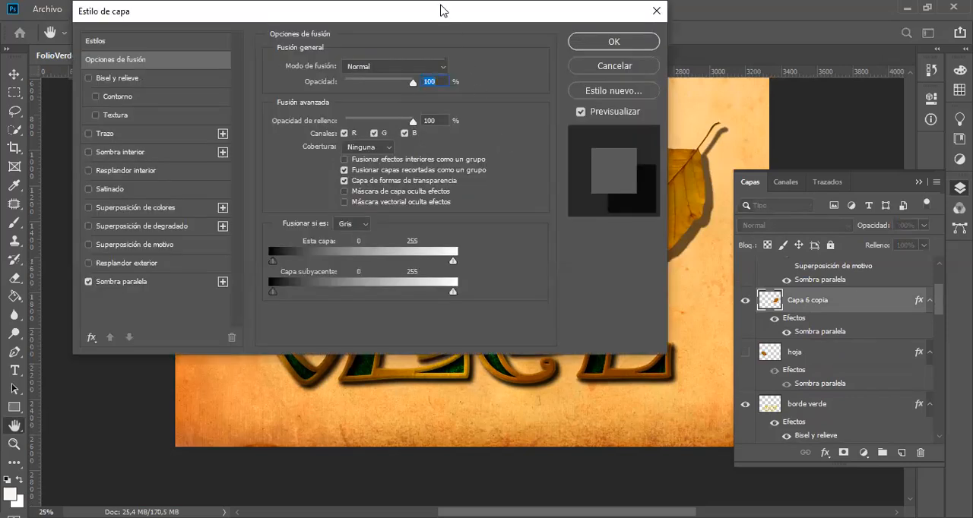
{"action": "left_click_drag", "start_coordinate": [440, 12], "coordinate": [408, 38]}
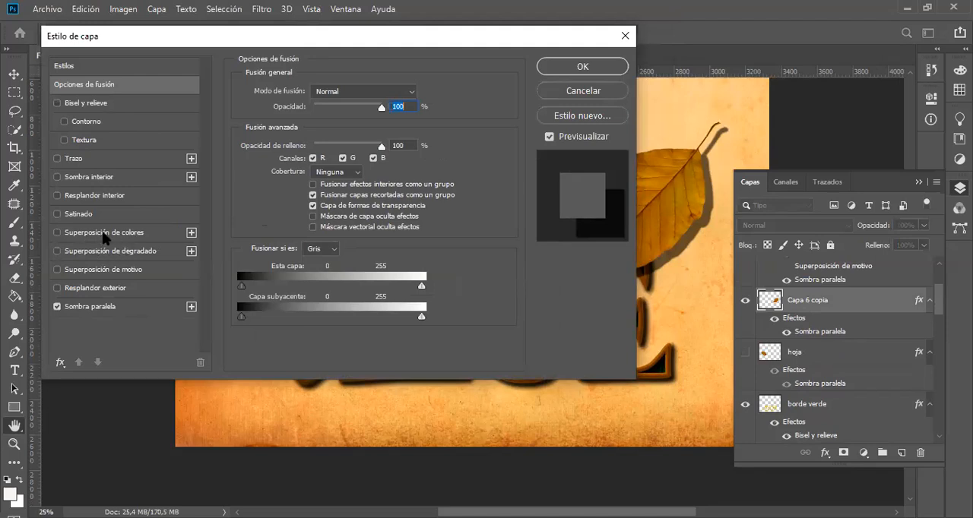
{"action": "left_click", "coordinate": [114, 233]}
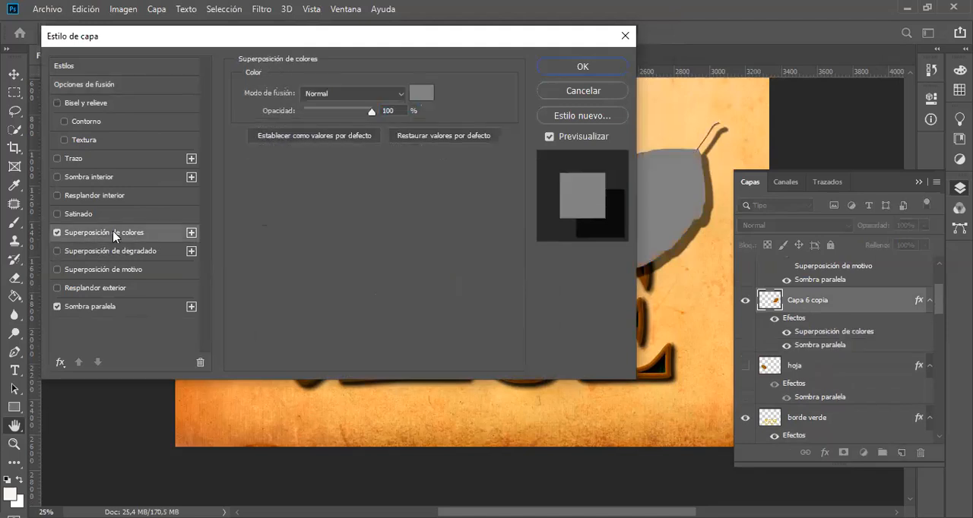
Step: Set the color overlay of the Capa 6 copia leaf to green 3e8c18
{"action": "left_click", "coordinate": [424, 95]}
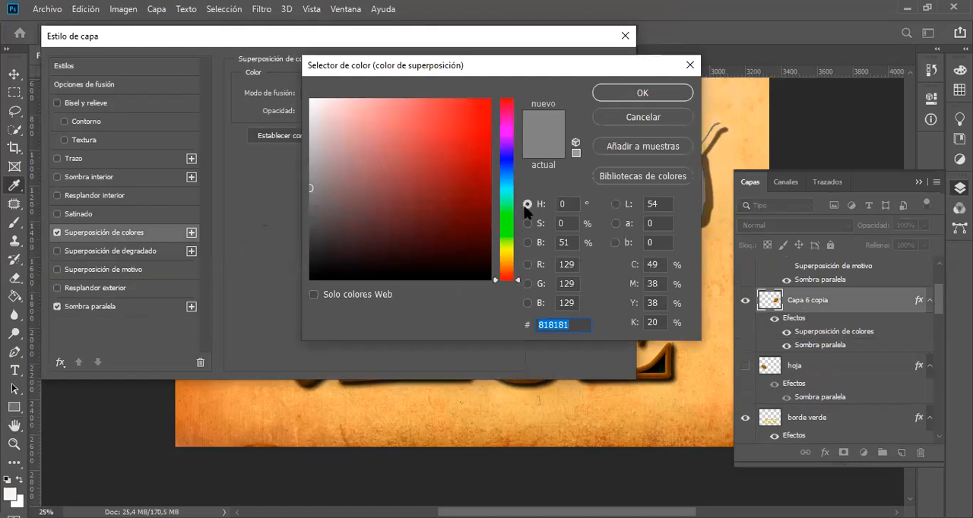
{"action": "left_click", "coordinate": [506, 221]}
{"action": "mouse_move", "coordinate": [507, 222]}
{"action": "left_mouse_down"}
{"action": "mouse_move", "coordinate": [507, 210]}
{"action": "mouse_move", "coordinate": [506, 230]}
{"action": "left_mouse_up"}
{"action": "mouse_move", "coordinate": [464, 176]}
{"action": "left_mouse_down"}
{"action": "mouse_move", "coordinate": [465, 191]}
{"action": "mouse_move", "coordinate": [459, 180]}
{"action": "left_mouse_up"}
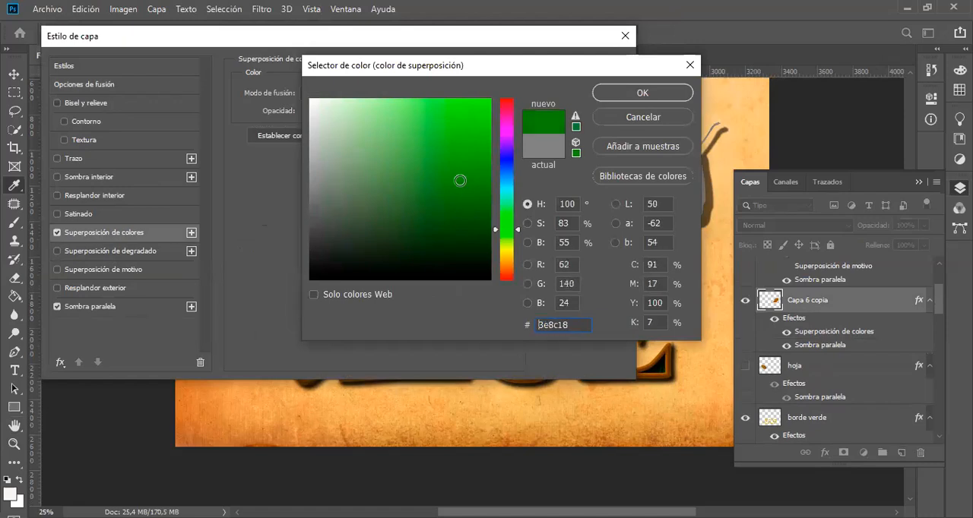
{"action": "left_click", "coordinate": [636, 94]}
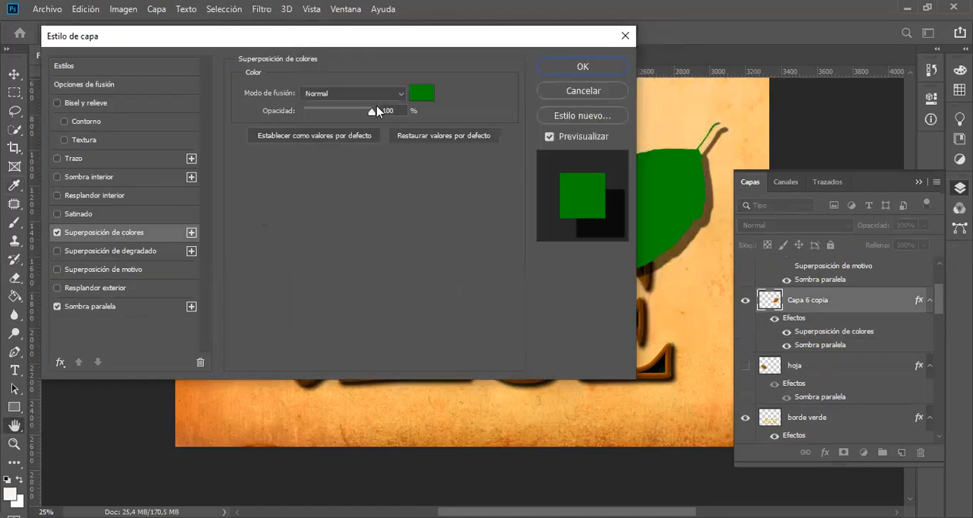
Step: Try Luz suave on the green overlay, settle on Multiplicar as its blend mode, and apply the layer style
{"action": "left_click", "coordinate": [400, 95]}
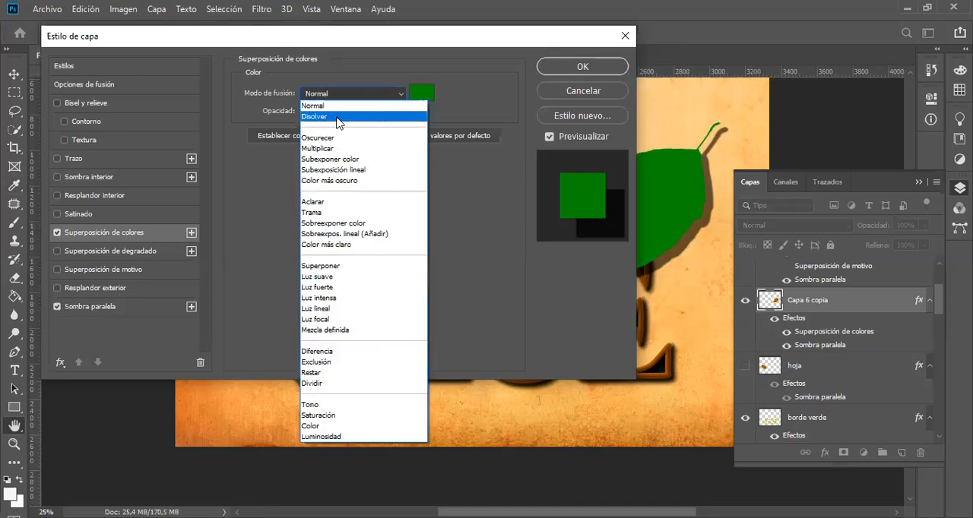
{"action": "left_click", "coordinate": [339, 277]}
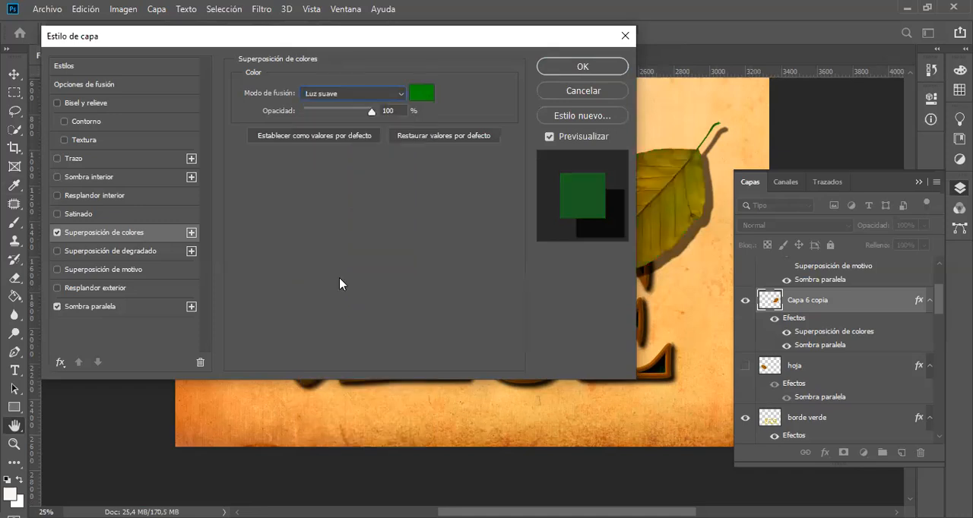
{"action": "left_click", "coordinate": [400, 97]}
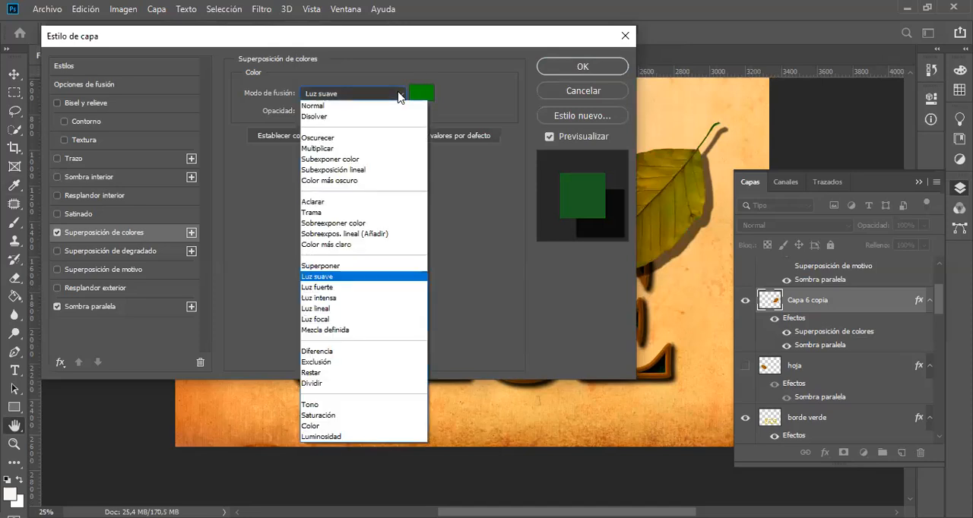
{"action": "left_click", "coordinate": [327, 148]}
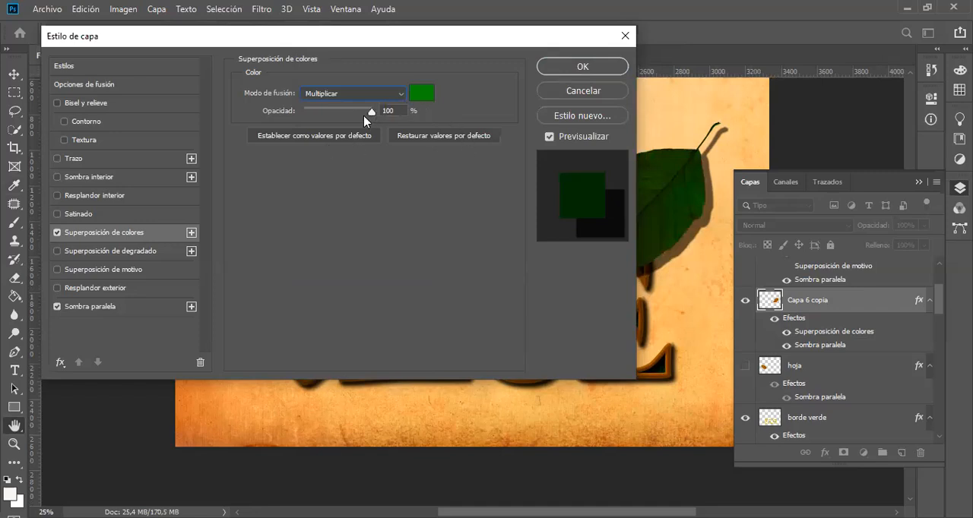
{"action": "left_click_drag", "start_coordinate": [372, 112], "coordinate": [389, 120]}
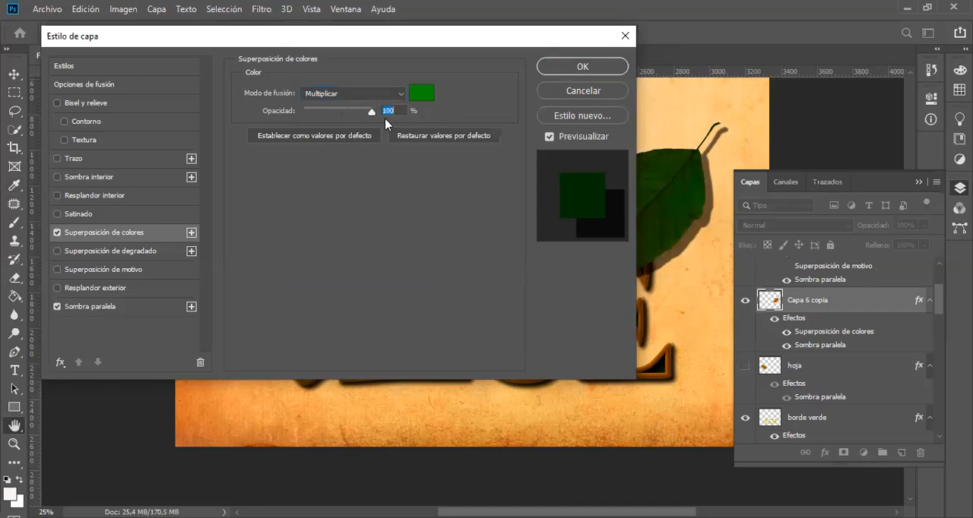
{"action": "left_click", "coordinate": [582, 66]}
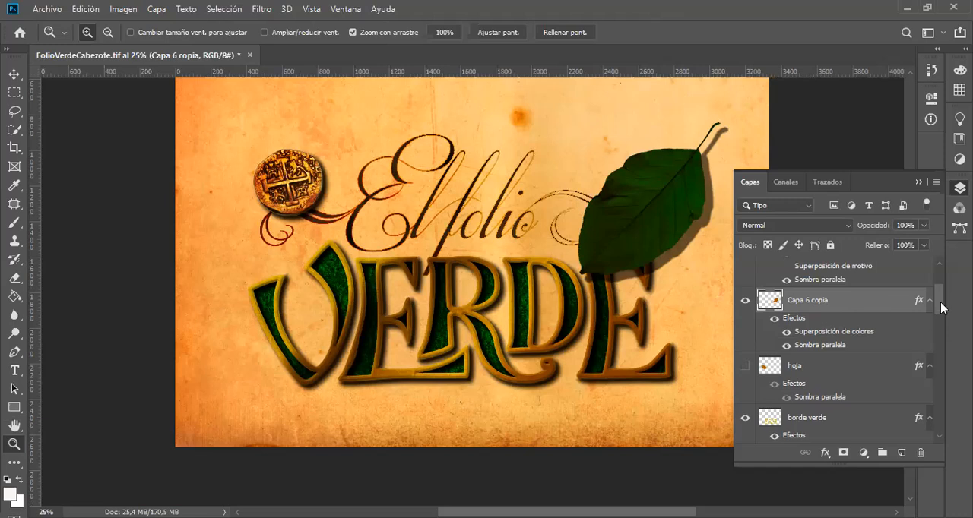
Step: Show the green leaf of Capa 5 briefly to compare it with the recolored leaf, leaving Capa 5 hidden
{"action": "left_click_drag", "start_coordinate": [940, 302], "coordinate": [943, 279]}
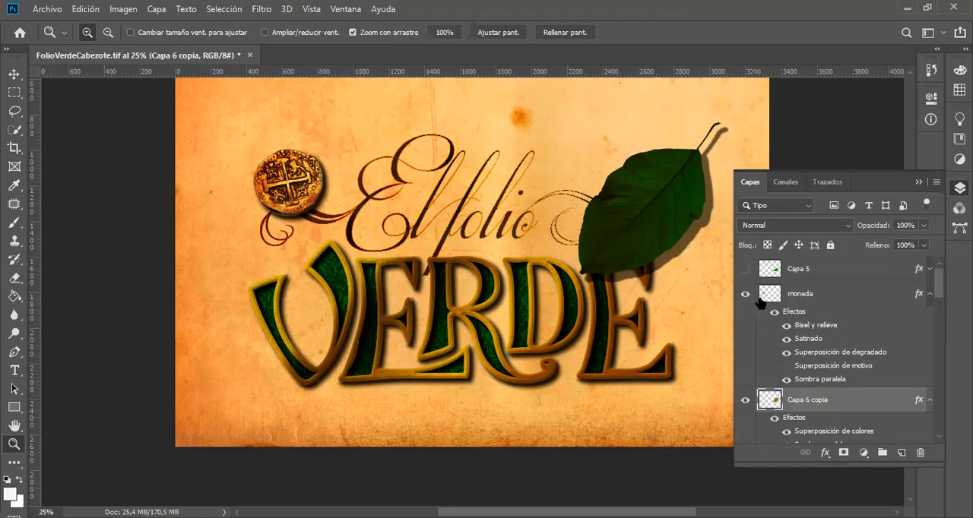
{"action": "left_click", "coordinate": [745, 270]}
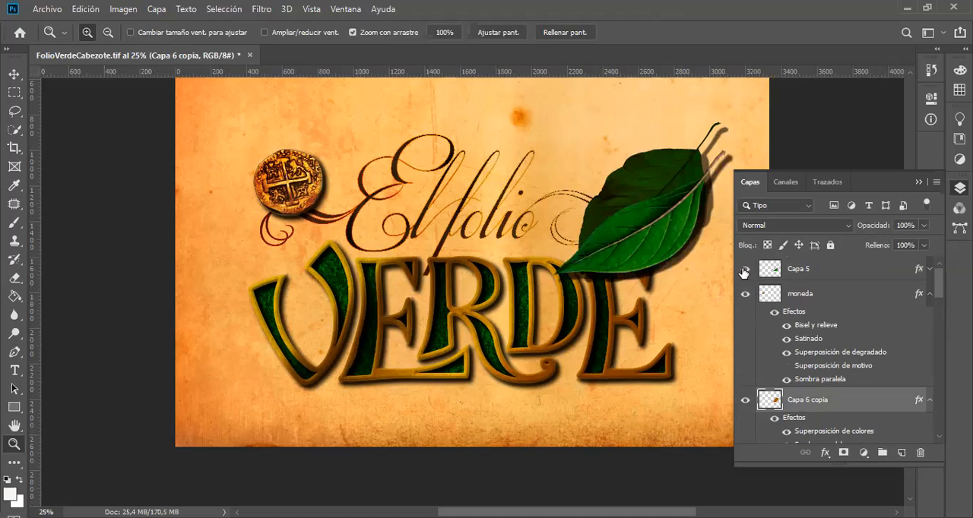
{"action": "left_click", "coordinate": [745, 270]}
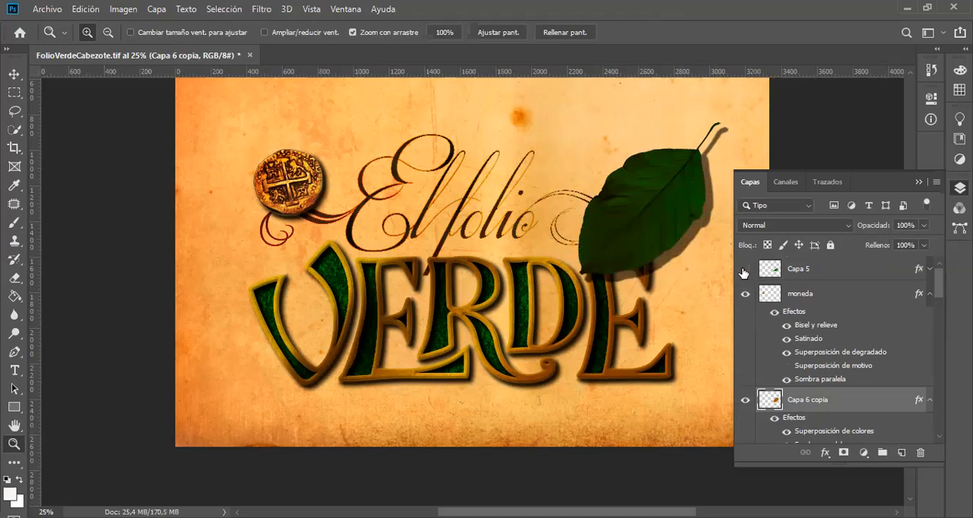
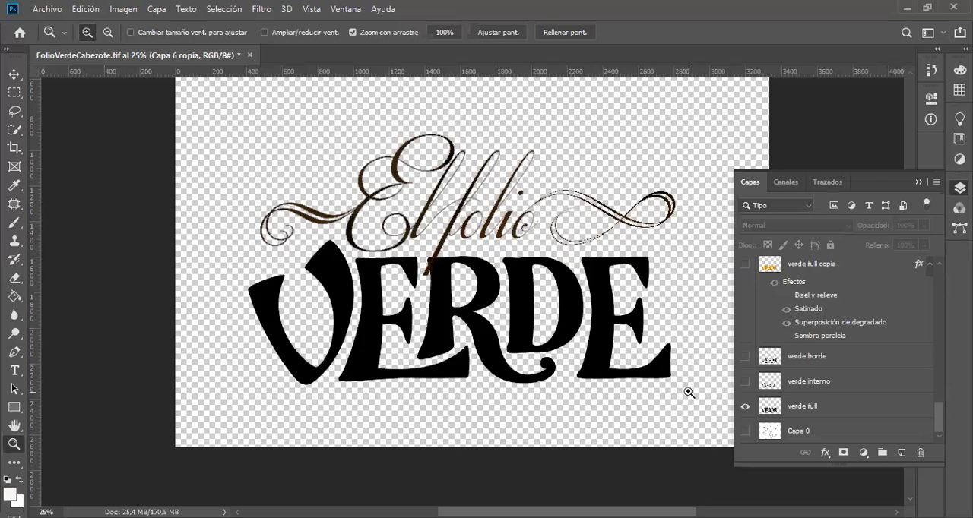
Step: Compare the verde borde outline with the solid verde full lettering, leaving both layers visible
{"action": "left_click", "coordinate": [745, 357]}
{"action": "left_click", "coordinate": [745, 407]}
{"action": "left_click", "coordinate": [745, 408]}
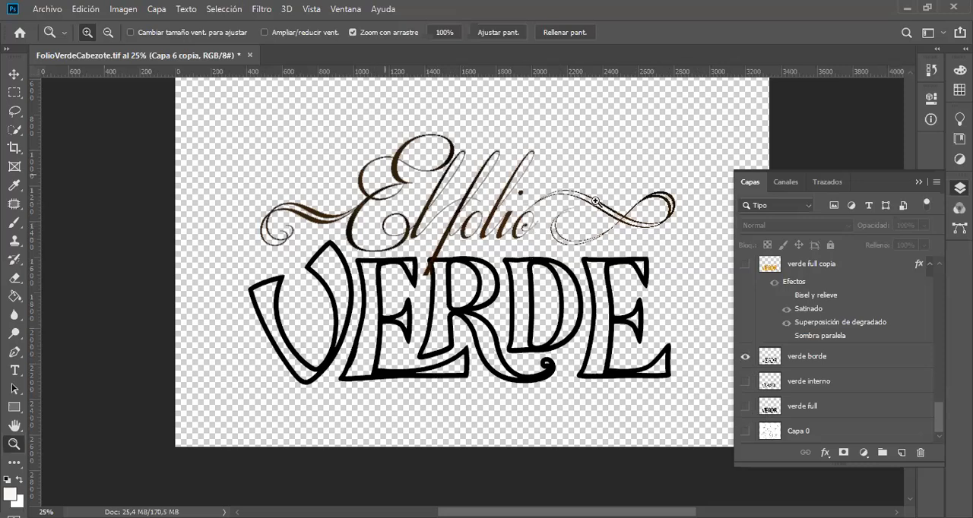
{"action": "left_click", "coordinate": [746, 407]}
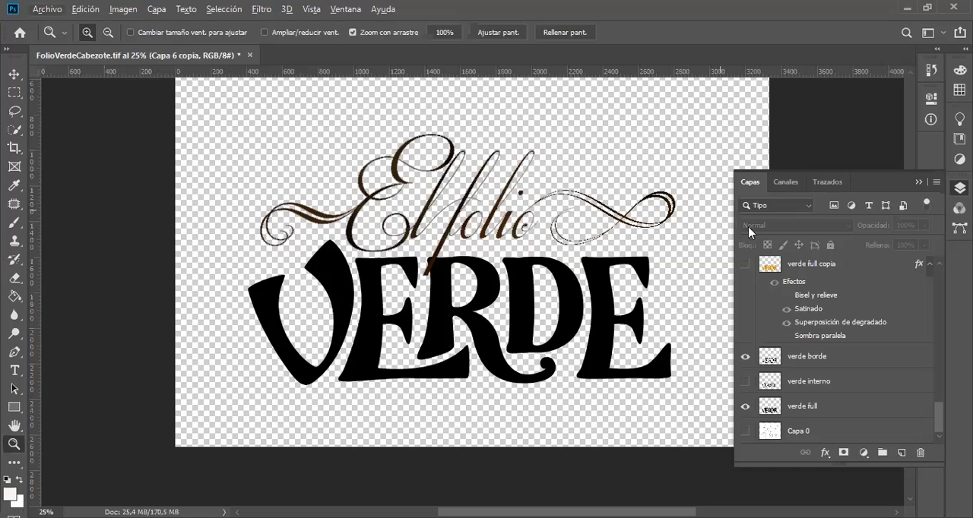
Step: Switch to the TakyonLett.ai document in Illustrator and hide the Capa 12 layer with the black line shading
{"action": "key", "text": "alt"}
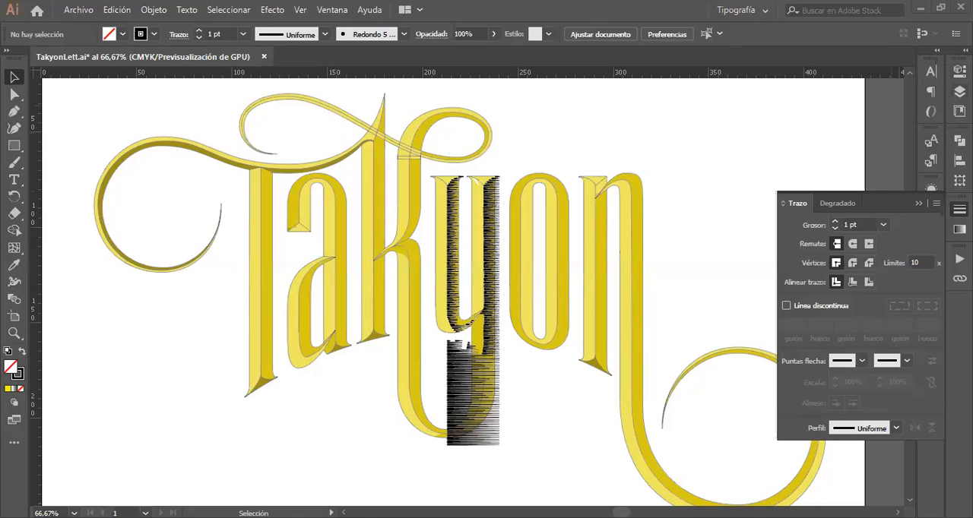
{"action": "left_click", "coordinate": [959, 90]}
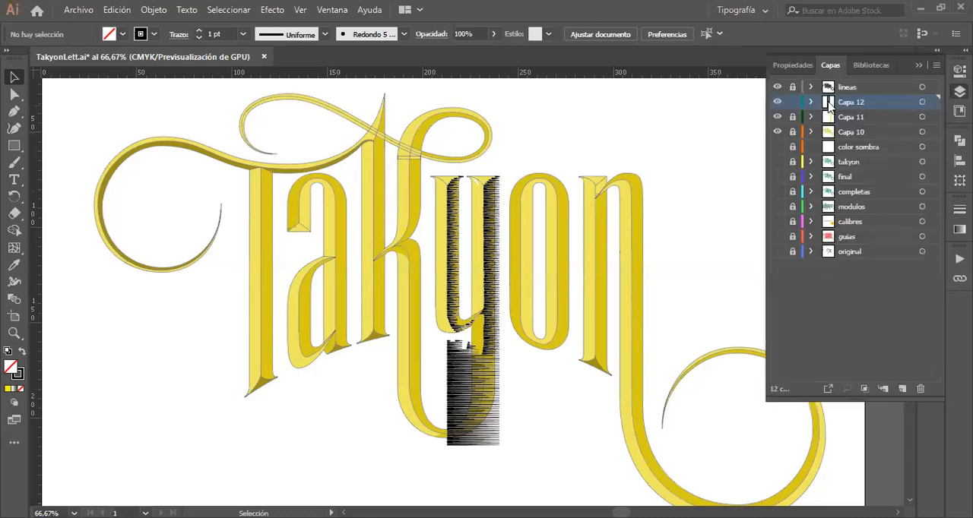
{"action": "left_click", "coordinate": [777, 102]}
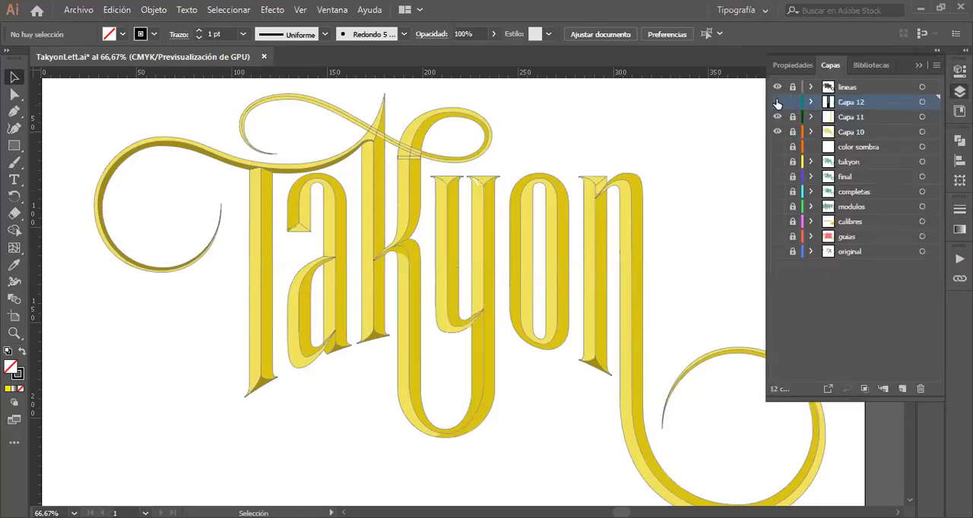
Step: Unlock the lineas layer, select all its lettering outlines, and try stroke weights of 1 pt and 2 pt
{"action": "left_click", "coordinate": [872, 86]}
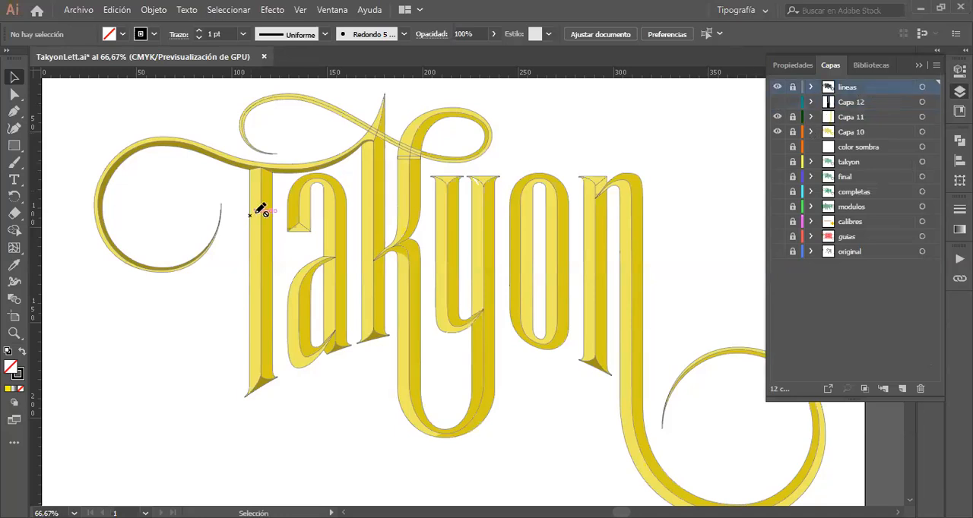
{"action": "left_click", "coordinate": [792, 87]}
{"action": "left_click_drag", "start_coordinate": [116, 87], "coordinate": [749, 477]}
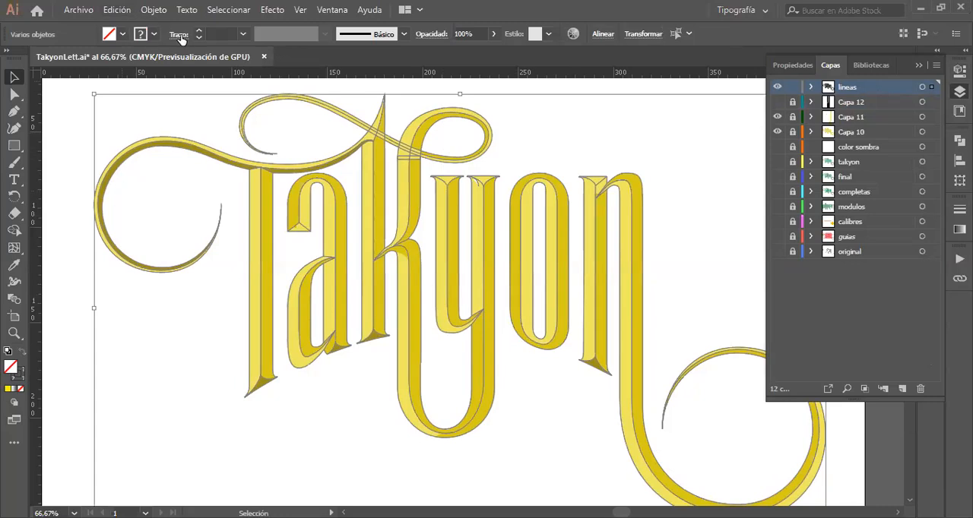
{"action": "left_click", "coordinate": [242, 34]}
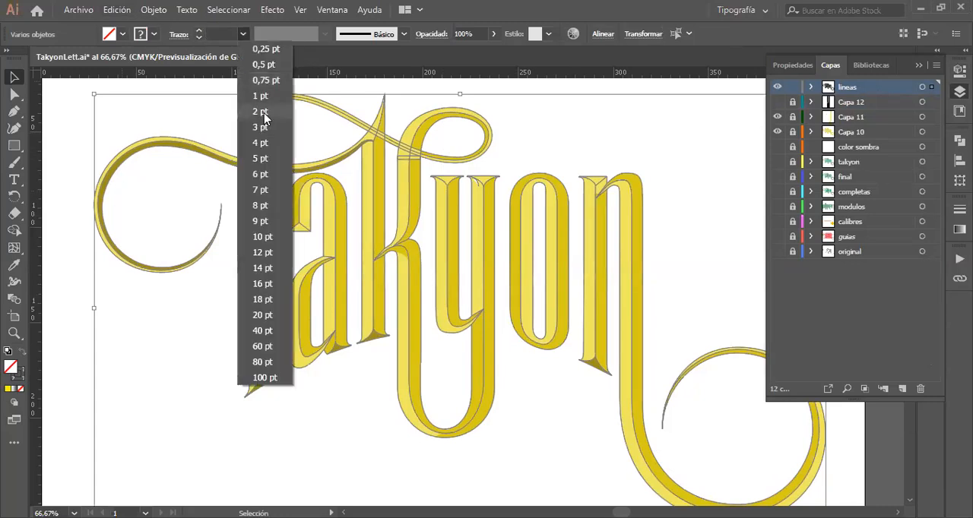
{"action": "left_click", "coordinate": [261, 97]}
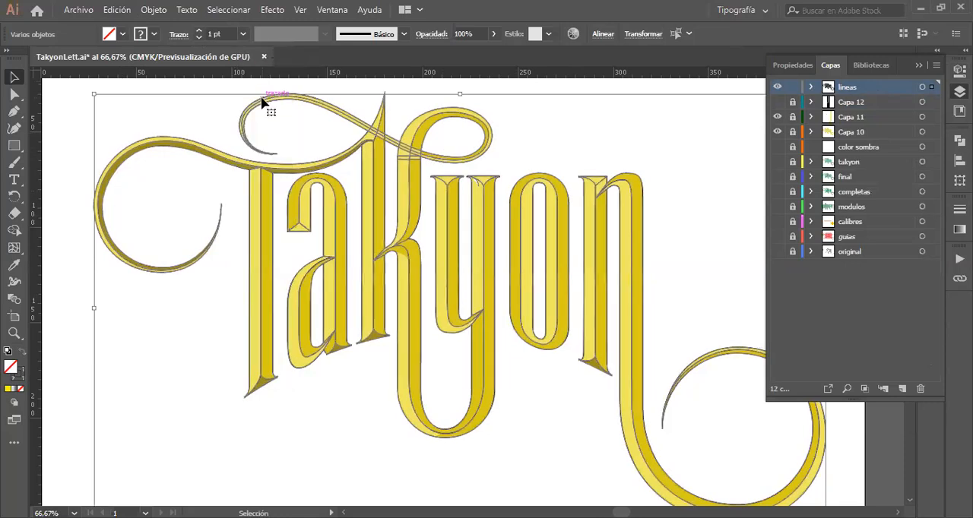
{"action": "left_click", "coordinate": [243, 35]}
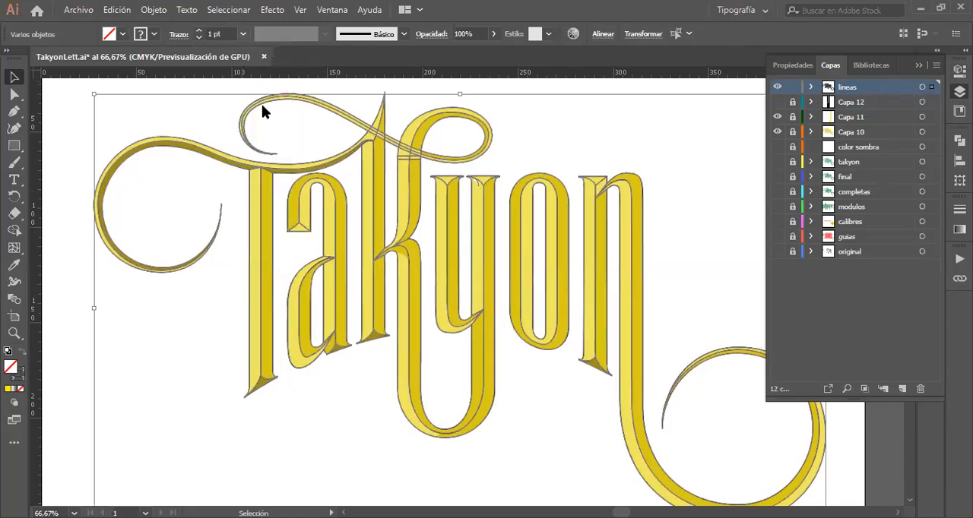
{"action": "left_click", "coordinate": [261, 112]}
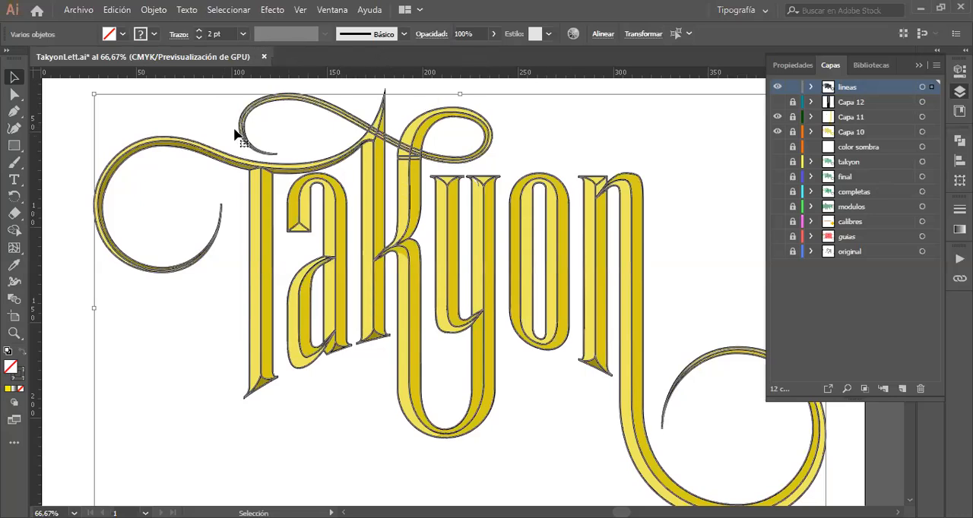
{"action": "left_click", "coordinate": [73, 131]}
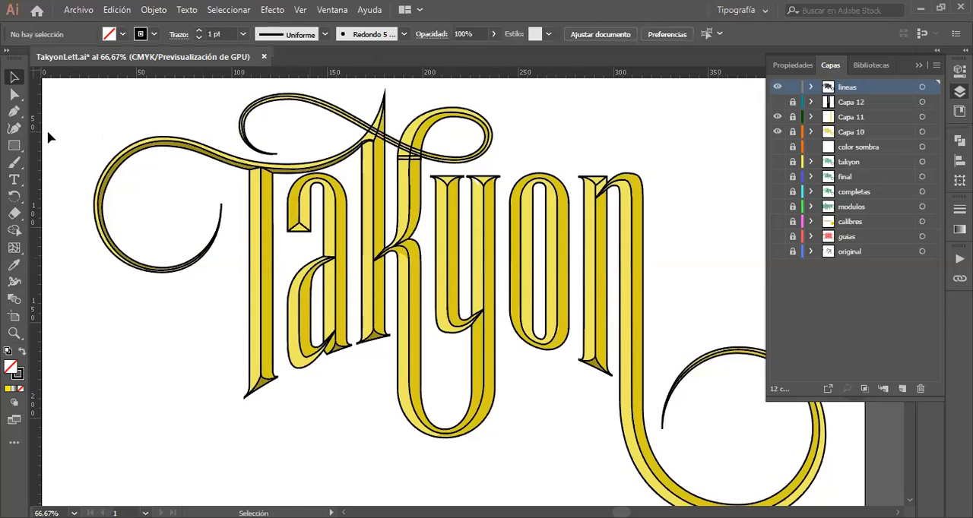
Step: Undo the stroke weight changes on the Takyon outlines and leave them deselected
{"action": "key", "text": "ctrl+a"}
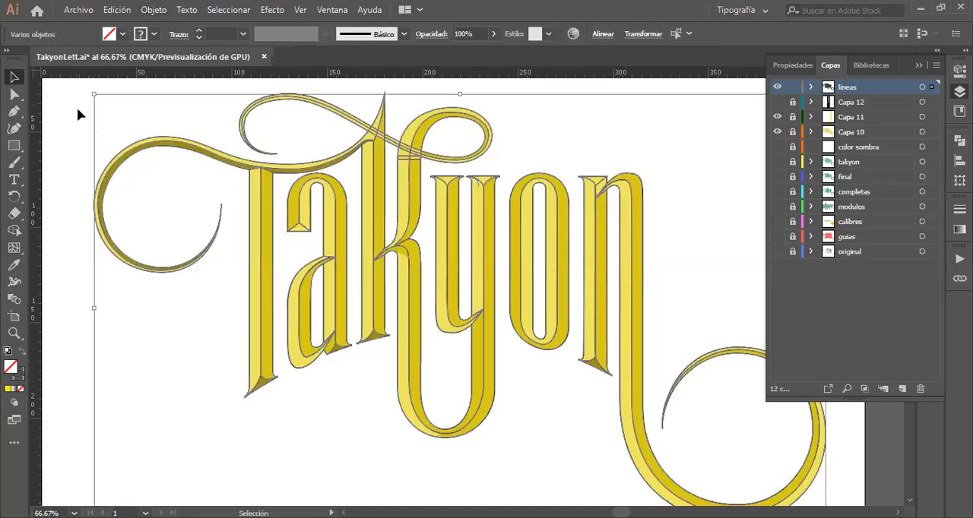
{"action": "left_click", "coordinate": [61, 127]}
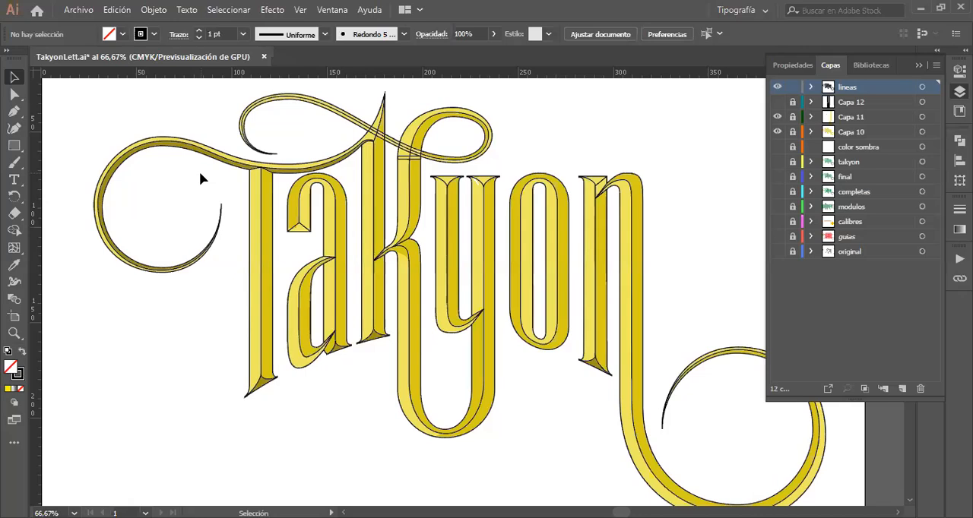
{"action": "key", "text": "a"}
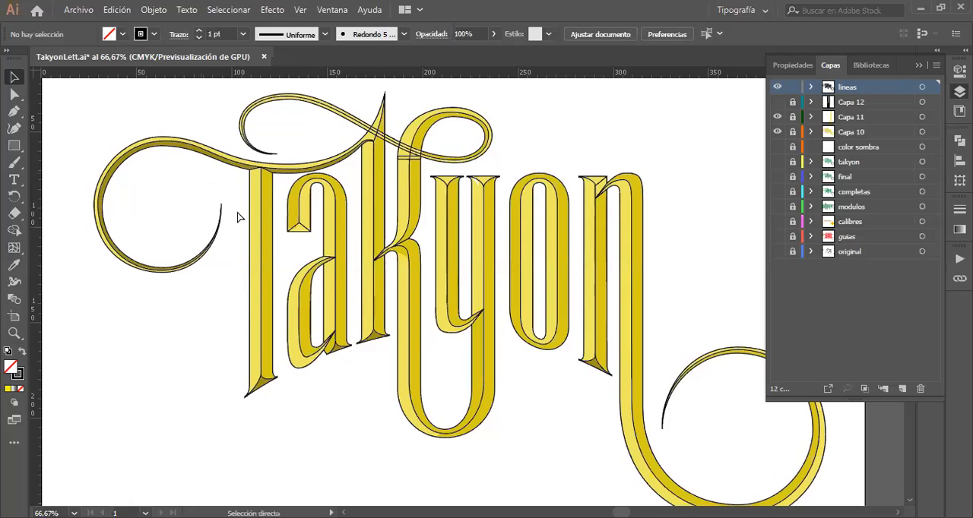
{"action": "key", "text": "ctrl+a"}
{"action": "key", "text": "v"}
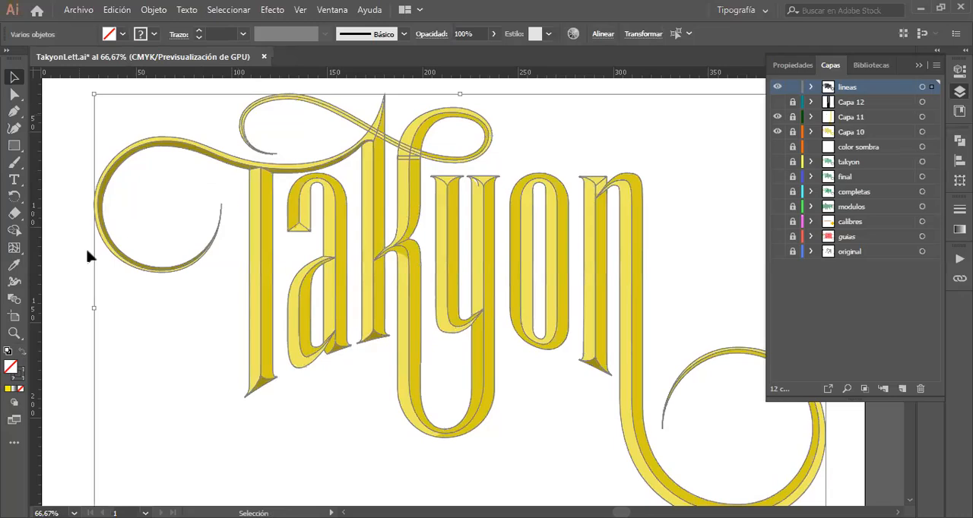
{"action": "left_click", "coordinate": [78, 271]}
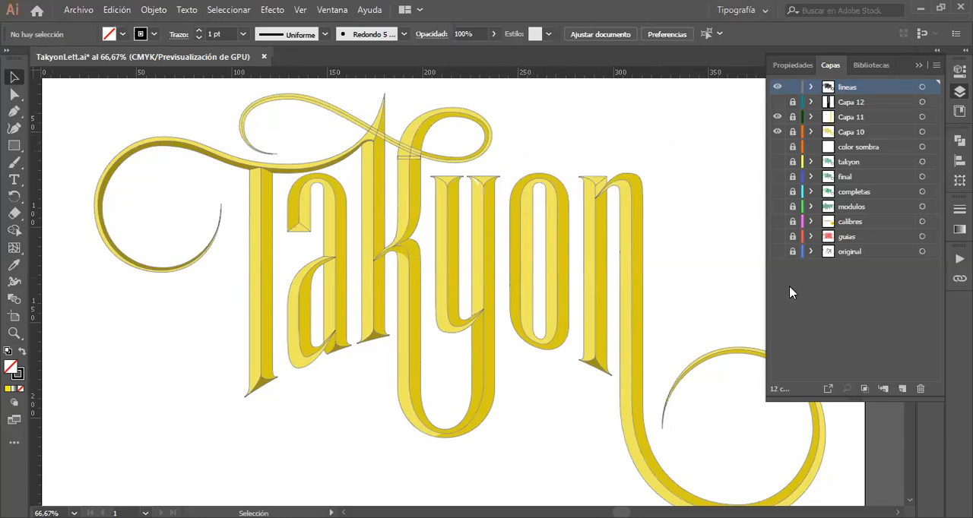
Step: Hide the Capa 11, Capa 10 and lineas layers, and show the green lettering of the completas layer
{"action": "left_click", "coordinate": [777, 118]}
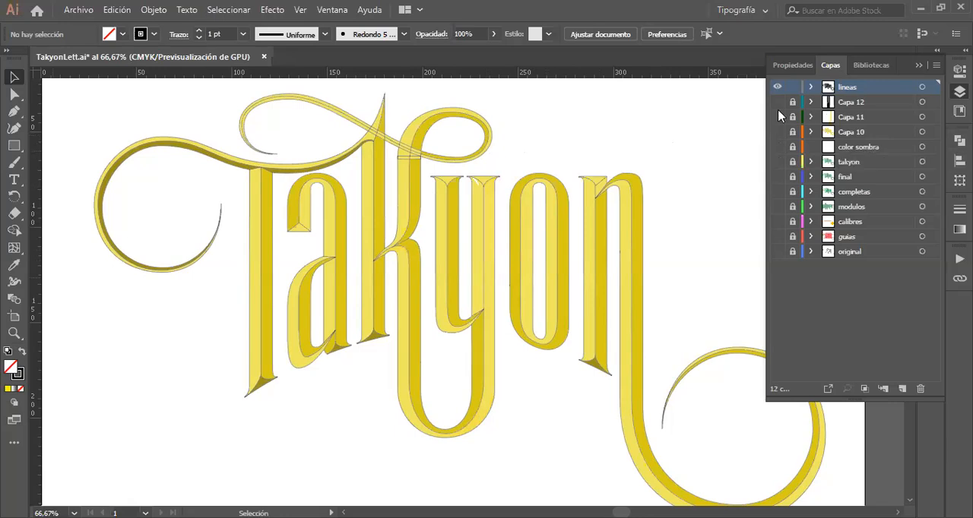
{"action": "left_click", "coordinate": [777, 133]}
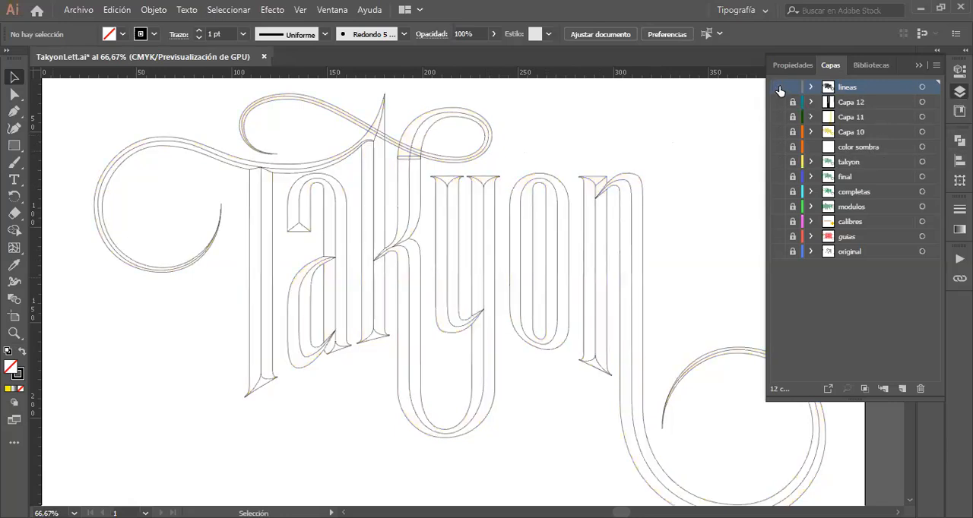
{"action": "left_click", "coordinate": [778, 88]}
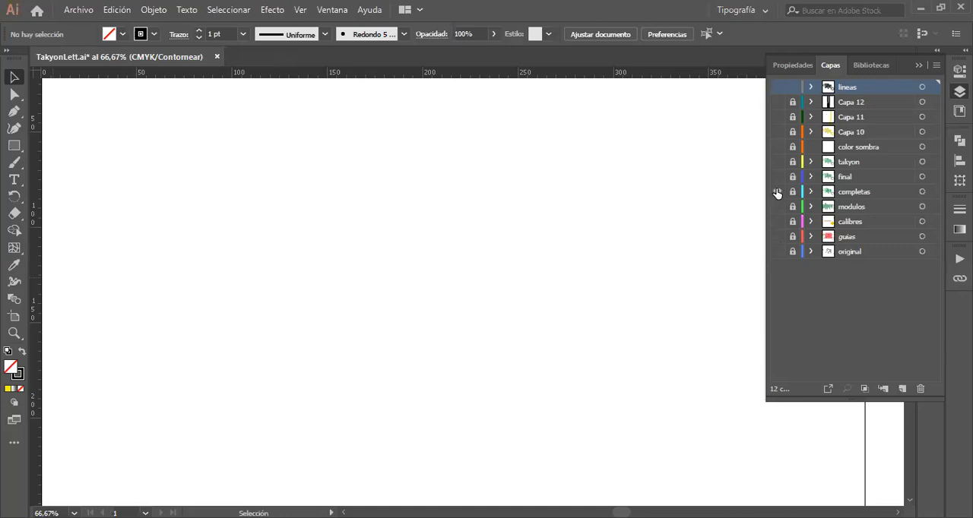
{"action": "key", "text": "ctrl+y"}
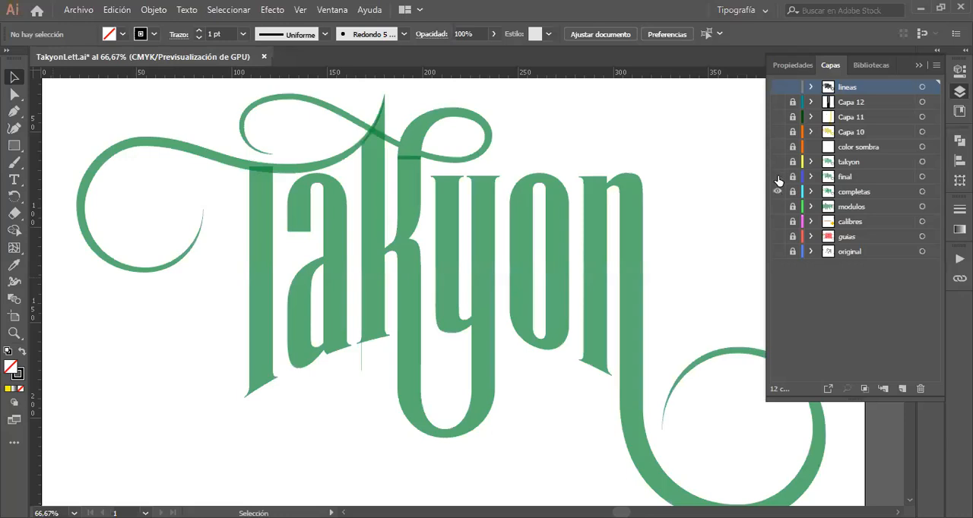
Step: Show the final layer in place of completas and fit the whole artboard in view
{"action": "left_click", "coordinate": [777, 177]}
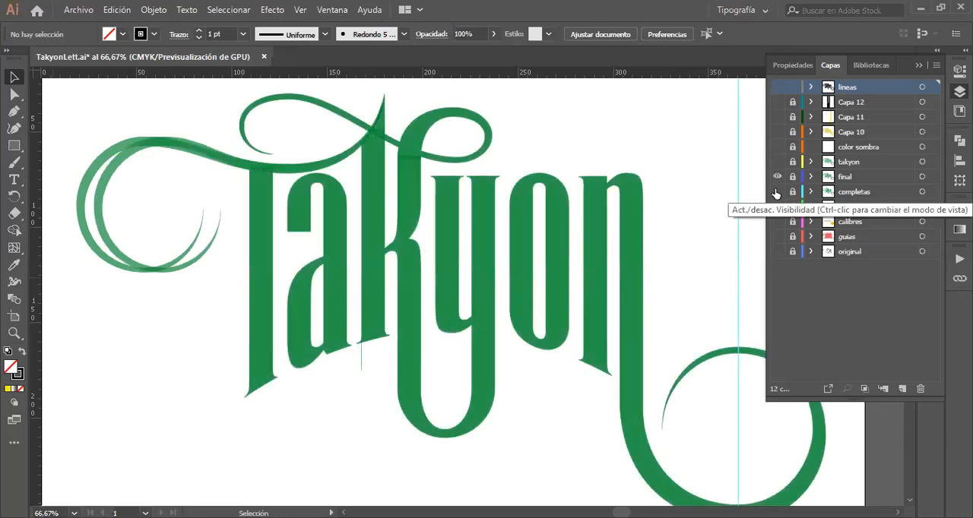
{"action": "left_click", "coordinate": [776, 192]}
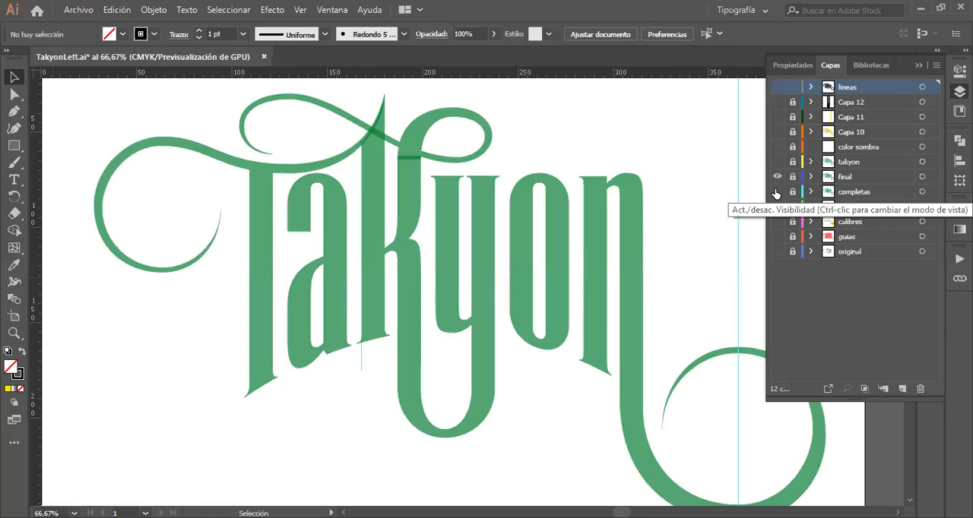
{"action": "key", "text": "ctrl+1"}
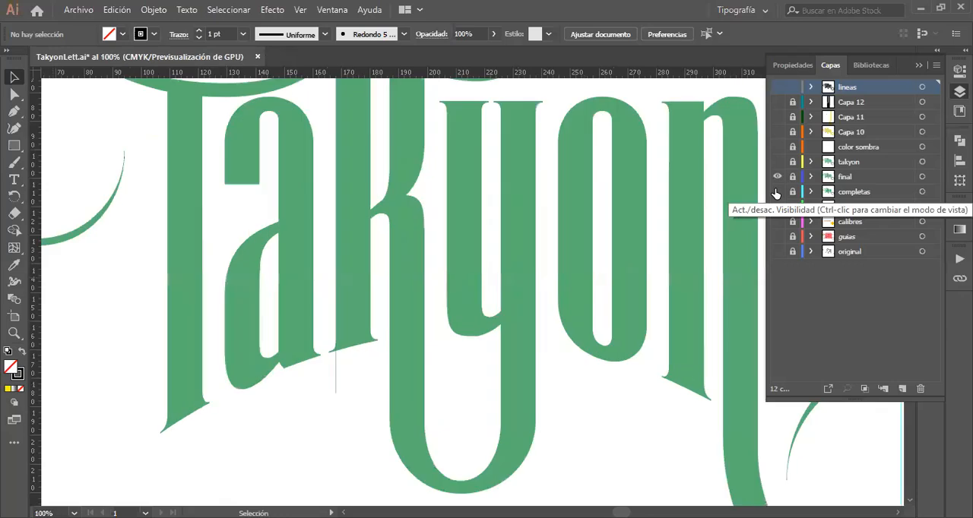
{"action": "key", "text": "ctrl+0"}
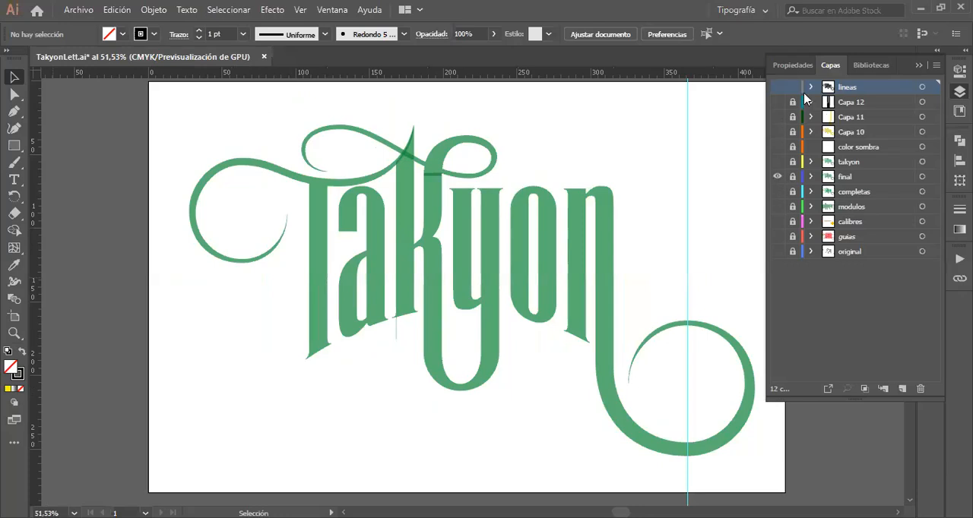
Step: Check the color sombra layer briefly, then show the takyon layer in place of final
{"action": "left_click", "coordinate": [776, 147]}
{"action": "left_click", "coordinate": [777, 147]}
{"action": "left_click", "coordinate": [777, 162]}
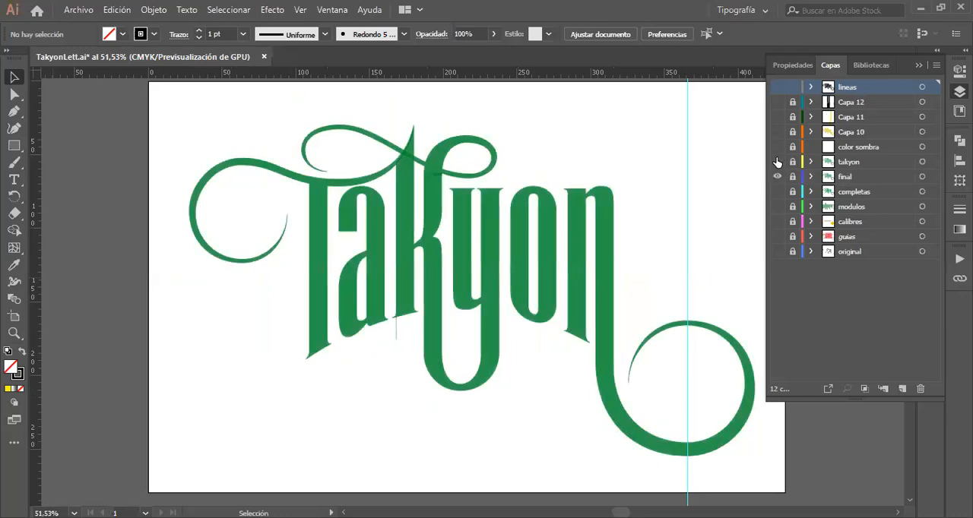
{"action": "left_click", "coordinate": [777, 162]}
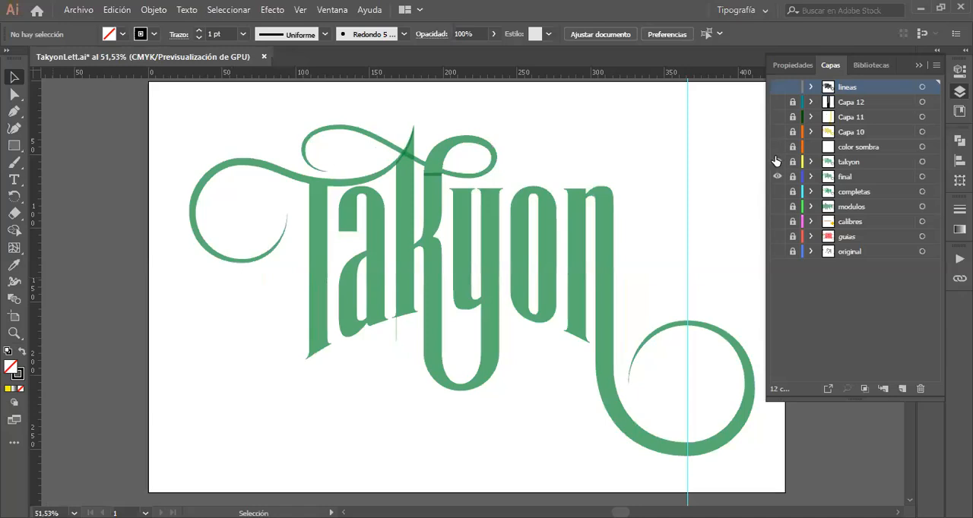
{"action": "left_click", "coordinate": [777, 162]}
{"action": "left_click", "coordinate": [777, 176]}
Step: Preview the yellow shading of Capa 11 and Capa 10 over the green lettering, leaving both layers hidden
{"action": "left_click", "coordinate": [776, 118]}
{"action": "left_click", "coordinate": [776, 118]}
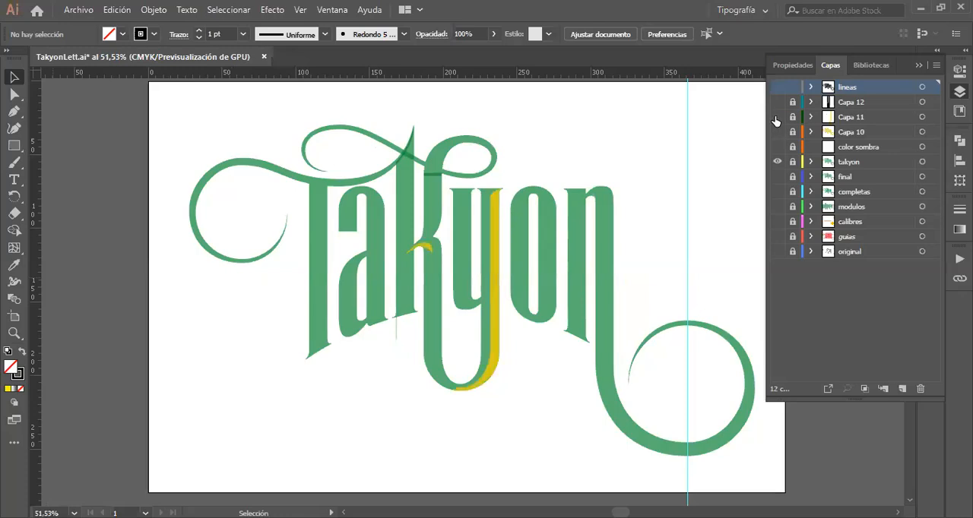
{"action": "left_click", "coordinate": [777, 132]}
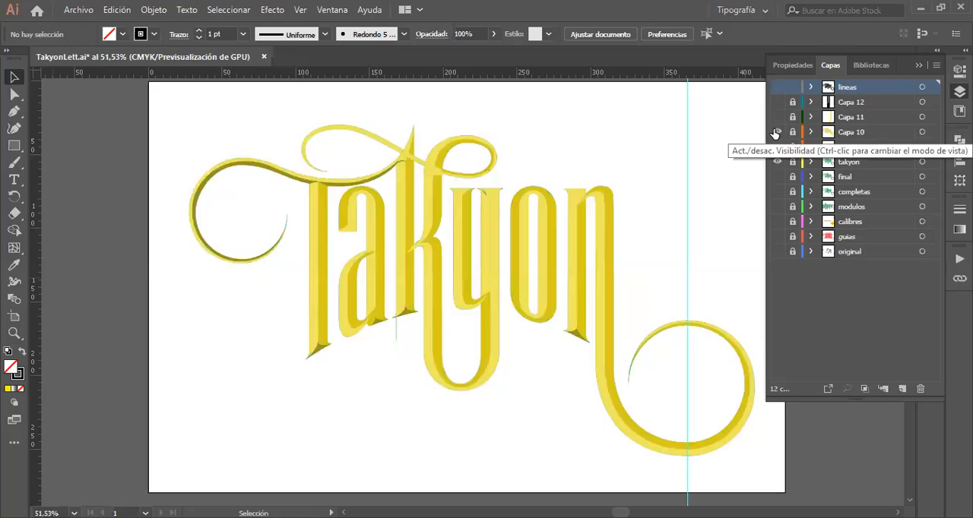
{"action": "left_click", "coordinate": [776, 132]}
Step: Show and unlock the lineas layer, and set the stroke weight of all its outlines to 2 pt
{"action": "left_click", "coordinate": [776, 86]}
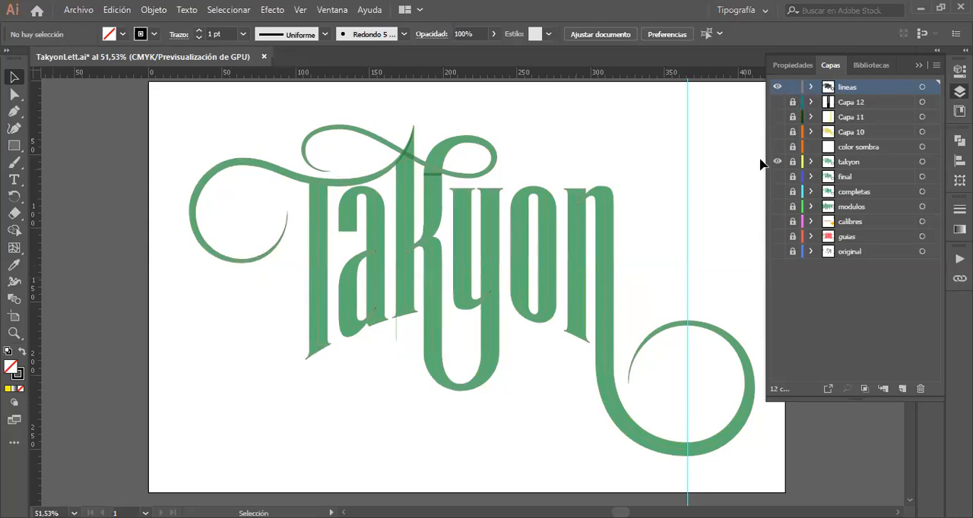
{"action": "left_click", "coordinate": [792, 88]}
{"action": "left_click_drag", "start_coordinate": [190, 109], "coordinate": [745, 460]}
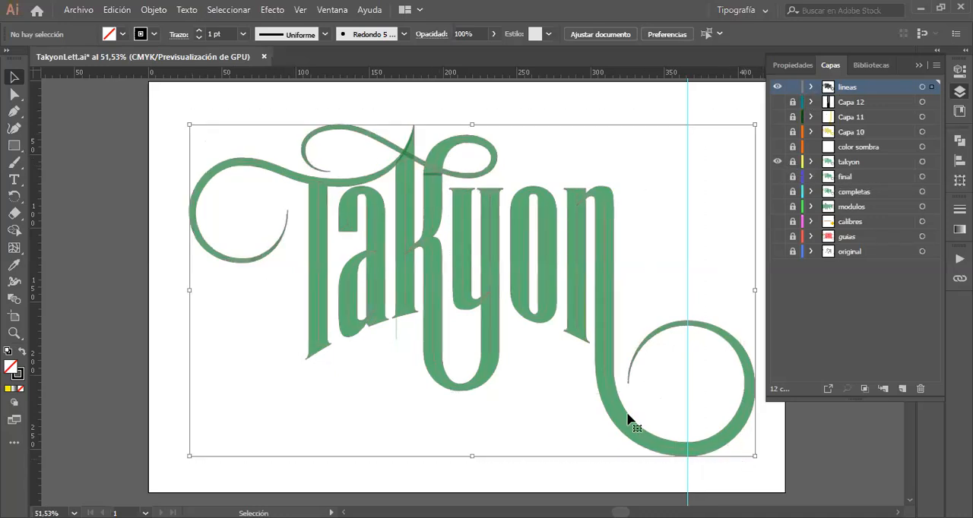
{"action": "left_click", "coordinate": [243, 34]}
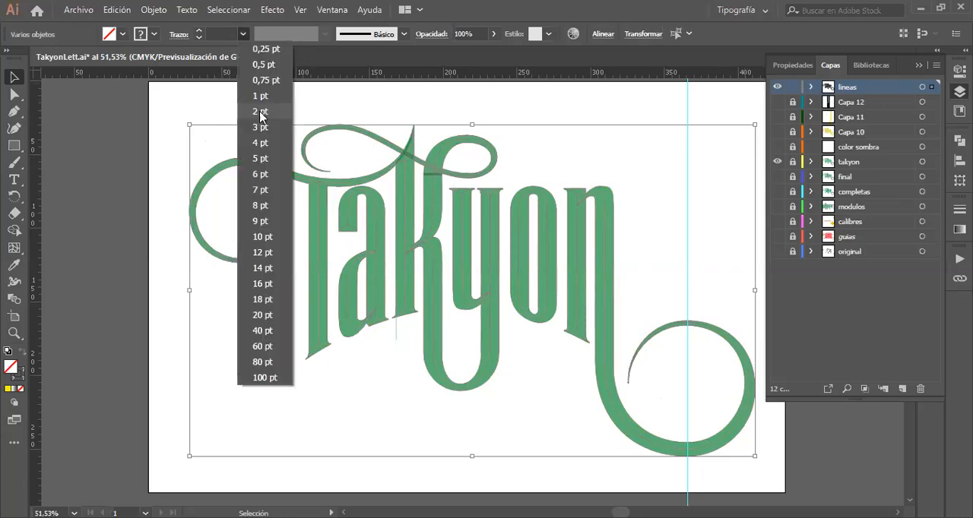
{"action": "left_click", "coordinate": [260, 112]}
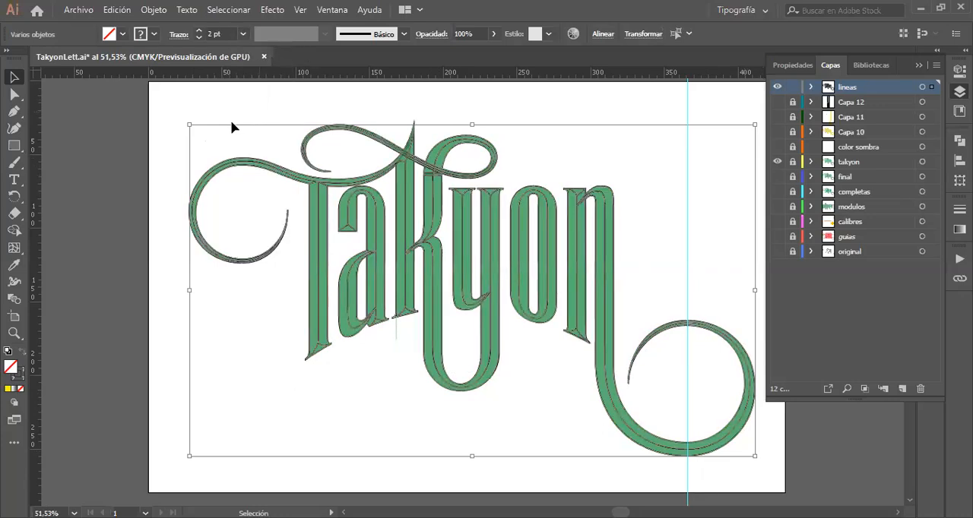
{"action": "left_click", "coordinate": [173, 114]}
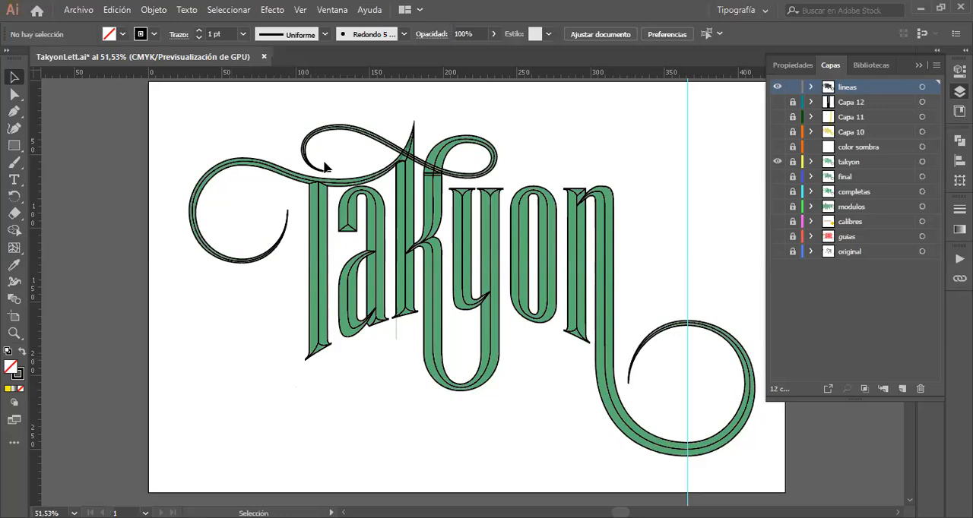
Step: Hide the lineas layer, unlock the takyon layer, and fill all of its lettering with black
{"action": "left_click", "coordinate": [778, 88]}
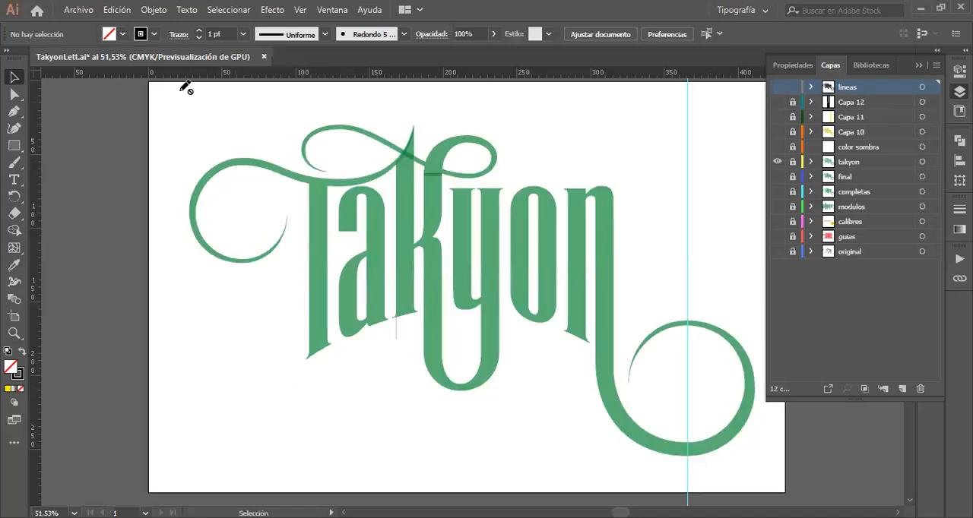
{"action": "left_click", "coordinate": [792, 163]}
{"action": "left_click_drag", "start_coordinate": [206, 108], "coordinate": [755, 471]}
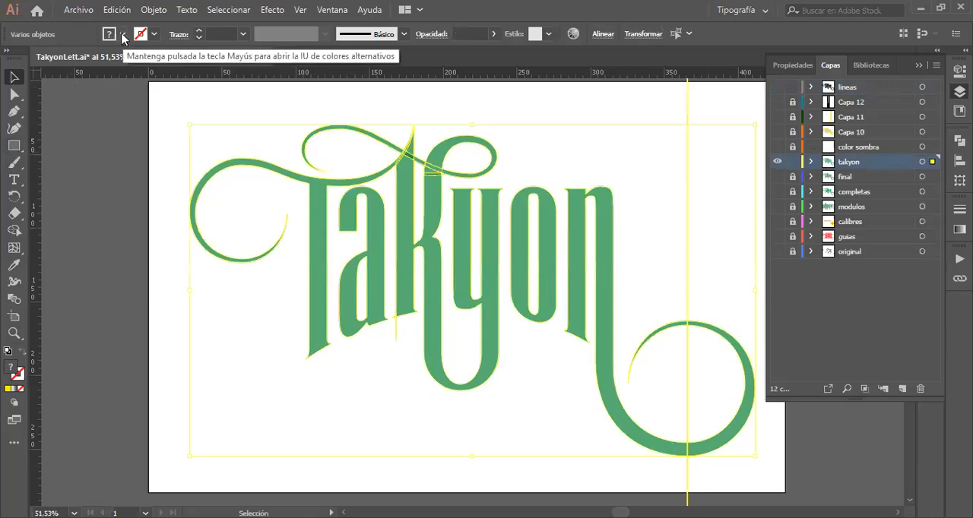
{"action": "left_click", "coordinate": [123, 34]}
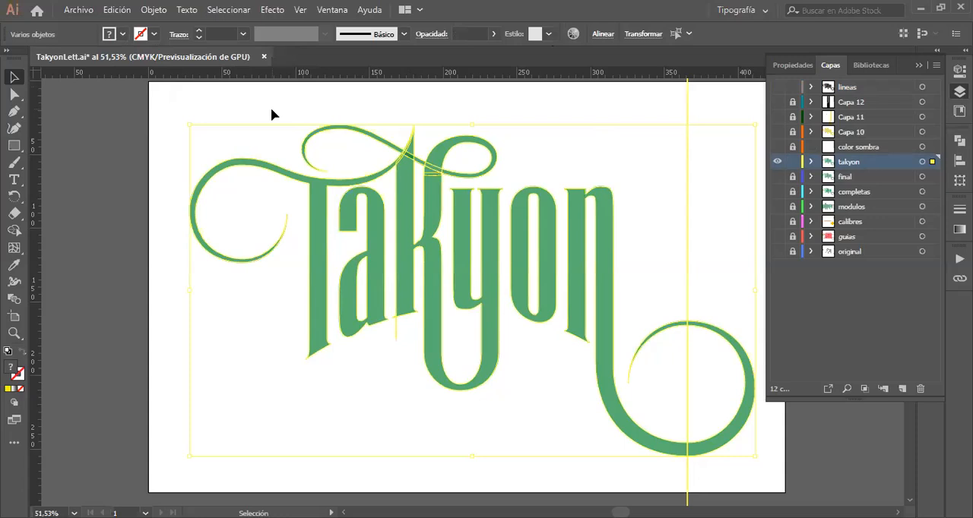
{"action": "left_click", "coordinate": [79, 11]}
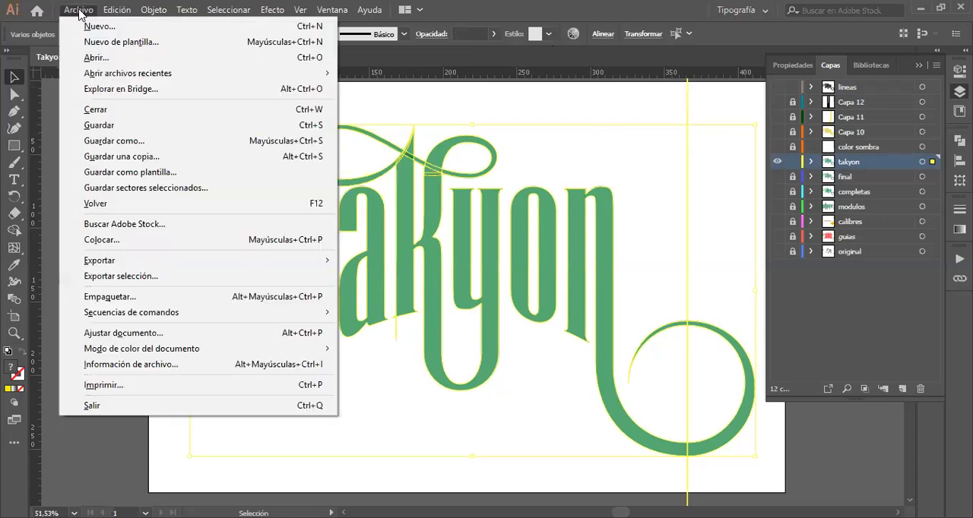
{"action": "left_click", "coordinate": [90, 125]}
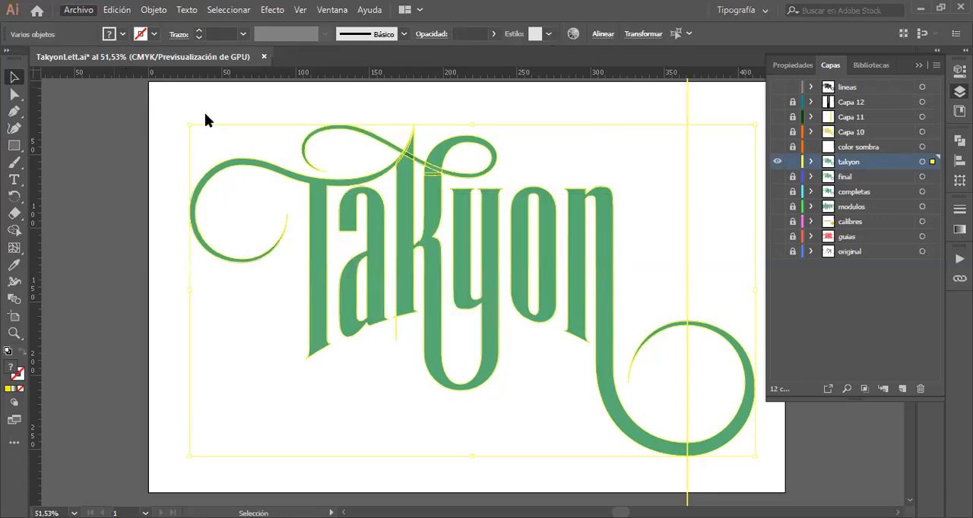
{"action": "left_click", "coordinate": [123, 34]}
{"action": "left_click", "coordinate": [40, 58]}
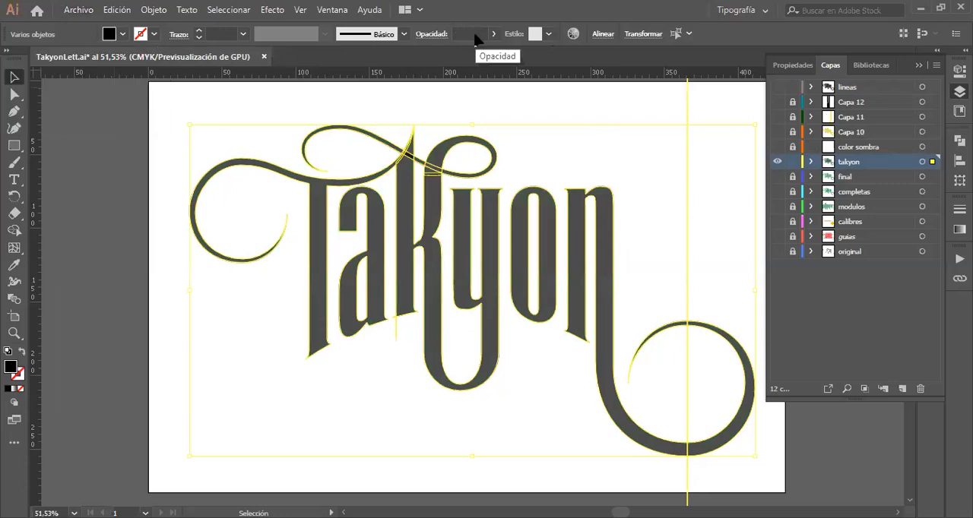
Step: Set the opacity of the selected takyon lettering to 100%
{"action": "key", "text": "Return"}
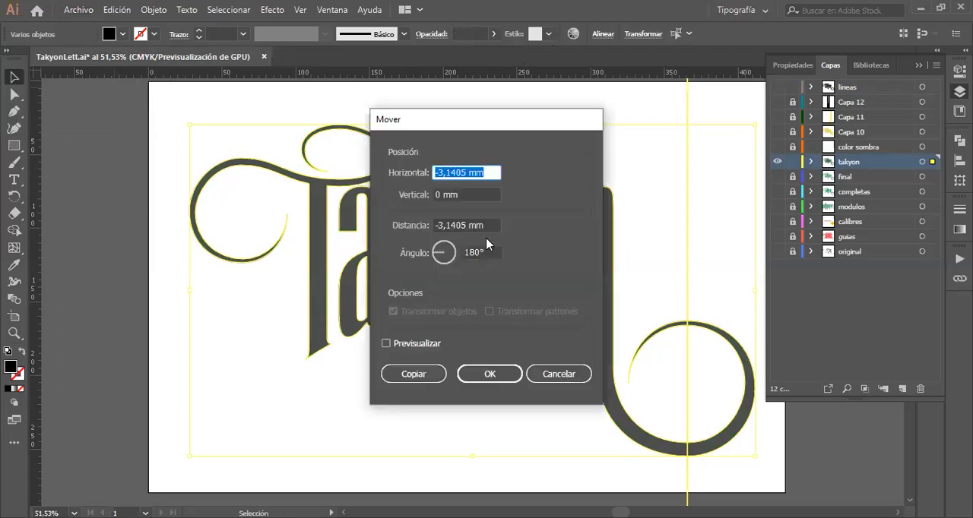
{"action": "left_click", "coordinate": [559, 375]}
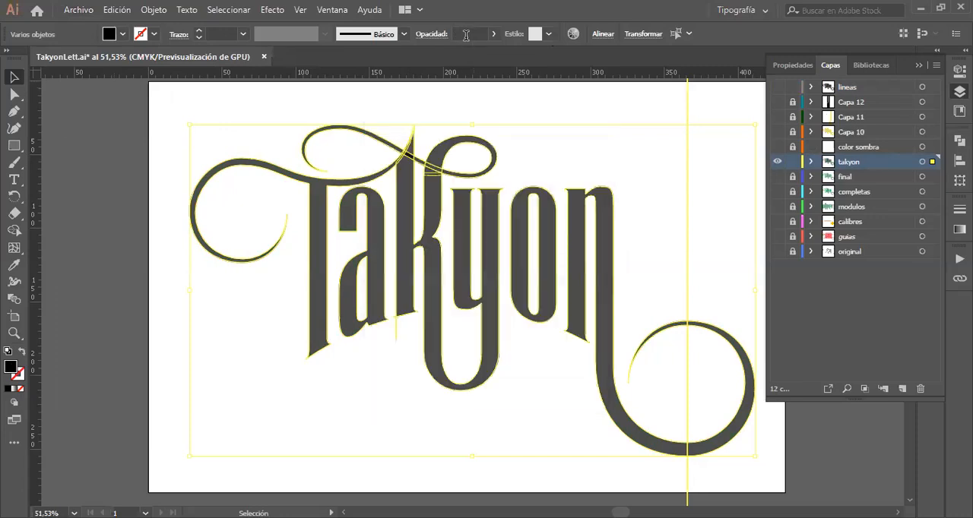
{"action": "left_click", "coordinate": [466, 35]}
{"action": "type", "text": "100"}
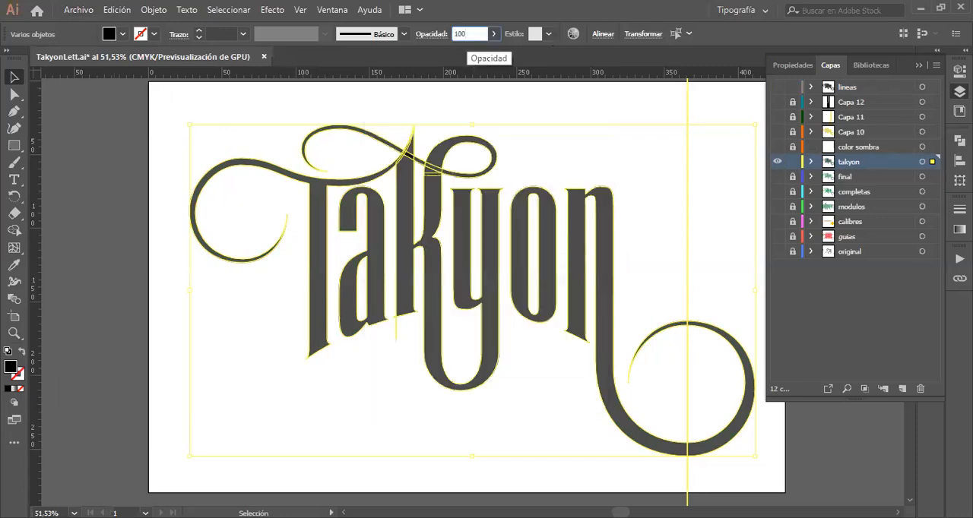
{"action": "key", "text": "Return"}
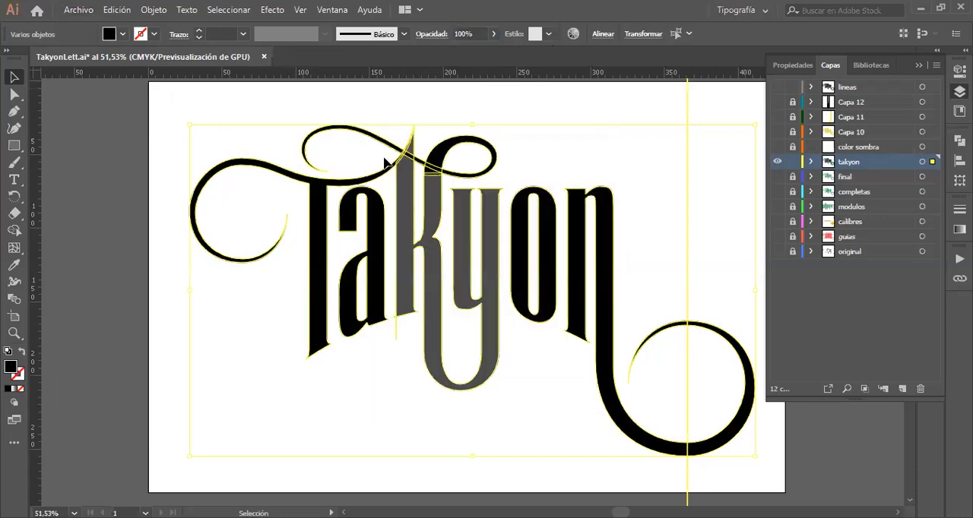
{"action": "left_click", "coordinate": [387, 404]}
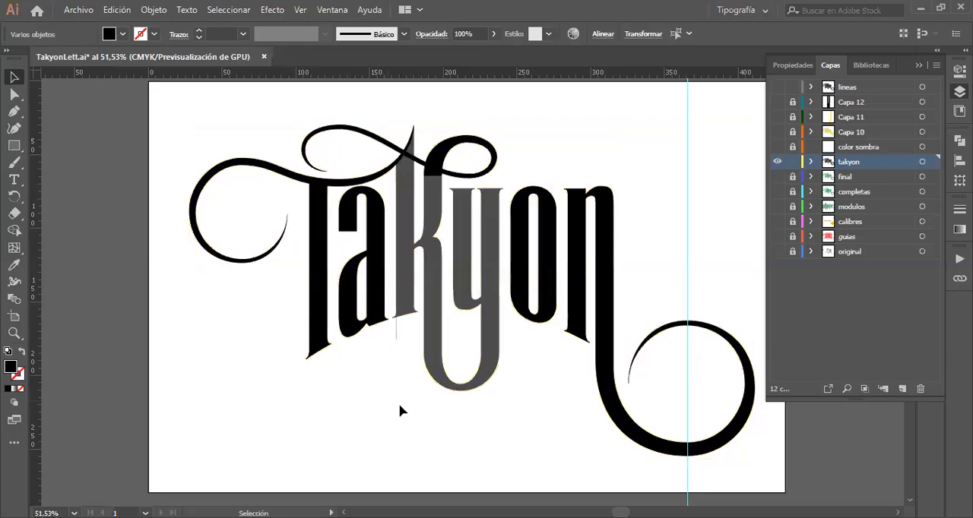
Step: Isolate the ky path within its group, set its opacity to 100%, and leave isolation mode
{"action": "double_click", "coordinate": [437, 345]}
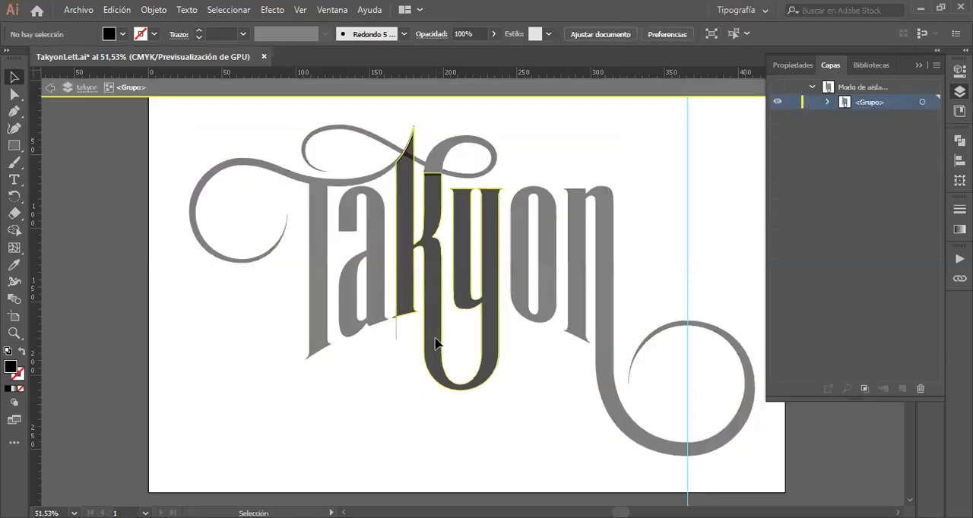
{"action": "double_click", "coordinate": [437, 345]}
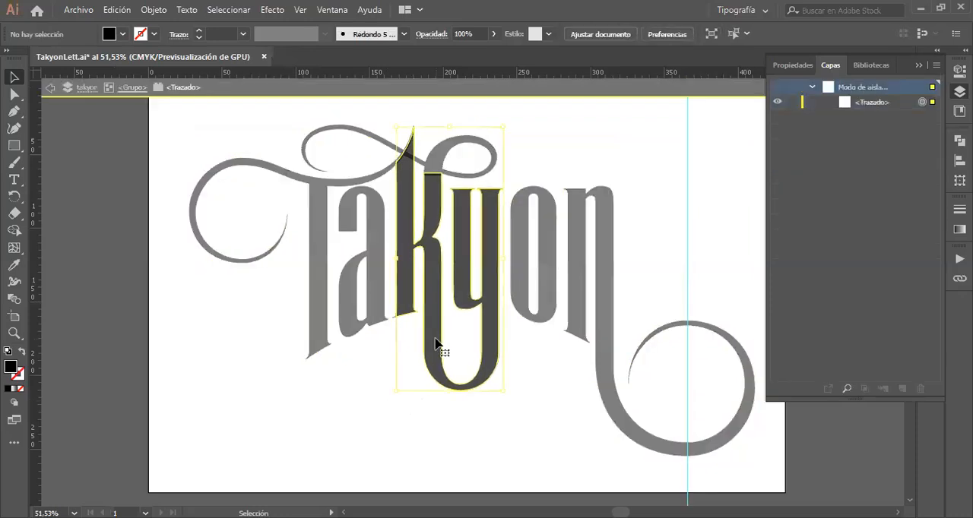
{"action": "left_click", "coordinate": [479, 32]}
{"action": "type", "text": "100"}
{"action": "key", "text": "Return"}
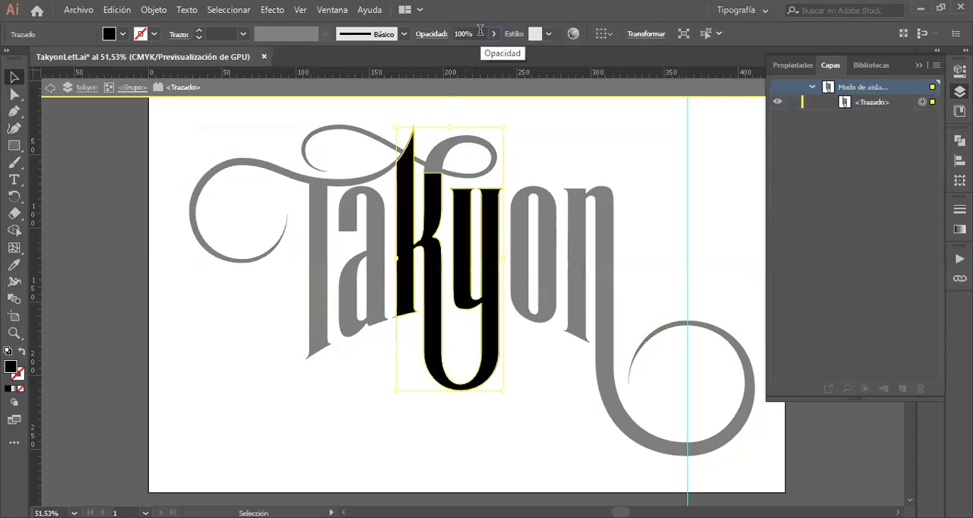
{"action": "double_click", "coordinate": [277, 345]}
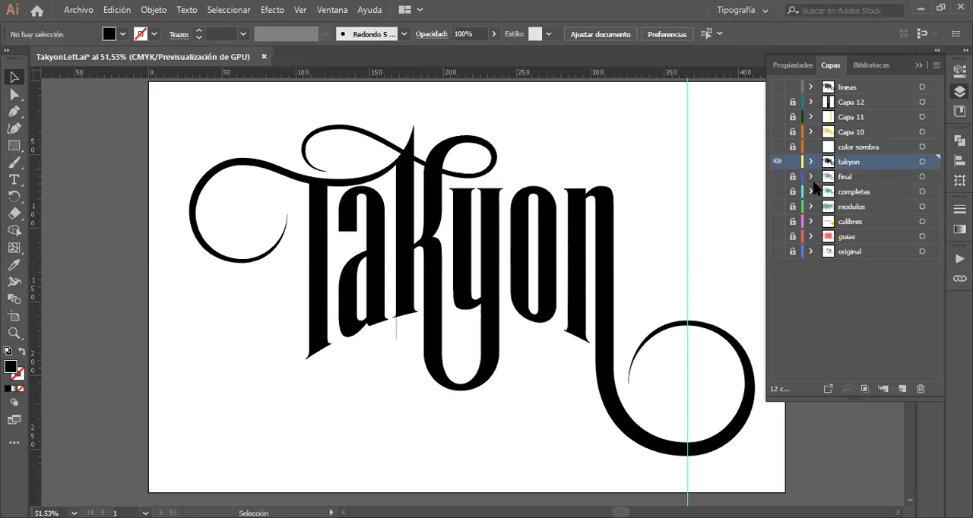
{"action": "left_click", "coordinate": [475, 34]}
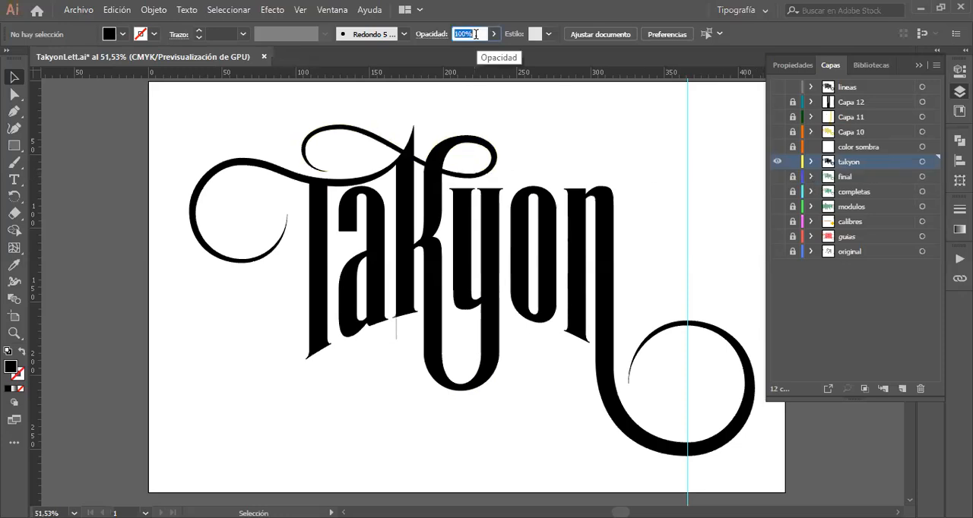
{"action": "type", "text": "30"}
{"action": "key", "text": "Return"}
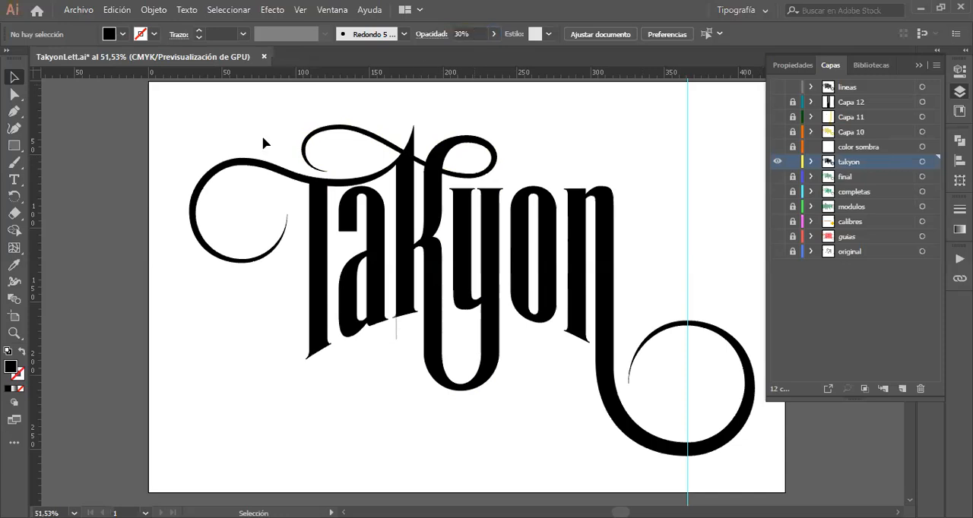
Step: Set the opacity of all the takyon lettering to 30% and show the lineas outlines over it
{"action": "left_click_drag", "start_coordinate": [214, 126], "coordinate": [617, 335]}
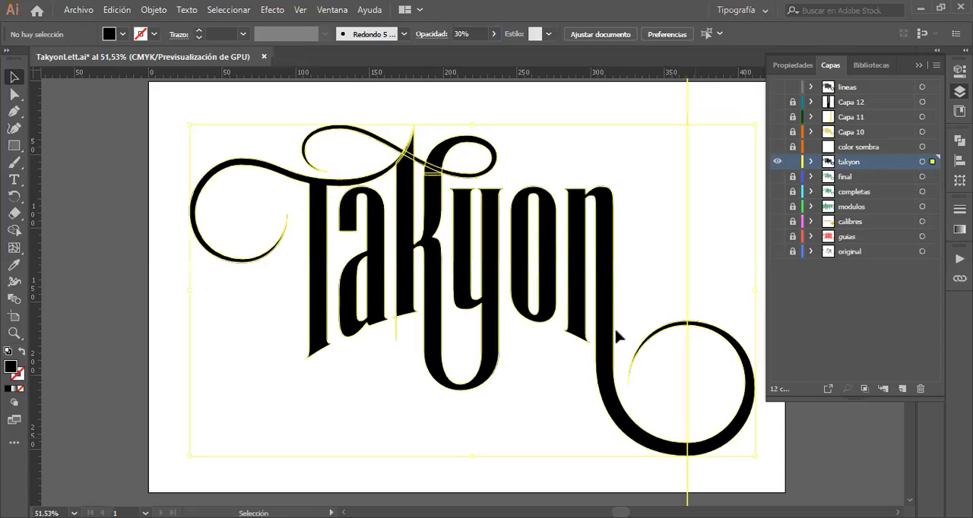
{"action": "left_click", "coordinate": [473, 33]}
{"action": "type", "text": "30"}
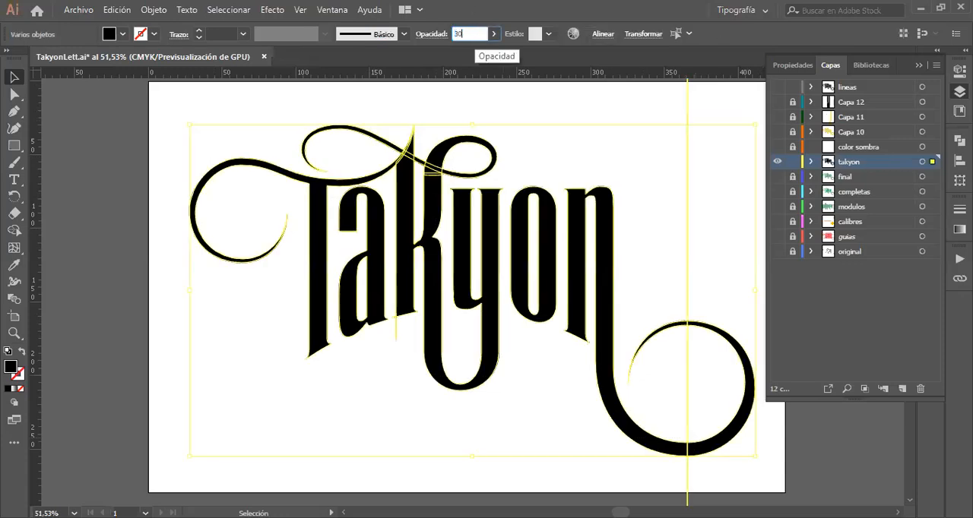
{"action": "key", "text": "Return"}
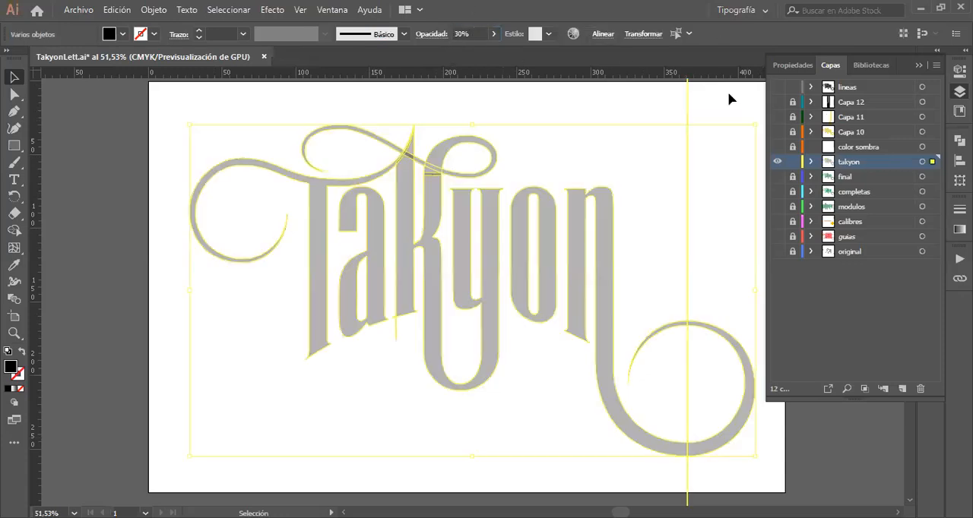
{"action": "left_click", "coordinate": [776, 87]}
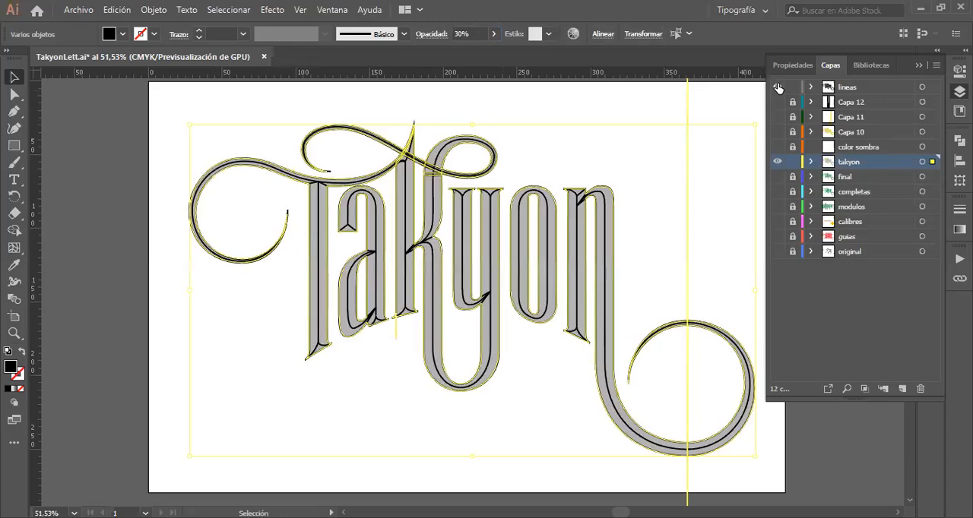
{"action": "left_click", "coordinate": [654, 111]}
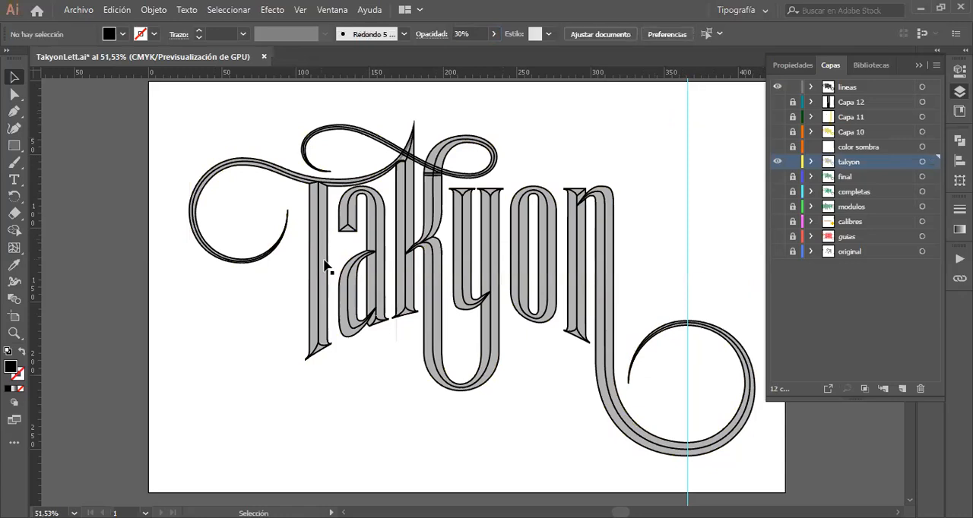
Step: Show the yellow shading of Capa 11 and Capa 10 under the lineas outlines, and lock and hide the takyon layer
{"action": "left_click", "coordinate": [776, 86]}
{"action": "left_click", "coordinate": [778, 119]}
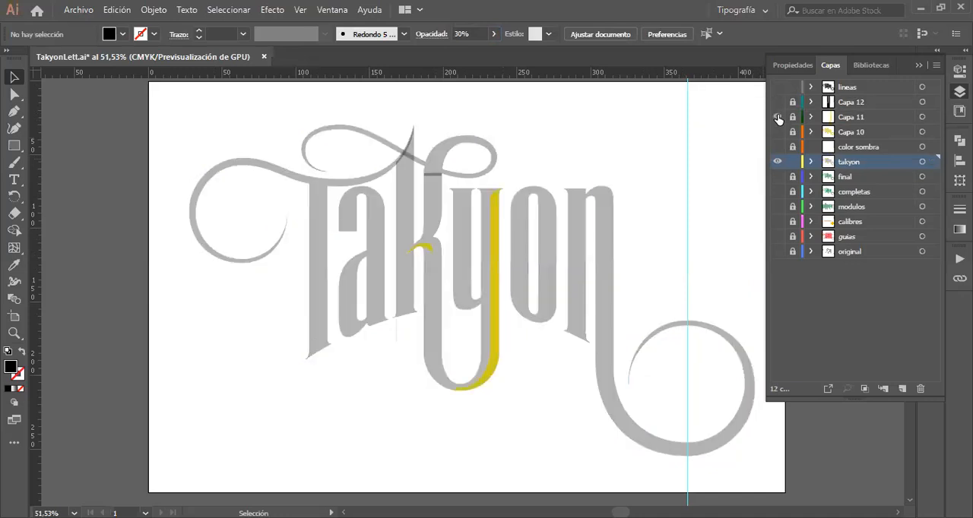
{"action": "left_click", "coordinate": [777, 132]}
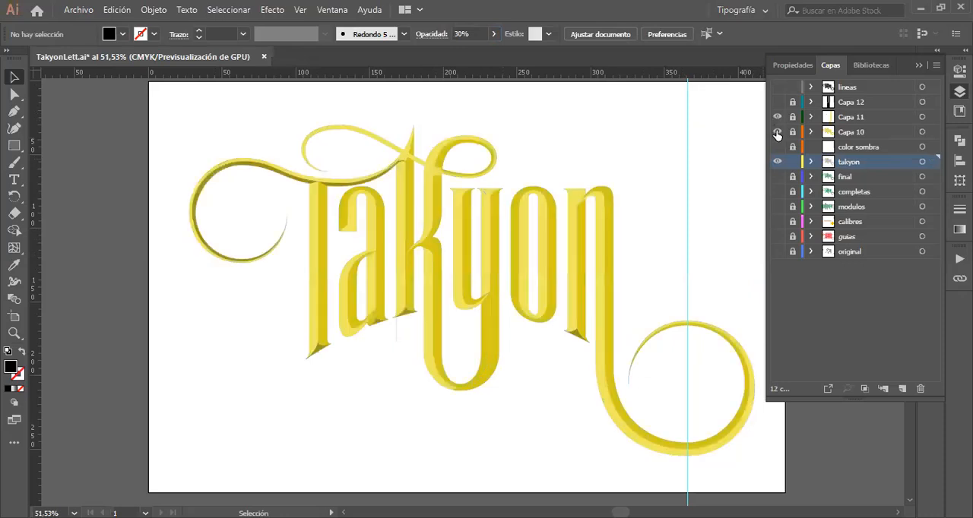
{"action": "left_click", "coordinate": [779, 89]}
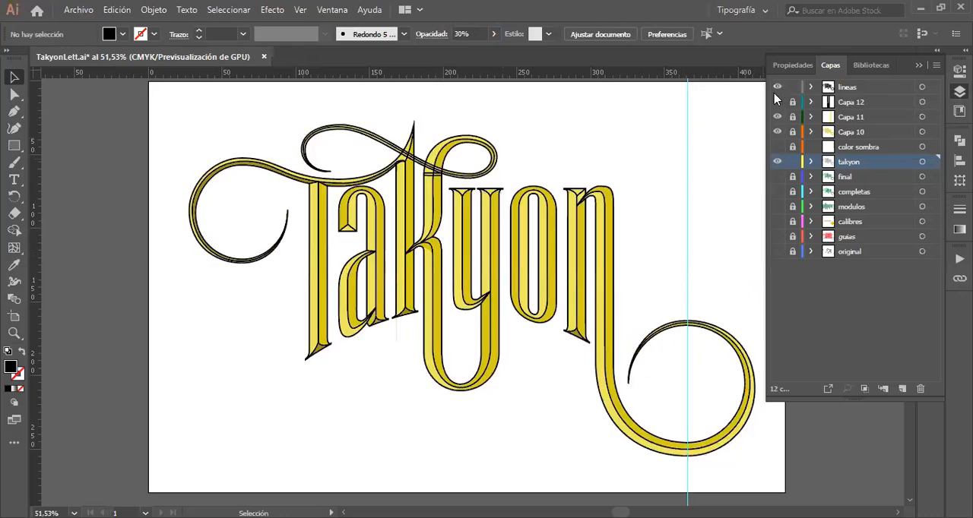
{"action": "left_click", "coordinate": [793, 164]}
{"action": "left_click", "coordinate": [777, 163]}
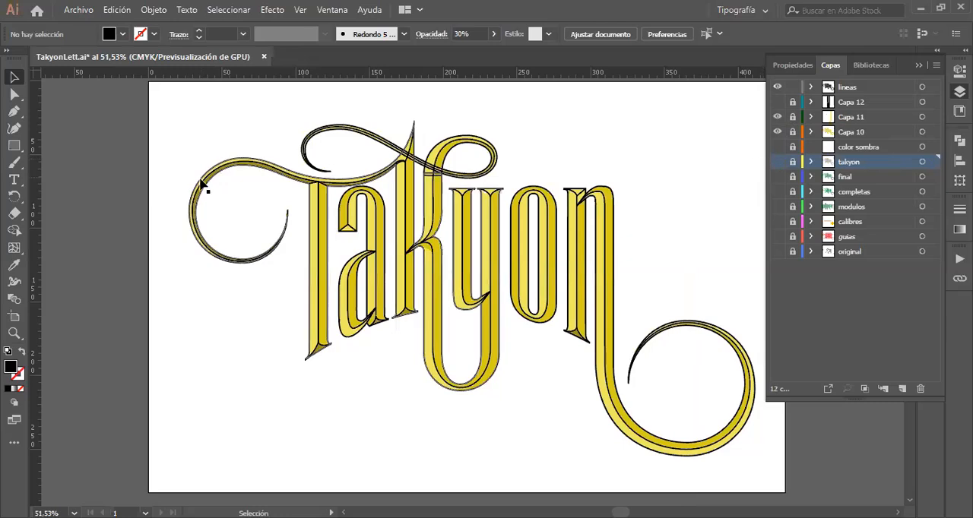
Step: Set the stroke weight of all the outlines in the lineas layer to 1 pt
{"action": "left_click_drag", "start_coordinate": [177, 100], "coordinate": [750, 453]}
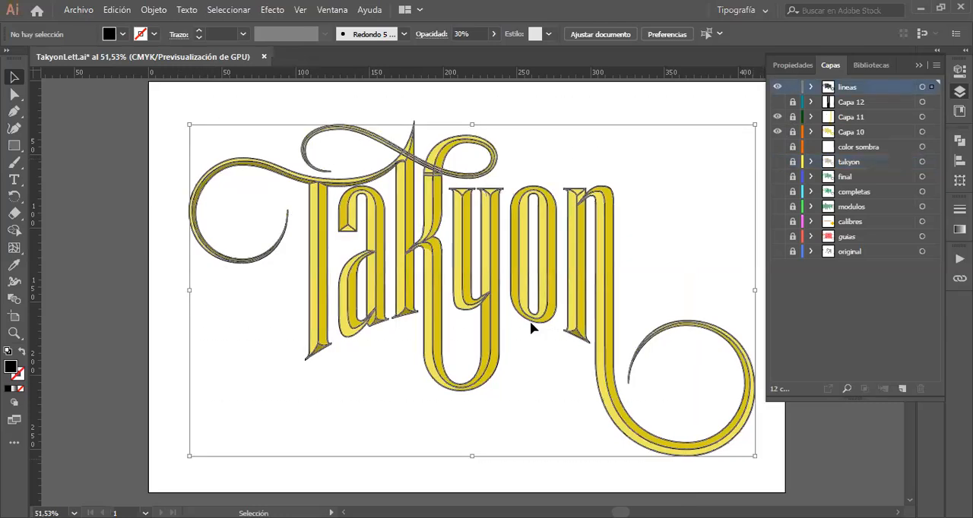
{"action": "left_click", "coordinate": [243, 34]}
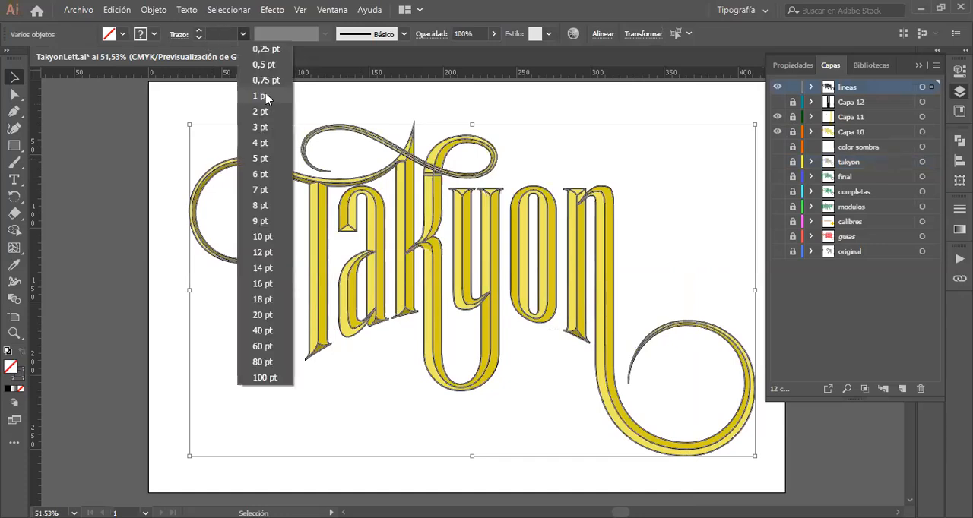
{"action": "left_click", "coordinate": [262, 96]}
{"action": "left_click", "coordinate": [307, 107]}
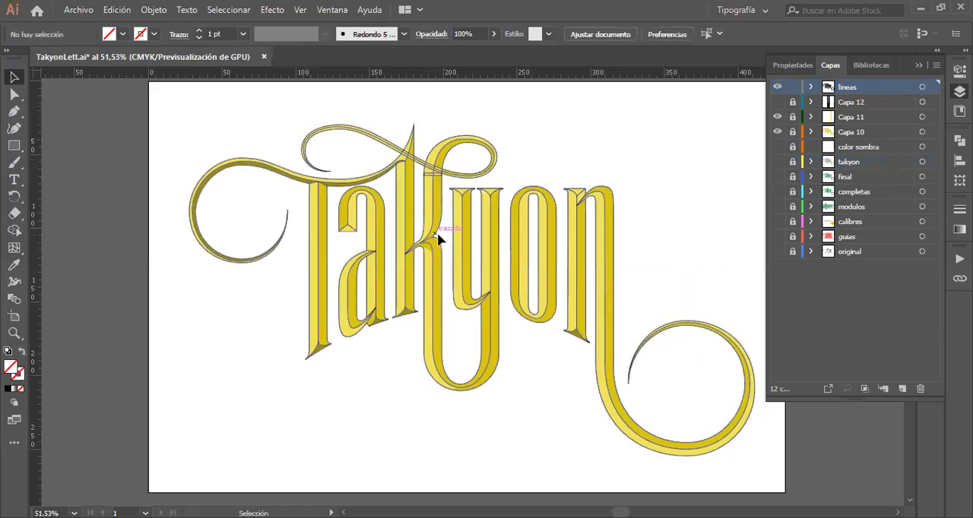
{"action": "key", "text": "z"}
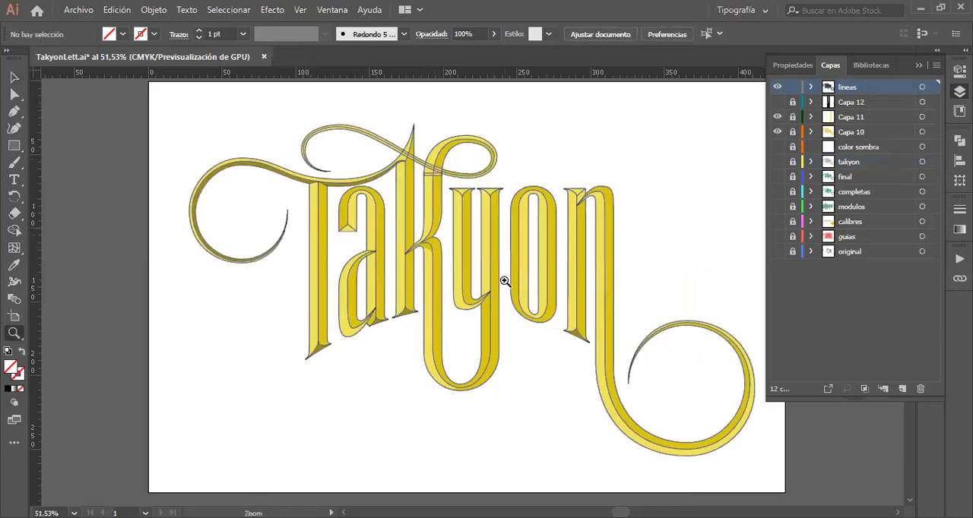
{"action": "left_click", "coordinate": [469, 264]}
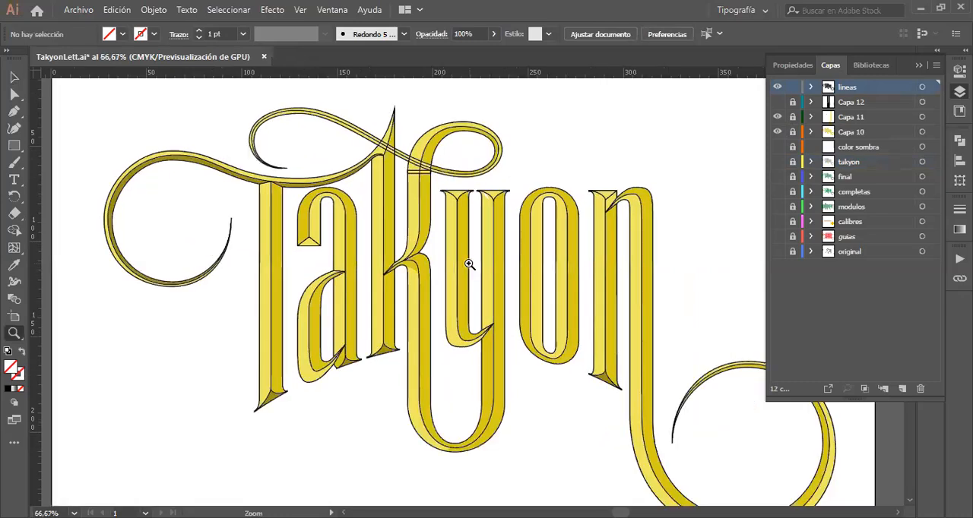